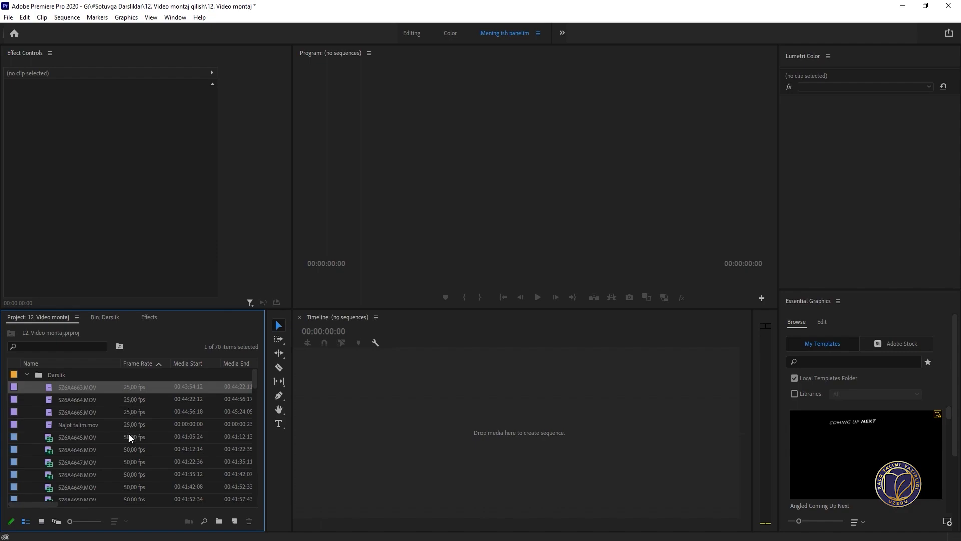
Step: Look through the clips in the Darslik bin and collapse the bin
scroll(131, 430, down, 5)
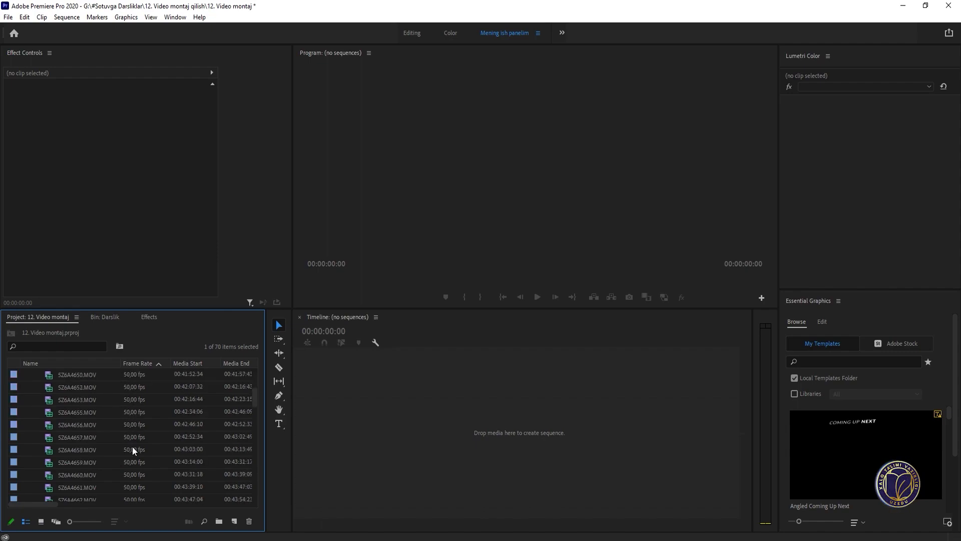
drag(250, 421, 256, 363)
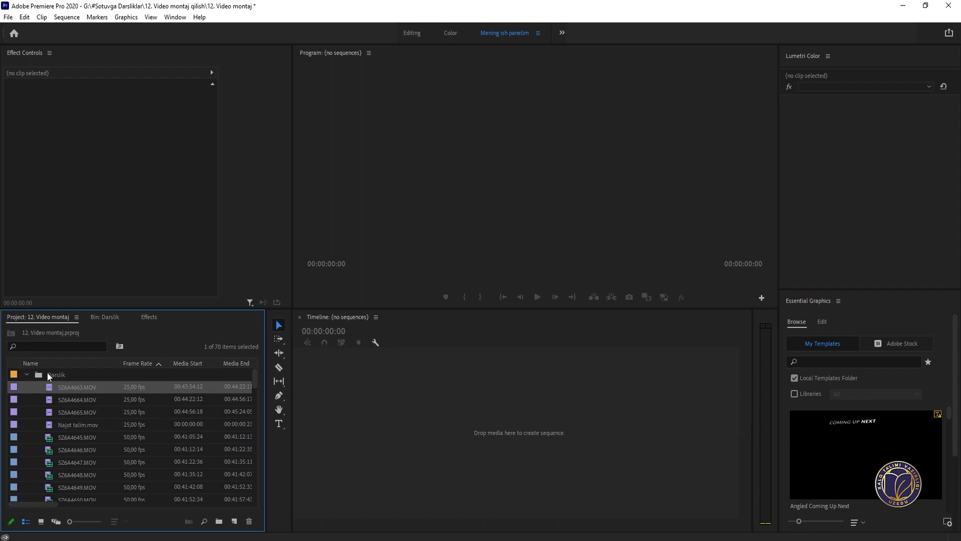
click(26, 374)
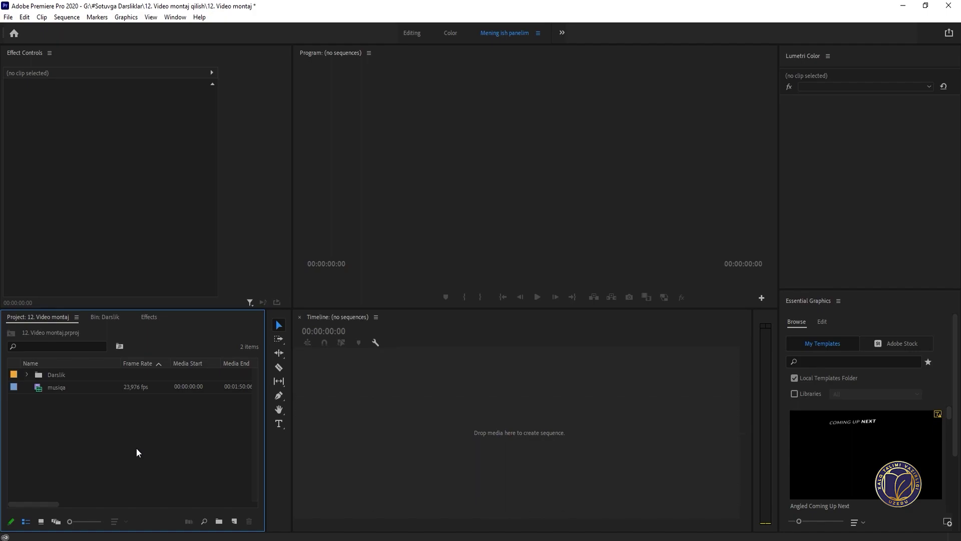
click(26, 375)
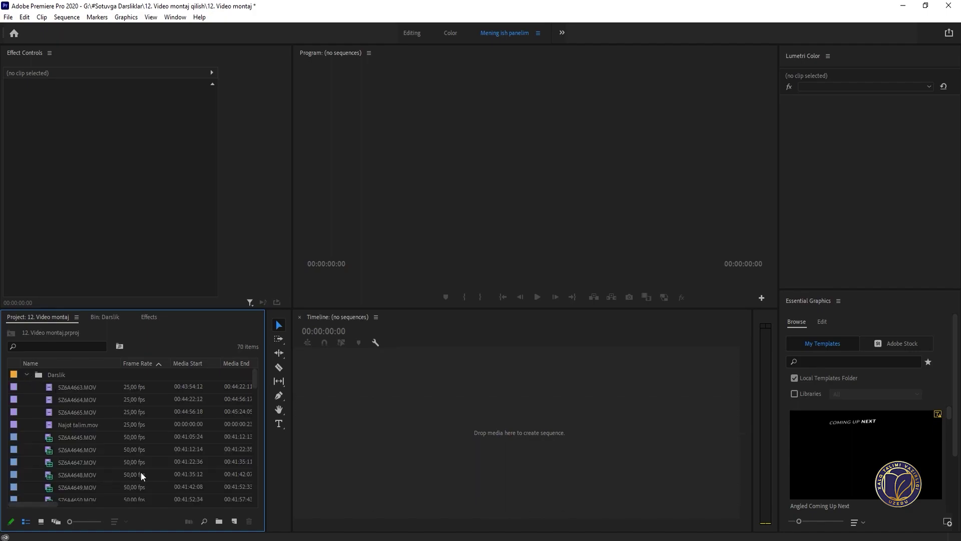
click(26, 374)
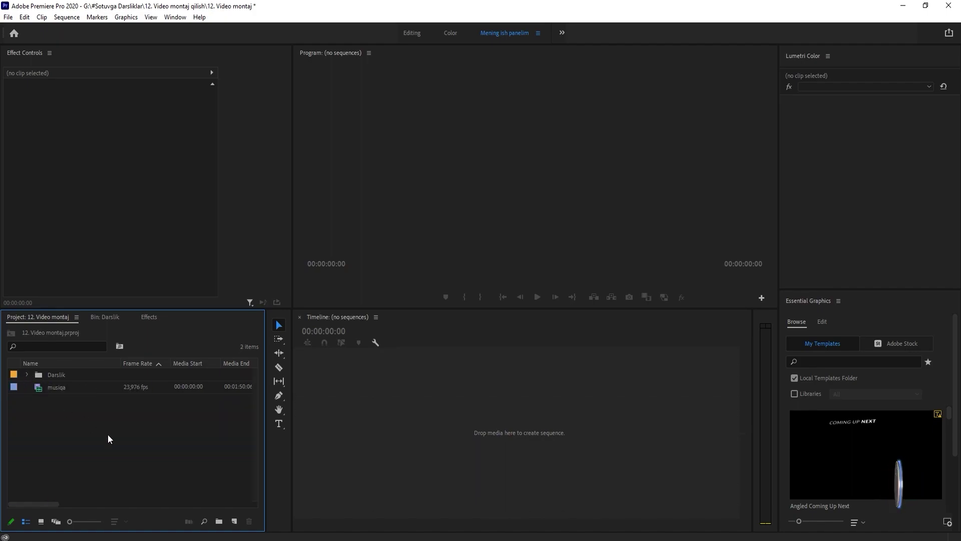
Step: Create a DSLR 1080p25 sequence named "asosiy komp" and place all the Darslik bin's clips in its timeline
click(240, 521)
click(256, 400)
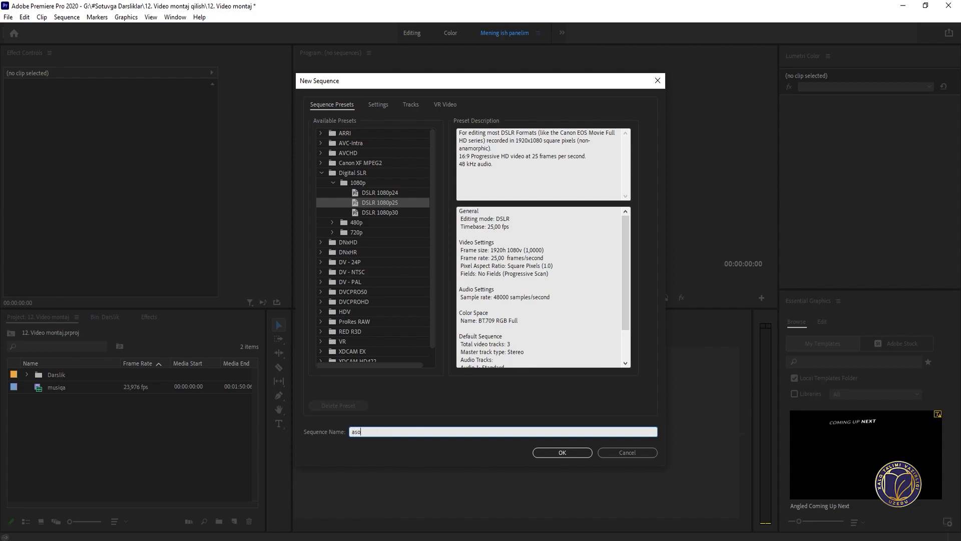
text(asosiy komp)
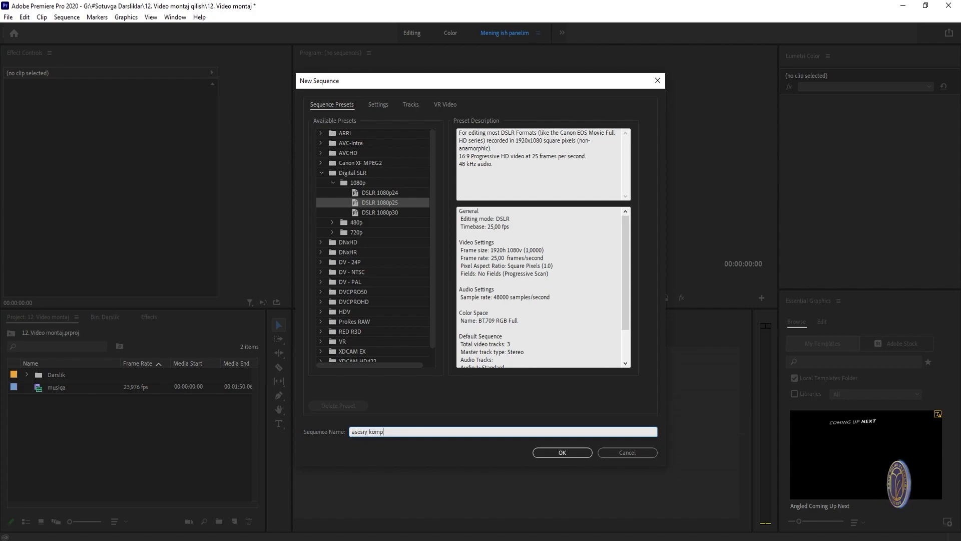
key(Return)
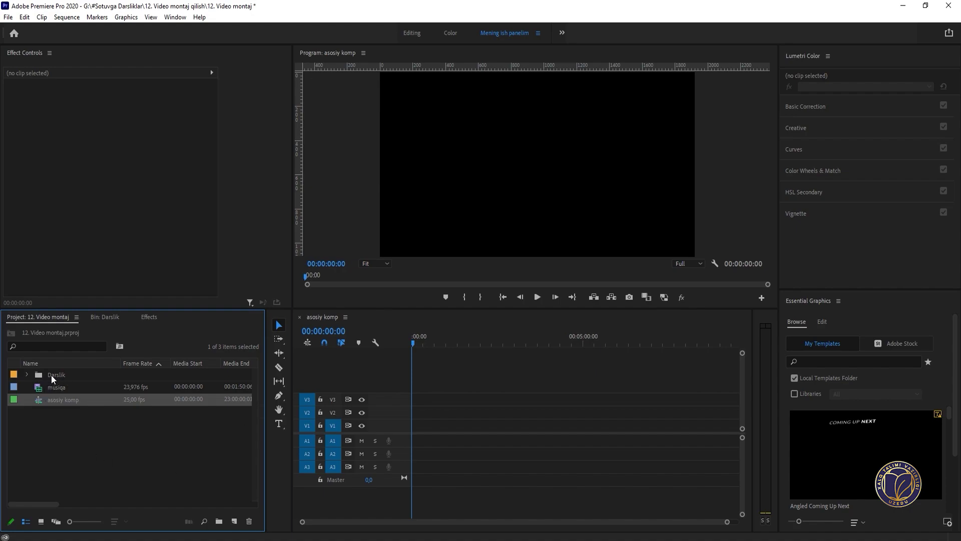
drag(56, 378, 501, 435)
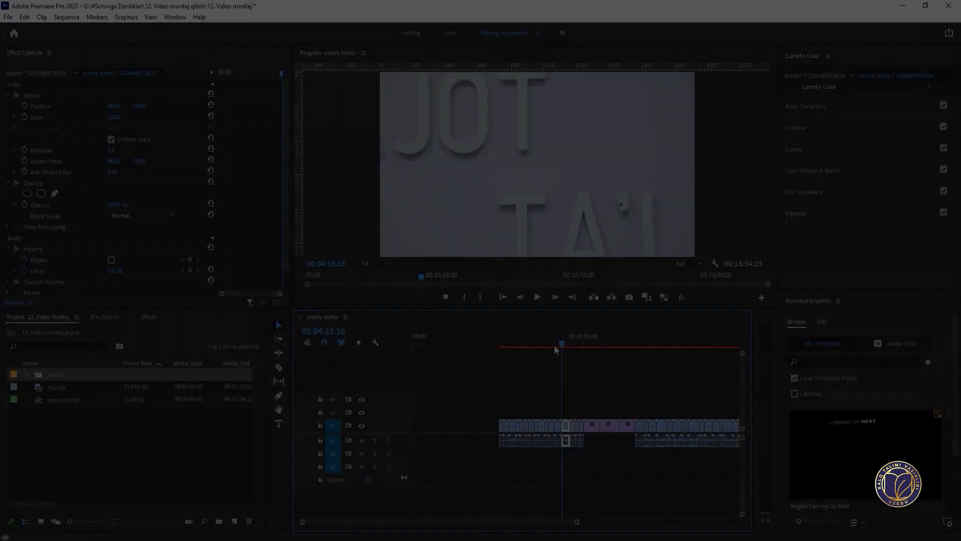
Step: Skim and play the footage in the sequence around the staircase clips to examine the source material
drag(554, 345, 618, 345)
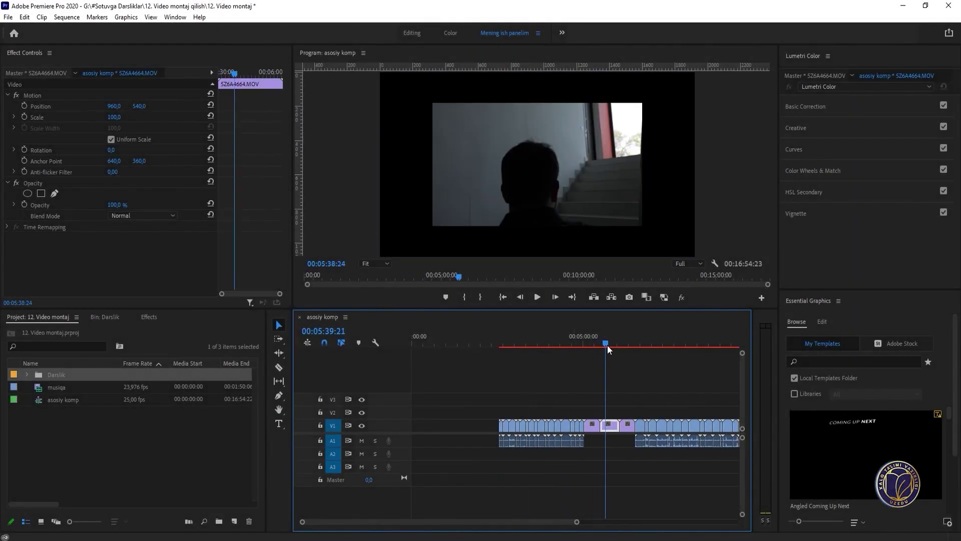
key(equal)
key(equal)
key(minus)
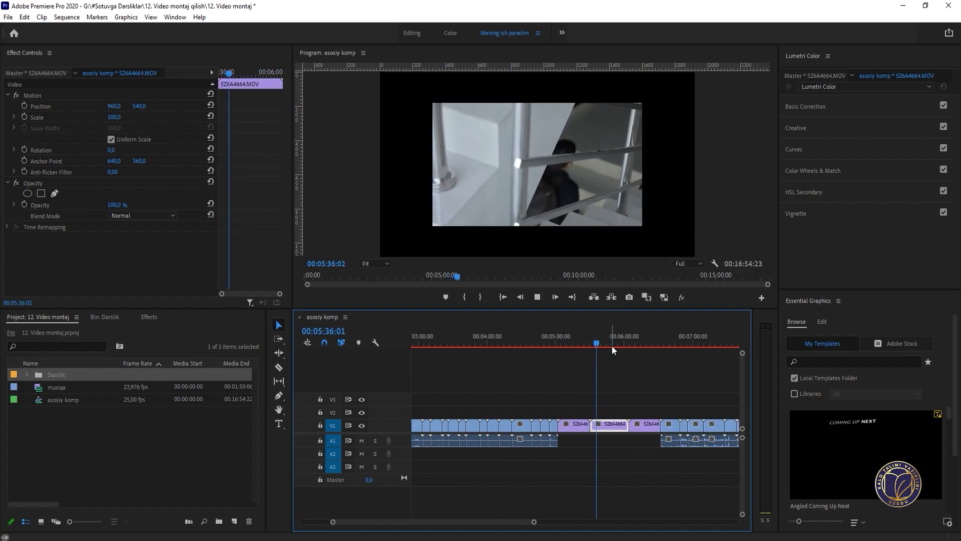
key(space)
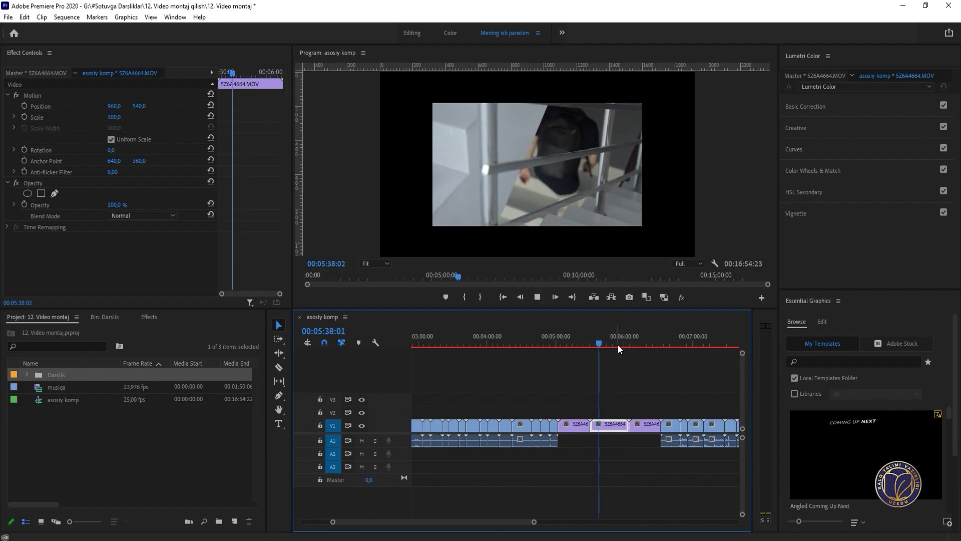
click(641, 342)
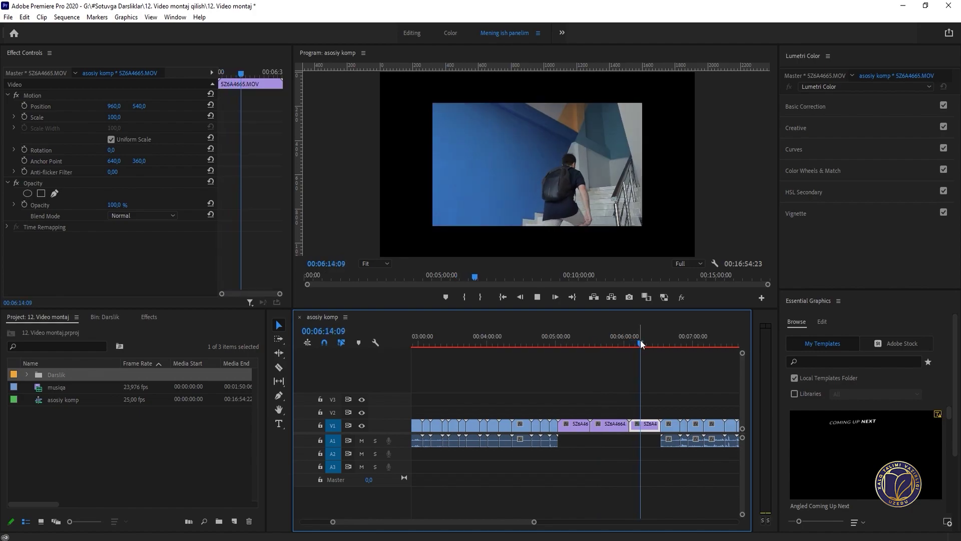
drag(632, 341, 572, 344)
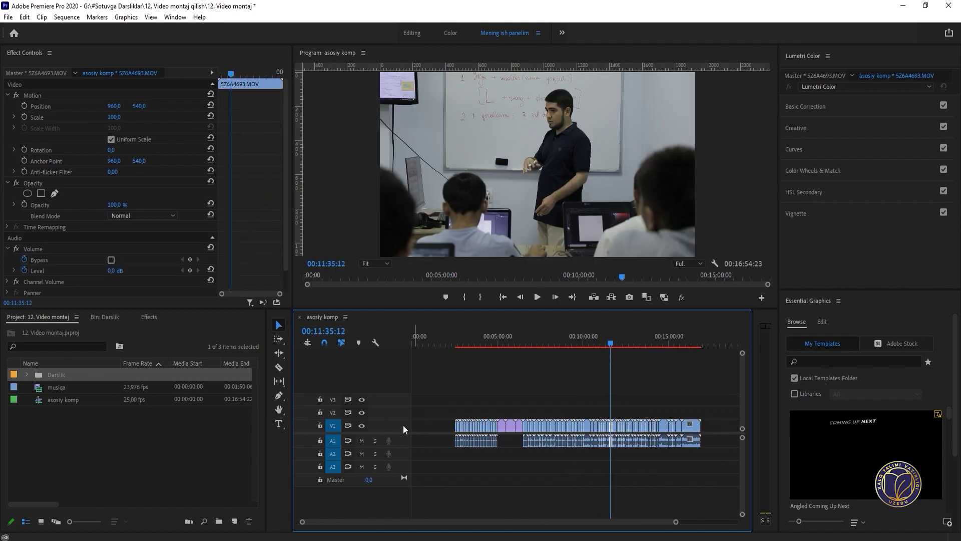
Step: Expand the Video 1 and Audio 1 tracks, and delete only the video part of the last clip, SZ6A4723.MOV
double_click(404, 425)
double_click(407, 439)
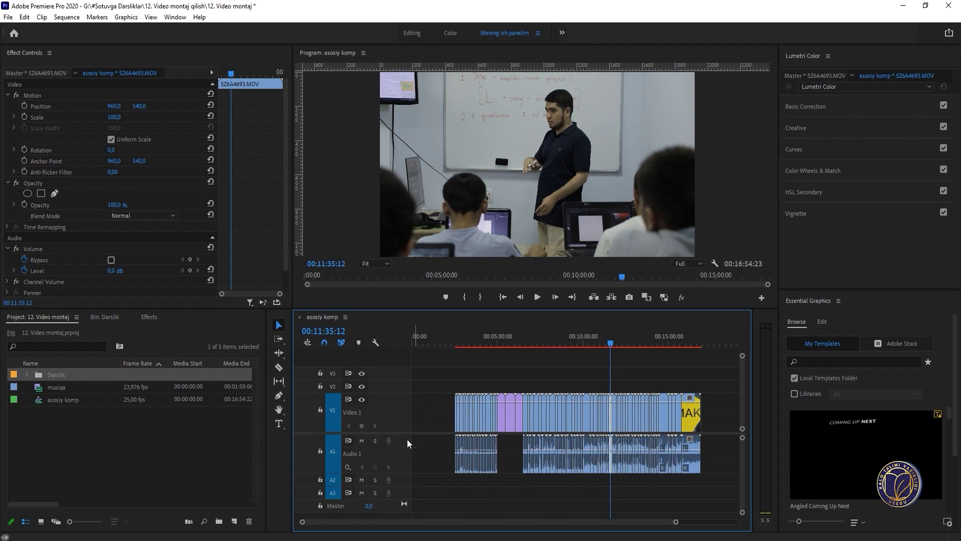
key(=)
key(=)
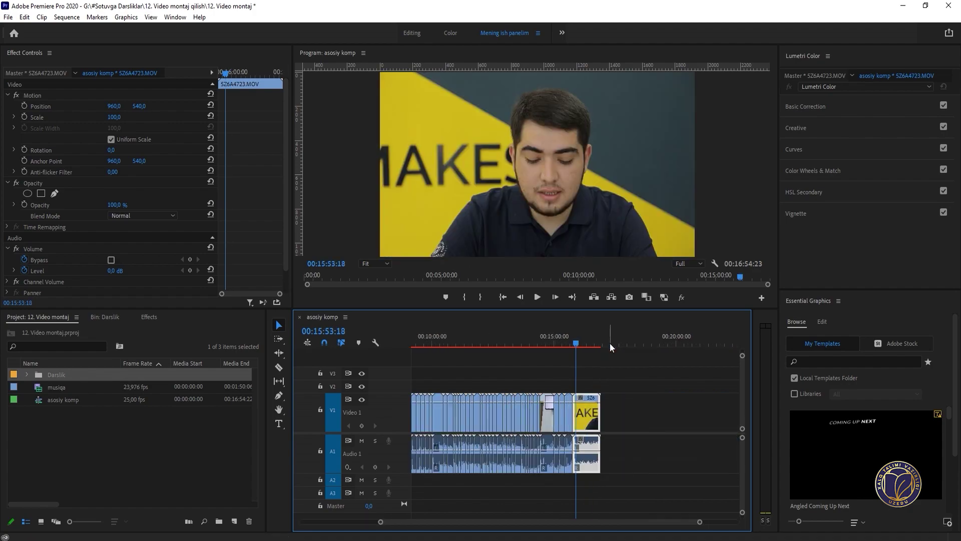
key(=)
key(minus)
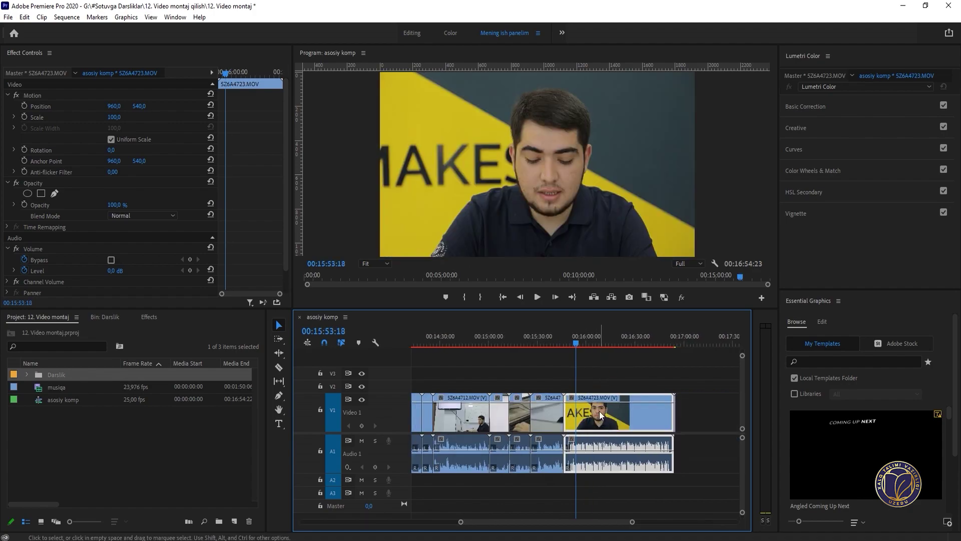
key(=)
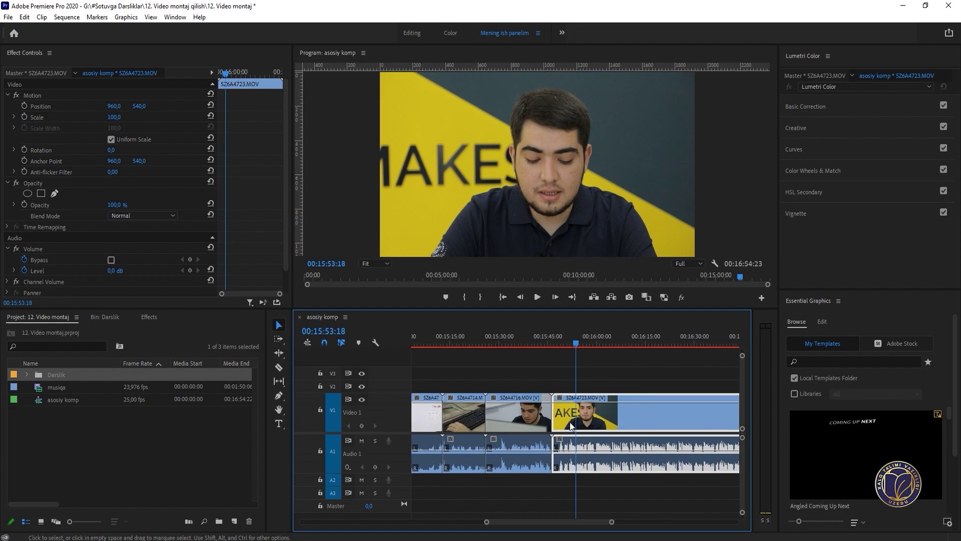
key(minus)
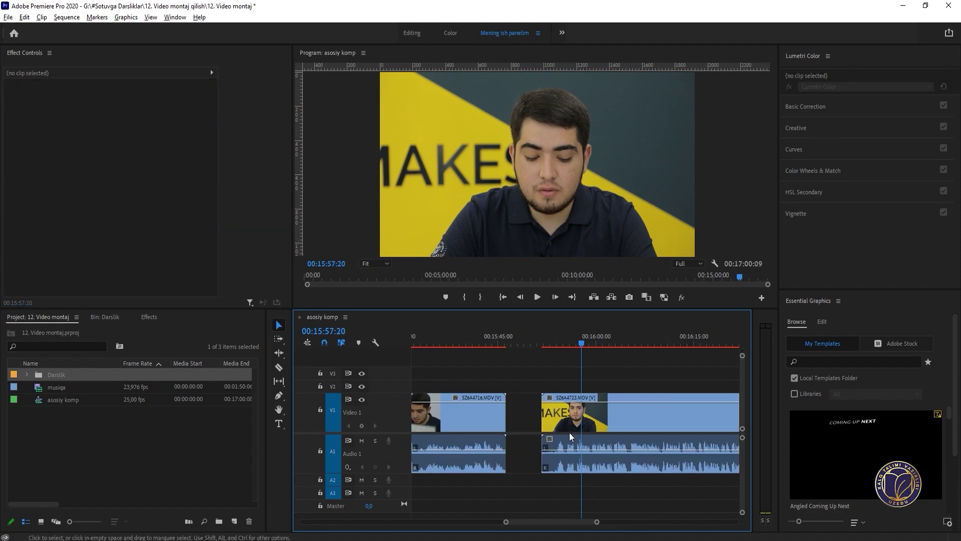
click(593, 414)
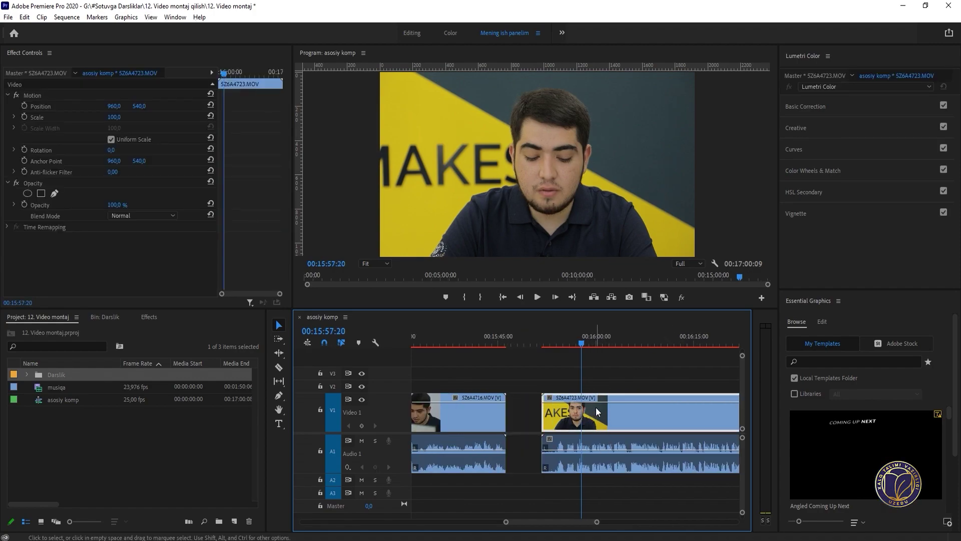
key(Delete)
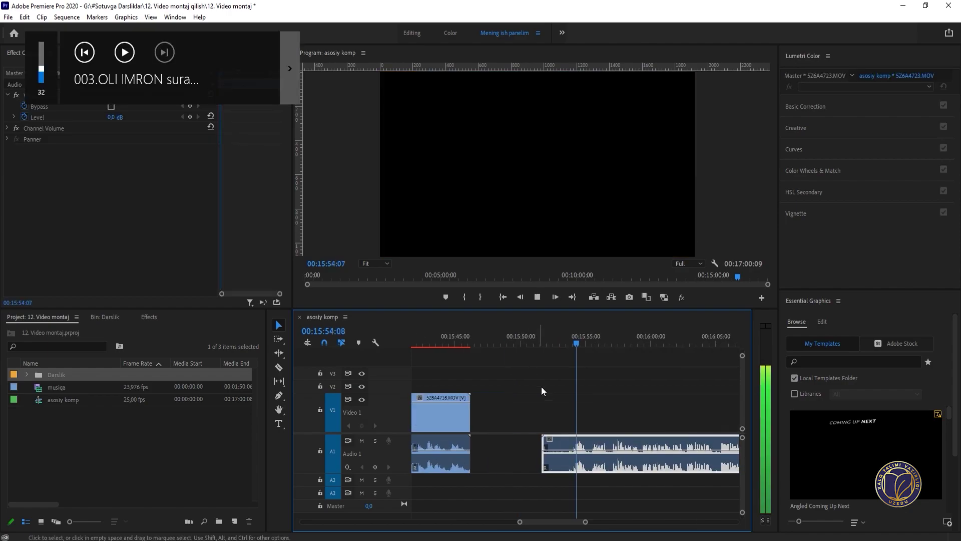
Step: Cut the silent lead-in off the SZ6A4723.MOV audio at 00:15:53:19 and delete it
key(=)
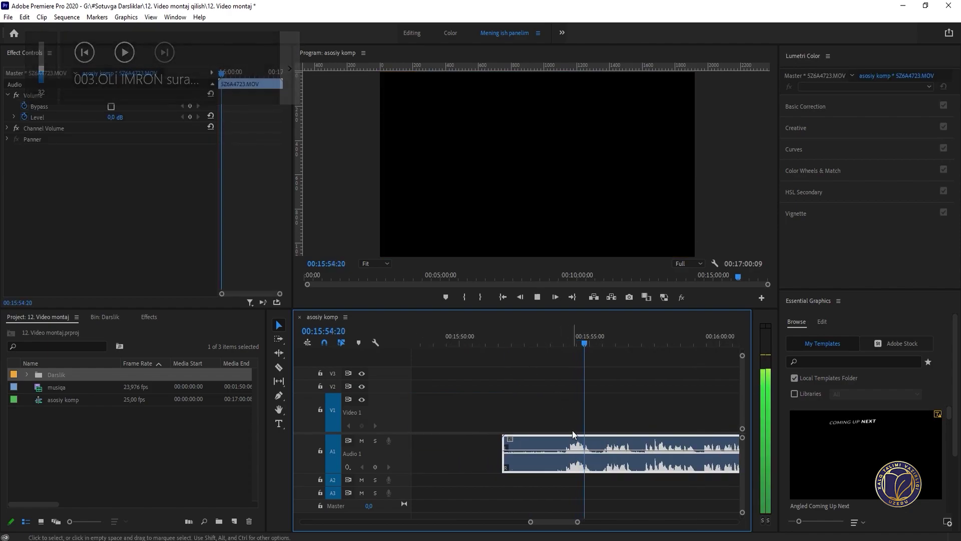
key(c)
click(557, 438)
key(v)
key(Delete)
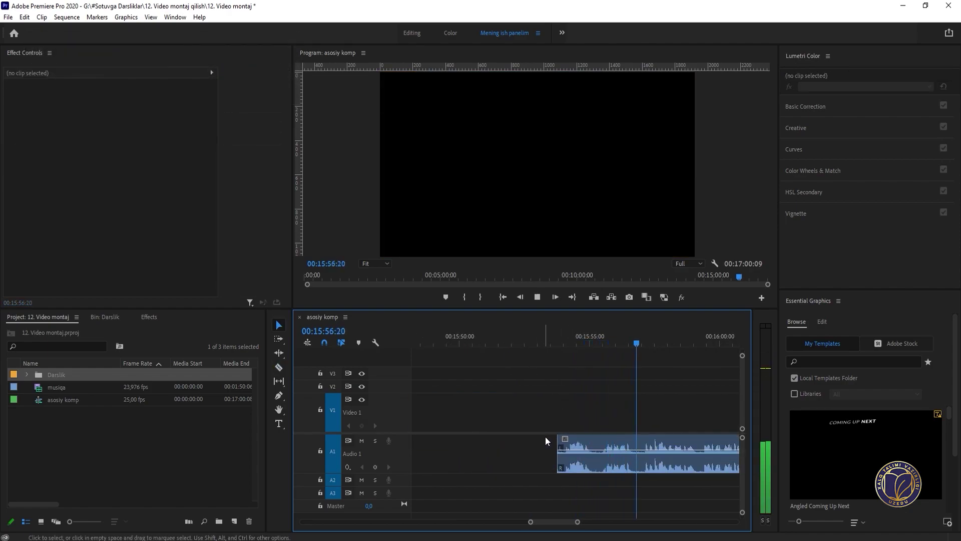
Step: Listen to the trimmed SZ6A4723.MOV speech and examine its waveform for the next pause
key(-)
key(-)
key(equal)
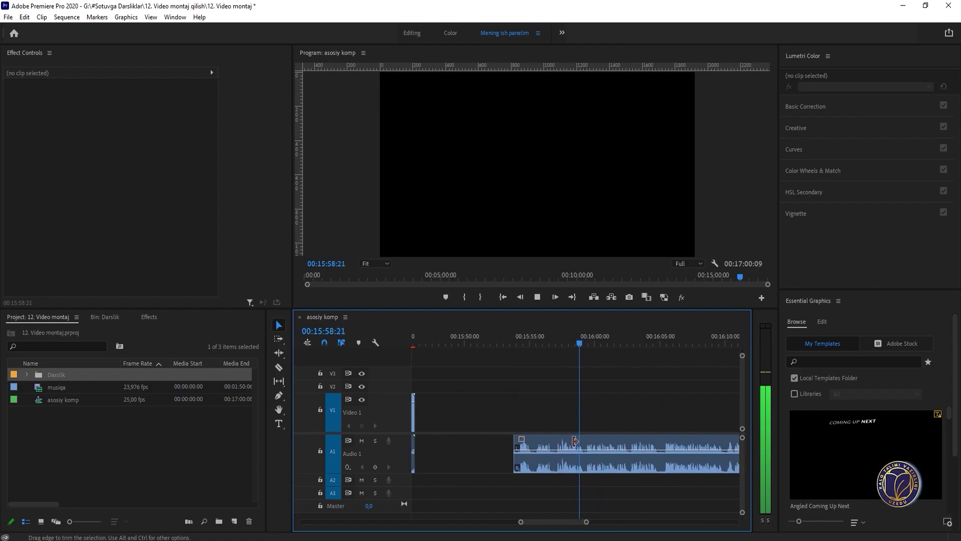
key(minus)
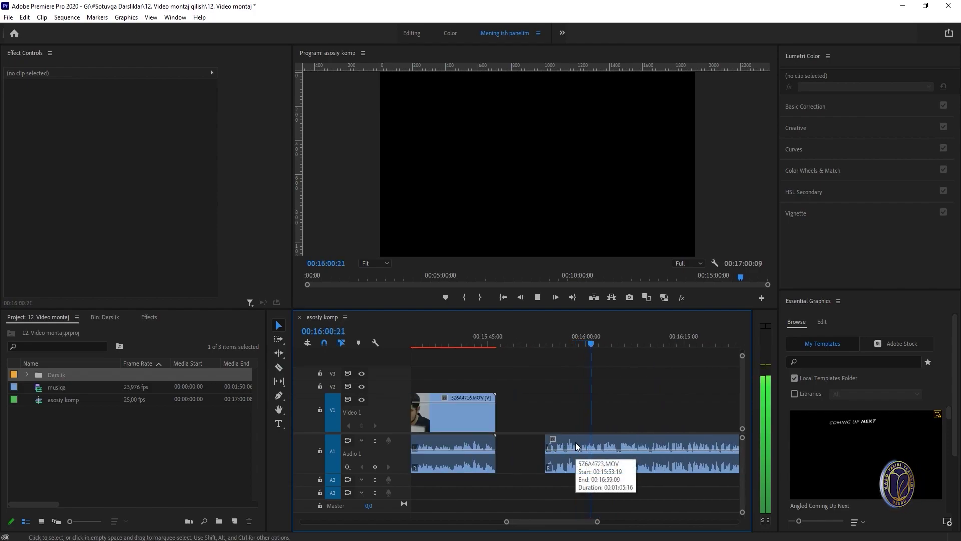
key(equal)
scroll(619, 451, down, 1)
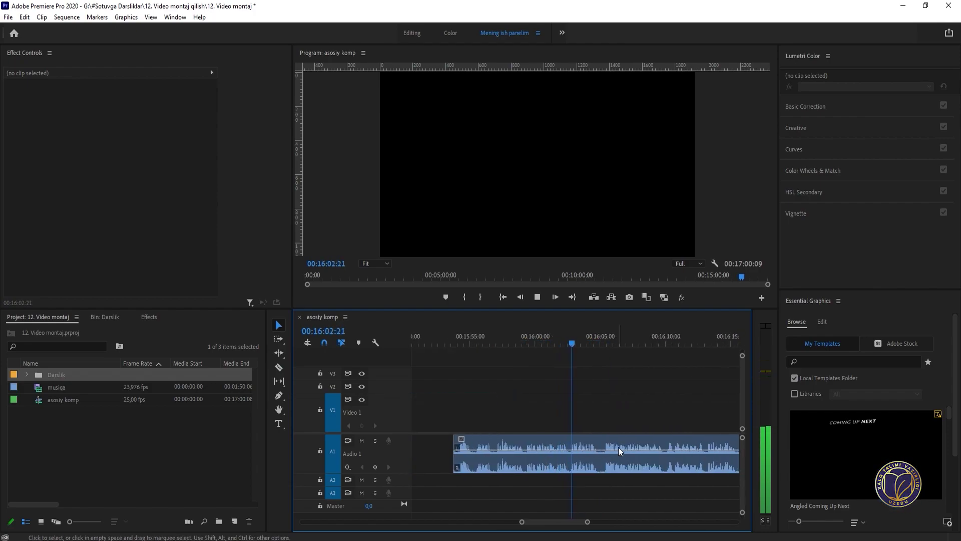
scroll(620, 452, down, 3)
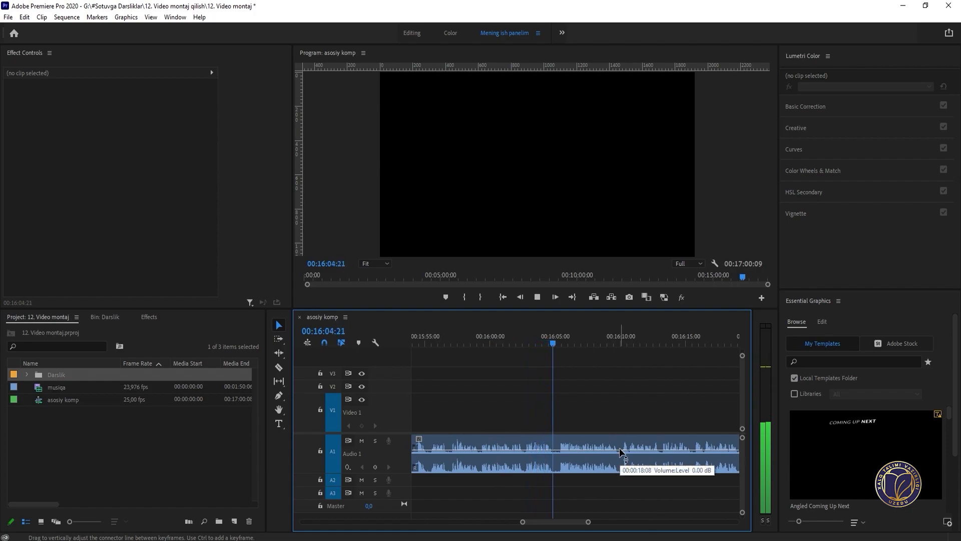
Step: Cut out the pause in the speech audio starting at 00:16:04:24 and close the gap it leaves
key(equal)
click(554, 343)
key(equal)
key(equal)
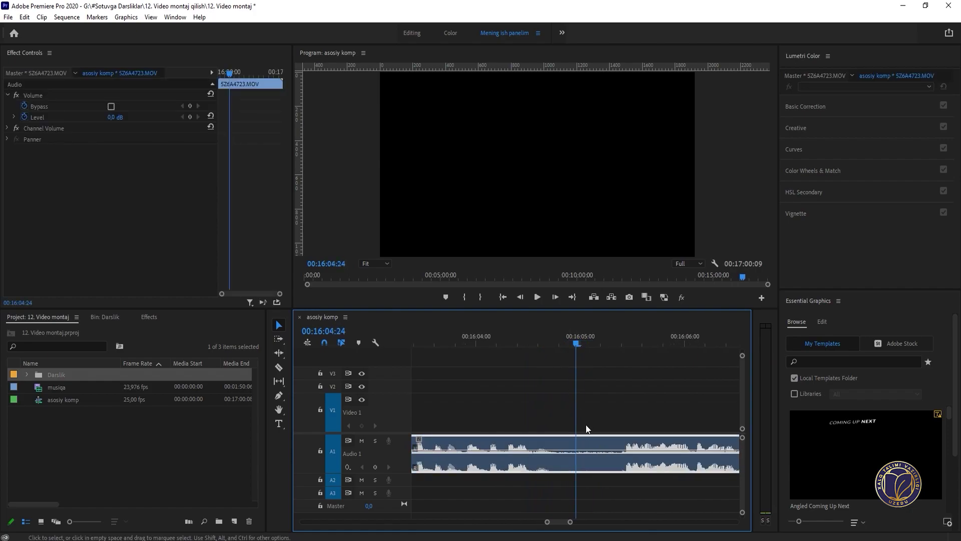
key(c)
click(577, 441)
click(613, 444)
key(v)
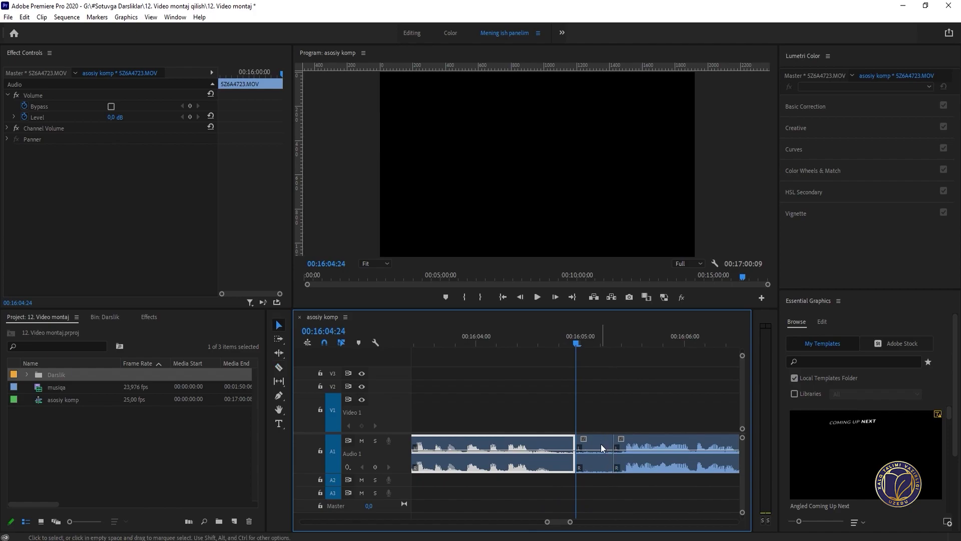
click(602, 451)
key(Delete)
click(601, 457)
key(Delete)
Step: Play the audio across the new cut from 00:16:04:01 to check the join
click(493, 350)
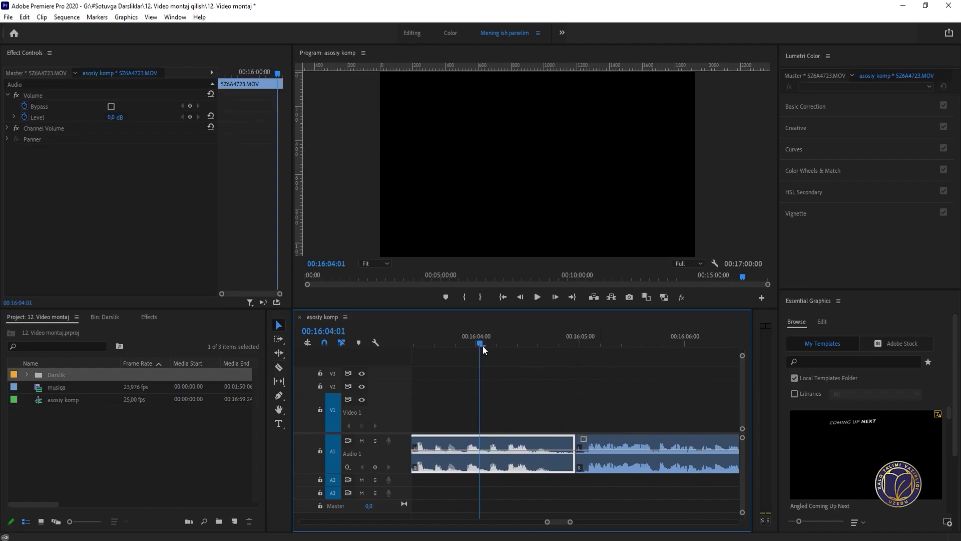
key(space)
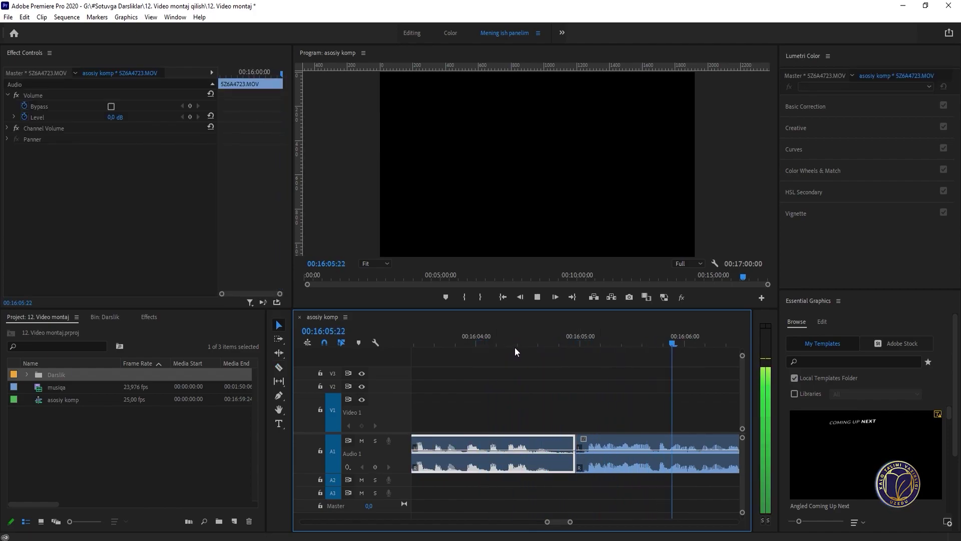
key(space)
Step: Add volume keyframes at the end of the audio piece before the cut, lowering the level from 00:16:04:19 for a fade-out
click(443, 349)
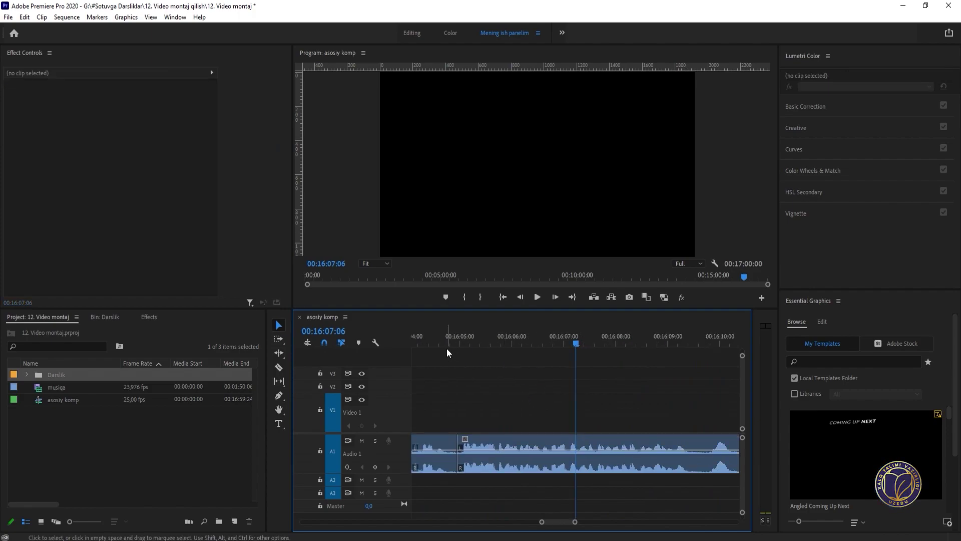
key(=)
key(=)
key(=)
key(=)
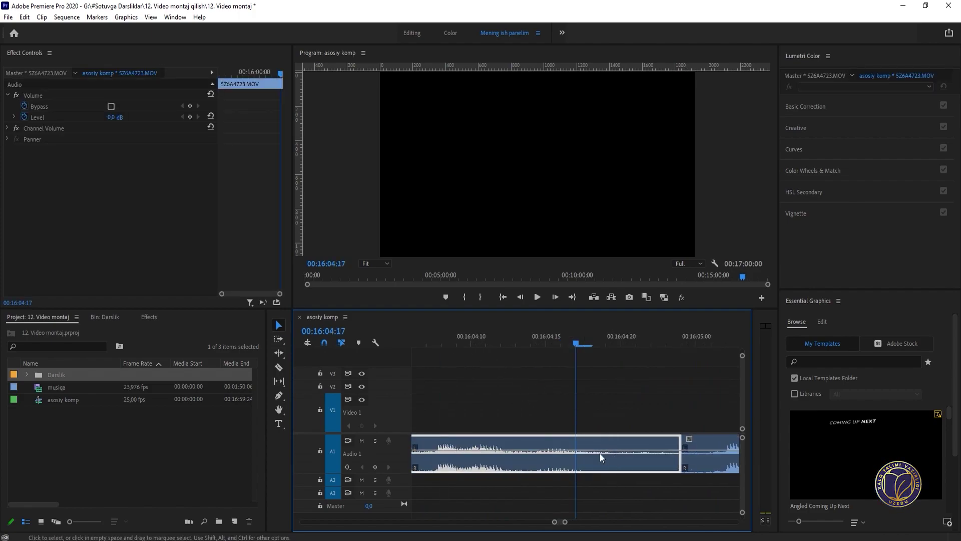
key(-)
drag(578, 343, 612, 357)
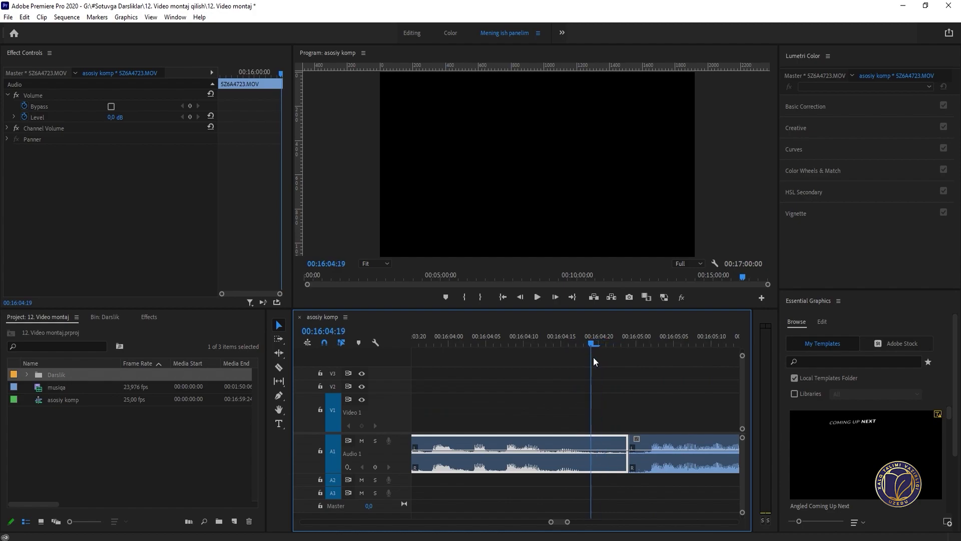
drag(604, 451, 604, 458)
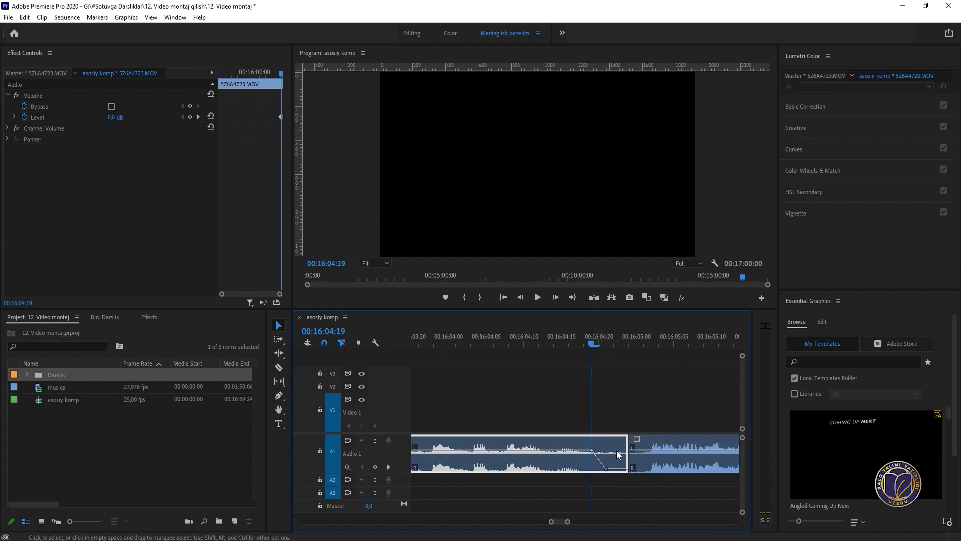
Step: Add volume keyframes at the start of the audio piece after the cut, lowering the level at 00:16:05:01 to about -43 dB for a fade-in
key(Right)
key(Right)
key(Right)
key(Right)
key(Right)
key(Right)
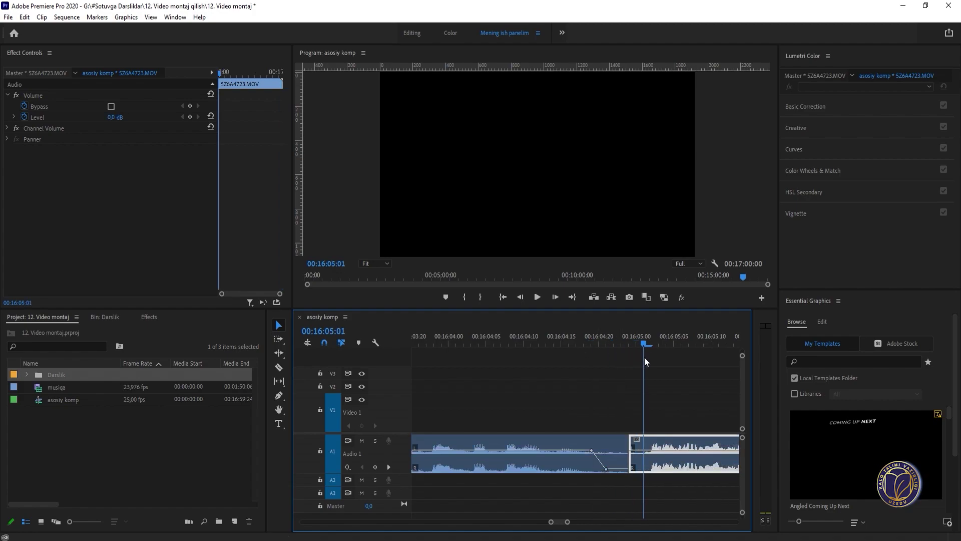
key(=)
ctrl+click(587, 451)
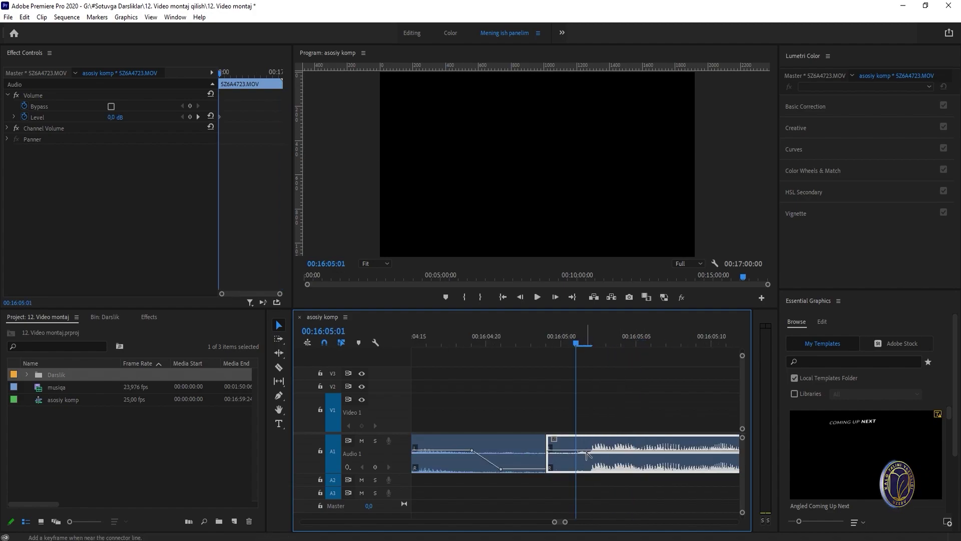
ctrl+click(576, 450)
drag(576, 450, 575, 469)
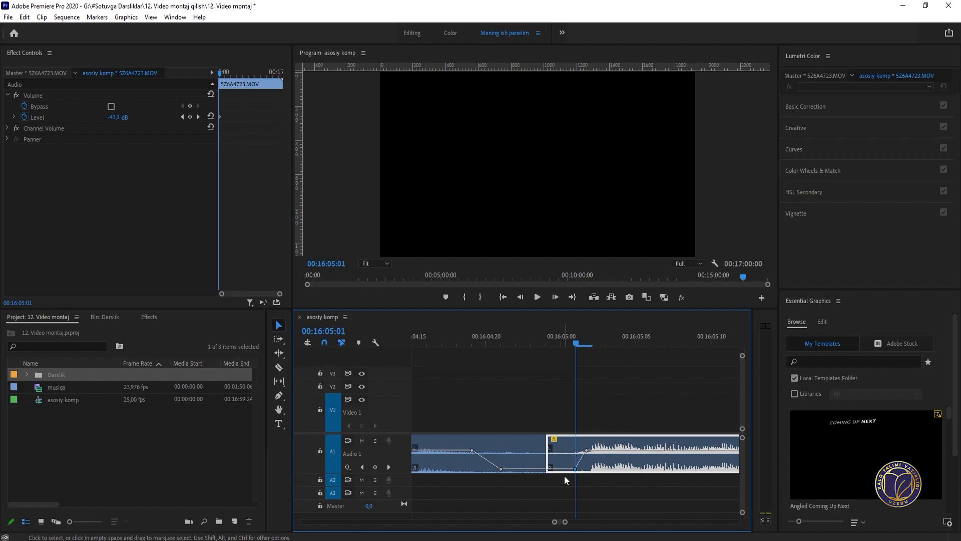
Step: Play the audio across the faded join near 00:16:05 and listen on to locate the next pause
key(minus)
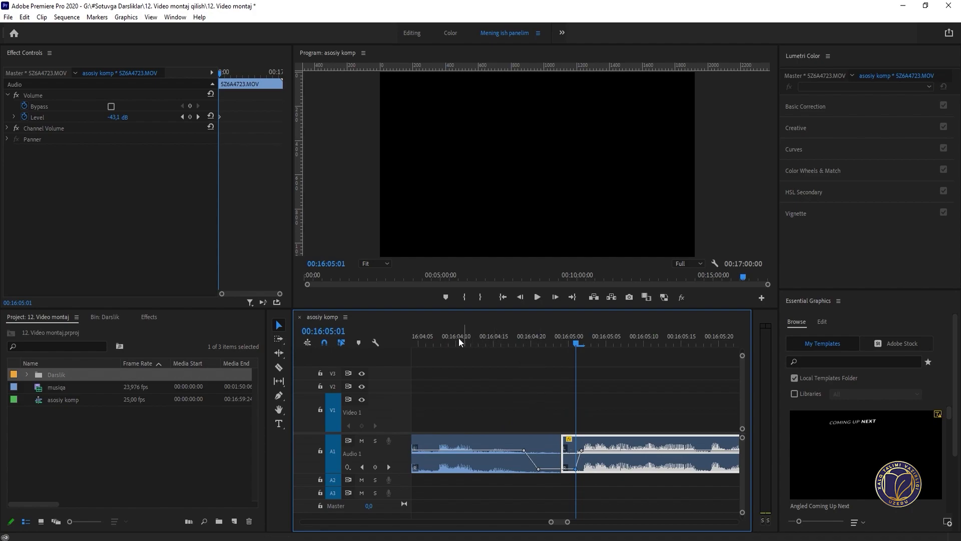
drag(452, 341, 426, 342)
key(minus)
key(space)
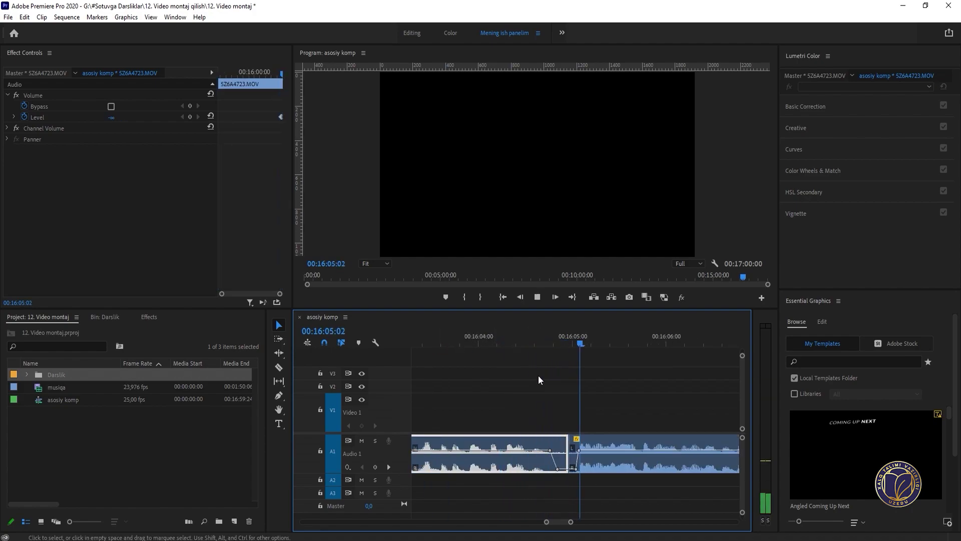
key(minus)
key(minus)
key(equal)
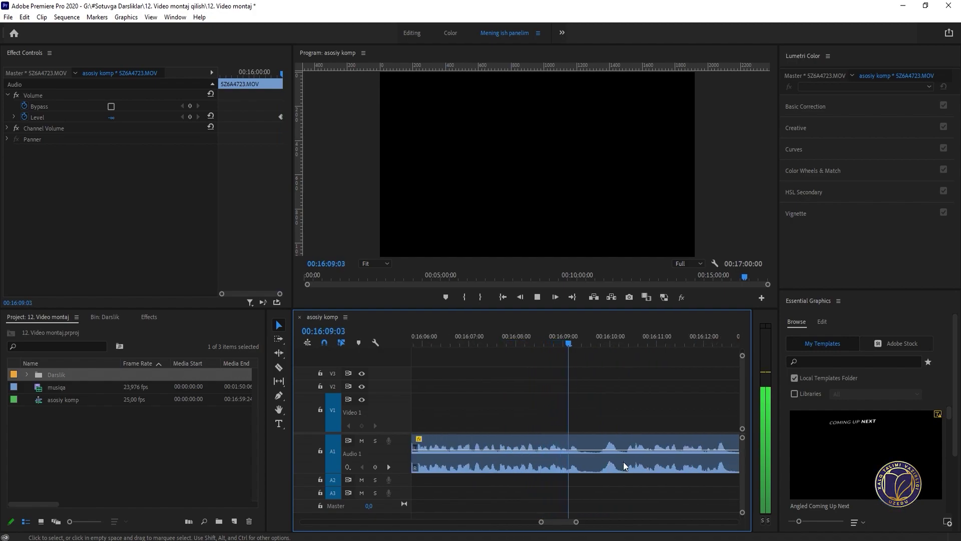
key(space)
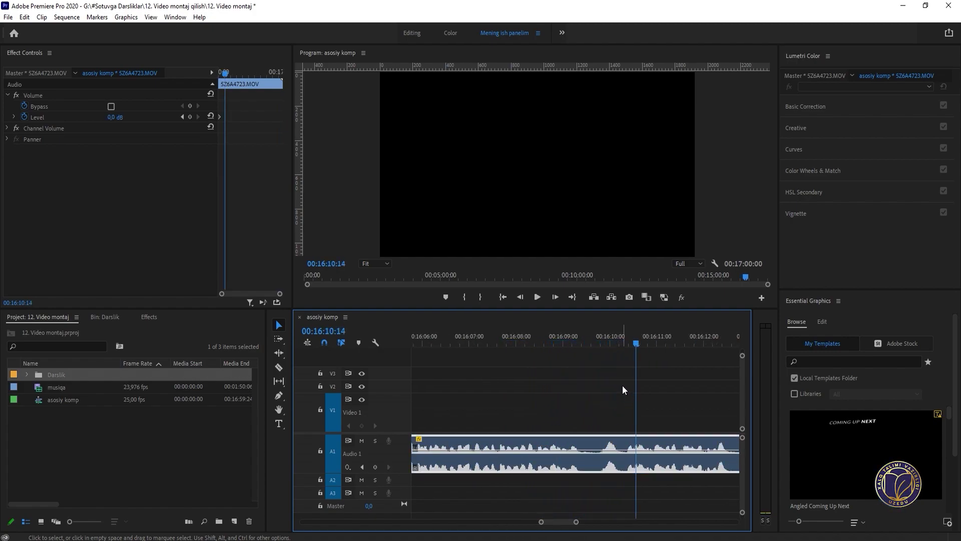
click(582, 343)
key(equal)
key(space)
key(space)
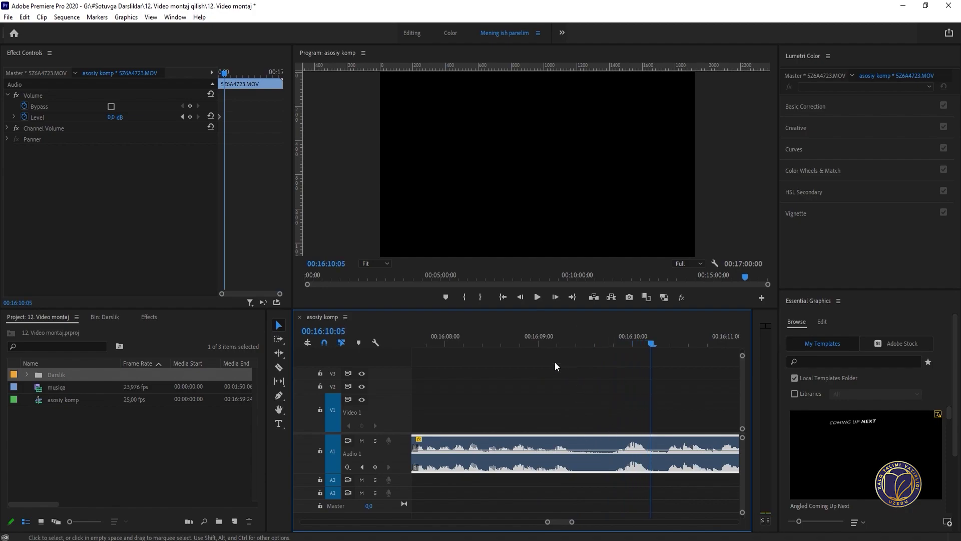
Step: Cut out the pause in the speech audio starting at about 00:16:09:14 and close the gap it leaves
drag(553, 344, 463, 344)
key(space)
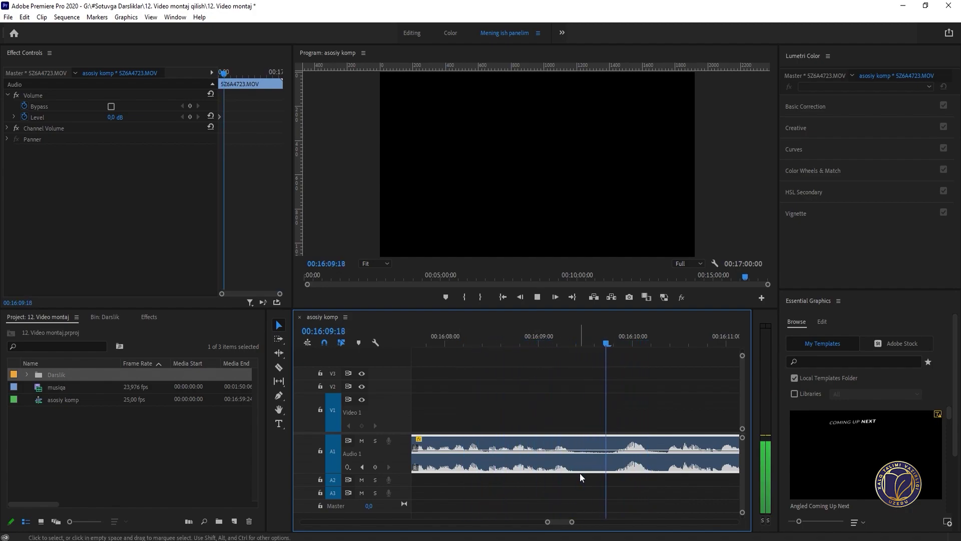
key(space)
key(c)
click(591, 455)
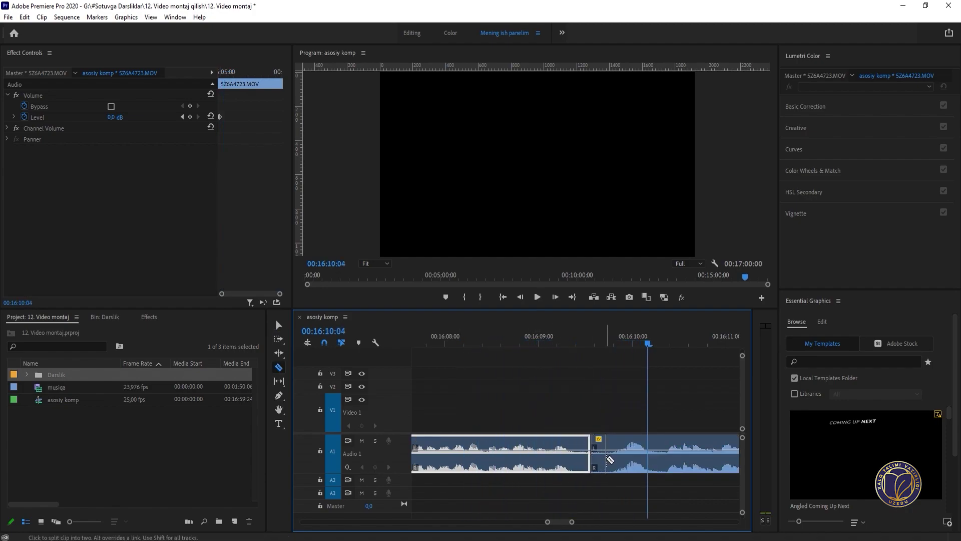
click(610, 458)
key(v)
click(603, 462)
key(Delete)
drag(627, 465, 608, 465)
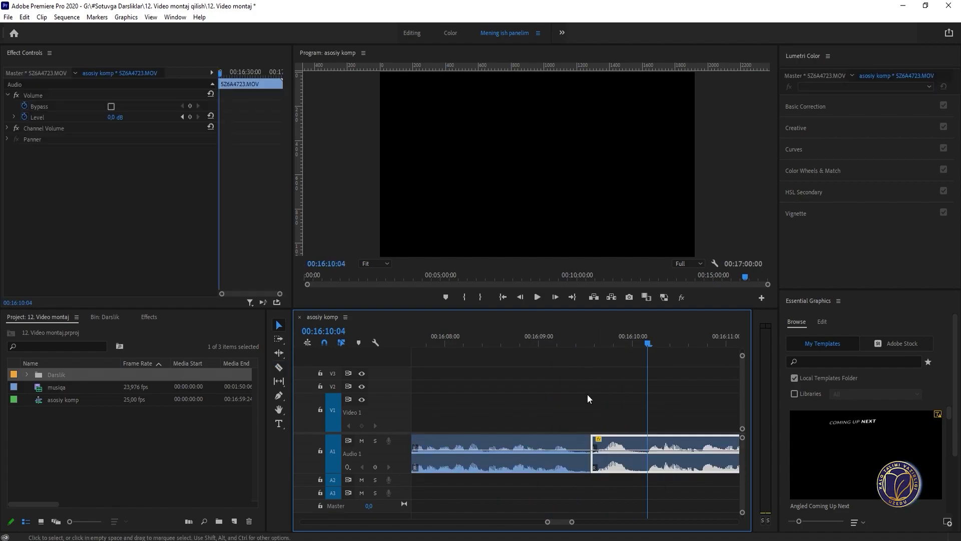
Step: Play across the new cut, and add volume keyframes before it that lower the level from about 00:16:09:09 for a fade-out
click(494, 338)
key(space)
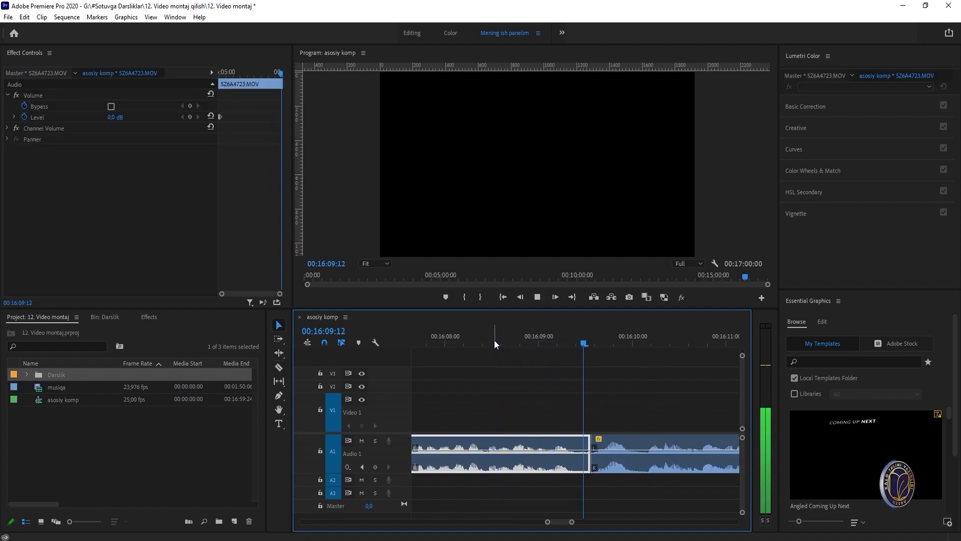
click(570, 338)
key(=)
key(=)
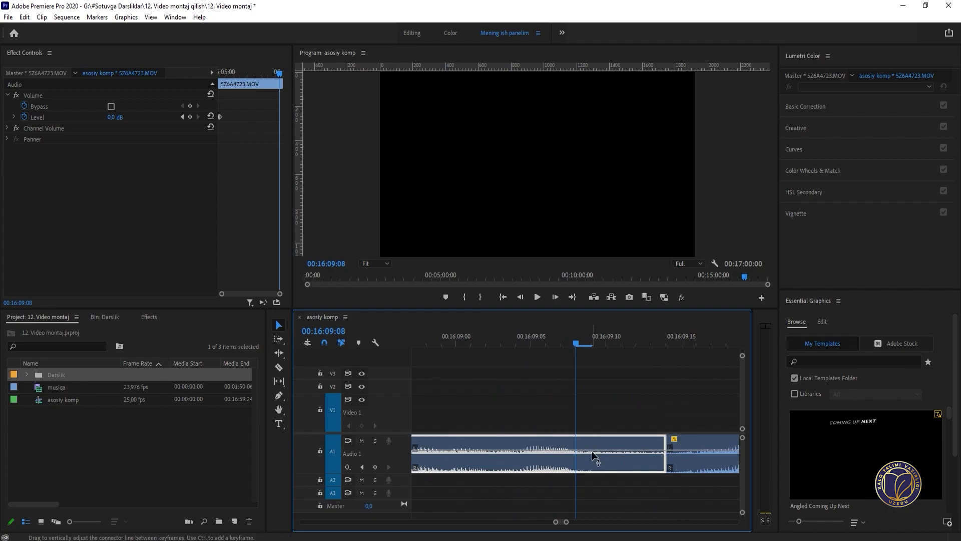
drag(600, 450, 601, 469)
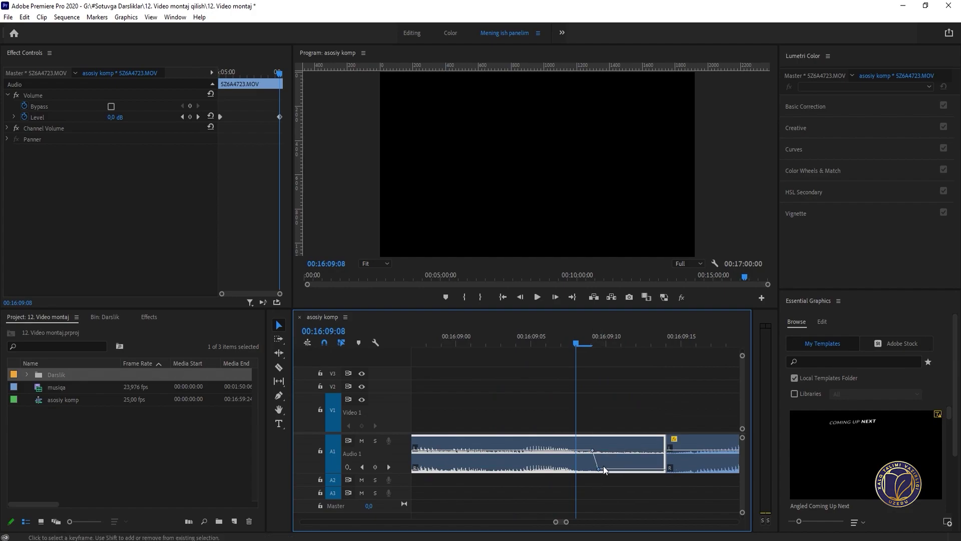
Step: Play the audio across the faded join near 00:16:09:14 and on past 00:16:13 to find the next pause
key(minus)
key(minus)
click(501, 340)
key(space)
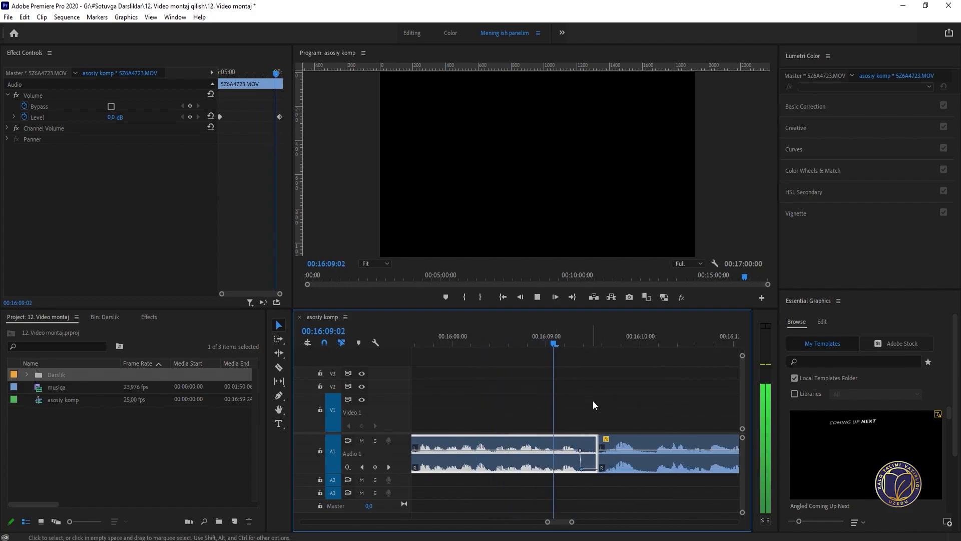
key(minus)
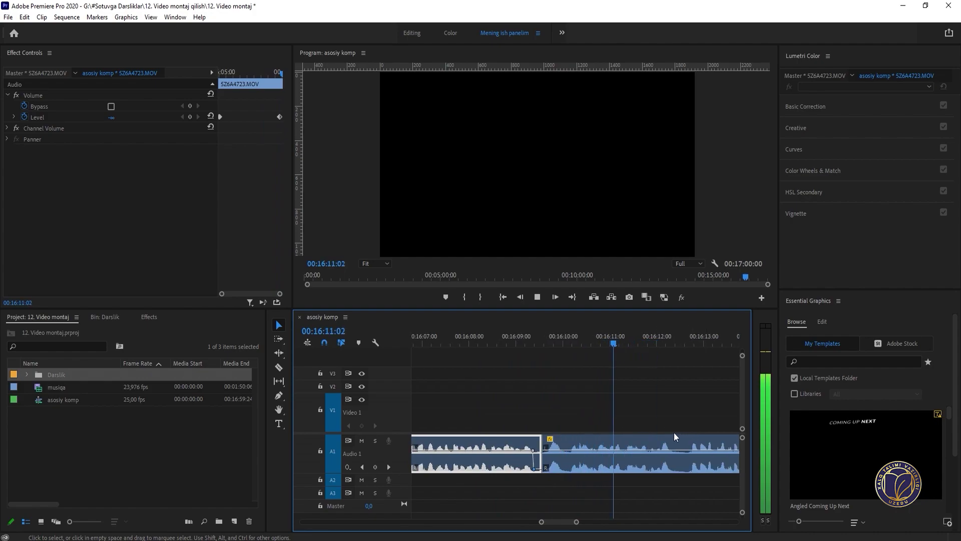
scroll(659, 433, down, 1)
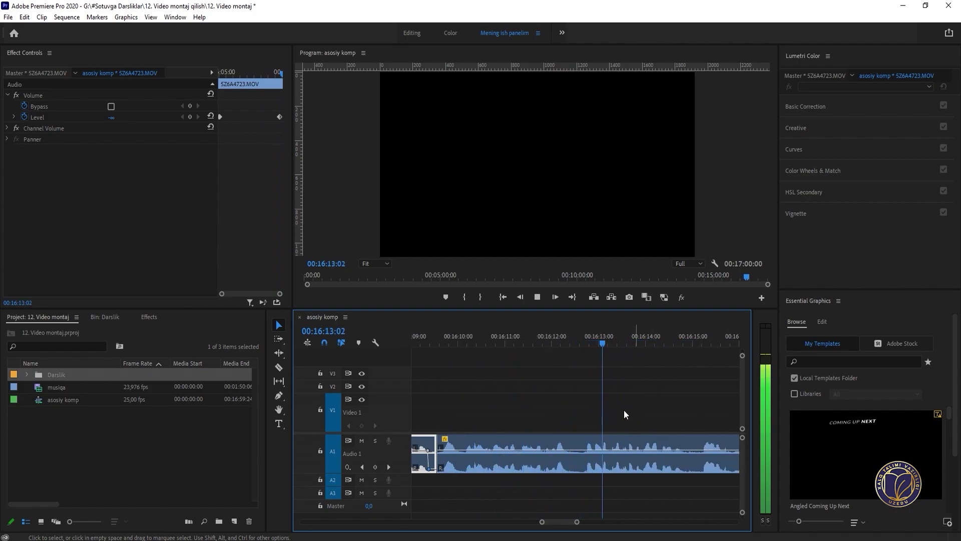
Step: Split the speech audio around the pause starting at 00:16:12:10 and ripple delete the silent piece
click(562, 337)
key(space)
key(equal)
key(space)
key(c)
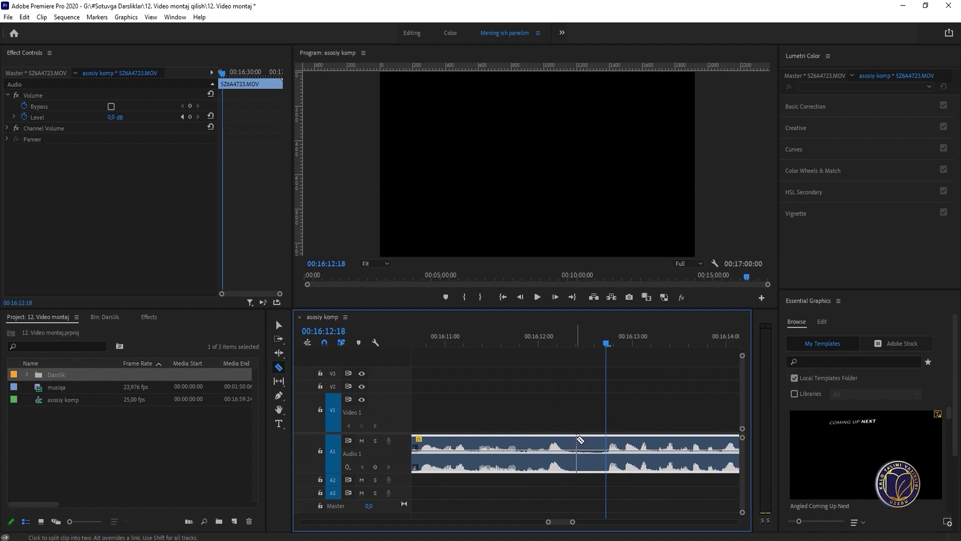
click(576, 440)
click(592, 440)
key(v)
click(584, 449)
key(shift+Delete)
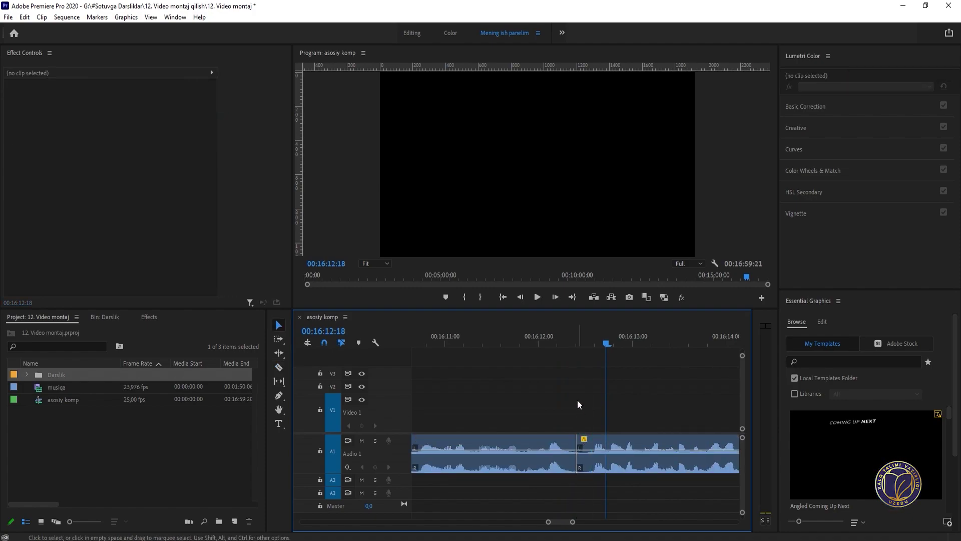
Step: Play across the cut at 00:16:12:10, and add volume keyframes just after it that lower the opening level for a fade-in
drag(544, 344, 516, 352)
key(space)
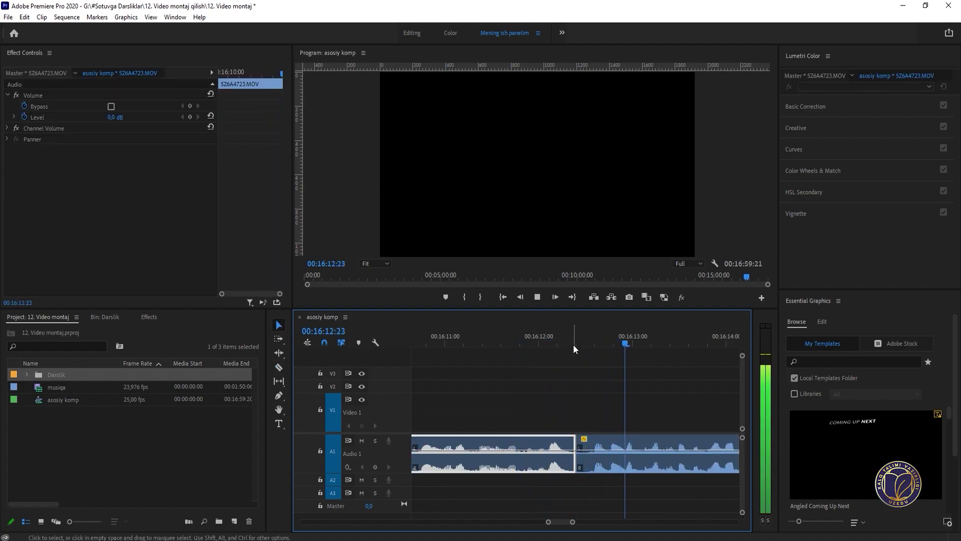
key(space)
key(equal)
ctrl+click(634, 451)
ctrl+click(619, 451)
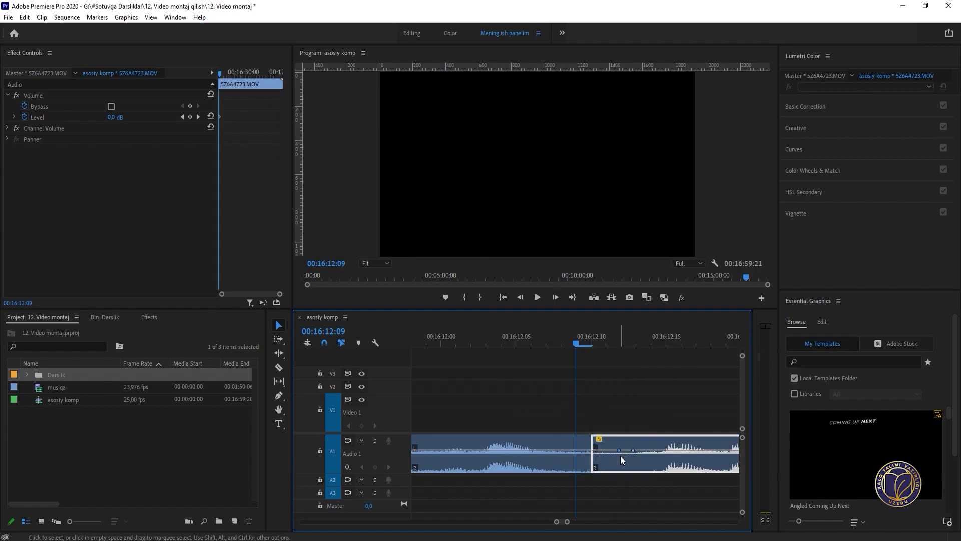
Step: Replay the join at 00:16:12:10, and add volume keyframes before it that lower the level from about 00:16:12:07 for a fade-out
key(minus)
click(510, 345)
key(space)
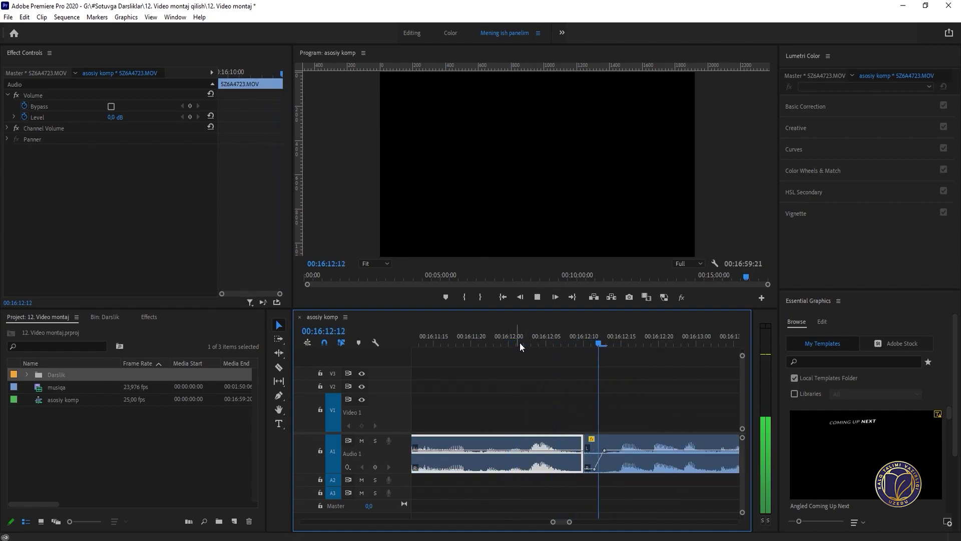
click(524, 344)
key(equal)
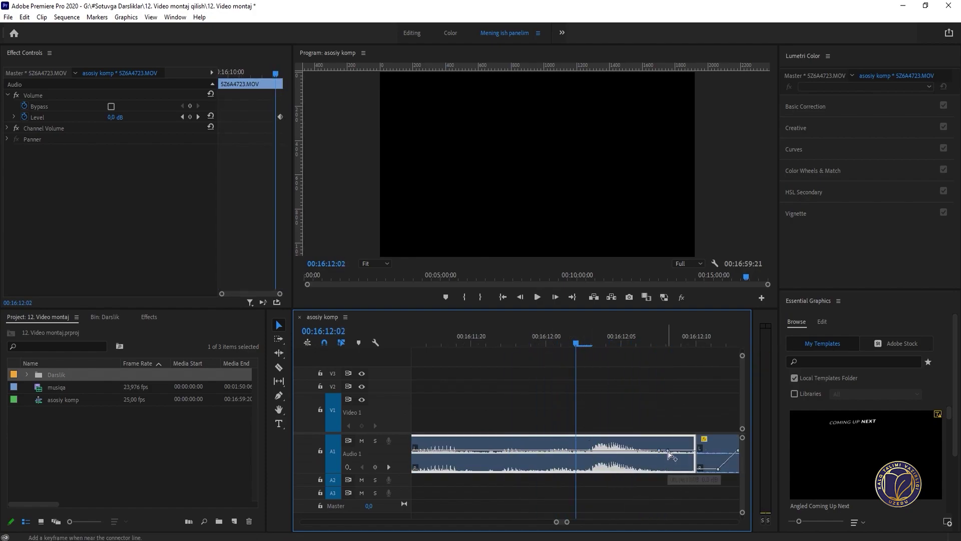
drag(668, 451, 694, 470)
Step: Play the audio across the smoothed join at 00:16:12:10 and listen on through 00:16:16 for the next section to remove
key(space)
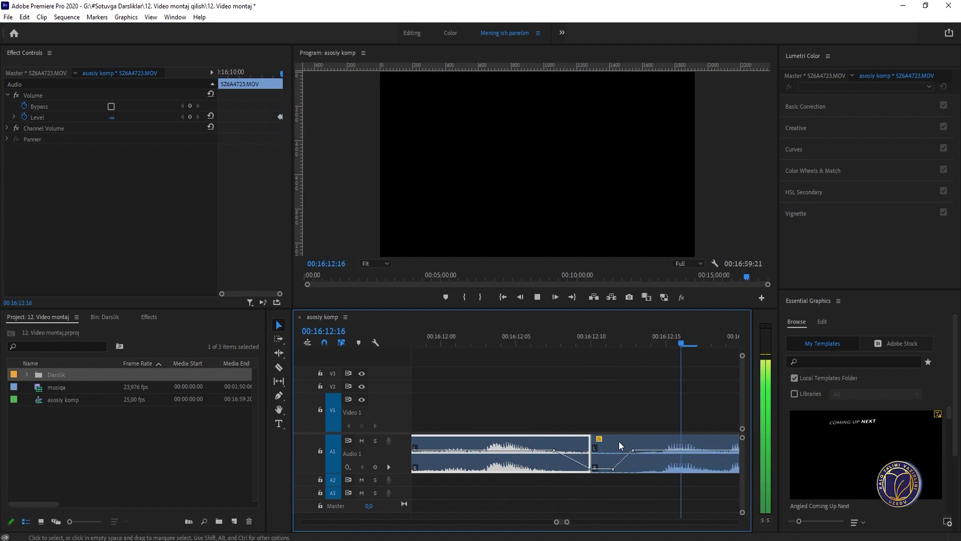
key(minus)
key(minus)
key(minus)
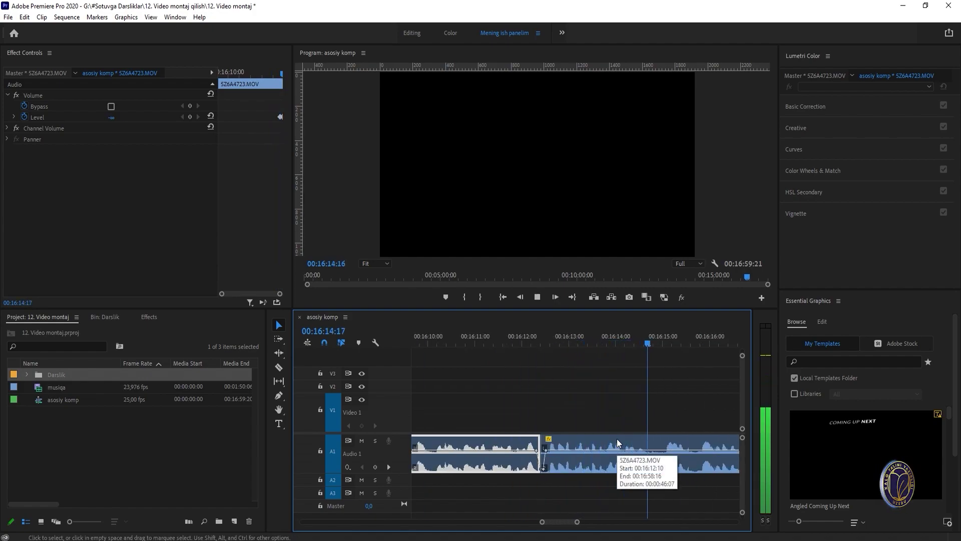
key(space)
key(space)
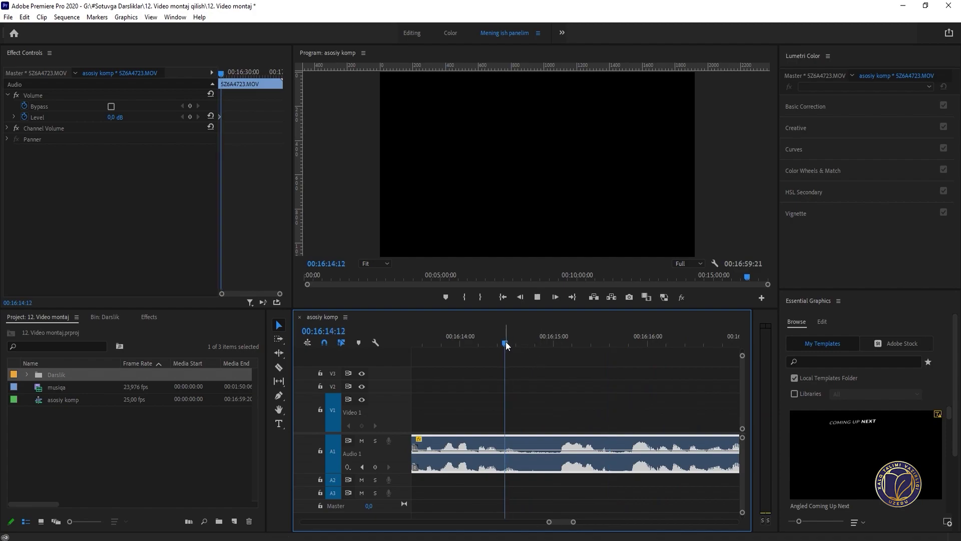
key(space)
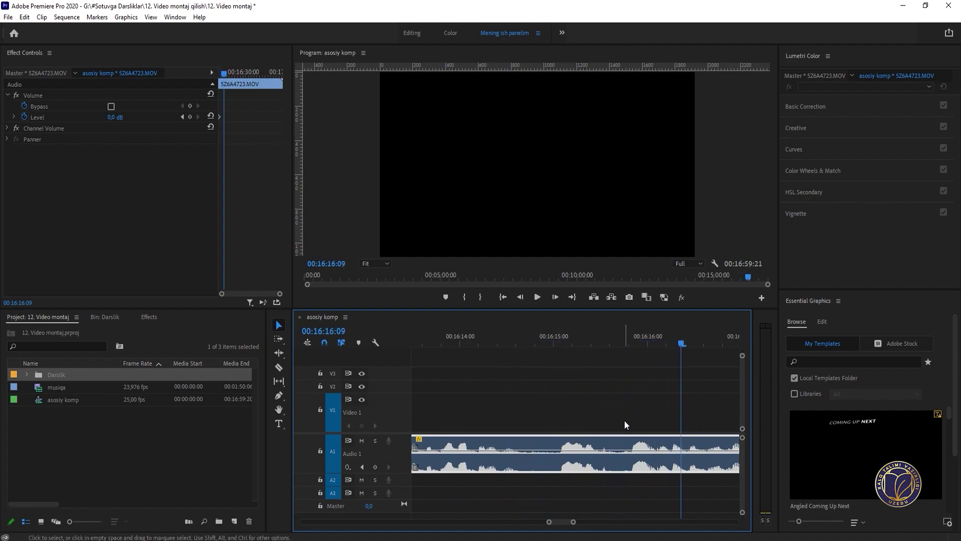
Step: Cut out the speech audio section from 00:16:14:23 to about 00:16:15:18 and move the following piece back to close the gap
key(c)
click(620, 445)
click(545, 450)
key(v)
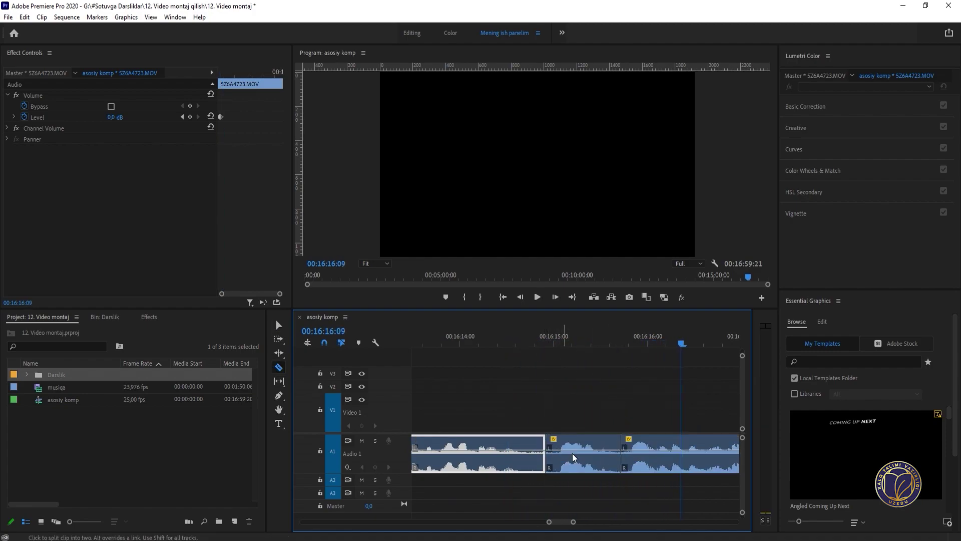
click(573, 453)
key(Delete)
drag(639, 470, 493, 464)
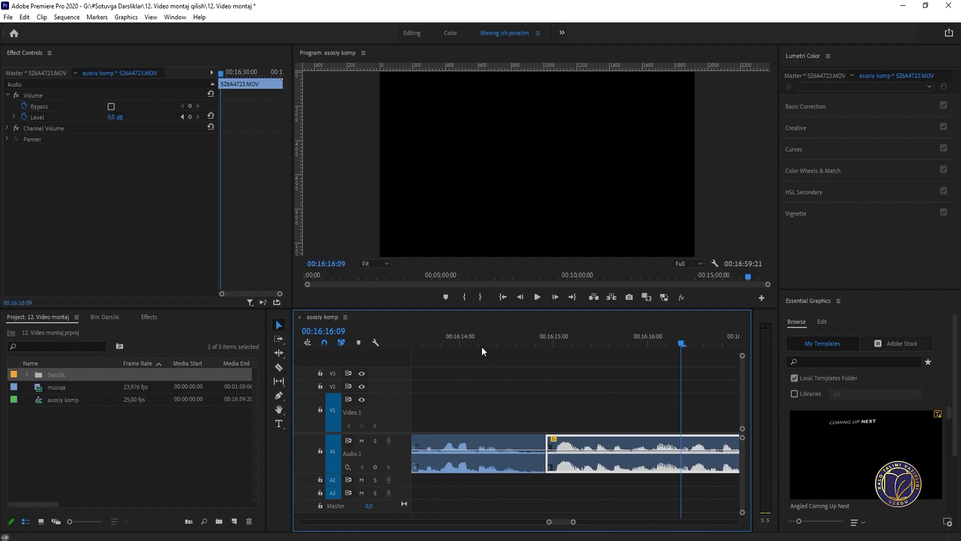
Step: Play the audio before the cut at 00:16:14:23 and add volume keyframes lowering the level from about 00:16:14:16 for a fade-out
click(448, 346)
key(space)
click(488, 339)
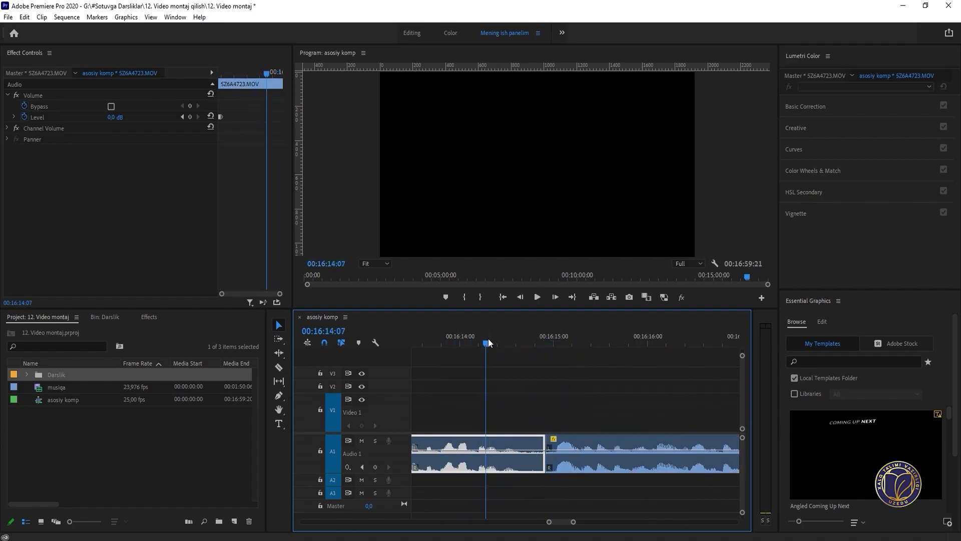
key(=)
ctrl+click(648, 450)
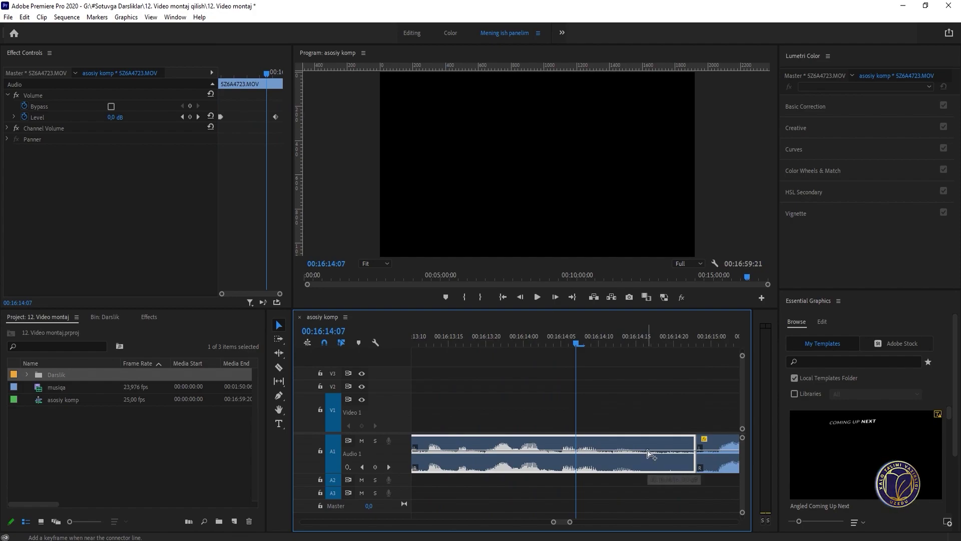
drag(658, 450, 658, 469)
Step: Play the audio across the join at 00:16:14:23, listen on to 00:16:20, and replay around 00:16:19:12 for the next section to remove
key(space)
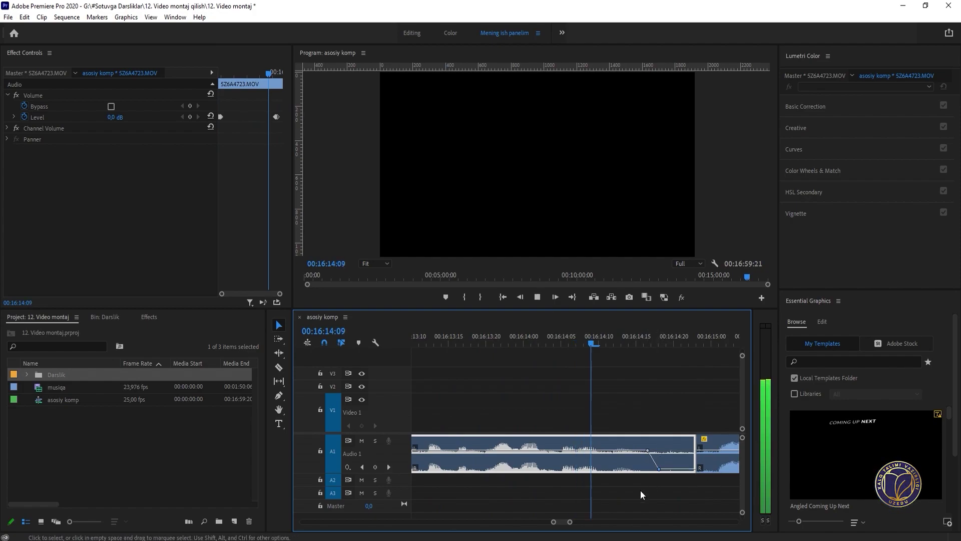
key(minus)
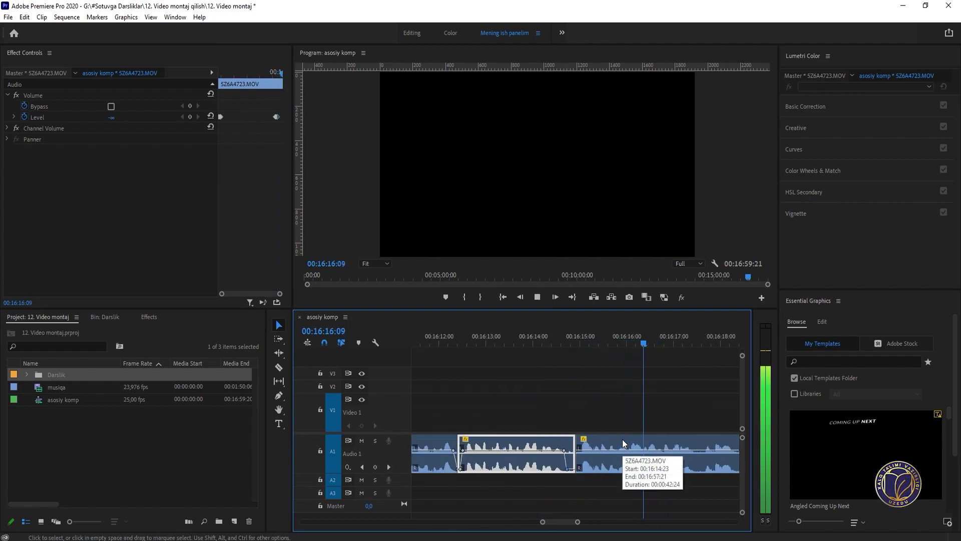
key(minus)
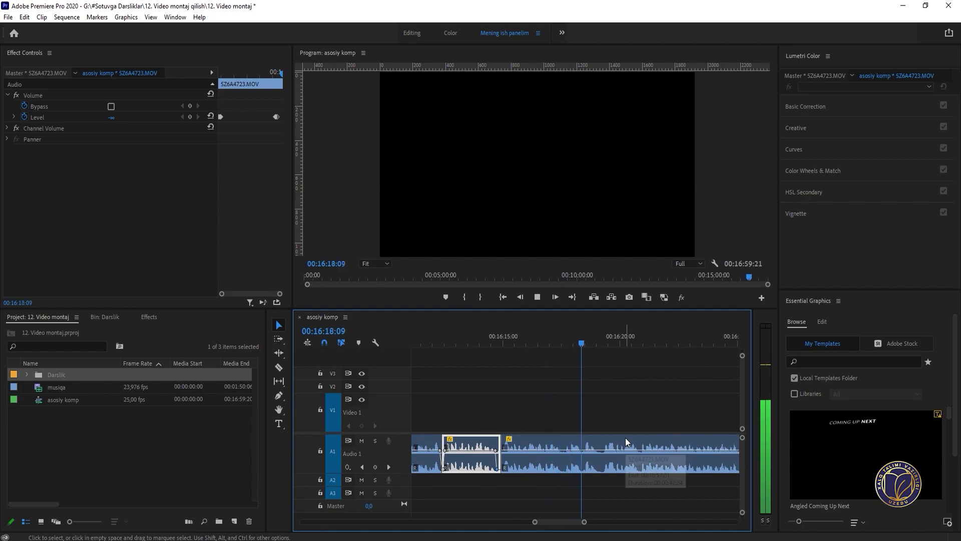
key(equal)
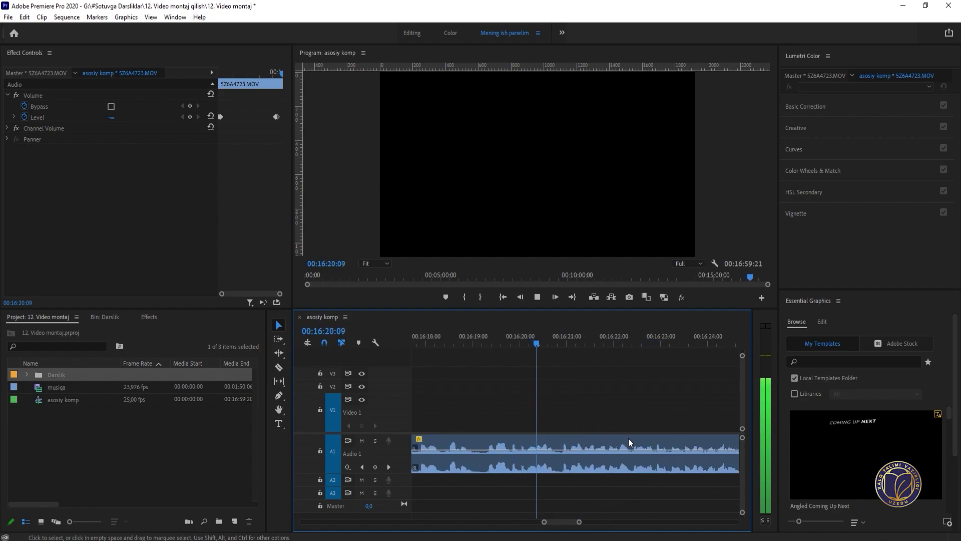
click(491, 342)
key(space)
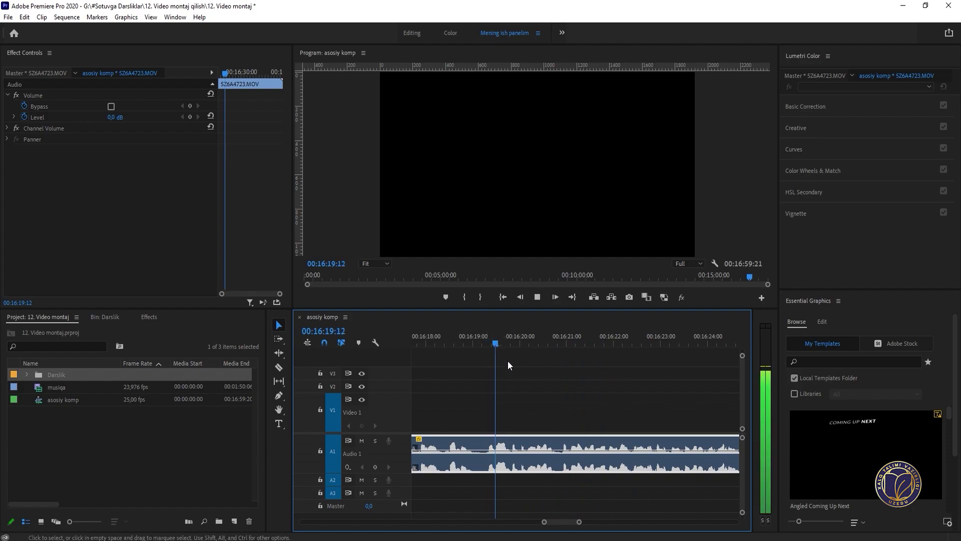
key(space)
key(equal)
key(equal)
click(469, 343)
key(space)
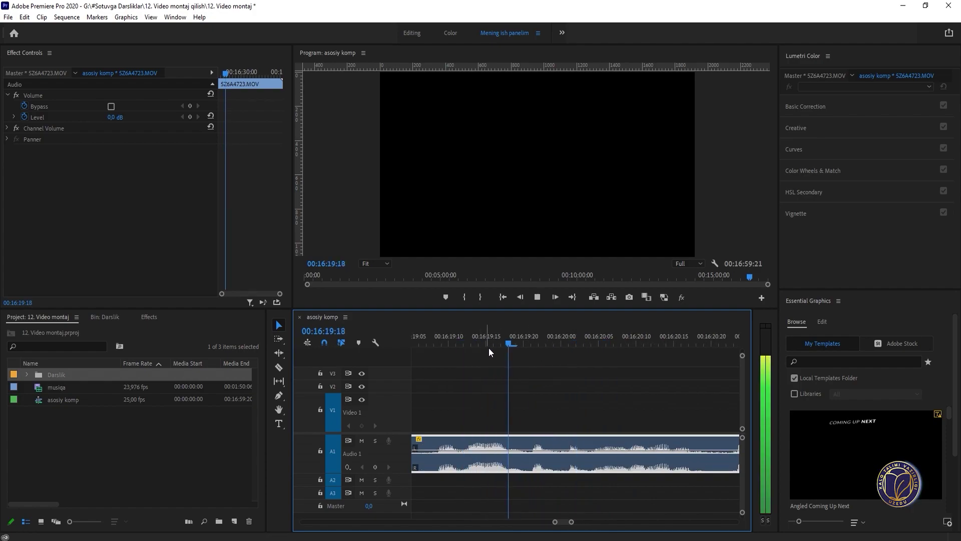
Step: Cut out the speech audio section from 00:16:20:00 to about 00:16:20:23 and move the following piece back to close the gap
key(space)
key(c)
click(561, 442)
key(space)
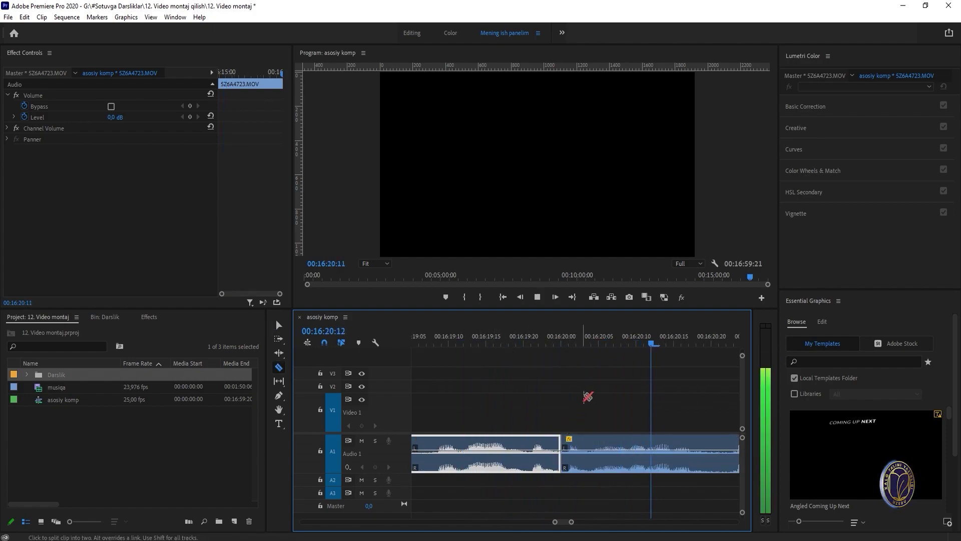
key(minus)
key(space)
click(656, 443)
key(v)
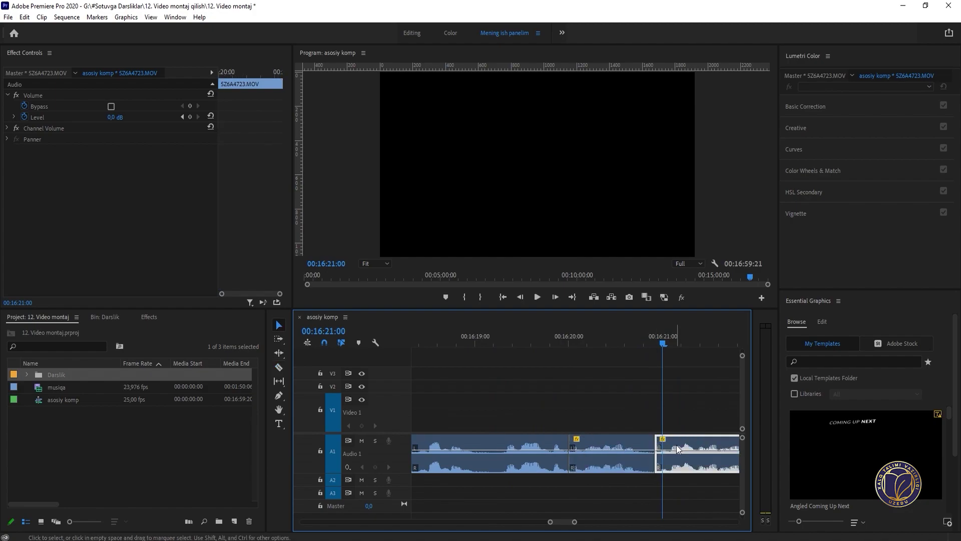
drag(657, 443, 588, 431)
Step: Play the audio from 00:16:19:00 across the join at 00:16:20:00 and listen on through 00:16:25 for the next pause
click(475, 343)
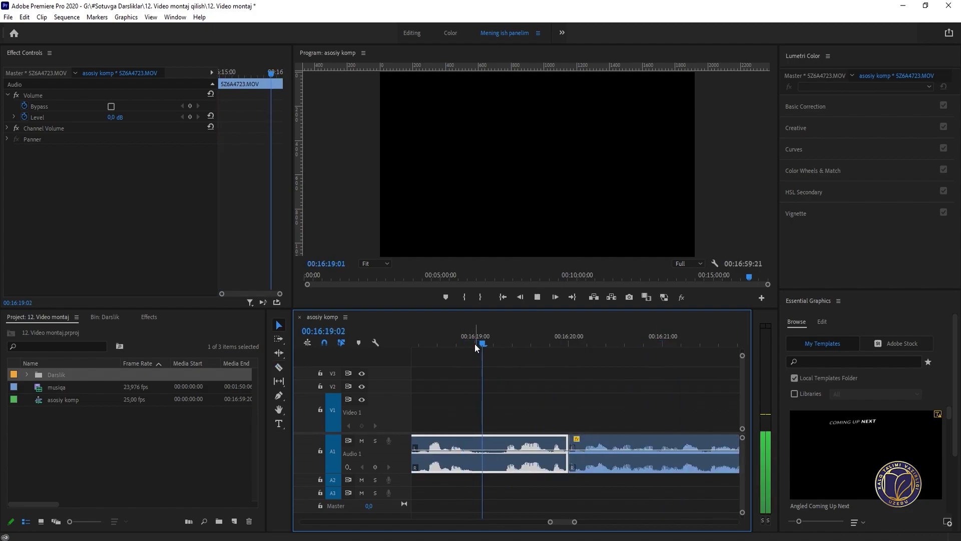
key(space)
key(minus)
scroll(567, 397, down, 1)
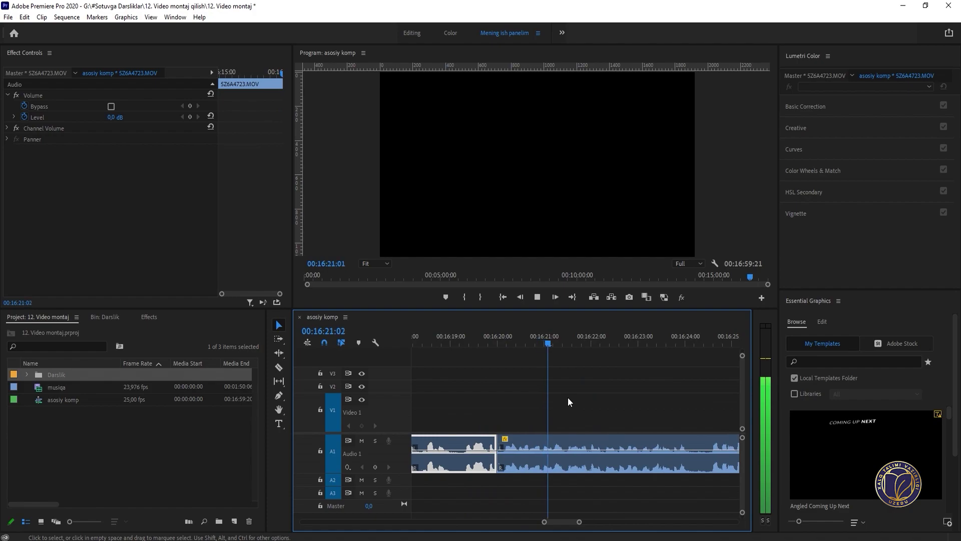
key(minus)
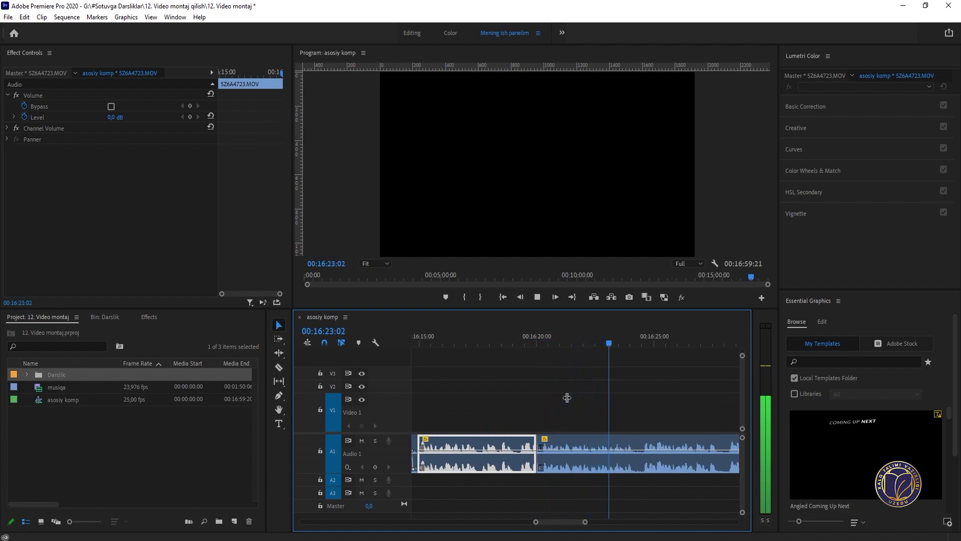
key(equal)
key(equal)
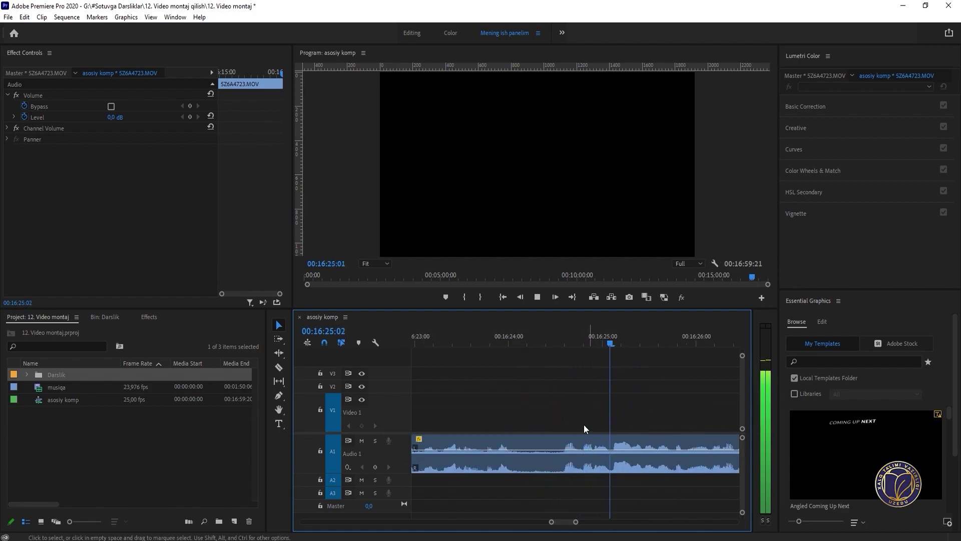
key(space)
Step: Replay around 00:16:24:00, cut out the pause from 00:16:24:10 to about 00:16:24:14, and move the following piece back against the cut
click(509, 345)
key(equal)
key(space)
key(space)
key(c)
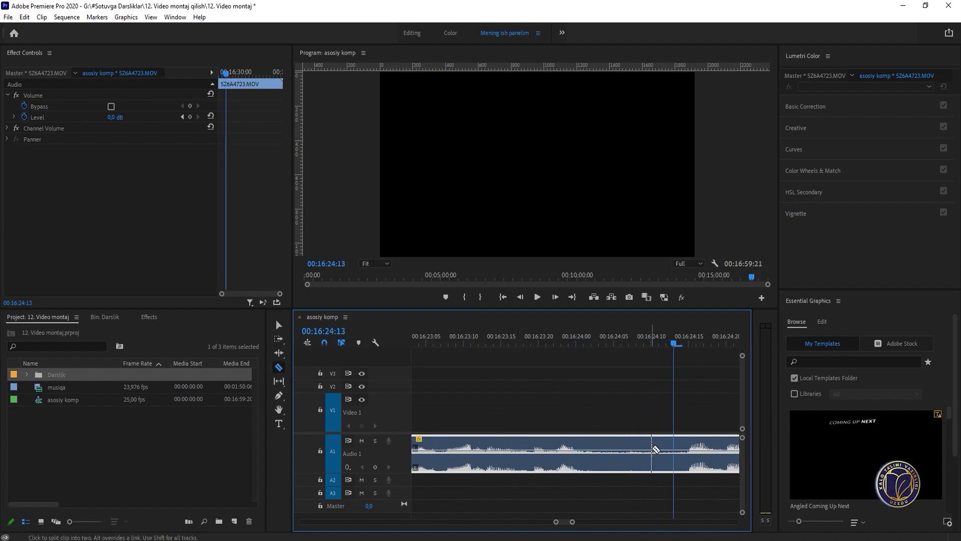
click(651, 450)
click(681, 454)
key(v)
click(668, 457)
key(Delete)
click(708, 466)
drag(708, 466, 678, 464)
Step: Add two volume keyframes before the cut at 00:16:24:10, lowering the level from about 00:16:24:03 for a fade-out
ctrl+click(600, 450)
ctrl+click(608, 450)
drag(607, 450, 606, 473)
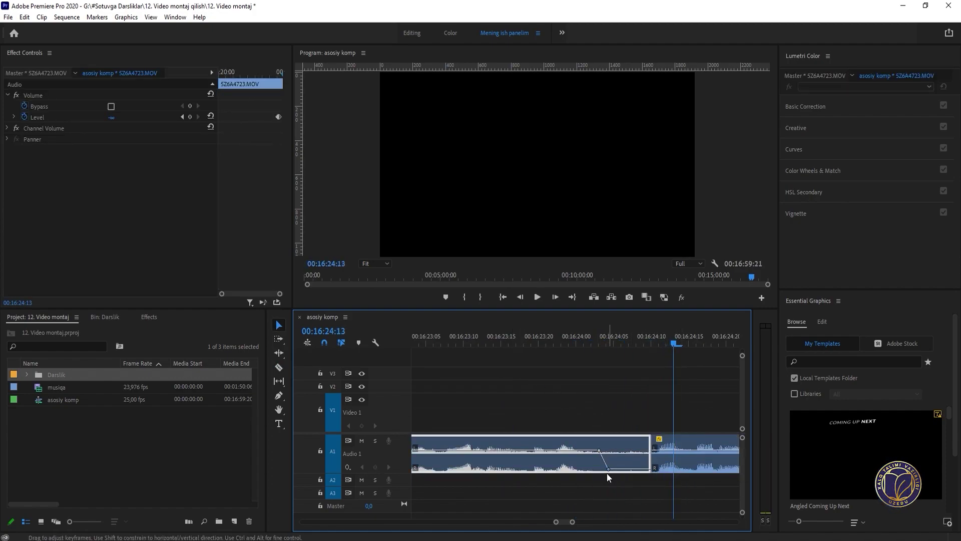
Step: Play the audio across the faded join at 00:16:24:10 and listen on through 00:16:28 for the next pause
click(469, 338)
key(space)
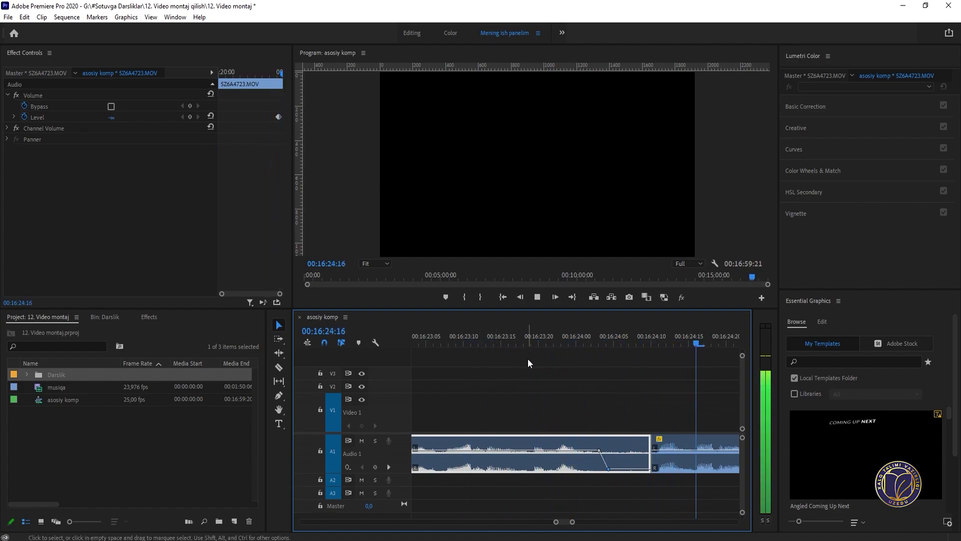
key(minus)
key(minus)
scroll(605, 391, down, 1)
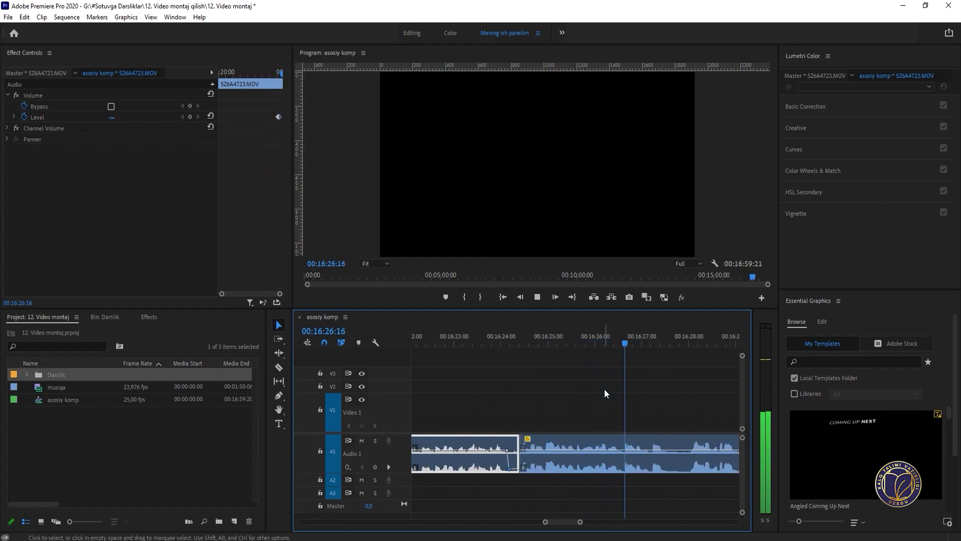
key(space)
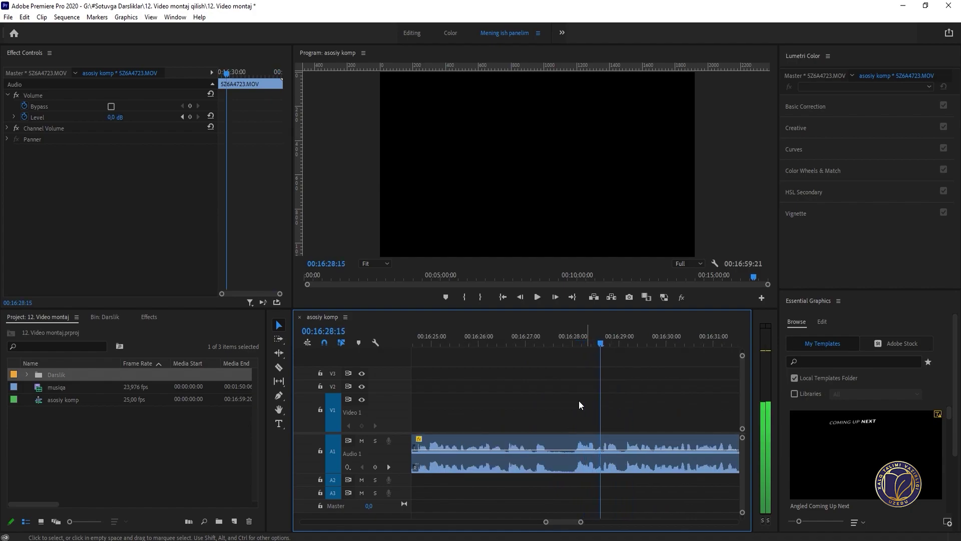
Step: Cut out the short pause in the speech audio from 00:16:27:19 to about 00:16:27:24 and close the gap
key(equal)
key(equal)
key(c)
click(497, 453)
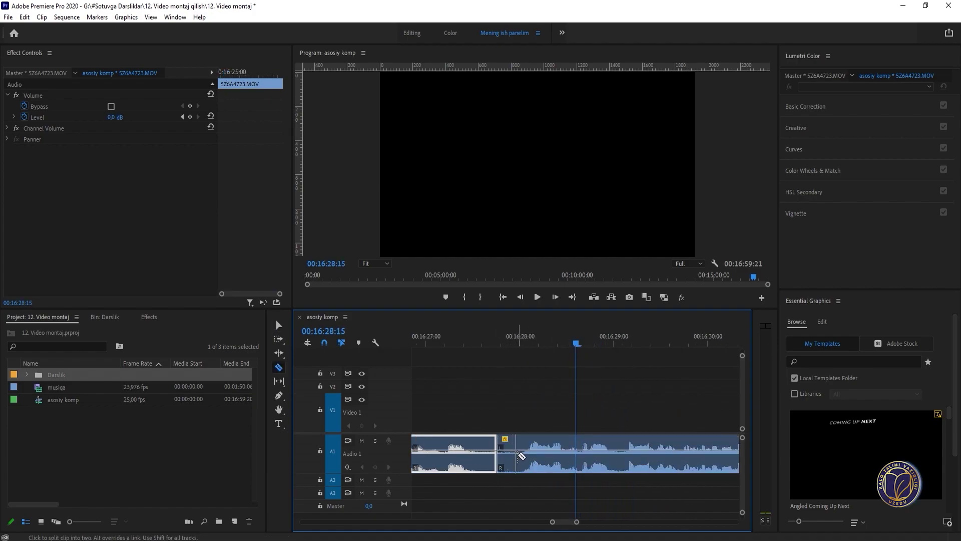
key(v)
click(508, 457)
key(minus)
Step: Play the audio across the cut at 00:16:27:19 and add volume keyframes lowering the level from about 00:16:27:14 for a fade-out
click(467, 342)
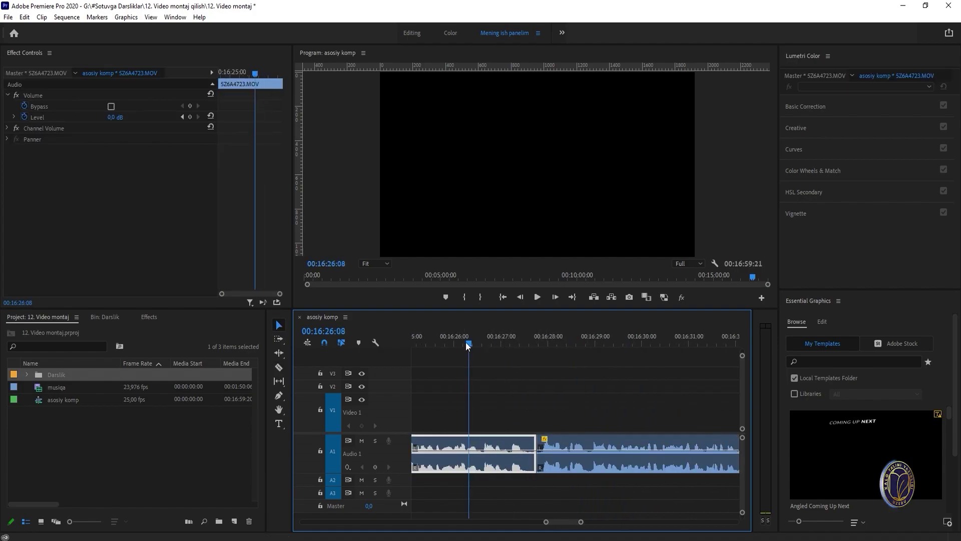
key(space)
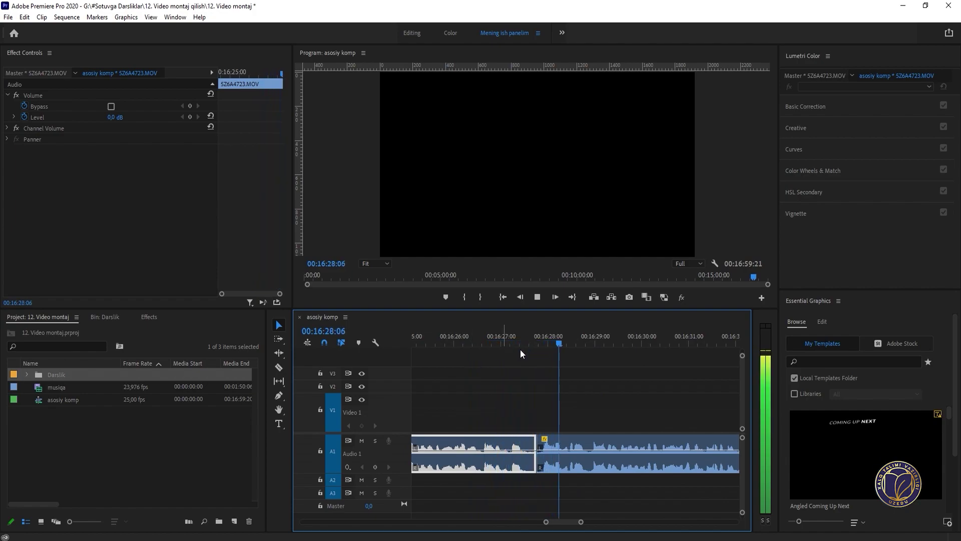
click(511, 338)
key(equal)
key(equal)
ctrl+click(645, 451)
ctrl+click(655, 450)
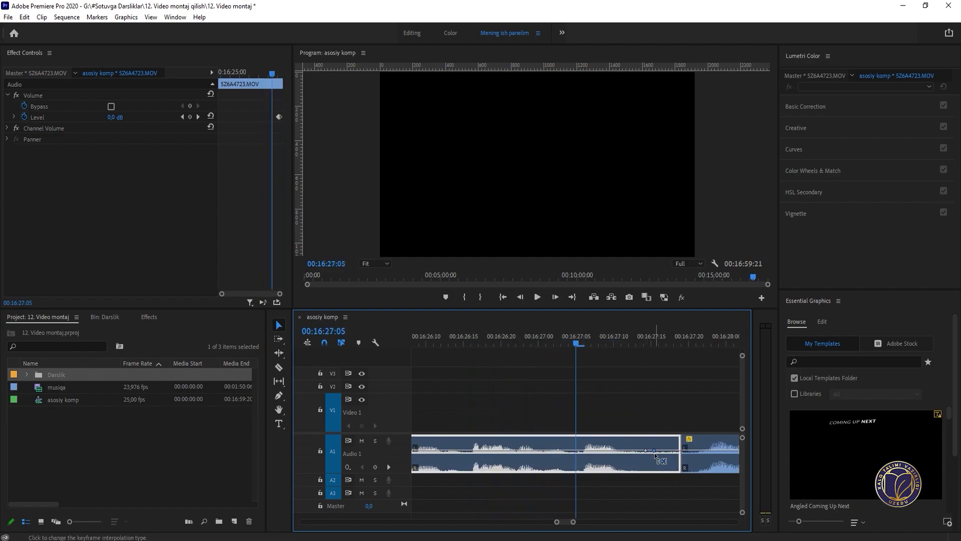
drag(655, 450, 656, 472)
Step: Play the audio across the faded join at 00:16:27:19 and listen on through 00:16:34 for the next section to remove
key(space)
key(minus)
key(minus)
key(minus)
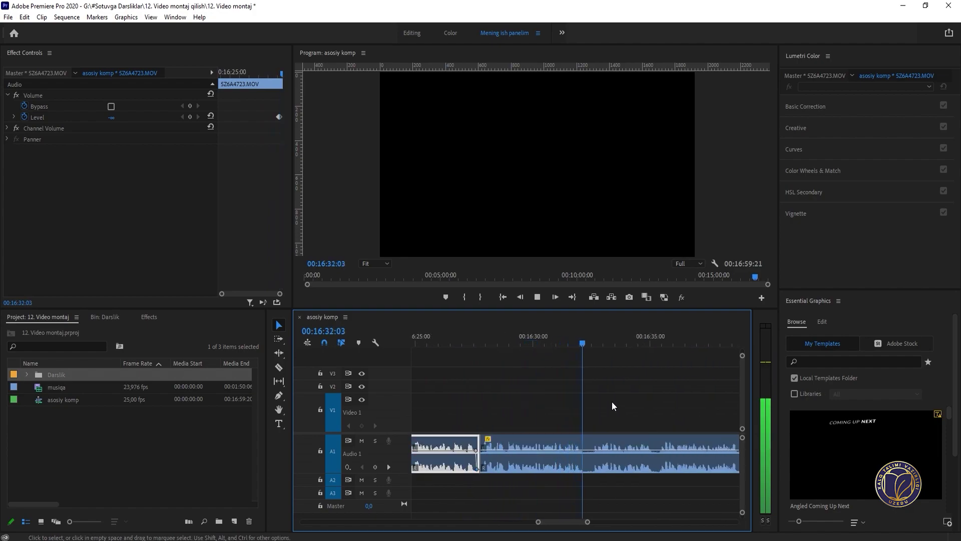
key(minus)
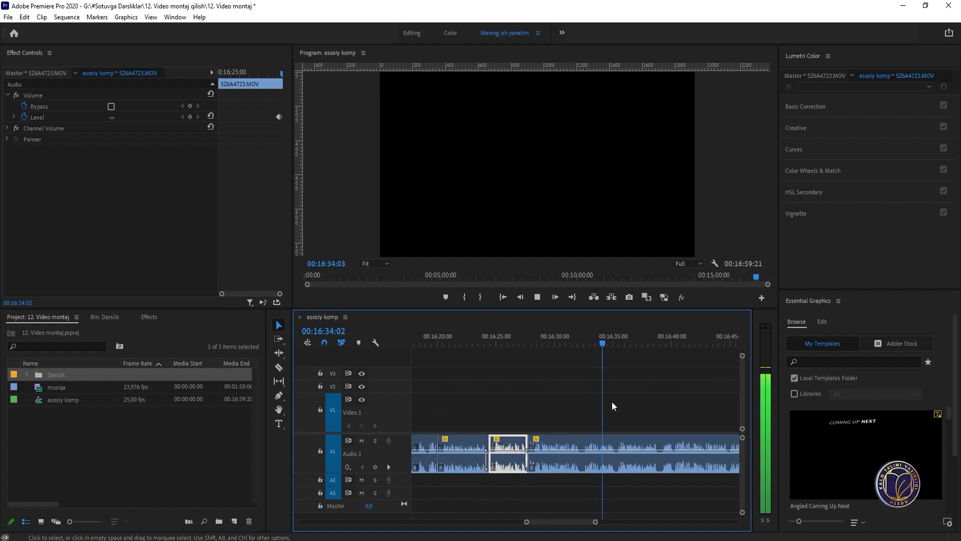
Step: Cut the speech audio at 00:16:33:20, remove about two frames after it, and move the following piece back against the cut
key(equal)
drag(520, 344, 571, 343)
key(equal)
key(equal)
key(equal)
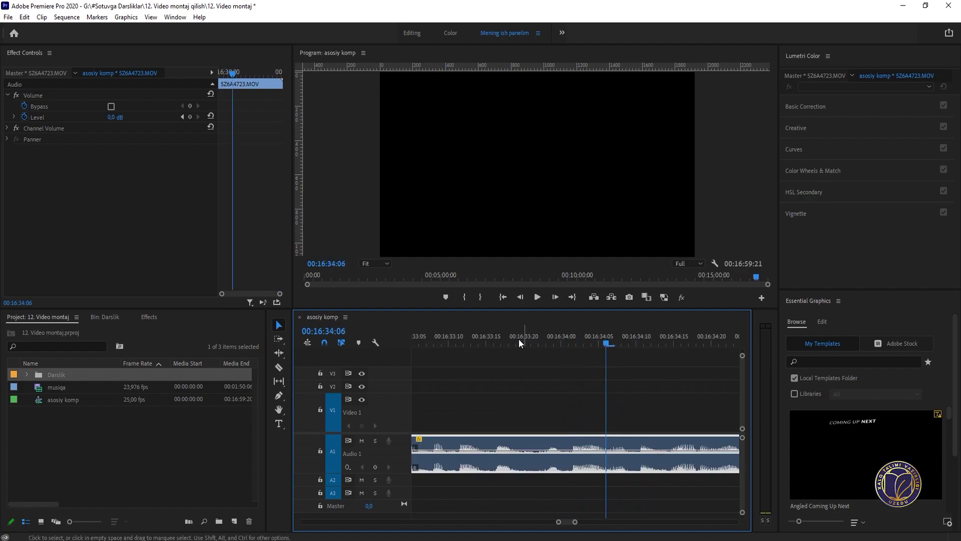
key(shift+Left)
key(equal)
key(c)
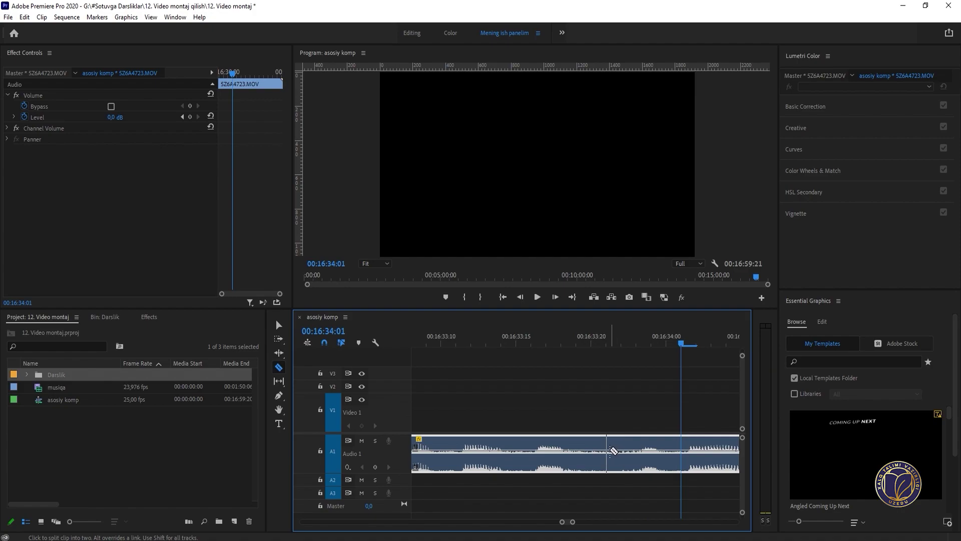
click(595, 458)
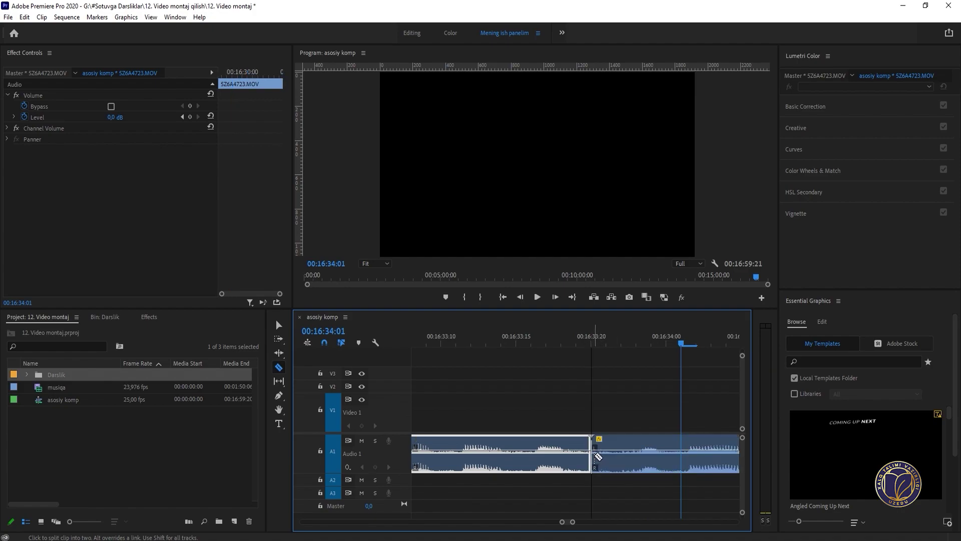
key(v)
drag(608, 456, 621, 462)
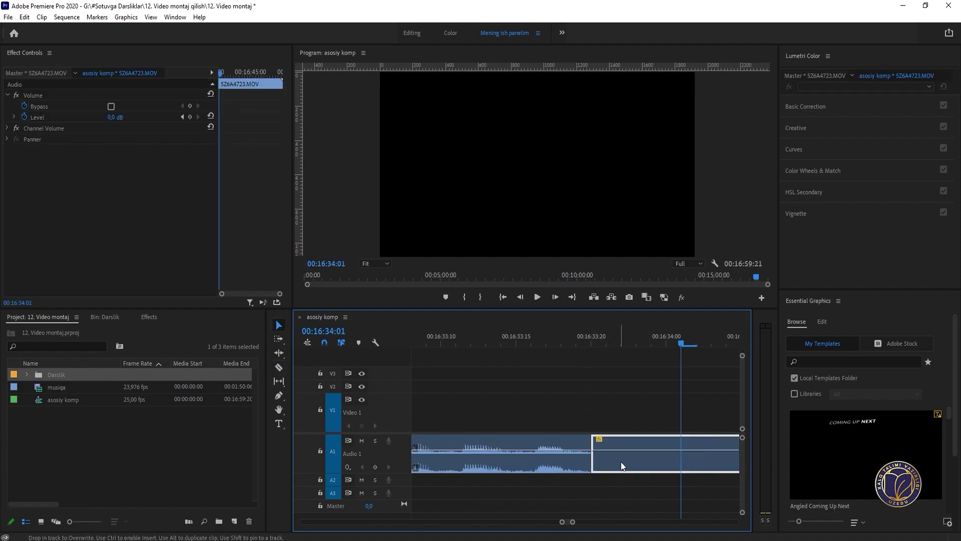
Step: Replay the join at 00:16:33:20 and remove about one more frame of audio after it, closing the gap
click(492, 336)
key(space)
key(minus)
key(minus)
drag(506, 335, 488, 337)
key(space)
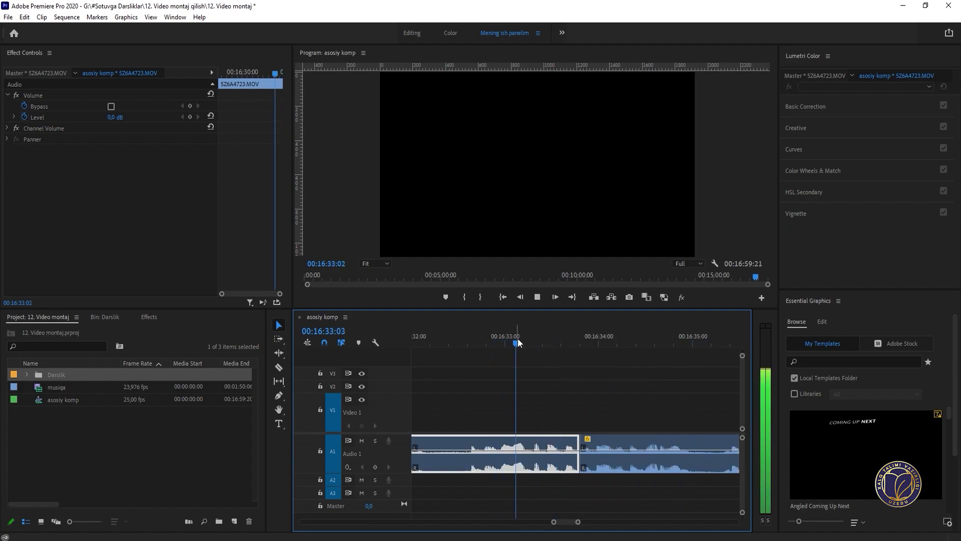
click(572, 339)
key(equal)
key(equal)
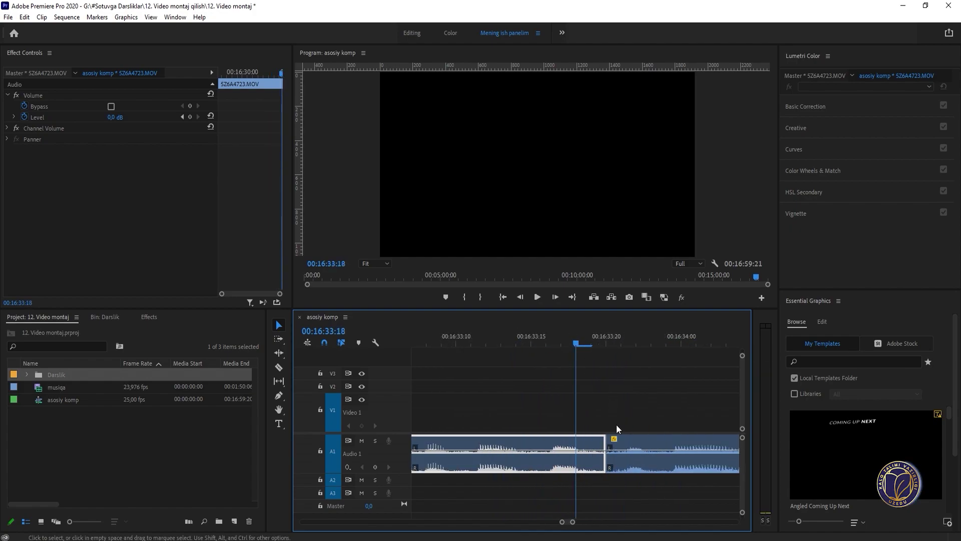
click(603, 424)
Step: Play the audio across the tightened join at 00:16:33:20 and listen on through 00:16:39 for the next pause
click(485, 344)
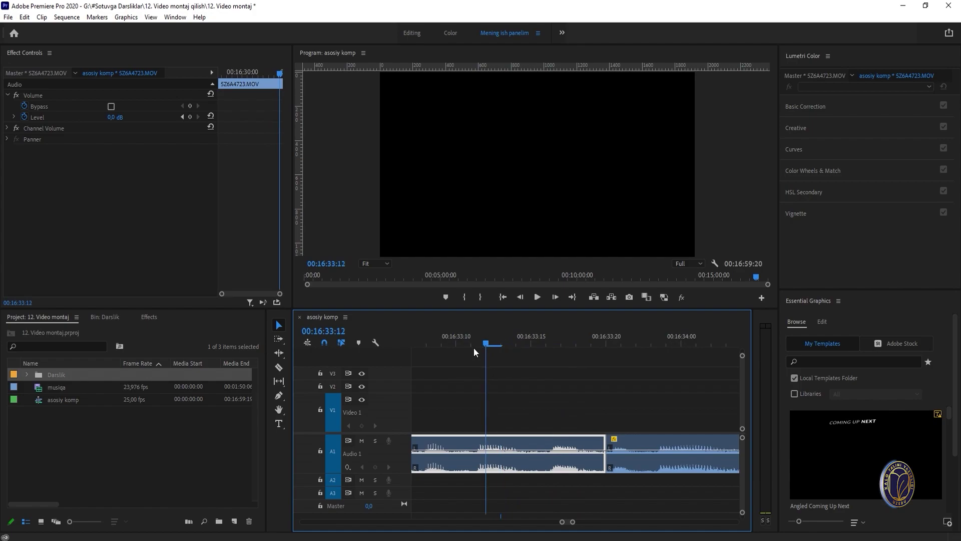
key(space)
key(minus)
key(minus)
click(521, 342)
key(space)
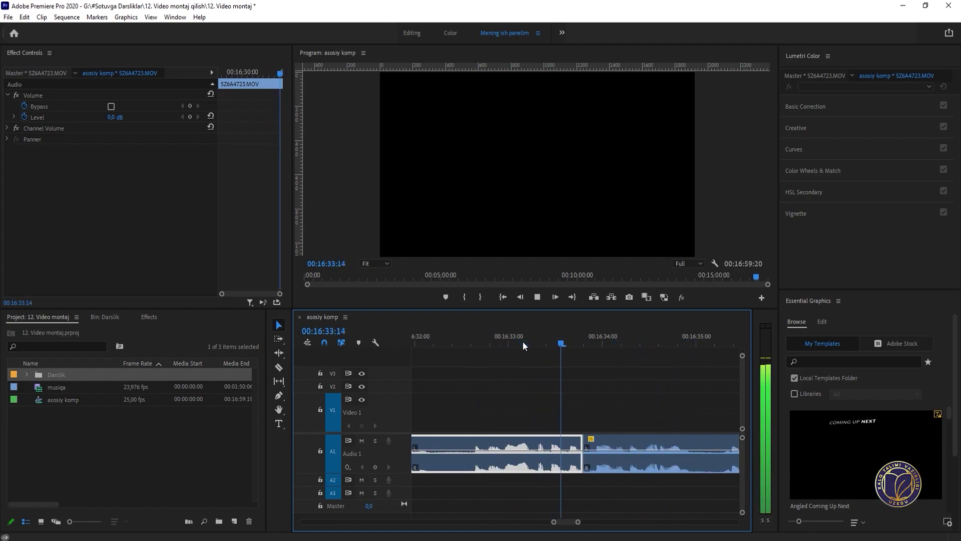
key(minus)
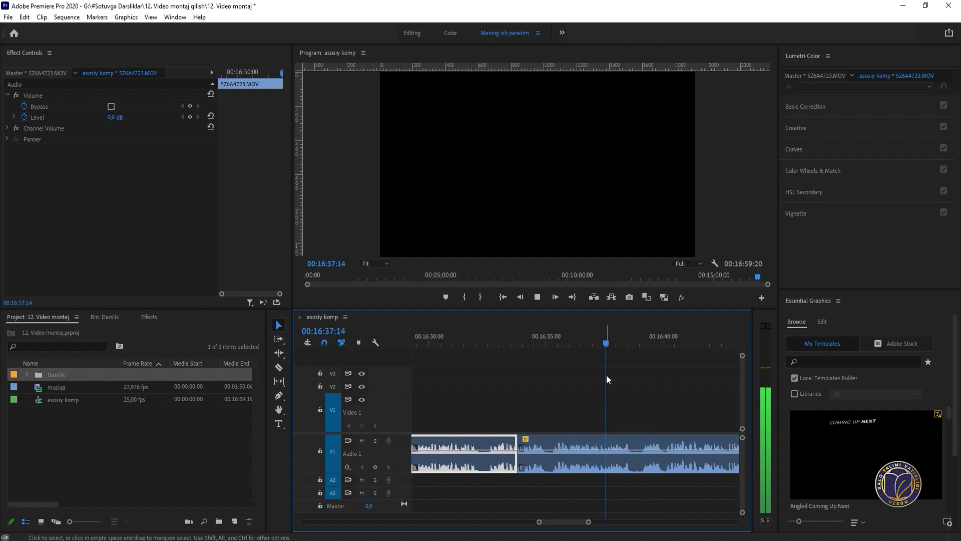
key(equal)
key(equal)
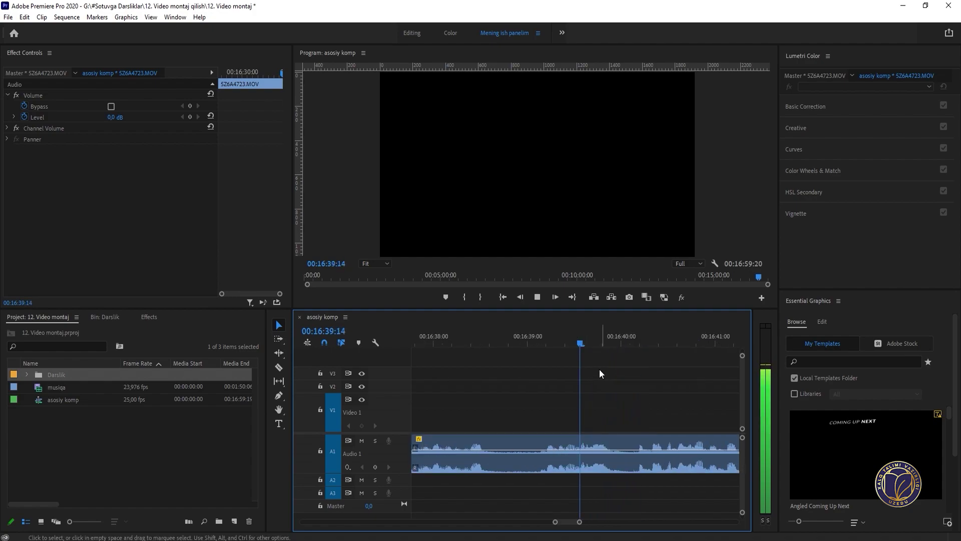
Step: Cut out the pause in the speech audio from 00:16:38:21 to about 00:16:39:01 and close the gap
click(502, 344)
key(equal)
key(c)
click(599, 443)
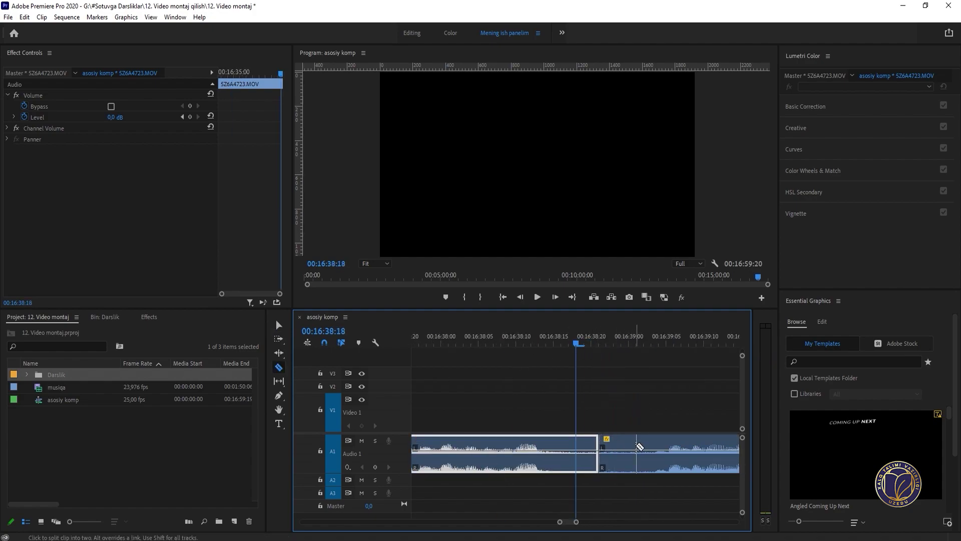
click(637, 445)
key(v)
click(620, 463)
key(Delete)
click(620, 463)
key(Delete)
click(436, 343)
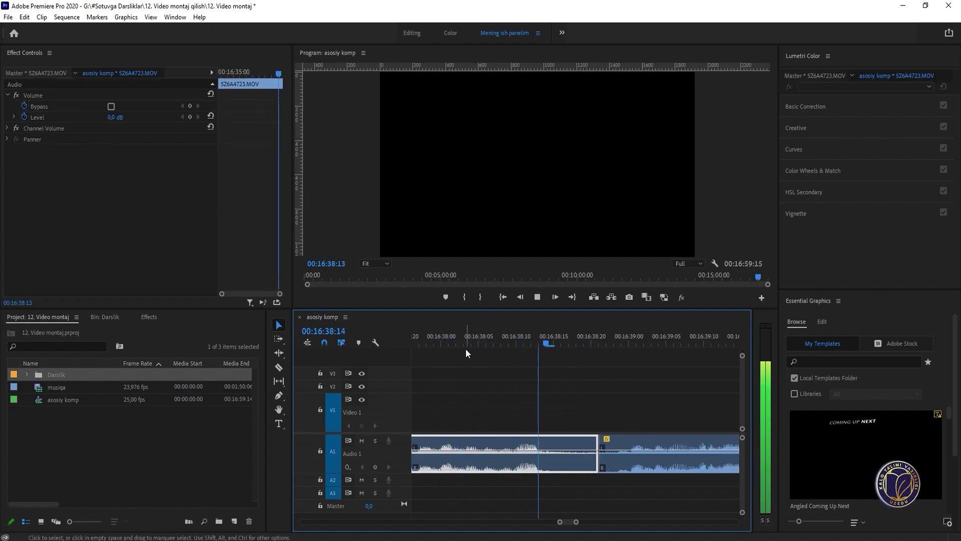
Step: Play the speech audio from 00:16:38 on to about 00:16:50 and listen for the next pause
key(minus)
key(minus)
key(minus)
key(minus)
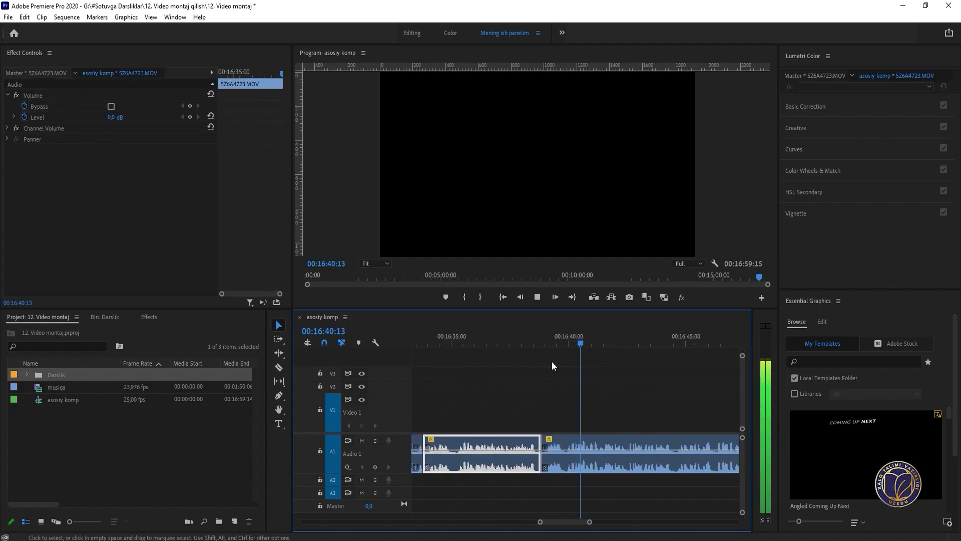
key(minus)
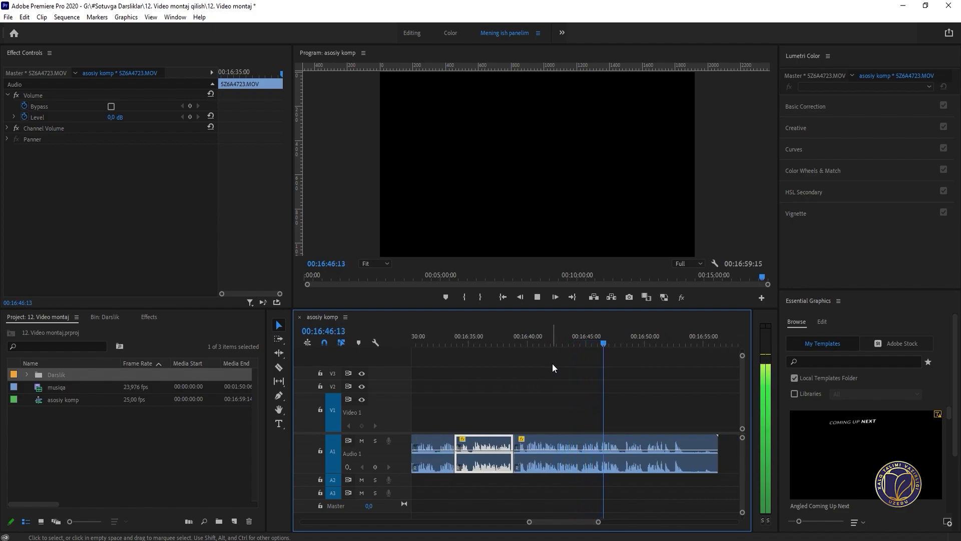
key(equal)
key(equal)
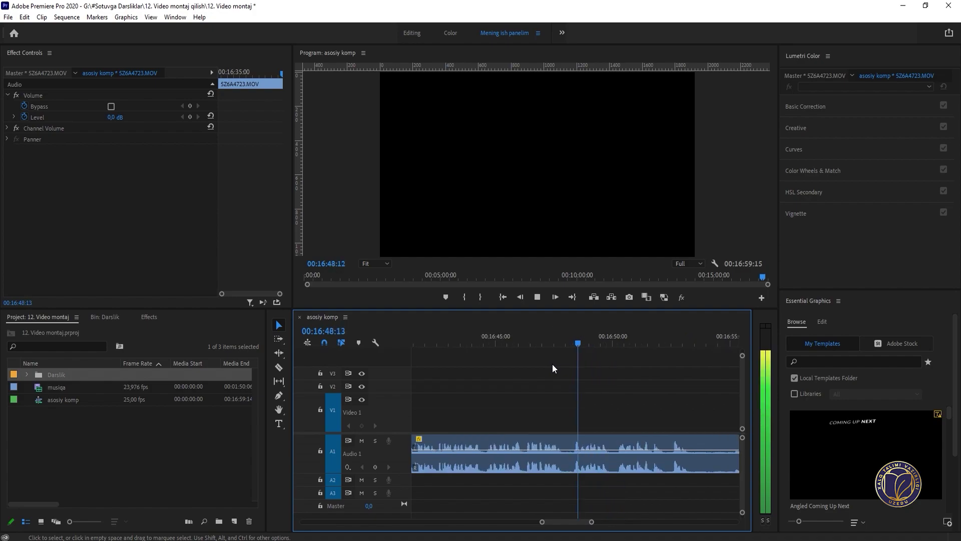
key(space)
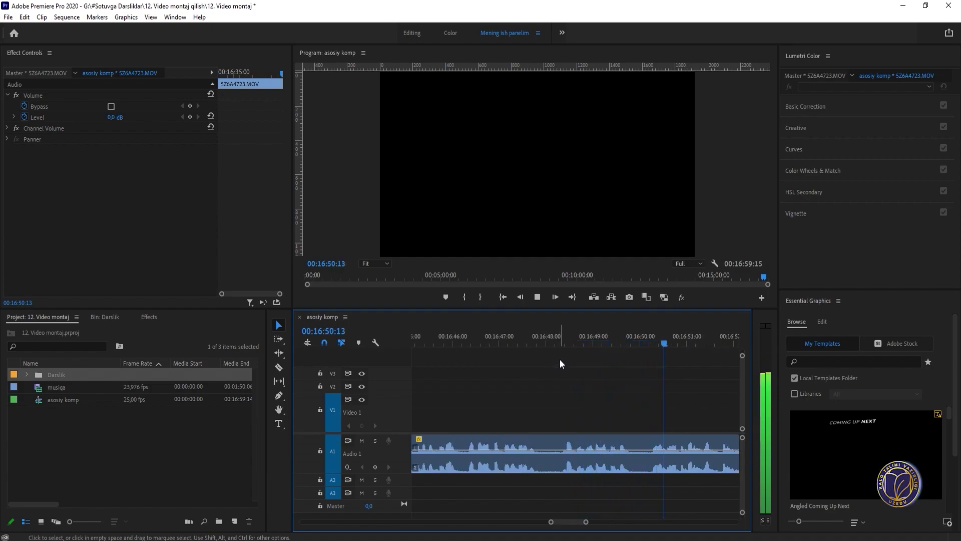
Step: Cut out the short pause in the speech audio from about 00:16:50:03 to 00:16:50:05 and close the gap
key(equal)
key(equal)
key(c)
click(562, 447)
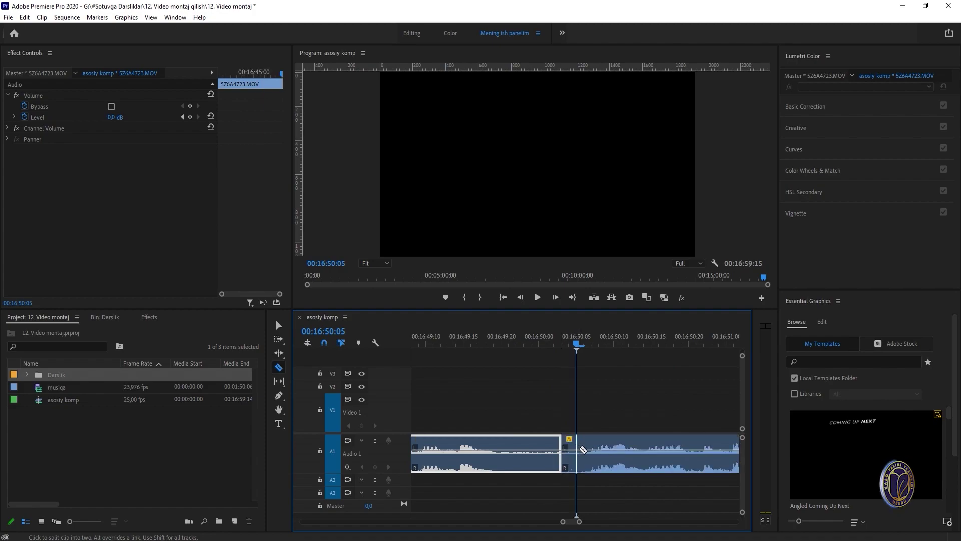
key(v)
drag(599, 464, 583, 465)
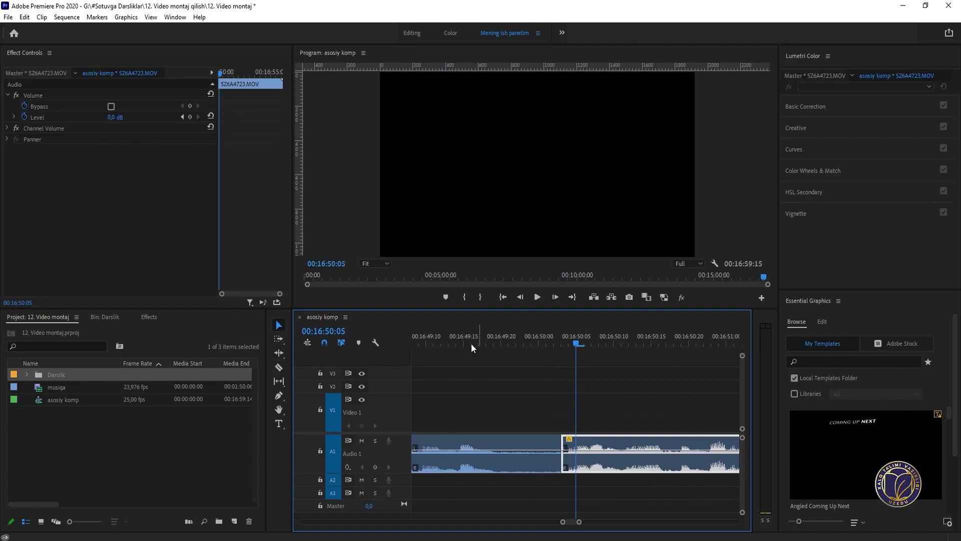
Step: Replay the join near 00:16:50, cut the speech audio at about 00:16:54 and delete everything after the cut
click(470, 344)
key(space)
key(minus)
key(minus)
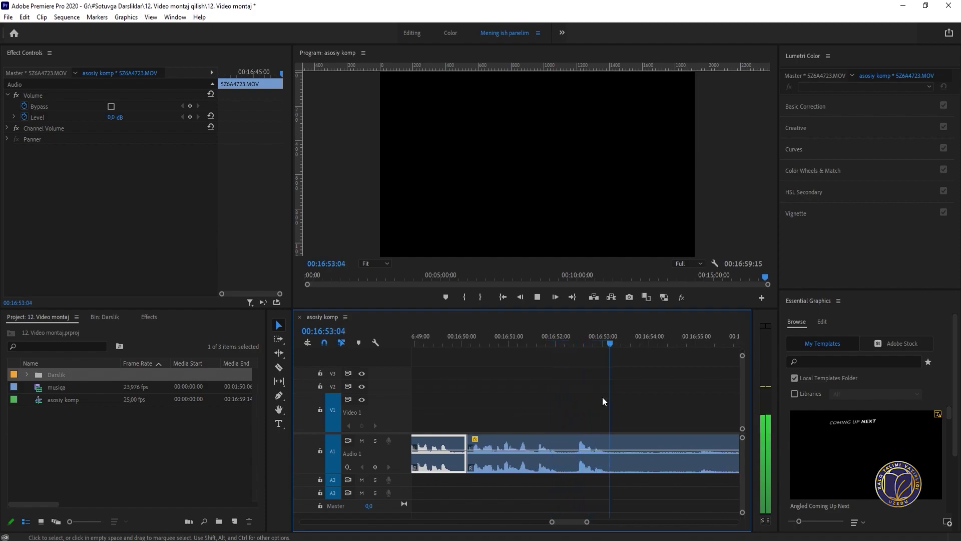
key(space)
key(c)
click(650, 440)
key(v)
click(667, 443)
key(Delete)
Step: Cut all cleaned speech pieces after the footage to the clipboard and paste them on A1 at 00:00:00:00
key(minus)
key(minus)
key(minus)
key(minus)
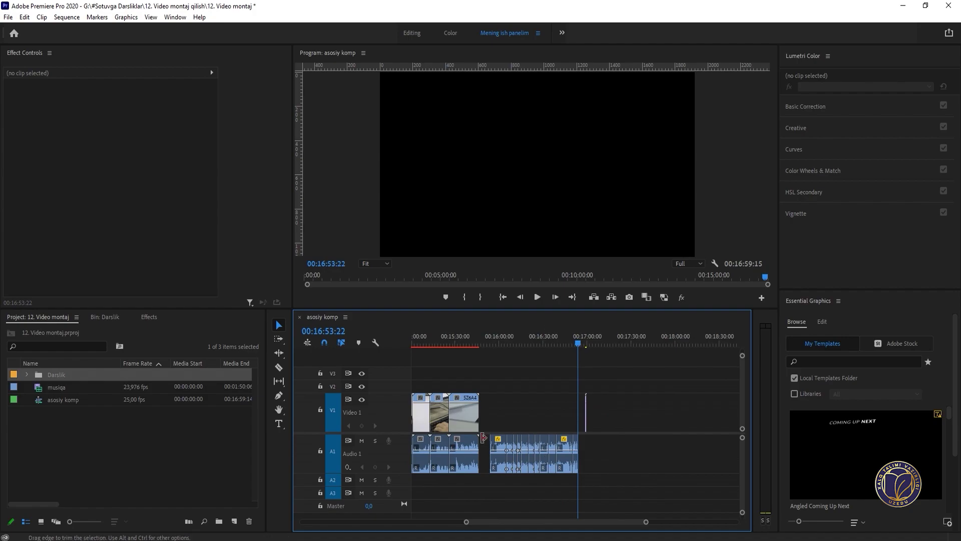
click(515, 343)
key(equal)
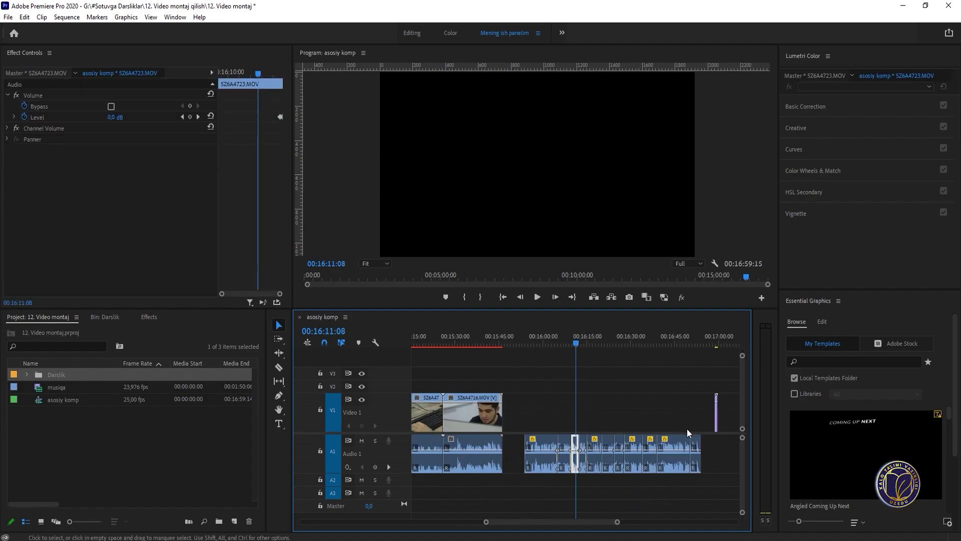
drag(721, 447, 515, 479)
key(Delete)
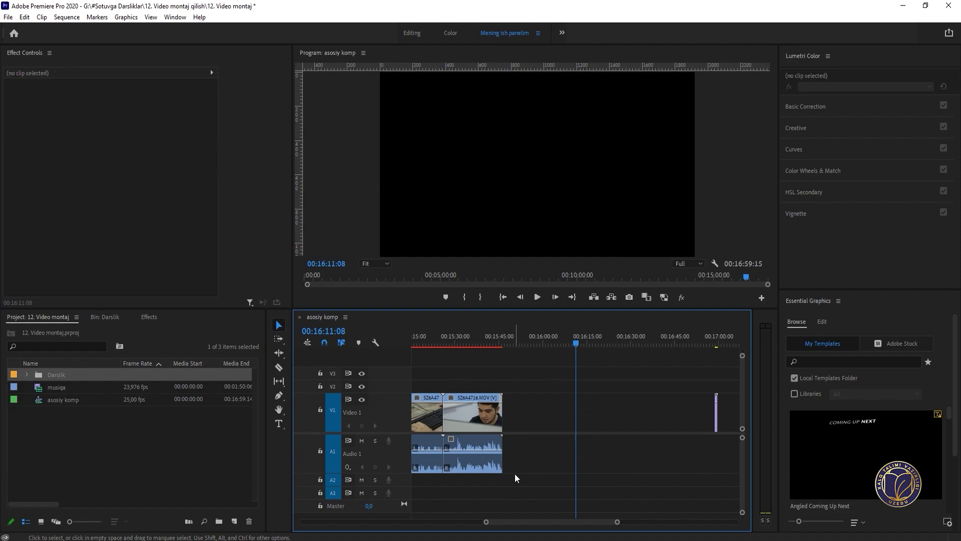
key(backslash)
drag(436, 346, 393, 356)
key(equal)
key(equal)
key(equal)
key(equal)
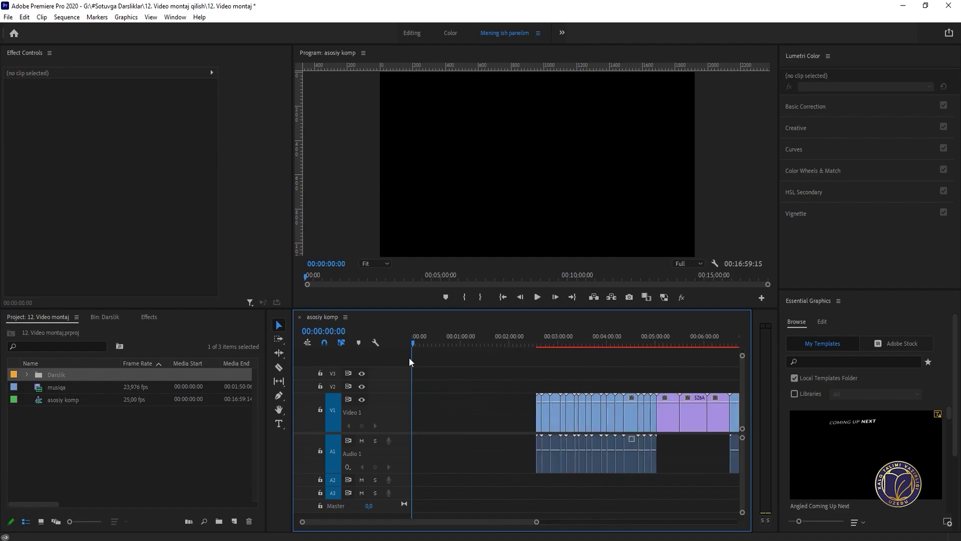
key(ctrl+z)
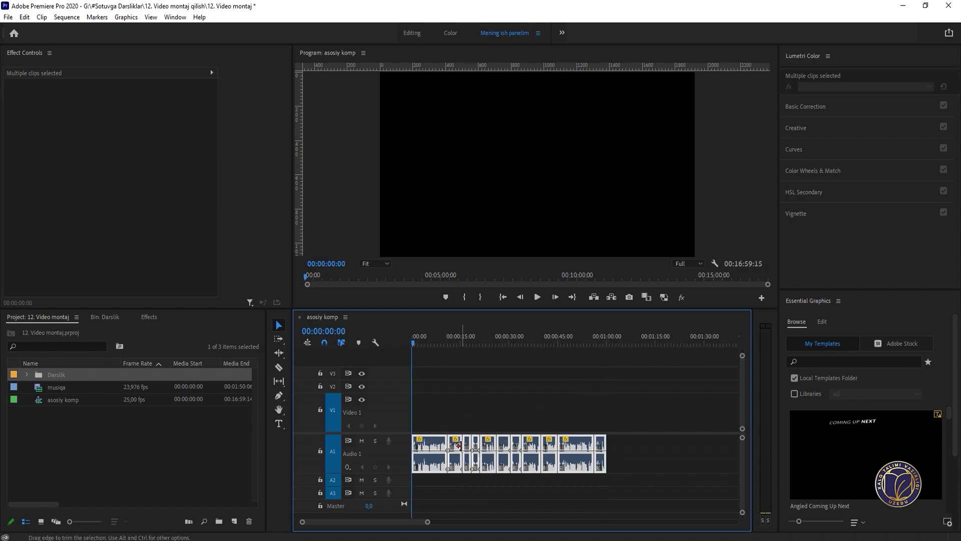
Step: Select all the footage clips following the speech audio and shift them to start at about 00:06:20
key(minus)
key(minus)
key(minus)
click(481, 344)
key(minus)
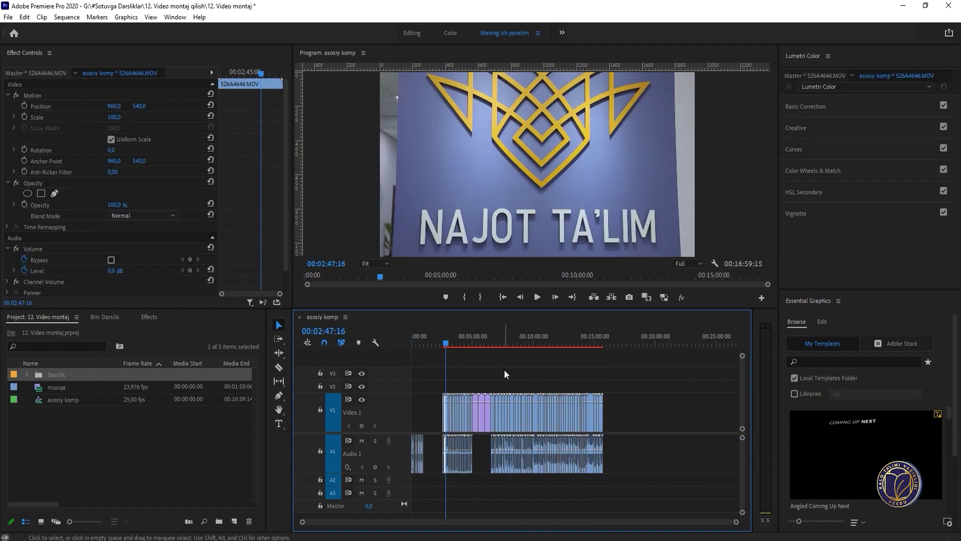
drag(437, 380, 637, 422)
click(586, 376)
click(496, 344)
key(equal)
key(equal)
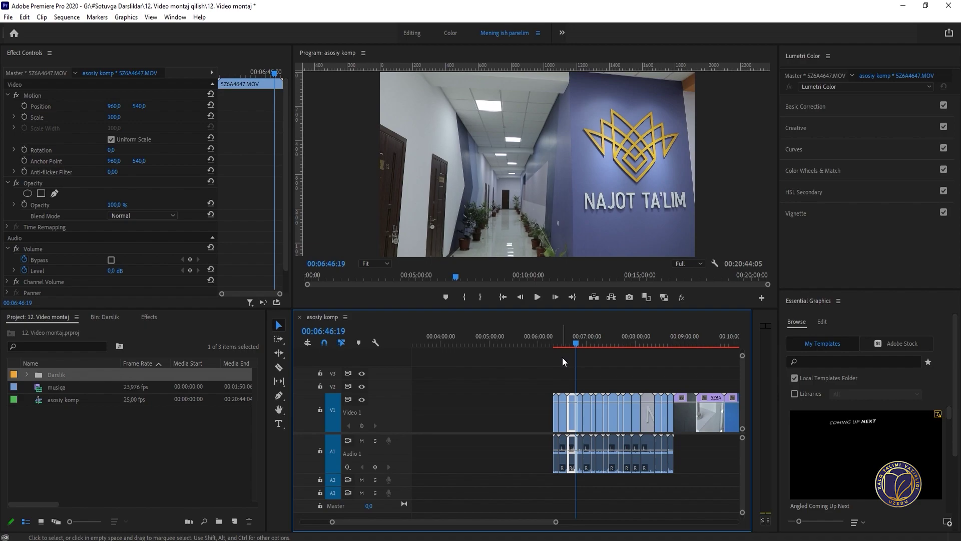
Step: Cut the short Najot talim.mov clip from the end of the footage on V1 to the clipboard
scroll(560, 365, down, 1)
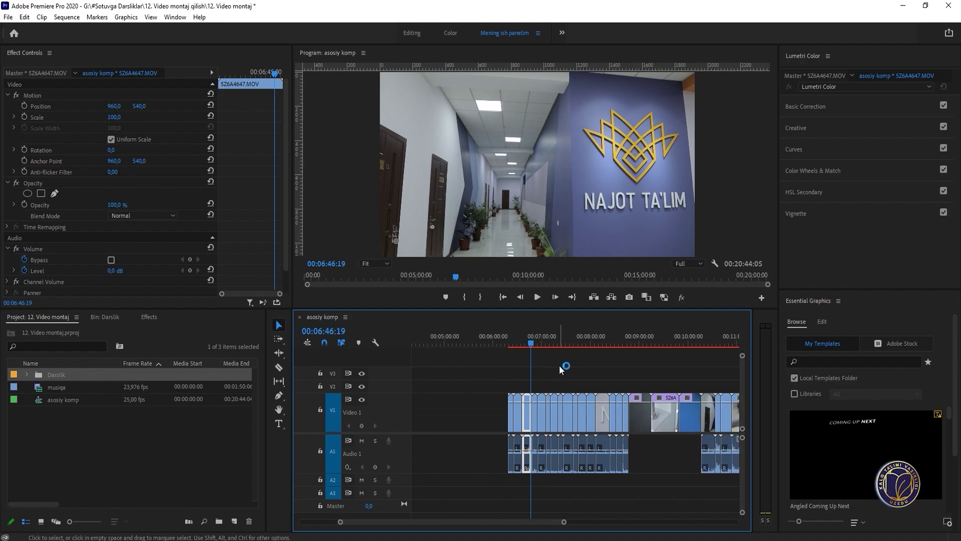
drag(514, 338, 635, 338)
key(minus)
key(minus)
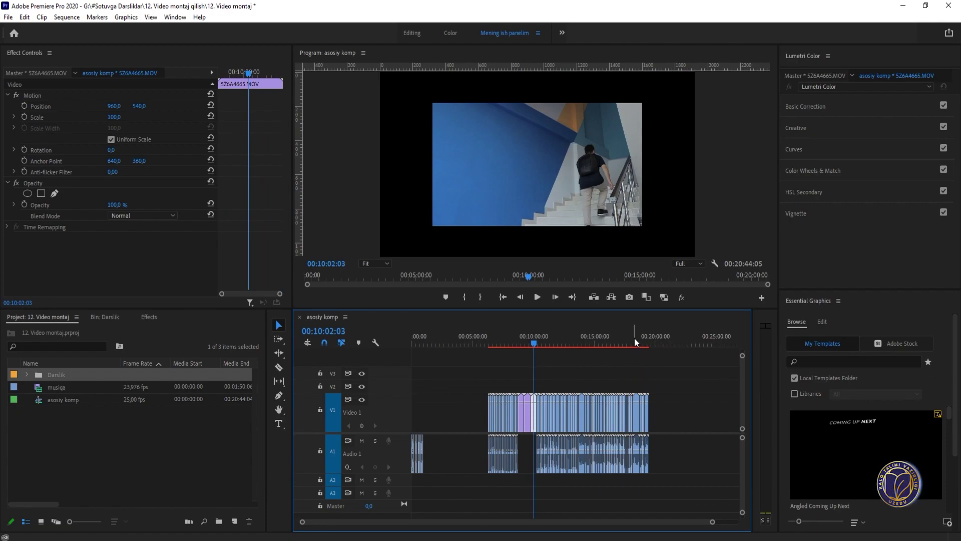
click(650, 335)
key(equal)
key(equal)
key(equal)
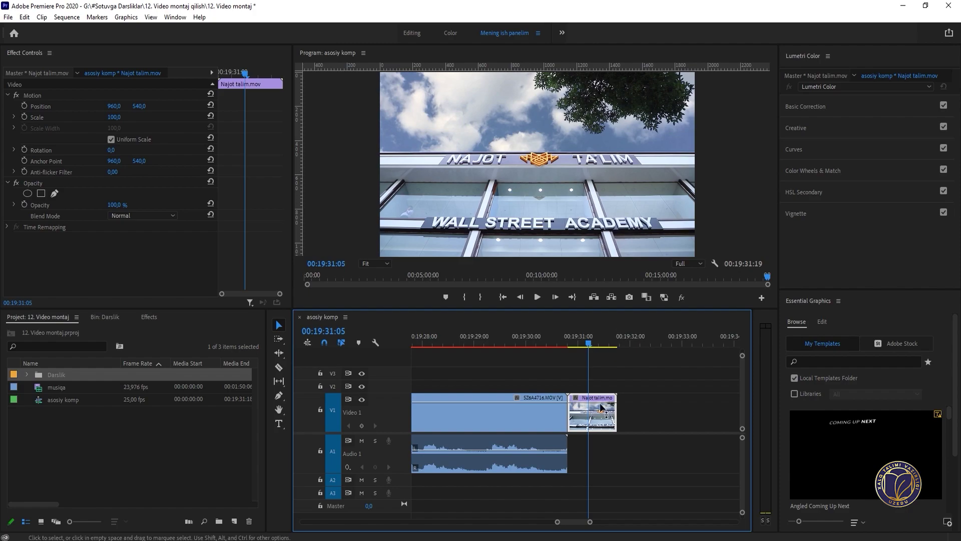
drag(644, 370, 605, 427)
key(Delete)
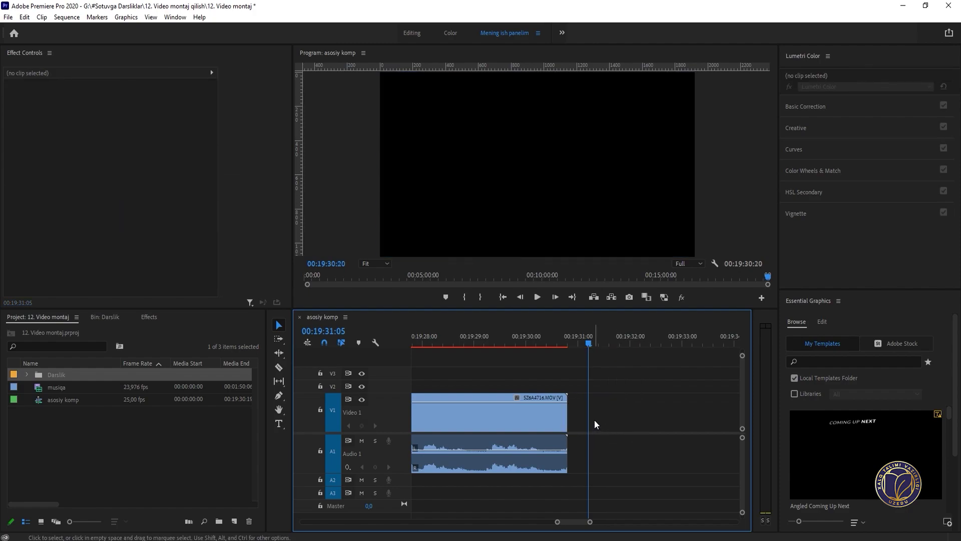
Step: Paste the Najot talim.mov clip on V1 at the very start of the sequence
key(minus)
key(minus)
key(minus)
key(minus)
key(minus)
key(minus)
key(minus)
key(minus)
drag(461, 346, 425, 346)
key(equal)
key(equal)
key(equal)
key(equal)
key(ctrl+v)
key(equal)
key(equal)
key(equal)
Step: Delete the camera audio below the footage clips on A1, leaving out the speech pieces at the start
key(minus)
key(minus)
key(minus)
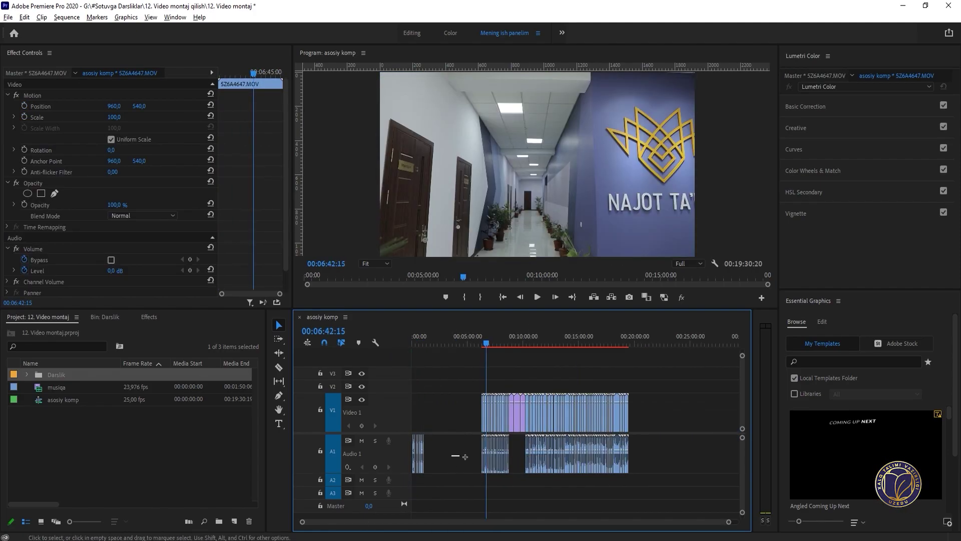
drag(465, 457, 677, 480)
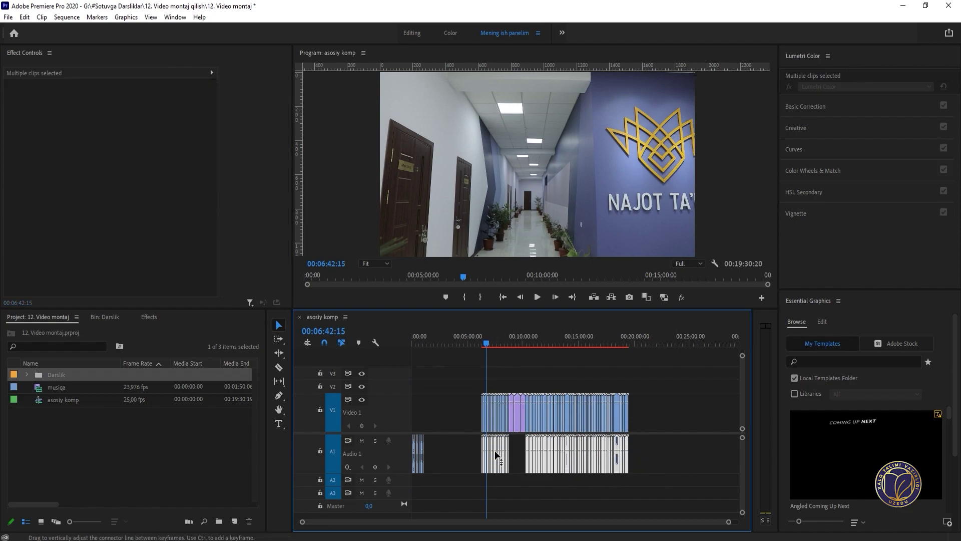
key(Delete)
Step: Scrub through the footage between about 00:08:43 and 00:10:02 to examine the staircase clips
click(508, 344)
key(equal)
drag(590, 346, 541, 353)
key(equal)
key(minus)
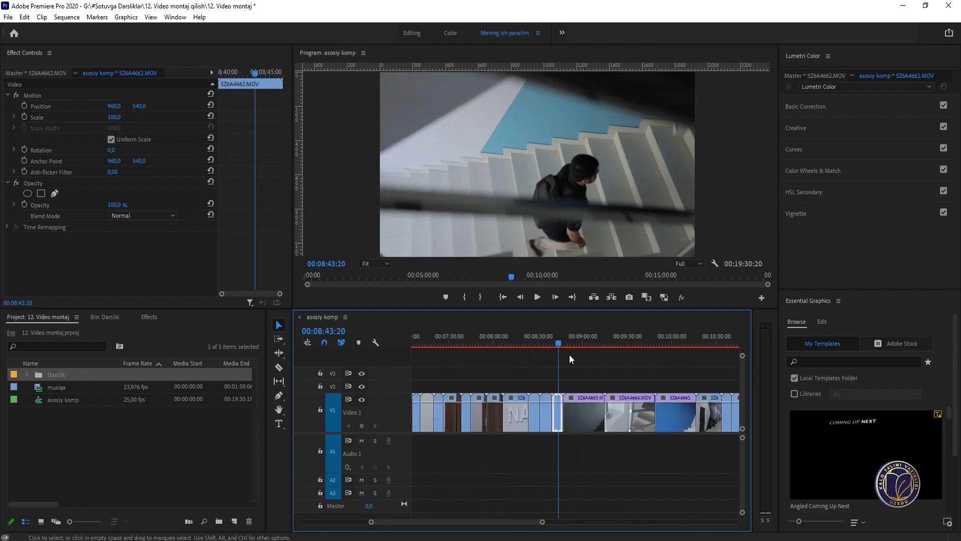
drag(608, 347, 677, 346)
key(minus)
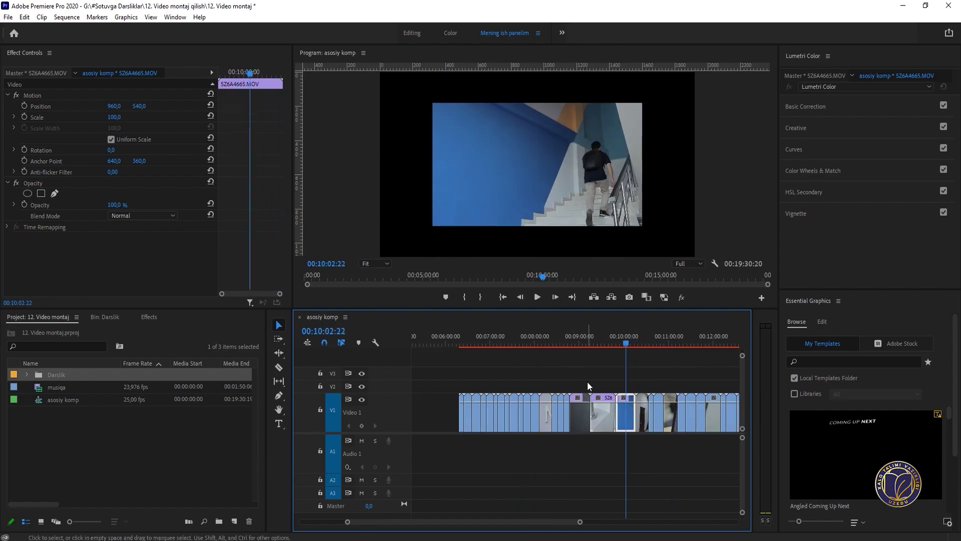
key(equal)
scroll(511, 374, up, 1)
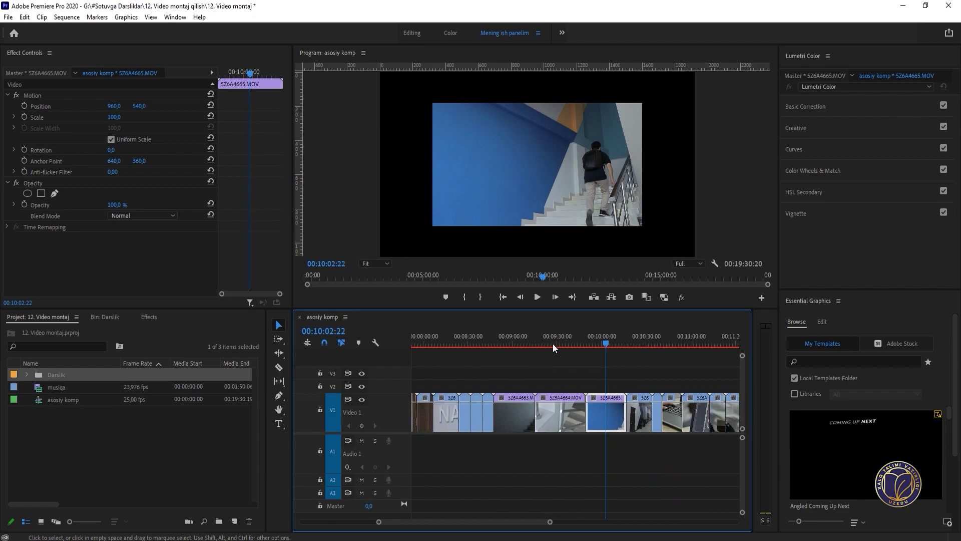
drag(555, 346, 605, 349)
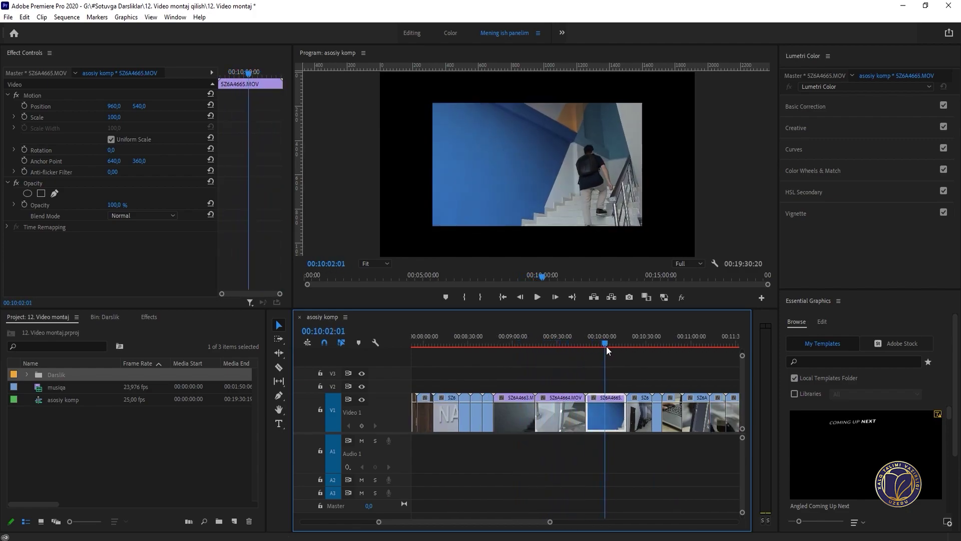
drag(524, 375, 601, 439)
key(Delete)
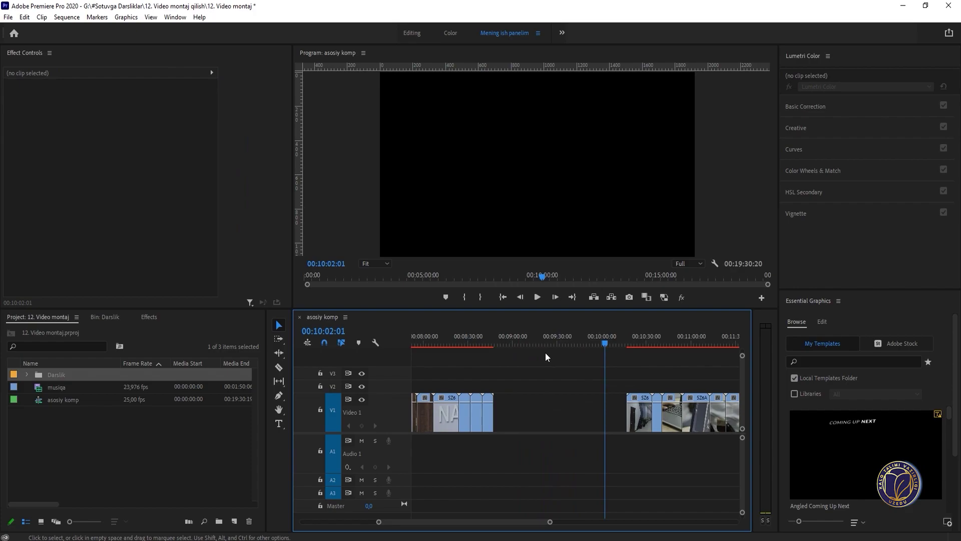
drag(546, 344, 489, 342)
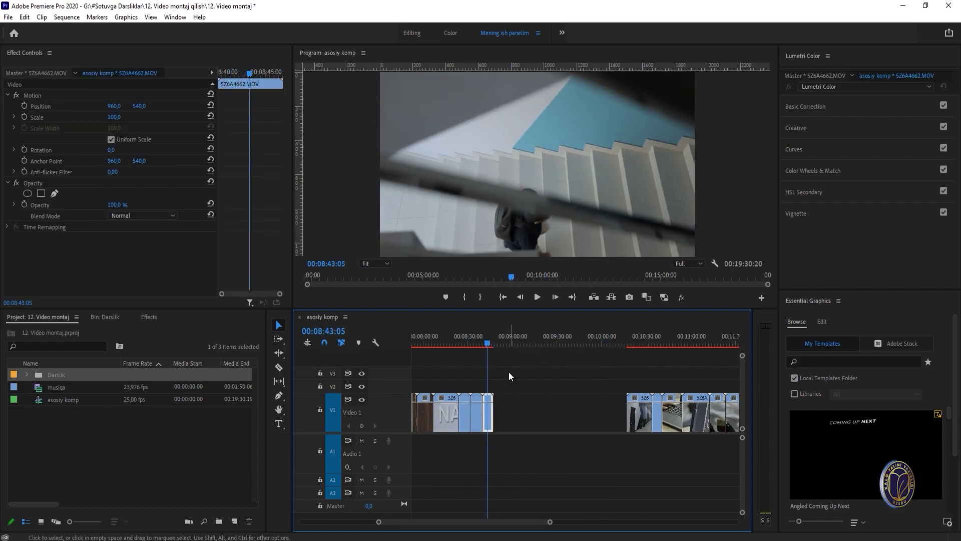
key(ctrl+z)
Step: Cut the four consecutive staircase clips SZ6A4662.MOV to SZ6A4665.MOV from V1 to the clipboard
drag(590, 375, 494, 406)
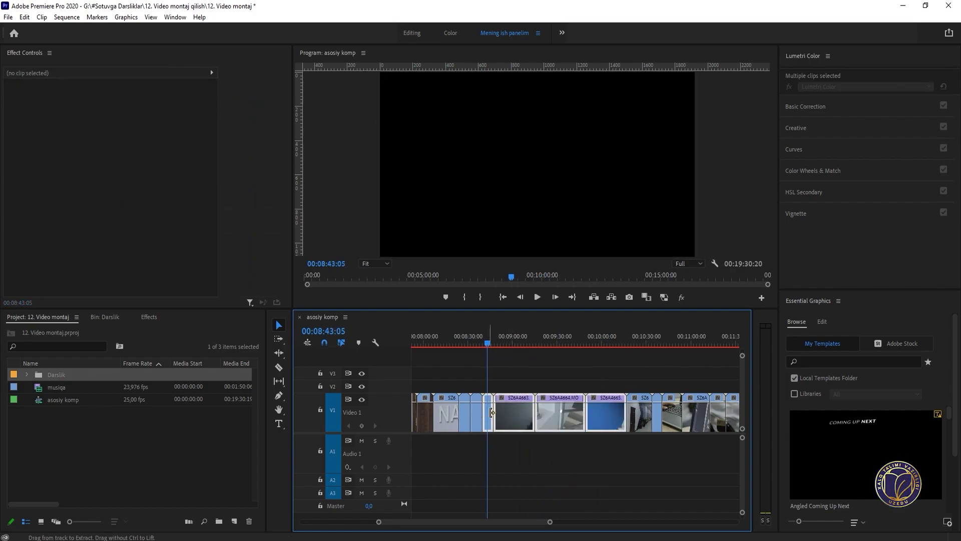
key(Delete)
click(478, 339)
drag(478, 339, 632, 357)
Step: Move the footage before the gap to about 00:21:15 and the remaining footage to about 00:02:05
key(minus)
drag(550, 372, 653, 414)
scroll(443, 415, down, 1)
scroll(670, 391, down, 1)
key(equal)
key(minus)
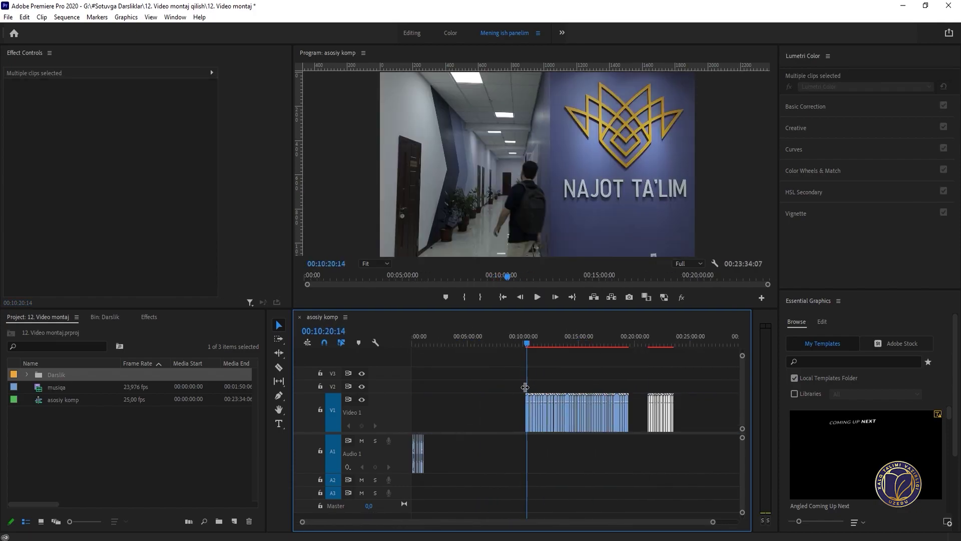
drag(522, 385, 517, 421)
key(minus)
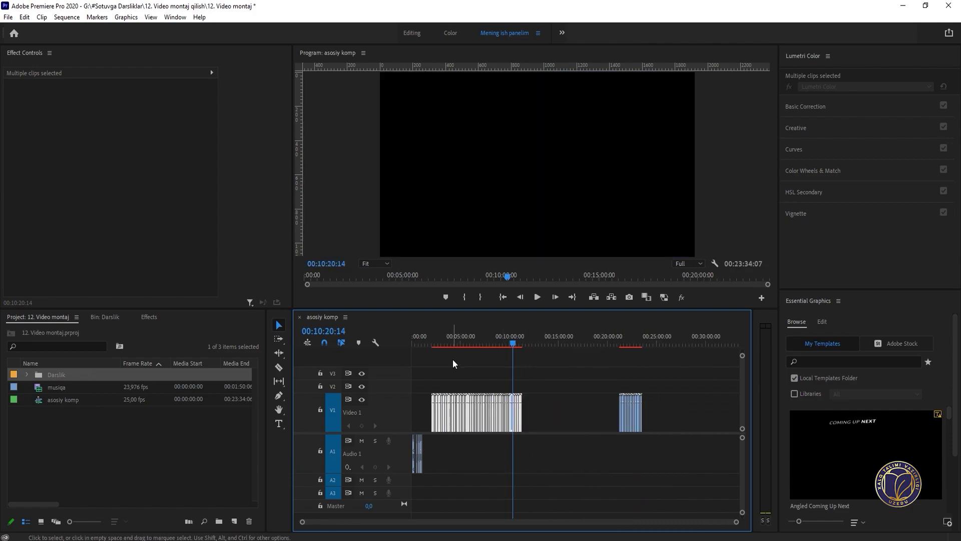
Step: Paste the cut staircase clips at 00:00:02:07, just after the Najot talim.mov clip
click(409, 343)
key(equal)
key(equal)
key(equal)
key(equal)
key(equal)
key(equal)
key(equal)
click(460, 343)
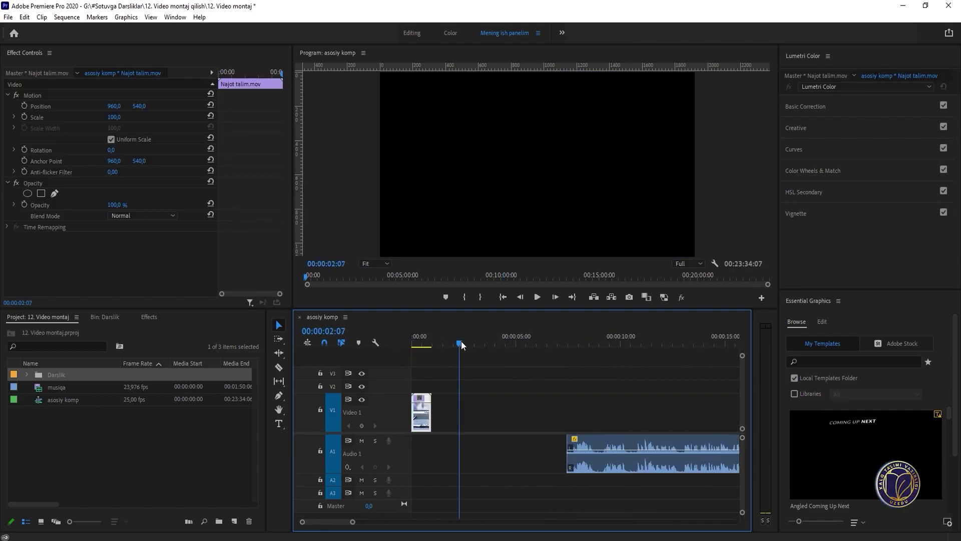
key(ctrl+v)
Step: Look over the pasted staircase clips and the speech audio at the start of the sequence
key(minus)
key(minus)
key(minus)
key(minus)
key(minus)
drag(443, 339, 410, 343)
key(equal)
key(equal)
key(equal)
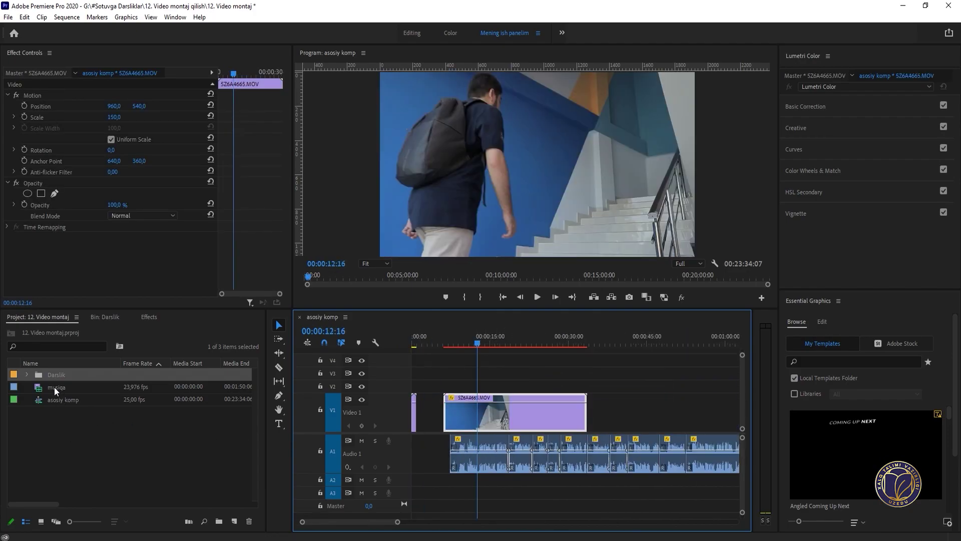
Step: Add the musiqa clip at the sequence start with its audio on A2, and delete its picture from V3
click(50, 390)
drag(55, 390, 407, 378)
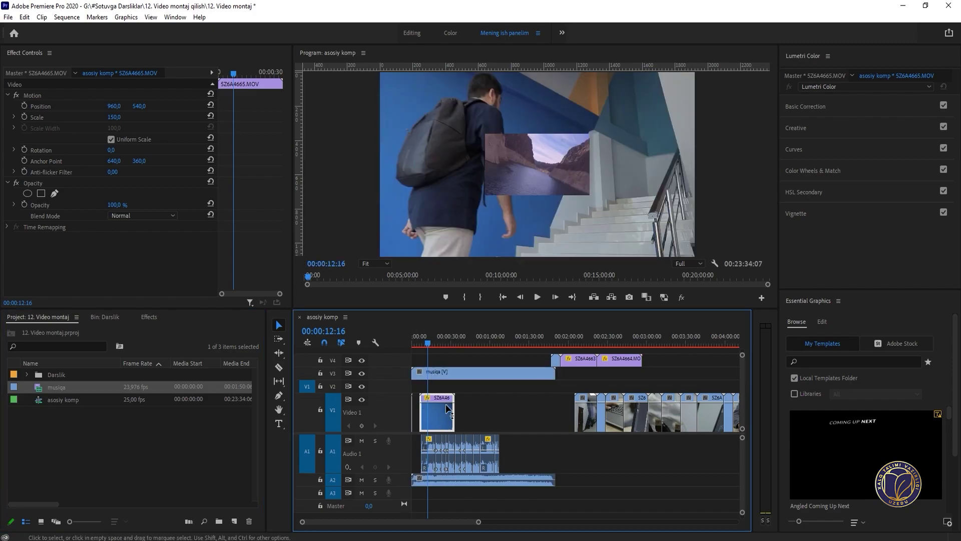
click(442, 373)
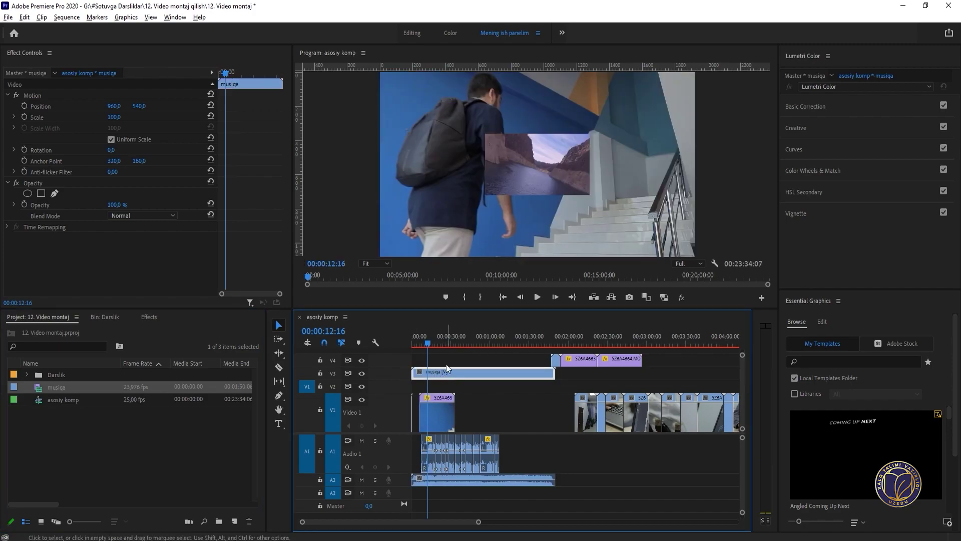
key(Delete)
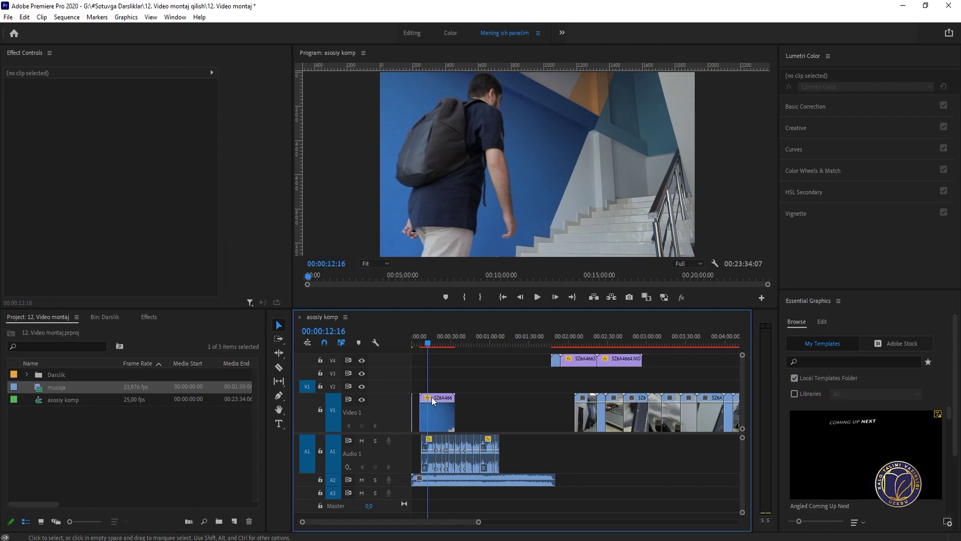
key(equal)
key(equal)
key(equal)
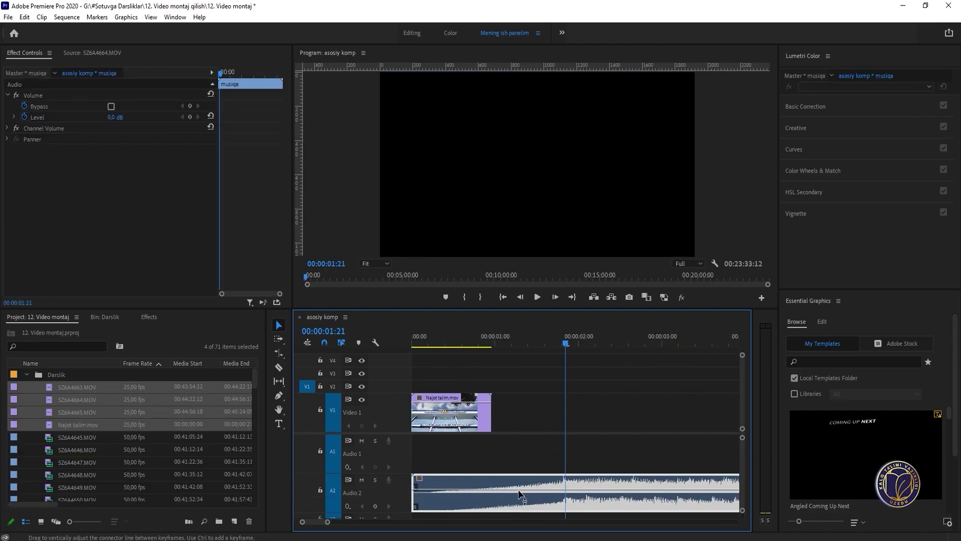
Step: Move the Najot talim.mov clip so it ends at about 00:00:01:20, and align the start of the musiqa audio with the clip's start
drag(458, 417, 560, 431)
key(equal)
key(equal)
click(559, 346)
key(-)
key(-)
key(-)
key(-)
key(-)
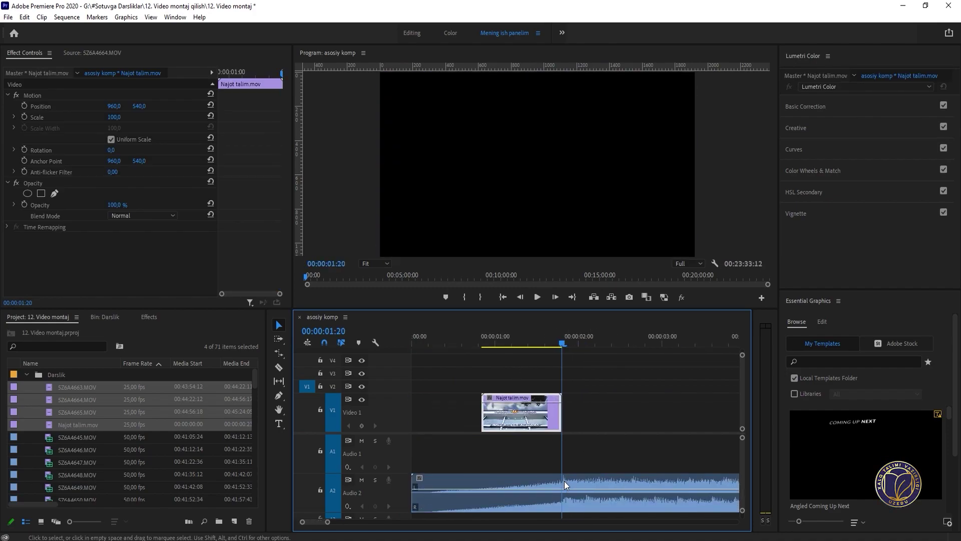
key(equal)
key(equal)
key(equal)
key(equal)
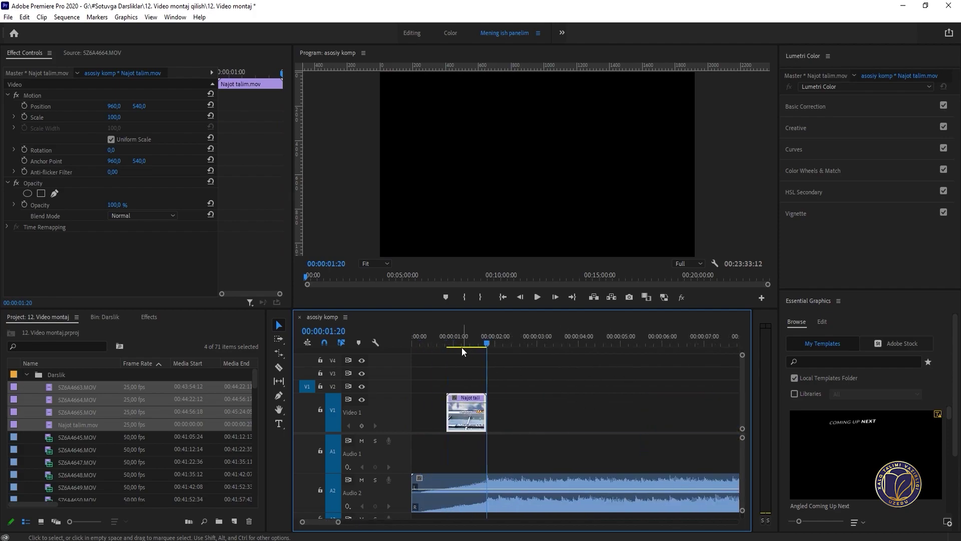
click(448, 344)
drag(420, 482, 482, 479)
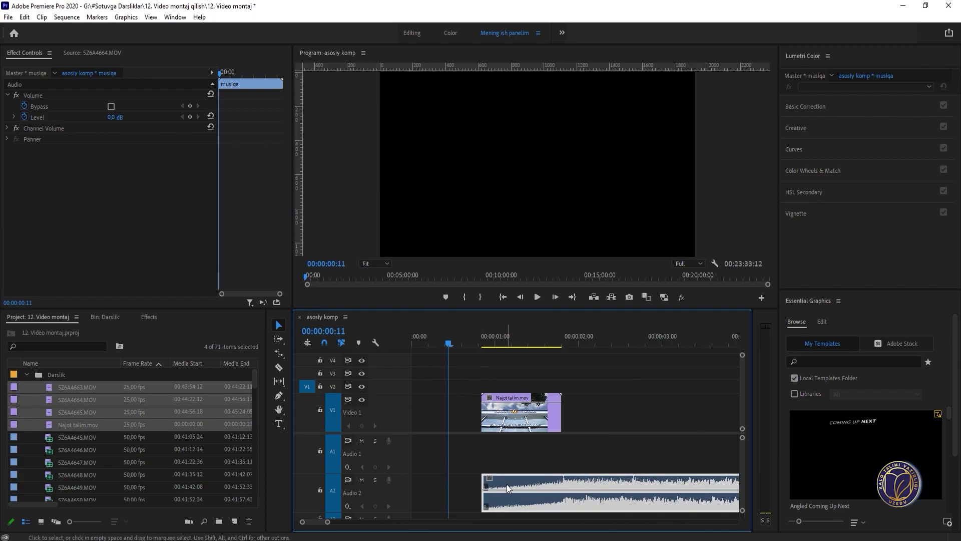
Step: Add a Constant Power fade at the start of the musiqa audio and close the empty gap at the sequence start
key(ctrl+shift+d)
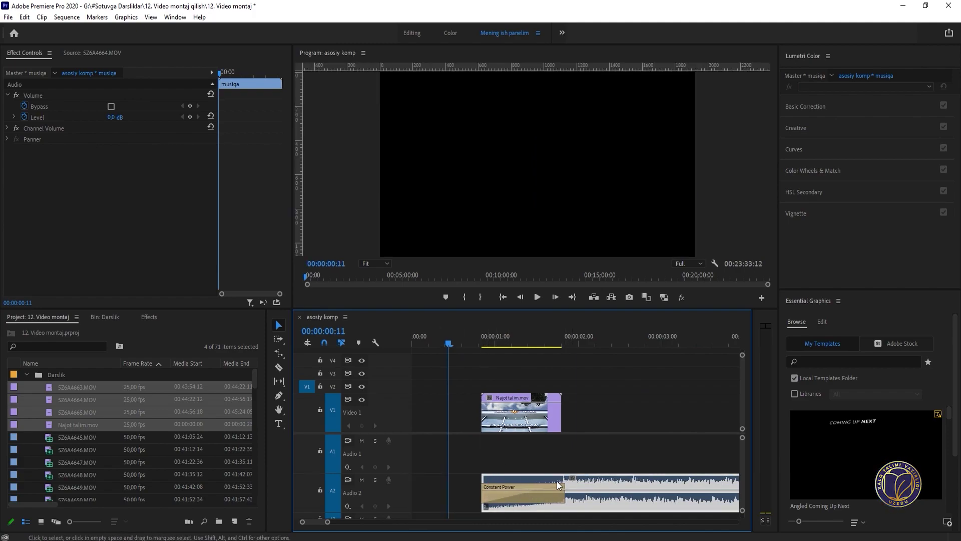
click(432, 413)
key(Delete)
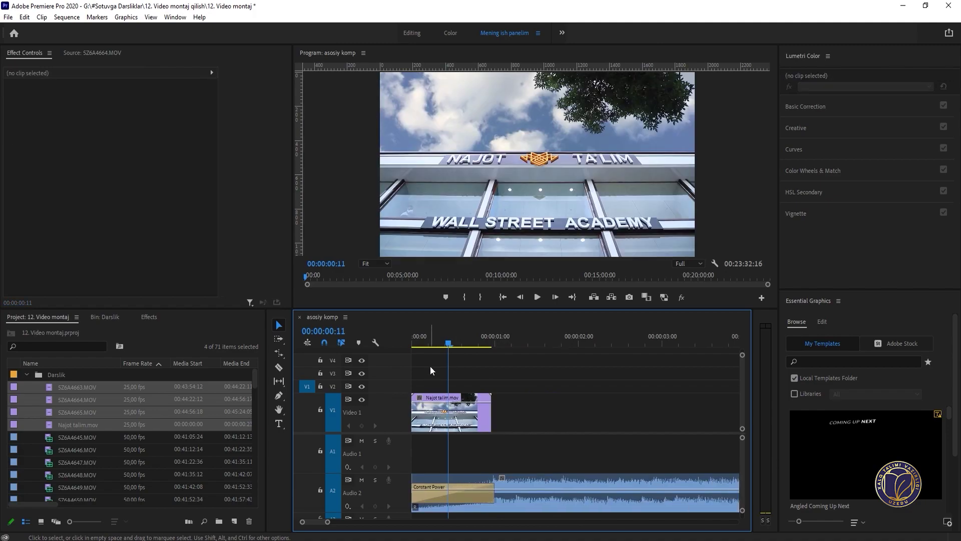
key(space)
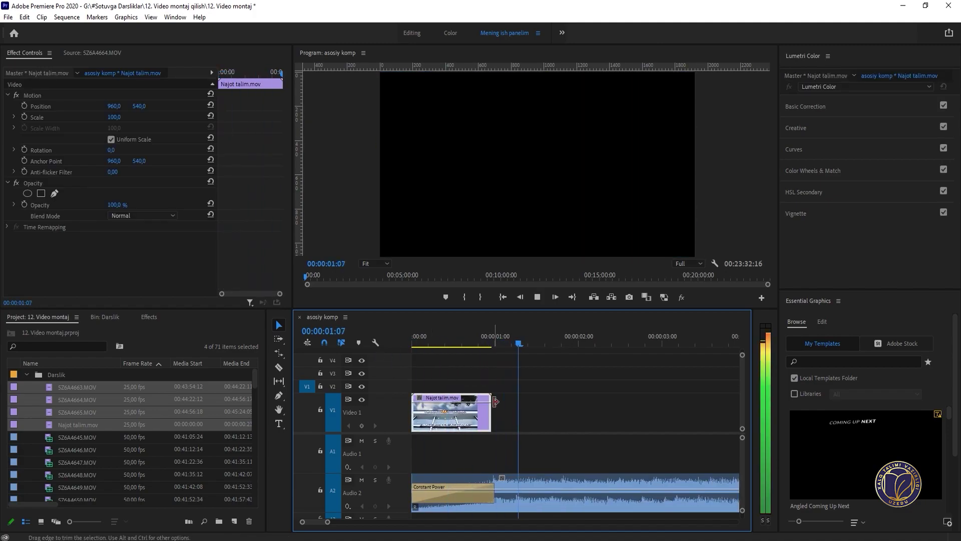
key(space)
Step: Move the SZ6A4665.MOV staircase clip from about 00:01:26 on V1 to V2 near the sequence start
key(minus)
key(minus)
key(minus)
key(minus)
key(minus)
click(637, 344)
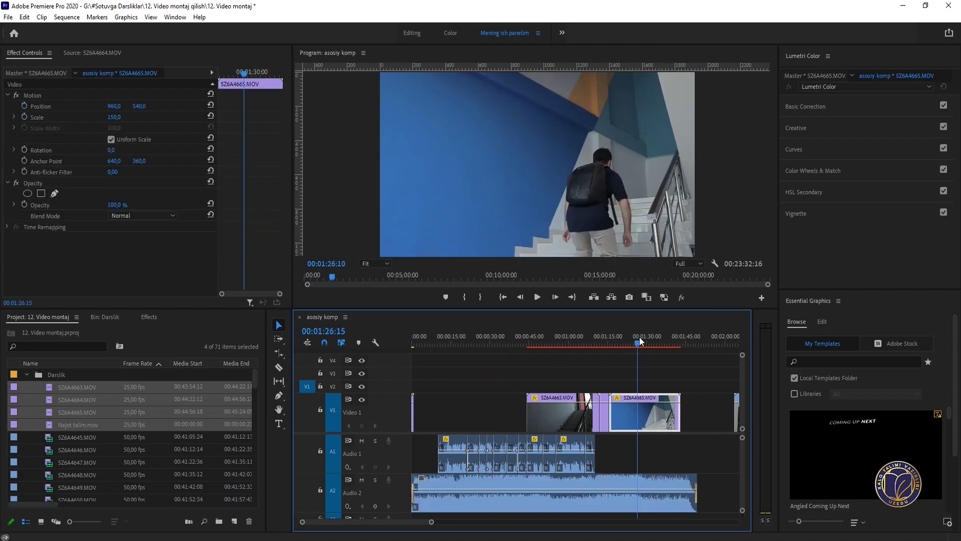
drag(636, 419, 440, 387)
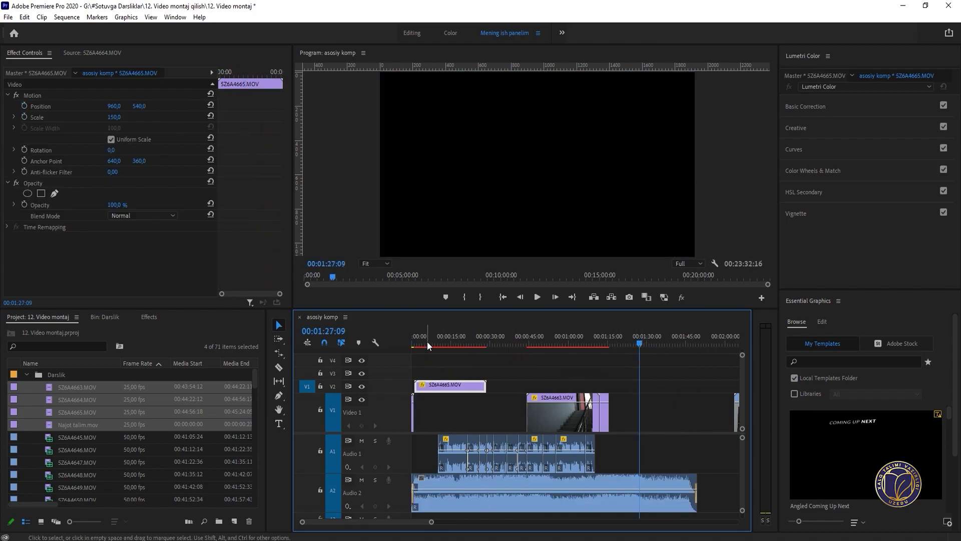
Step: Cut off the part of SZ6A4665.MOV before 00:00:05:13 and place the remainder on V1 directly after Najot talim.mov
click(427, 341)
key(equal)
key(equal)
drag(508, 346, 470, 344)
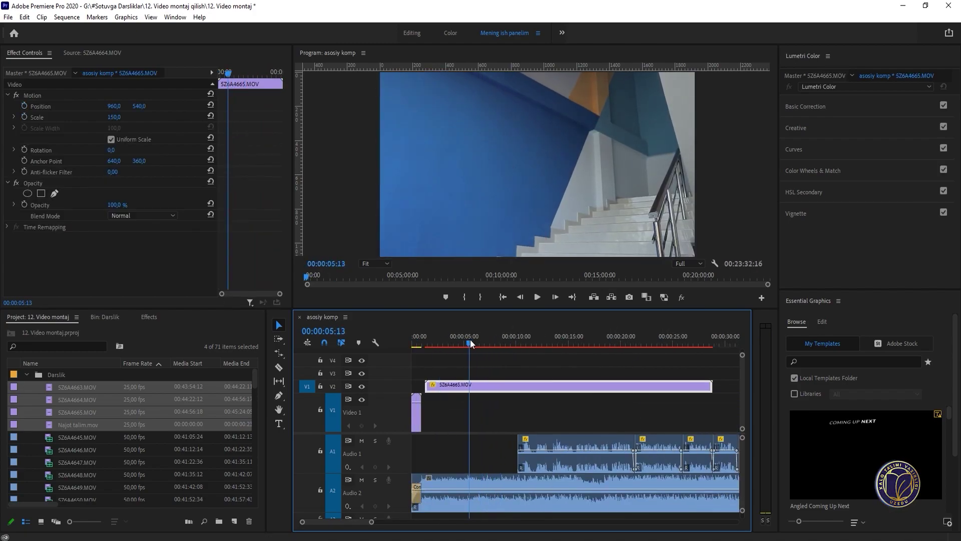
key(c)
click(470, 387)
key(v)
click(455, 388)
key(Delete)
drag(497, 387, 457, 404)
Step: Try a clip speed of 500% on SZ6A4665.MOV and play back the staircase shot
drag(422, 337, 448, 336)
key(equal)
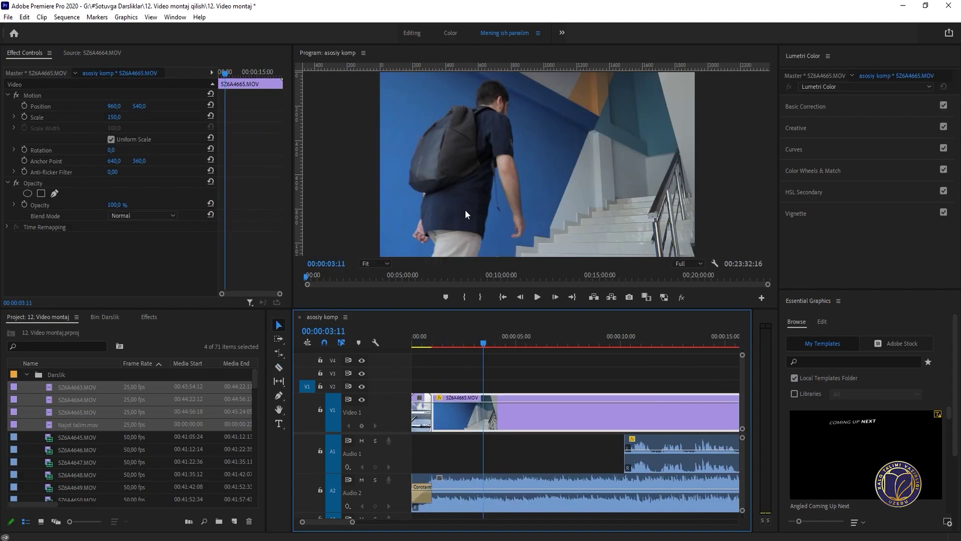
key(space)
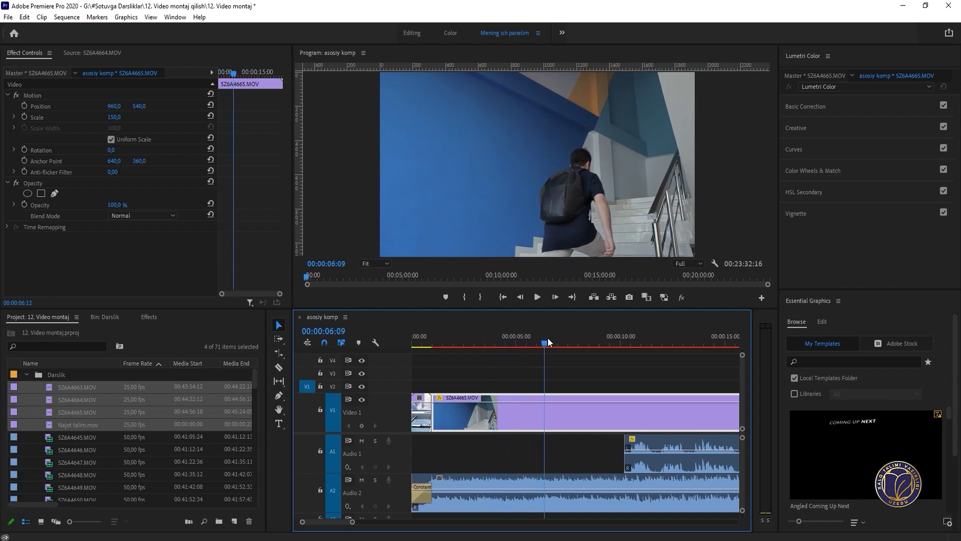
drag(517, 345, 447, 345)
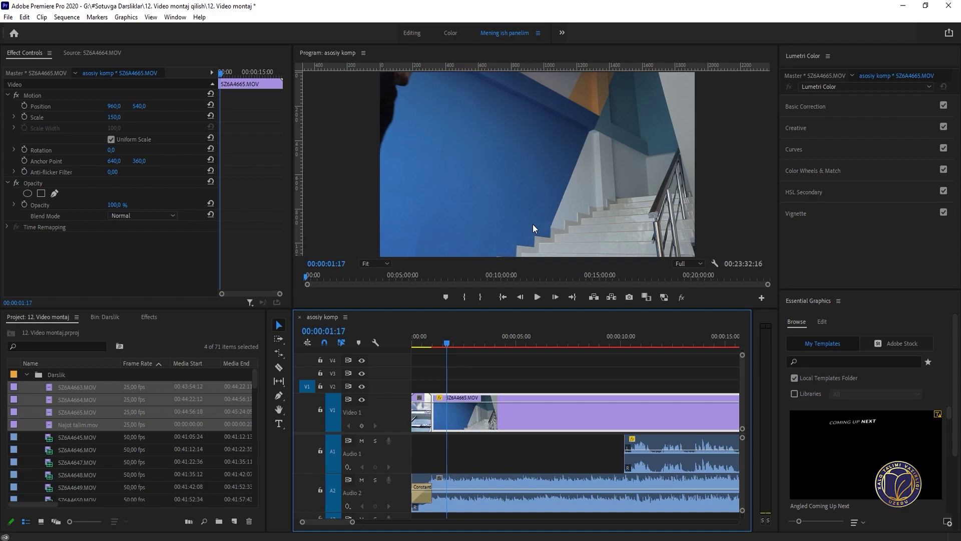
mouse_move(447, 344)
mouse_down()
mouse_move(438, 344)
mouse_move(462, 343)
mouse_up()
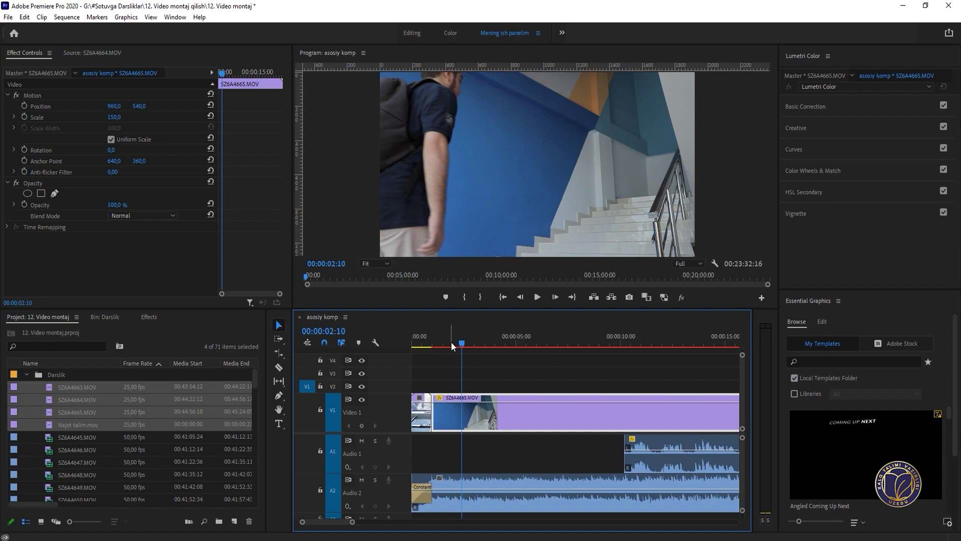
key(ctrl+r)
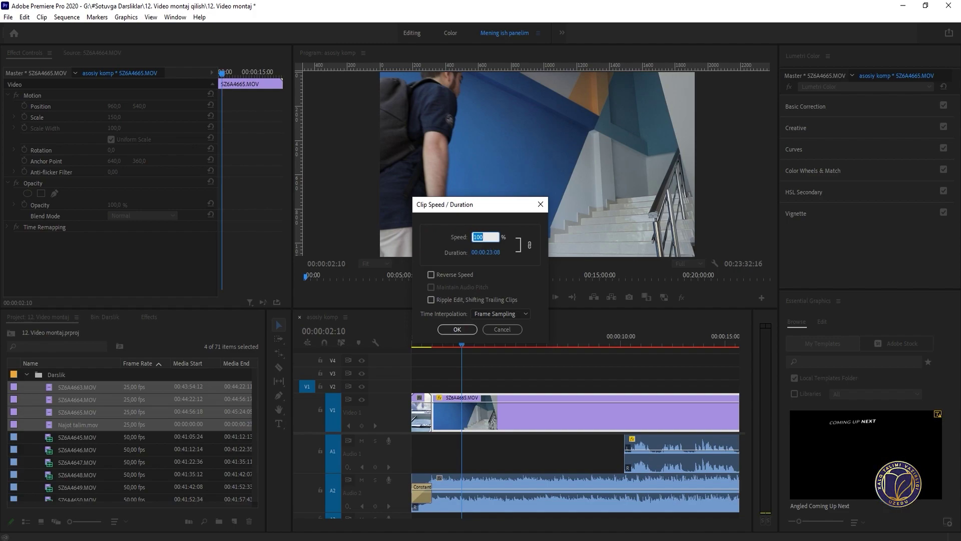
text(500)
key(Return)
click(448, 335)
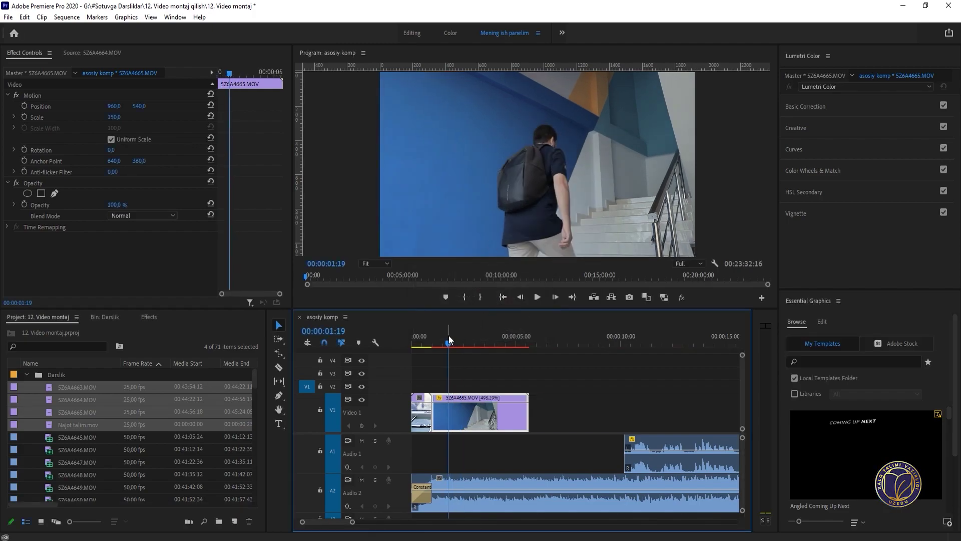
key(space)
click(444, 334)
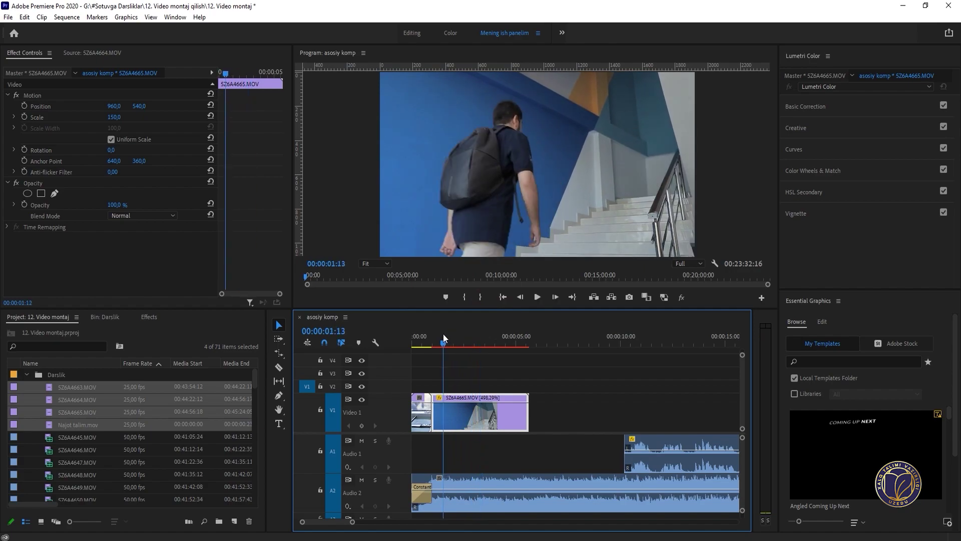
key(space)
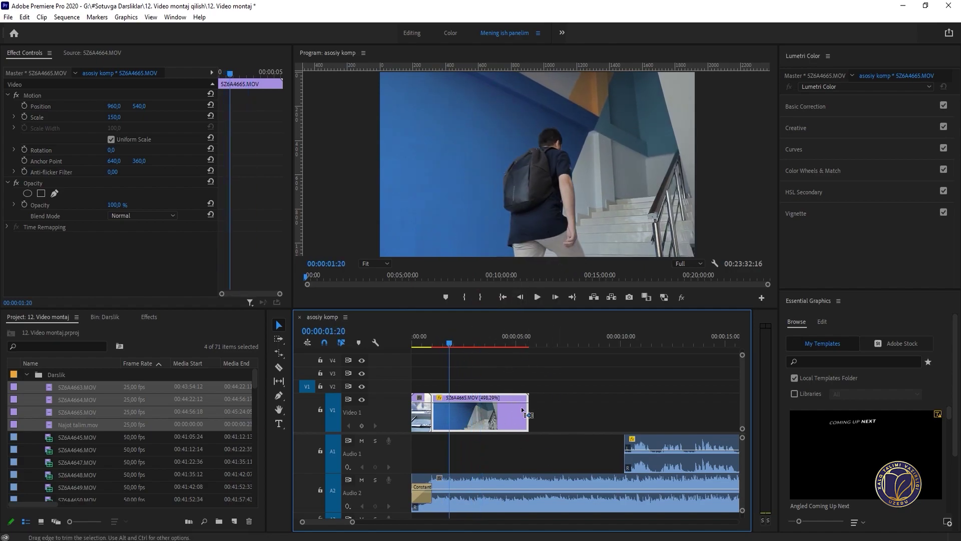
Step: Try slowing SZ6A4665.MOV to 50% speed and play back the slow motion
key(ctrl+r)
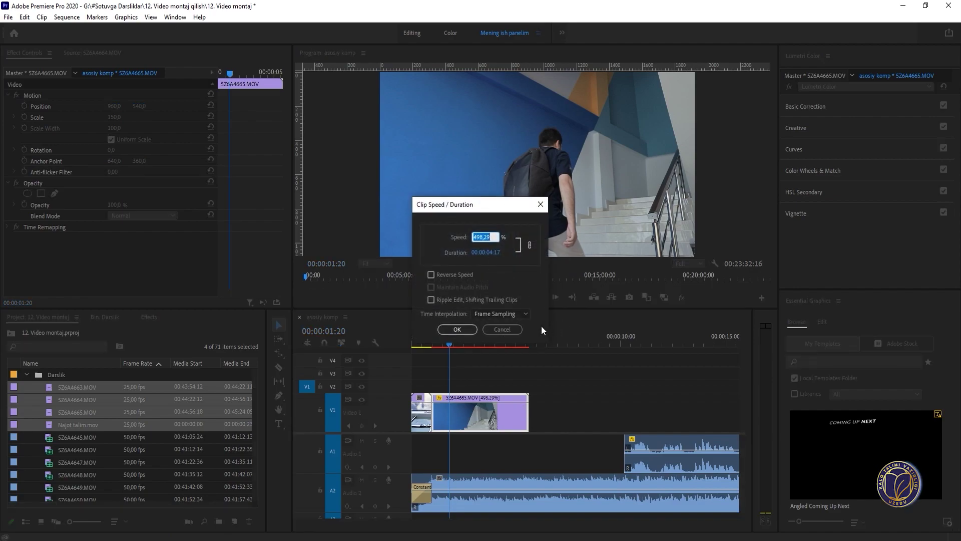
text(50)
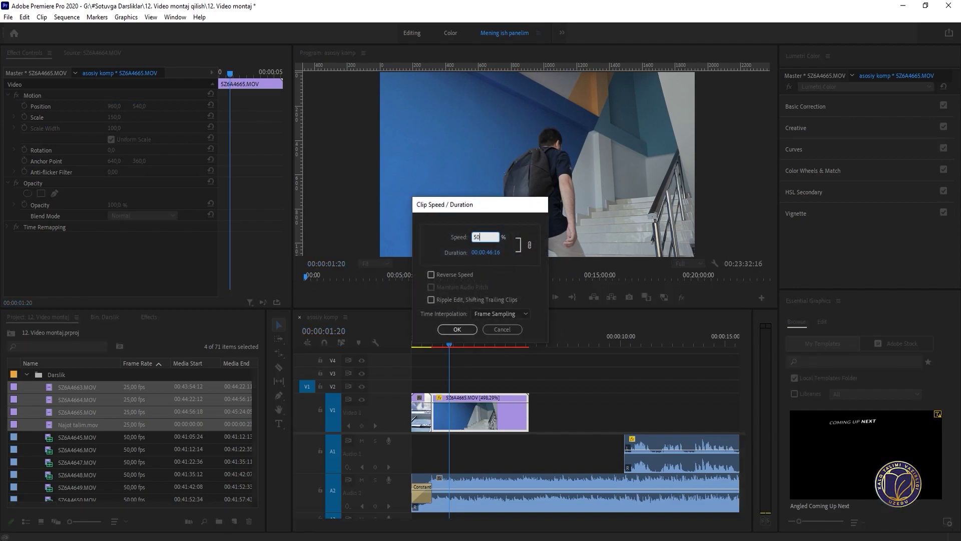
key(Return)
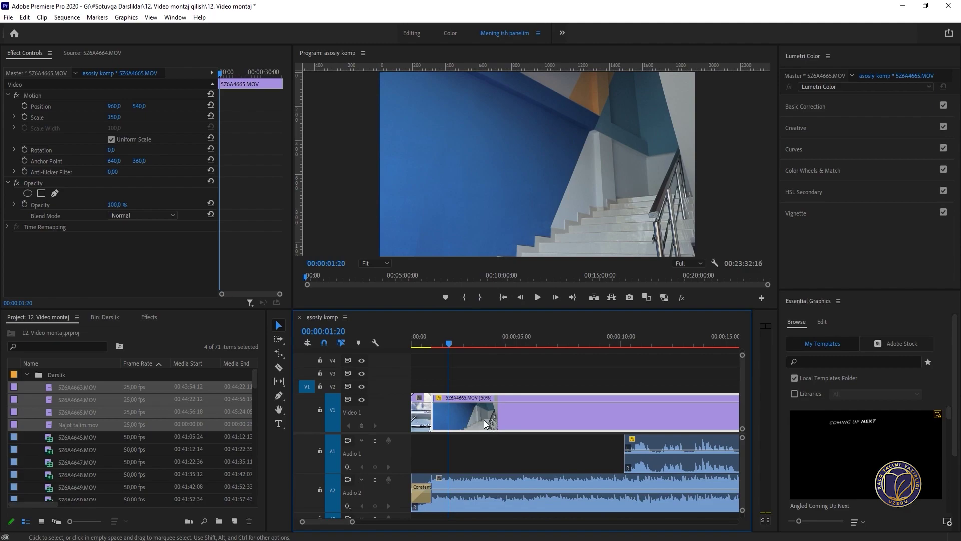
click(489, 340)
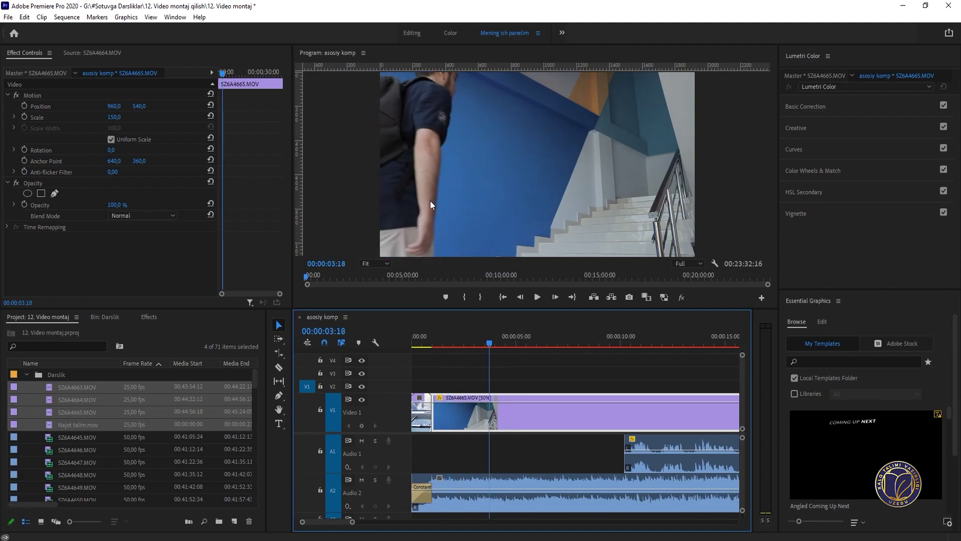
key(space)
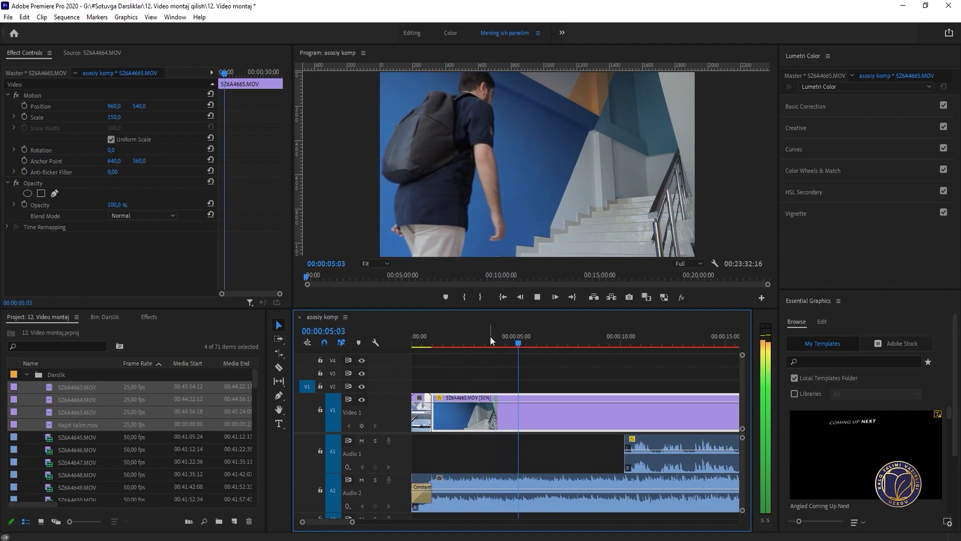
Step: Set the speed of SZ6A4665.MOV back to 100%
click(469, 335)
key(minus)
key(ctrl+r)
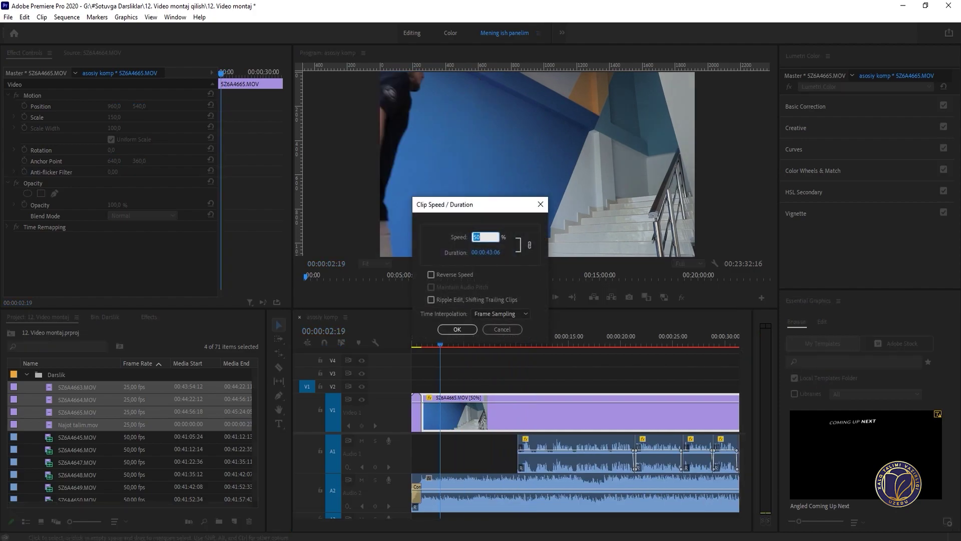
text(100)
key(Return)
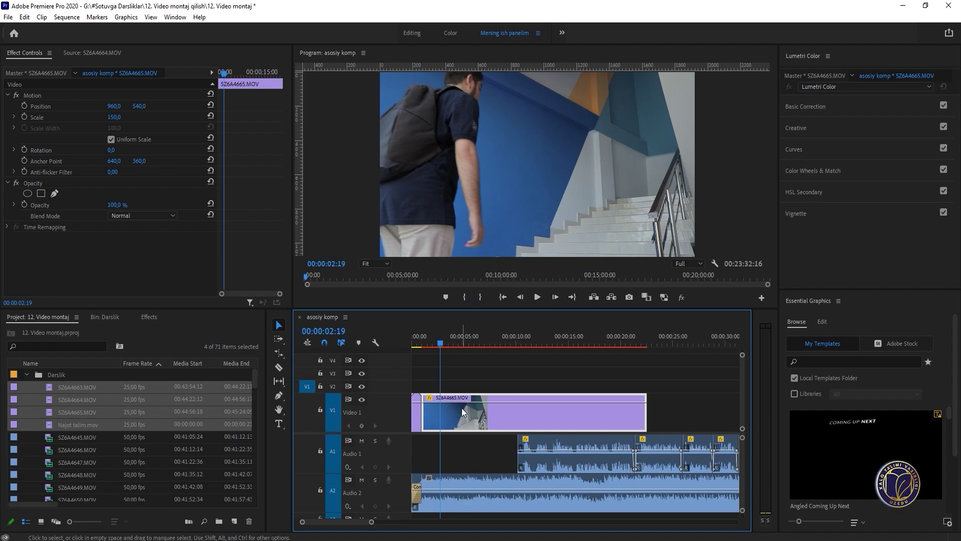
Step: Show the Time Remapping speed line on the SZ6A4665.MOV clip in the timeline
key(equal)
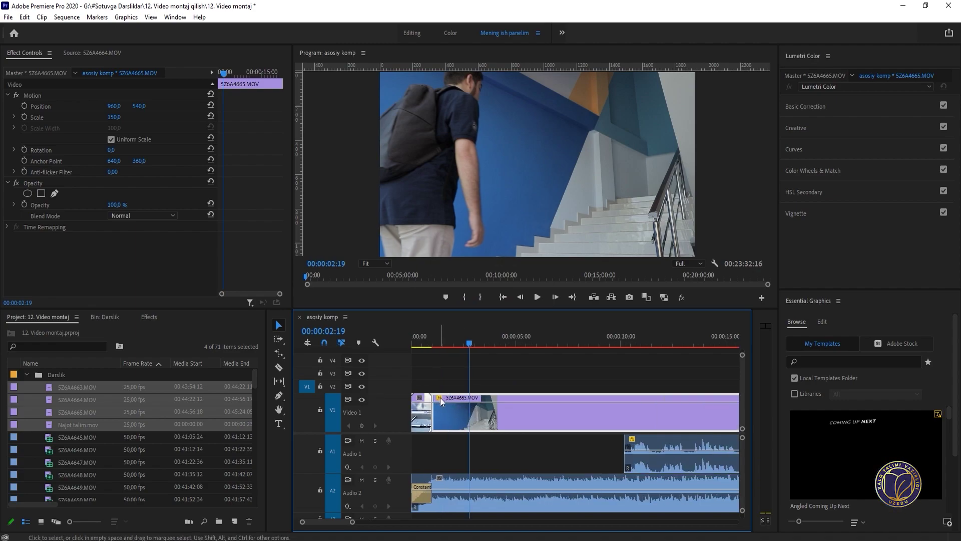
click(440, 398)
mouse_move(461, 434)
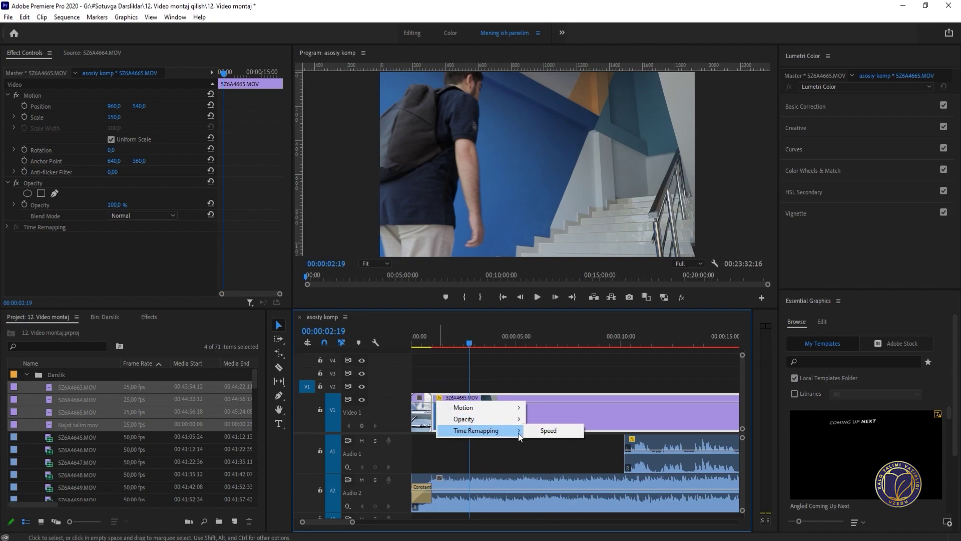
click(542, 431)
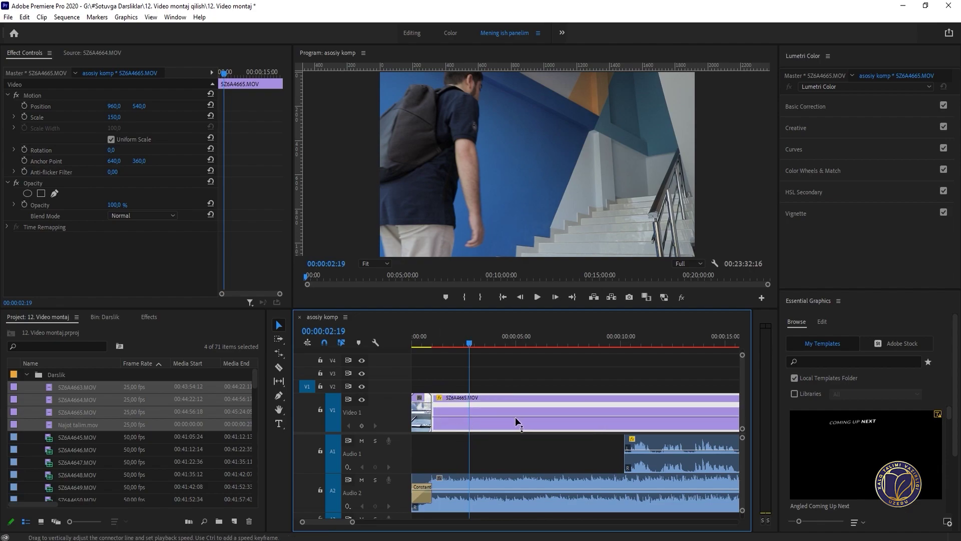
click(503, 447)
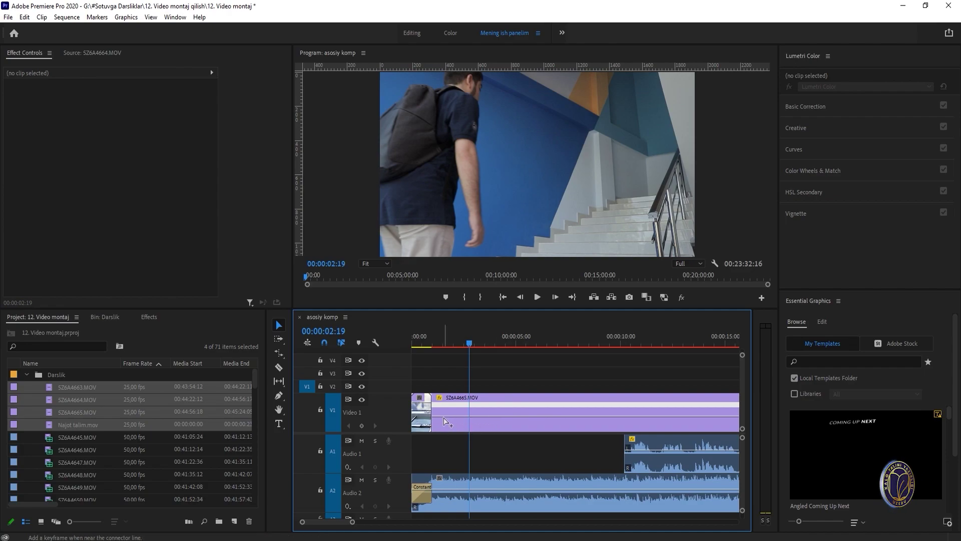
Step: Add speed keyframes to SZ6A4665.MOV at the very start of the clip and at 00:00:04:17
mouse_move(445, 422)
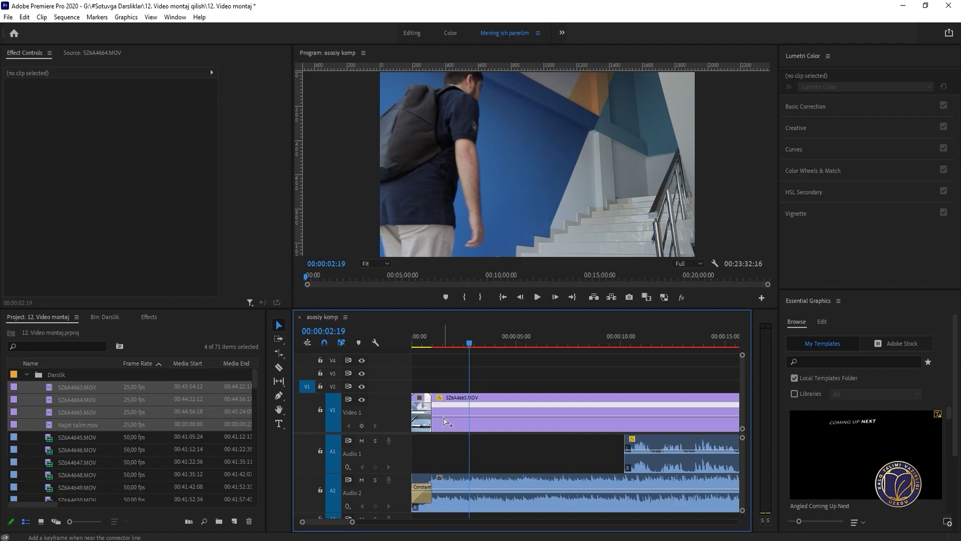
ctrl+click(445, 422)
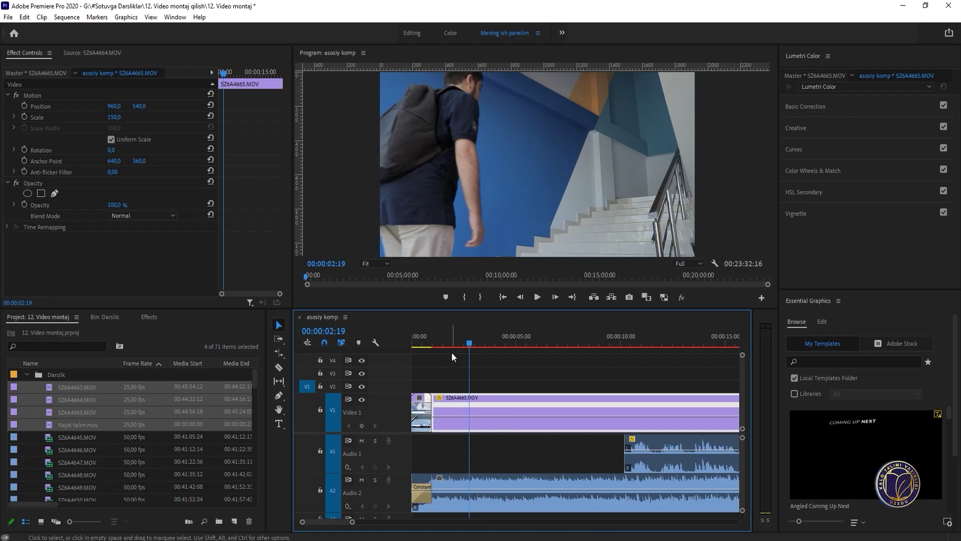
click(439, 341)
key(equal)
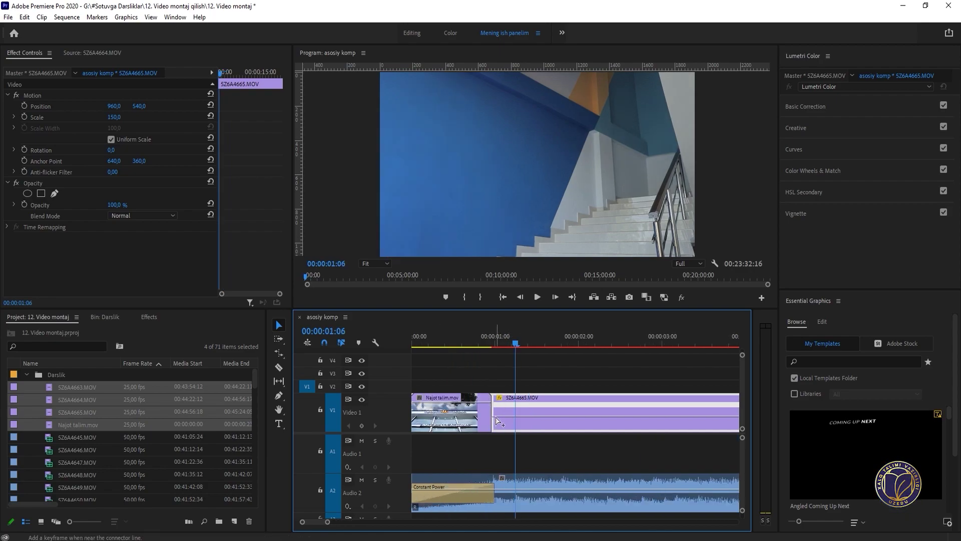
key(minus)
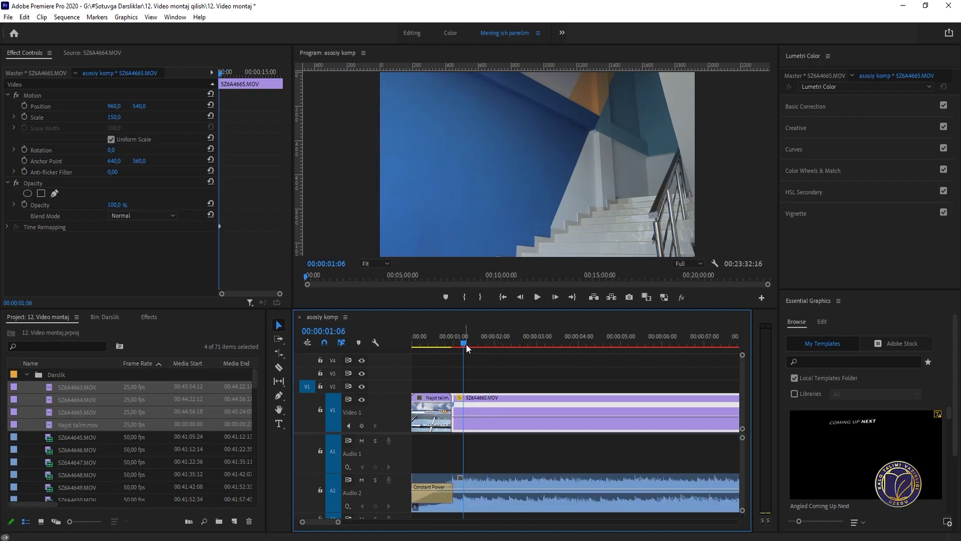
drag(467, 343, 512, 353)
key(minus)
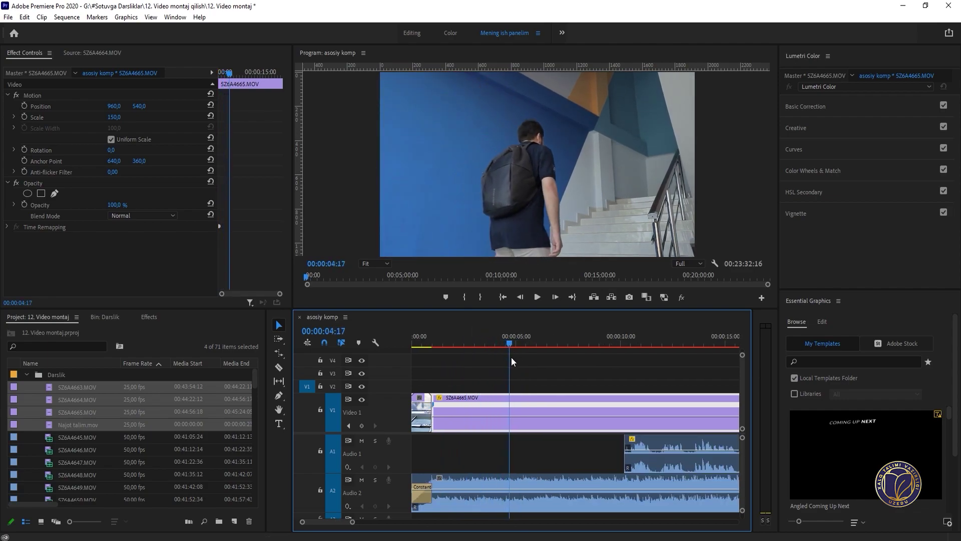
ctrl+click(512, 421)
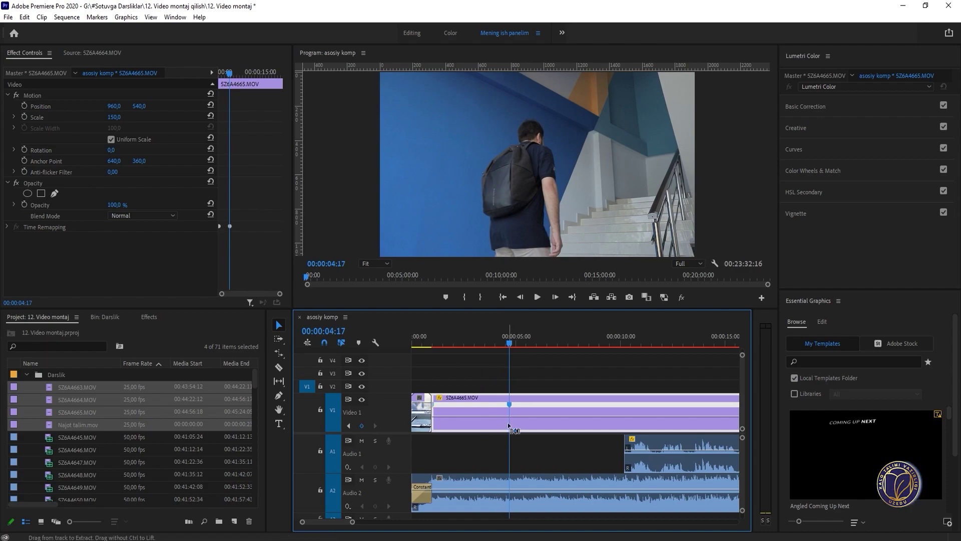
Step: Raise the speed between the two keyframes of SZ6A4665.MOV to about 401%
click(464, 415)
drag(470, 414, 470, 407)
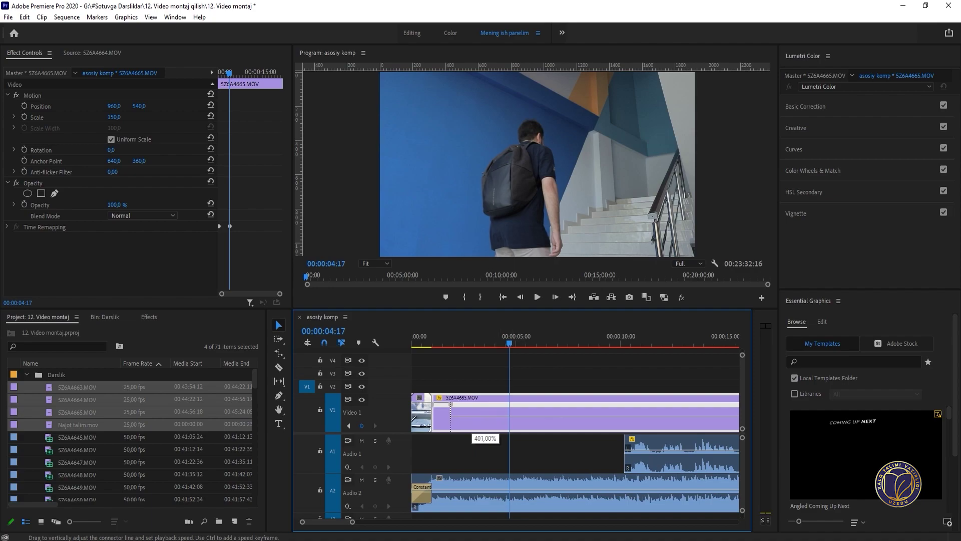
drag(471, 285, 472, 276)
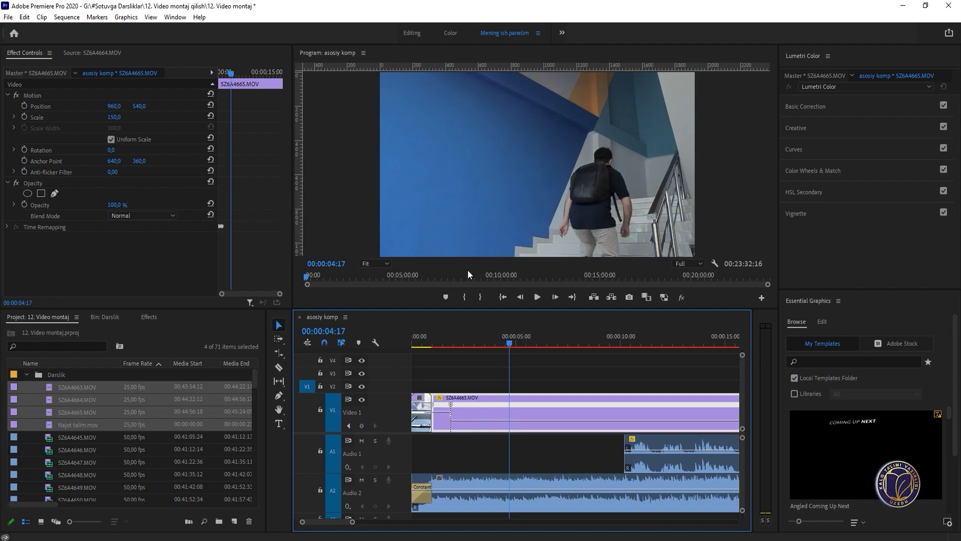
Step: Play back the cut from the Najot talim.mov intro into the sped-up start of SZ6A4665.MOV several times
drag(432, 344, 413, 343)
key(=)
key(space)
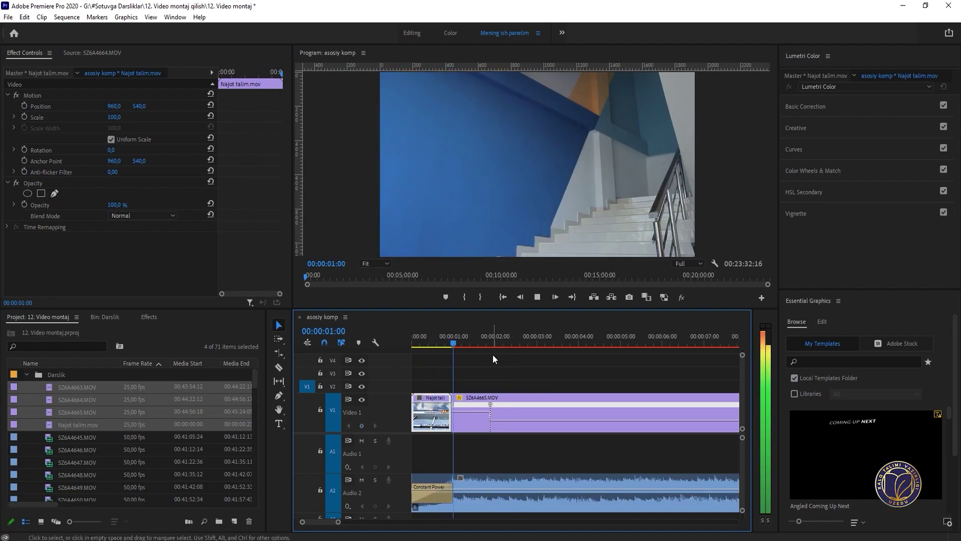
key(space)
click(471, 344)
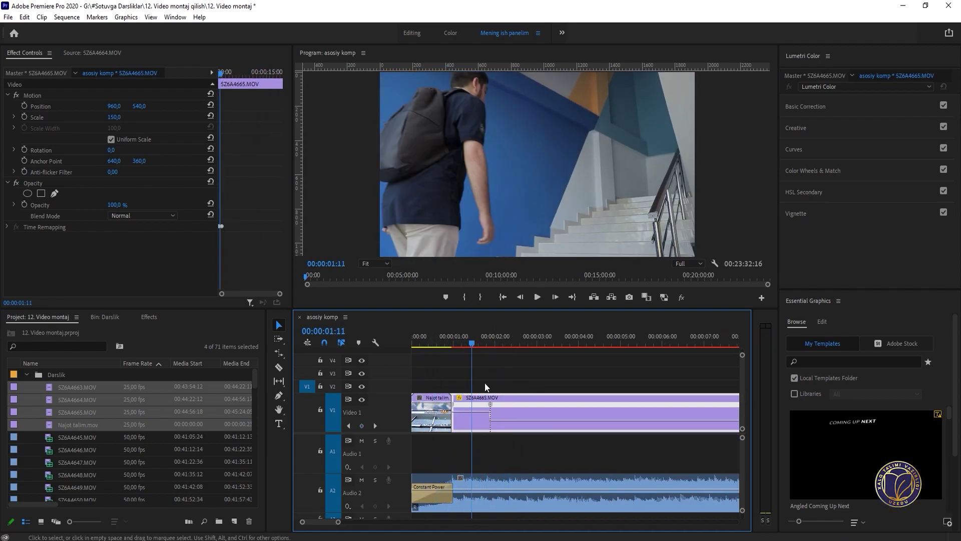
key(=)
drag(526, 413, 526, 412)
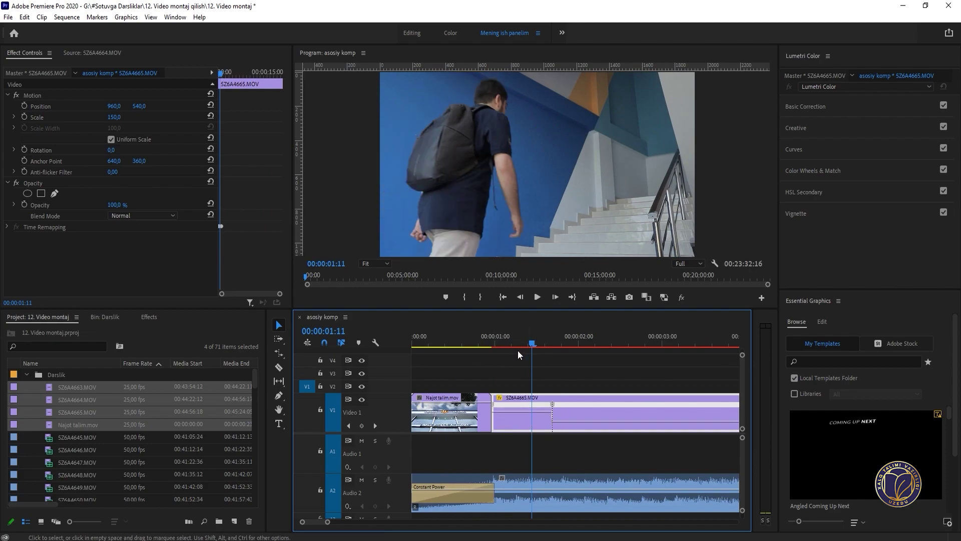
key(Home)
key(space)
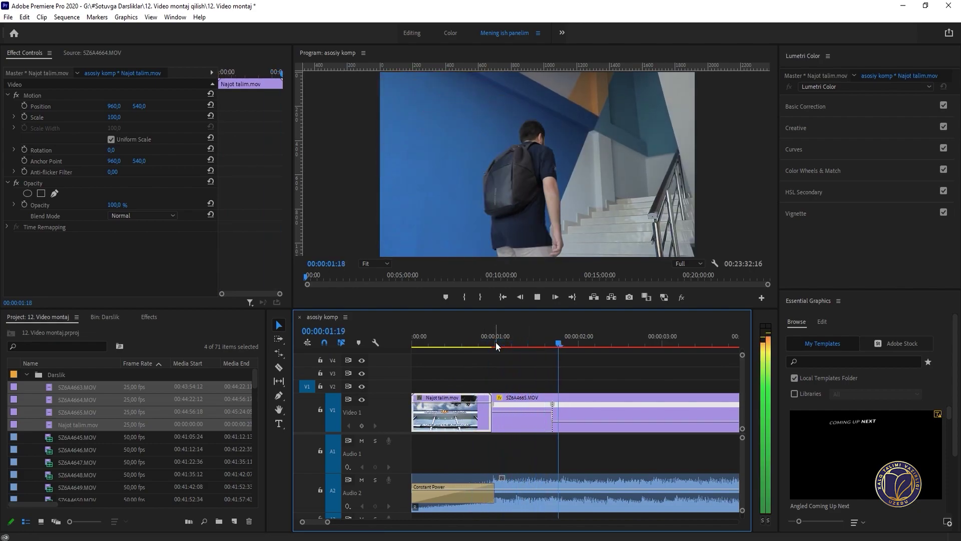
click(491, 340)
key(space)
key(space)
click(532, 398)
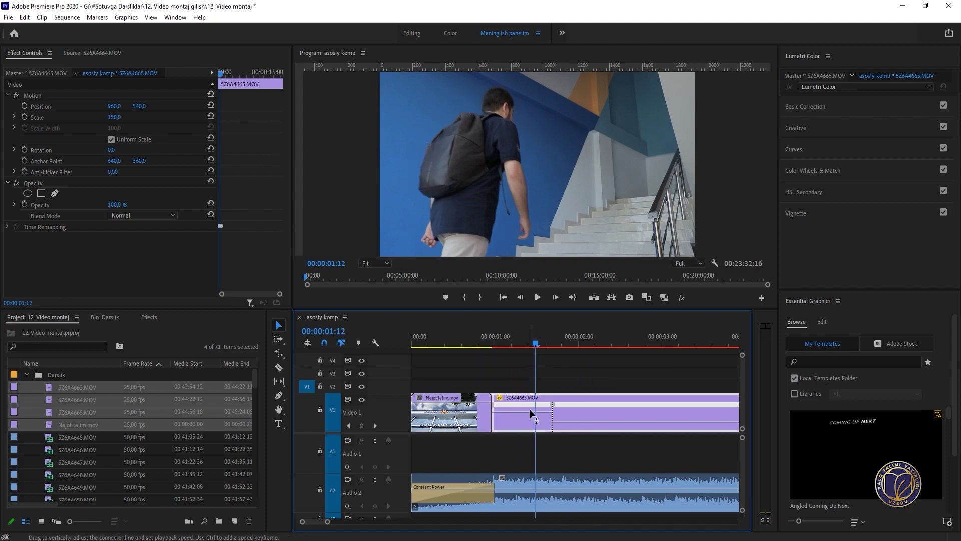
Step: Raise the speed of the first SZ6A4665.MOV segment to about 693% and review it up to the second keyframe
drag(532, 413, 532, 406)
click(479, 340)
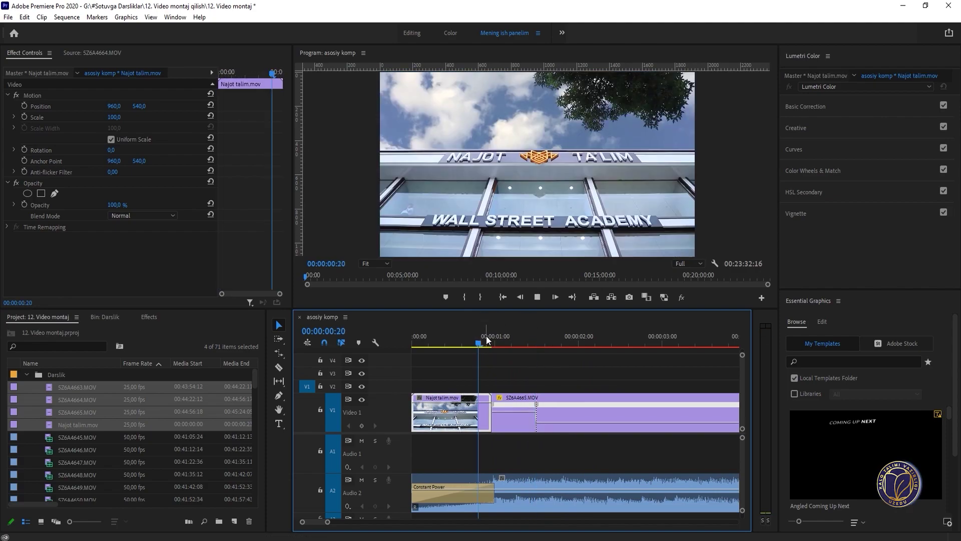
key(space)
click(499, 341)
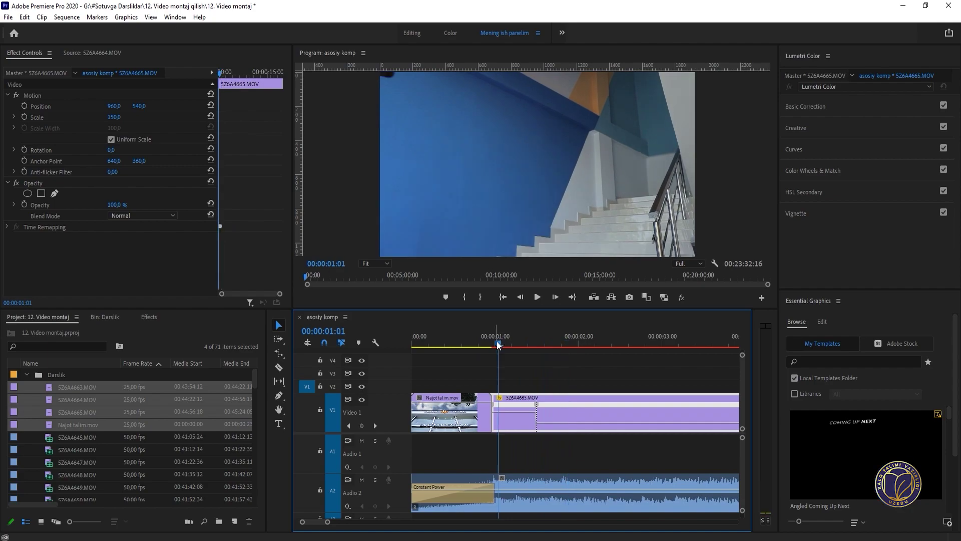
drag(497, 341, 535, 347)
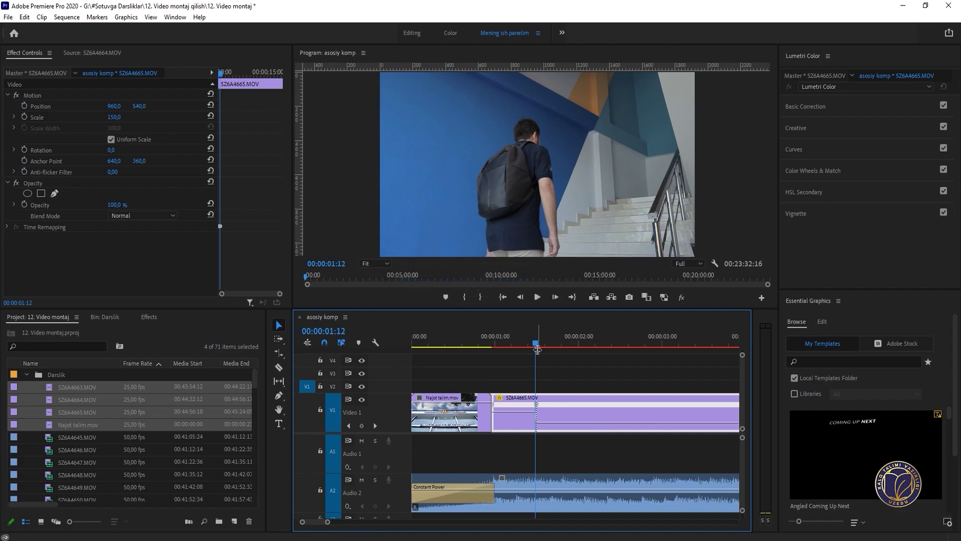
key(Up)
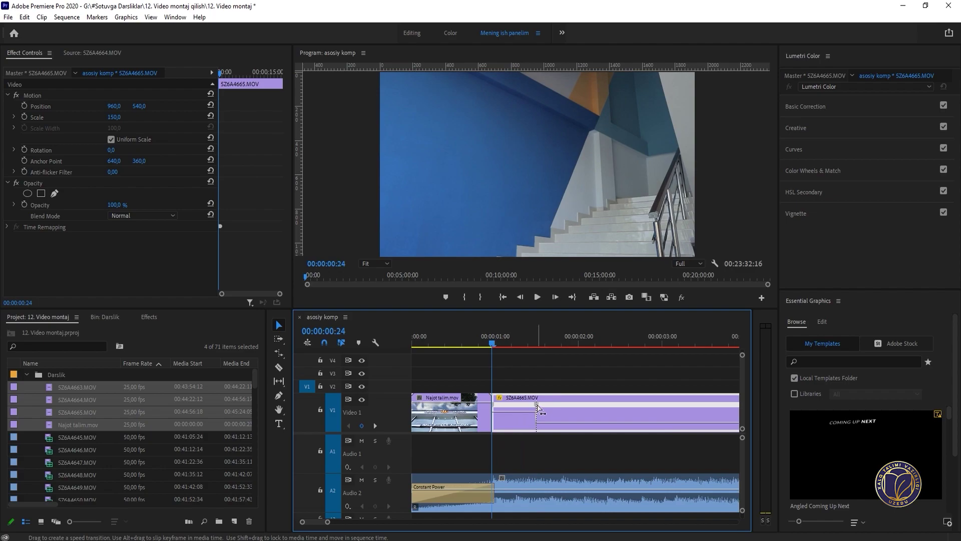
Step: Split the second speed keyframe of SZ6A4665.MOV into a gradual speed ramp and play it back
drag(538, 405, 572, 408)
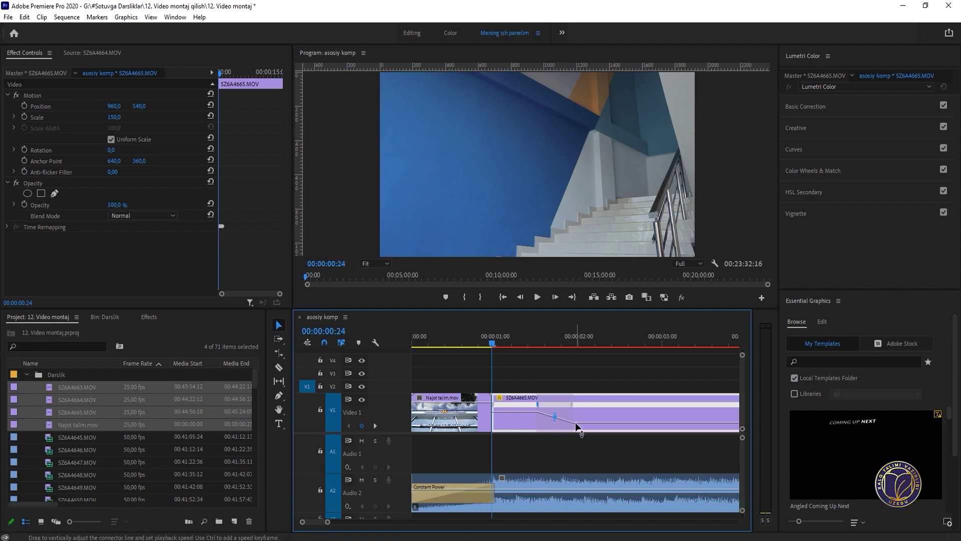
click(488, 341)
key(space)
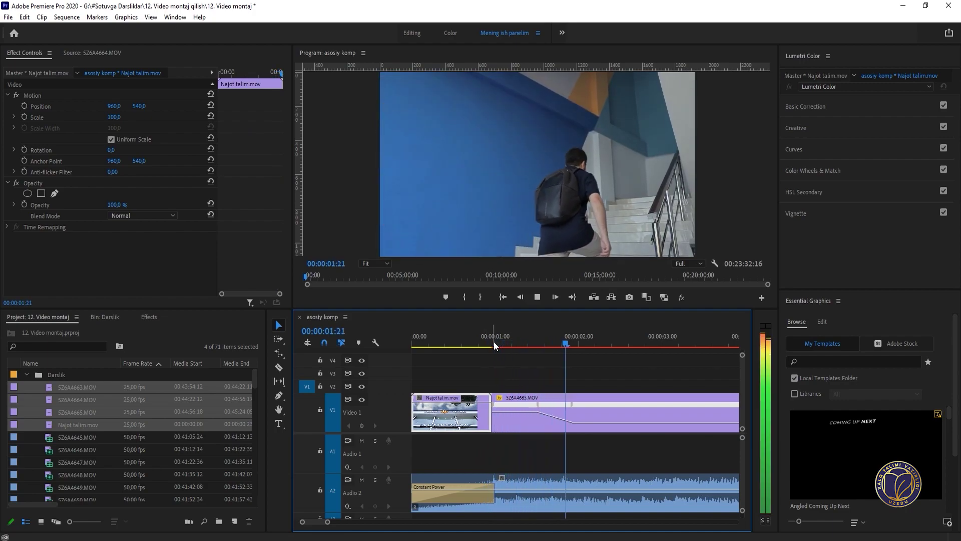
click(493, 342)
key(space)
key(space)
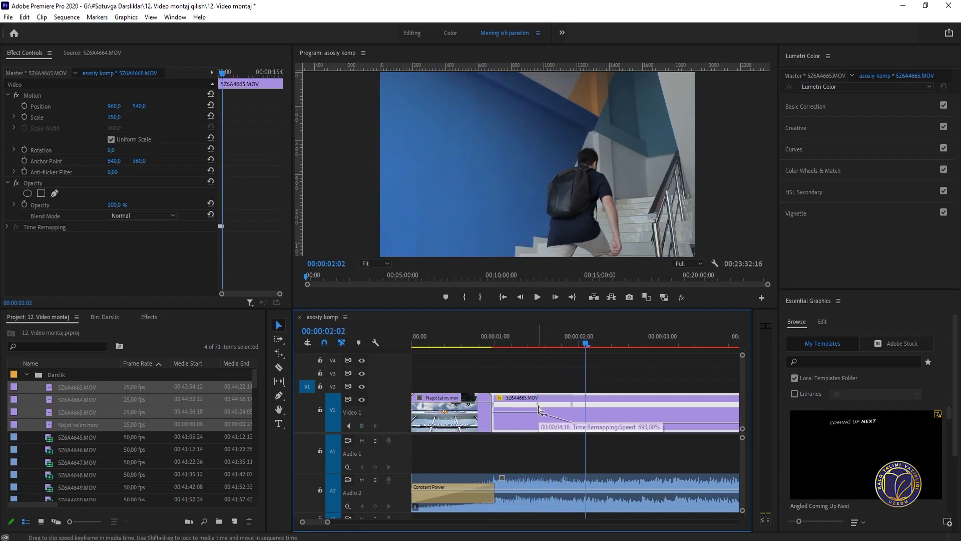
Step: Shift the whole speed ramp on SZ6A4665.MOV slightly earlier and play back the result
mouse_move(541, 411)
mouse_down()
mouse_move(575, 413)
mouse_move(532, 409)
mouse_move(556, 404)
mouse_up()
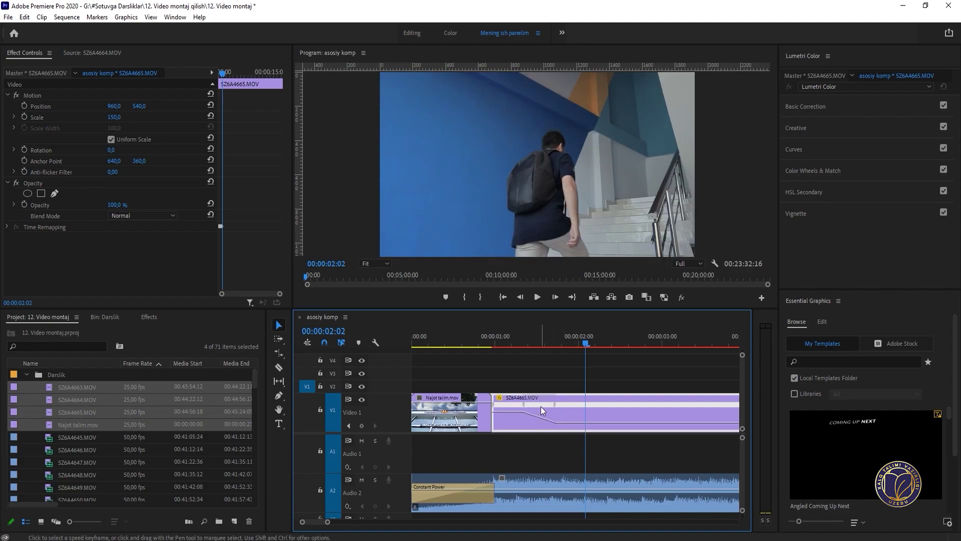
click(484, 344)
key(space)
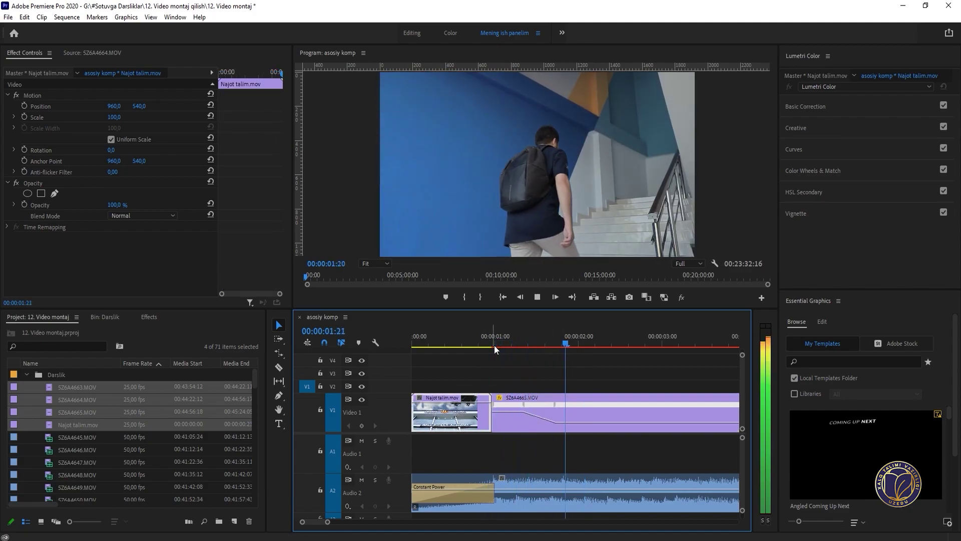
click(490, 341)
key(space)
key(space)
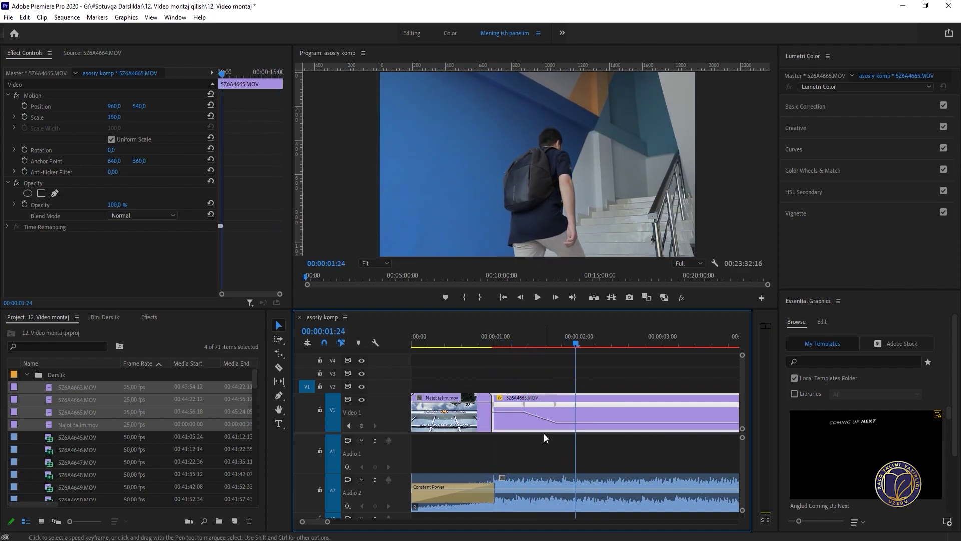
Step: Smooth the speed ramp on SZ6A4665.MOV into an eased curve and play back the slowdown
click(526, 411)
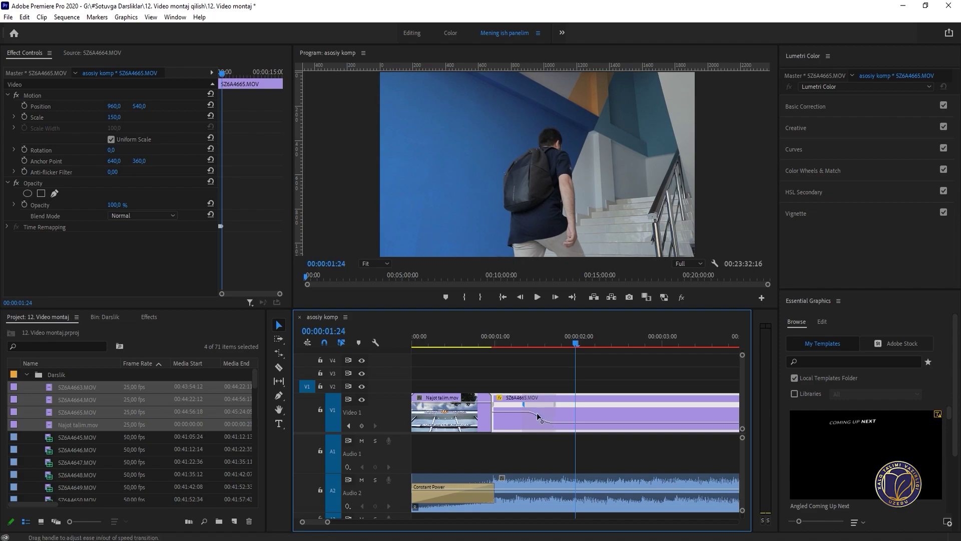
key(minus)
click(444, 341)
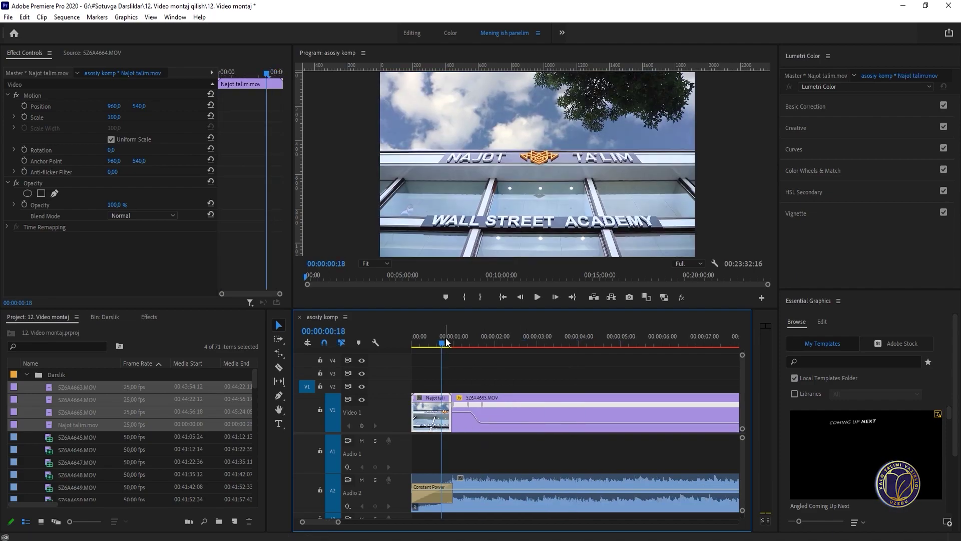
key(equal)
key(space)
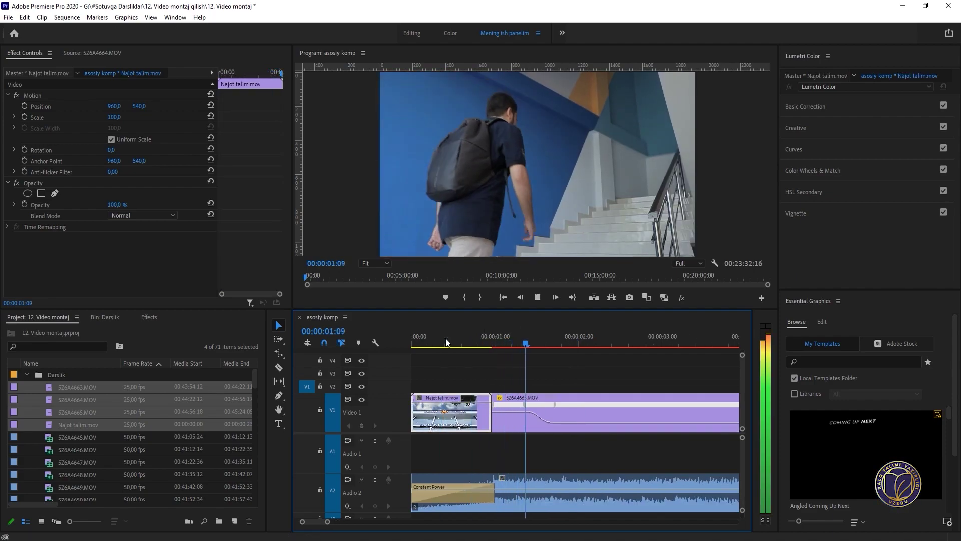
key(space)
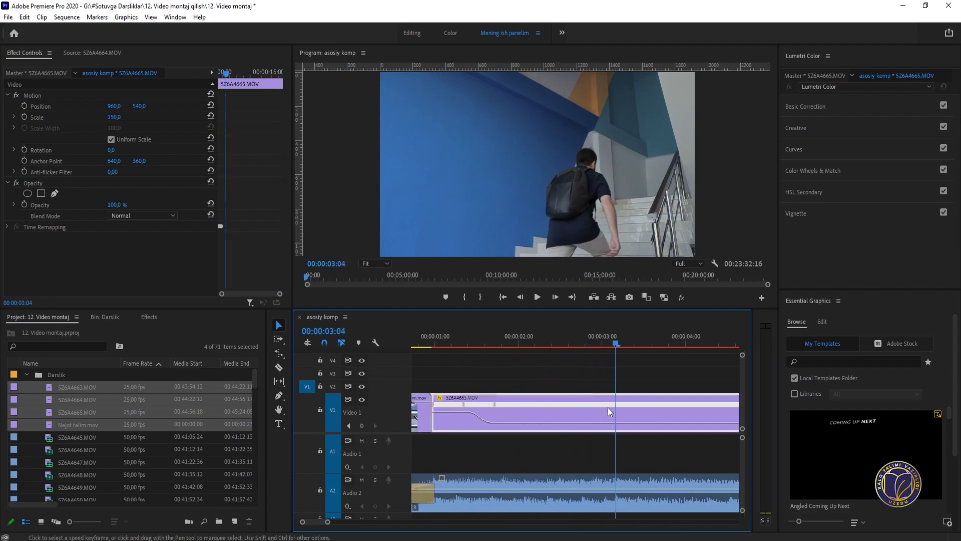
Step: Cut SZ6A4665.MOV at 00:00:03:04 and delete the part after the cut
click(615, 400)
key(v)
click(641, 405)
key(Delete)
key(minus)
key(minus)
key(minus)
key(minus)
key(minus)
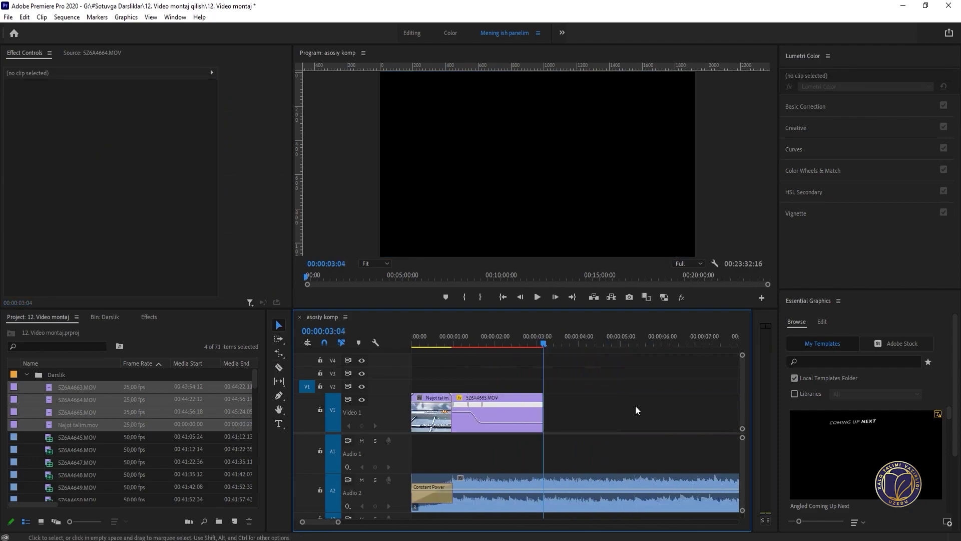
Step: Trim the start of SZ6A4664.MOV to 00:01:21:04 and move the clip to V2 near the start of the sequence
drag(461, 345, 594, 359)
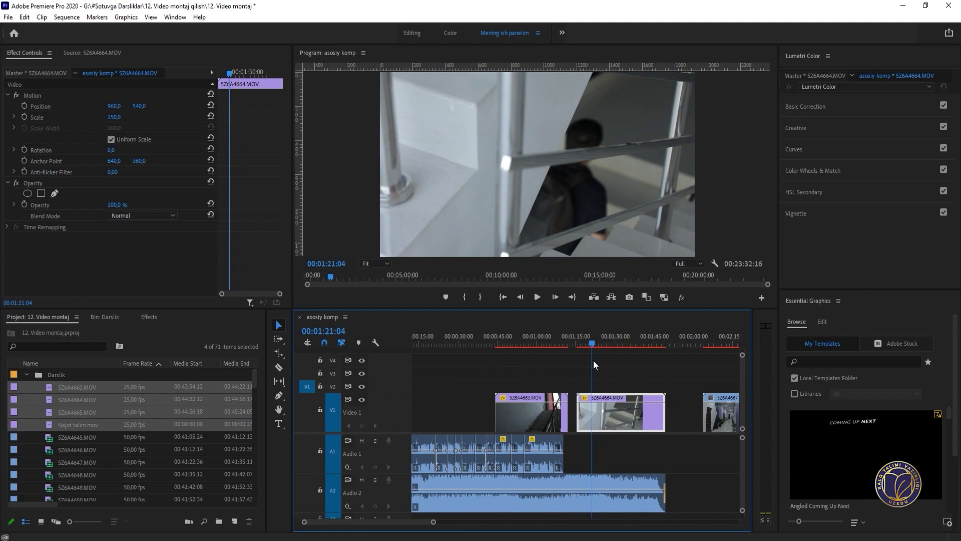
drag(576, 409, 592, 409)
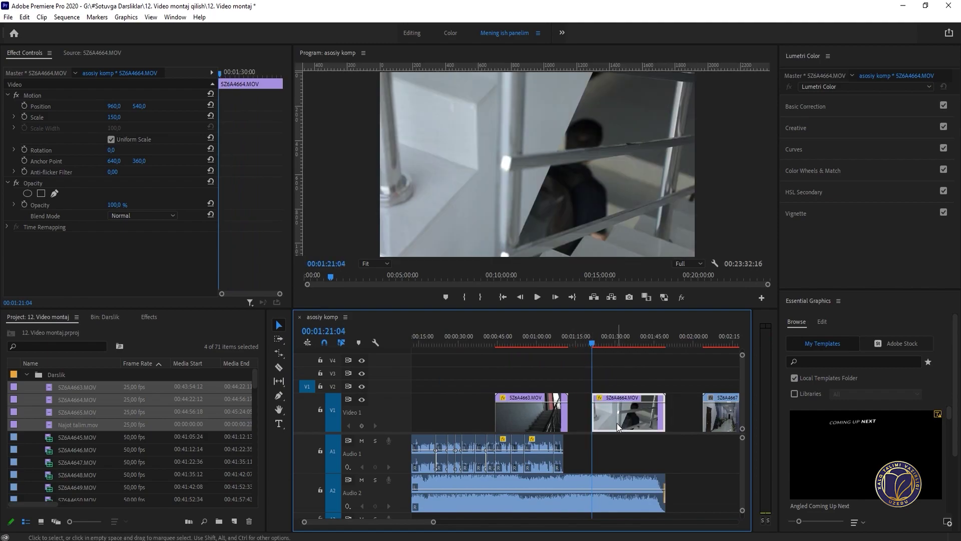
key(minus)
drag(529, 416, 523, 379)
drag(428, 389, 429, 389)
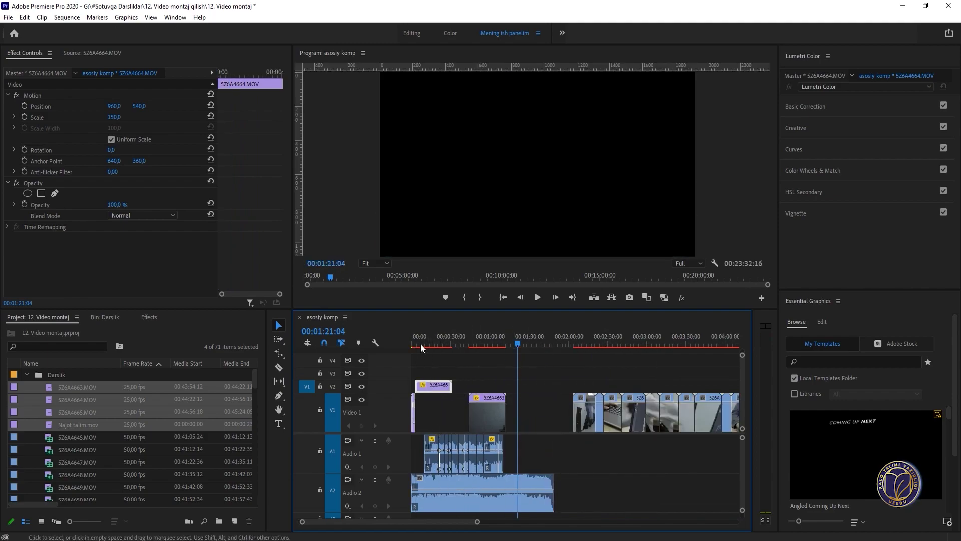
Step: Place SZ6A4664.MOV on V1 directly after the shortened SZ6A4665.MOV
click(420, 343)
key(equal)
key(equal)
key(equal)
key(equal)
click(482, 336)
drag(496, 388, 496, 410)
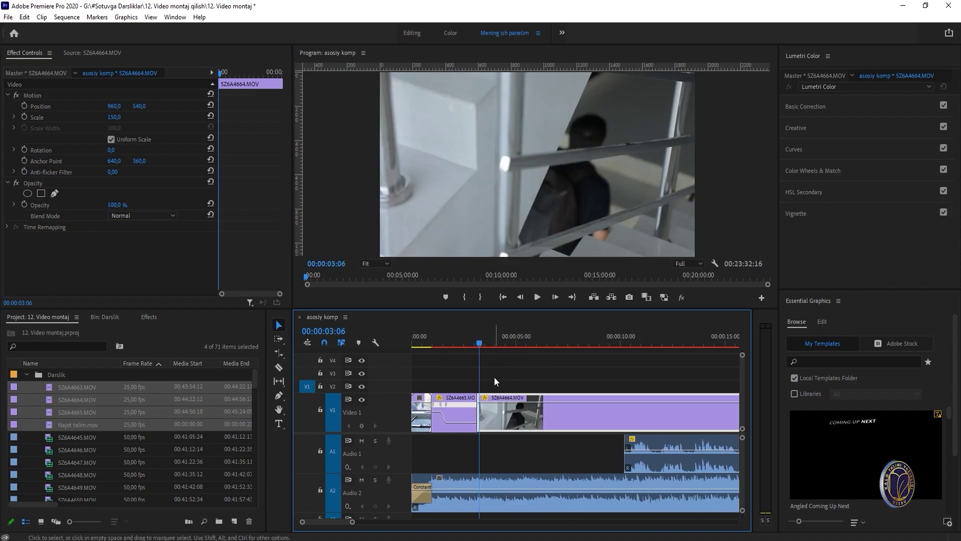
Step: Play back the transition from SZ6A4665.MOV into SZ6A4664.MOV to find where to cut the second clip
click(450, 343)
key(space)
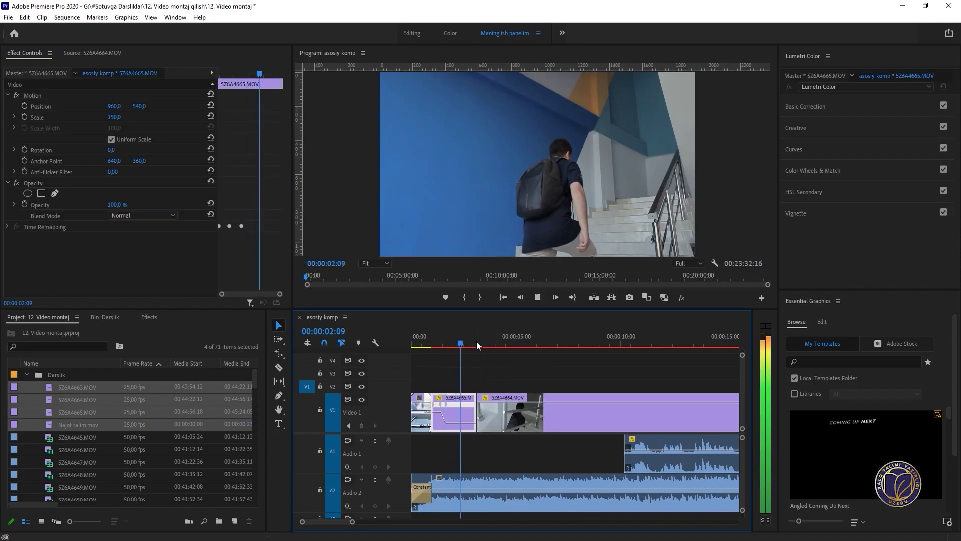
key(space)
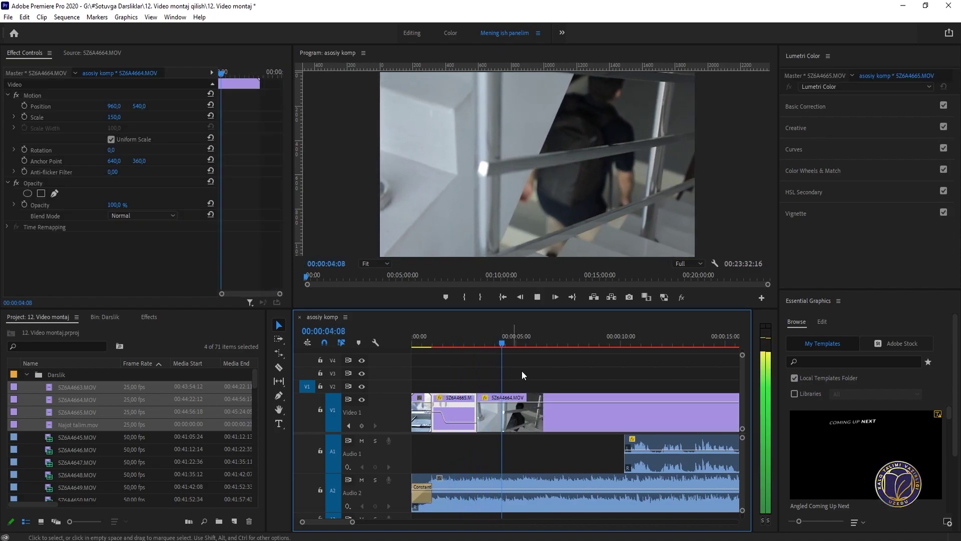
click(504, 417)
click(470, 340)
key(space)
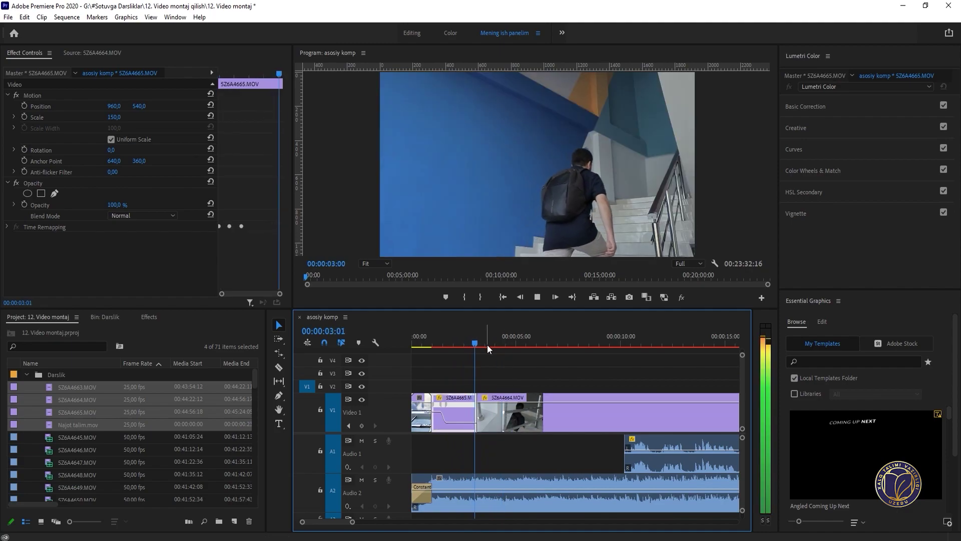
key(space)
Step: Cut SZ6A4664.MOV at 00:00:04:08 and move the remaining part to V2 further along the sequence
key(c)
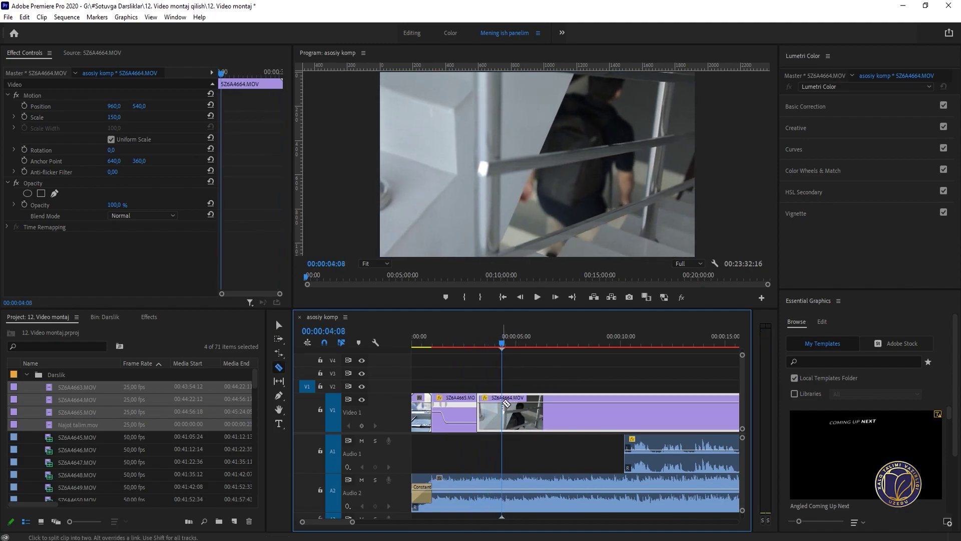
click(496, 412)
key(v)
key(minus)
key(minus)
drag(481, 340, 528, 344)
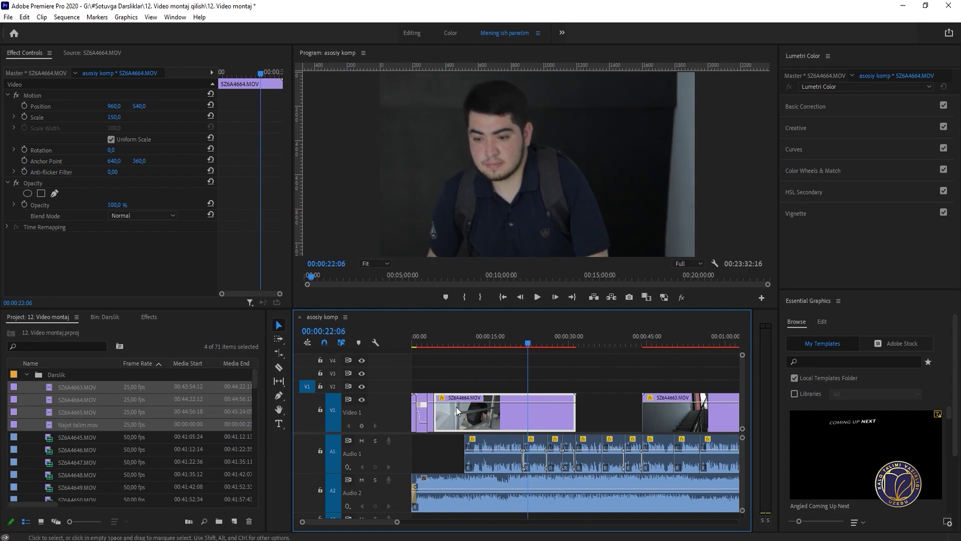
drag(442, 411, 580, 385)
Step: Trim the beginning of SZ6A4663.MOV so it opens on the silhouetted man, and place it on V1 directly after the SZ6A4664.MOV piece
click(646, 344)
key(minus)
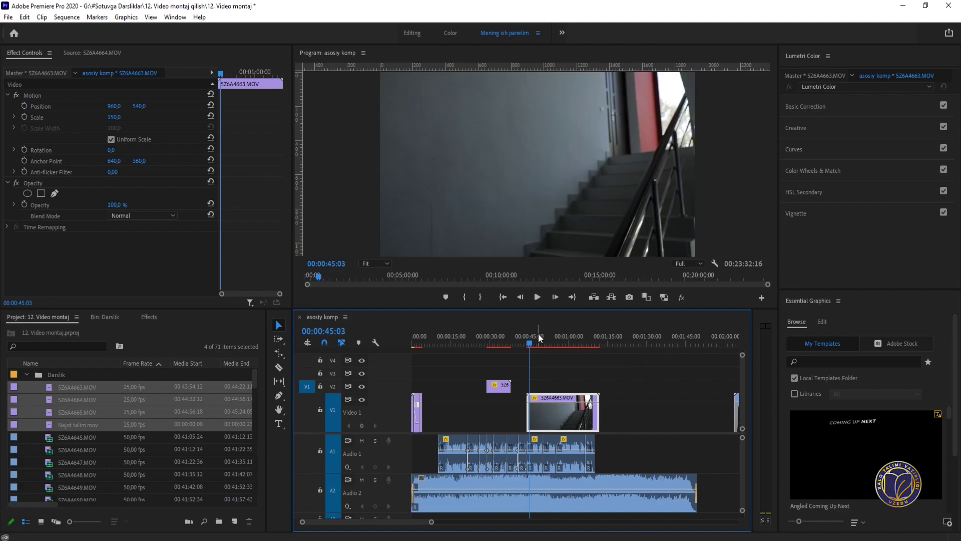
drag(538, 339, 564, 342)
drag(528, 416, 440, 401)
key(equal)
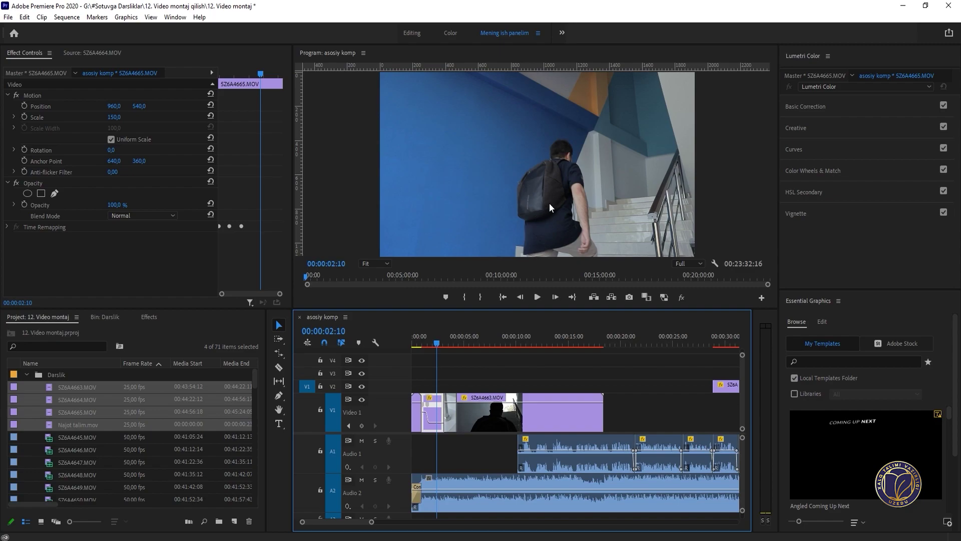
Step: Play back the assembled staircase clips from 00:00:02:10 into SZ6A4663.MOV
right_click(564, 236)
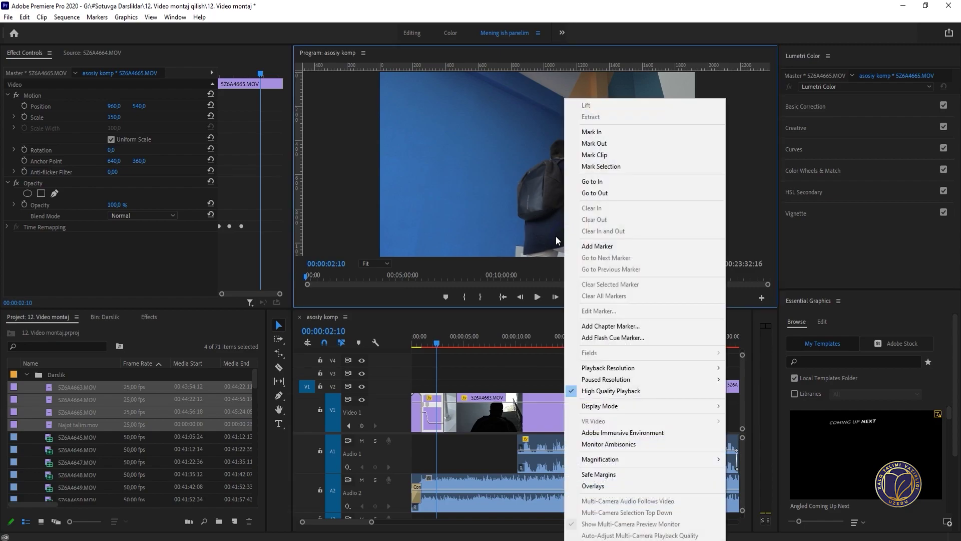
click(551, 240)
key(space)
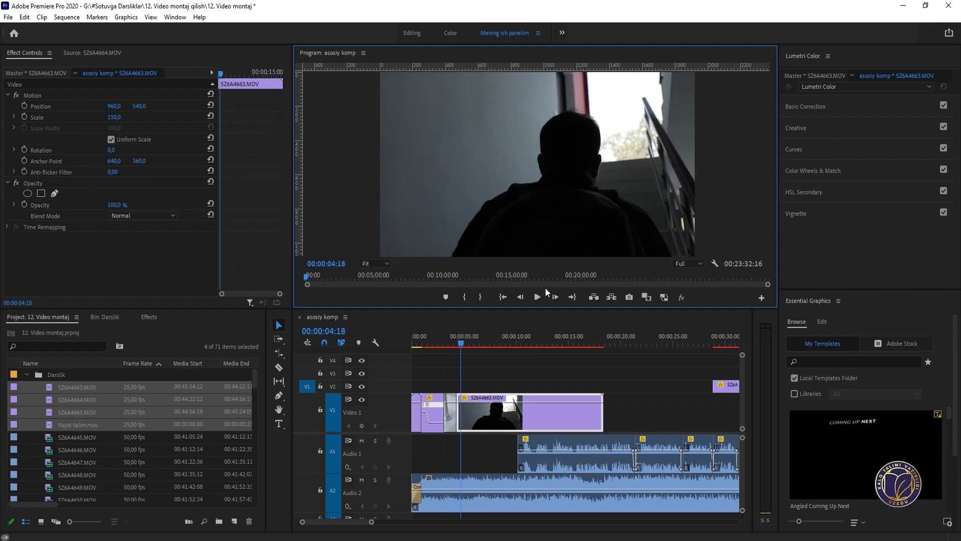
Step: Move SZ6A4663.MOV further along V1 and extend its beginning so it starts at about 00:00:53
drag(468, 336, 512, 342)
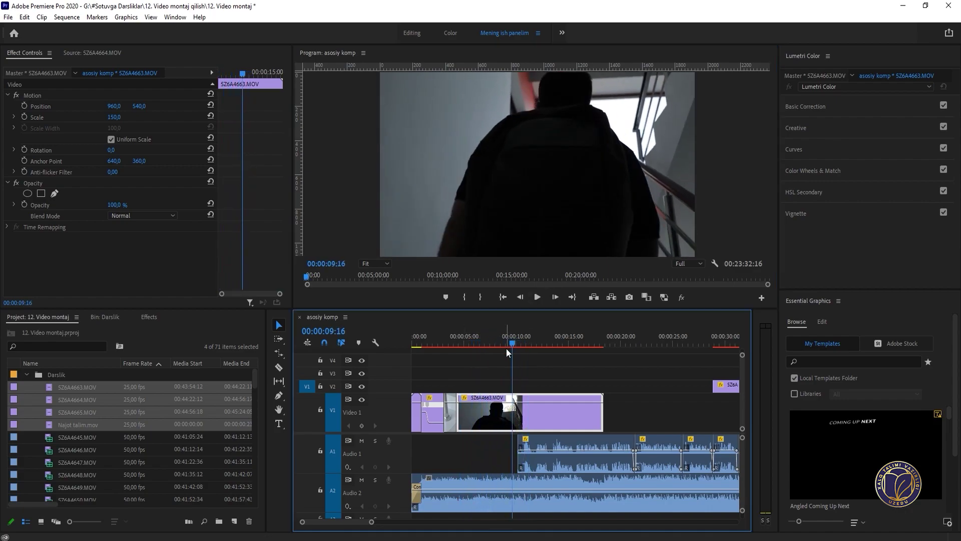
key(minus)
key(minus)
drag(448, 407, 548, 414)
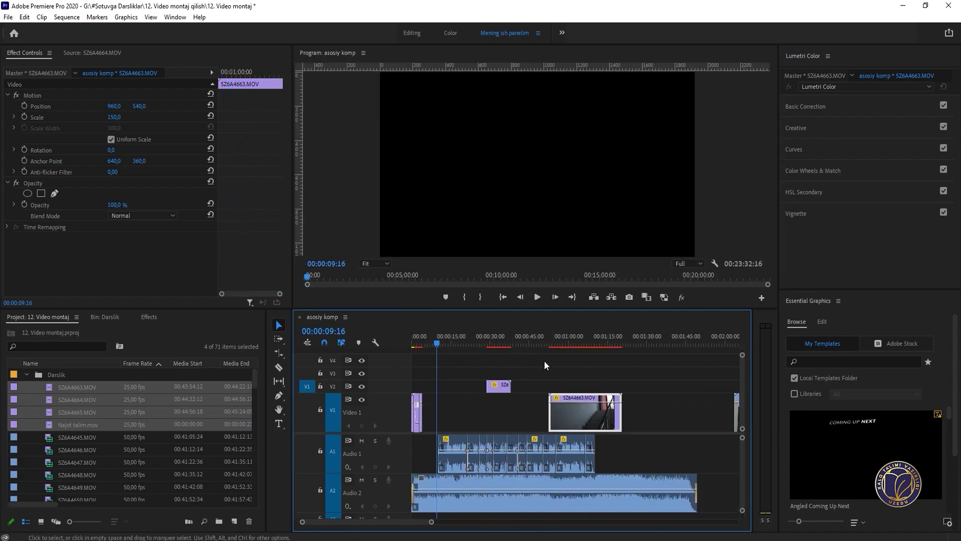
drag(564, 340, 551, 340)
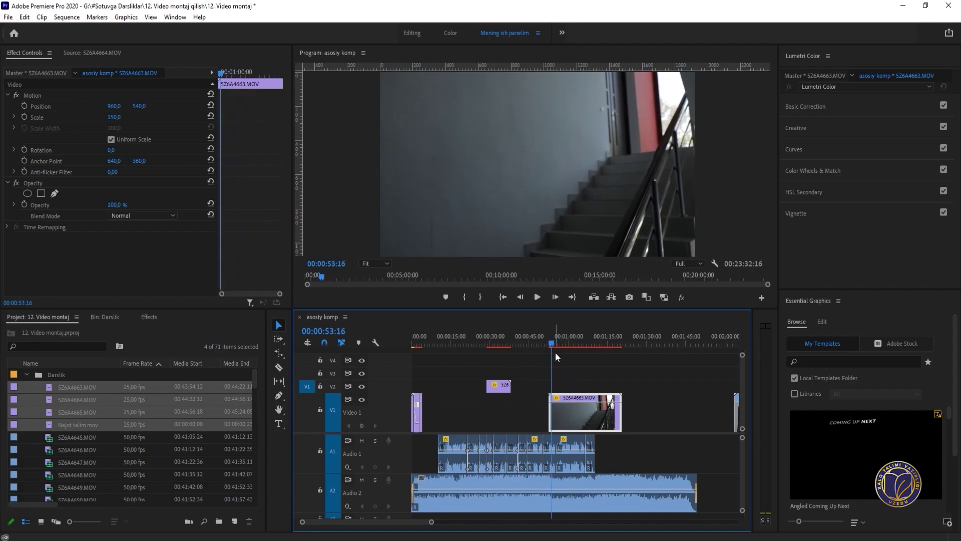
Step: Trim the beginning of the V2 SZ6A4664.MOV piece to the feet on the stairs and place it on V1 directly after the first SZ6A4664.MOV piece
drag(488, 385, 462, 386)
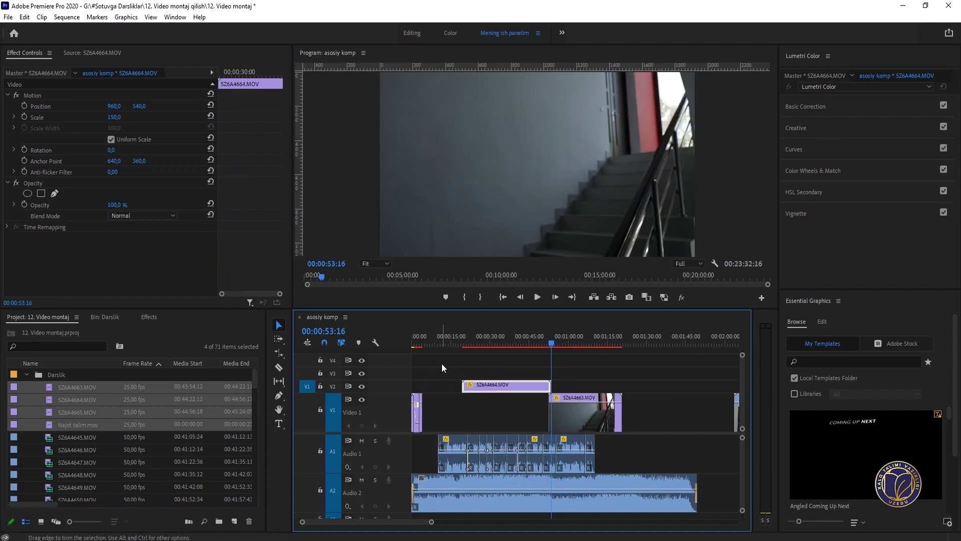
click(473, 344)
drag(475, 345, 507, 350)
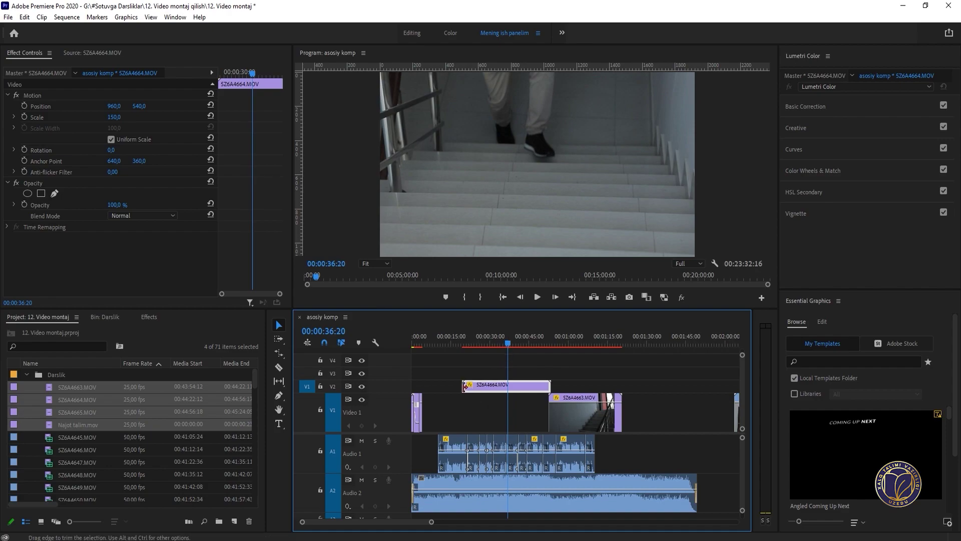
drag(464, 386, 508, 386)
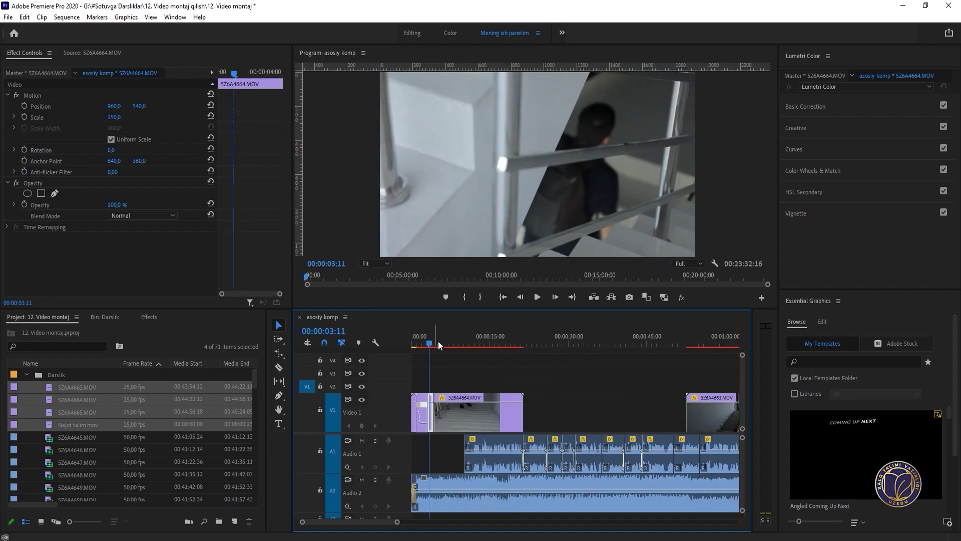
Step: Play through the new stairs shot and cut its SZ6A4664.MOV clip at 00:00:05:10
key(equal)
key(equal)
key(space)
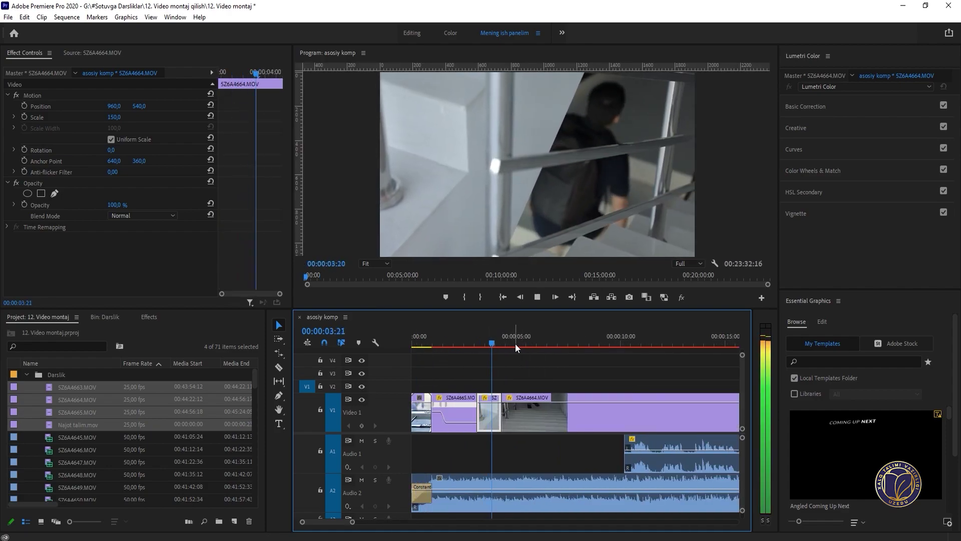
key(space)
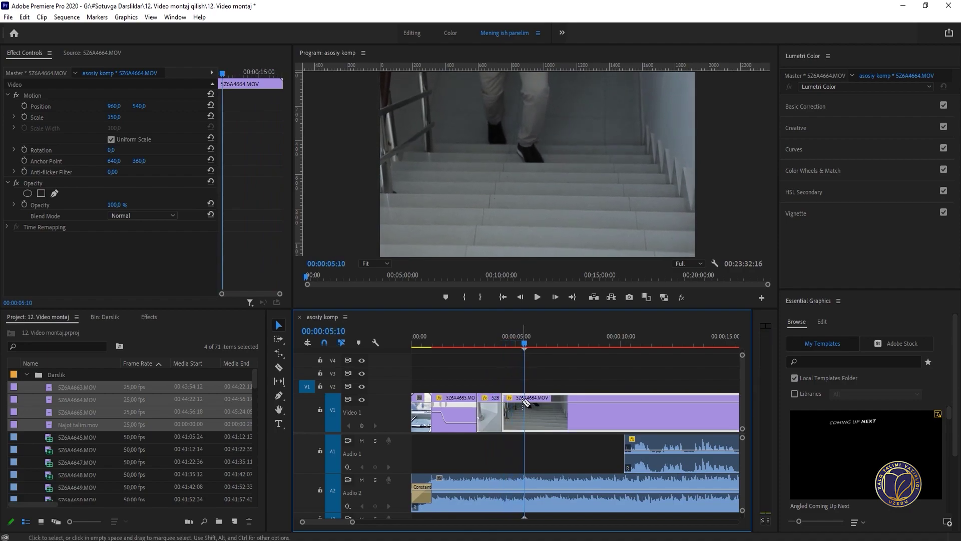
key(c)
click(524, 403)
key(v)
Step: Play back the cut stairs shot and move the remaining part of SZ6A4664.MOV to V3 further along the sequence
click(486, 338)
key(space)
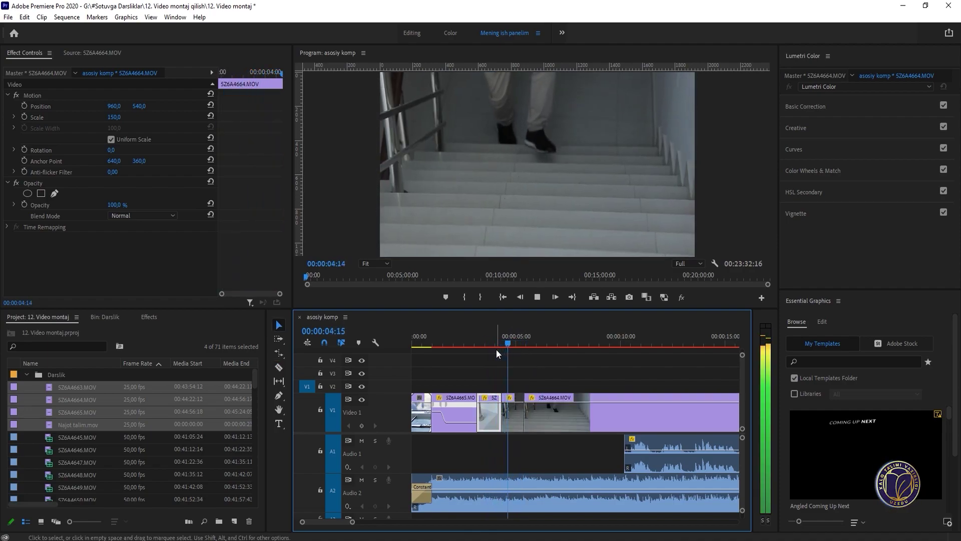
key(space)
key(minus)
key(minus)
key(minus)
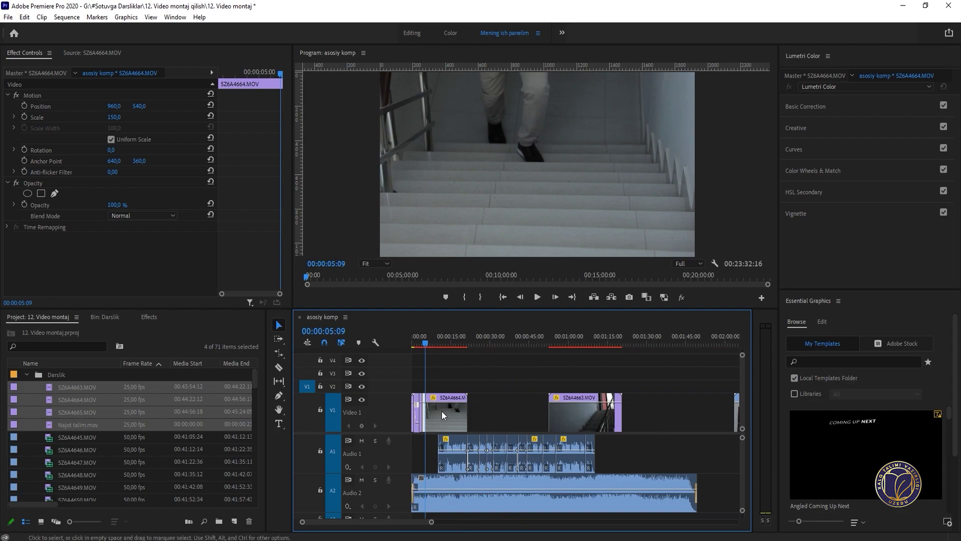
drag(442, 410, 584, 373)
Step: Trim the beginning of SZ6A4663.MOV to the silhouetted man and place it on V1 directly after the stairs shot
drag(572, 411, 481, 411)
click(482, 344)
key(equal)
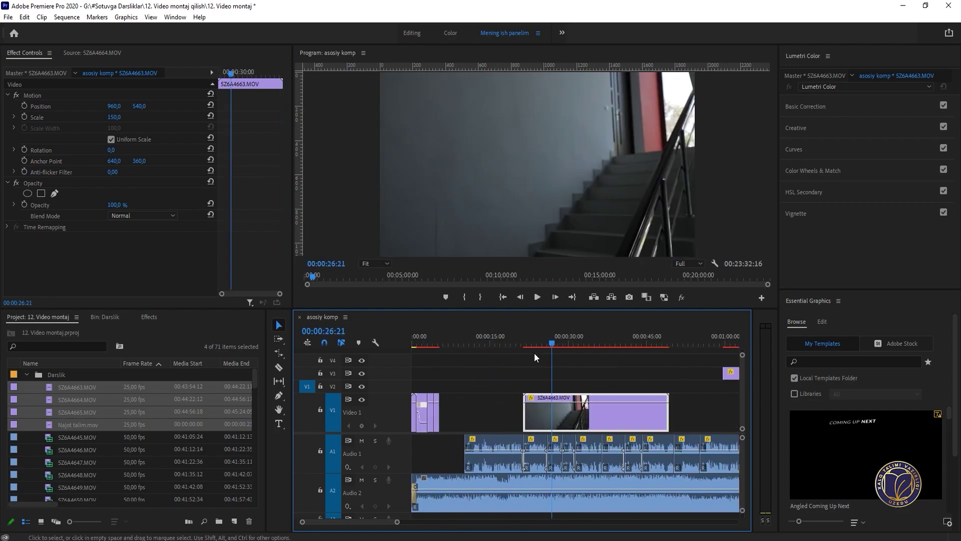
drag(553, 345, 597, 346)
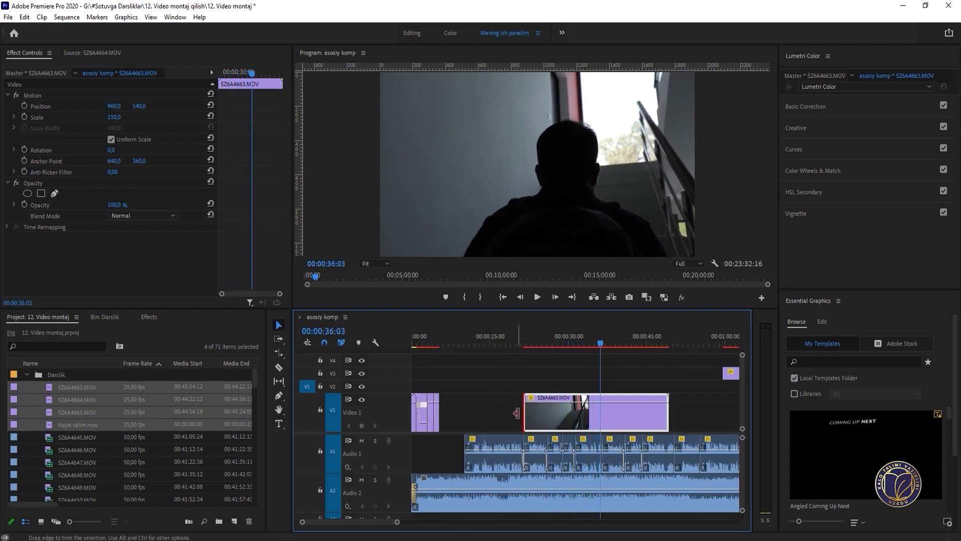
drag(524, 411, 454, 385)
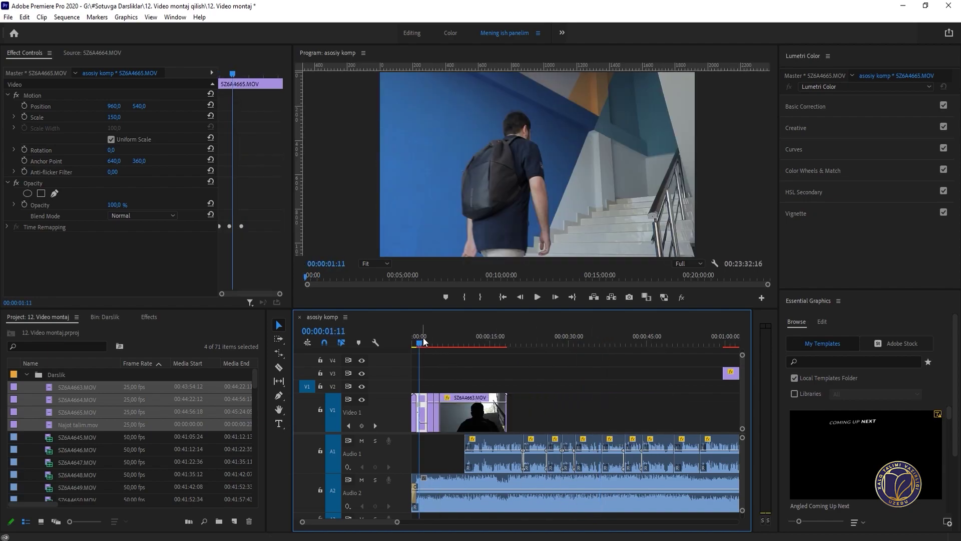
Step: Play back the staircase clips from 00:00:01:11 and shorten SZ6A4663.MOV so it ends at 00:00:06:11
key(space)
key(equal)
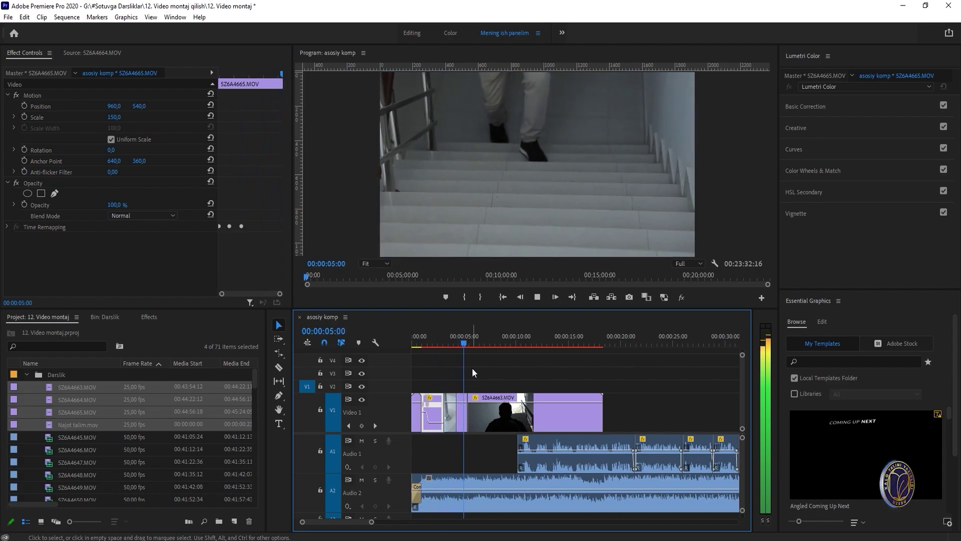
key(space)
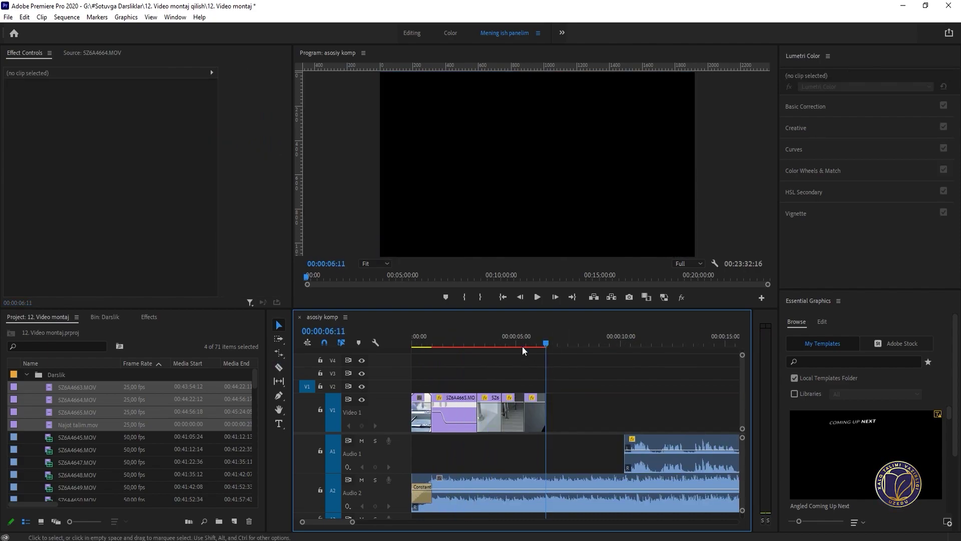
click(470, 344)
key(space)
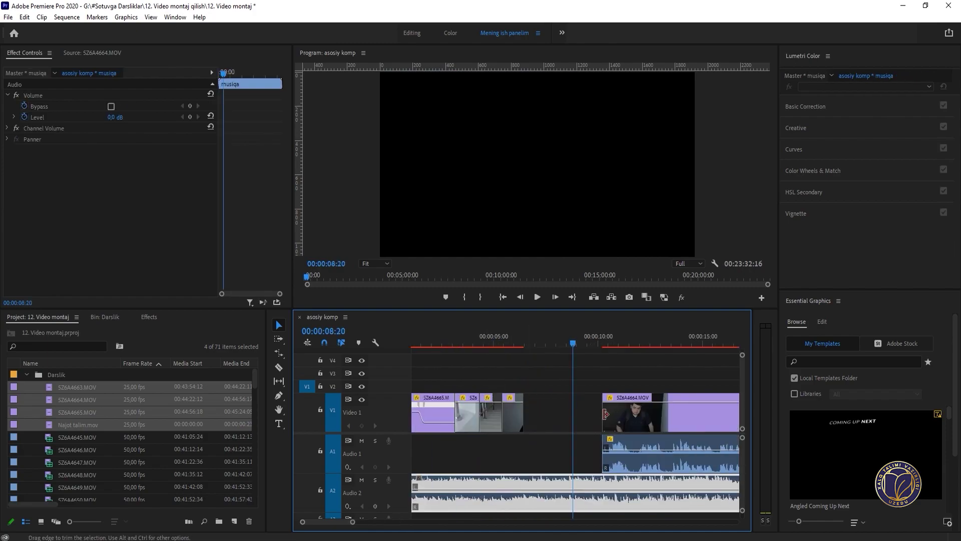
Step: Place the remaining SZ6A4664.MOV piece on V1 at 00:00:06:11, directly after SZ6A4663.MOV, and play back the transition
drag(605, 413, 545, 403)
click(516, 345)
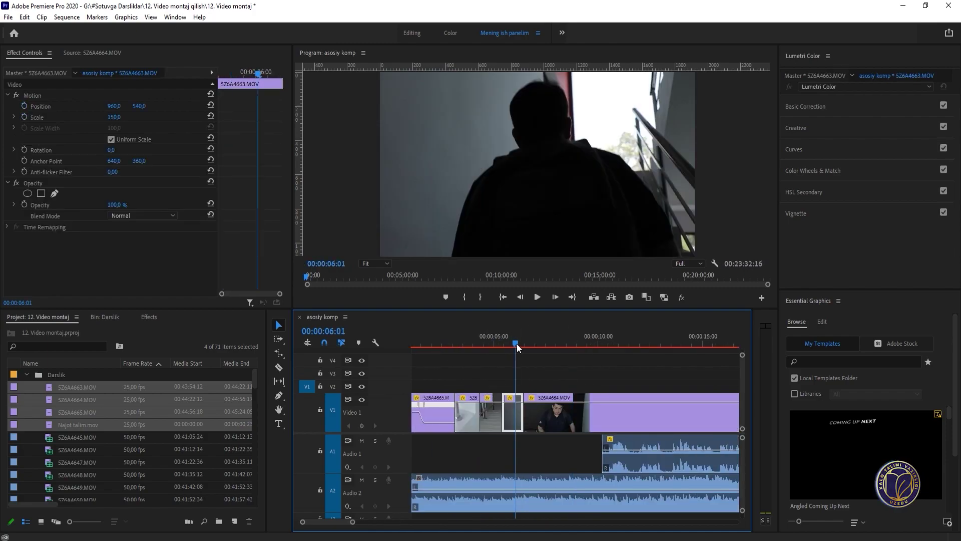
key(space)
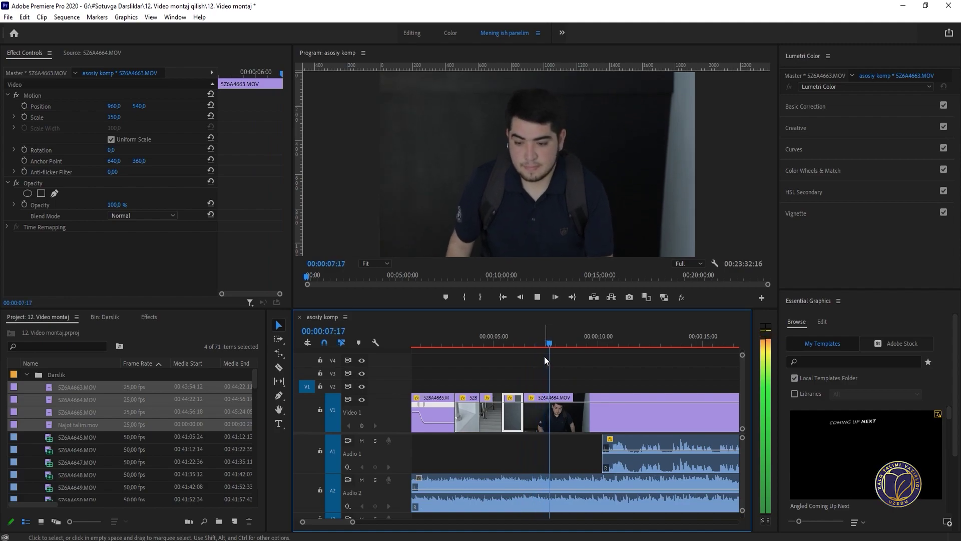
Step: Show the Time Remapping speed keyframes on the last SZ6A4664.MOV clip on V1
click(541, 411)
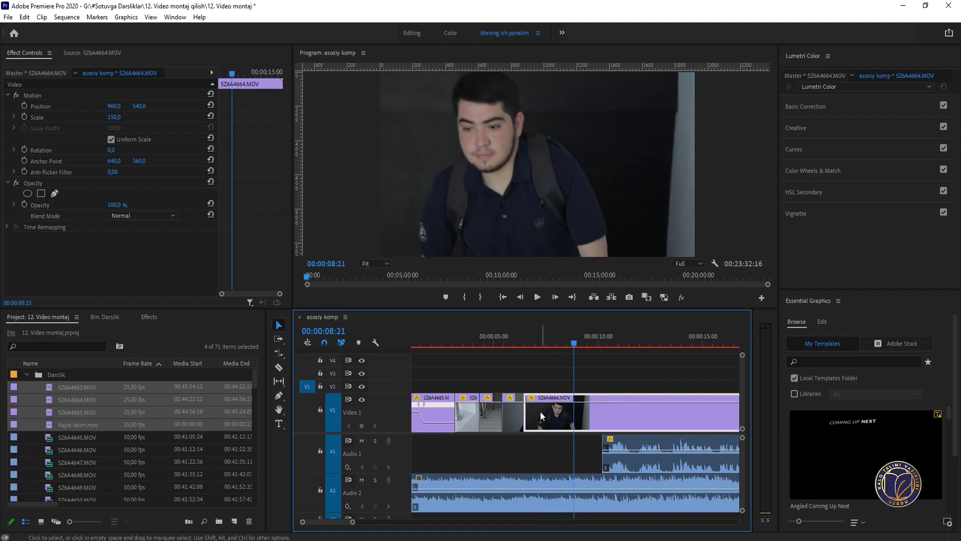
right_click(566, 411)
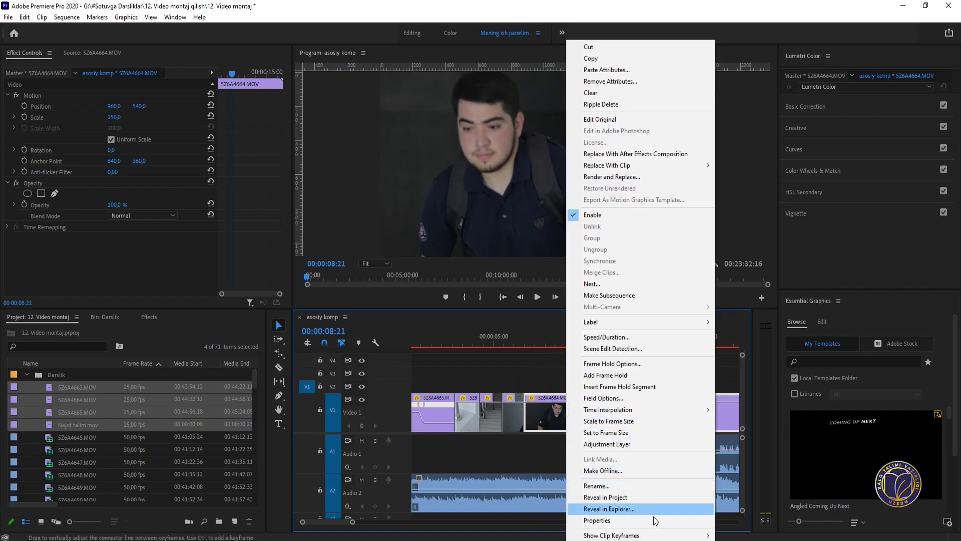
mouse_move(664, 537)
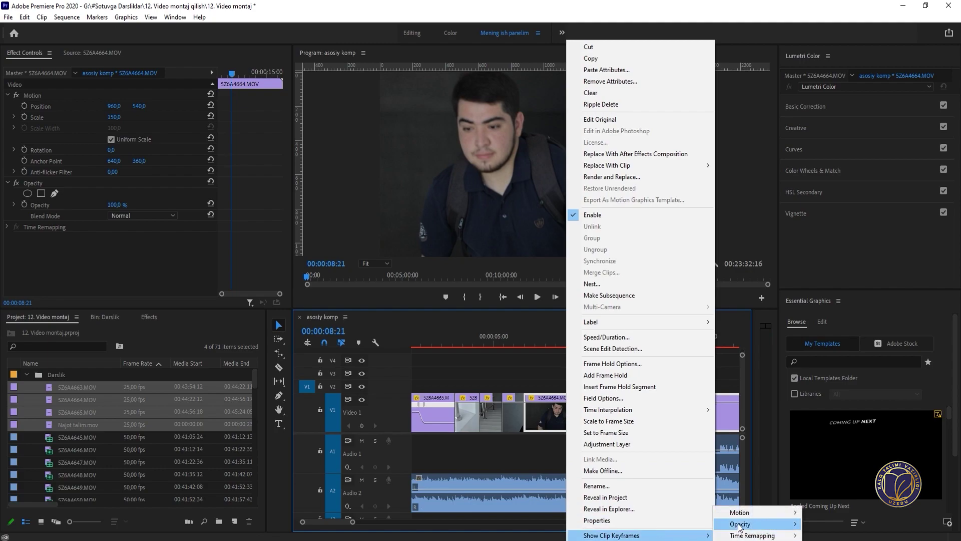
click(834, 536)
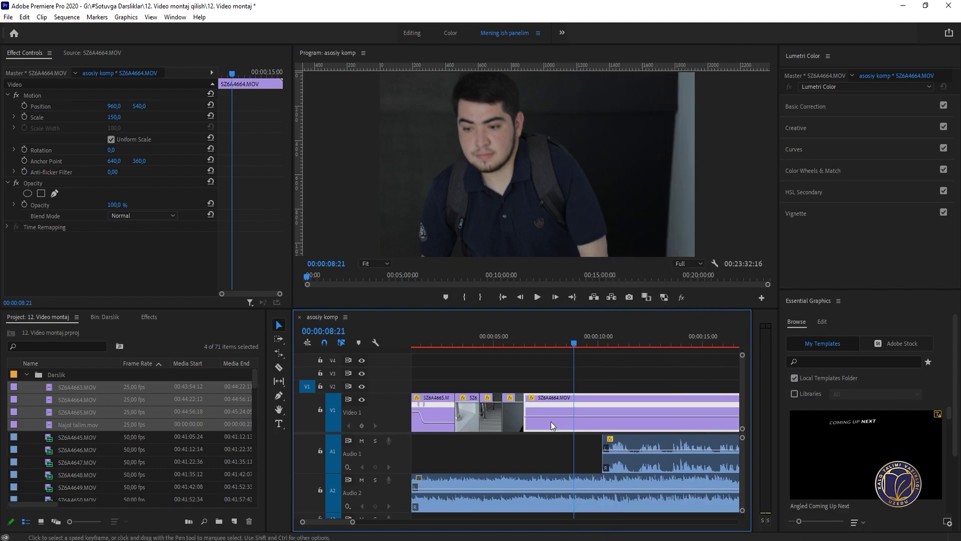
click(531, 398)
click(623, 430)
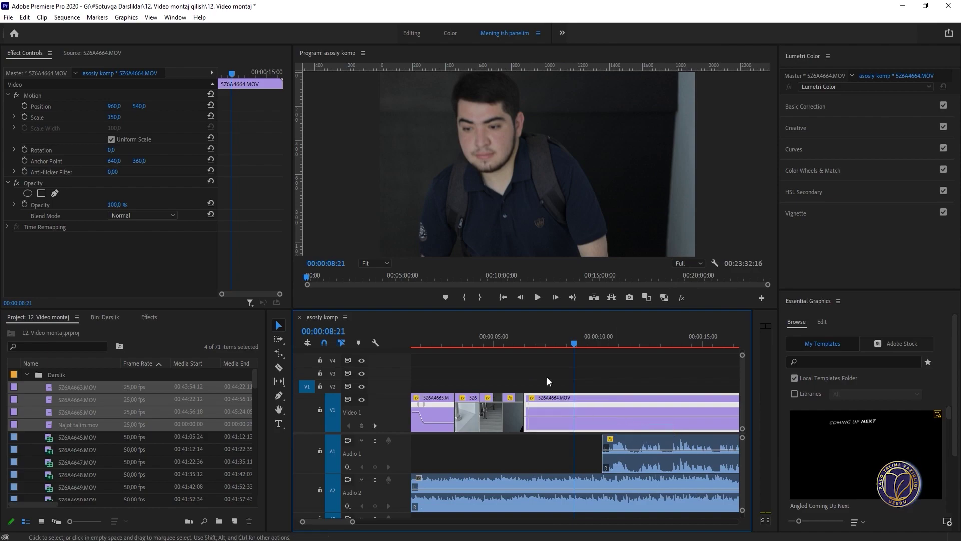
Step: Add speed keyframes at the start of the last SZ6A4664.MOV clip and at 00:00:08:22, and raise the speed between them
key(=)
click(492, 338)
key(=)
click(537, 340)
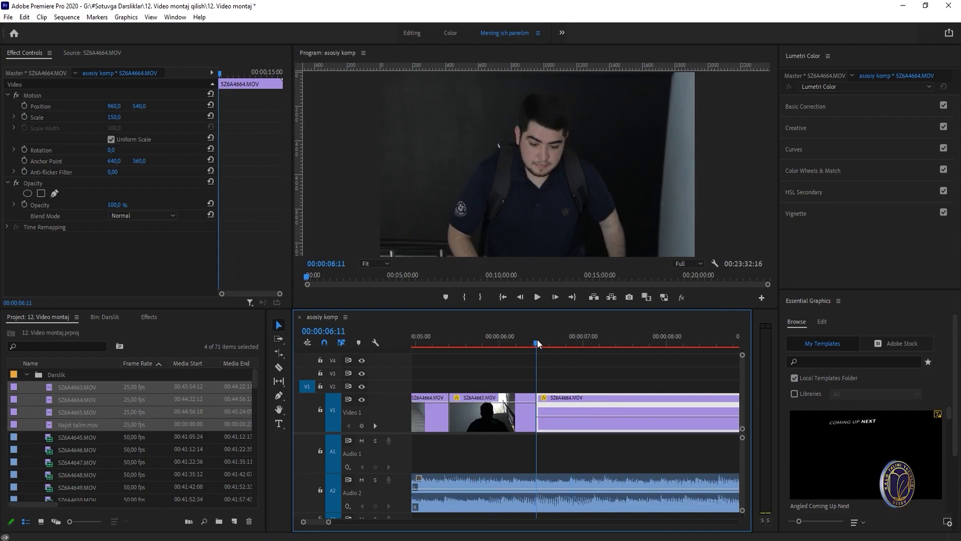
key(space)
key(space)
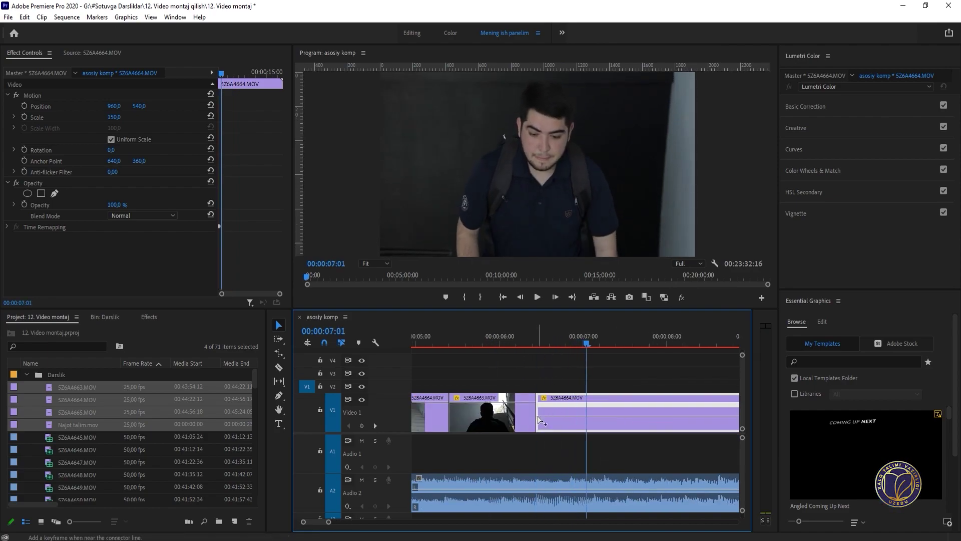
key(minus)
drag(584, 338, 659, 347)
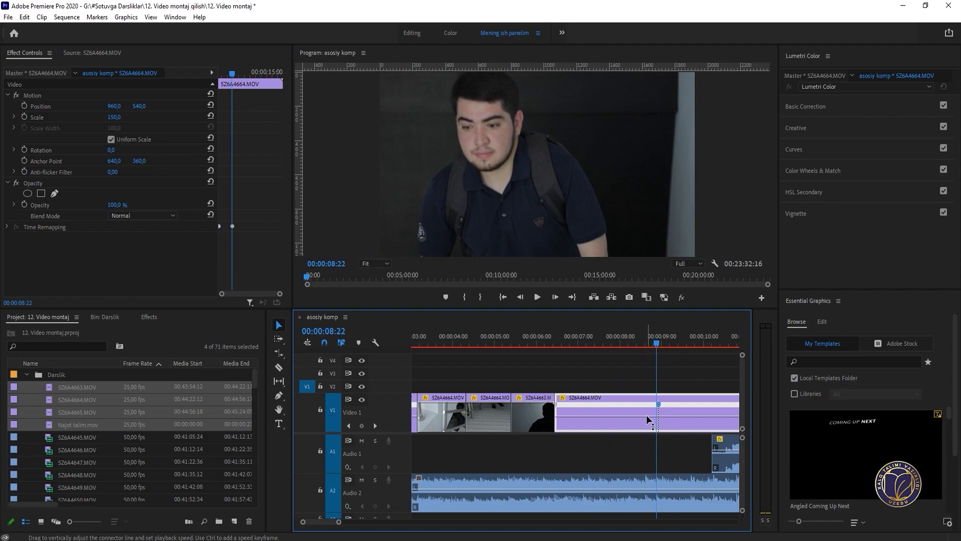
drag(647, 415, 647, 403)
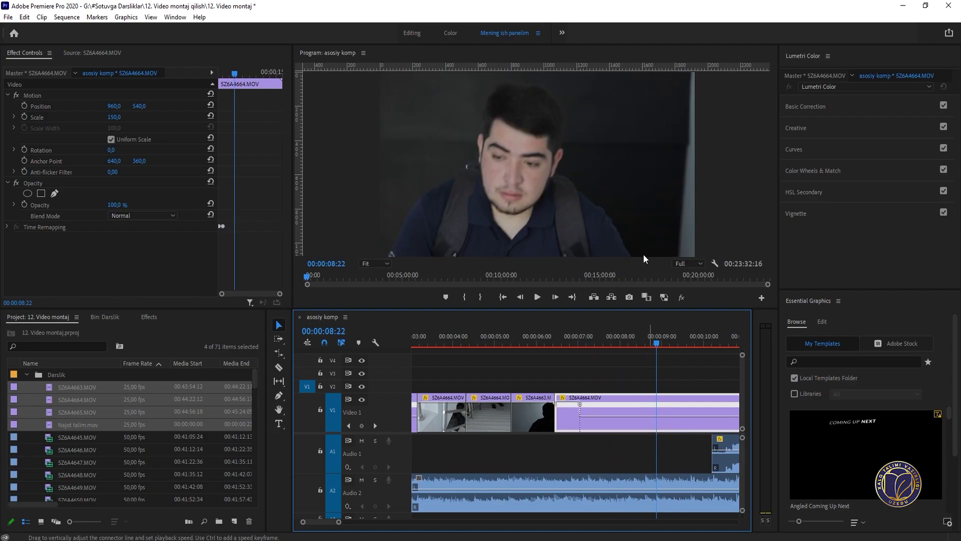
Step: Play back the sped-up section and spread its closing speed keyframe into a gradual ramp around 00:00:07:00
click(557, 345)
key(space)
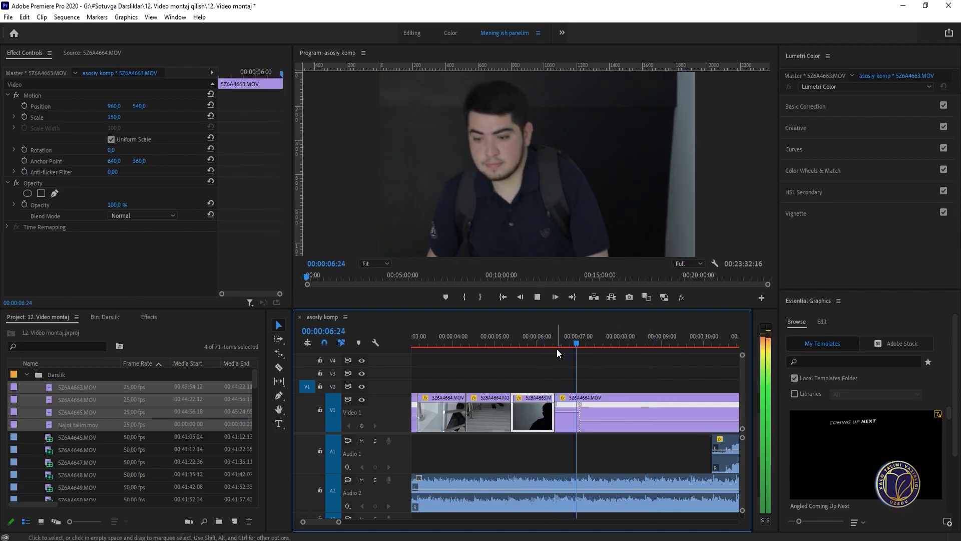
key(space)
click(558, 341)
key(space)
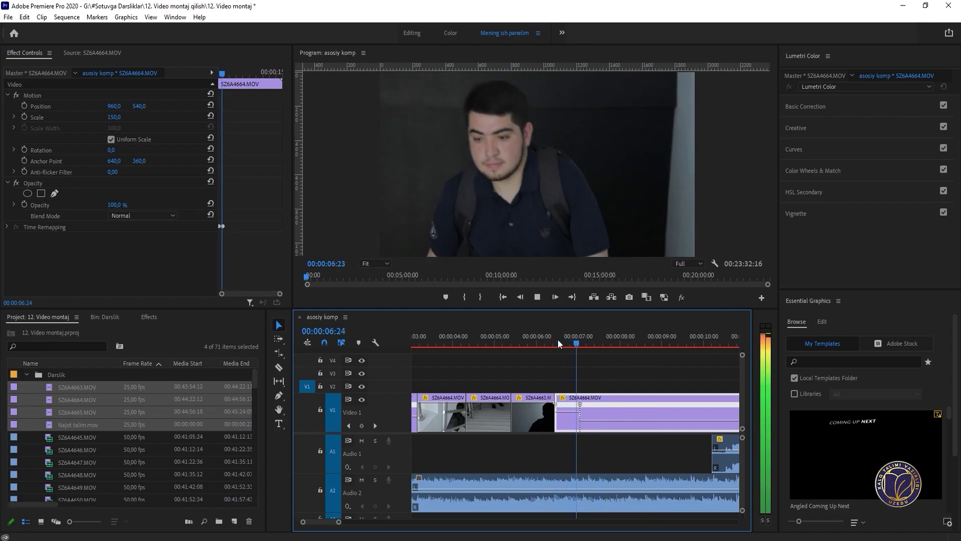
click(578, 344)
key(equal)
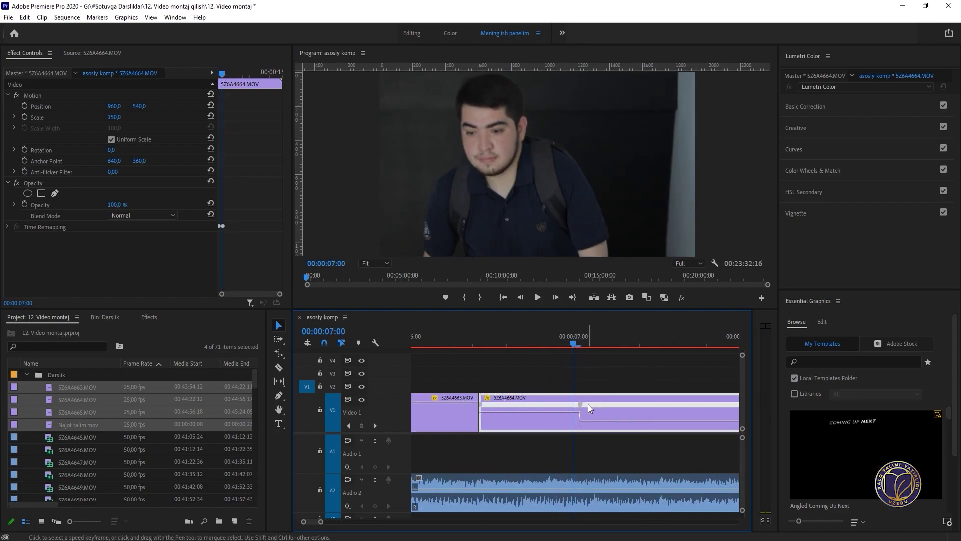
mouse_move(582, 406)
mouse_down()
mouse_move(619, 404)
mouse_move(568, 403)
mouse_up()
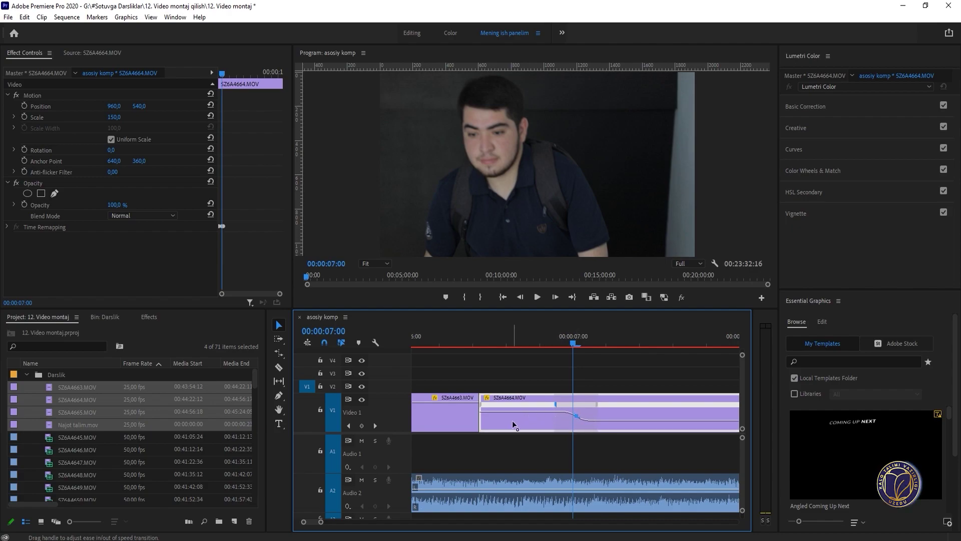
Step: Play back the slowed section of the last SZ6A4664.MOV clip on V1 and cut the clip at 00:00:07:14
key(space)
click(482, 339)
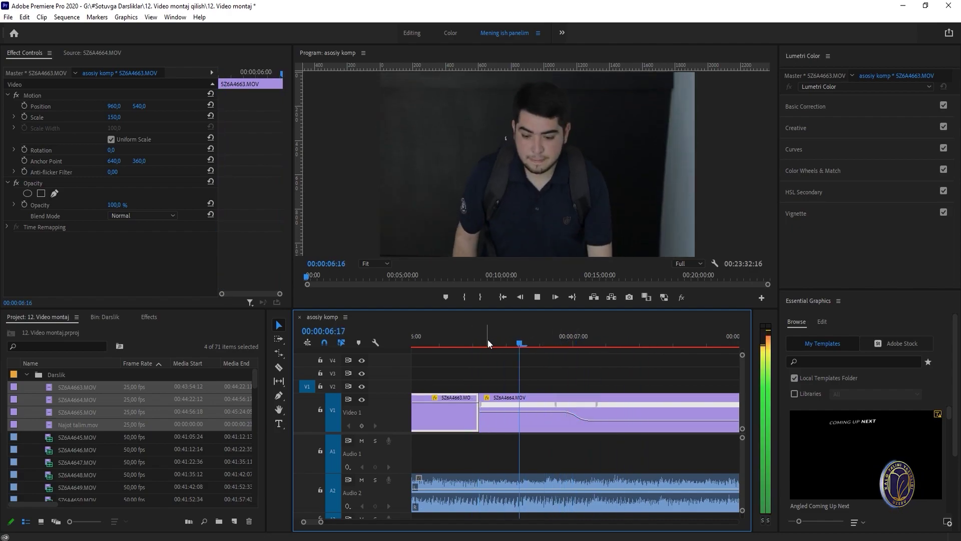
click(461, 334)
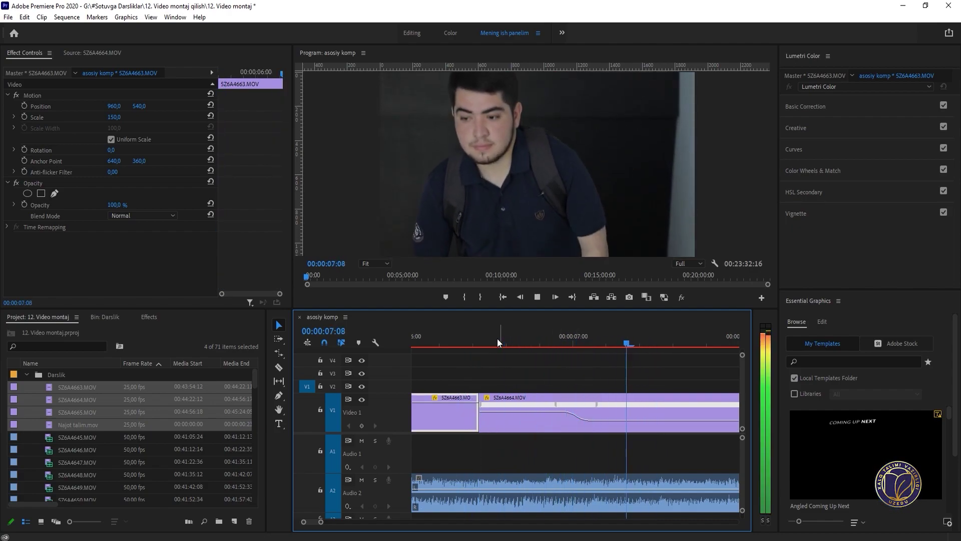
key(space)
click(494, 332)
key(space)
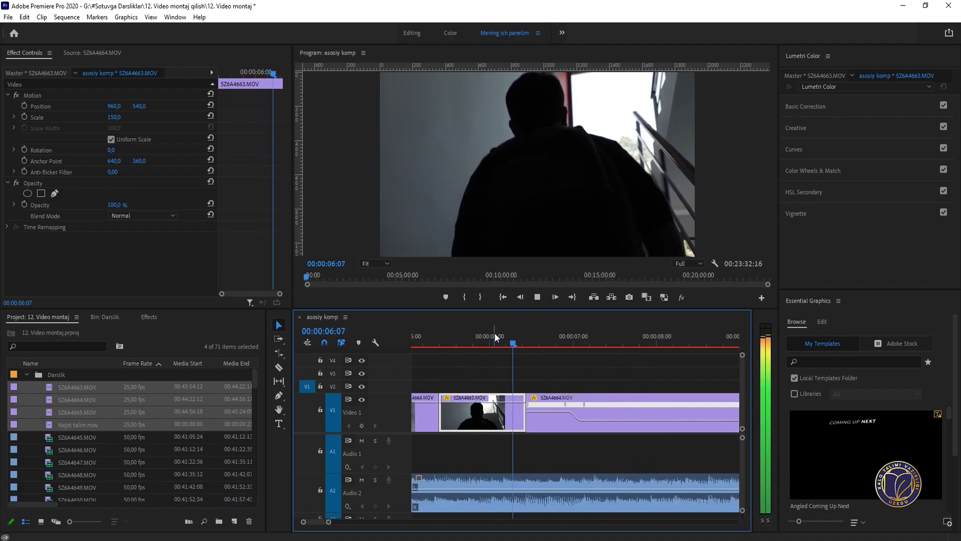
key(space)
key(c)
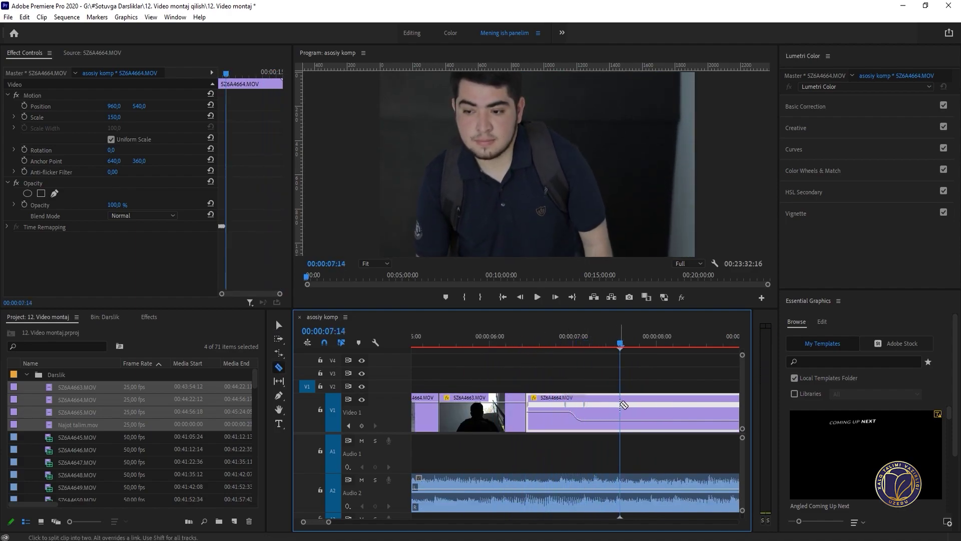
click(621, 412)
Step: Play back the cut and delete the SZ6A4664.MOV piece after 00:00:07:14 from V1
key(grave)
key(grave)
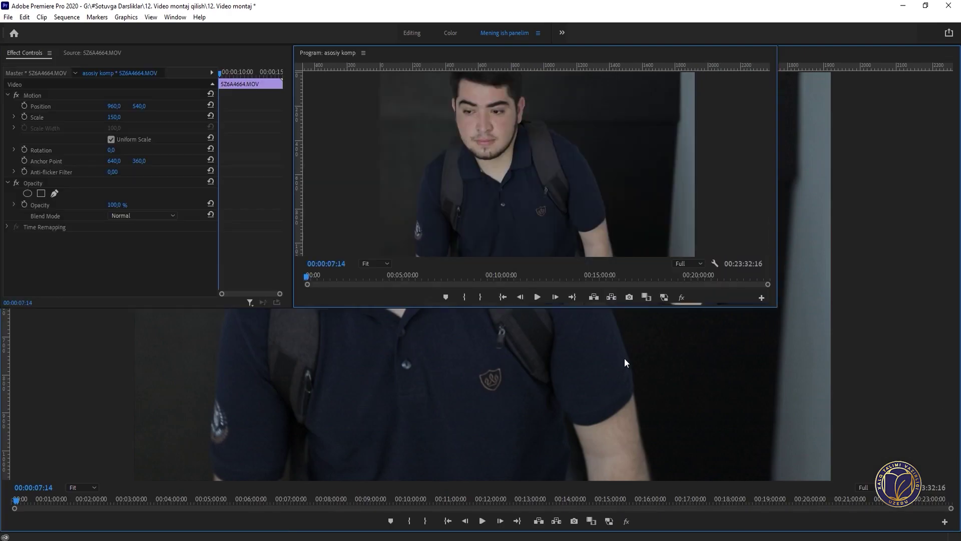
drag(609, 335, 495, 346)
key(space)
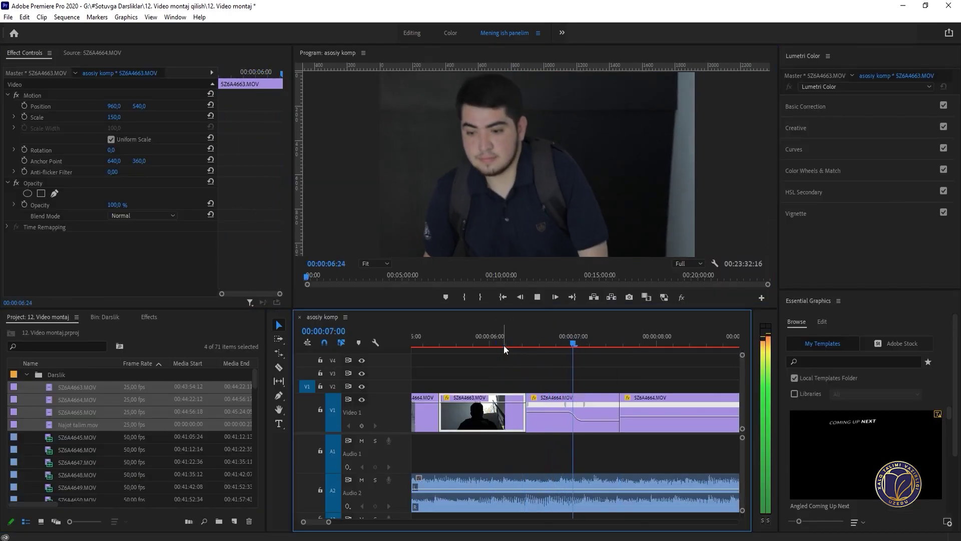
key(minus)
key(minus)
key(space)
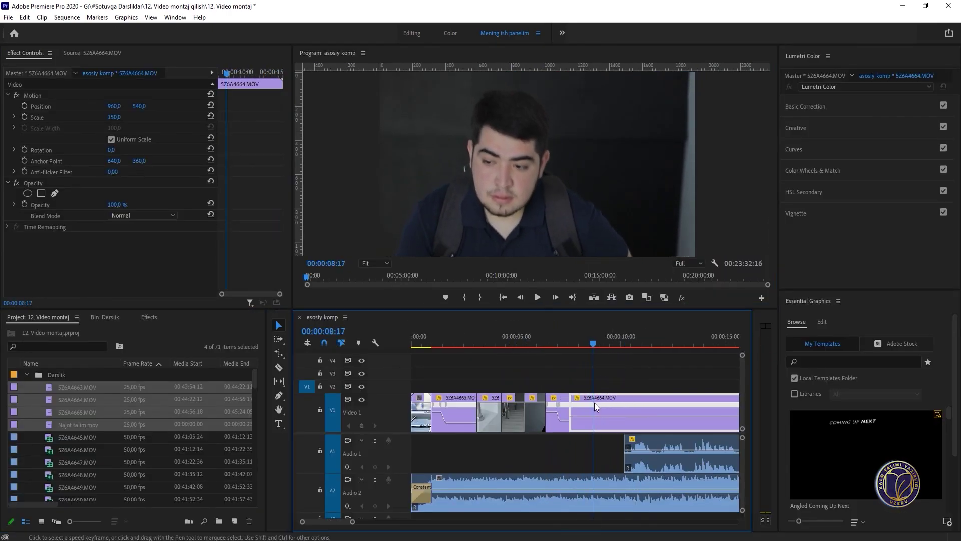
key(Delete)
Step: Play back the assembled V1 clips from the start of the sequence
key(minus)
drag(502, 344, 450, 332)
key(equal)
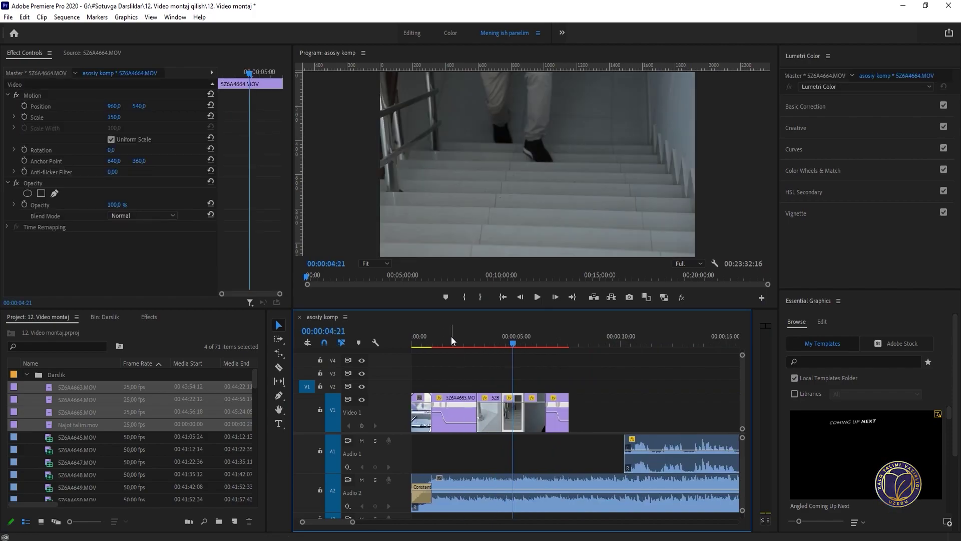
key(Home)
key(space)
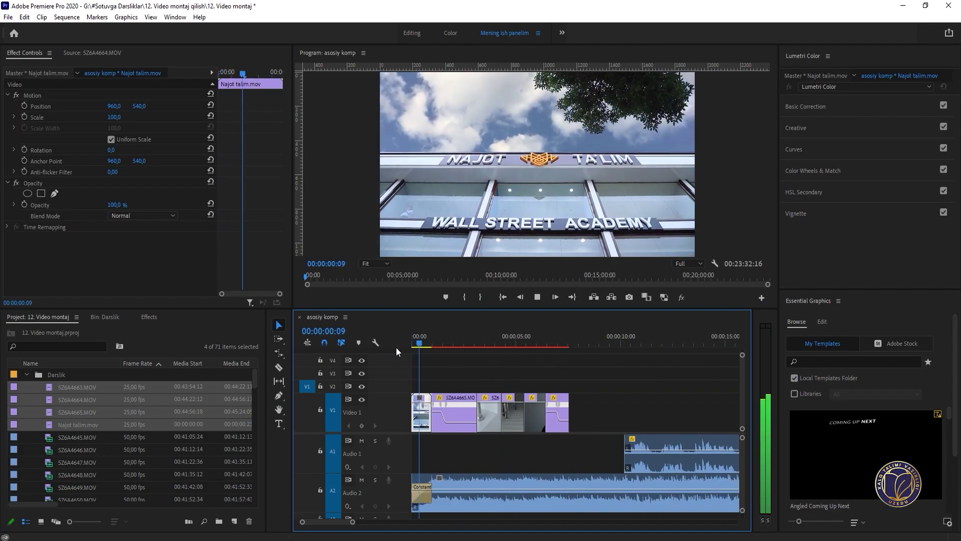
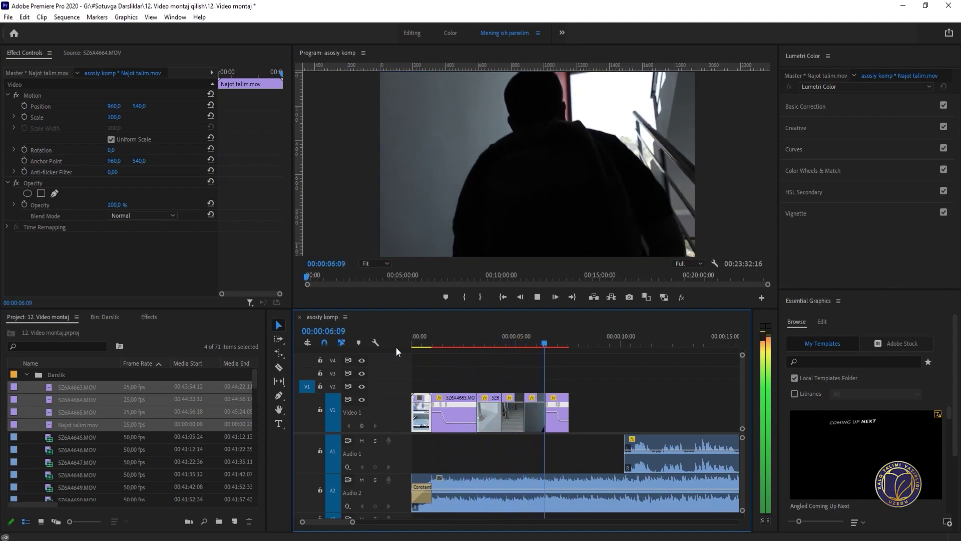
key(minus)
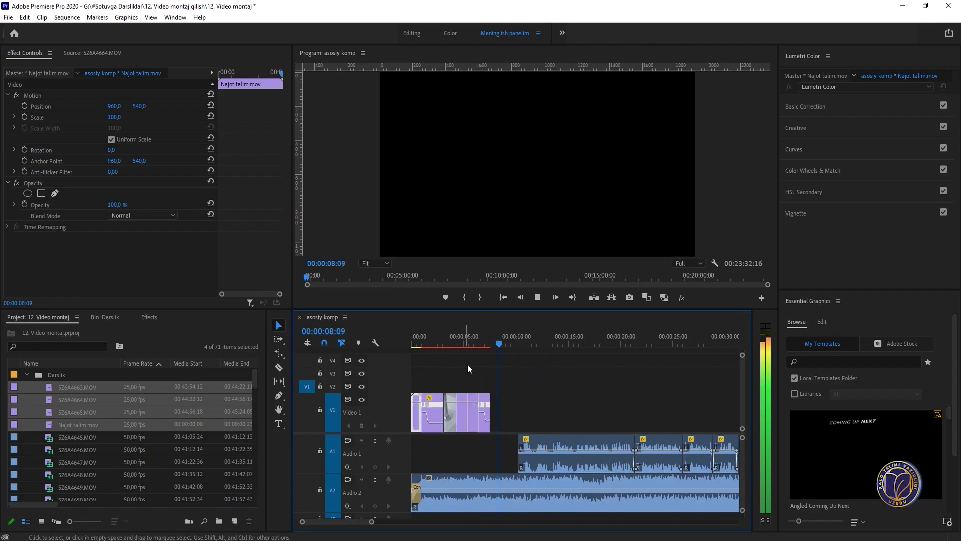
Step: Try extending the end of the last SZ6A4664.MOV clip on V1 to about 00:00:08:12 and play it back
click(492, 339)
key(equal)
key(equal)
key(equal)
drag(578, 412, 656, 412)
click(481, 340)
key(space)
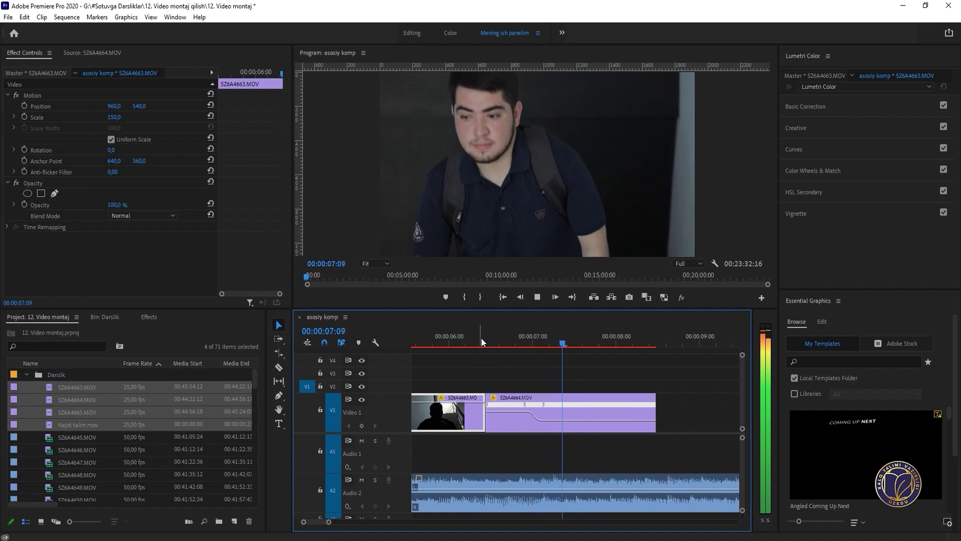
key(space)
key(minus)
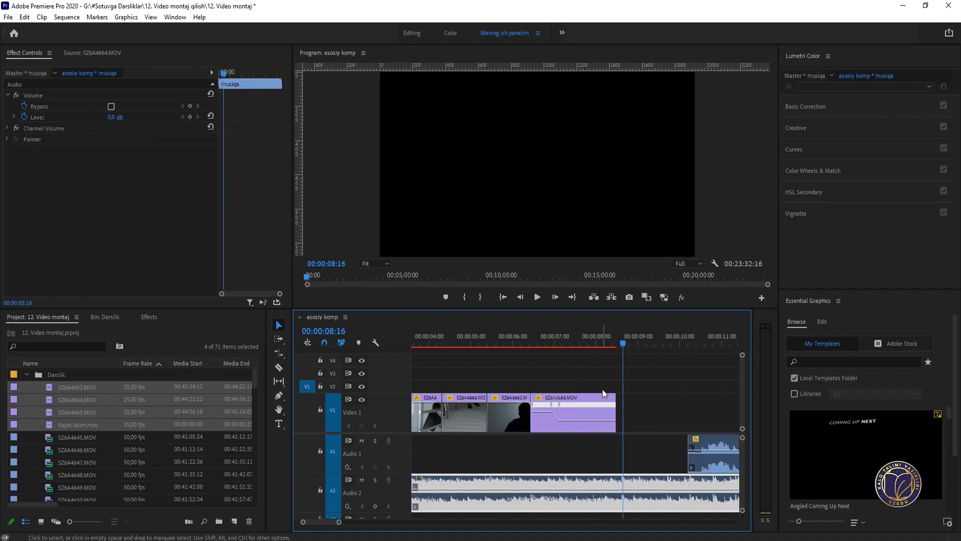
Step: Play back the transition from SZ6A4663.MOV into the last SZ6A4664.MOV clip
click(510, 341)
key(space)
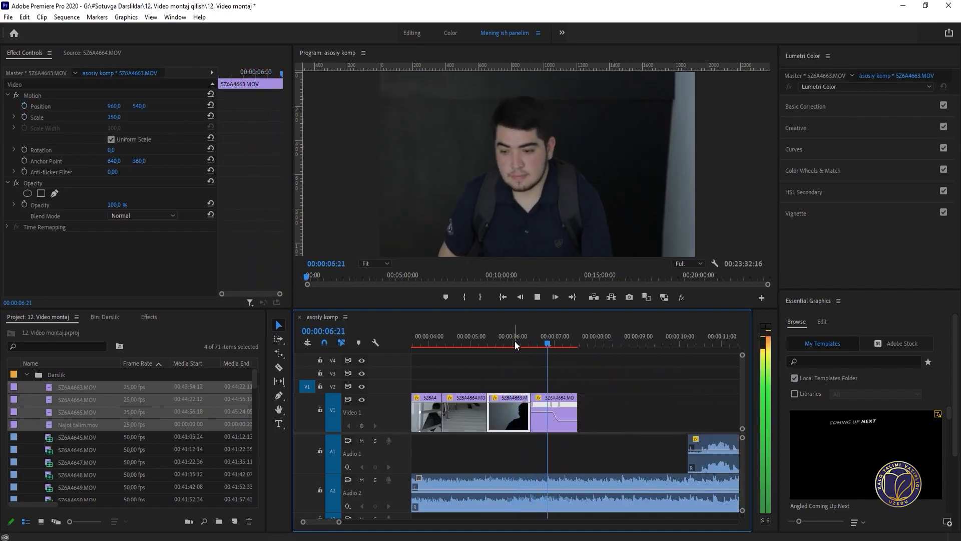
key(minus)
key(minus)
key(space)
Step: Examine the unused clips further along V1, including SZ6A4667.MOV and SZ6A4668.MOV, for the next shot
key(minus)
key(minus)
key(minus)
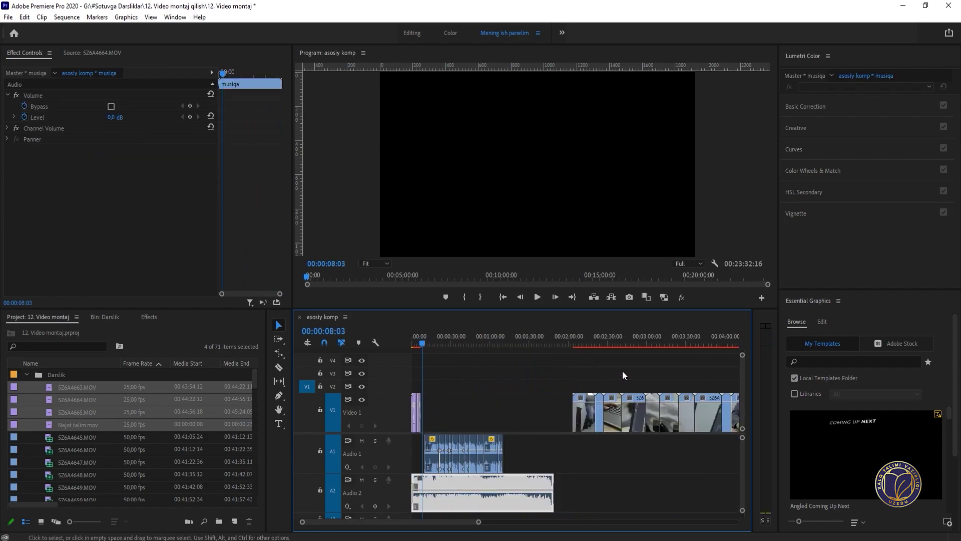
click(598, 341)
key(equal)
key(equal)
key(equal)
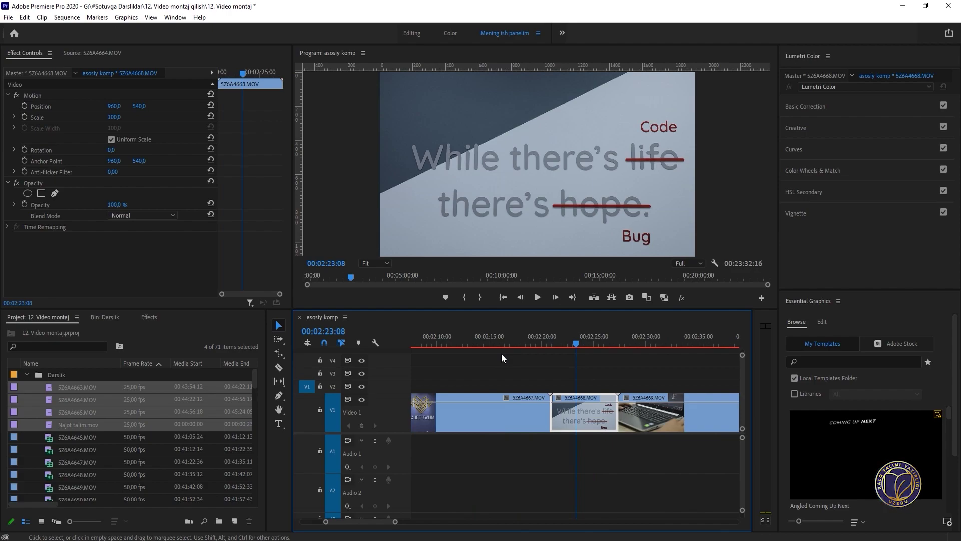
key(minus)
key(minus)
key(minus)
key(minus)
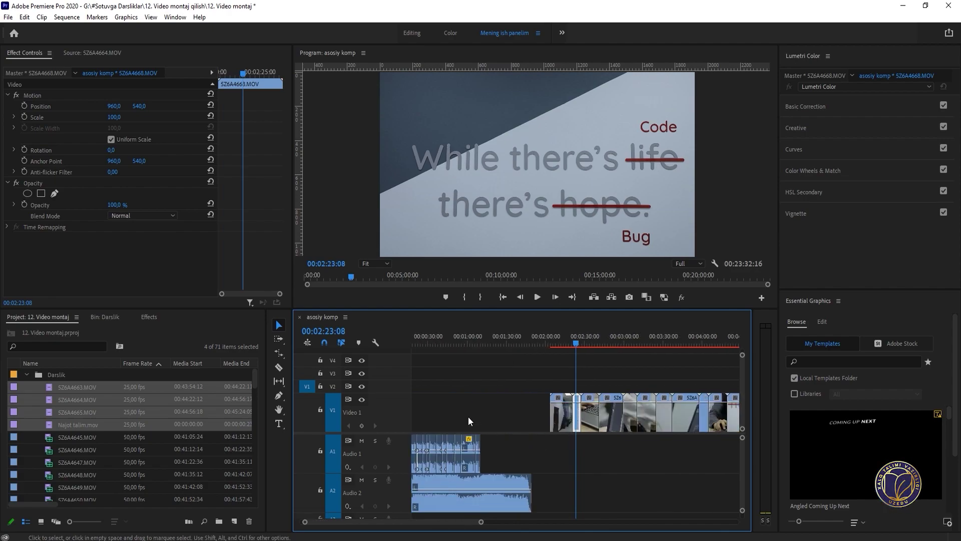
key(equal)
key(equal)
key(equal)
drag(521, 339, 492, 353)
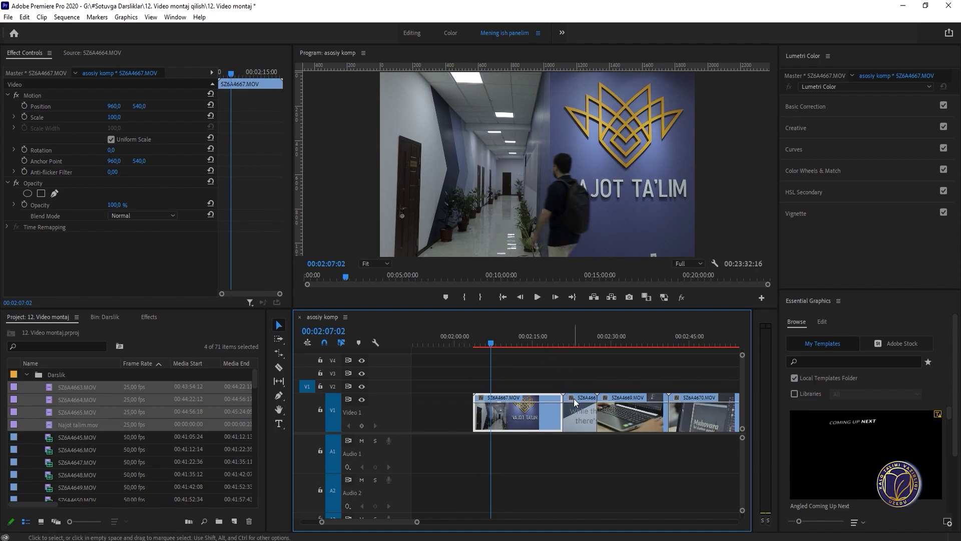
Step: Place SZ6A4668.MOV on V1 at 00:00:07:14, directly after the last SZ6A4664.MOV clip, and play back the transition
click(575, 344)
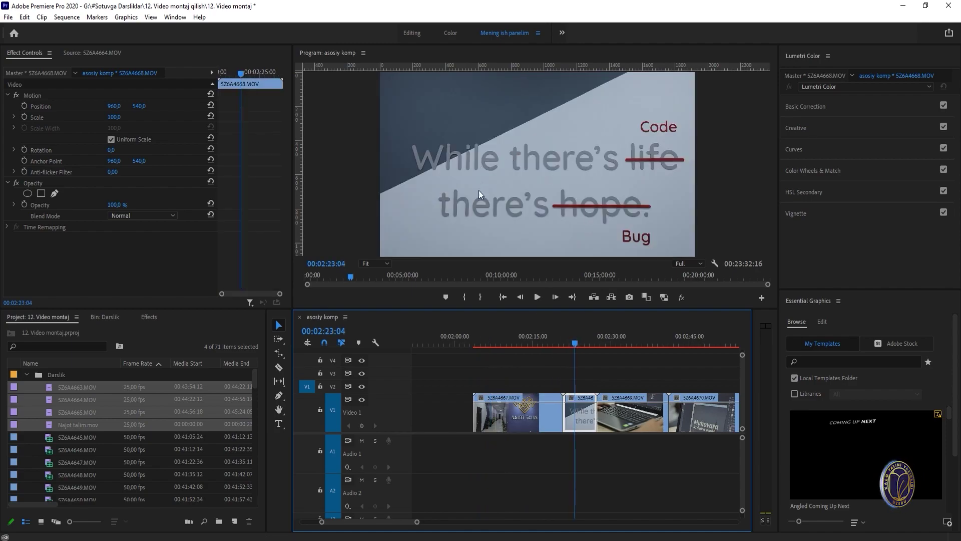
key(minus)
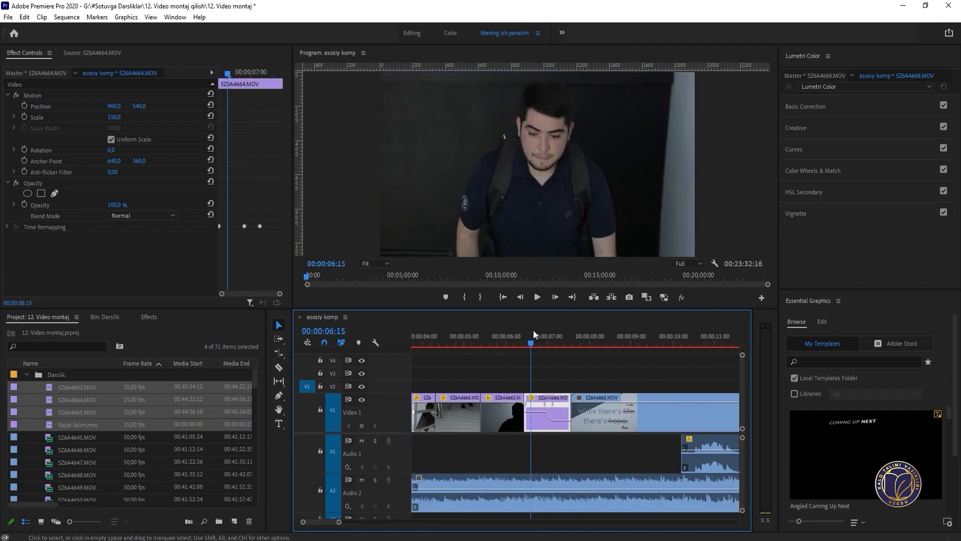
key(space)
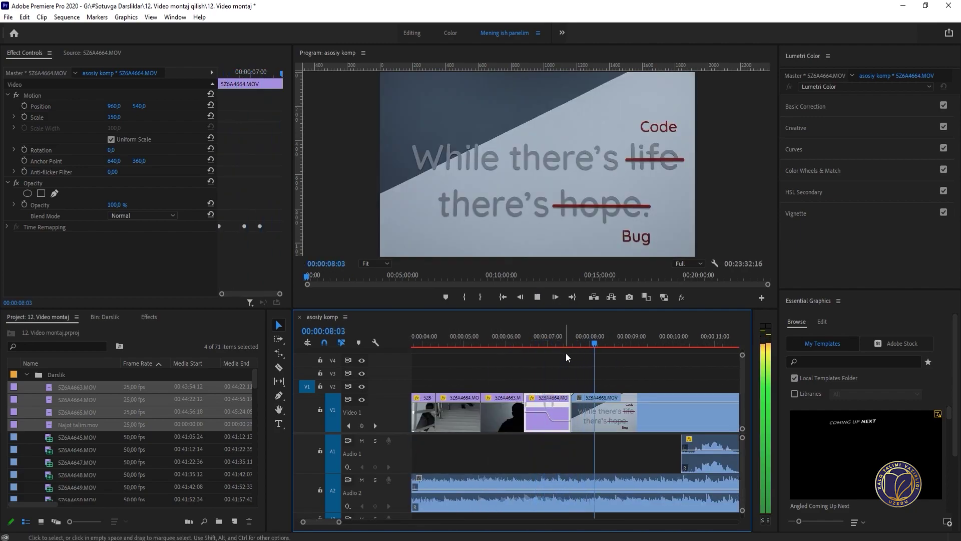
key(minus)
key(space)
click(529, 340)
key(space)
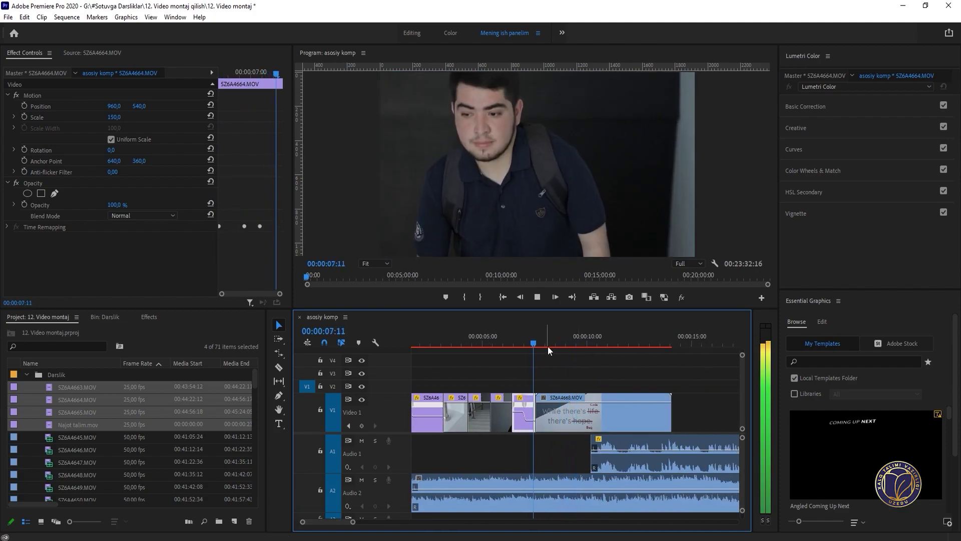
Step: Cut SZ6A4668.MOV on V1 at 00:00:08:16 and delete the piece after the cut
click(563, 403)
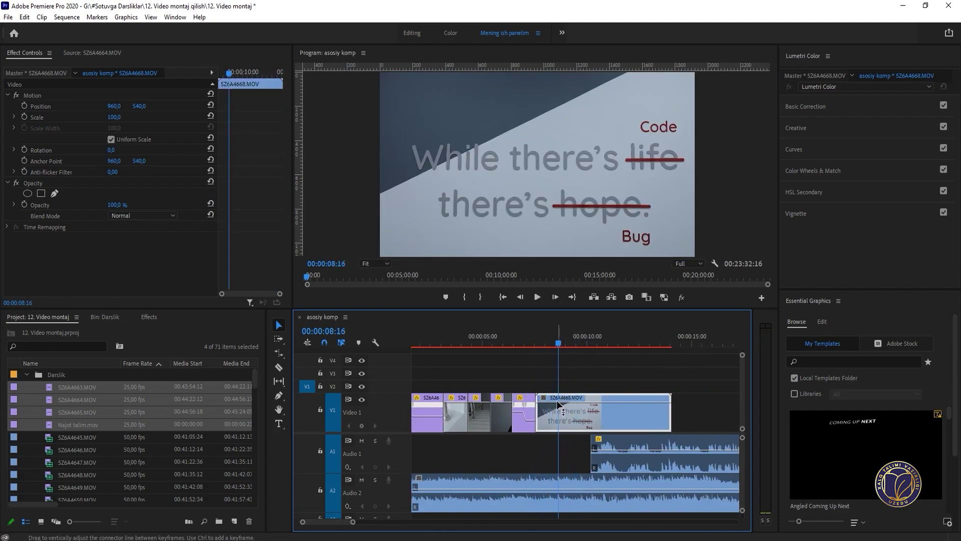
click(559, 403)
key(v)
click(574, 407)
key(Delete)
Step: Add a Scale keyframe of 100 at the start of the SZ6A4668.MOV clip, at 00:00:07:14
click(543, 344)
key(equal)
key(equal)
key(equal)
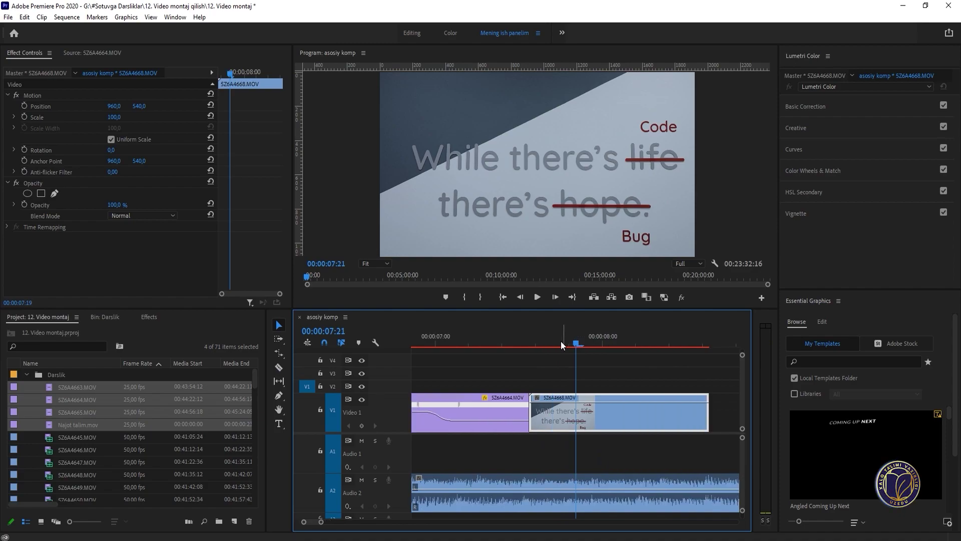
drag(561, 341, 530, 347)
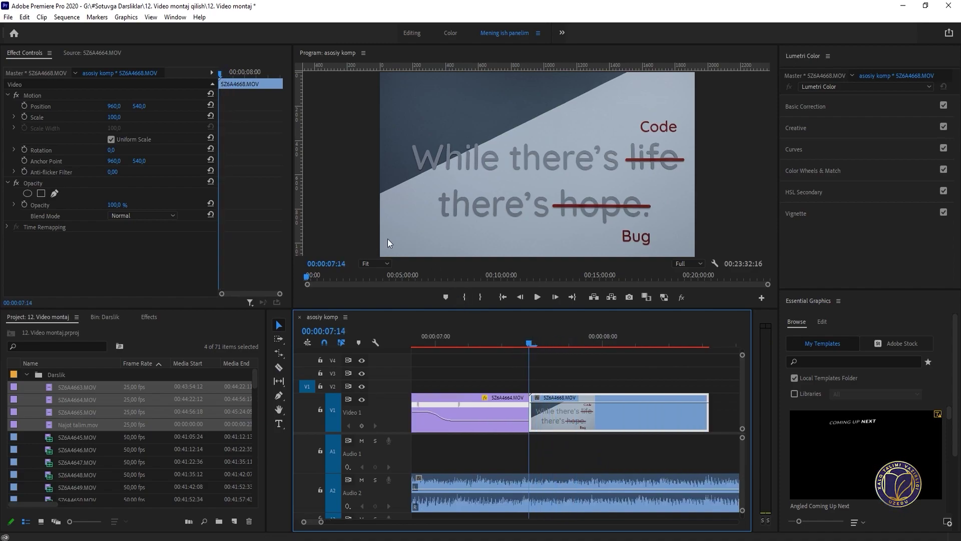
click(25, 116)
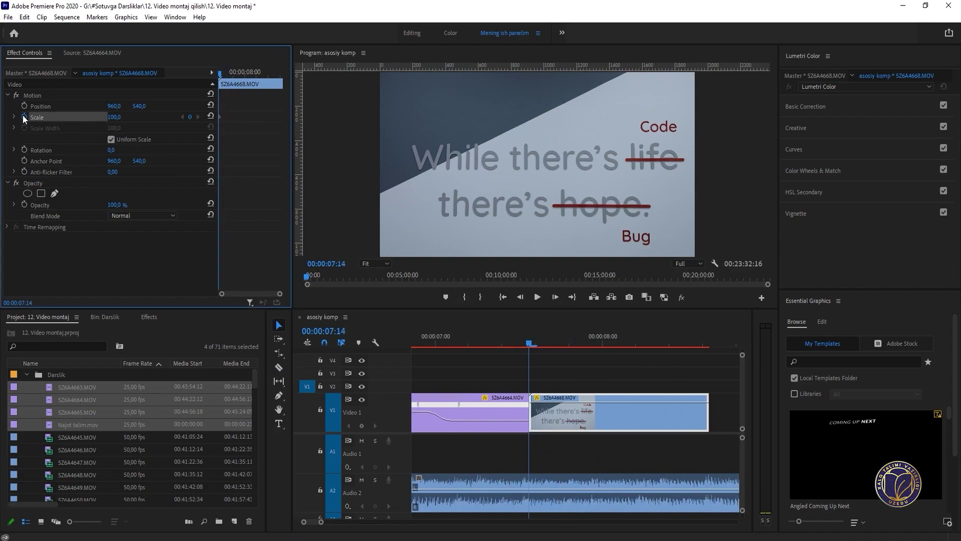
Step: Set the Scale of SZ6A4668.MOV to 105 at 00:00:08:02 and move that keyframe to the clip's end
drag(616, 344, 607, 343)
click(119, 118)
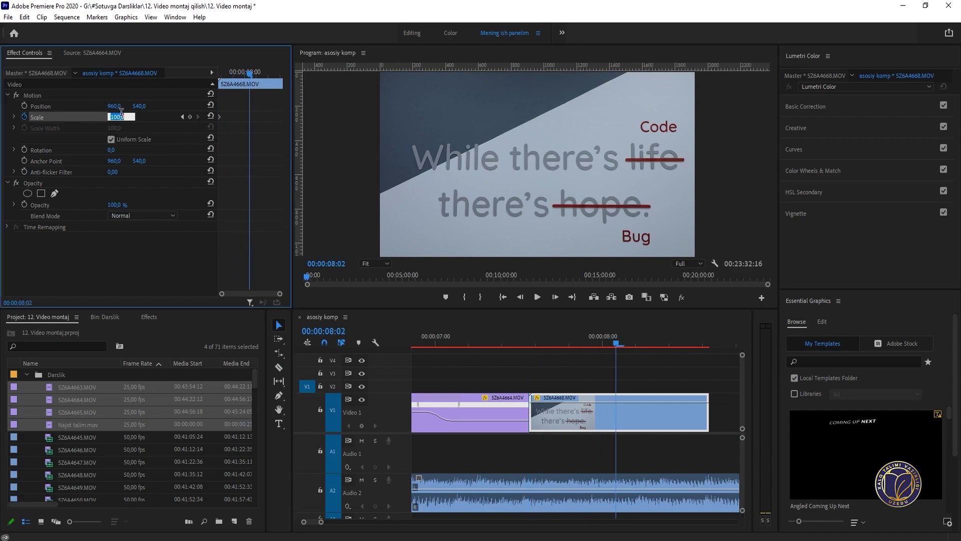
key(Return)
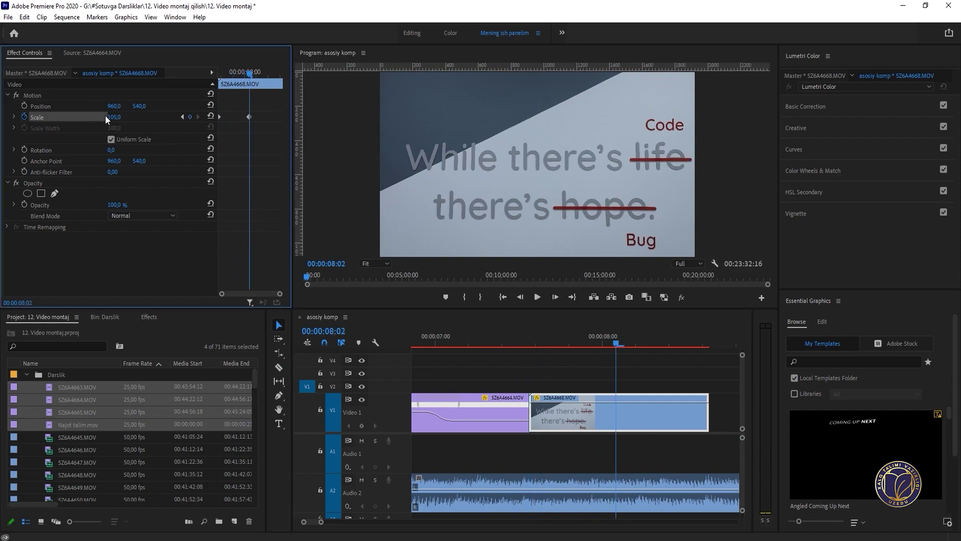
drag(248, 116, 369, 137)
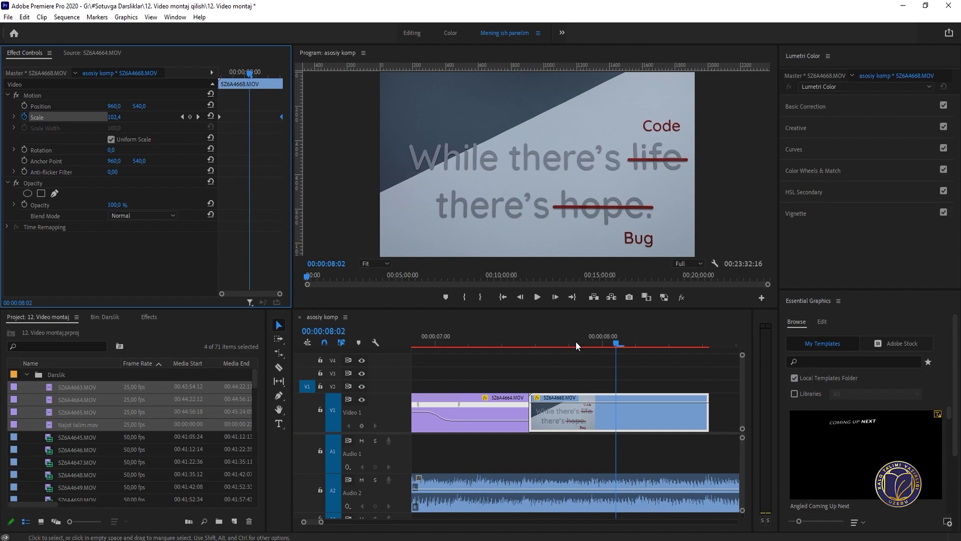
Step: Play back the slow zoom on SZ6A4668.MOV together with the preceding SZ6A4664.MOV clip
click(510, 344)
key(space)
key(minus)
key(minus)
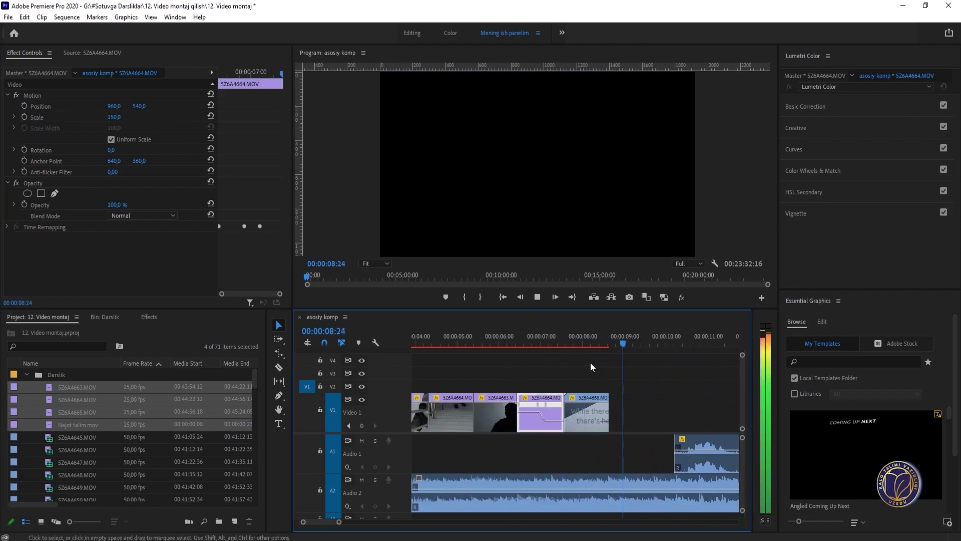
click(535, 344)
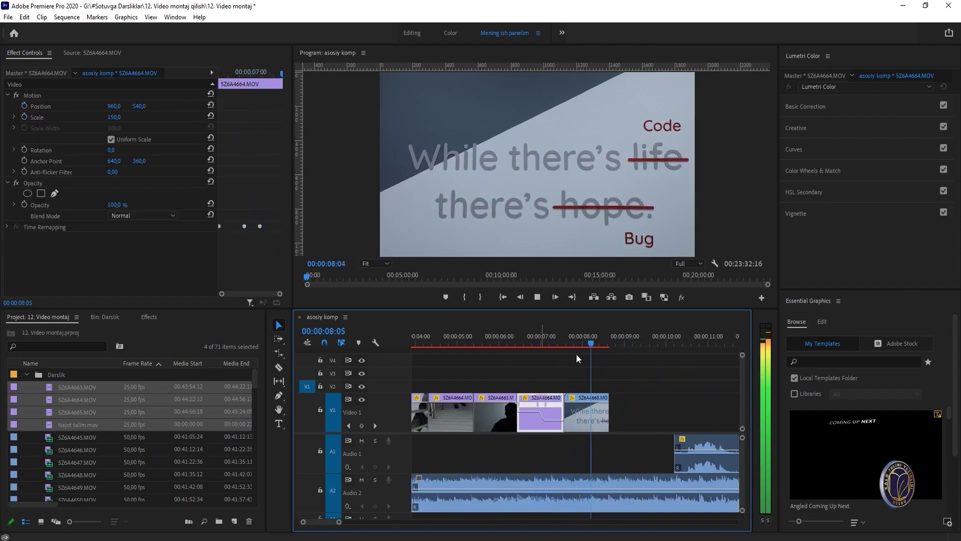
Step: Move all the voice-over clips on Audio 1 earlier so they begin just after the start of the SZ6A4668.MOV clip
key(minus)
key(minus)
key(minus)
key(space)
key(equal)
key(equal)
key(minus)
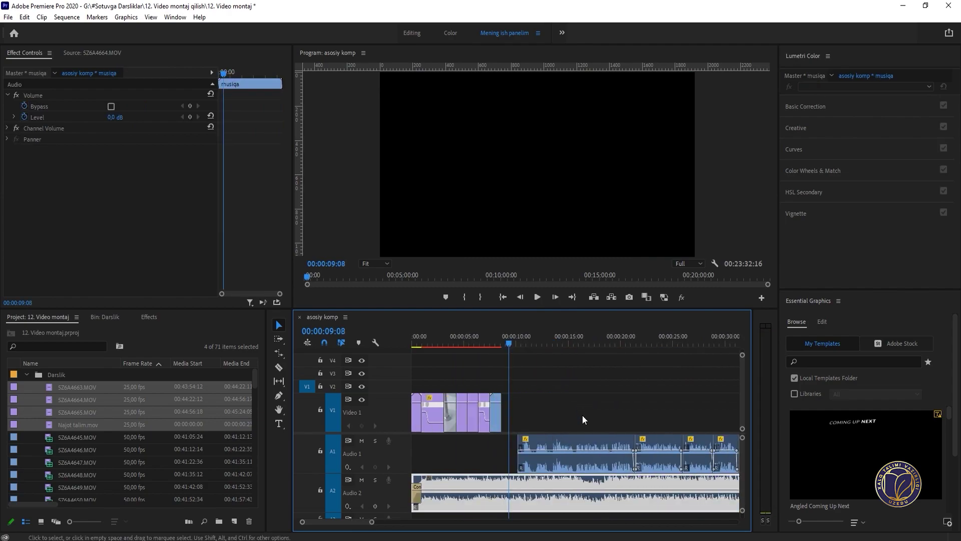
key(minus)
key(minus)
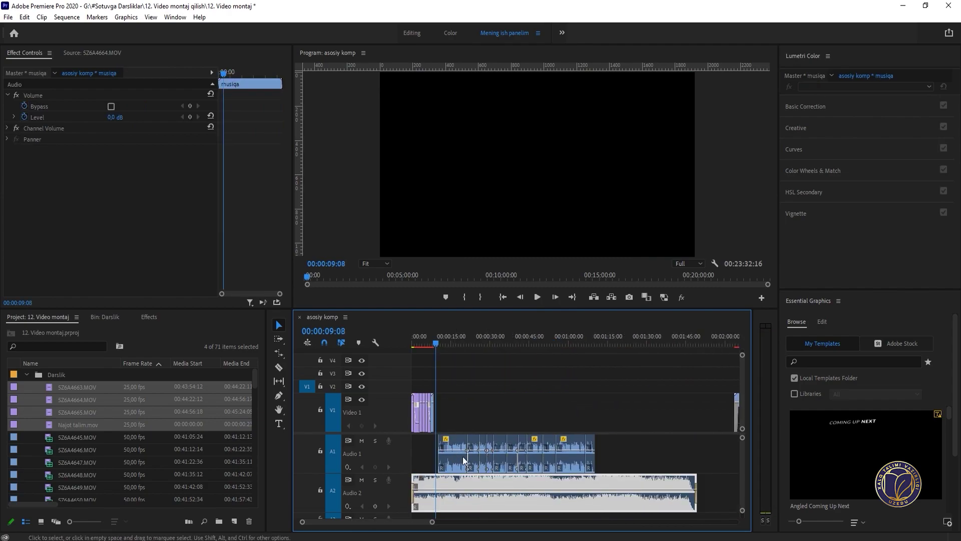
drag(621, 456, 436, 434)
key(equal)
key(equal)
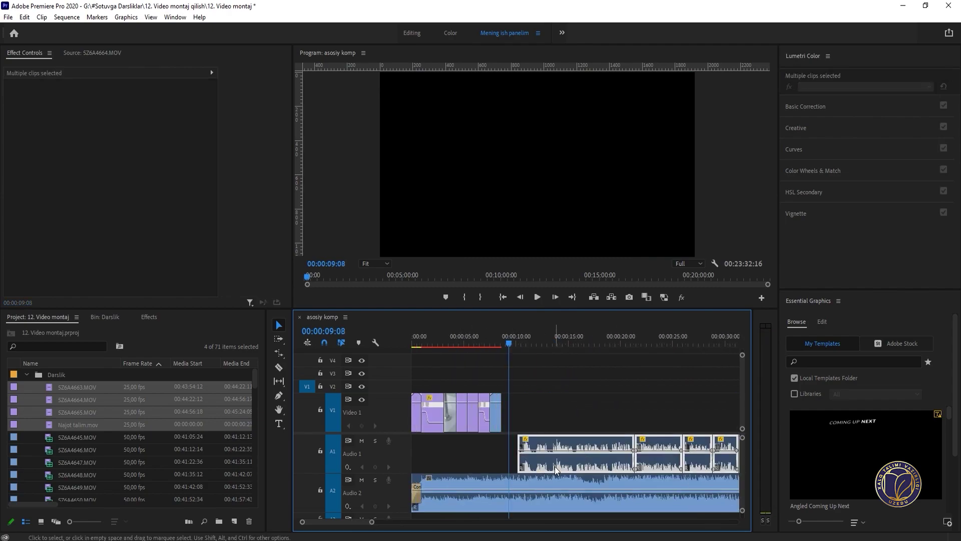
drag(555, 467, 528, 469)
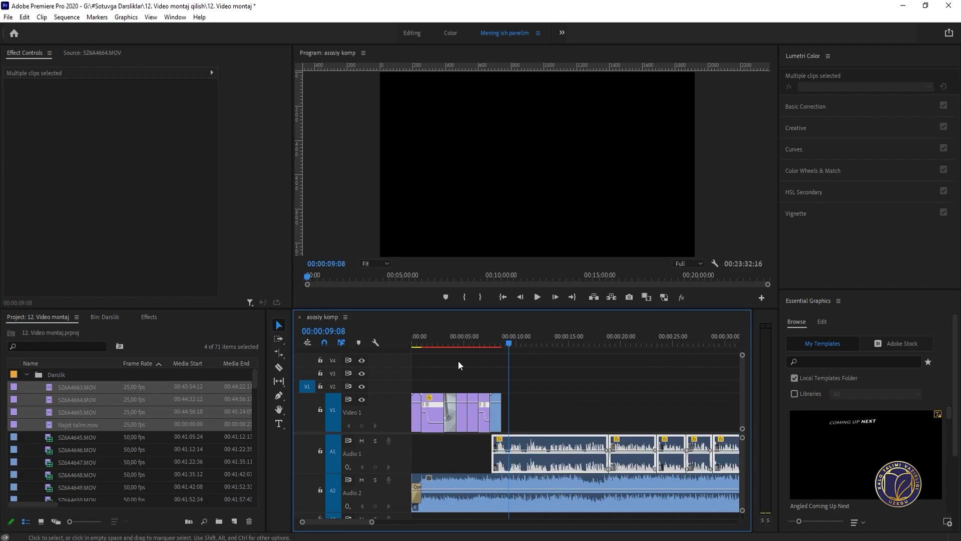
Step: Add two volume keyframes to the Audio 2 music clip from about 00:00:07:01 and lower the second to about -23.6 dB
key(equal)
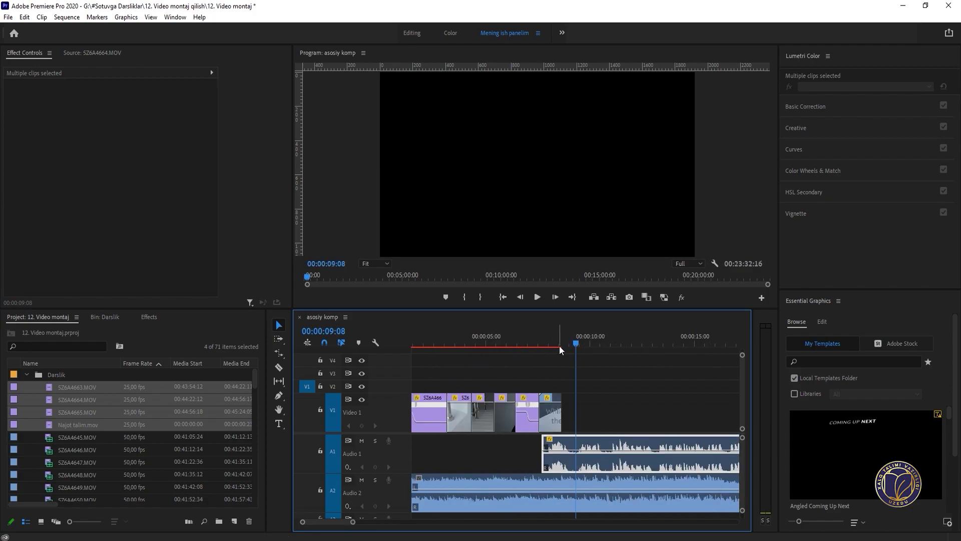
click(528, 338)
click(526, 416)
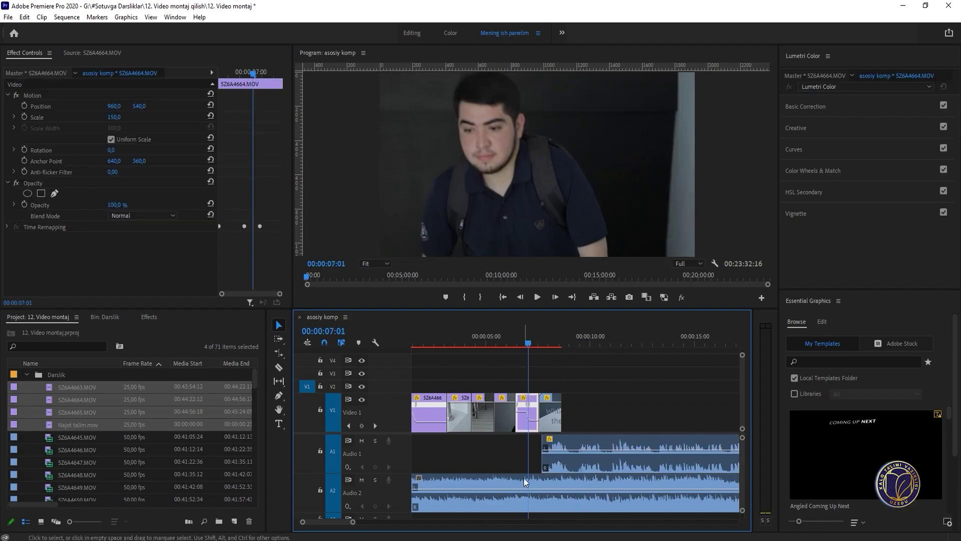
key(minus)
key(minus)
key(minus)
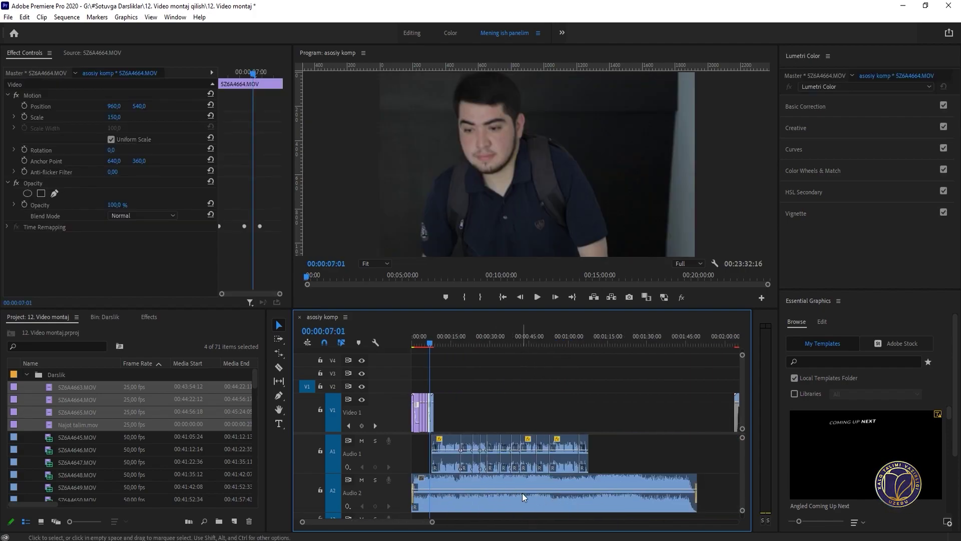
key(equal)
key(equal)
key(equal)
click(563, 492)
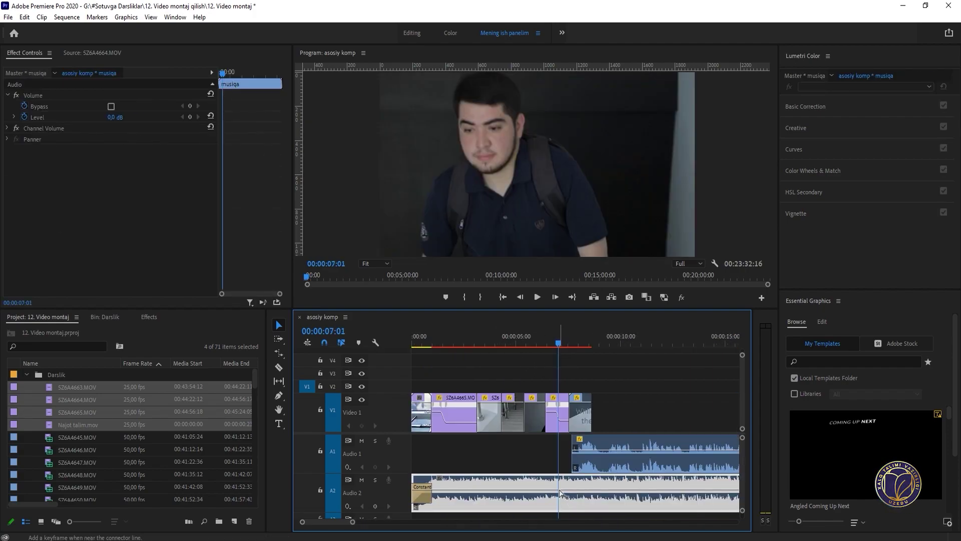
ctrl+click(559, 490)
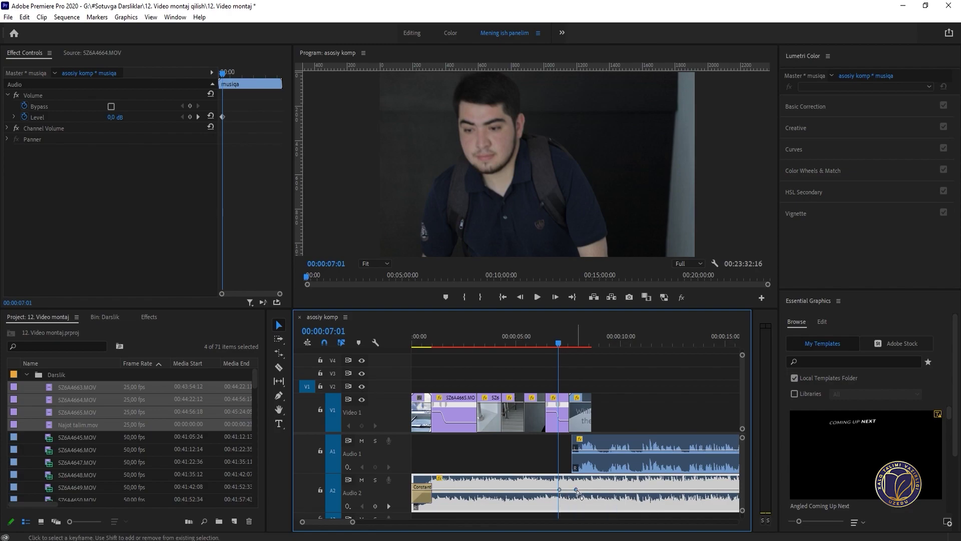
drag(576, 490, 575, 499)
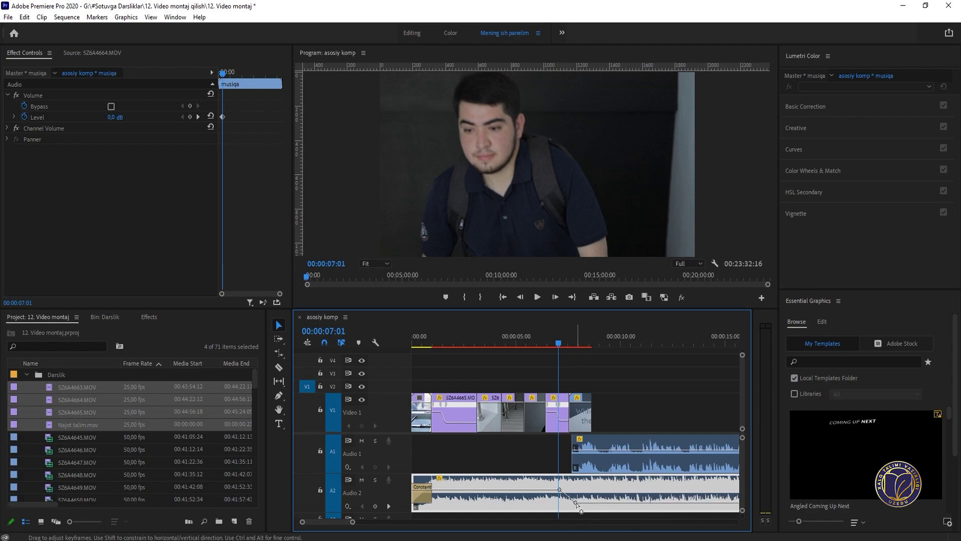
Step: Play back the music fade around 00:00:07:00 and set the lowered music level to about -15 dB
key(space)
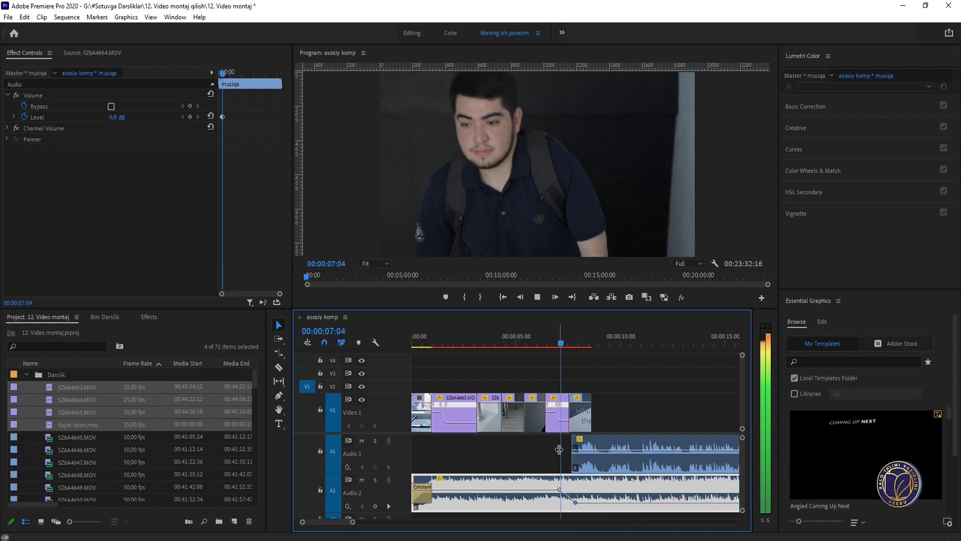
key(=)
key(space)
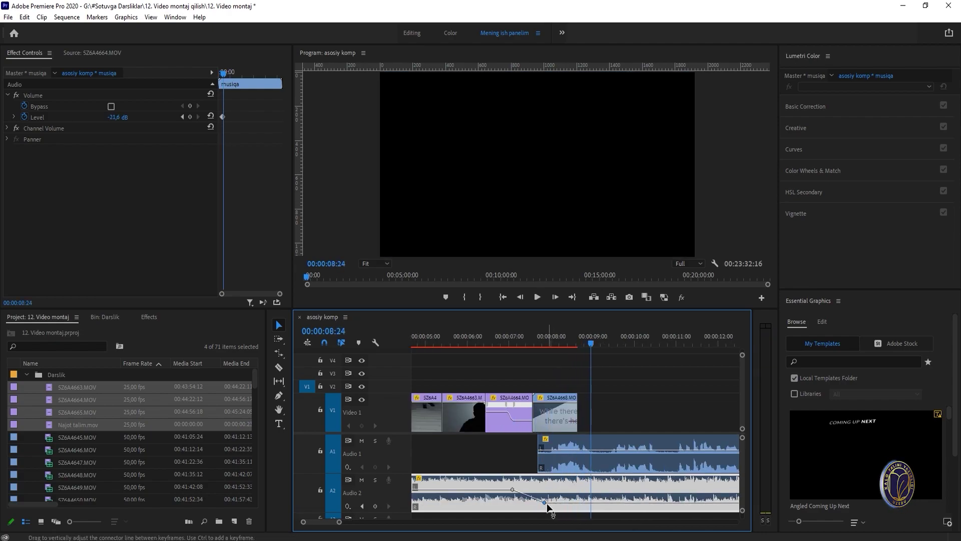
click(510, 338)
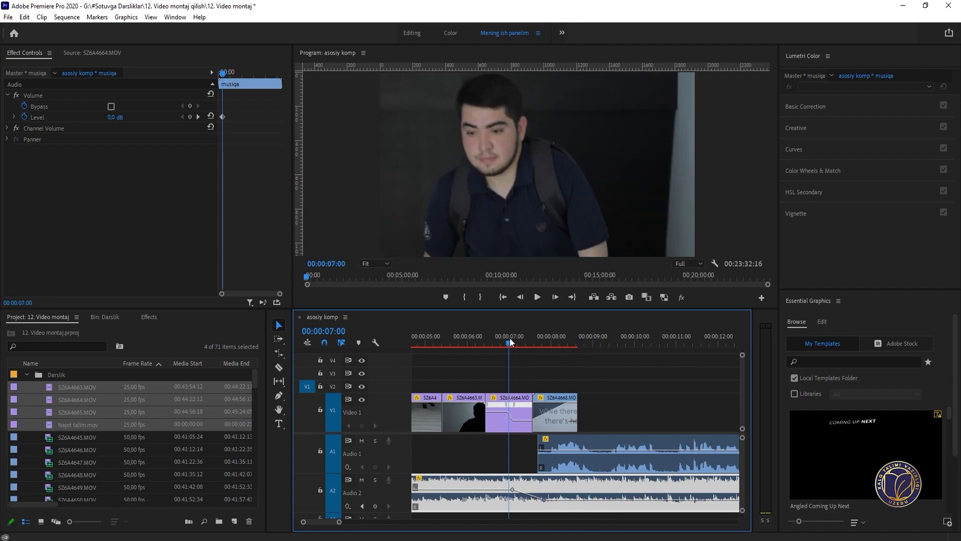
key(space)
key(minus)
key(=)
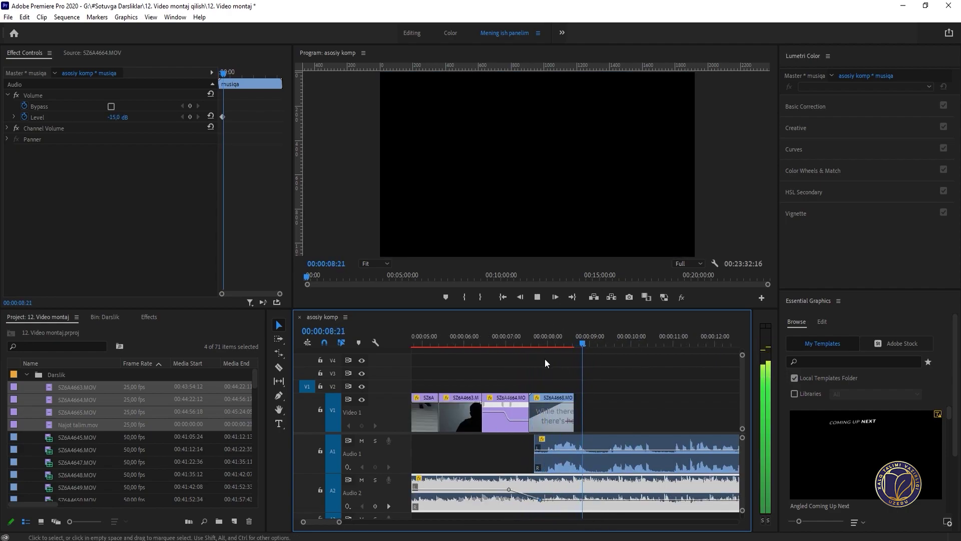
Step: Trim a fraction of a second off the start of the first voice-over clip on Audio 1 and play it back
click(542, 341)
key(=)
key(=)
drag(549, 443, 576, 443)
key(minus)
key(space)
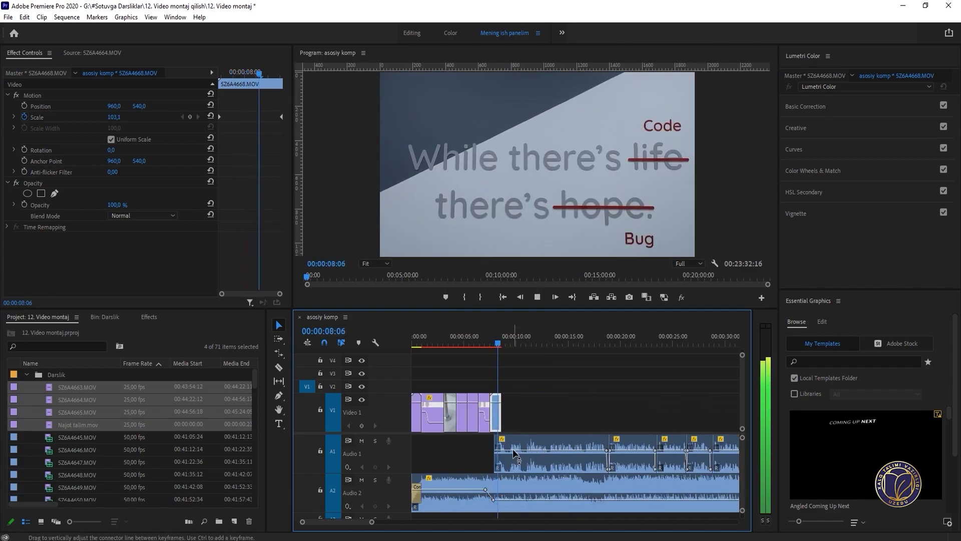
Step: Move all the voice-over clips on Audio 1 so they start at the end of the SZ6A4668.MOV clip
key(space)
click(510, 451)
key(minus)
key(minus)
drag(612, 444, 433, 455)
key(=)
key(=)
key(=)
drag(587, 465, 603, 465)
Step: Trim about 3 seconds off the start of SZ6A4667.MOV and place it directly after SZ6A4668.MOV on Video 1
key(minus)
key(minus)
key(minus)
key(minus)
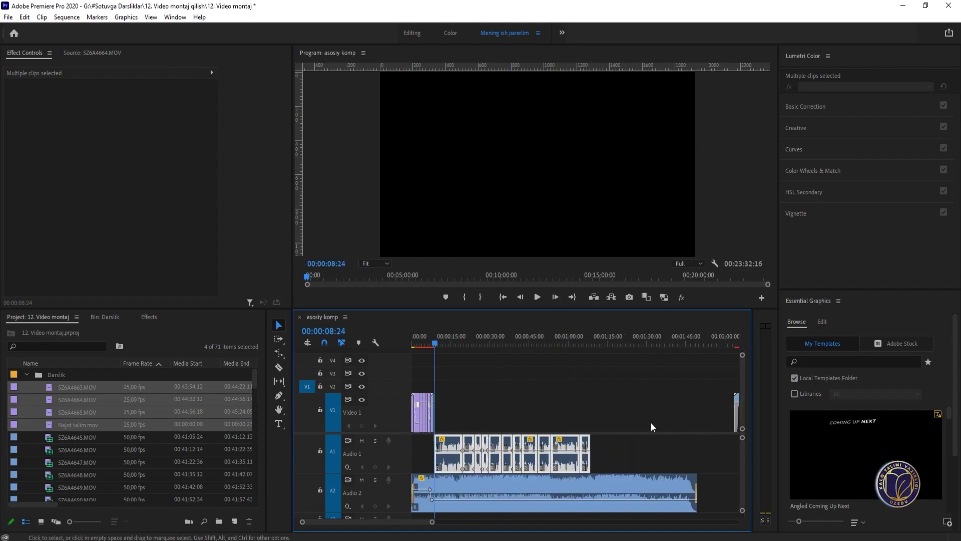
click(582, 344)
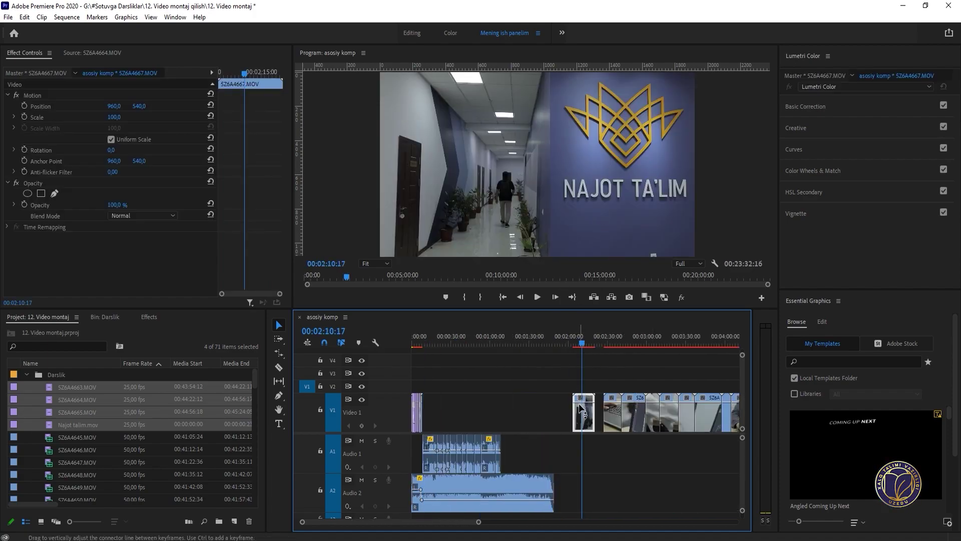
drag(580, 408, 434, 407)
click(433, 340)
key(=)
key(=)
key(=)
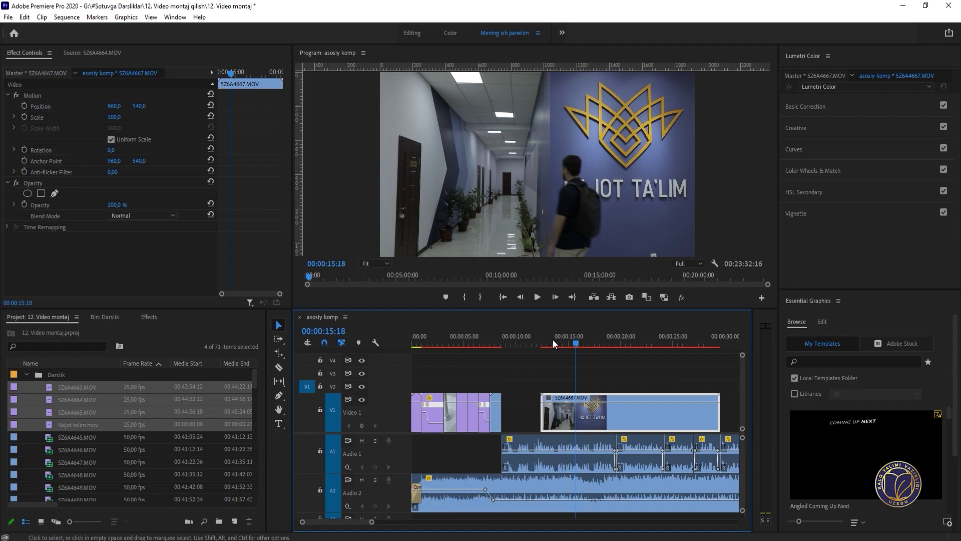
mouse_move(552, 338)
mouse_down()
mouse_move(584, 341)
mouse_move(568, 347)
mouse_up()
drag(571, 412, 523, 406)
Step: Play back the transition from SZ6A4668.MOV into SZ6A4667.MOV to check the picture, voice-over and music together
click(495, 341)
key(space)
key(=)
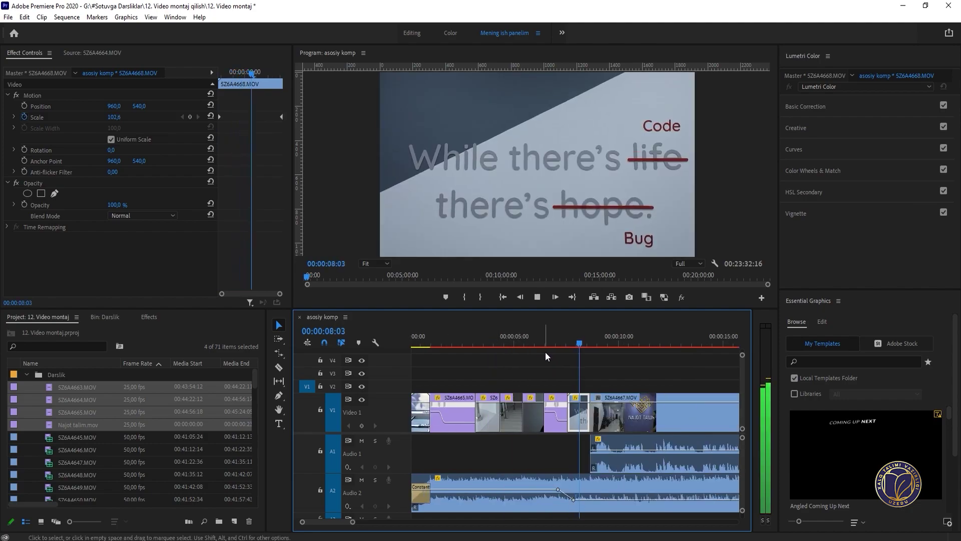
key(=)
scroll(564, 360, down, 1)
key(space)
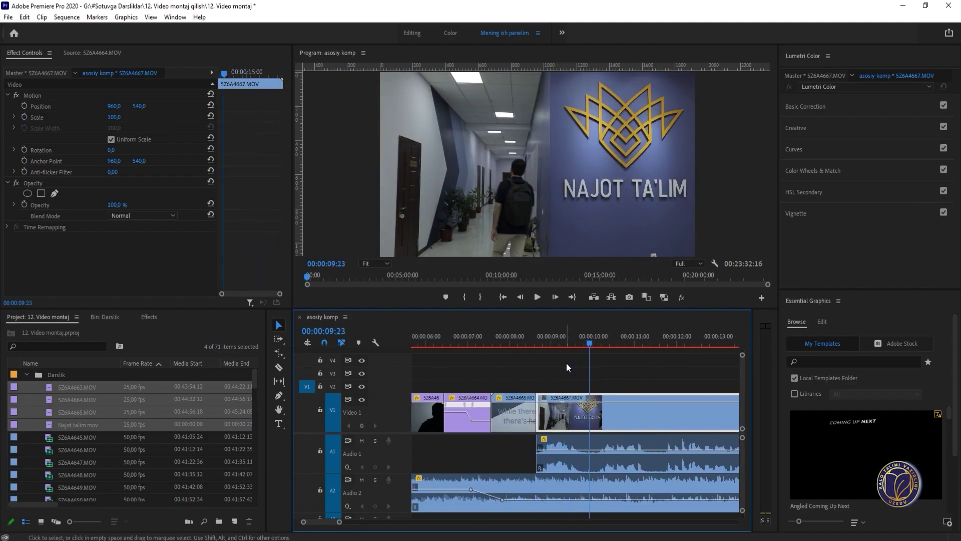
key(space)
key(minus)
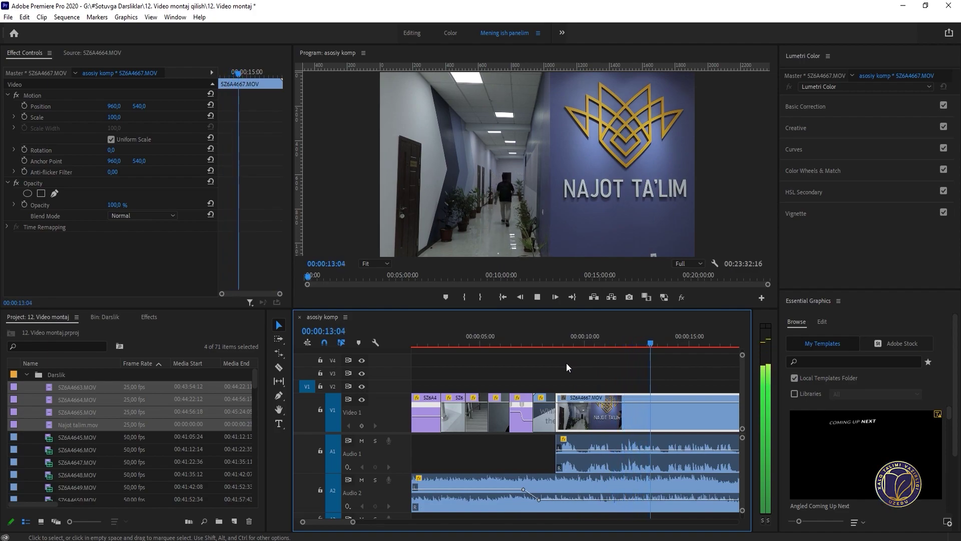
key(space)
Step: Adjust the audio gain of all the voice-over clips on Audio 1 by 5 dB and play back the result
key(backslash)
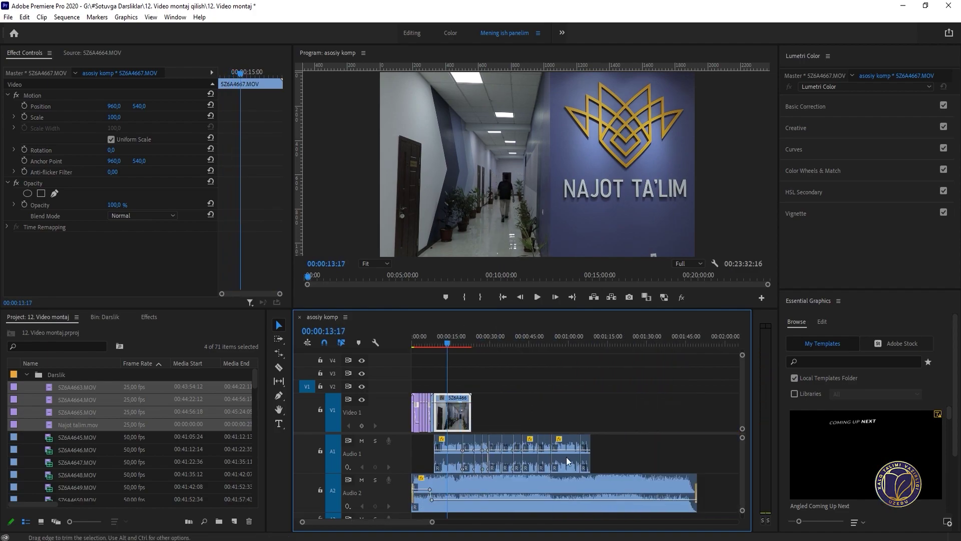
drag(591, 455, 448, 464)
right_click(447, 463)
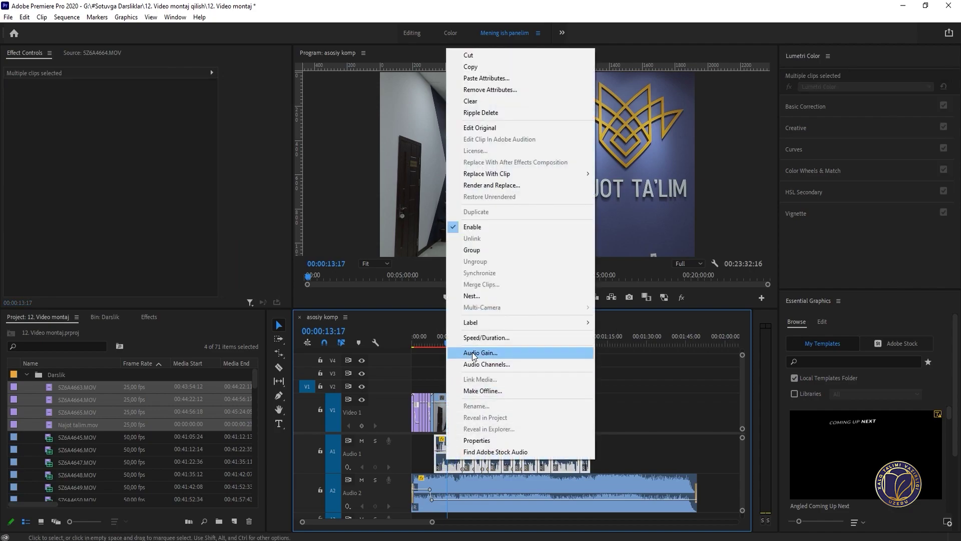
click(490, 353)
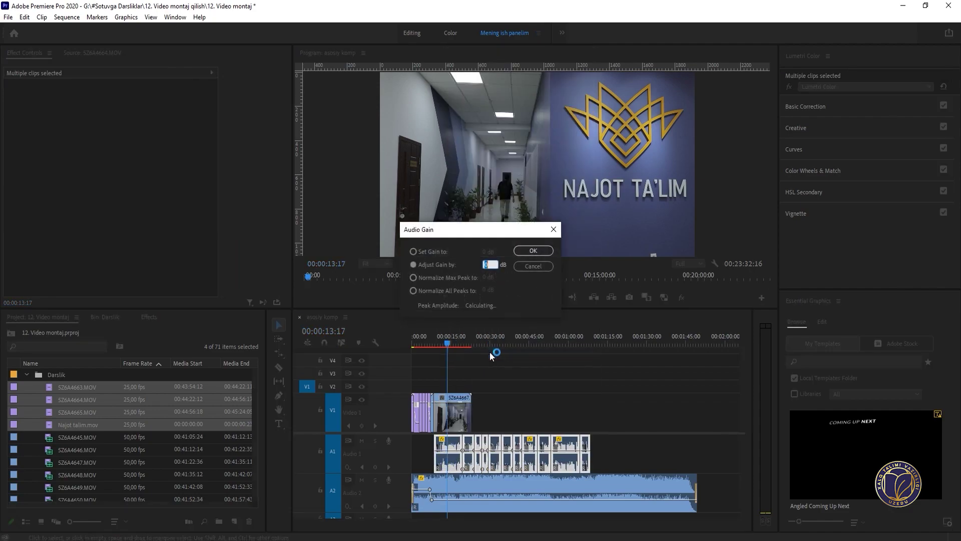
text(5)
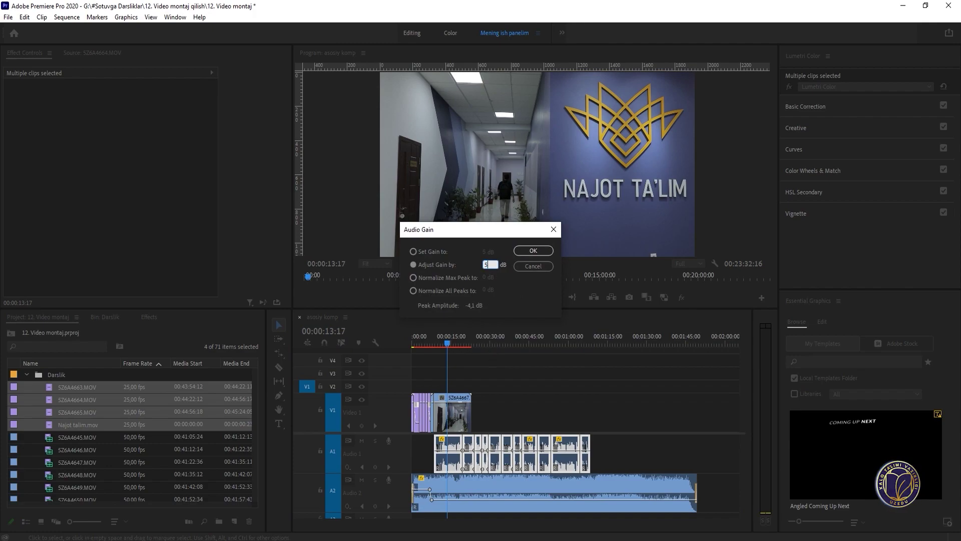
key(Return)
key(=)
key(=)
key(=)
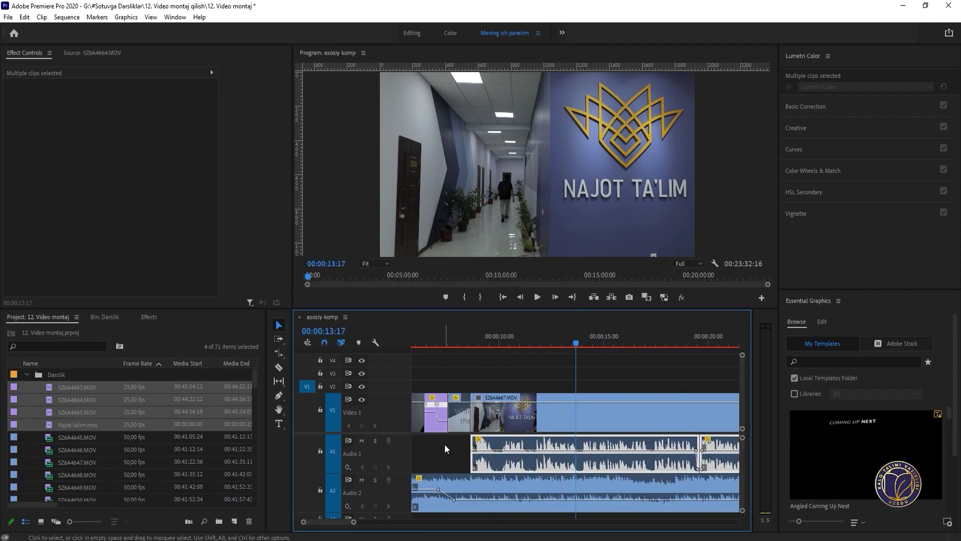
key(space)
key(-)
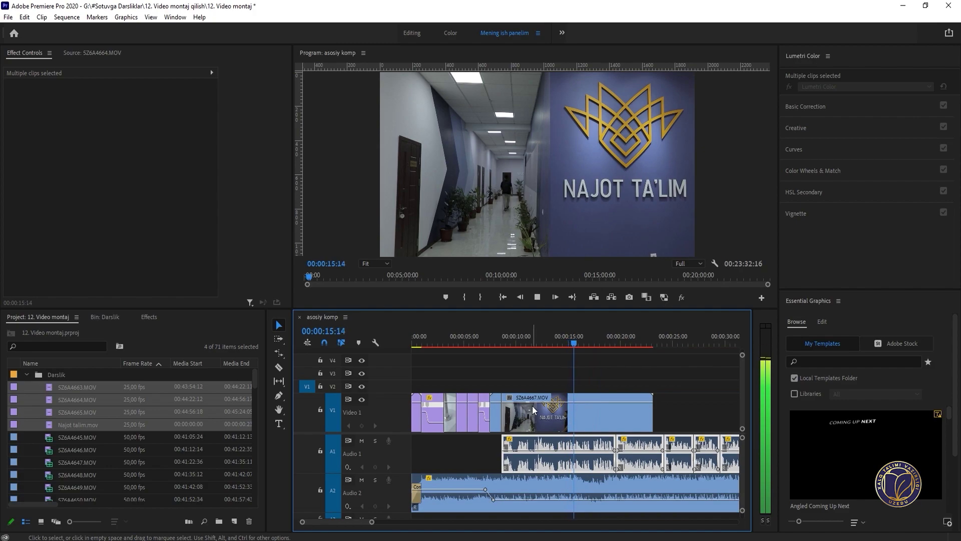
Step: Undo the voice-over gain adjustment and the placement of SZ6A4667.MOV directly after SZ6A4668.MOV
click(509, 339)
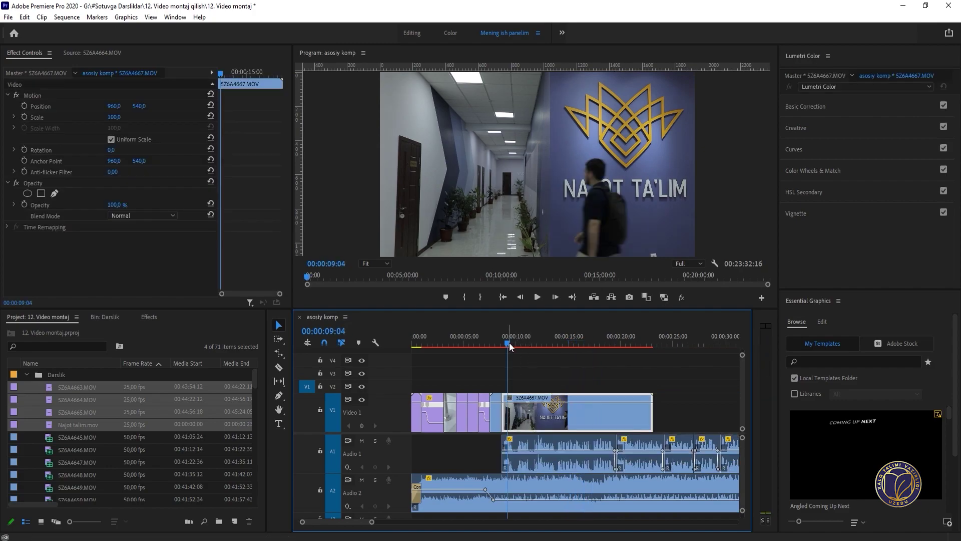
key(=)
key(=)
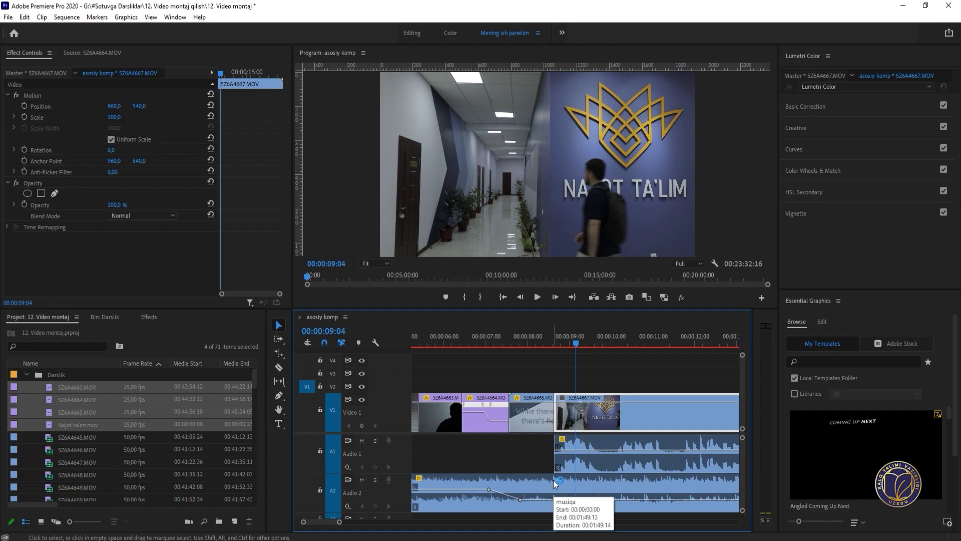
key(ctrl+z)
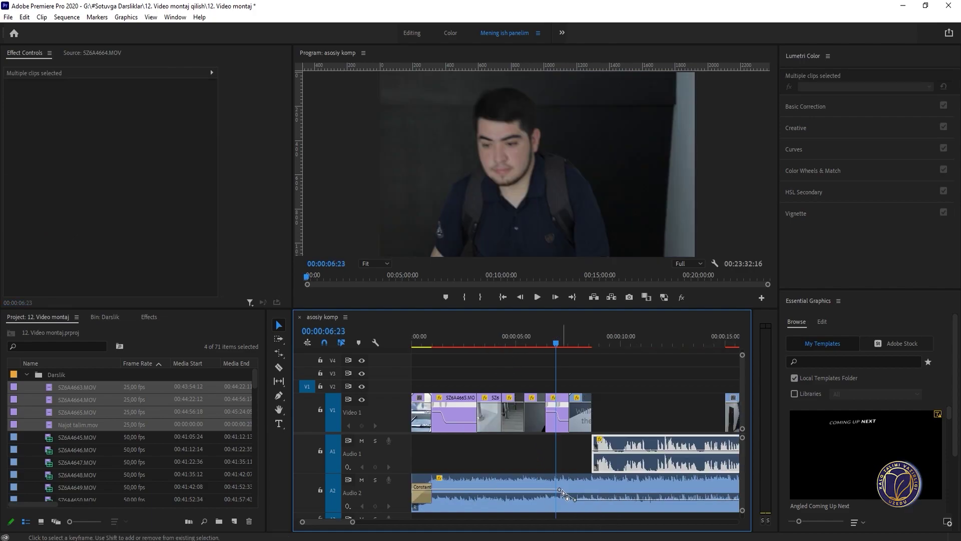
Step: Shift the two music volume keyframes on Audio 2 later so the fade runs from about 00:00:08:08 to 00:00:09:08
key(=)
scroll(561, 491, down, 2)
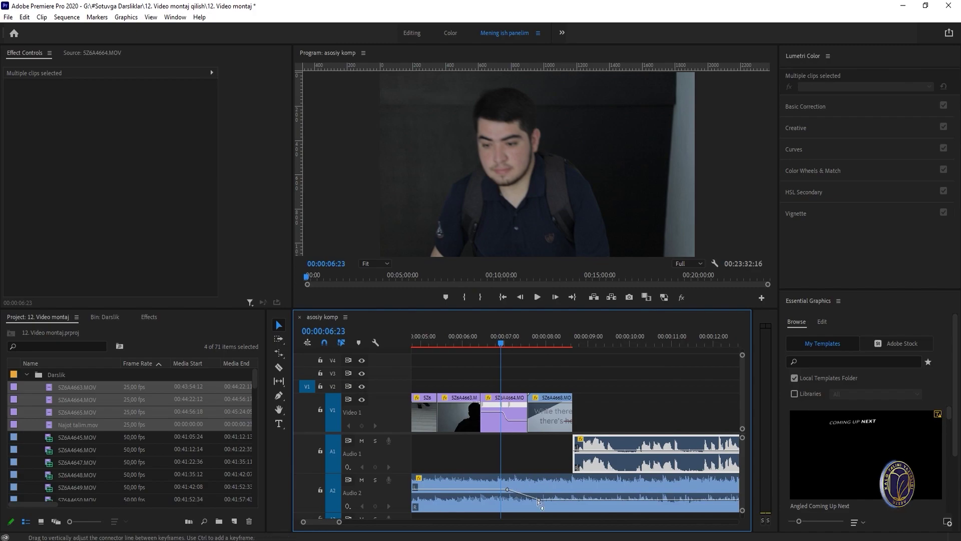
drag(540, 500, 589, 499)
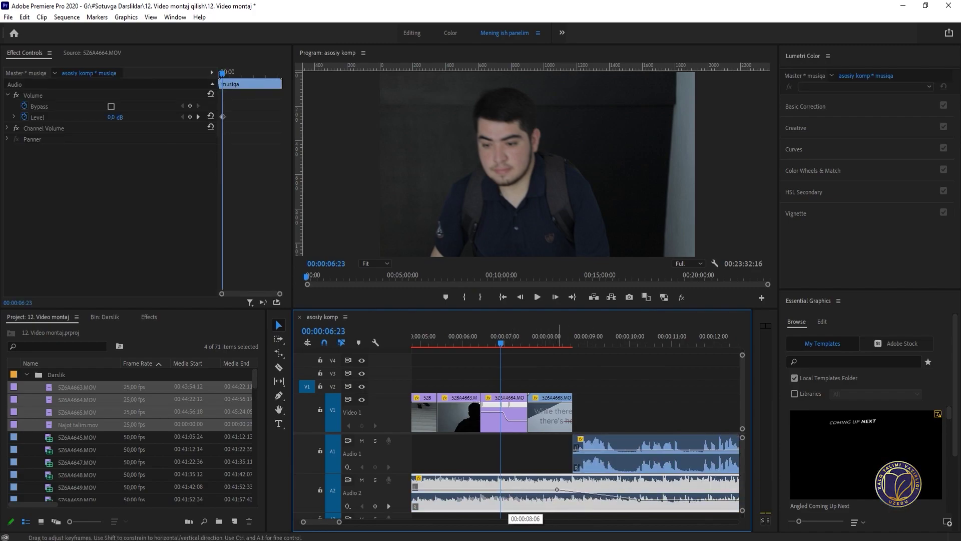
drag(556, 489, 559, 489)
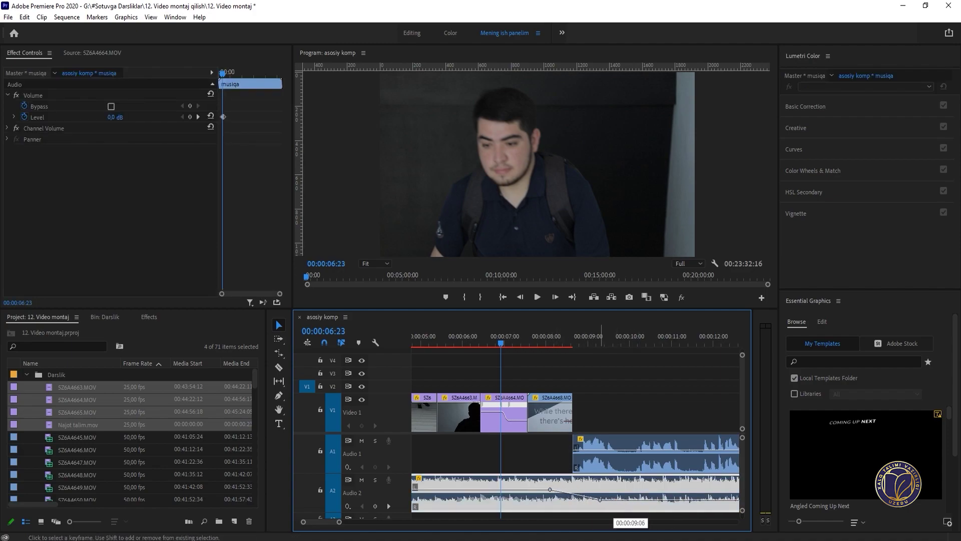
click(557, 470)
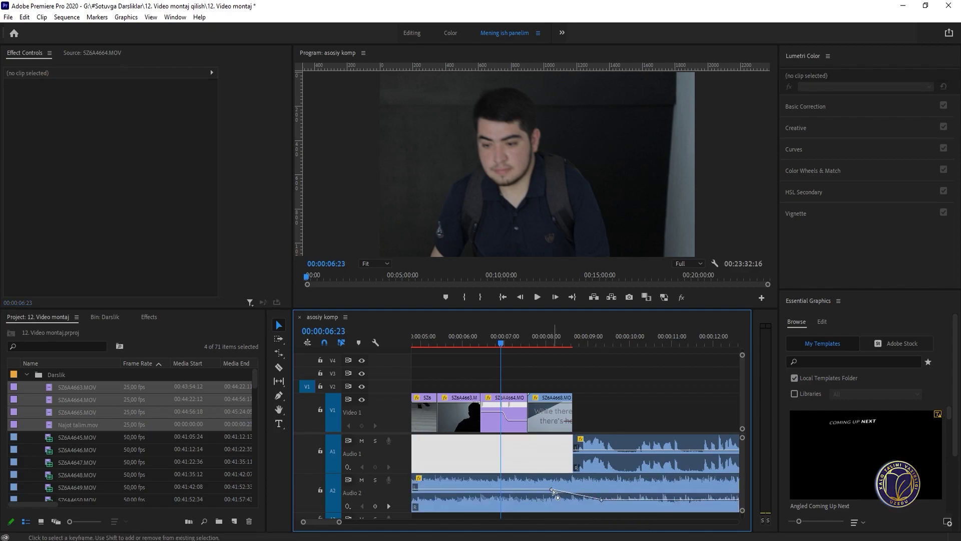
drag(551, 489, 557, 489)
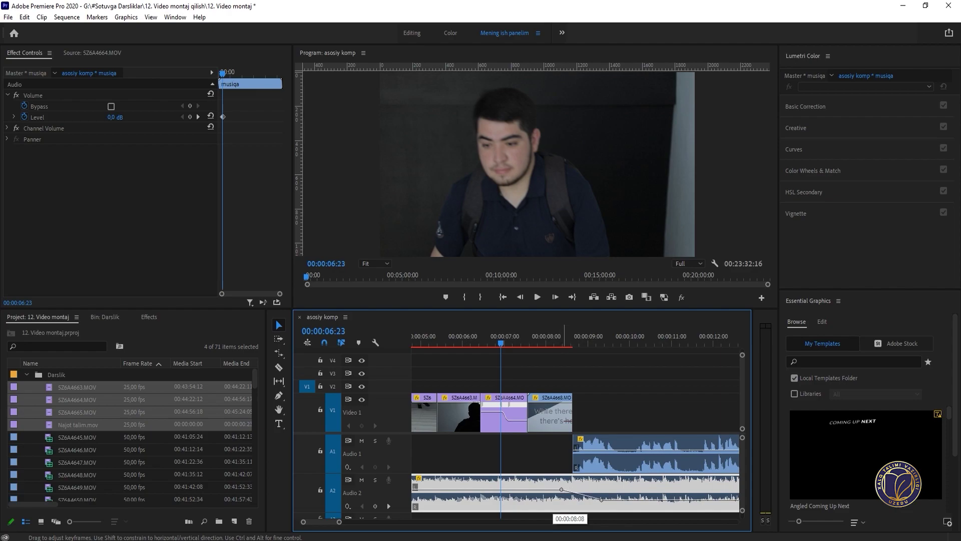
Step: Move the two music volume keyframes on Audio 2 slightly earlier so the fade meets the voice-over's start, and play back the result
drag(561, 490, 557, 490)
click(545, 349)
key(space)
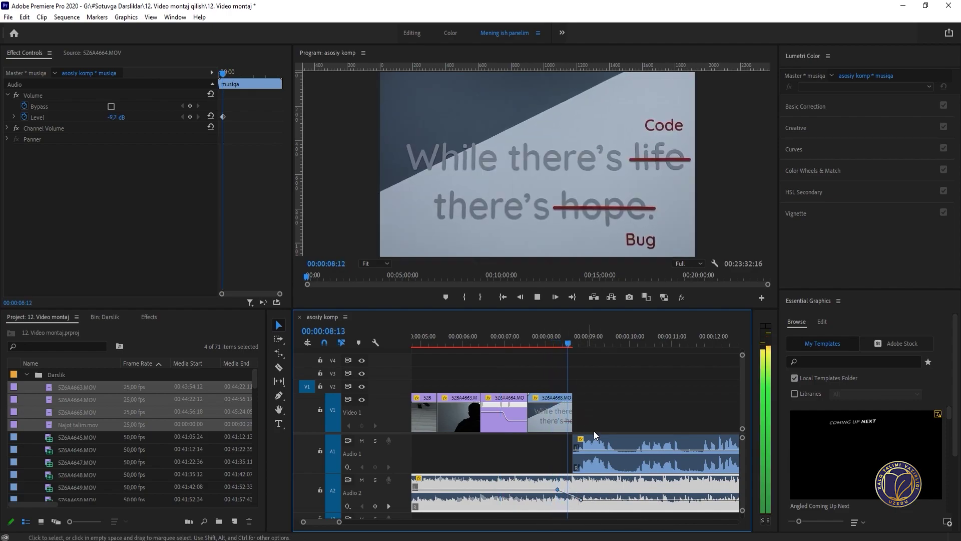
key(minus)
key(minus)
key(space)
Step: Place SZ6A4667.MOV directly after SZ6A4668.MOV on Video 1 and play back the transition with the voice-over
drag(629, 415, 563, 413)
key(equal)
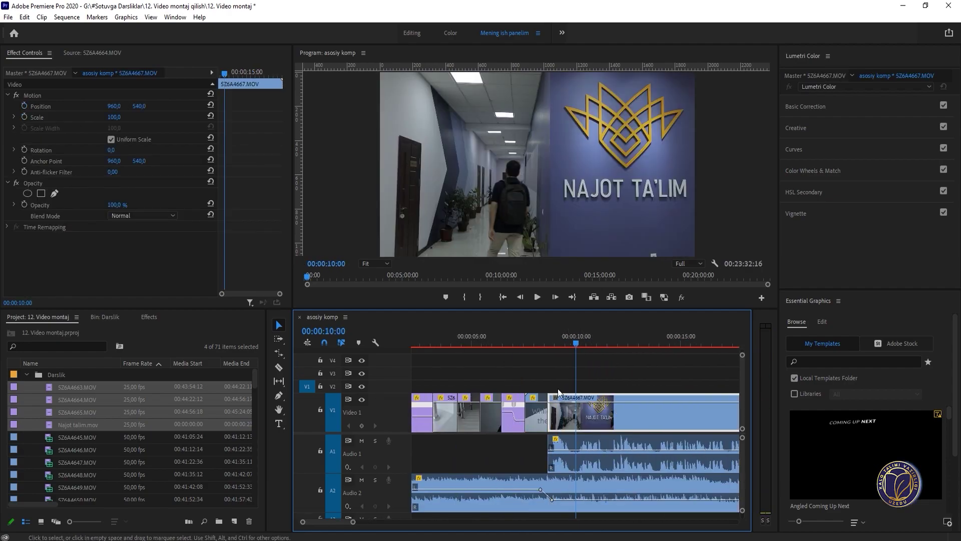
click(507, 344)
click(564, 412)
key(space)
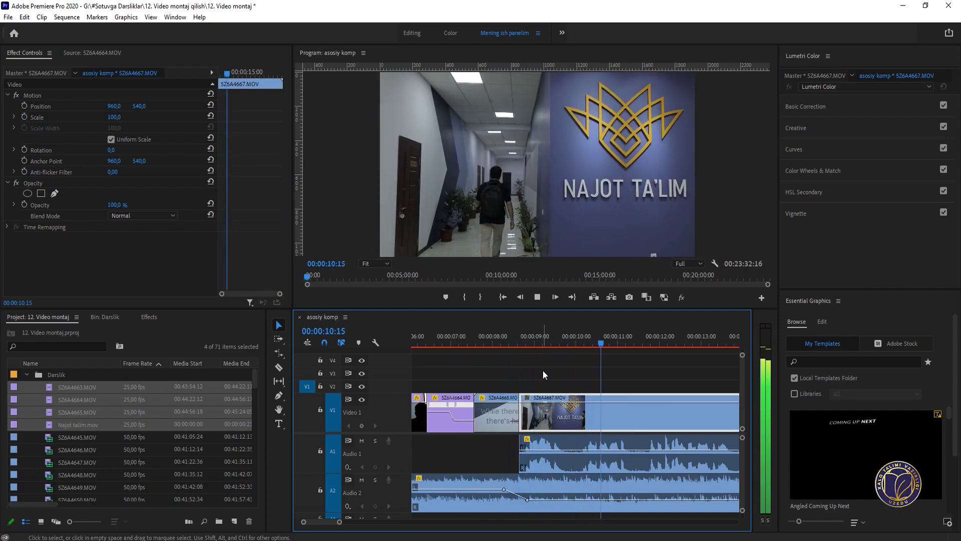
key(minus)
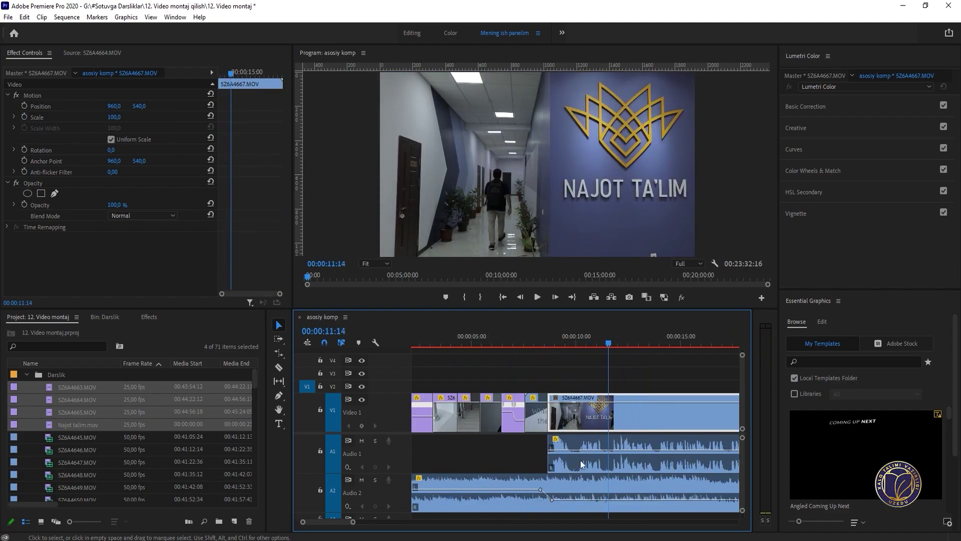
key(minus)
key(equal)
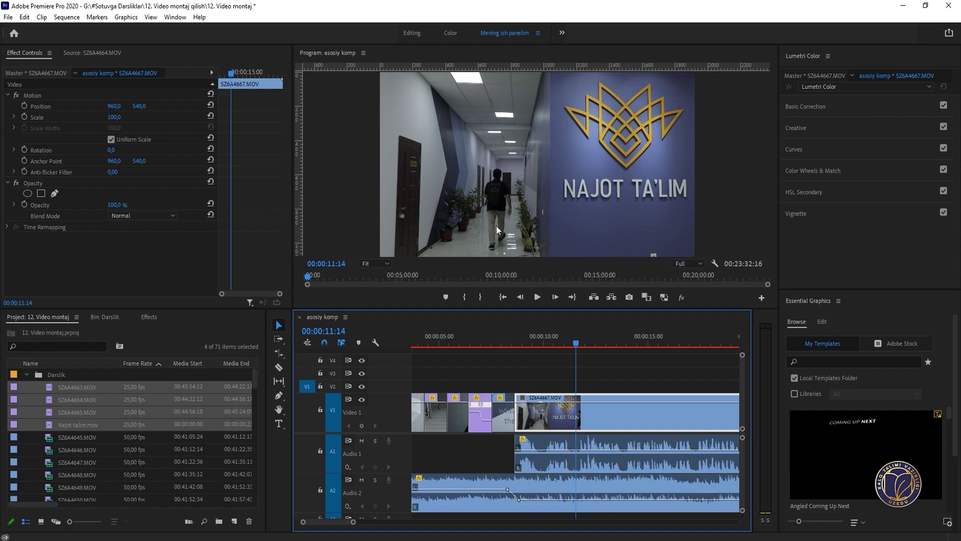
Step: Play from the start of SZ6A4667.MOV and split the clip at 00:00:09:18
click(515, 330)
key(space)
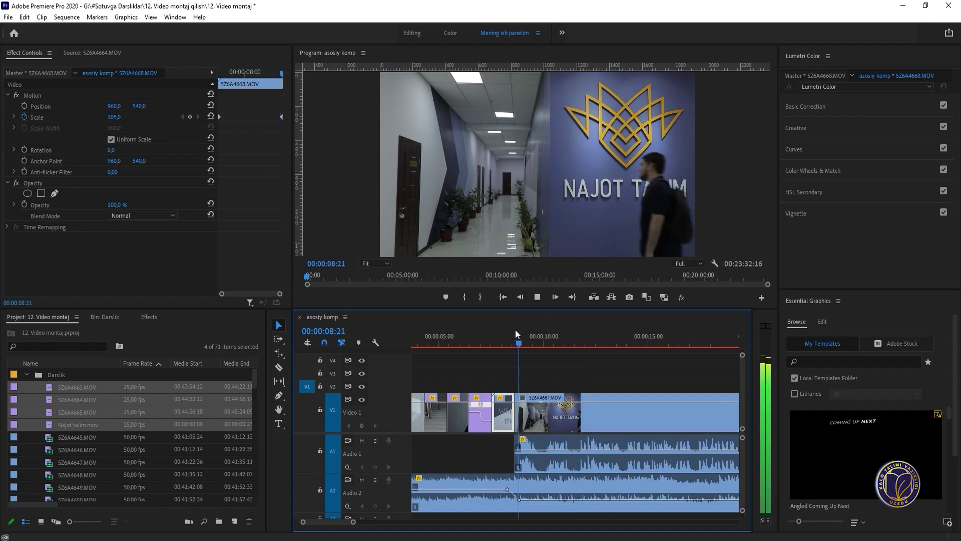
key(space)
key(equal)
key(equal)
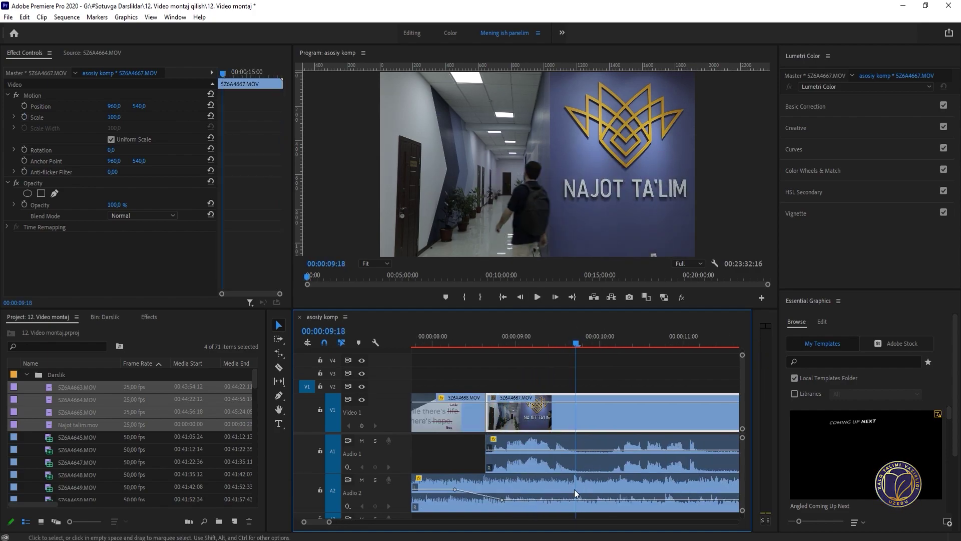
key(c)
click(576, 411)
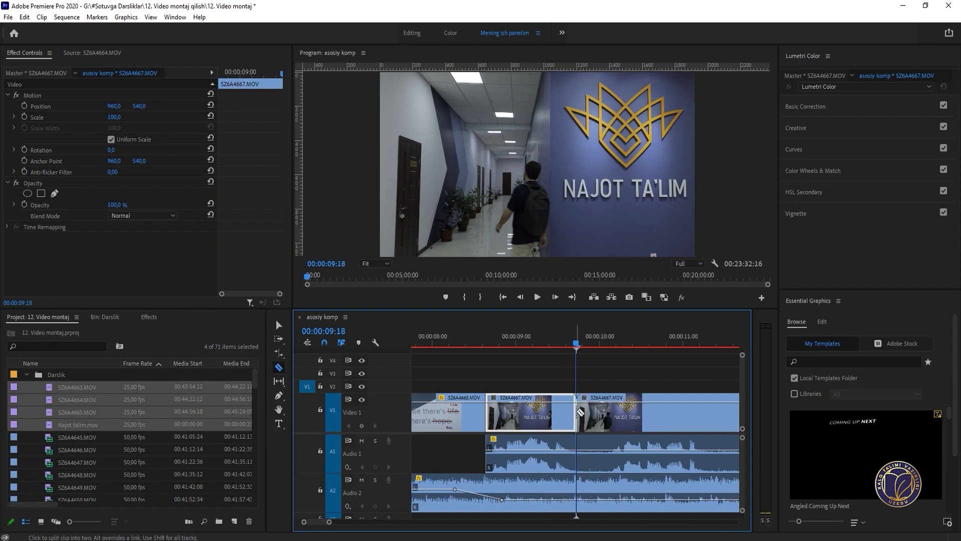
Step: Split SZ6A4667.MOV at 00:00:12:00 and move the remainder over the middle piece so it starts at 00:00:09:18
key(minus)
key(minus)
drag(576, 345, 624, 346)
click(623, 412)
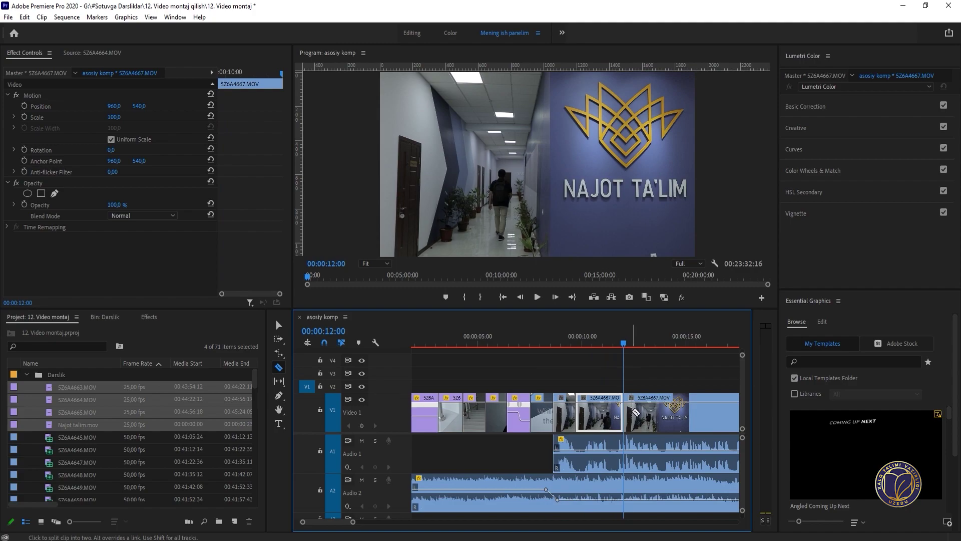
key(v)
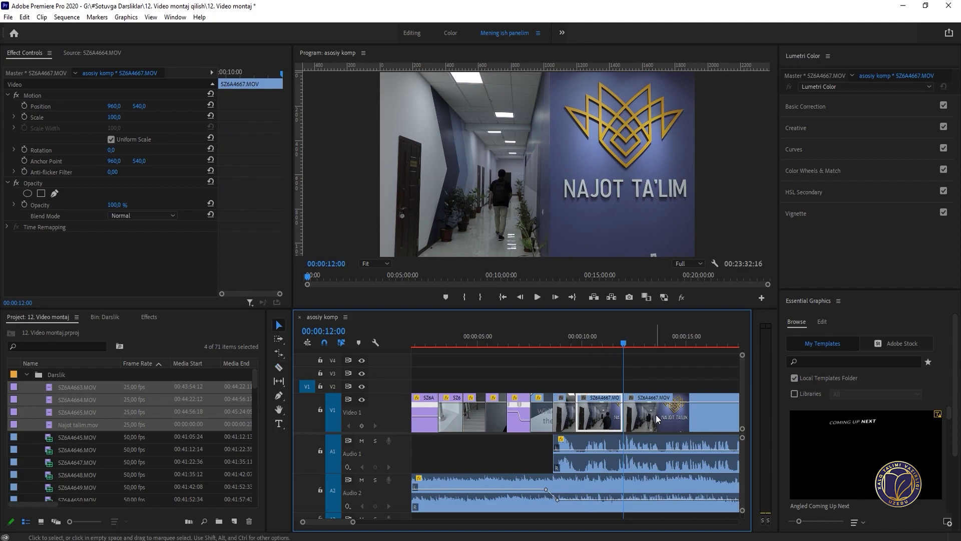
drag(656, 415, 603, 413)
Step: Play back the jump cut in the hallway shot and split the second SZ6A4667.MOV piece at 00:00:10:21
drag(554, 342, 547, 338)
key(space)
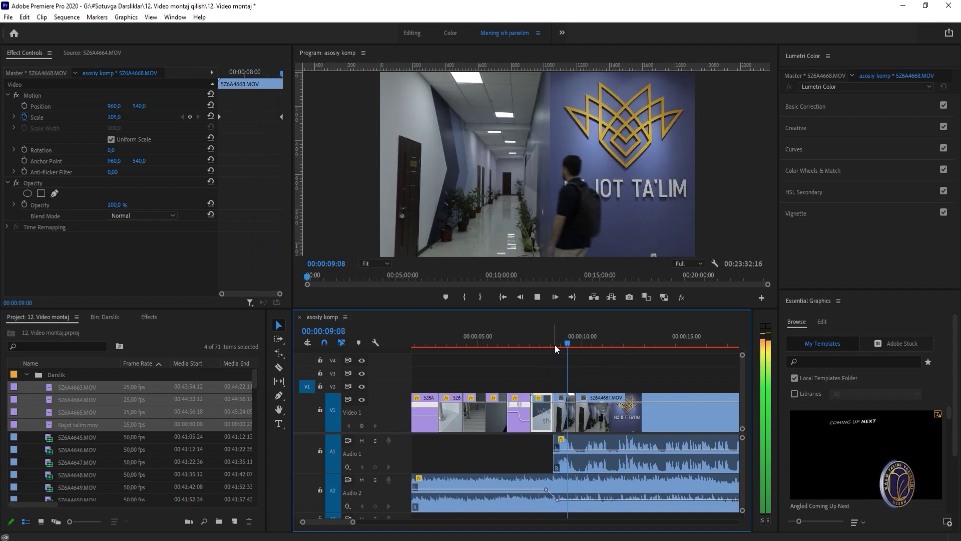
scroll(555, 344, down, 3)
click(554, 416)
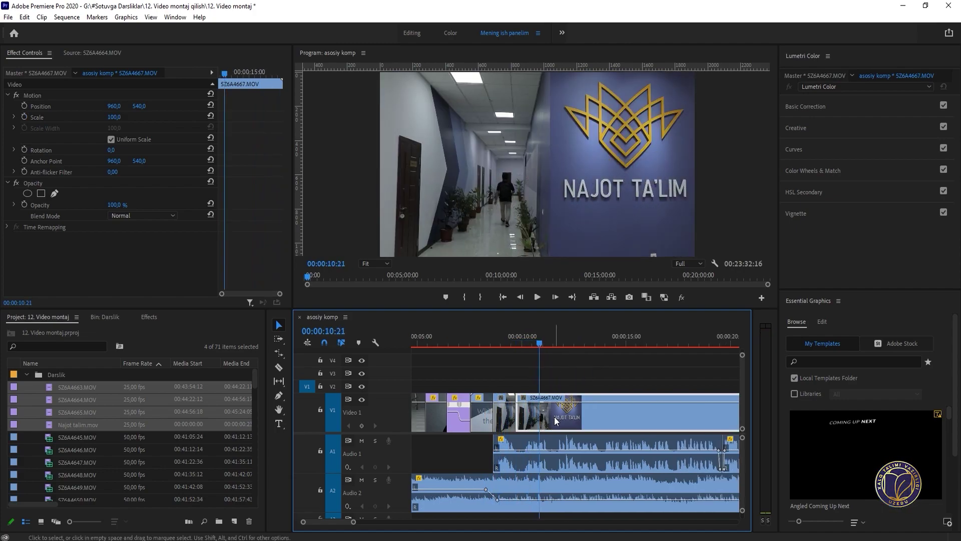
key(=)
key(=)
key(c)
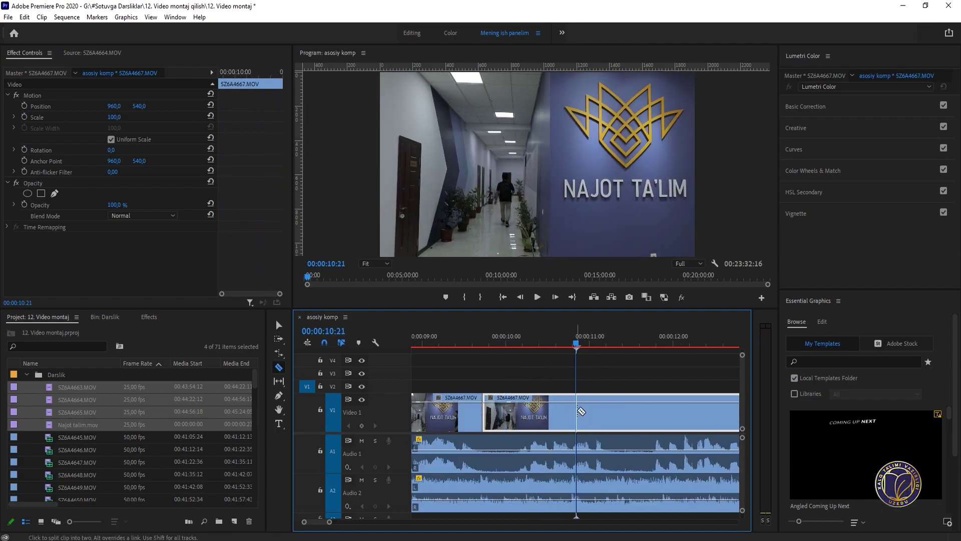
click(577, 411)
Step: Split the last SZ6A4667.MOV piece at 00:00:12:15 and move the remainder over the preceding part to start at 00:00:10:21
key(-)
key(v)
drag(583, 345, 651, 352)
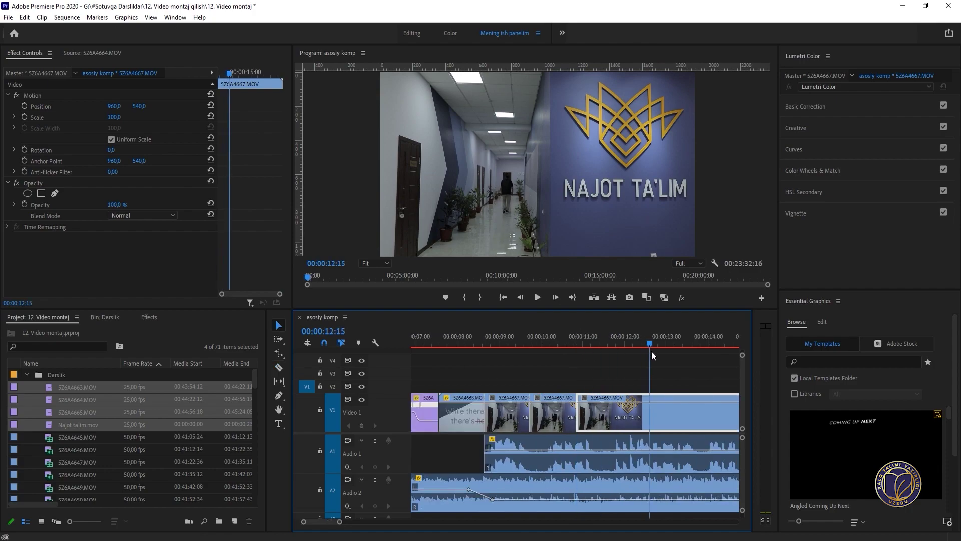
click(650, 411)
key(v)
drag(657, 413, 596, 411)
Step: Play back the three consecutive SZ6A4667.MOV pieces to check the jump cuts against the voice-over
key(minus)
click(523, 340)
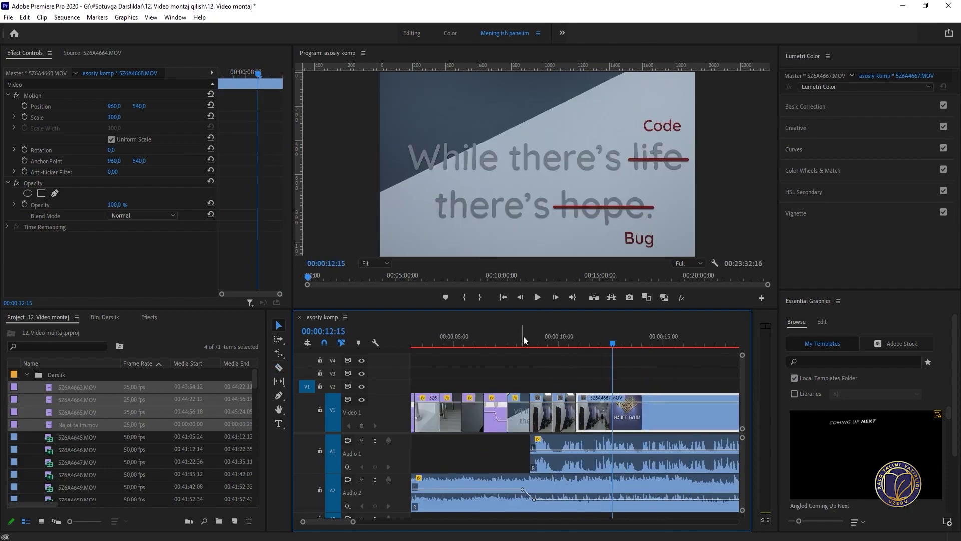
key(space)
scroll(536, 344, down, 5)
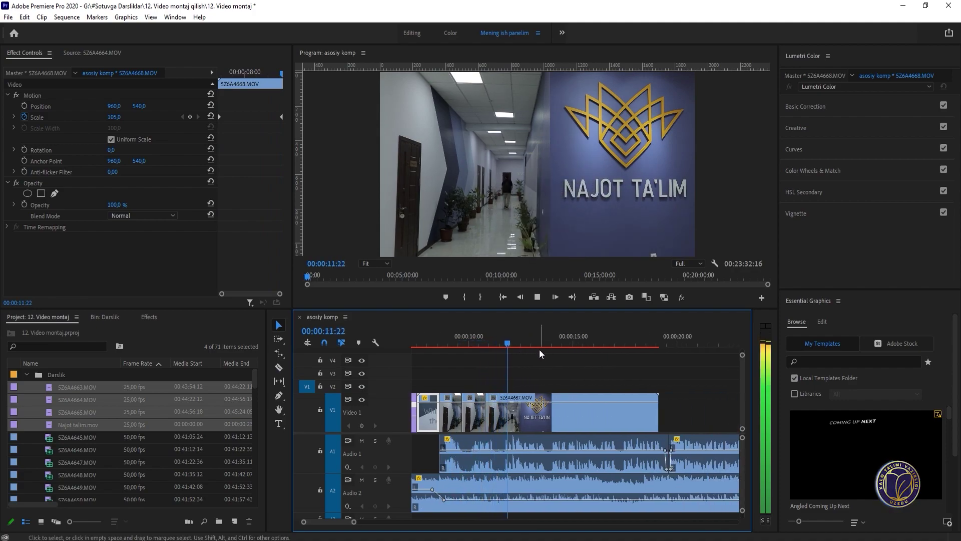
key(space)
key(equal)
drag(547, 339, 580, 343)
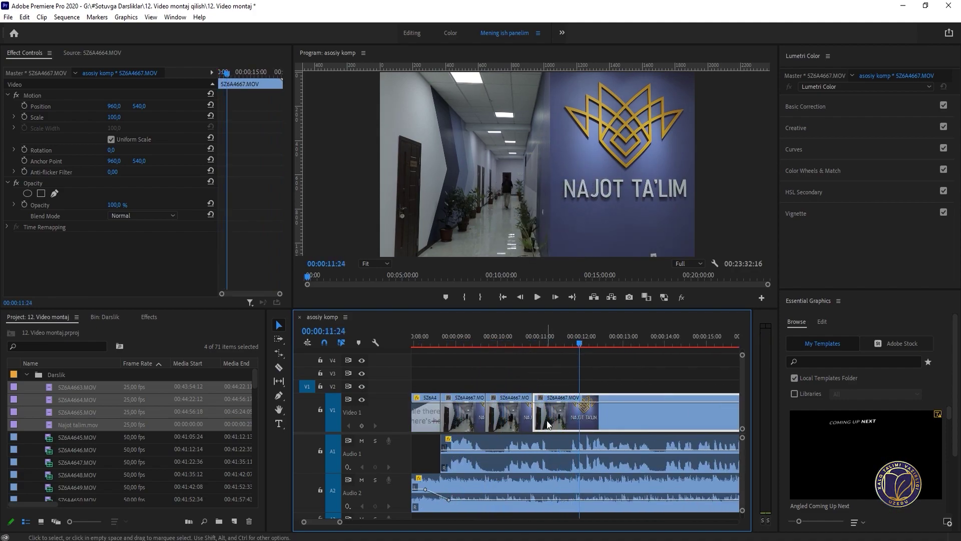
mouse_move(544, 418)
mouse_down()
mouse_move(578, 423)
mouse_move(534, 418)
mouse_up()
click(439, 334)
key(space)
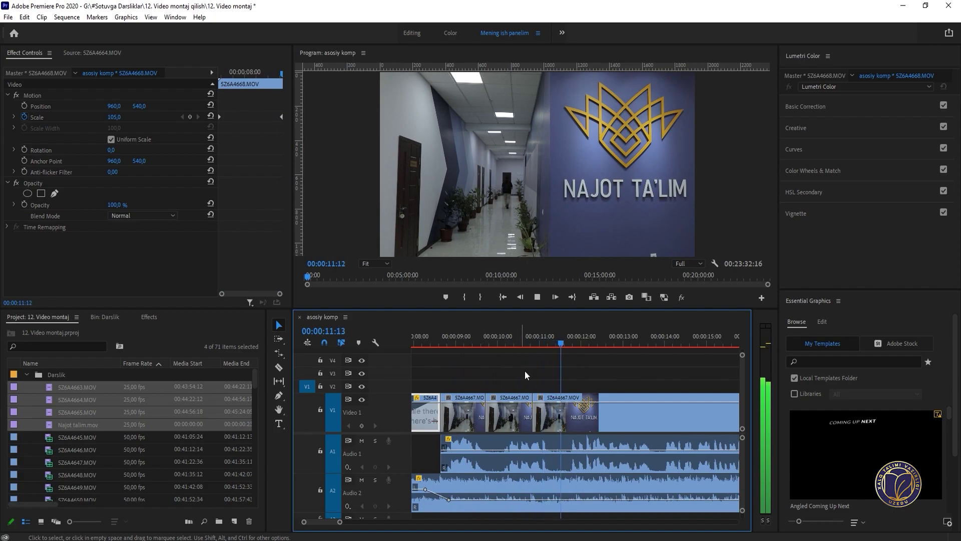
Step: Split the last SZ6A4667.MOV piece just before 00:00:12:00 and delete the rest of the clip
click(577, 416)
key(=)
key(=)
key(c)
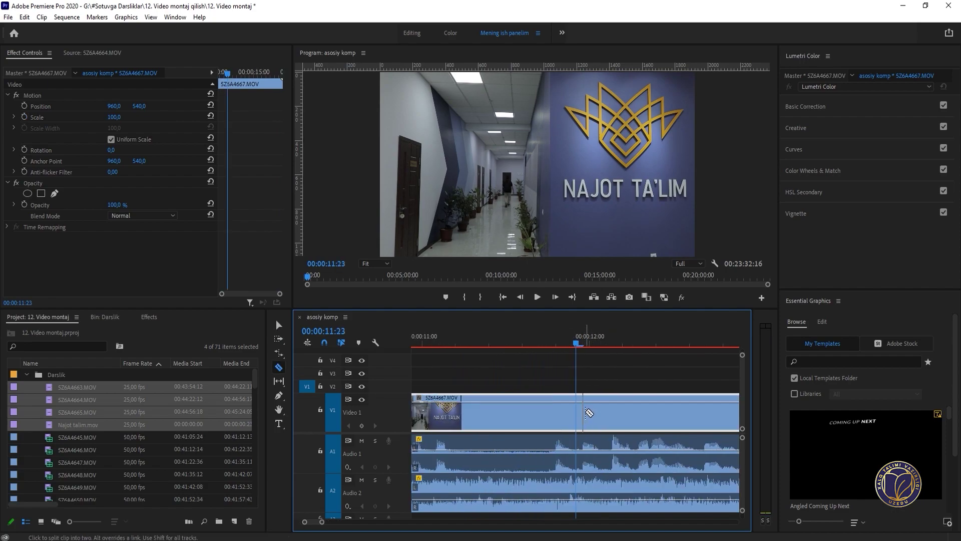
click(583, 413)
key(v)
click(612, 412)
key(Delete)
Step: Add a 14-frame Cross Dissolve at the first cut inside the SZ6A4667.MOV hallway shot and play it back
key(minus)
key(minus)
click(462, 339)
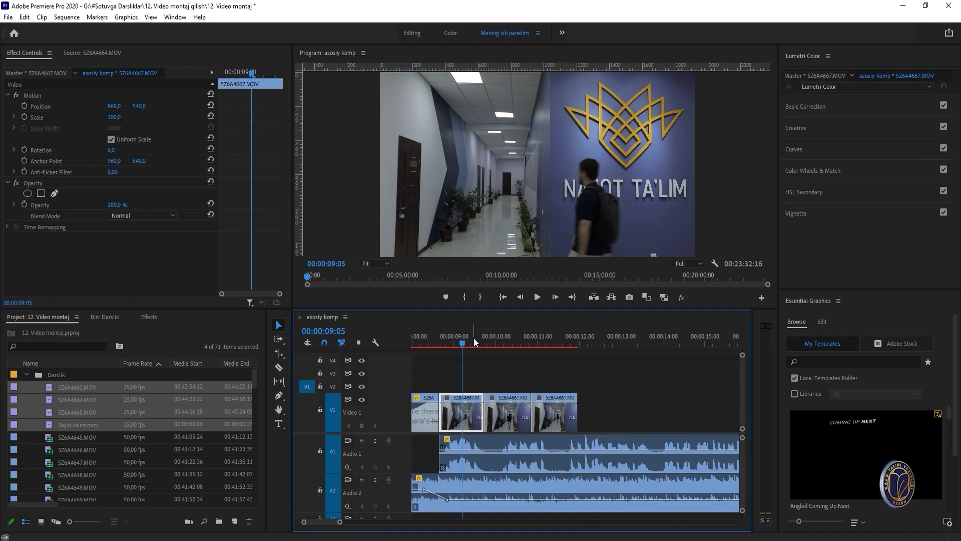
drag(473, 337, 476, 368)
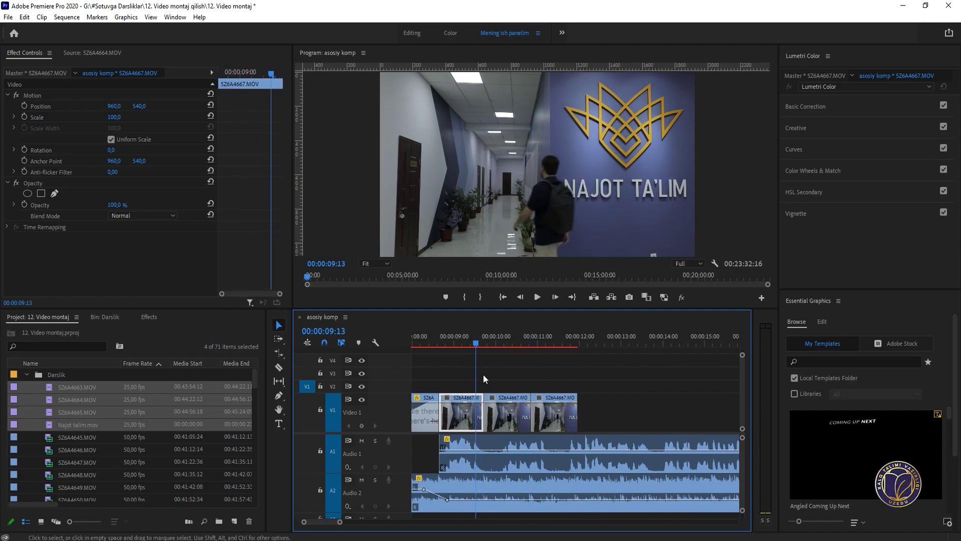
click(486, 415)
key(ctrl+d)
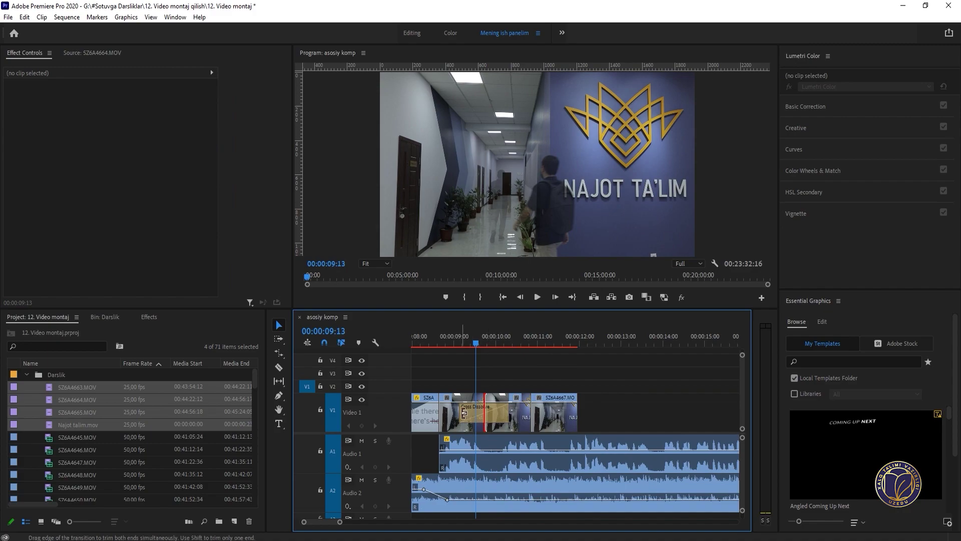
drag(464, 413, 473, 413)
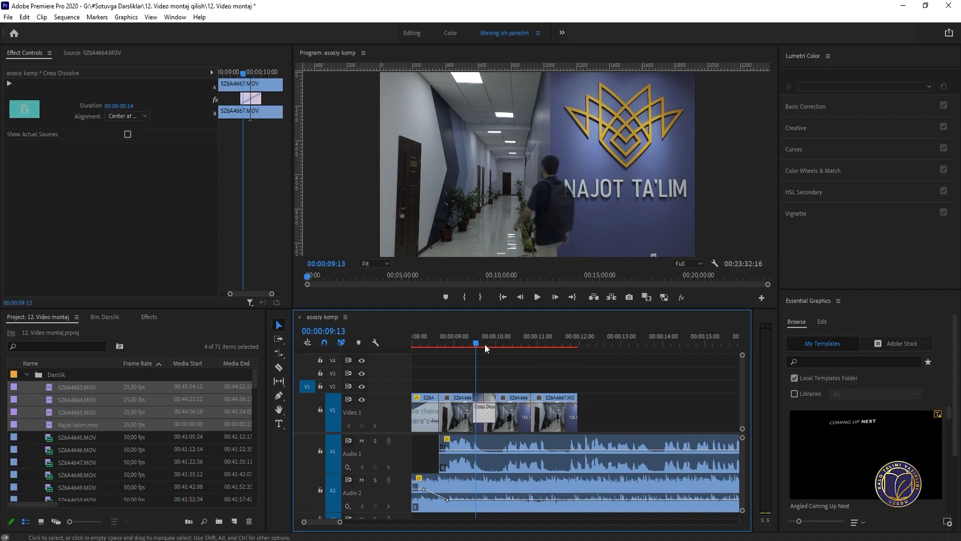
click(461, 342)
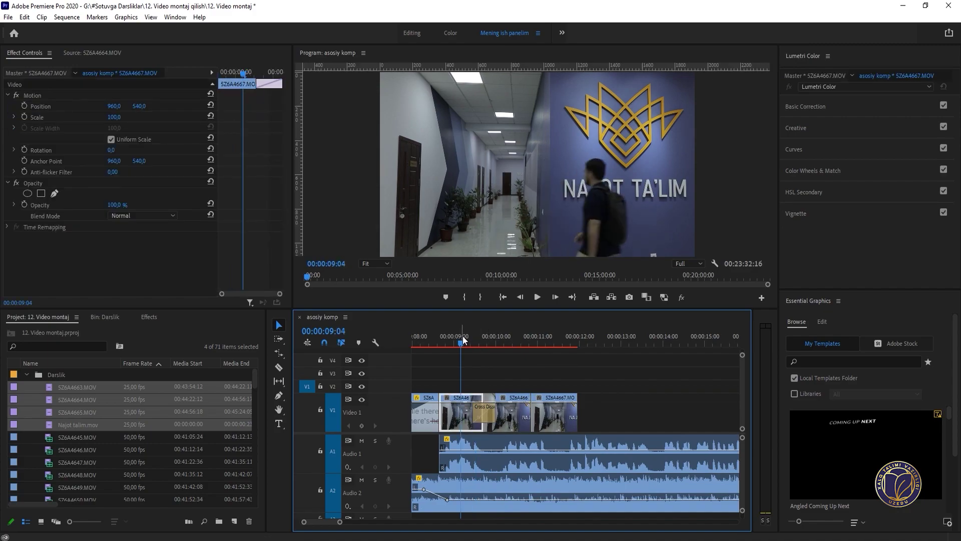
key(space)
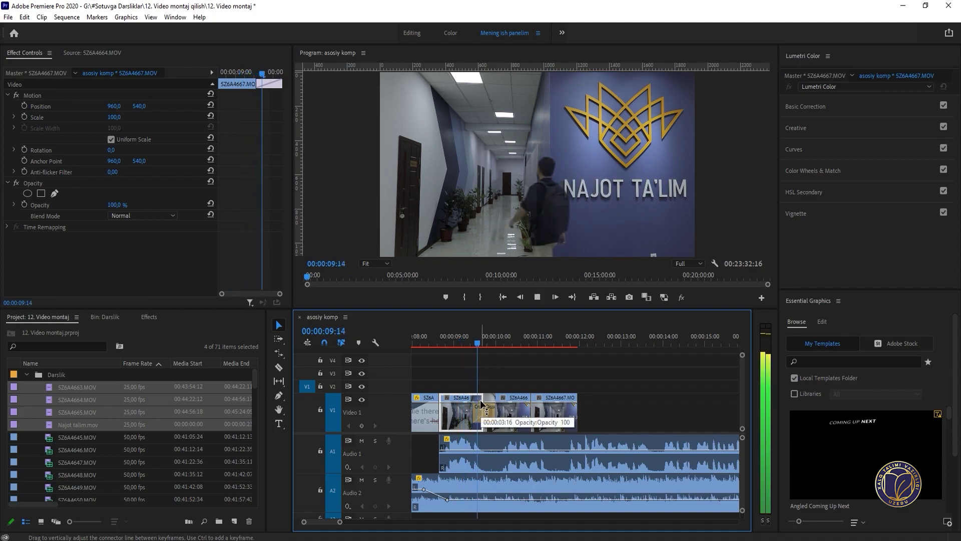
key(space)
Step: Add a Cross Dissolve at the 00:00:10:21 cut of the hallway shot and shorten it to 12 frames
key(equal)
key(equal)
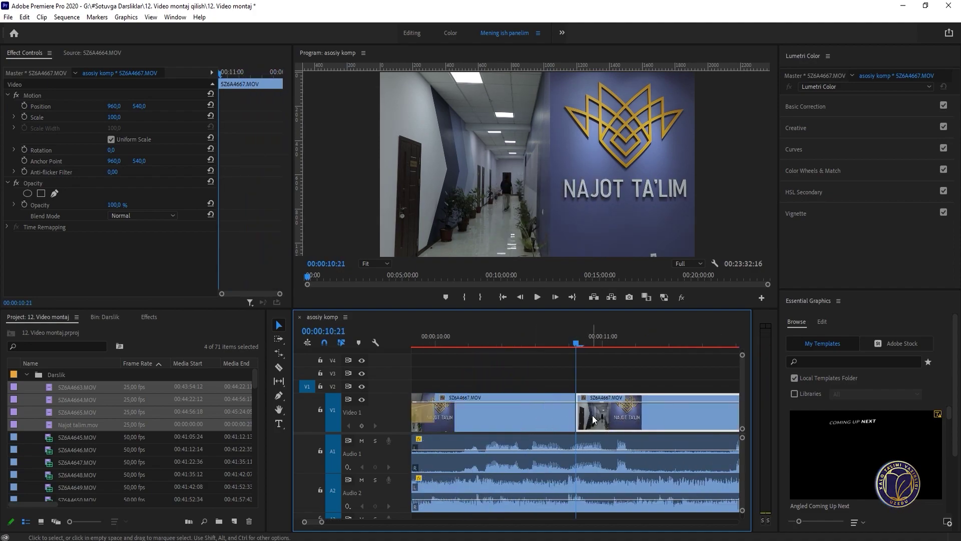
click(581, 414)
key(ctrl+d)
key(minus)
drag(619, 417, 595, 417)
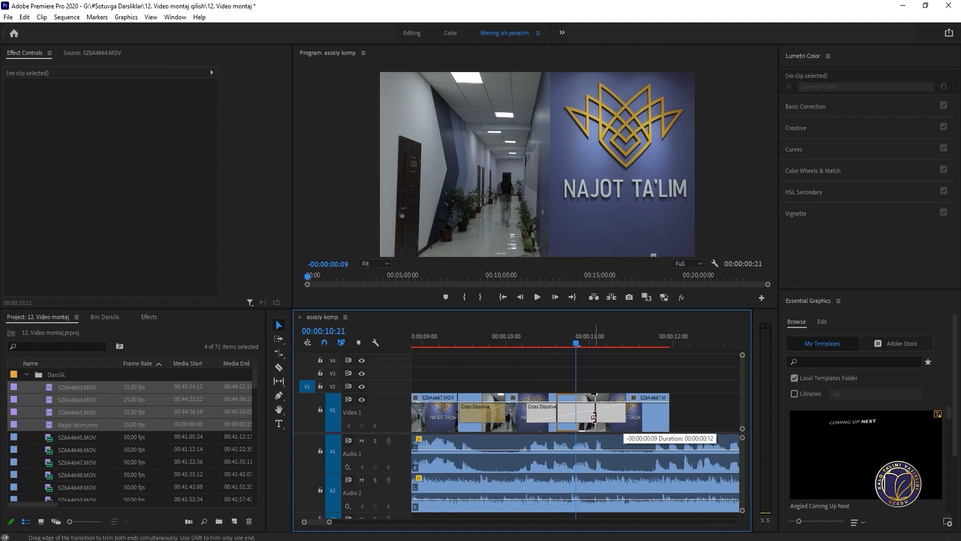
Step: Play back the hallway shot through both Cross Dissolve transitions
click(446, 342)
key(space)
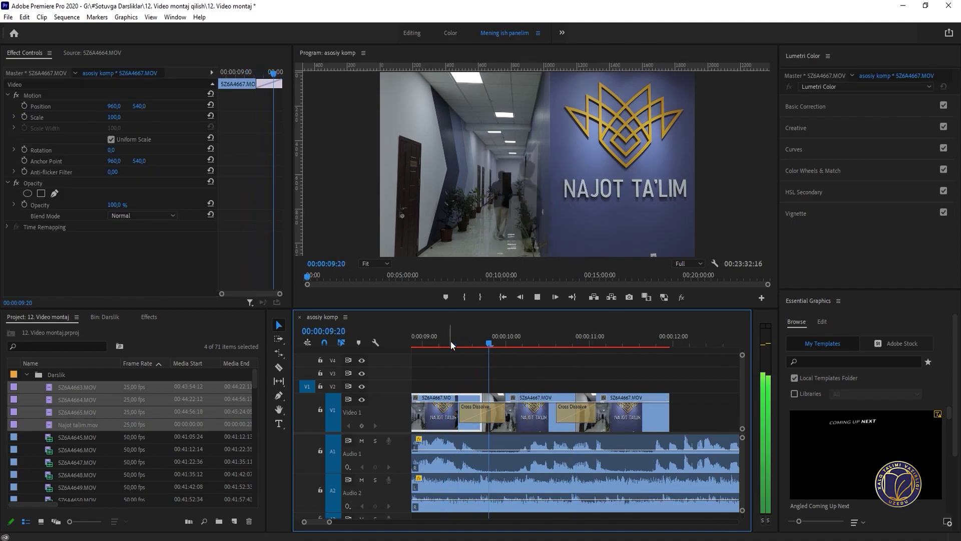
key(minus)
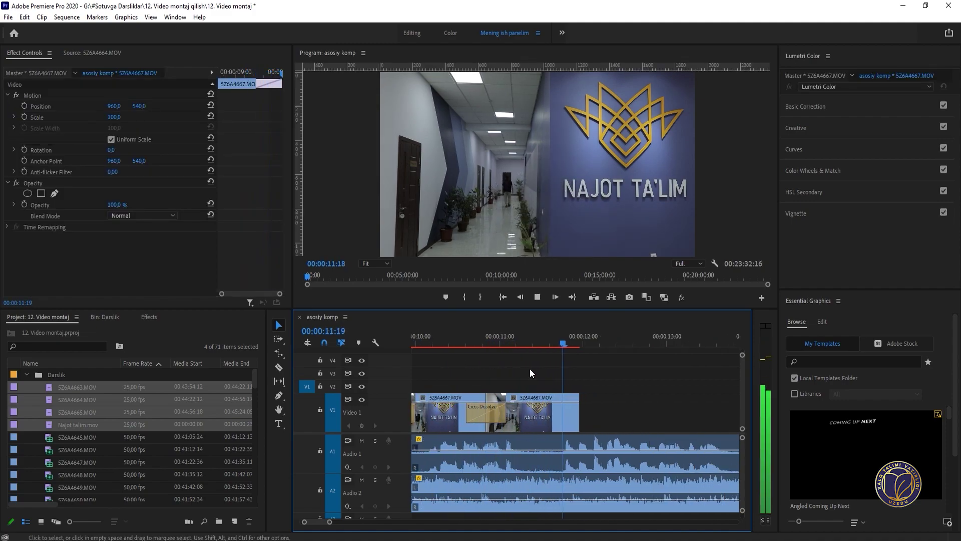
key(minus)
key(space)
Step: Move the block of clips beginning with SZ6A4669.MOV earlier on Video 1 so it starts at about 00:00:48
click(518, 445)
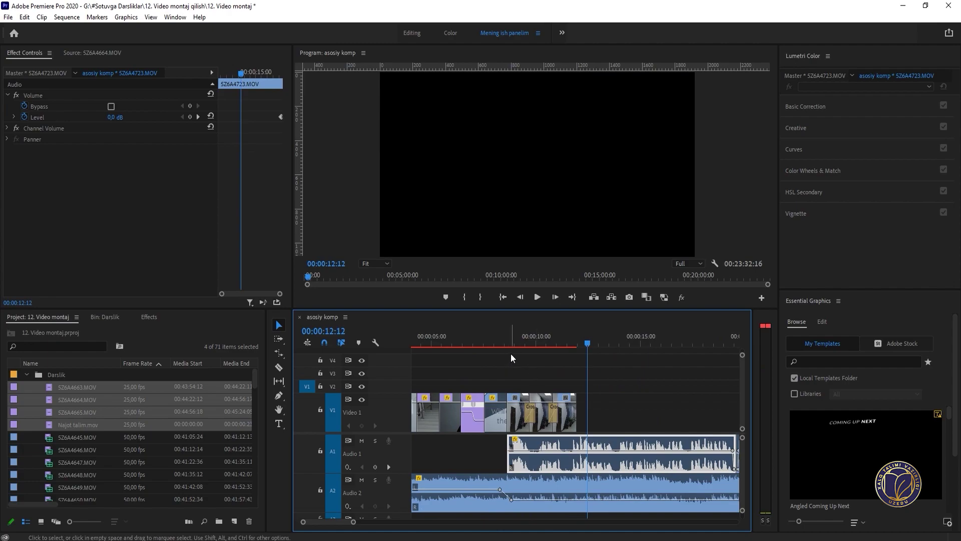
key(minus)
key(minus)
key(minus)
key(minus)
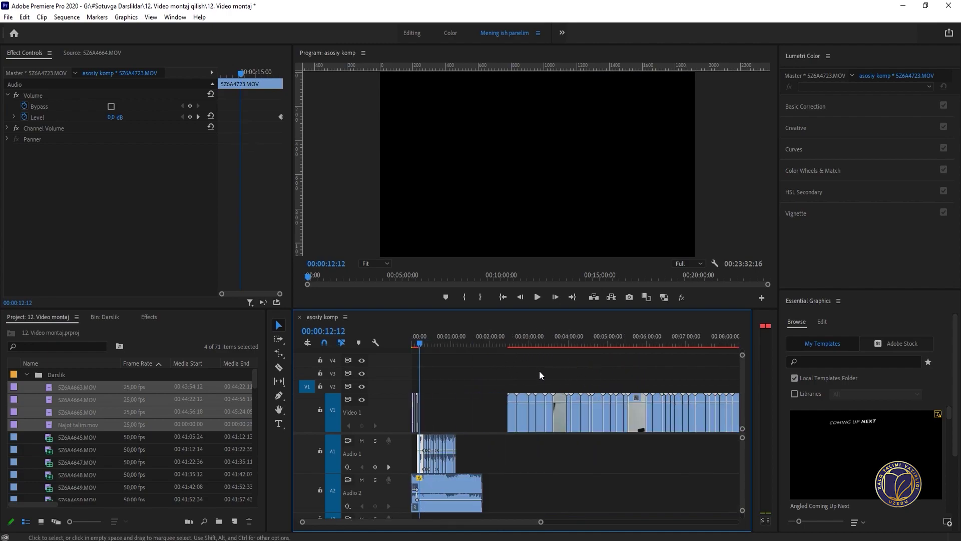
click(517, 342)
click(515, 339)
key(equal)
key(equal)
key(equal)
key(minus)
key(minus)
key(minus)
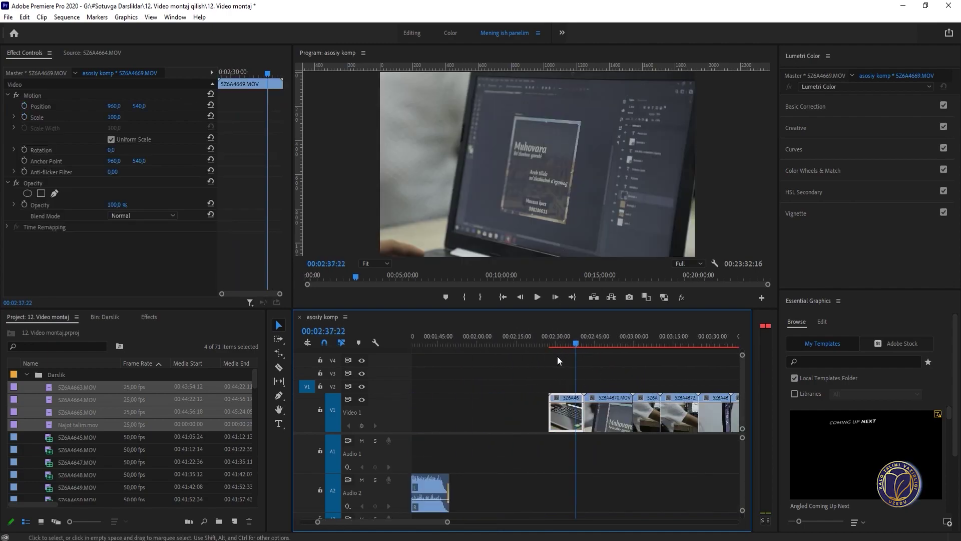
drag(492, 371, 580, 413)
key(minus)
Step: Delete the clip between SZ6A4670.MOV and SZ6A4672.MOV on Video 1 and review the footage in SZ6A4669.MOV
click(430, 342)
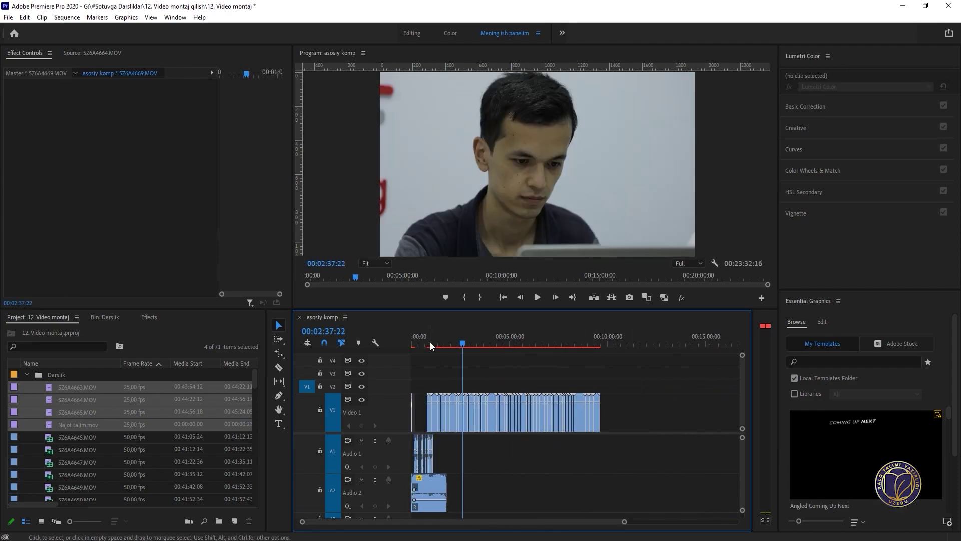
key(equal)
key(equal)
key(equal)
click(656, 342)
key(equal)
drag(578, 342, 689, 353)
key(Delete)
key(minus)
key(minus)
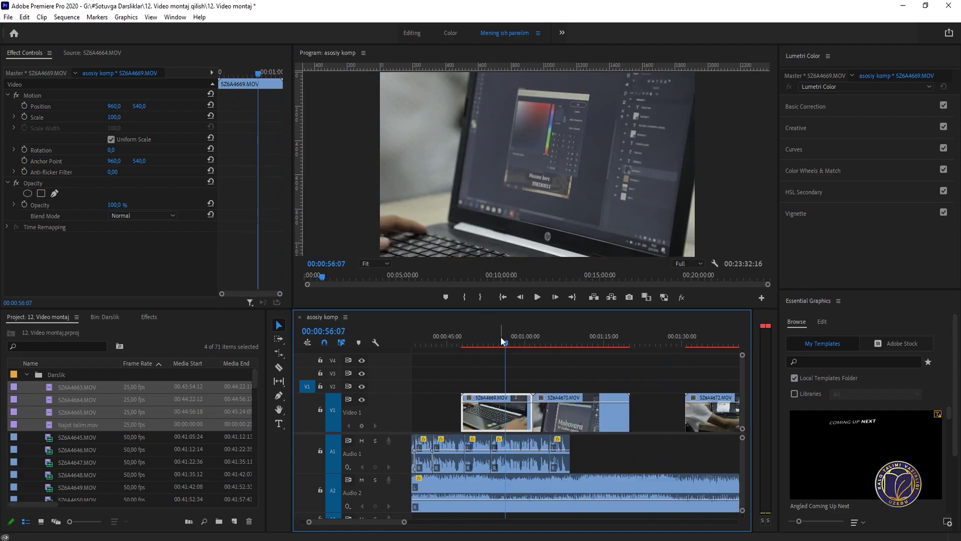
drag(497, 338, 507, 341)
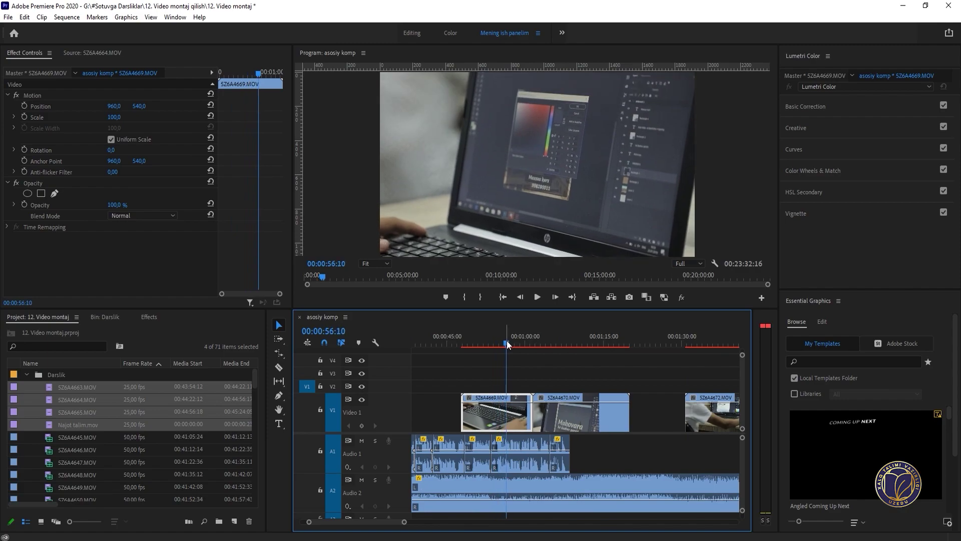
Step: Split SZ6A4669.MOV at 00:00:56:10 and delete the part before the cut
key(c)
click(506, 419)
key(v)
click(489, 408)
key(Delete)
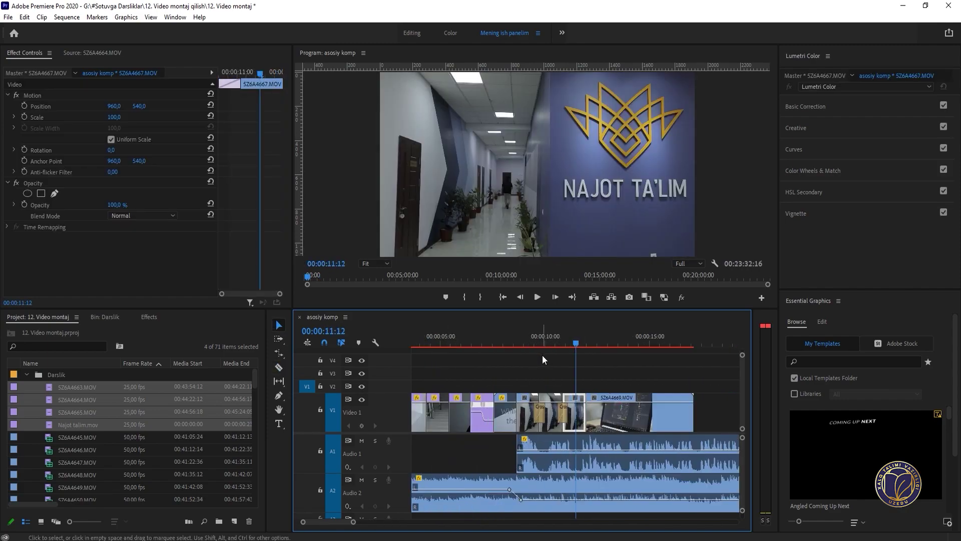
Step: Play SZ6A4669.MOV after the hallway shot and shorten it to end at 00:00:13:04, deleting the remainder
key(space)
scroll(543, 367, down, 3)
key(space)
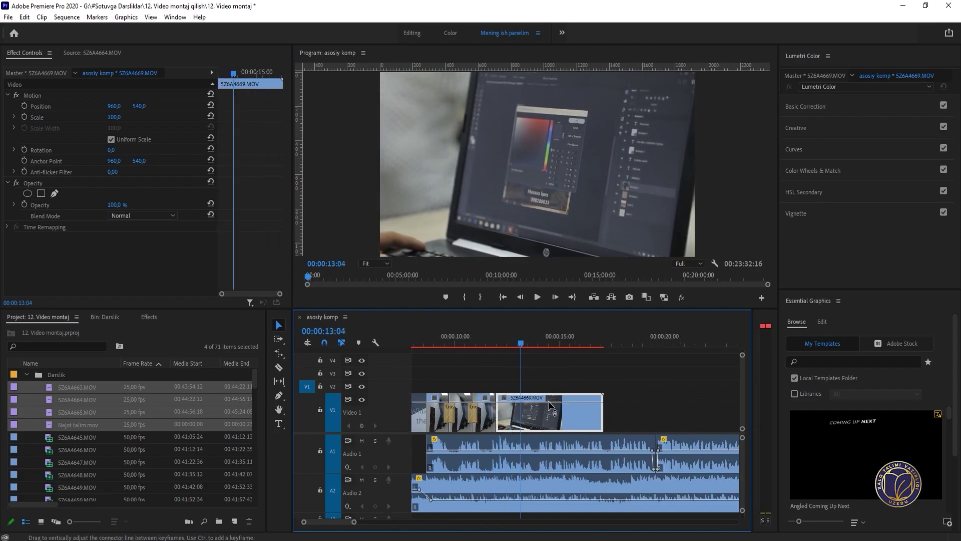
key(Delete)
Step: Look through the unused clips on Video 1 from SZ6A4670.MOV onward for the next shot
key(minus)
key(minus)
key(minus)
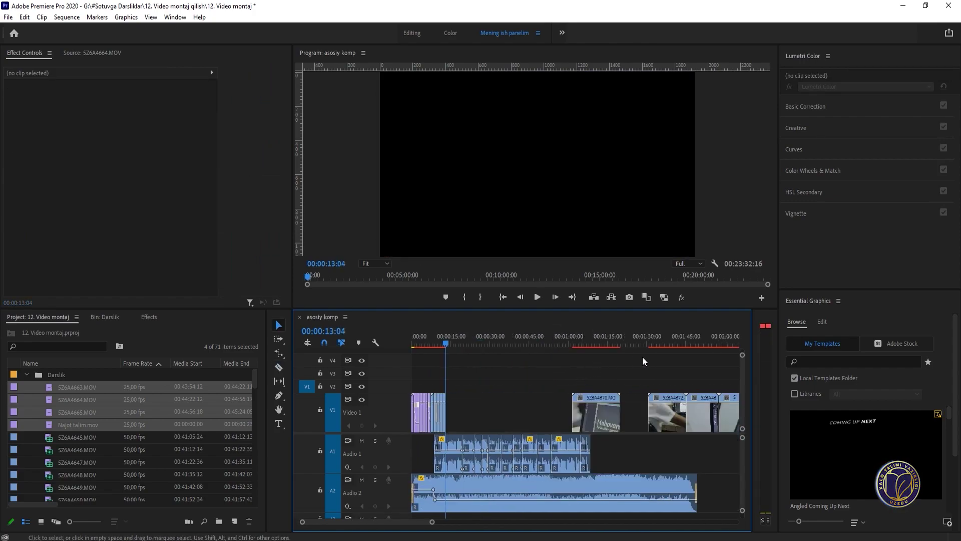
click(663, 341)
key(minus)
key(equal)
drag(617, 342, 621, 341)
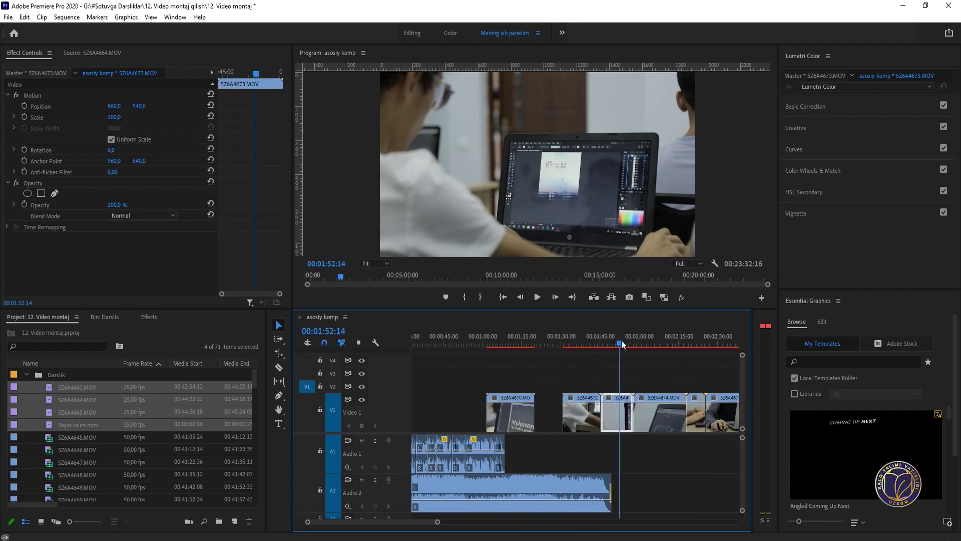
key(minus)
click(505, 339)
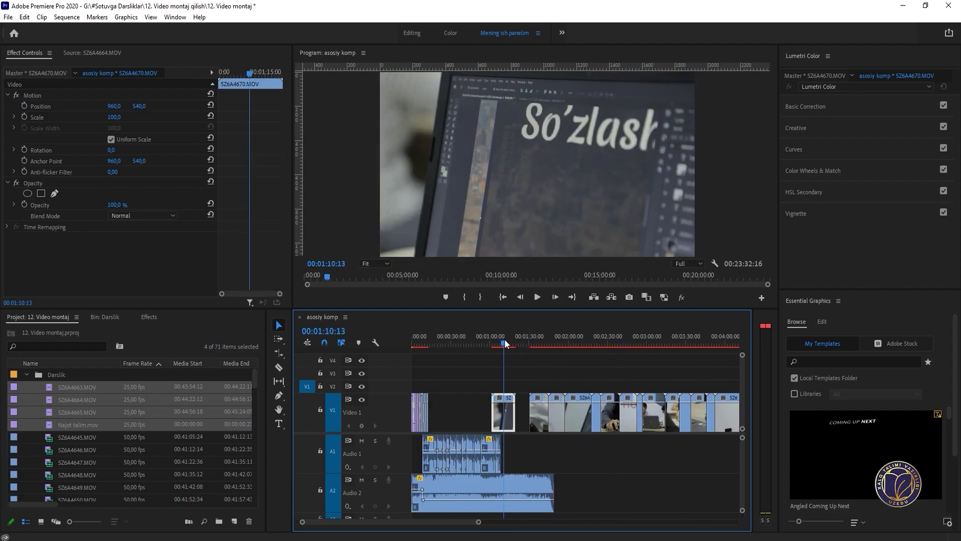
drag(505, 340, 587, 337)
Step: Split SZ6A4676.MOV at 00:02:33:18 and delete the part before the cut
key(=)
key(=)
key(=)
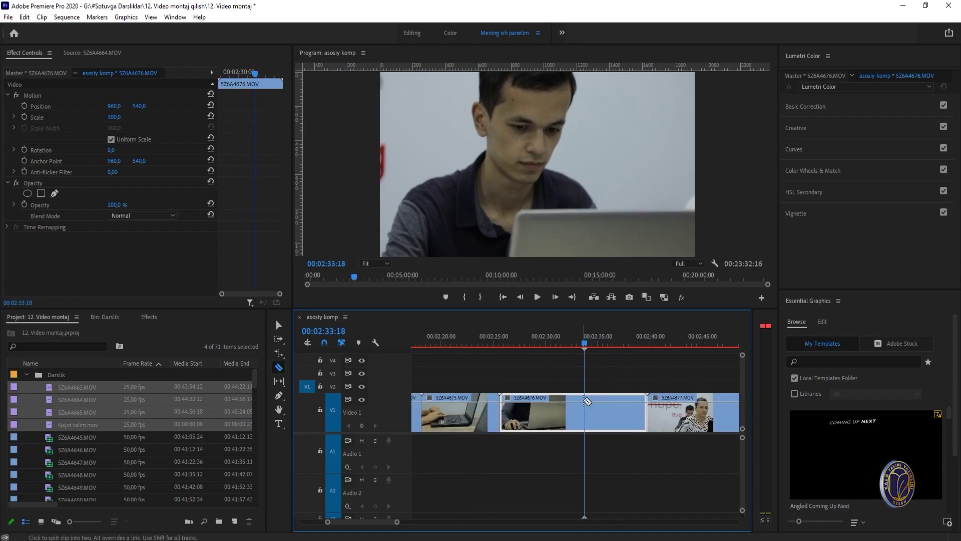
click(585, 401)
key(v)
click(559, 407)
key(Delete)
Step: Cut the remaining part of SZ6A4676.MOV and paste it on Video 1, butted against the end of SZ6A4669.MOV at 00:00:13:04
click(608, 418)
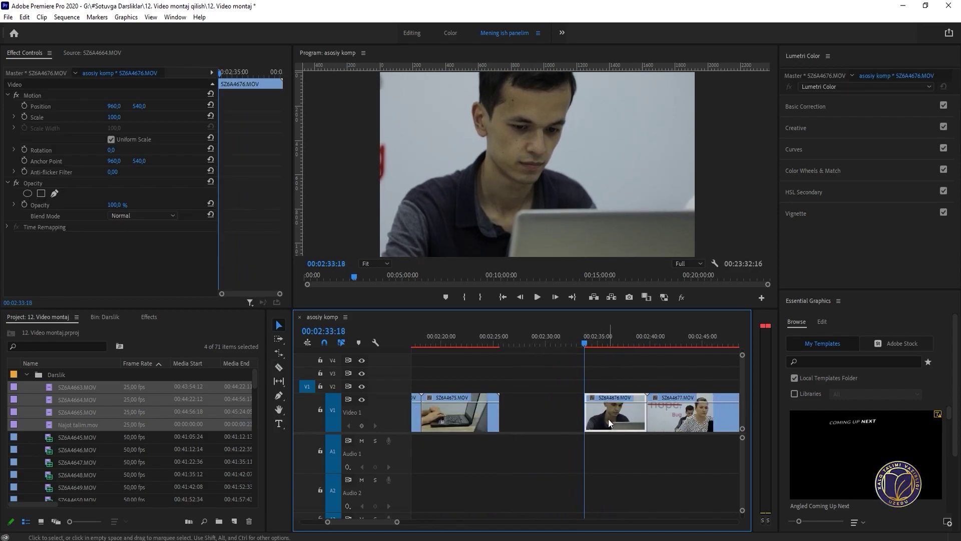
key(Delete)
key(-)
key(-)
key(-)
key(-)
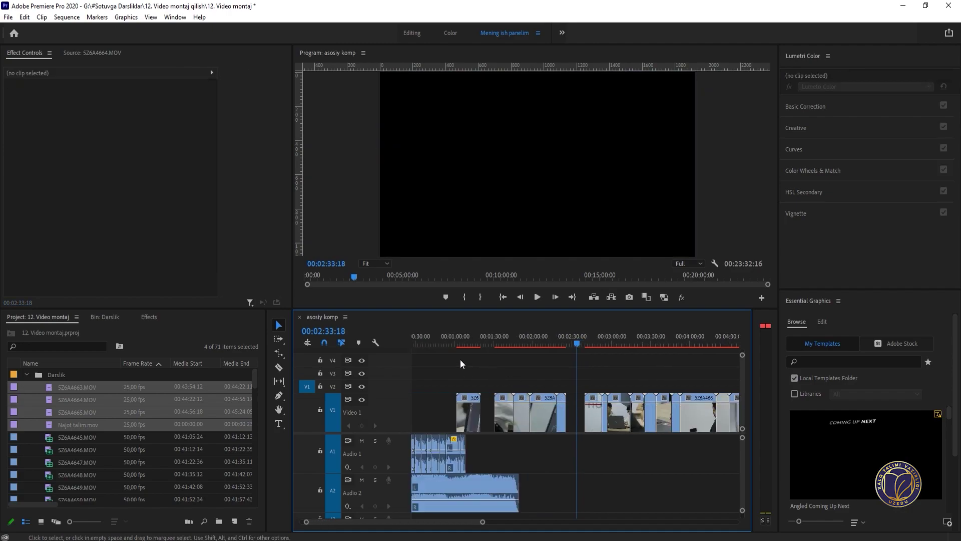
click(427, 341)
key(=)
key(=)
key(=)
key(=)
click(490, 347)
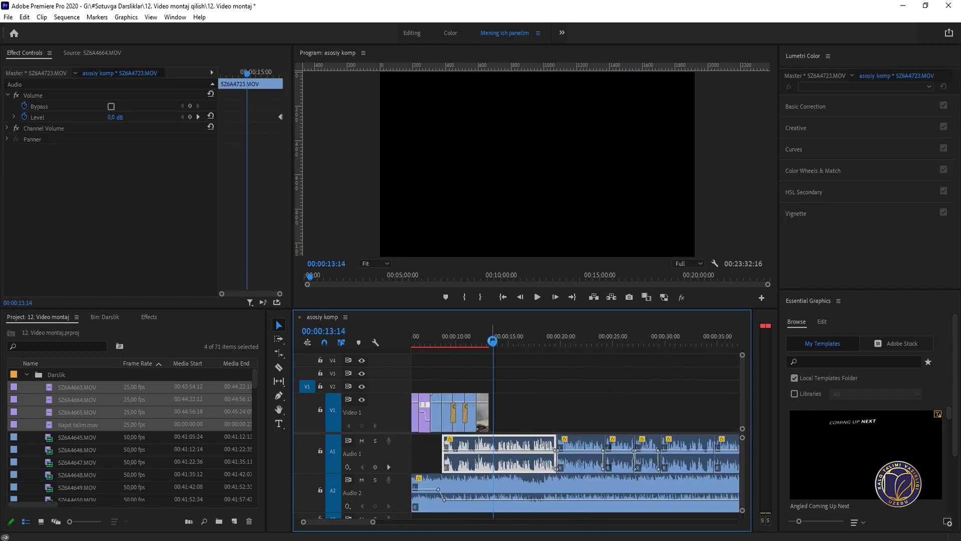
key(equal)
key(equal)
key(equal)
click(615, 412)
drag(615, 412, 606, 412)
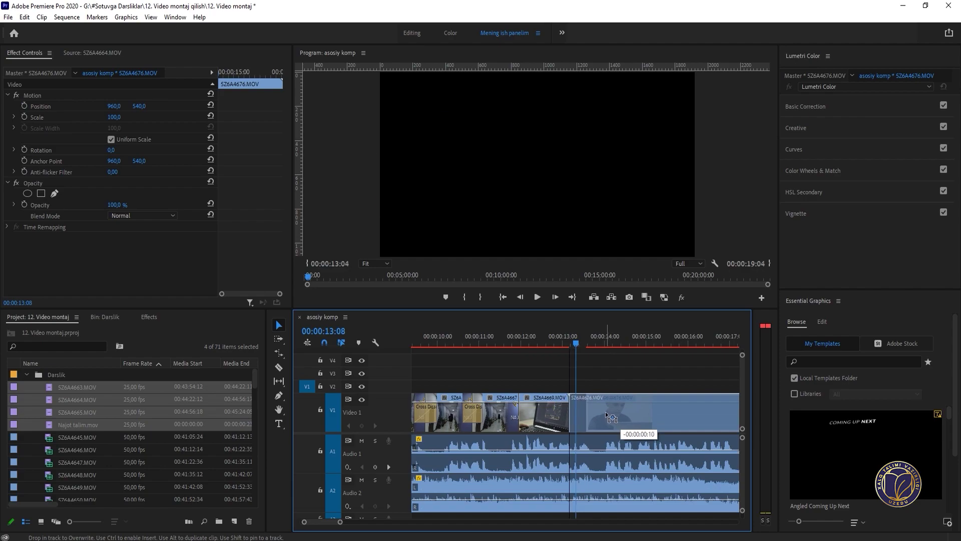
Step: Remove the part of SZ6A4676.MOV before 00:00:14:15 and close the gap to SZ6A4669.MOV
click(549, 341)
key(space)
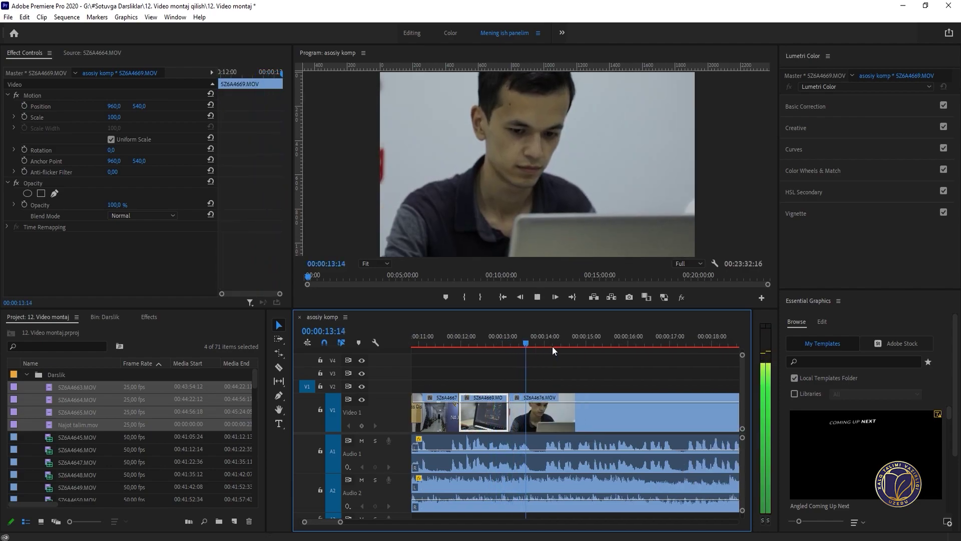
key(space)
key(c)
key(v)
drag(547, 345, 569, 347)
key(v)
key(Delete)
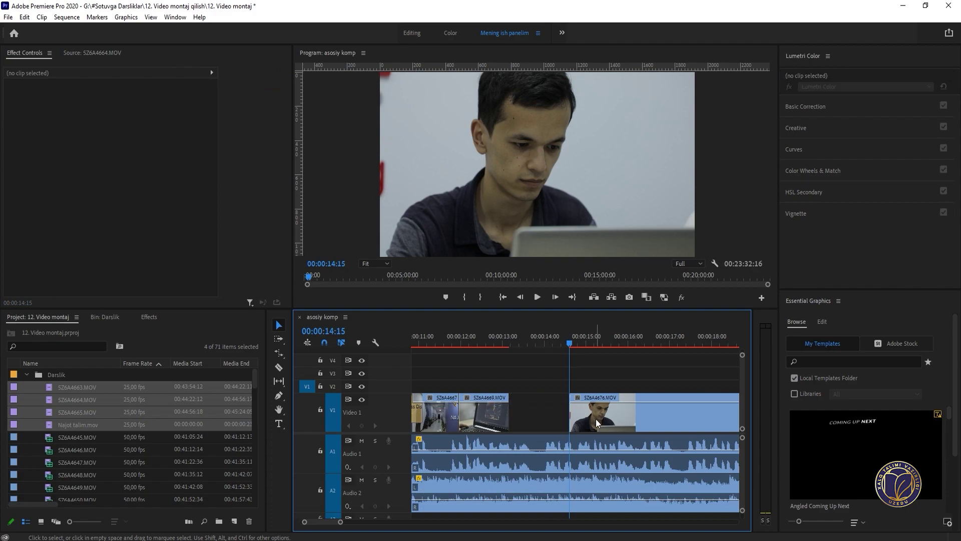
drag(596, 419, 536, 414)
Step: Split SZ6A4676.MOV at 00:00:14:02, delete the part after the cut, and play back the result from the hallway shot
drag(473, 338, 484, 337)
key(space)
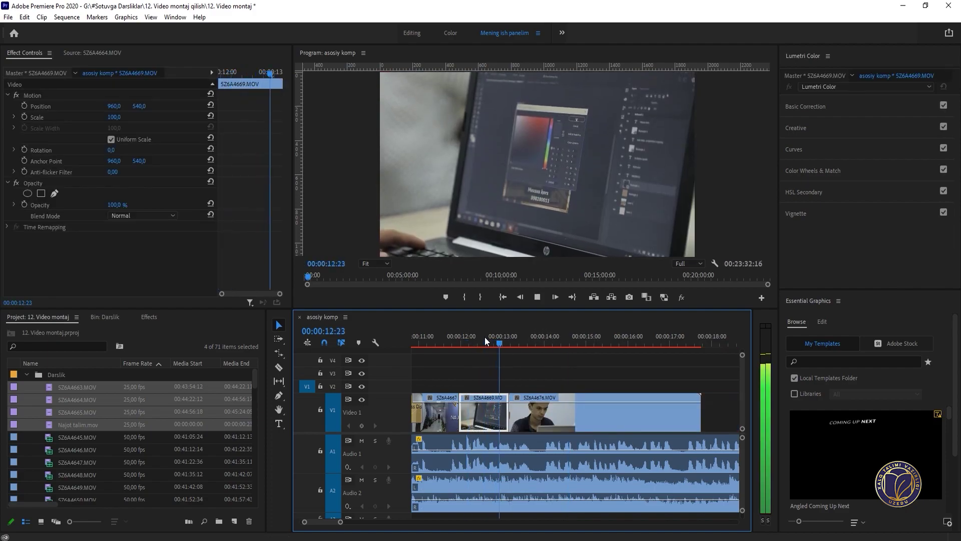
click(552, 412)
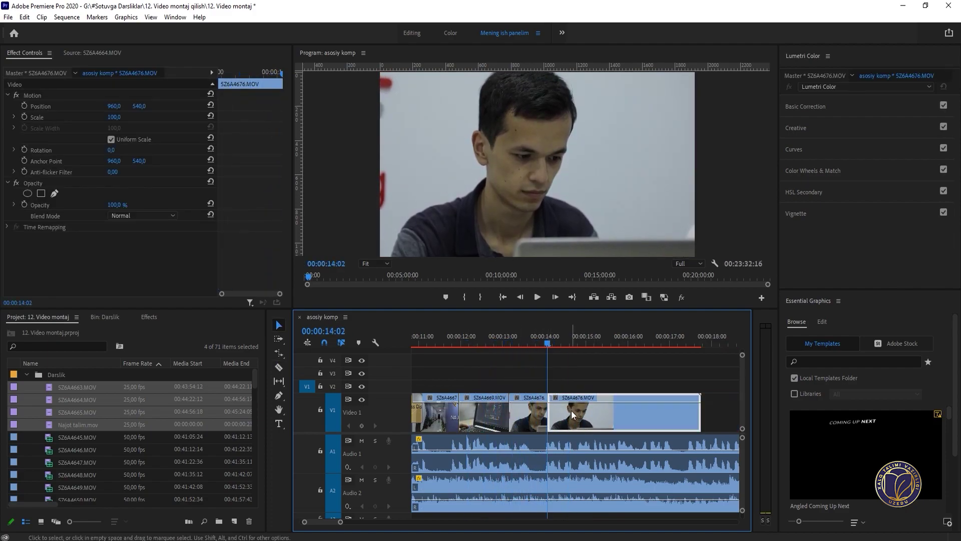
key(Delete)
click(446, 336)
key(space)
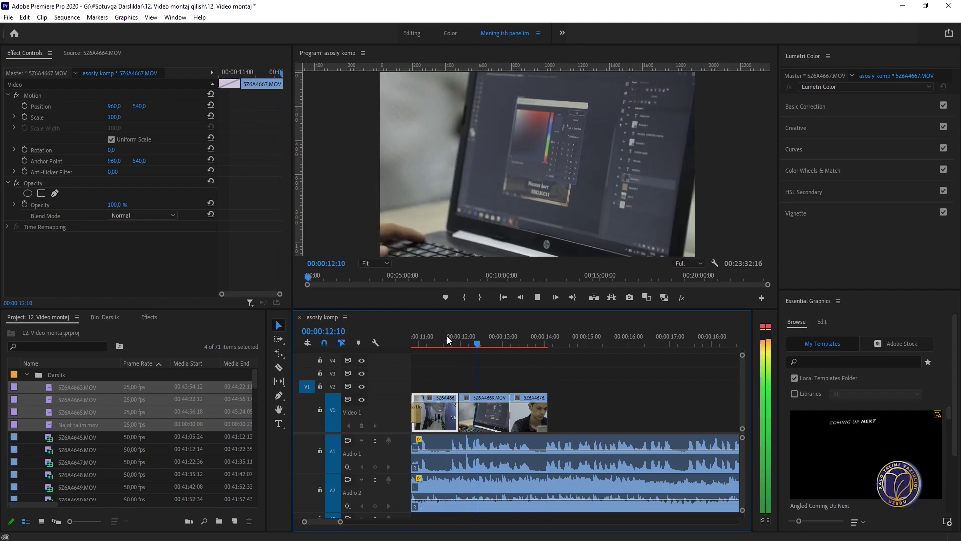
key(minus)
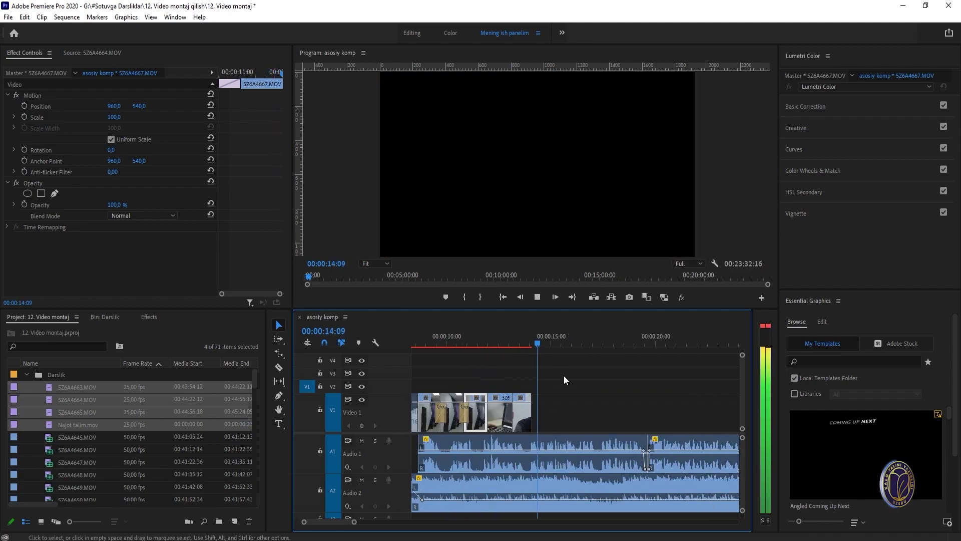
key(space)
Step: Review the footage in SZ6A4670.MOV and shift the clip slightly later on Video 1
key(minus)
key(minus)
key(minus)
key(minus)
click(501, 339)
key(equal)
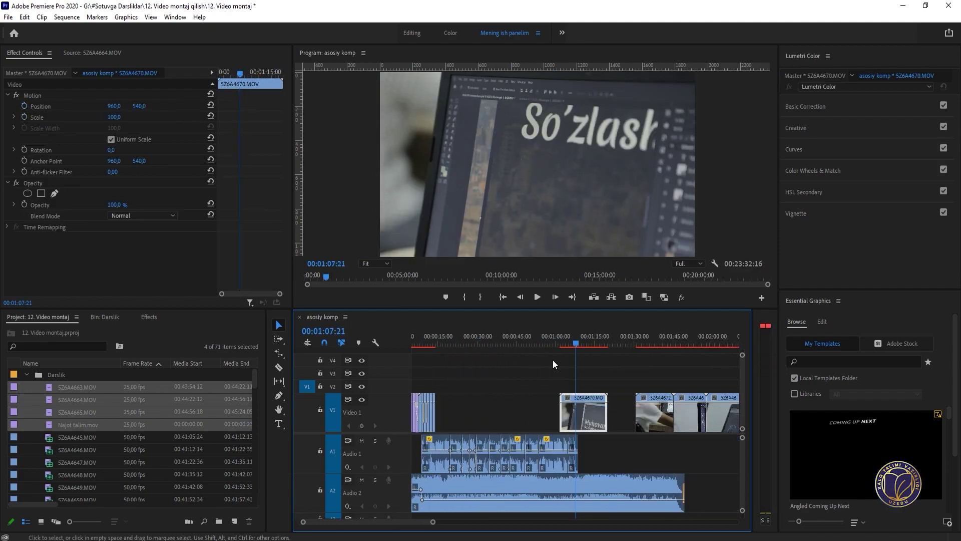
drag(580, 339, 607, 345)
mouse_move(577, 416)
mouse_down()
mouse_move(611, 415)
mouse_move(586, 419)
mouse_up()
key(ctrl+z)
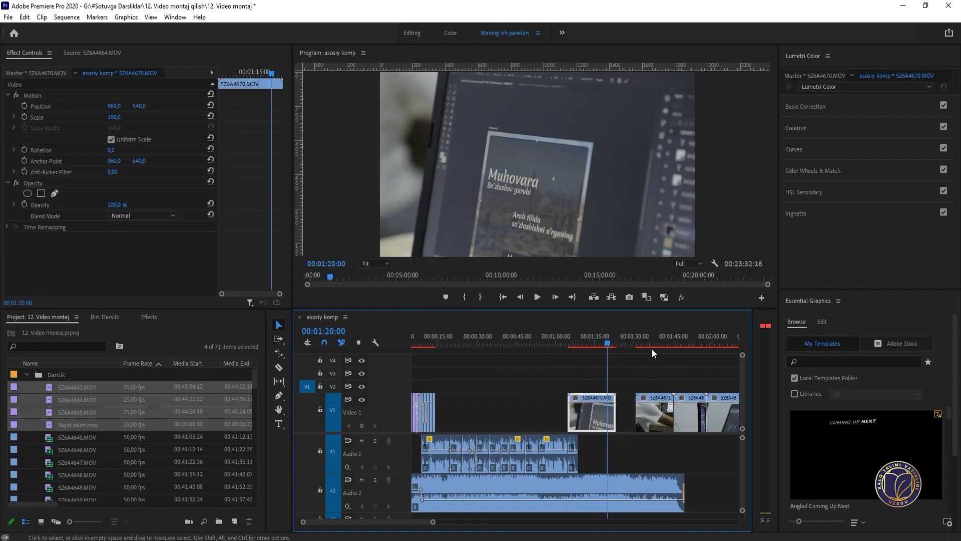
Step: Split SZ6A4672.MOV at 00:01:37:13, where the man enters the room, and delete the part before the cut
drag(651, 344, 655, 344)
key(equal)
key(equal)
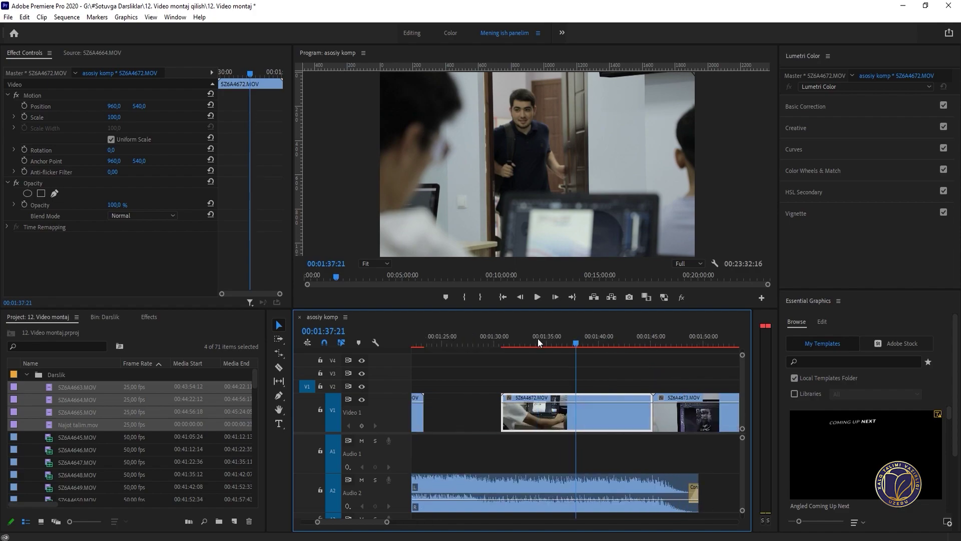
drag(537, 338, 573, 344)
key(c)
click(573, 403)
key(v)
key(Delete)
click(579, 419)
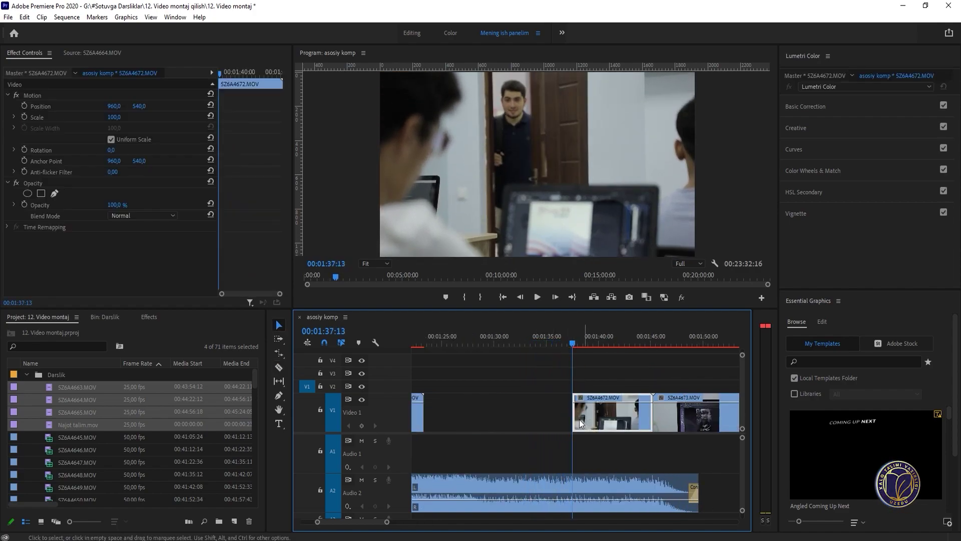
Step: Cut the remaining part of SZ6A4672.MOV and paste it on Video 1, butted against the end of SZ6A4676.MOV
key(minus)
key(minus)
key(minus)
key(ctrl+x)
click(441, 341)
key(equal)
key(equal)
key(equal)
click(520, 339)
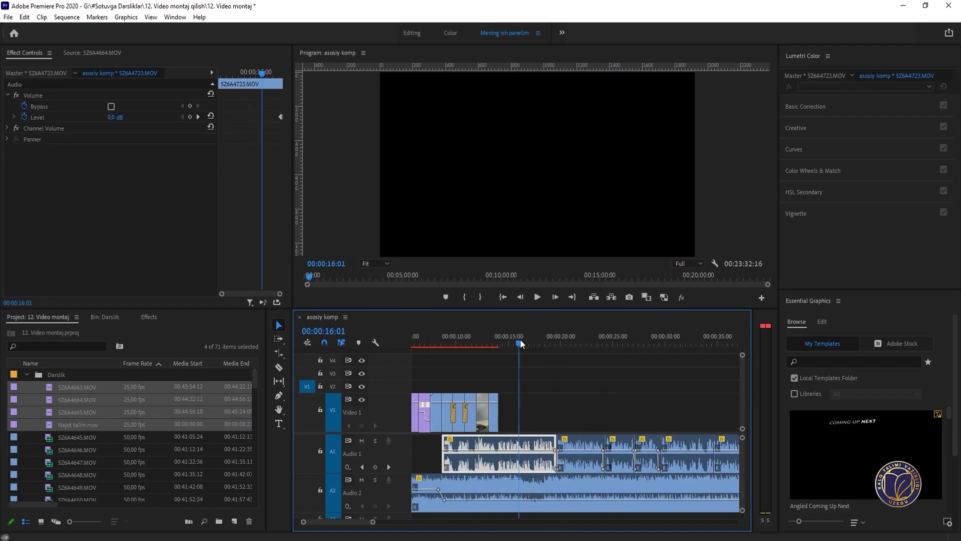
key(ctrl+v)
click(514, 341)
key(equal)
drag(589, 404, 584, 412)
Step: Play through the cut from SZ6A4676.MOV to SZ6A4672.MOV and split SZ6A4672.MOV at 00:00:16:08
click(469, 341)
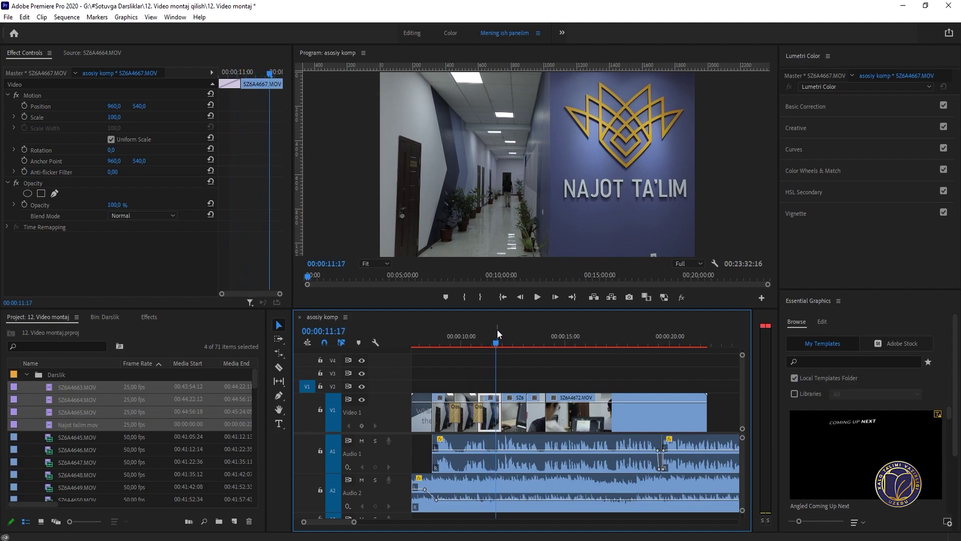
drag(498, 341, 564, 399)
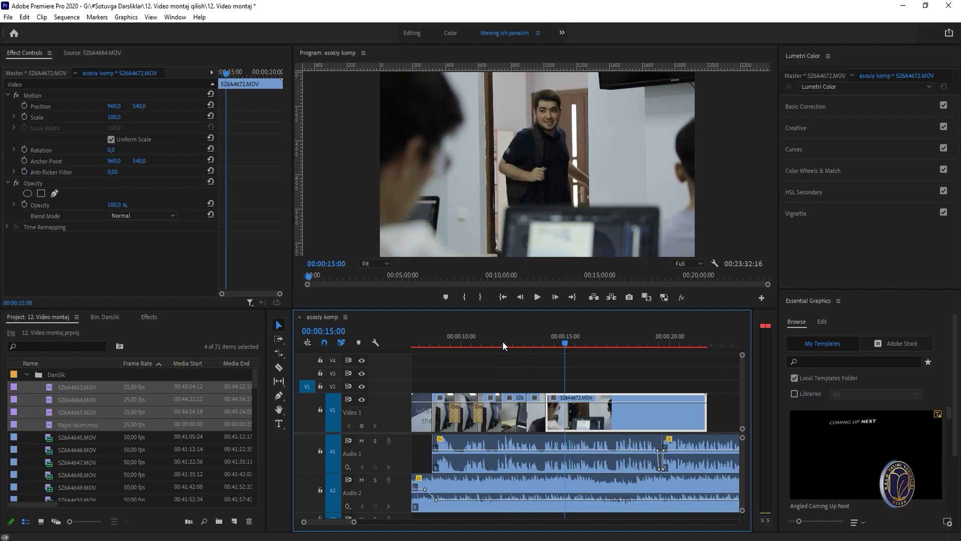
drag(502, 341, 557, 353)
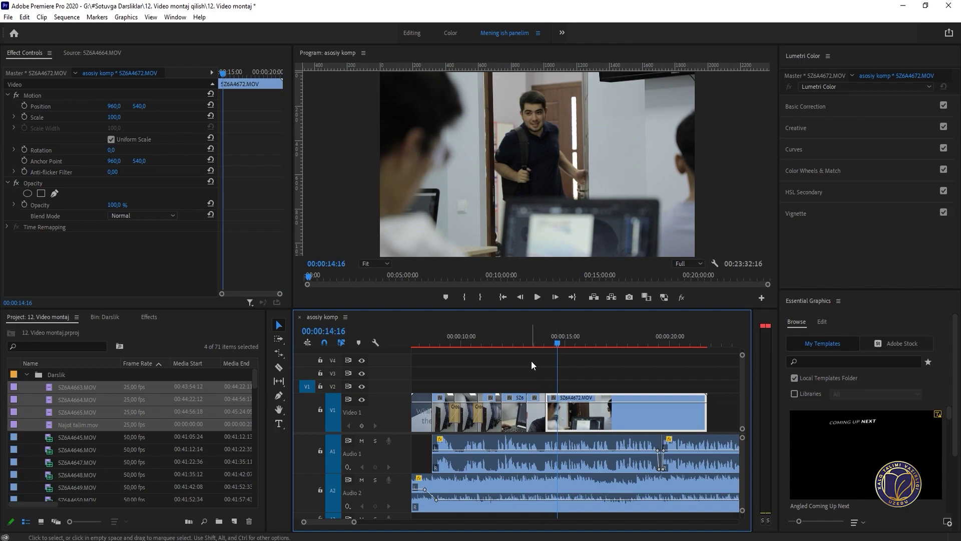
click(532, 339)
key(space)
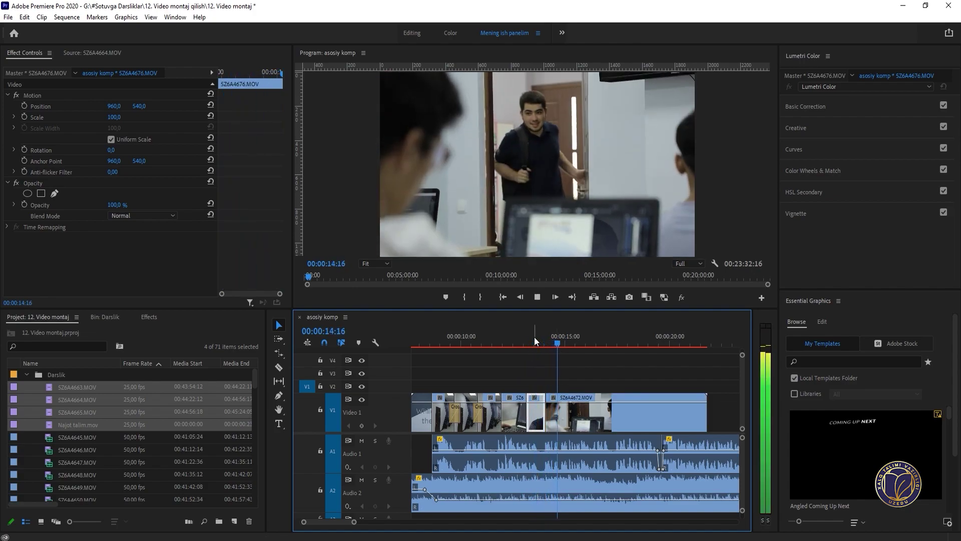
scroll(535, 339, down, 2)
key(space)
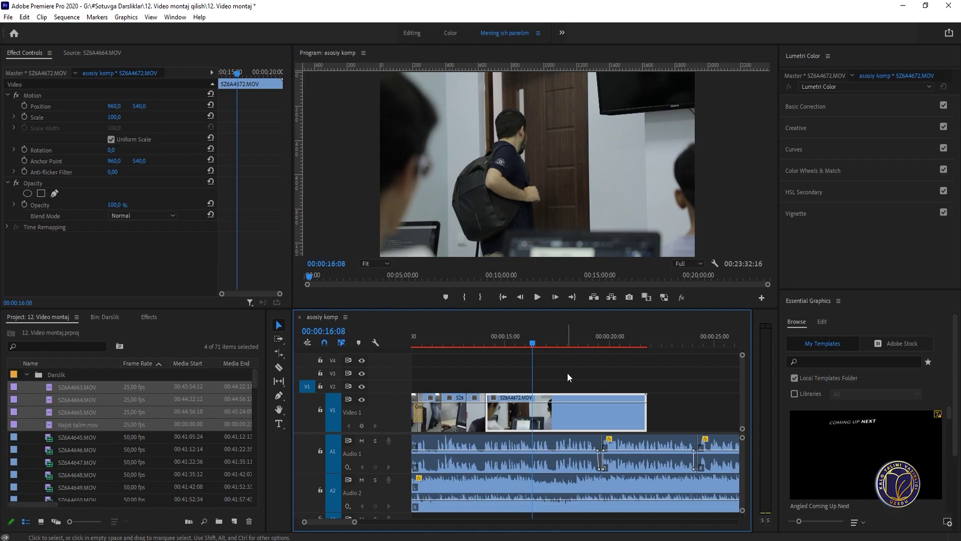
click(534, 404)
key(v)
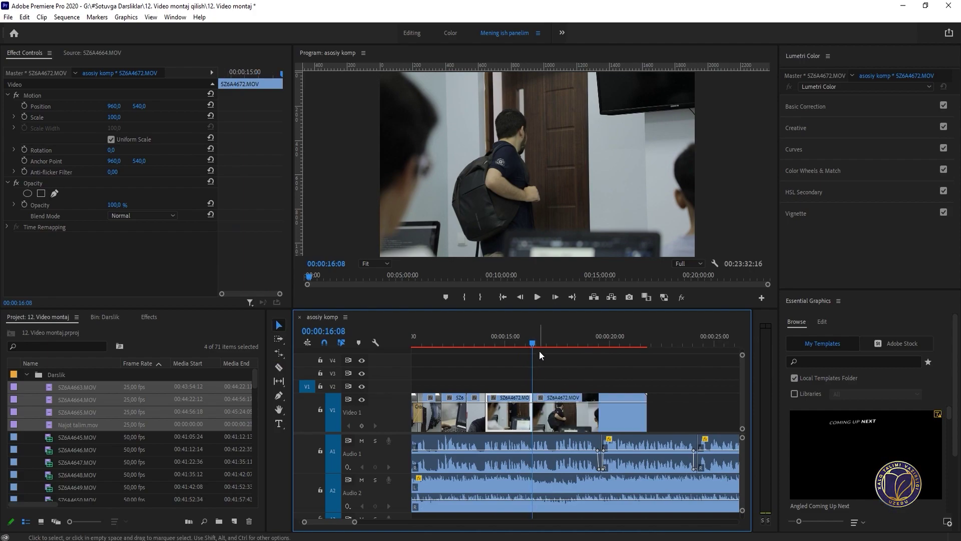
Step: Play back SZ6A4672.MOV across its new cut up to about 00:00:19:11 to check it against the voice-over
drag(536, 340, 517, 353)
key(space)
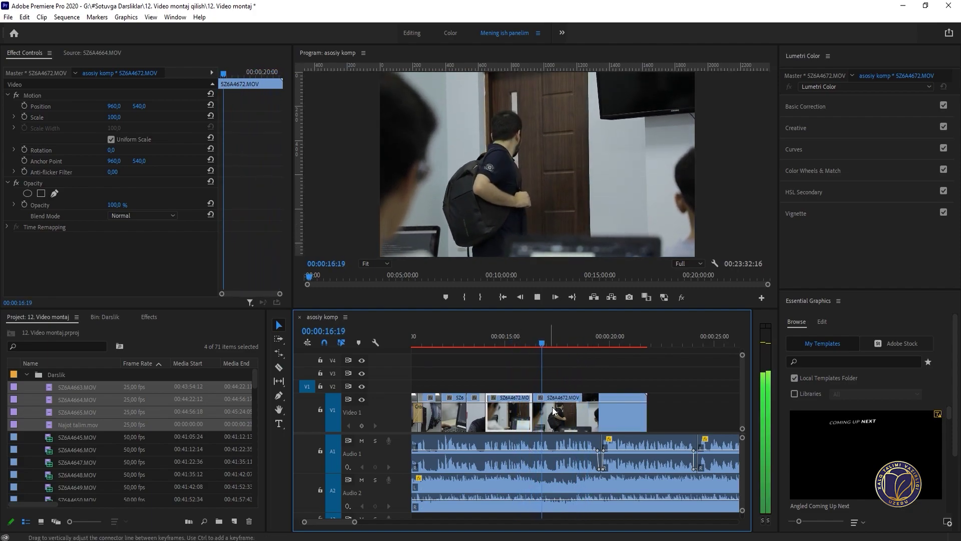
key(space)
key(minus)
key(minus)
key(space)
key(equal)
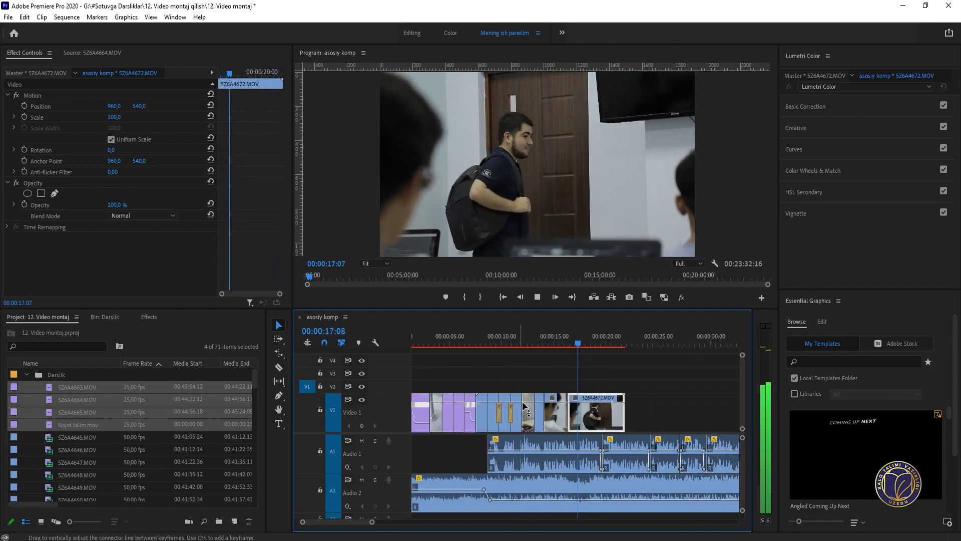
scroll(521, 401, up, 2)
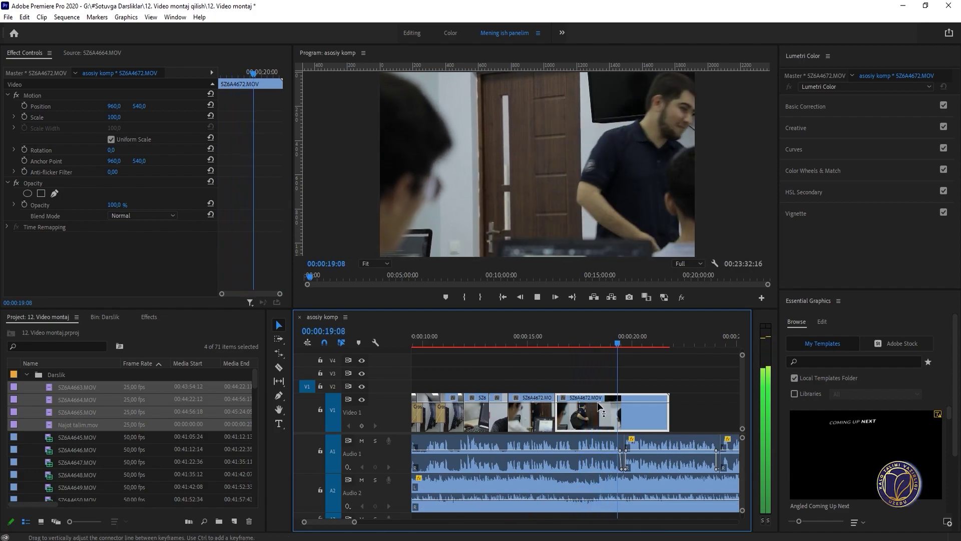
key(space)
Step: Move the second part of SZ6A4672.MOV out to about 00:00:33 on Video 1
scroll(581, 408, down, 3)
drag(517, 413, 601, 410)
scroll(540, 377, down, 3)
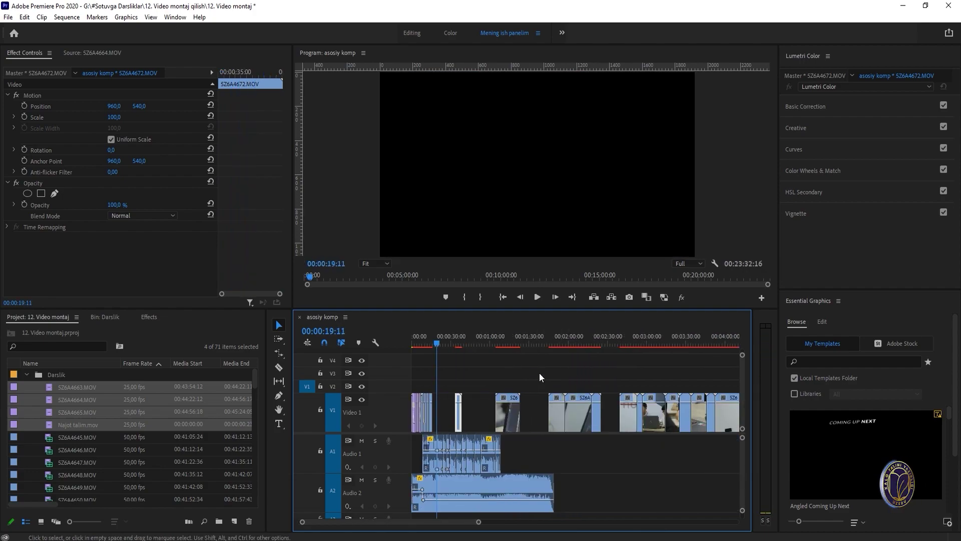
Step: Find the laptop design shot in SZ6A4673.MOV and trim the clip's start to 00:01:48:11
key(=)
key(=)
click(542, 339)
key(-)
key(-)
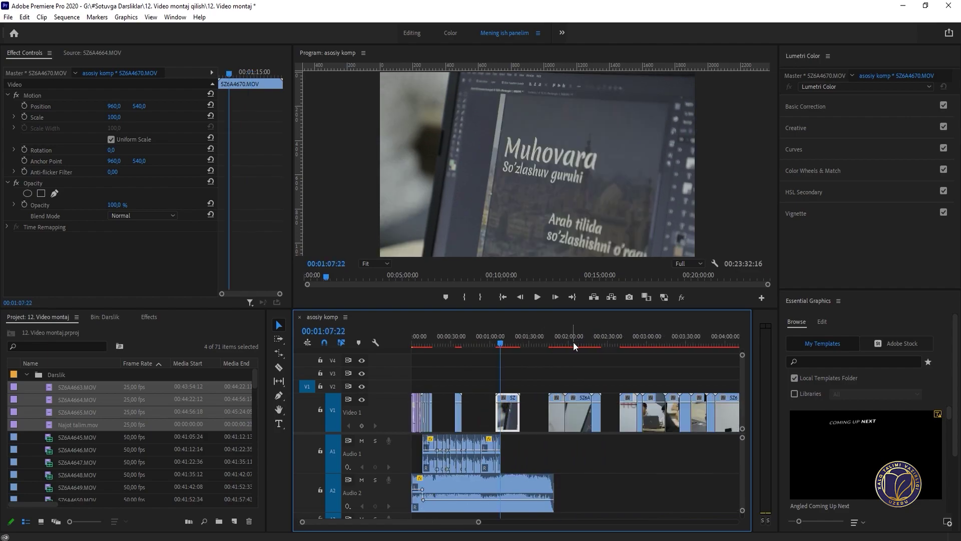
mouse_move(573, 342)
mouse_down()
mouse_move(554, 347)
mouse_move(564, 343)
mouse_up()
scroll(551, 383, up, 3)
key(=)
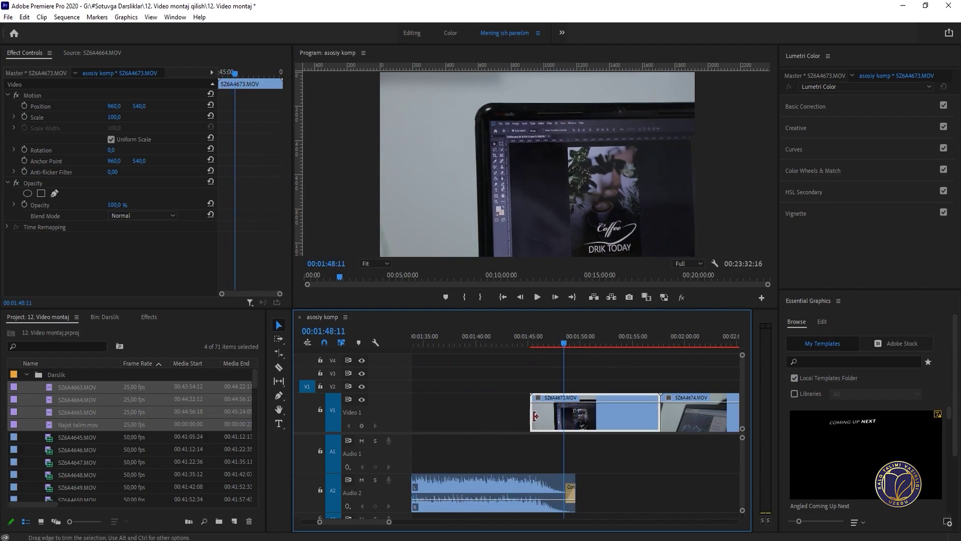
drag(535, 416, 568, 416)
Step: Cut the trimmed SZ6A4673.MOV and paste it on Video 1 at about 00:00:17:15, behind the first part of SZ6A4672.MOV
key(Delete)
key(-)
key(-)
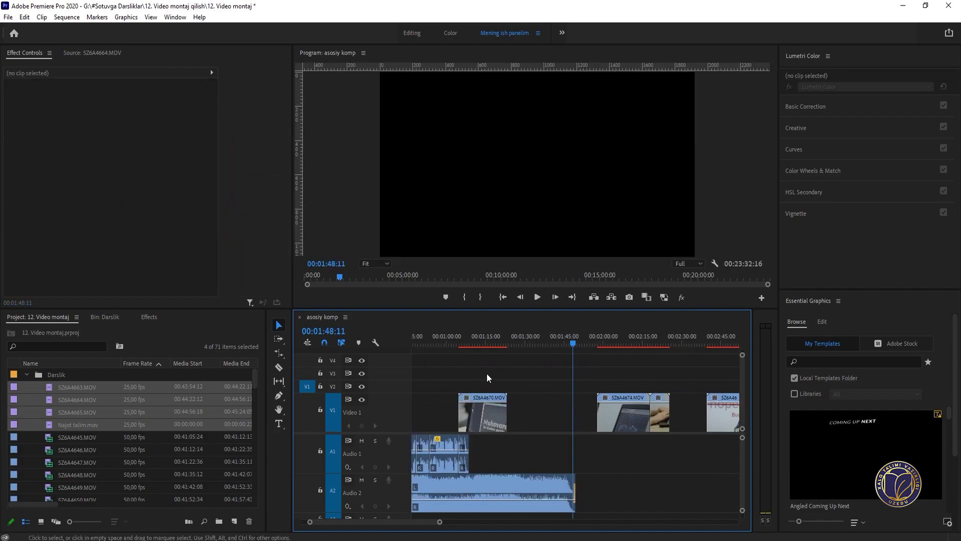
key(-)
key(-)
click(426, 341)
key(=)
key(=)
key(=)
key(=)
click(520, 342)
key(ctrl+v)
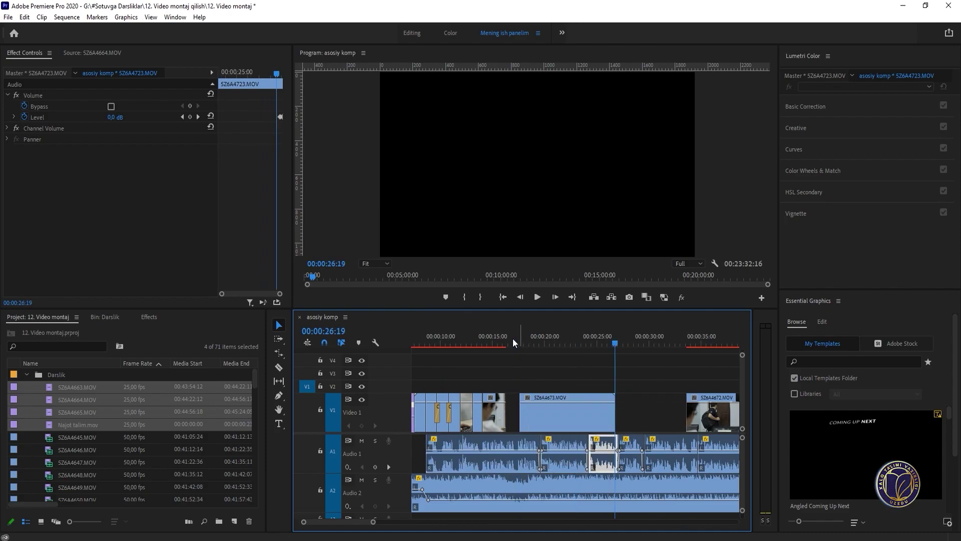
Step: Move SZ6A4673.MOV on Video 1 against the end of SZ6A4672.MOV at about 00:00:16:08 and play back across the cut
click(513, 341)
scroll(512, 342, up, 2)
drag(617, 415, 601, 417)
drag(595, 418, 595, 418)
click(507, 342)
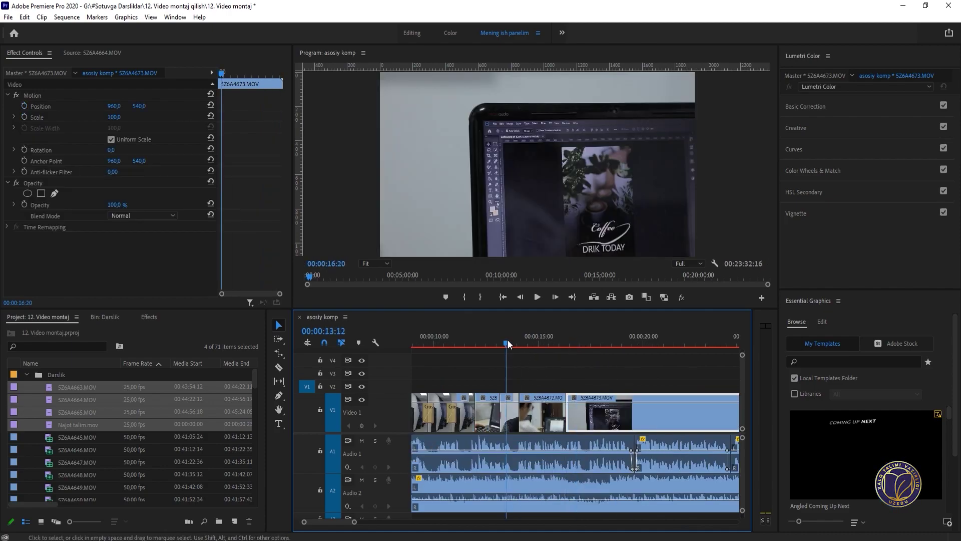
key(space)
key(equal)
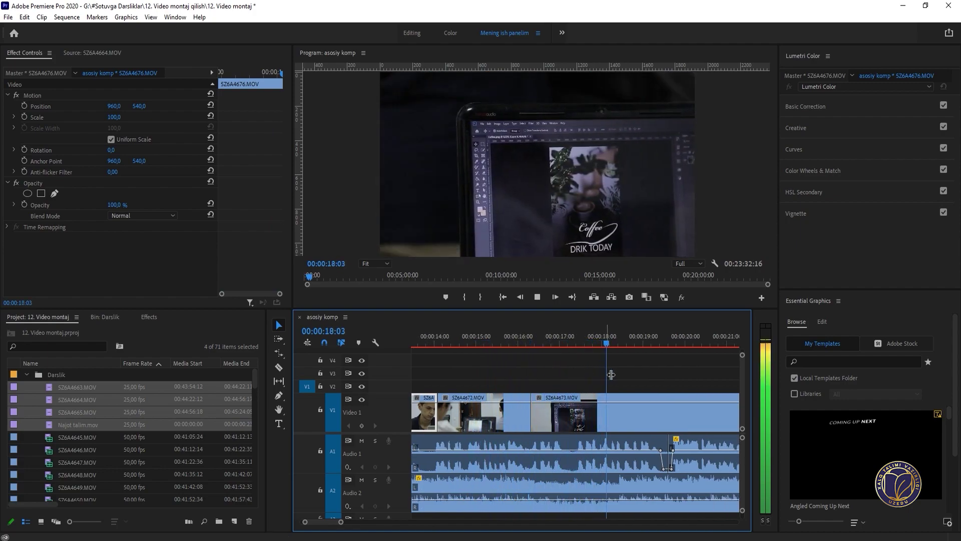
Step: Trim the start of SZ6A4673.MOV to 00:00:17:07, move the clip back against SZ6A4672.MOV and play back the join
drag(603, 341, 571, 343)
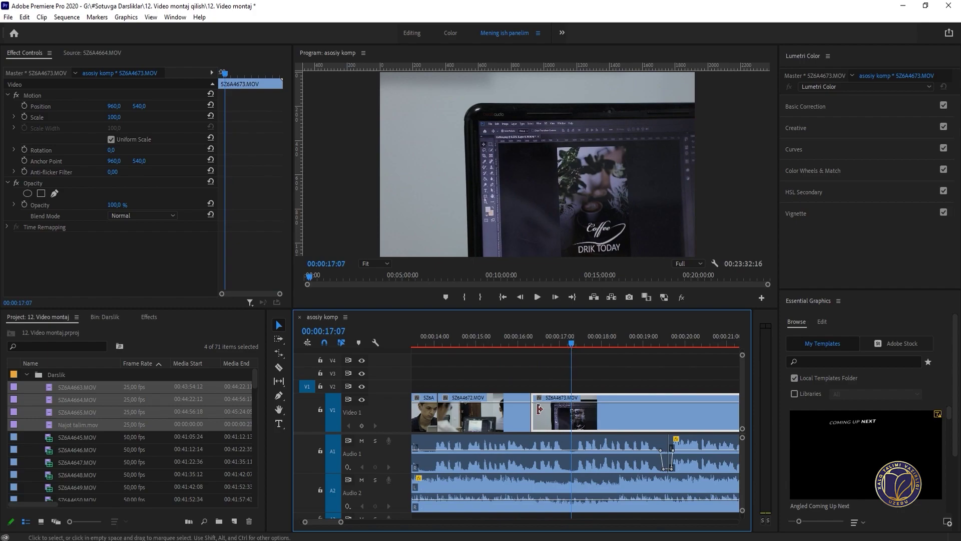
drag(533, 417, 572, 417)
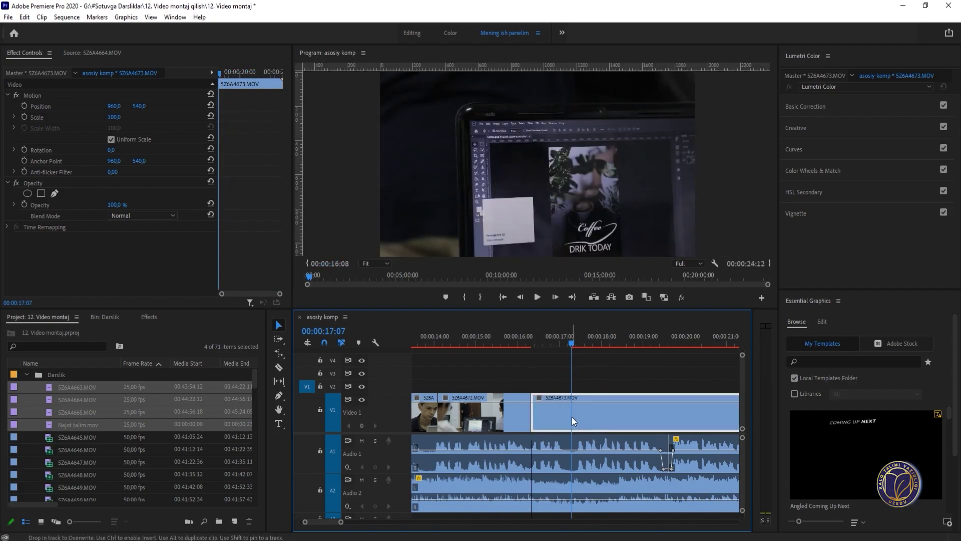
click(497, 338)
key(space)
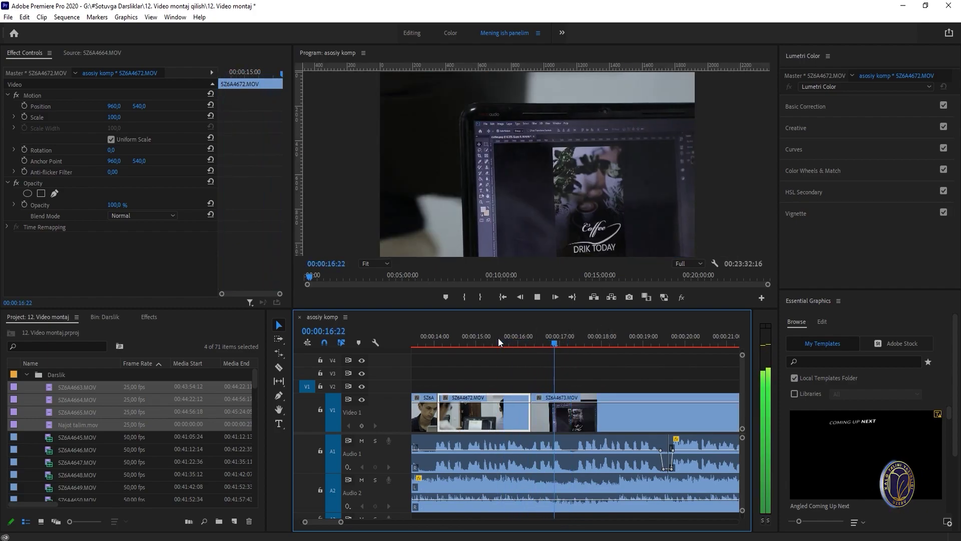
key(space)
Step: Split SZ6A4673.MOV on Video 1 at about 00:00:18:11 and delete the part behind the cut
key(c)
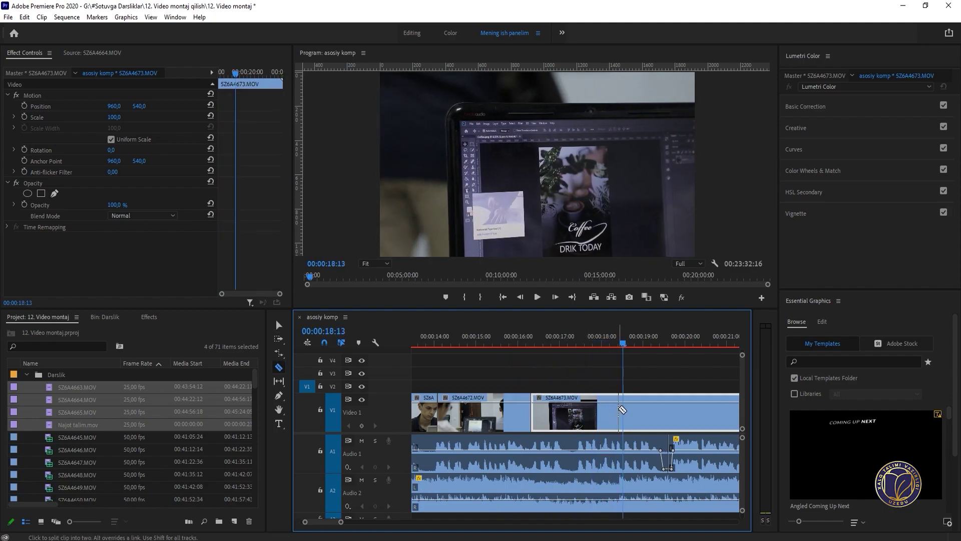
click(587, 338)
key(space)
key(space)
key(equal)
key(equal)
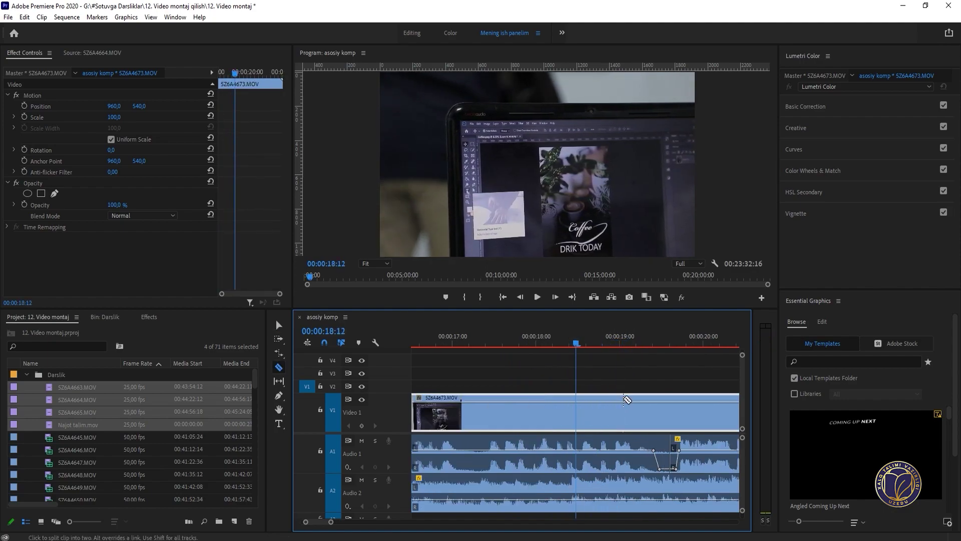
click(537, 345)
key(space)
click(562, 344)
mouse_move(563, 344)
mouse_down()
mouse_move(532, 344)
mouse_move(576, 344)
mouse_up()
click(569, 418)
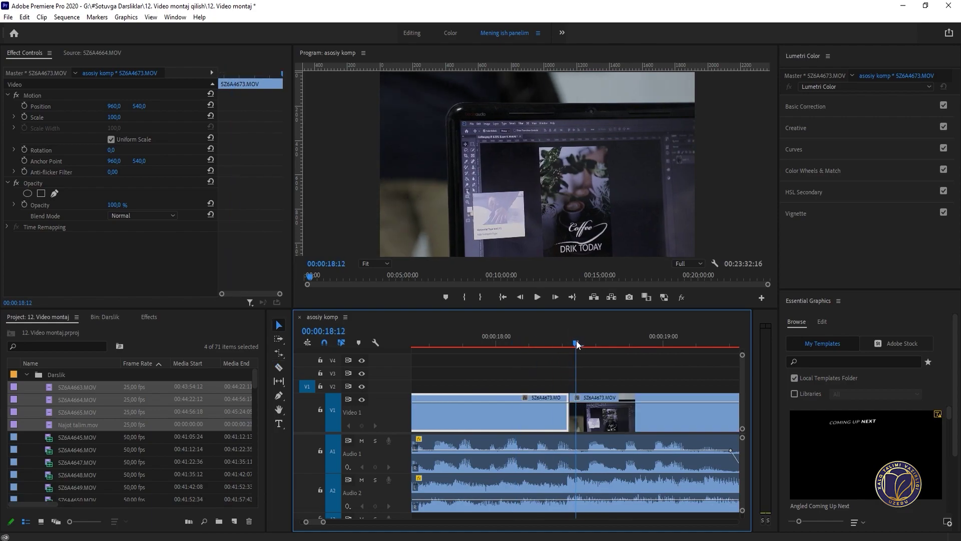
click(572, 345)
key(v)
key(Delete)
Step: Play back the shortened SZ6A4673.MOV from about 00:00:15 to check its end against the voice-over
key(minus)
key(minus)
key(minus)
key(minus)
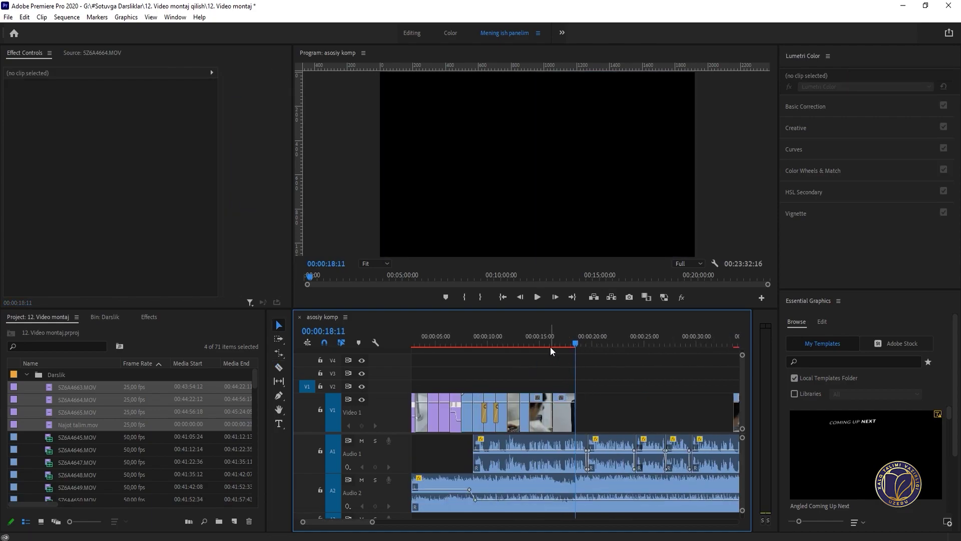
click(544, 339)
key(equal)
key(space)
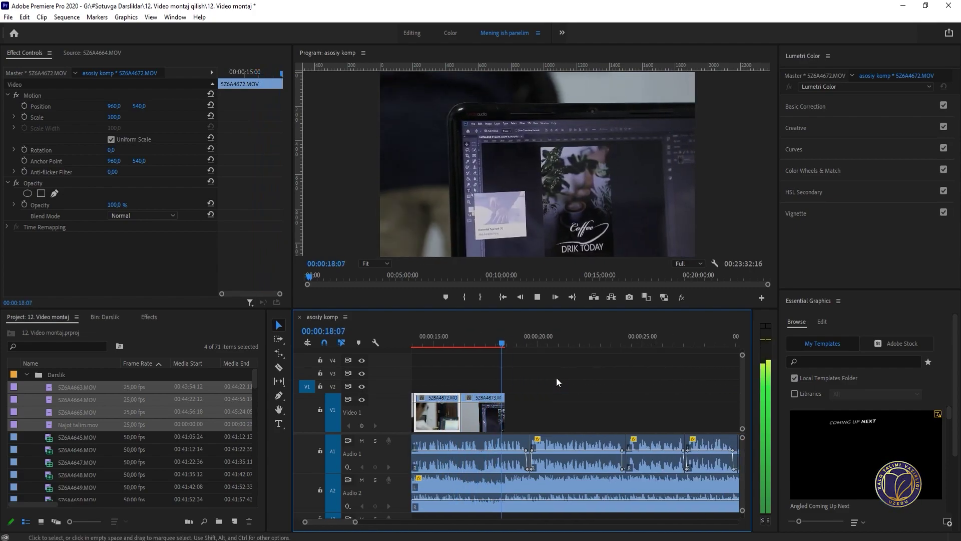
Step: Find the laptop typing shot in SZ6A4675.MOV and trim the clip's start to just after 00:02:20
key(minus)
key(minus)
key(minus)
click(502, 342)
key(equal)
key(equal)
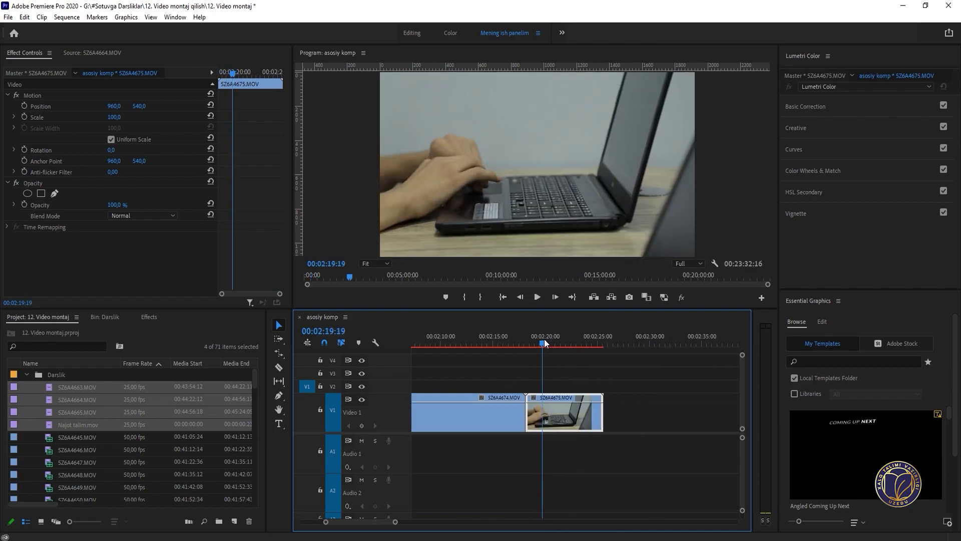
drag(545, 339, 549, 340)
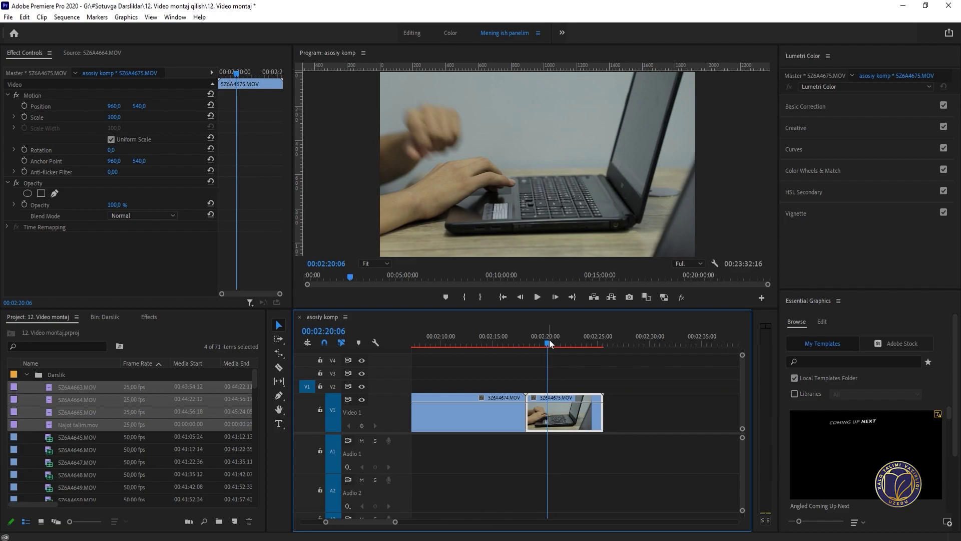
key(ctrl+s)
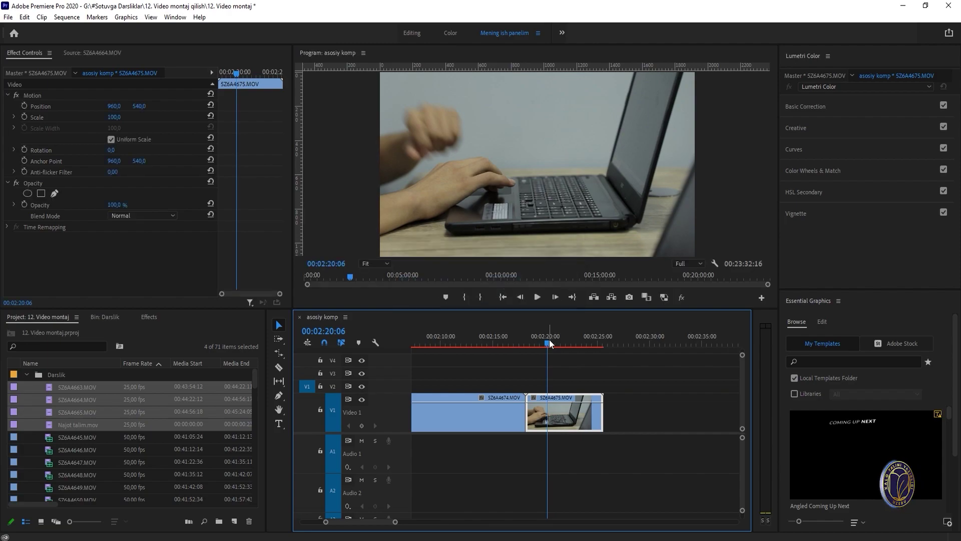
drag(549, 339, 550, 342)
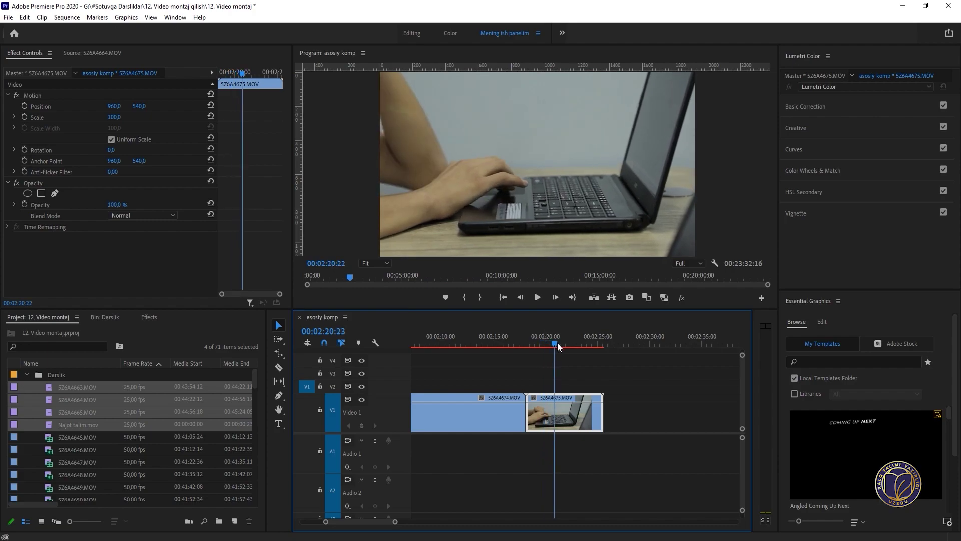
drag(557, 416, 562, 416)
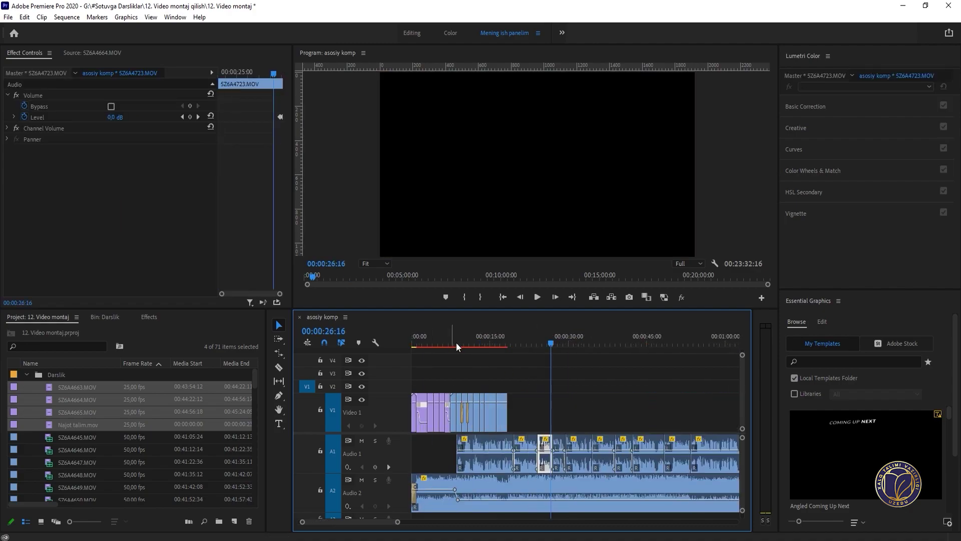
Step: Place the trimmed SZ6A4675.MOV on Video 1 directly behind SZ6A4673.MOV at about 00:00:18:11 and play back across the cut
key(=)
click(496, 344)
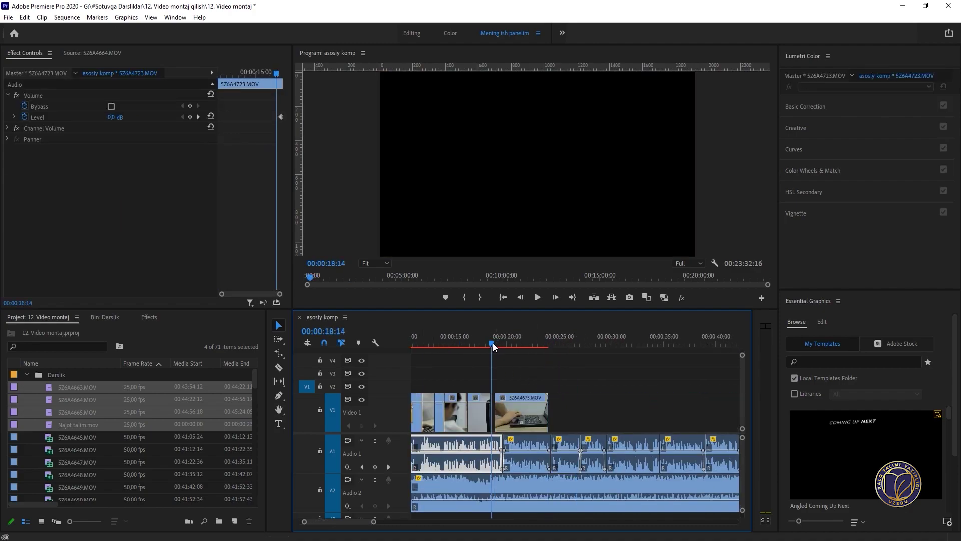
key(=)
key(=)
drag(621, 412, 605, 414)
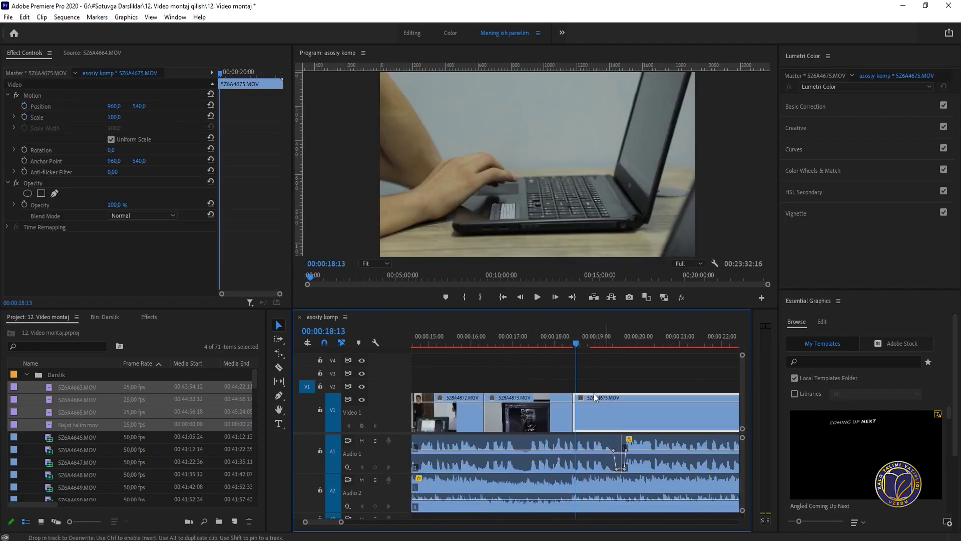
click(542, 344)
key(space)
scroll(545, 351, down, 2)
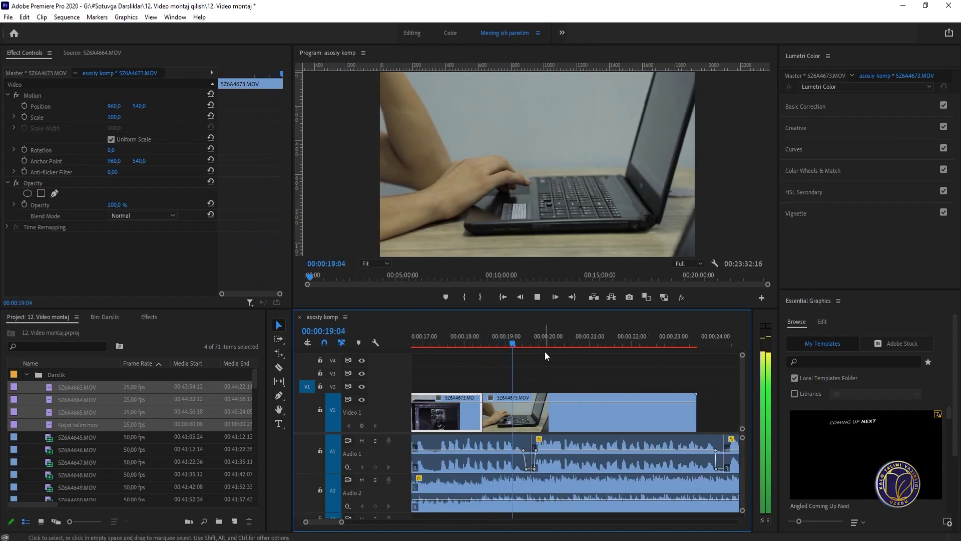
key(space)
Step: Split SZ6A4675.MOV on Video 1 at 00:00:19:14 and delete the part behind the cut
key(equal)
key(equal)
key(c)
click(574, 419)
key(v)
click(600, 419)
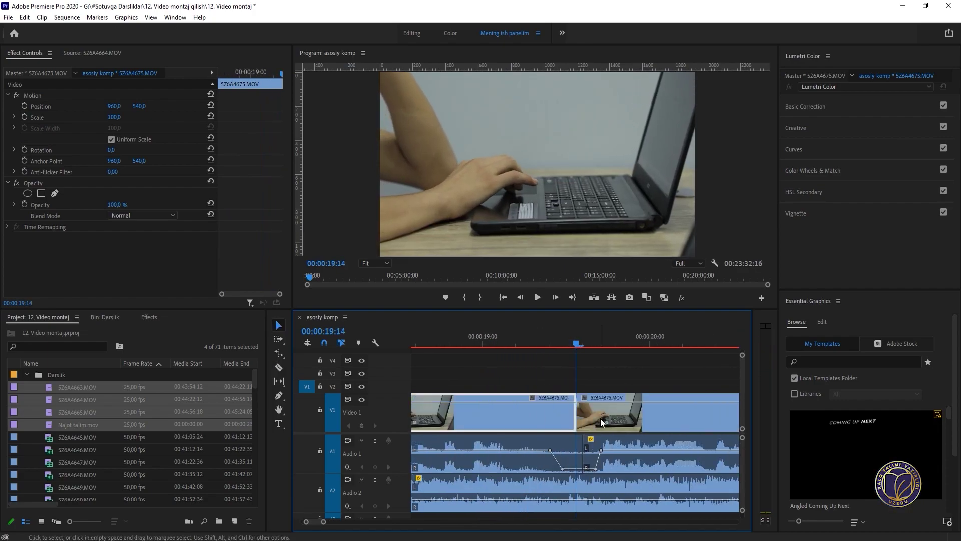
key(Delete)
Step: Play back the shortened SZ6A4675.MOV through its end to check it against the voice-over
key(minus)
key(minus)
click(524, 341)
key(space)
scroll(554, 365, down, 1)
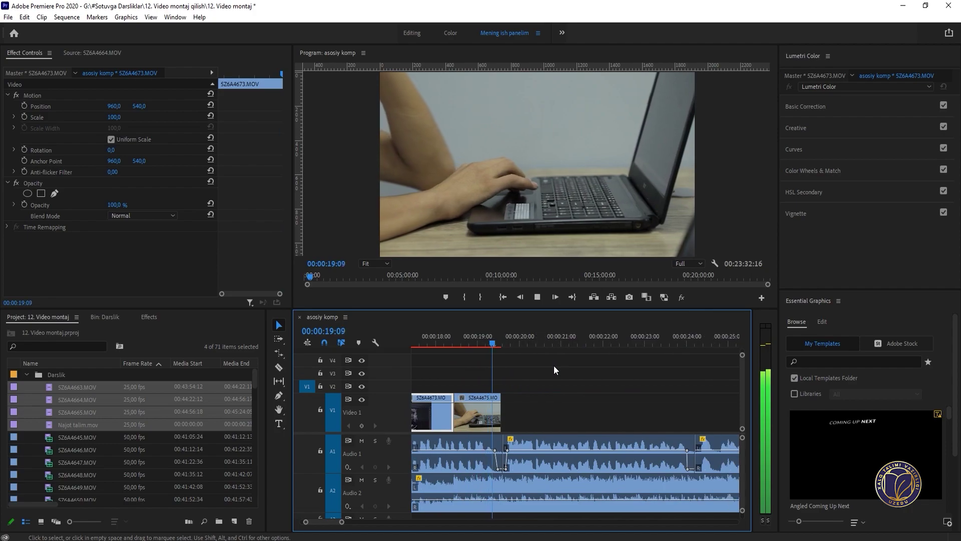
key(minus)
key(minus)
key(space)
Step: Trim the start of SZ6A4679.MOV to about 00:03:03:06 and place it on Video 1 directly behind SZ6A4675.MOV at 00:00:19:14
key(minus)
key(minus)
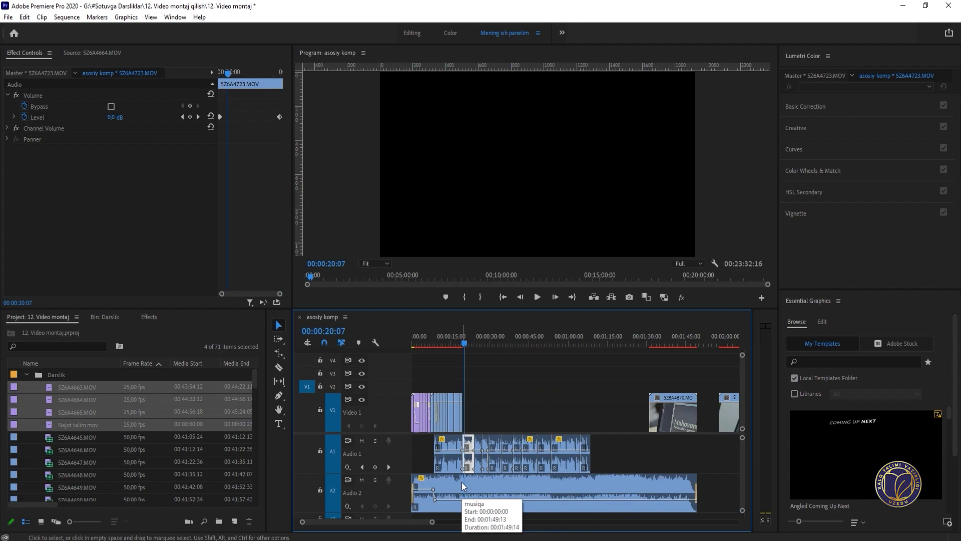
key(equal)
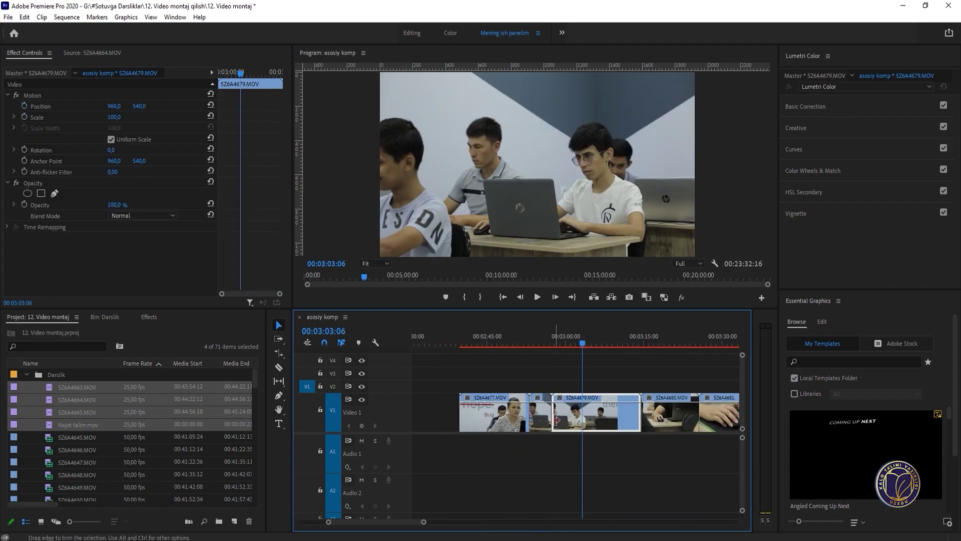
drag(552, 422, 587, 422)
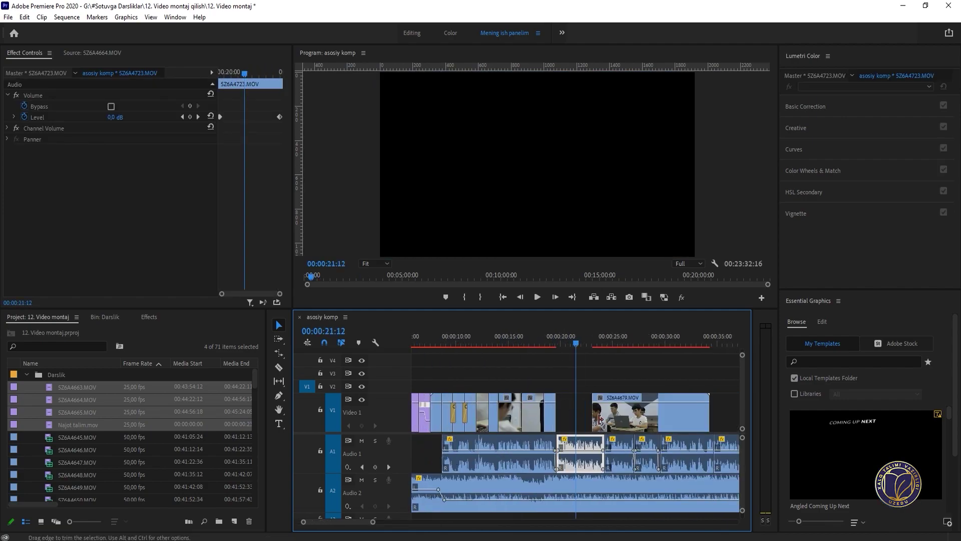
drag(600, 413, 575, 396)
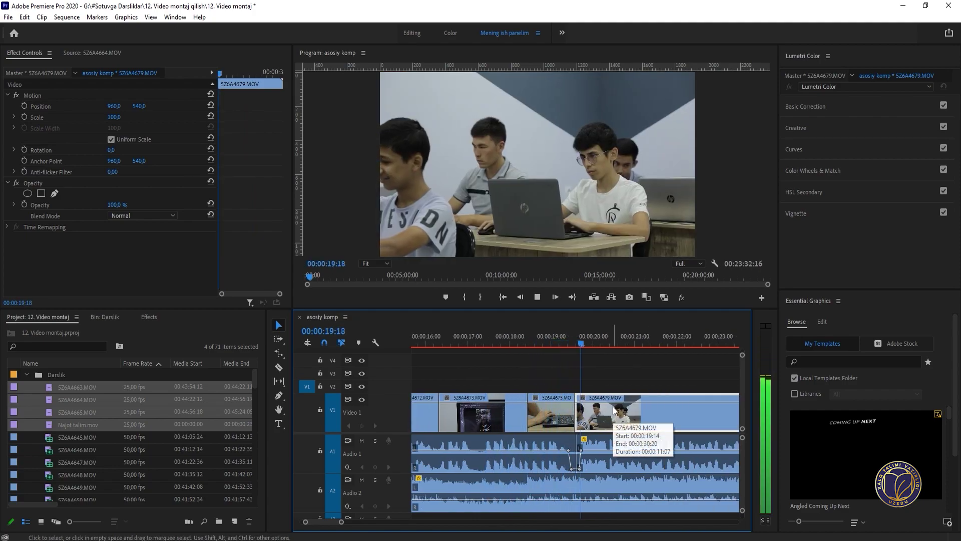
Step: Split SZ6A4679.MOV on Video 1 at 00:00:20:16 and delete the part behind the cut
key(space)
click(620, 411)
key(v)
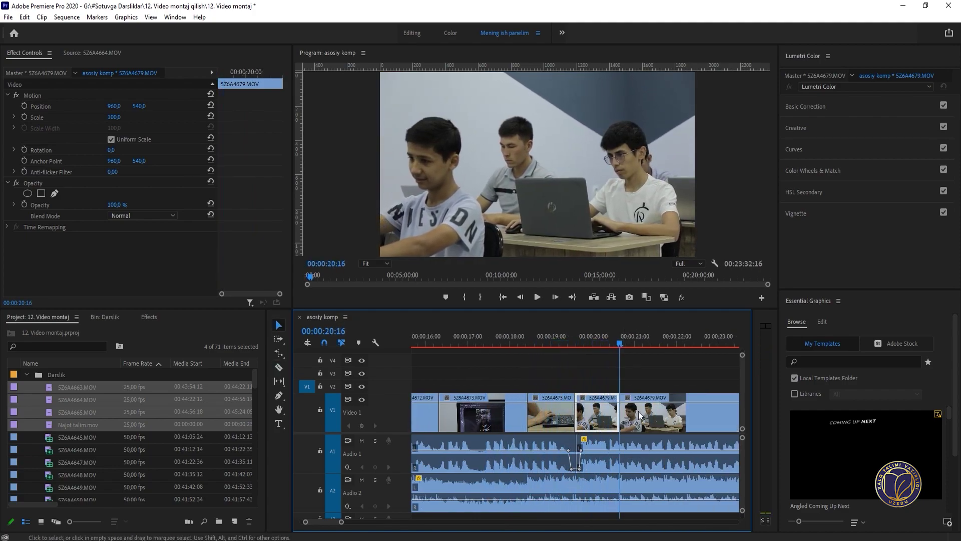
click(638, 411)
key(Delete)
Step: Close the gap that SZ6A4679.MOV left among the unused clips on Video 1
key(minus)
key(minus)
key(minus)
key(minus)
key(minus)
drag(652, 345, 616, 342)
key(equal)
key(equal)
key(minus)
click(599, 341)
click(626, 415)
key(Delete)
Step: Split the footage on Video 1 at about 00:03:45 and delete the part ahead of the whiteboard shot in SZ6A4685.MOV
key(equal)
key(c)
click(610, 410)
key(v)
key(Delete)
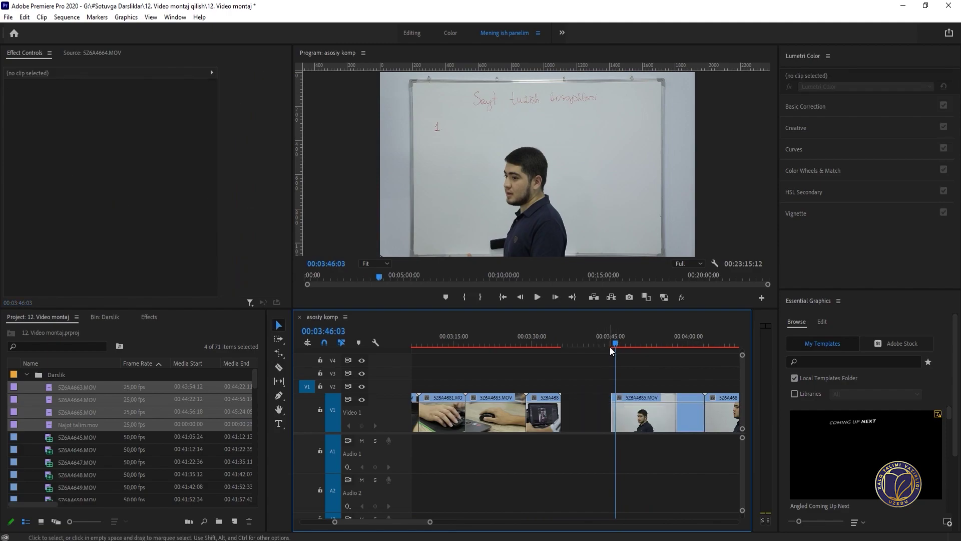
Step: Find the moment of writing on the whiteboard in SZ6A4685.MOV, split the clip at 00:03:52:02 and delete the part before it
click(610, 347)
click(614, 345)
key(space)
click(647, 344)
key(c)
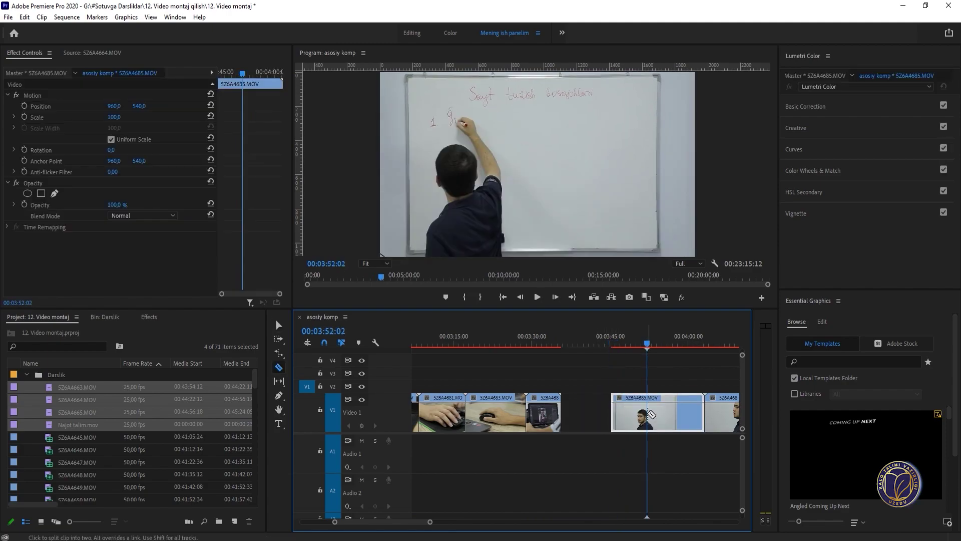
click(647, 405)
key(v)
key(Delete)
Step: Split SZ6A4685.MOV at 00:03:56:04, move the whiteboard writing part to about 00:03:47 and delete the remainder
key(space)
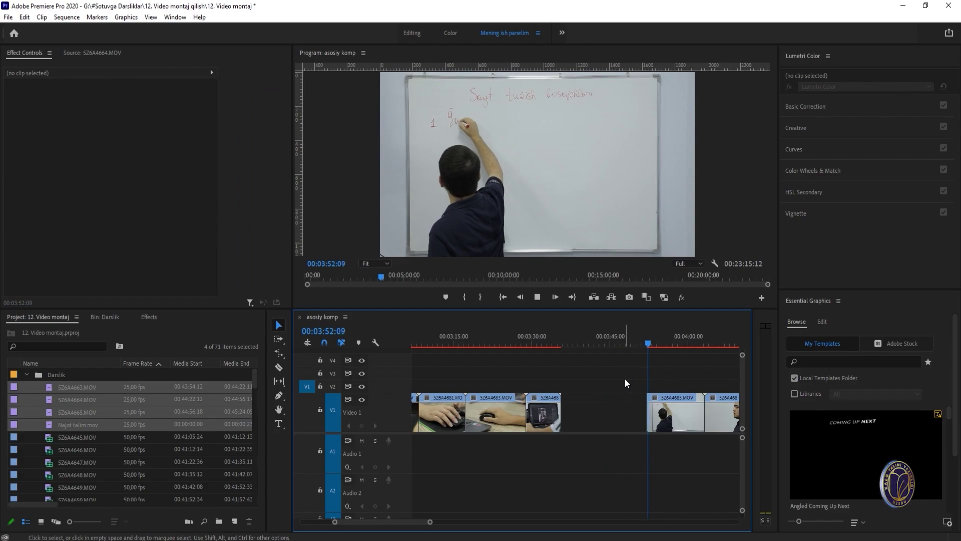
key(grave)
key(grave)
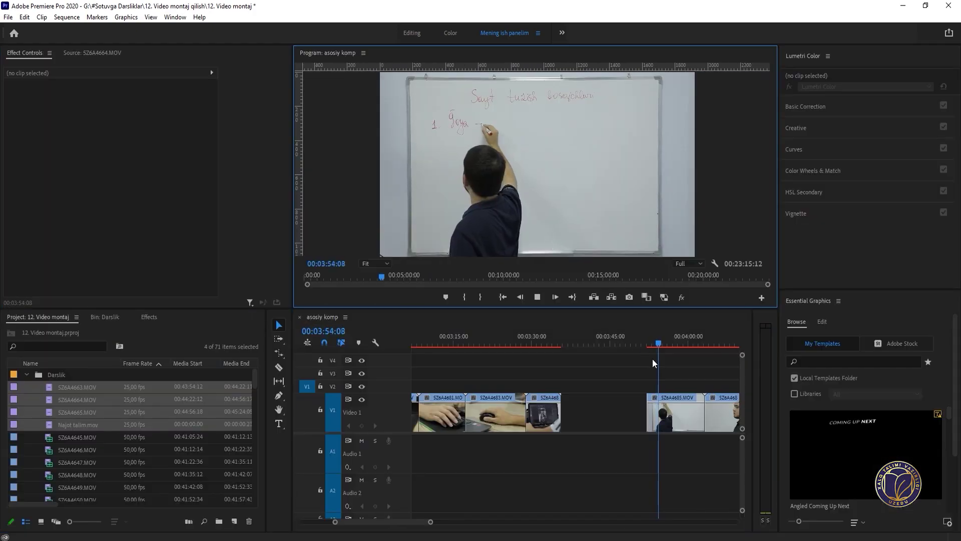
key(space)
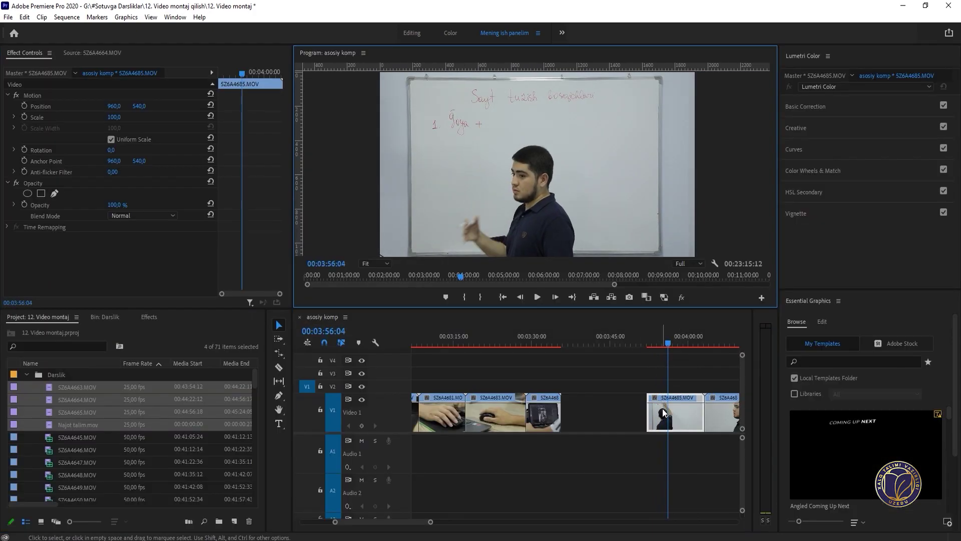
key(c)
click(667, 414)
key(v)
drag(659, 414, 631, 412)
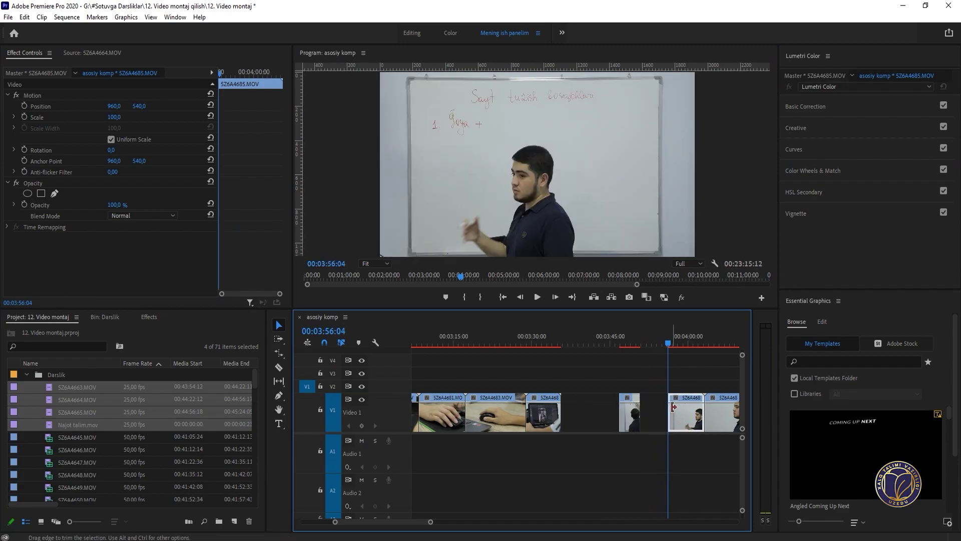
key(Delete)
Step: Trim the start of SZ6A4686.MOV to 00:04:06:16 and move the clip directly behind the kept part of SZ6A4685.MOV
scroll(637, 336, down, 3)
click(628, 333)
mouse_move(628, 333)
mouse_down()
mouse_move(641, 334)
mouse_move(632, 342)
mouse_up()
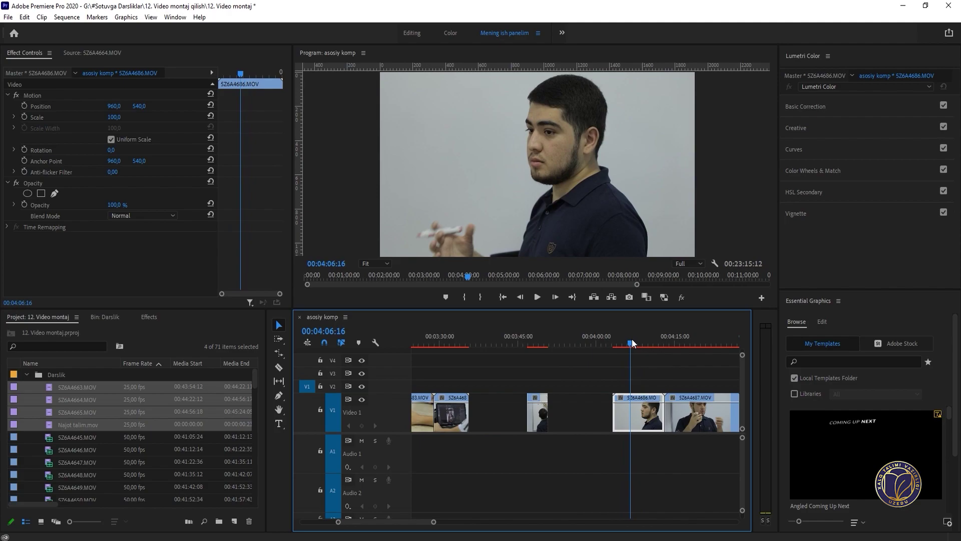
drag(606, 410, 563, 417)
mouse_move(541, 344)
mouse_down()
mouse_move(527, 338)
mouse_move(556, 345)
mouse_move(545, 343)
mouse_up()
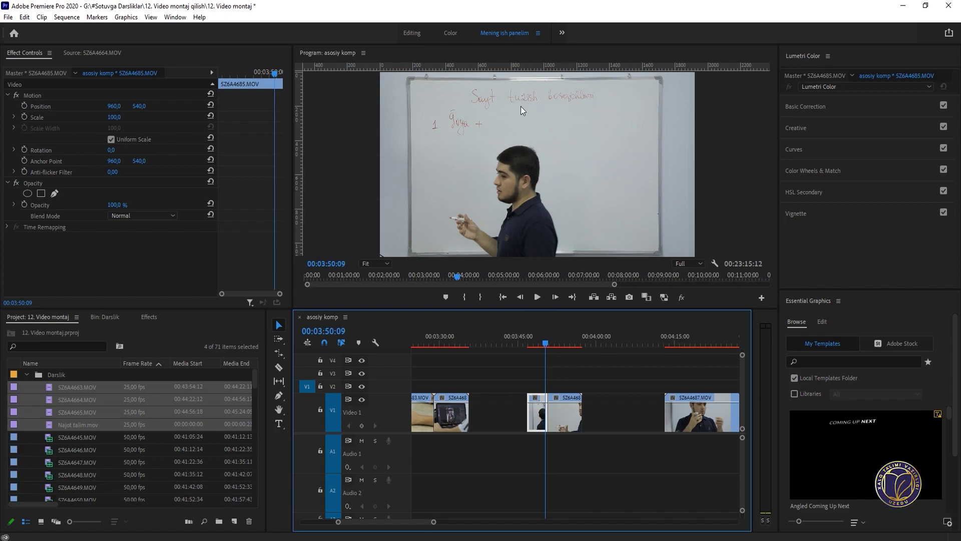
Step: Move the whiteboard clips SZ6A4685.MOV and SZ6A4686.MOV from about 00:03:47 to directly behind SZ6A4679.MOV on Video 1
drag(550, 344, 569, 401)
key(Delete)
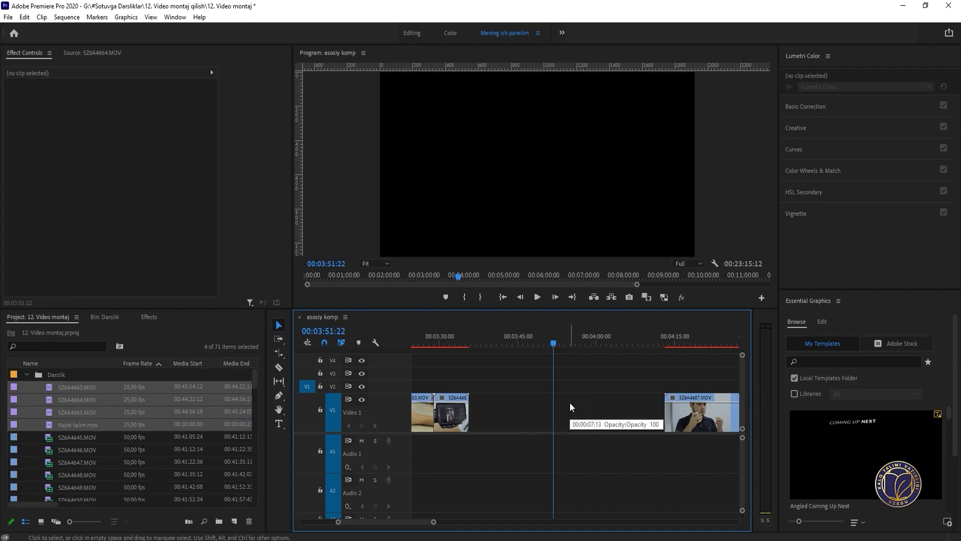
key(minus)
key(minus)
key(minus)
key(minus)
click(424, 344)
key(equal)
key(equal)
key(equal)
key(equal)
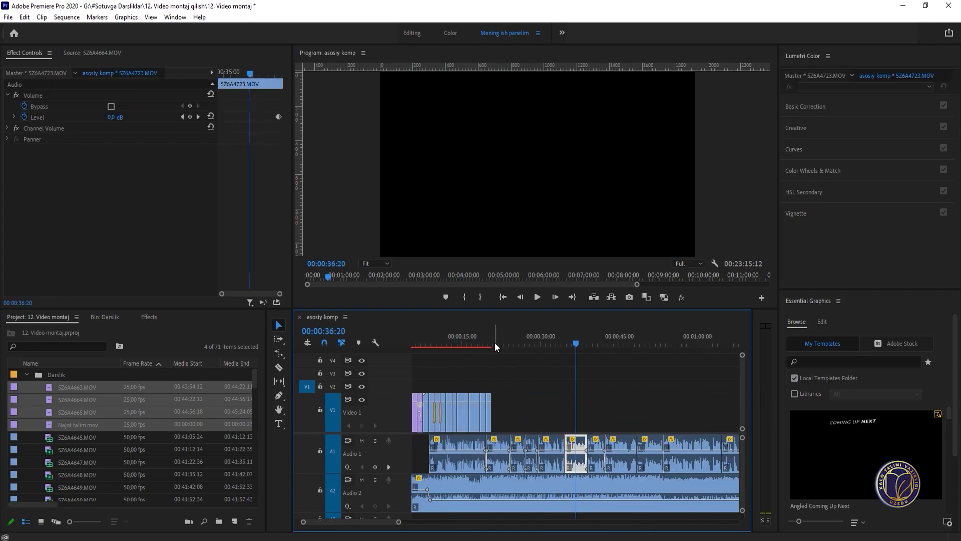
drag(504, 343, 500, 342)
key(equal)
key(equal)
drag(620, 377, 657, 415)
Step: Split SZ6A4685.MOV within the whiteboard writing, delete its opening part and move the rest against SZ6A4679.MOV
click(534, 341)
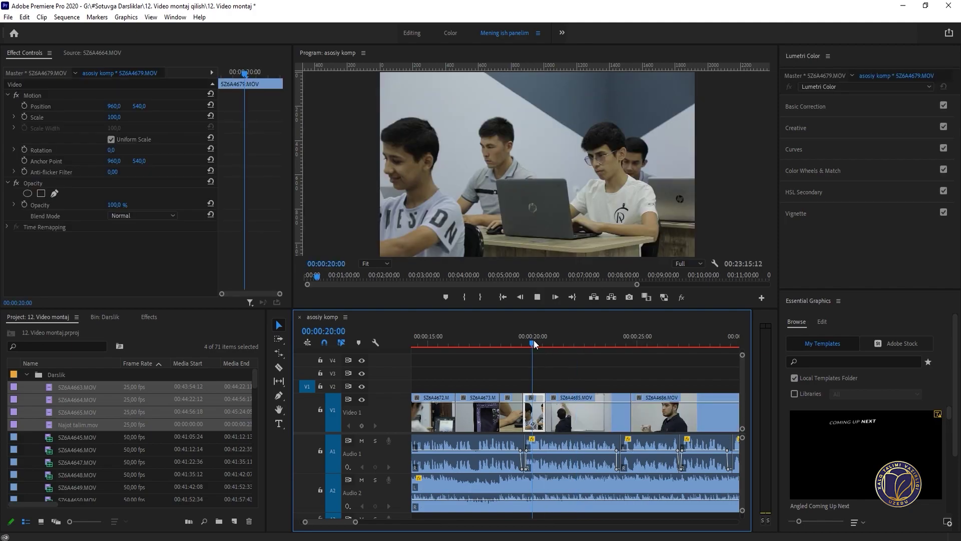
key(space)
key(equal)
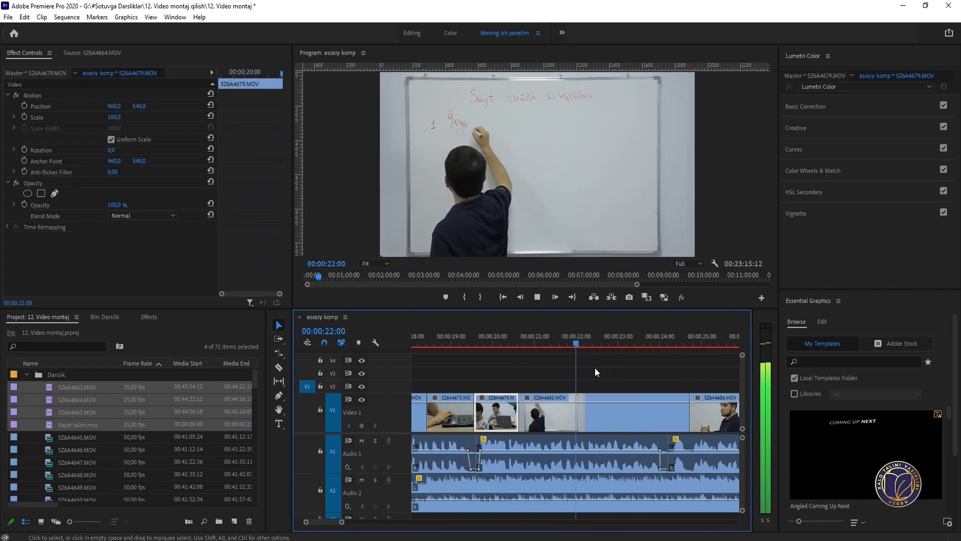
key(space)
mouse_move(561, 340)
mouse_down()
mouse_move(596, 342)
mouse_move(547, 350)
mouse_up()
key(ctrl+k)
key(Delete)
drag(570, 413, 484, 410)
Step: Play back the shortened SZ6A4685.MOV and lengthen it on Video 1 so that it ends at 00:00:22:19
click(452, 343)
key(space)
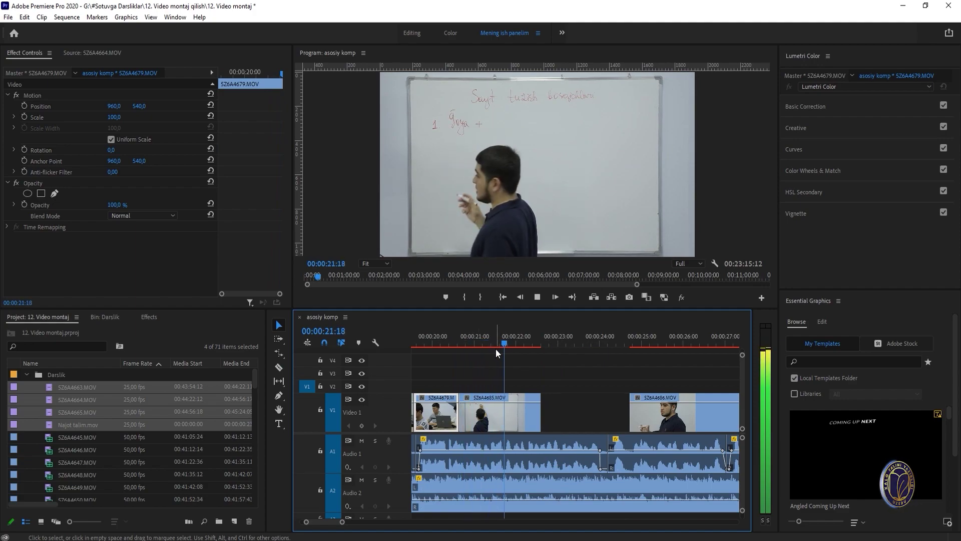
key(space)
key(d)
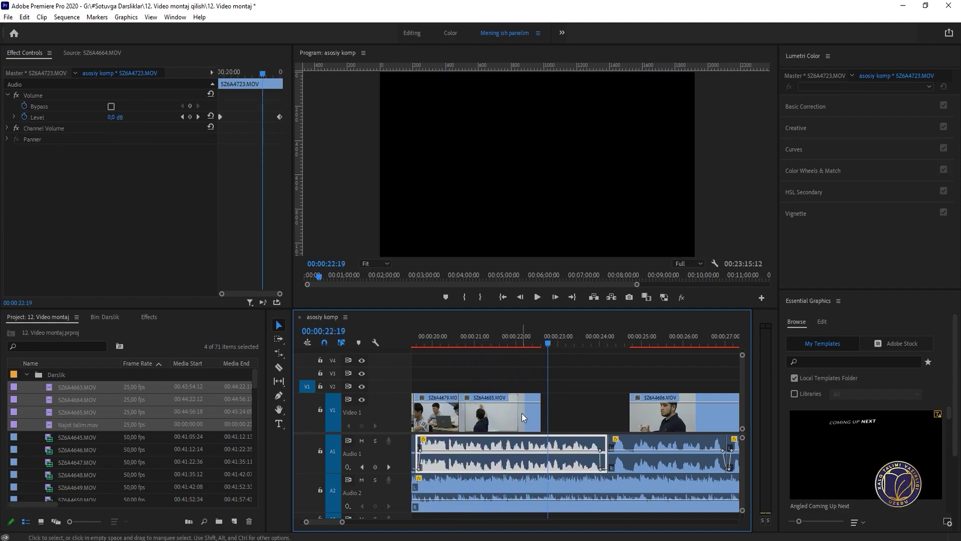
drag(495, 414, 458, 414)
click(450, 335)
key(space)
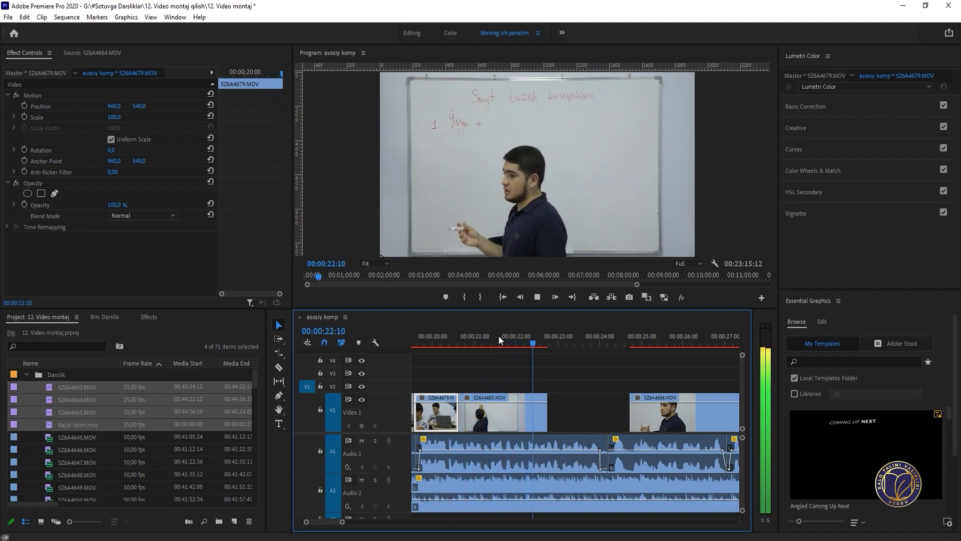
Step: Move SZ6A4686.MOV on Video 1 to directly behind SZ6A4685.MOV and inspect the join
key(minus)
key(space)
mouse_move(604, 339)
mouse_down()
mouse_move(619, 346)
mouse_move(604, 345)
mouse_up()
drag(605, 412, 582, 414)
key(ctrl+z)
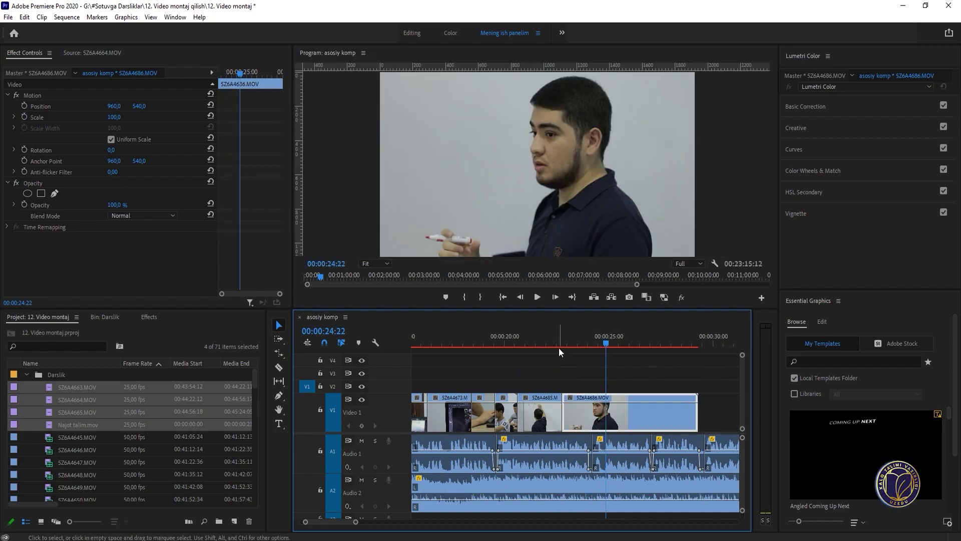
key(equal)
mouse_move(560, 345)
mouse_down()
mouse_move(596, 348)
mouse_move(575, 352)
mouse_up()
key(minus)
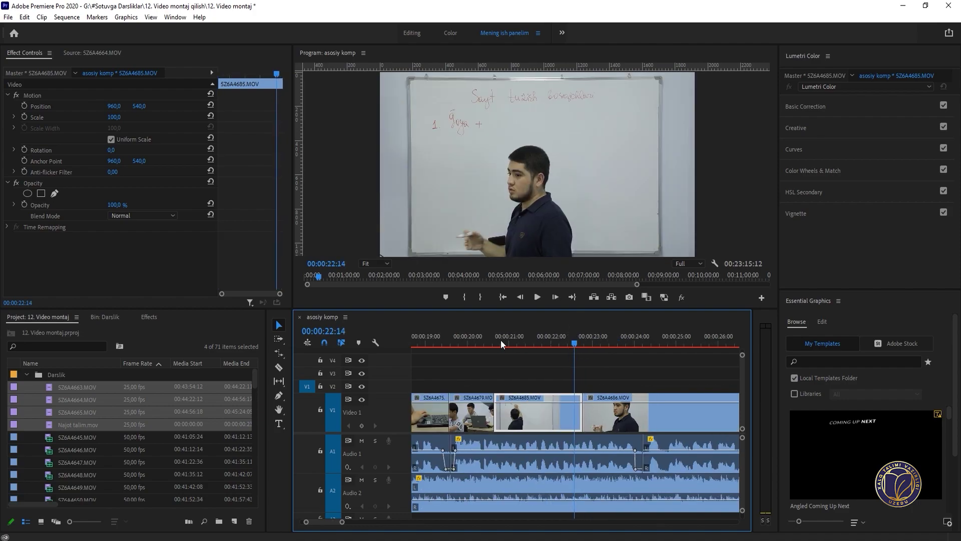
Step: Play the two whiteboard clips, split SZ6A4686.MOV at 00:00:25:00 and delete the remainder
click(500, 341)
key(space)
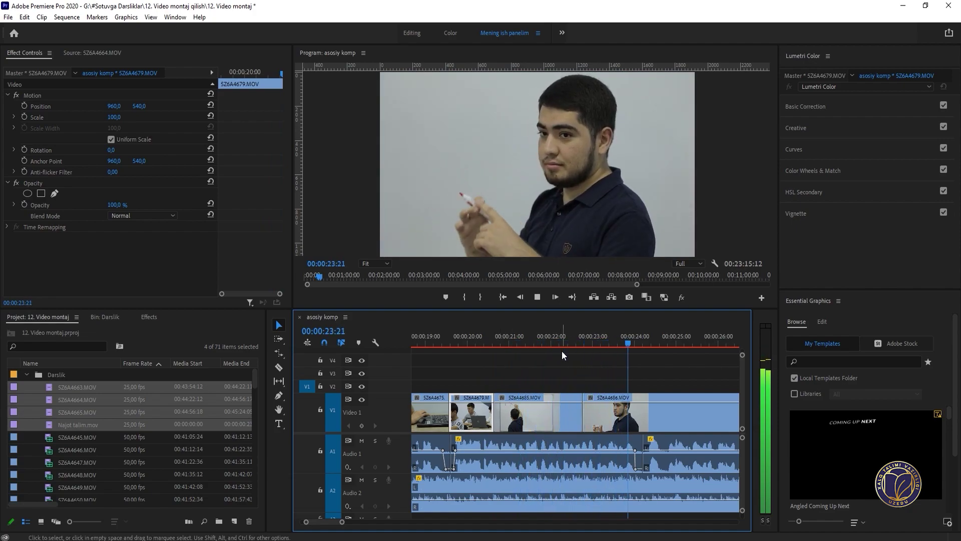
key(space)
key(c)
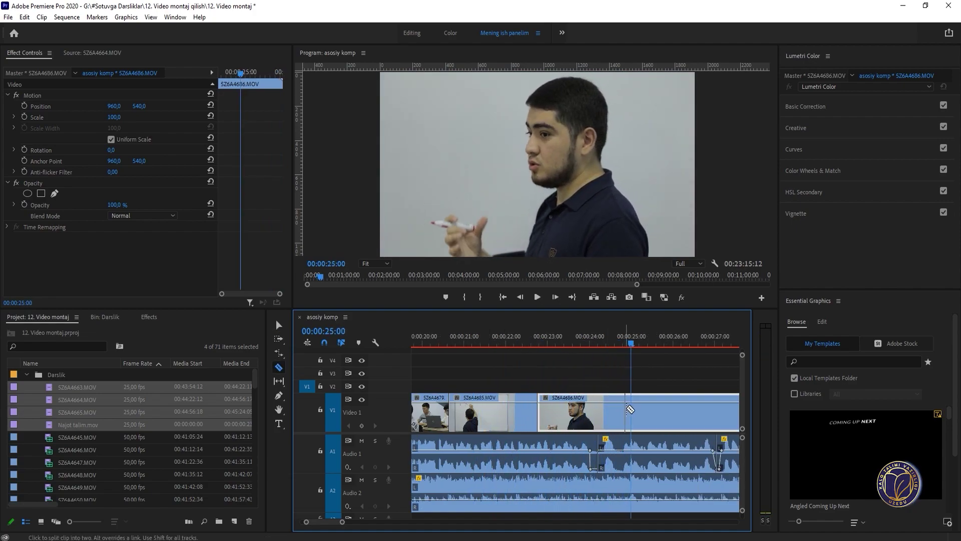
click(627, 409)
key(v)
click(649, 411)
key(Delete)
Step: Play back the edit from 00:00:18:18 to check the pacing of the whiteboard clips against the voice-over
key(minus)
key(minus)
click(525, 339)
key(space)
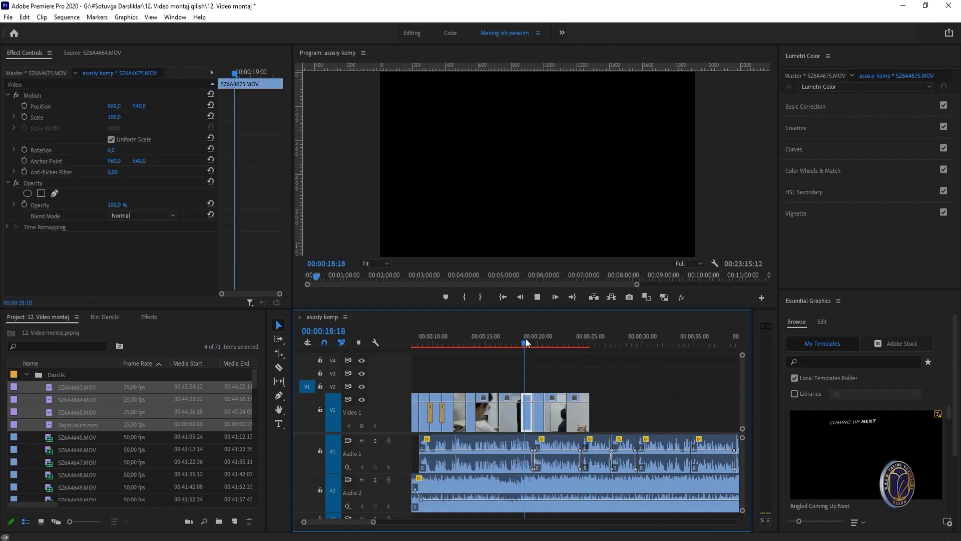
key(space)
key(equal)
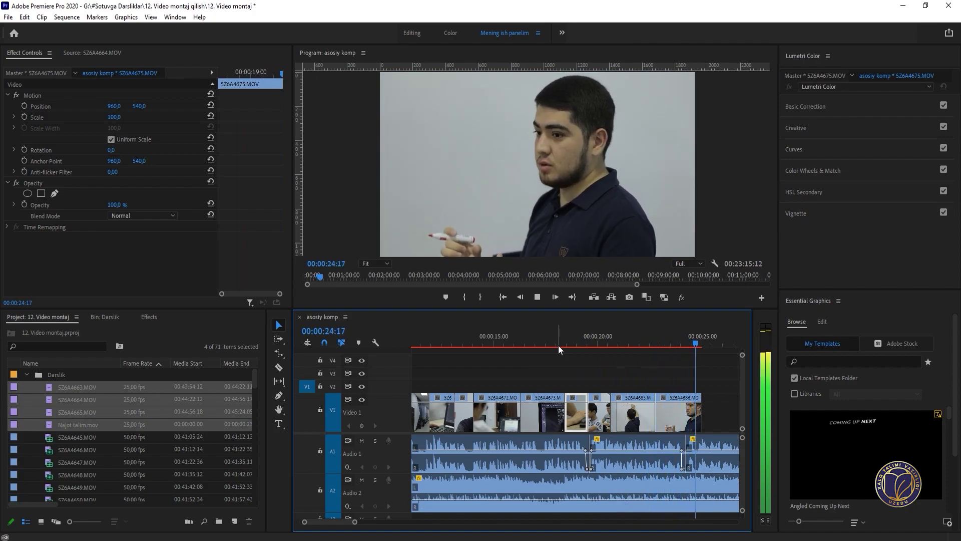
key(minus)
key(minus)
key(minus)
key(space)
Step: Close the empty gap ahead of SZ6A4687.MOV on Video 1 and look through the student clips behind it
key(minus)
click(573, 341)
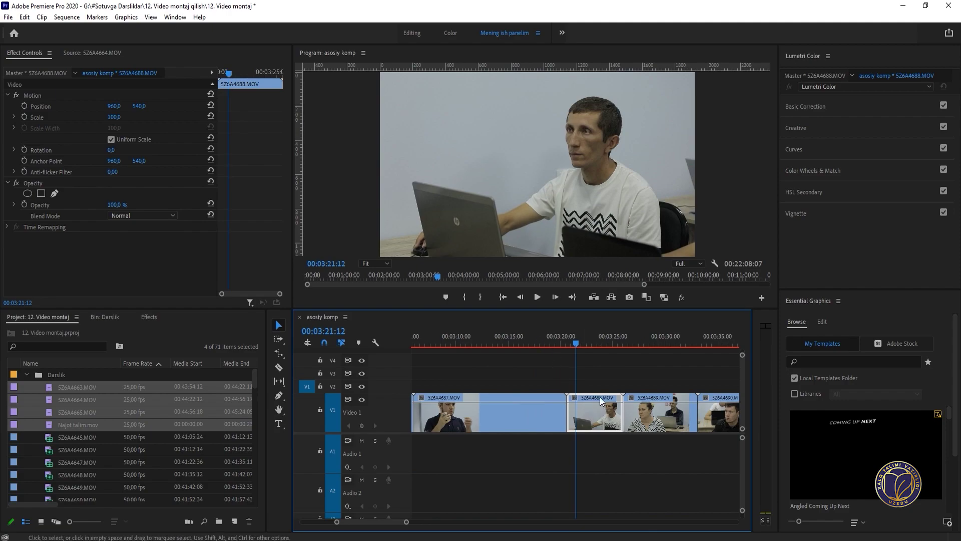
mouse_move(648, 342)
mouse_down()
mouse_move(663, 345)
mouse_move(656, 343)
mouse_up()
key(minus)
click(652, 344)
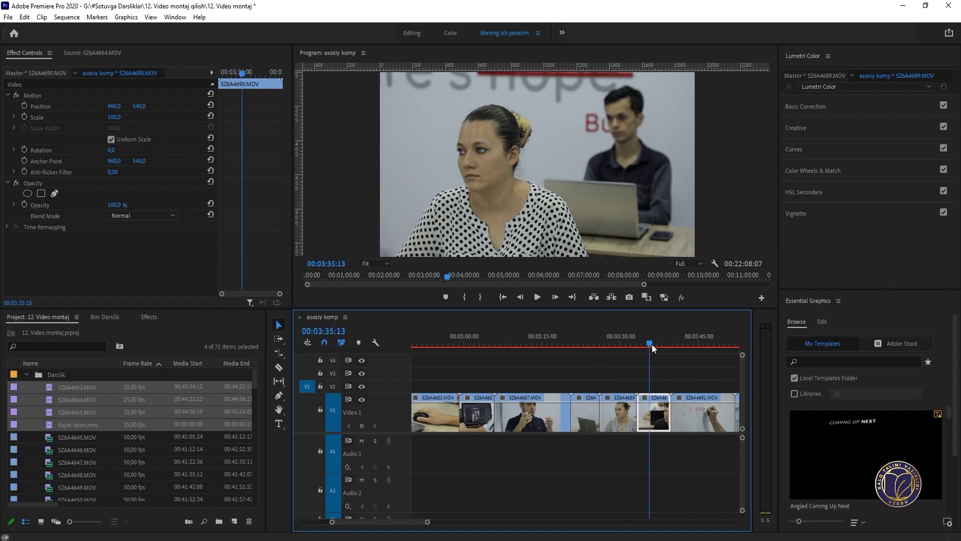
click(710, 343)
drag(713, 343, 683, 363)
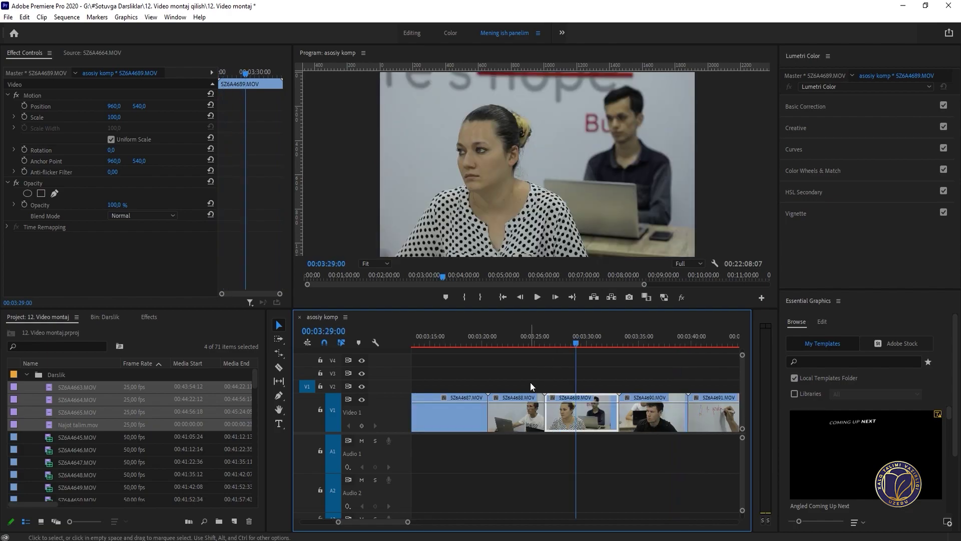
Step: Raise SZ6A4688.MOV, SZ6A4690.MOV and SZ6A4691.MOV from Video 1 to Video 2, lined up one after another
click(524, 384)
click(514, 411)
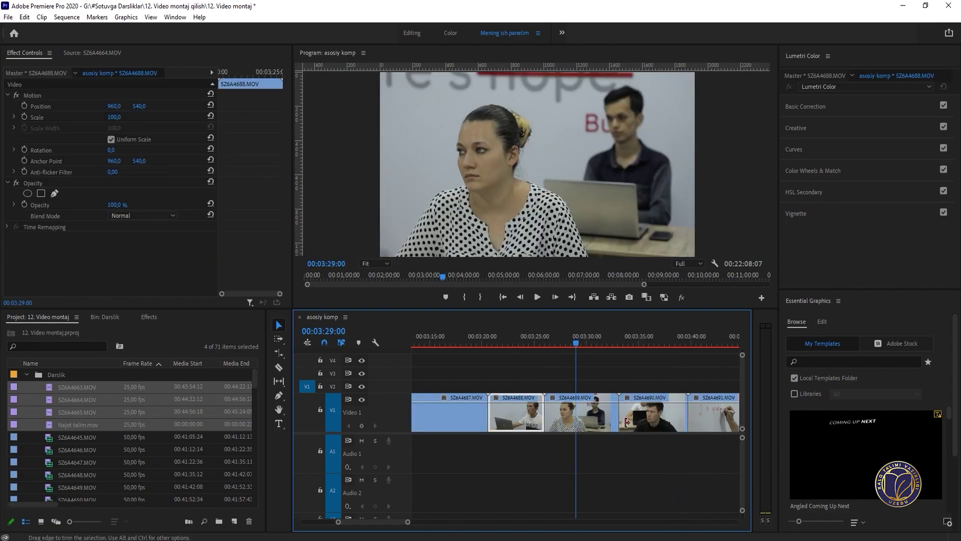
drag(627, 422, 575, 387)
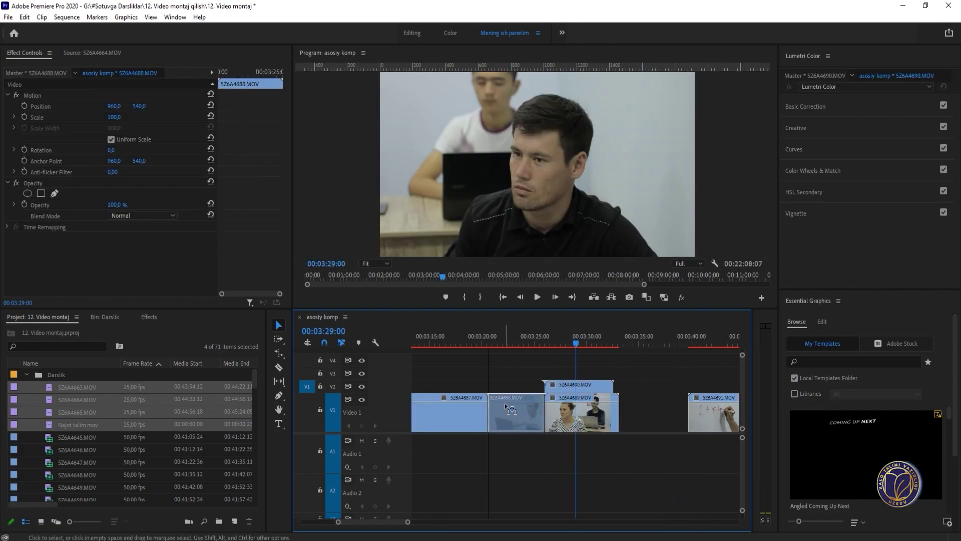
drag(505, 404, 563, 388)
click(528, 344)
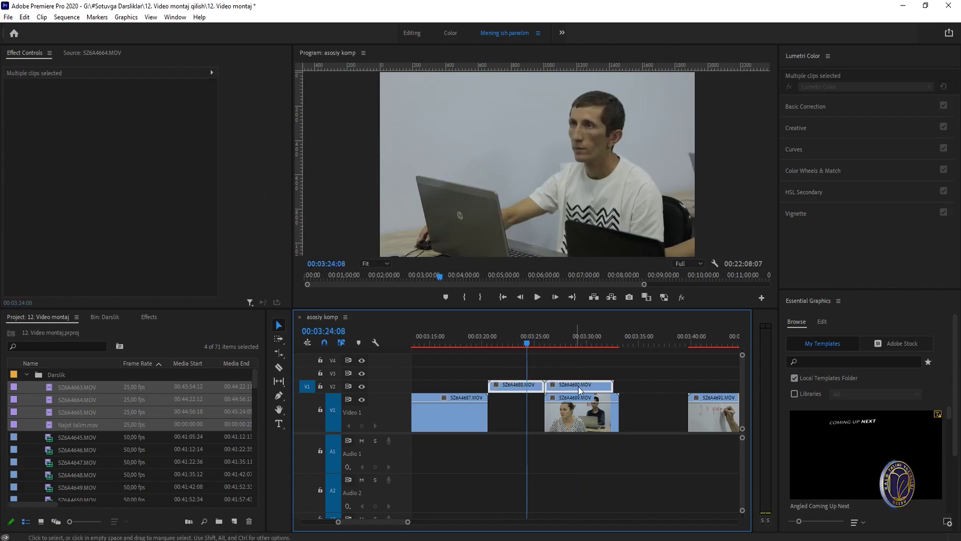
key(minus)
drag(652, 402, 614, 388)
Step: Move the three raised clips to Video 1 over the voice-over section, starting at about 00:00:30
drag(623, 364, 536, 389)
key(Delete)
key(minus)
key(minus)
key(minus)
key(minus)
click(421, 343)
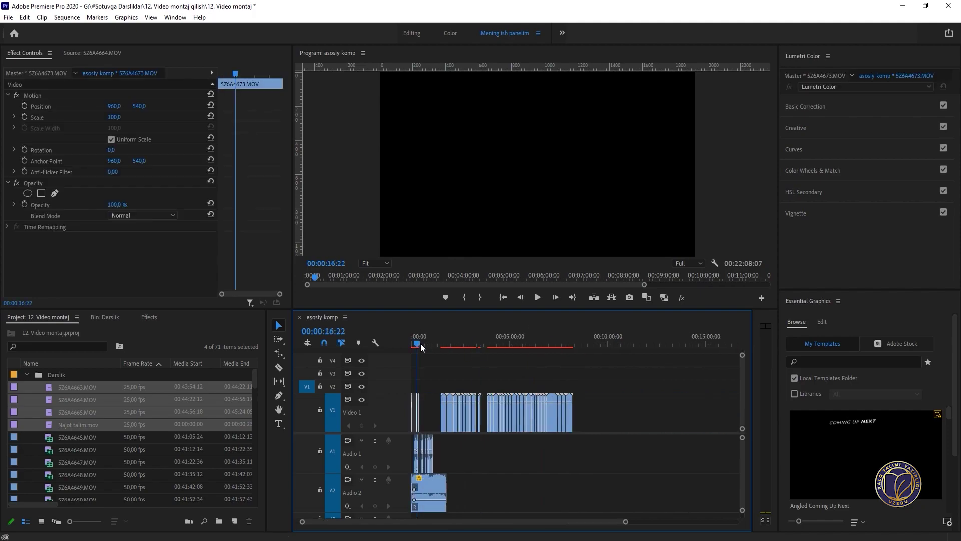
key(equal)
key(equal)
key(equal)
key(equal)
click(569, 344)
drag(554, 343, 552, 345)
key(=)
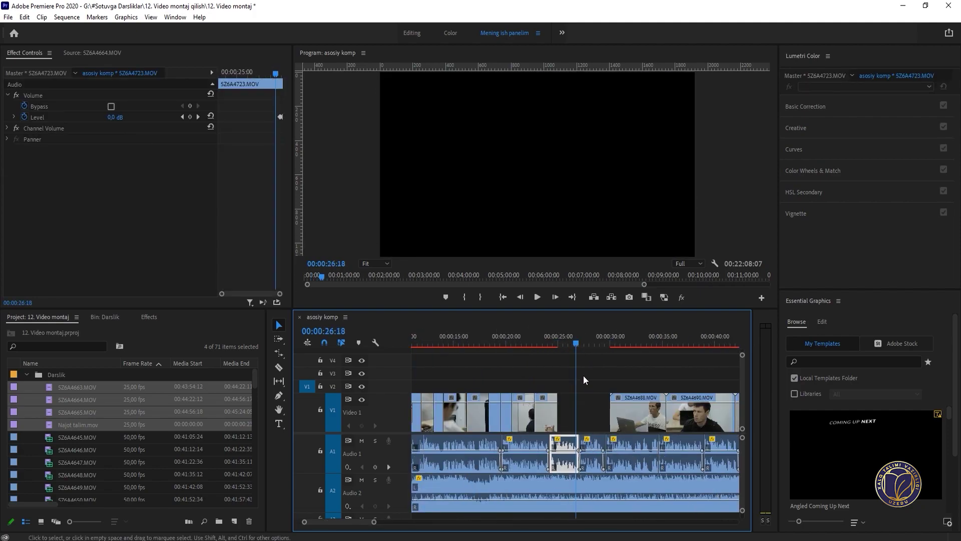
key(-)
key(=)
Step: Move SZ6A4688.MOV on Video 1 to directly behind SZ6A4686.MOV at about 00:00:25
drag(605, 374, 584, 413)
click(634, 380)
key(=)
Step: Split SZ6A4688.MOV at 00:00:26:22, delete its opening part and move the rest back against SZ6A4686.MOV
drag(566, 339, 581, 341)
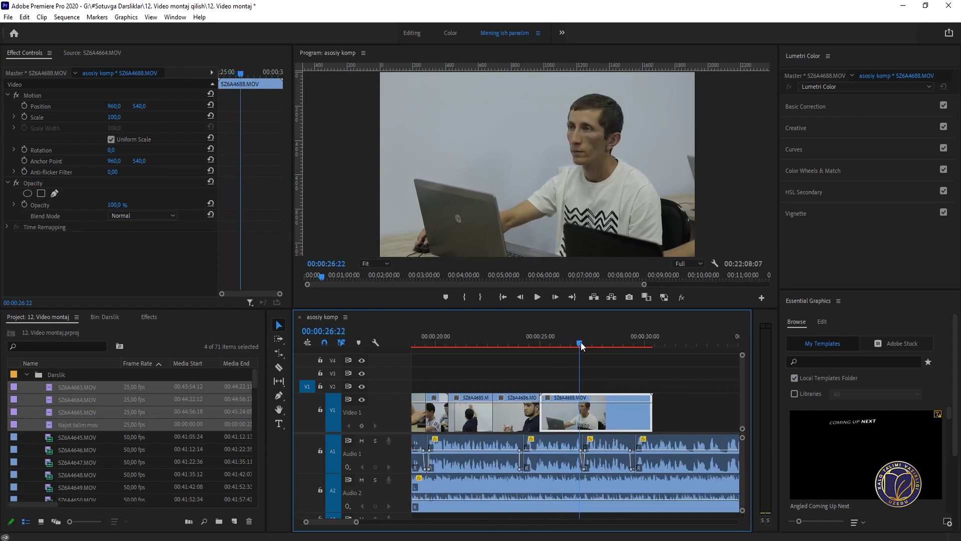
click(582, 411)
key(v)
click(564, 411)
key(Delete)
drag(593, 415, 560, 389)
Step: Play SZ6A4688.MOV in place, split it at 00:00:26:02 and delete the remainder
click(526, 342)
key(space)
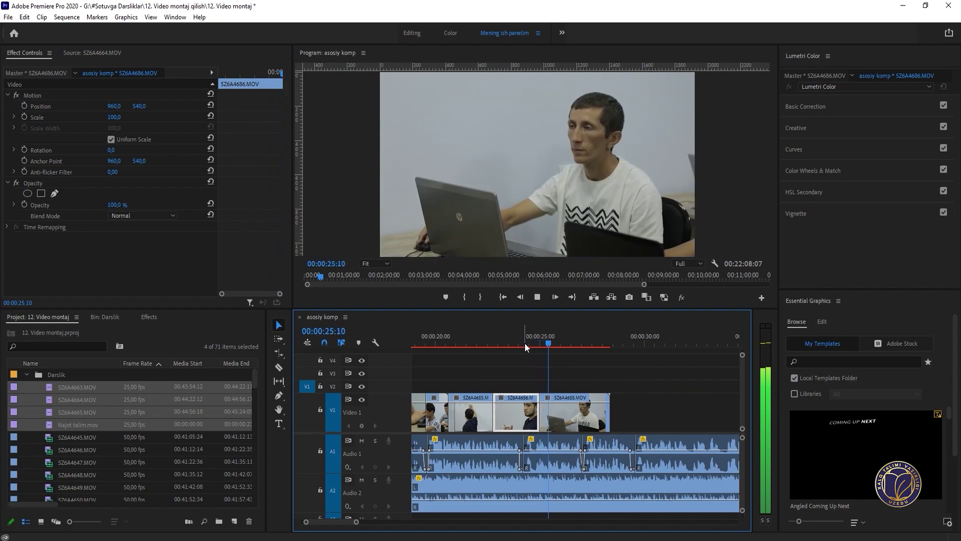
click(569, 400)
click(590, 411)
key(Delete)
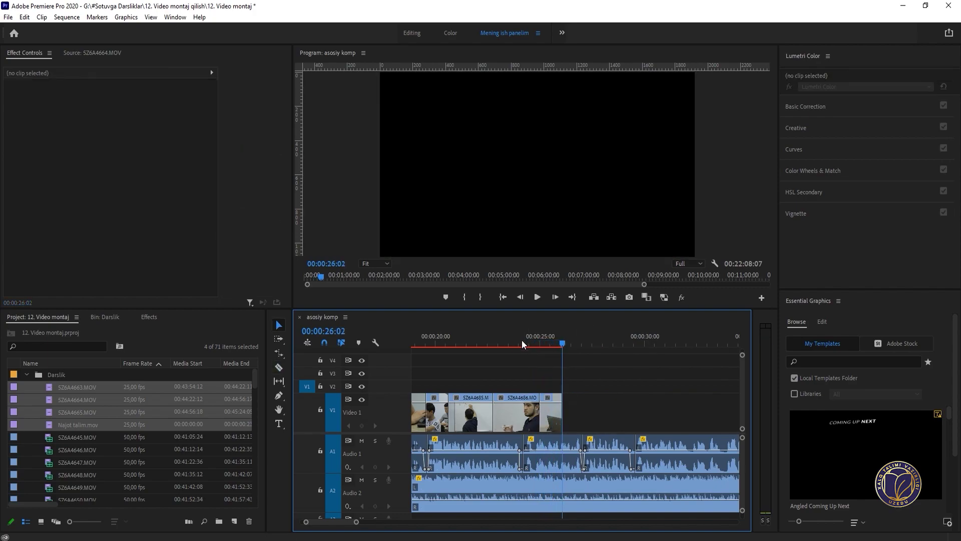
Step: Play back the trimmed laptop shot and move SZ6A4690.MOV directly behind SZ6A4688.MOV on Video 1
click(512, 343)
key(equal)
key(space)
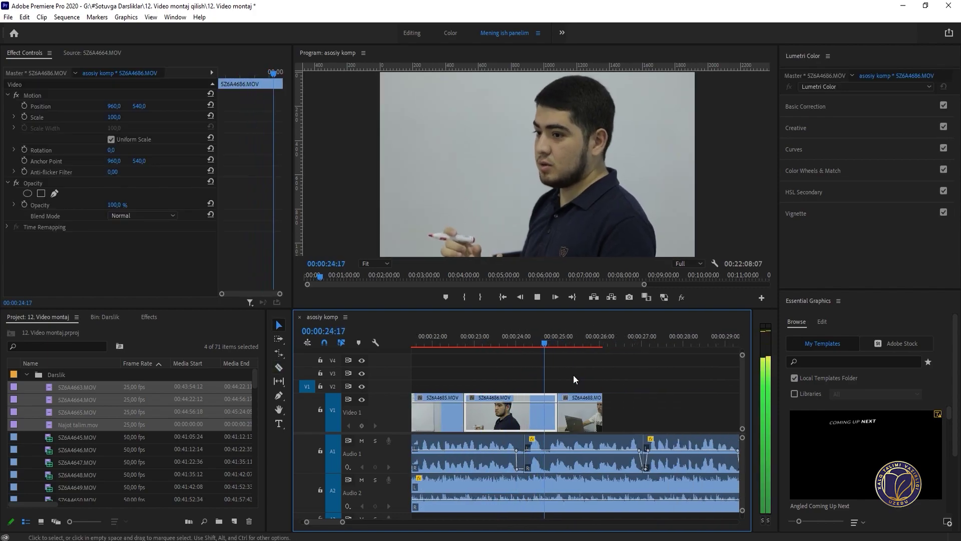
key(minus)
key(minus)
key(minus)
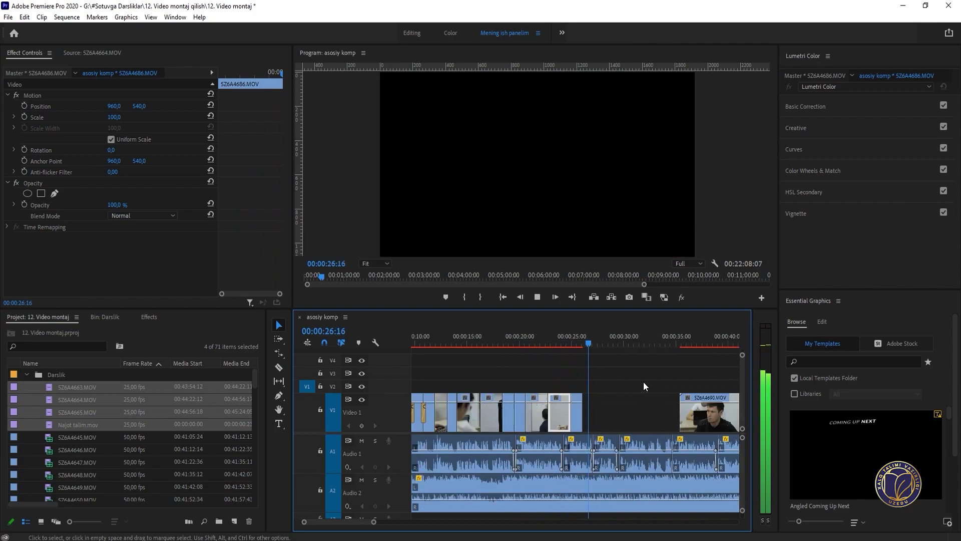
drag(611, 347, 612, 347)
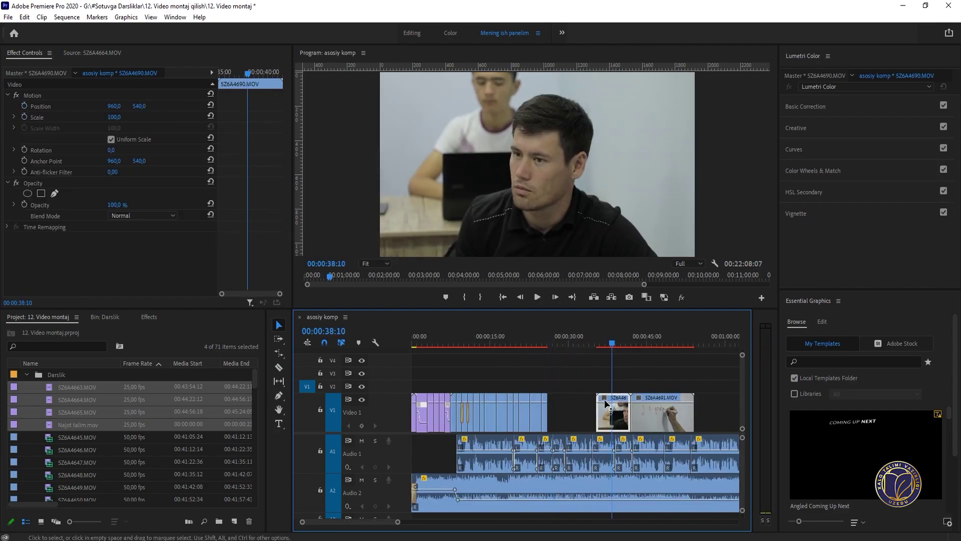
drag(597, 415, 557, 413)
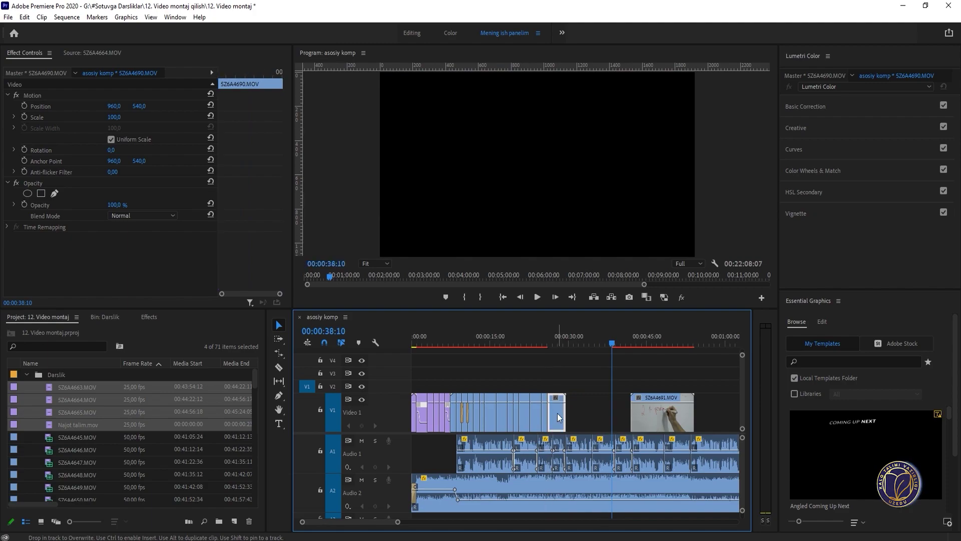
Step: Play through the new join, split SZ6A4690.MOV at 00:00:27:05 and delete the remainder
click(539, 345)
key(space)
key(equal)
key(equal)
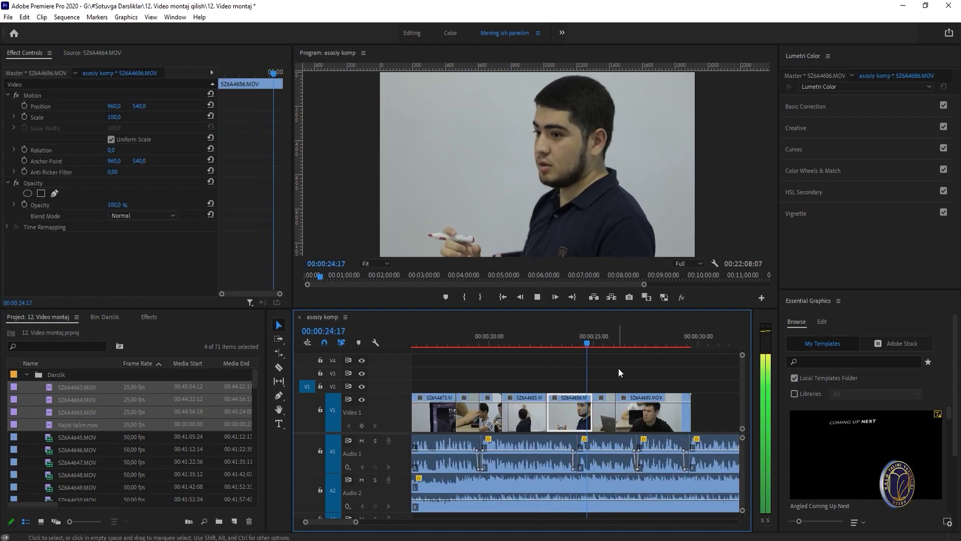
scroll(614, 370, down, 1)
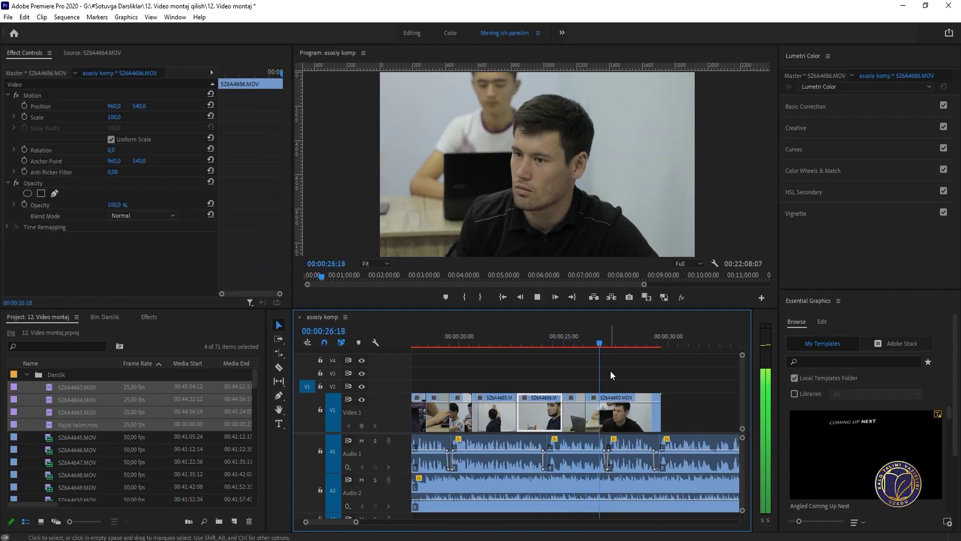
key(space)
click(623, 412)
key(c)
click(609, 411)
key(v)
key(Delete)
Step: Move SZ6A4691.MOV on Video 1 to directly behind SZ6A4690.MOV at about 00:00:27:05
key(minus)
key(minus)
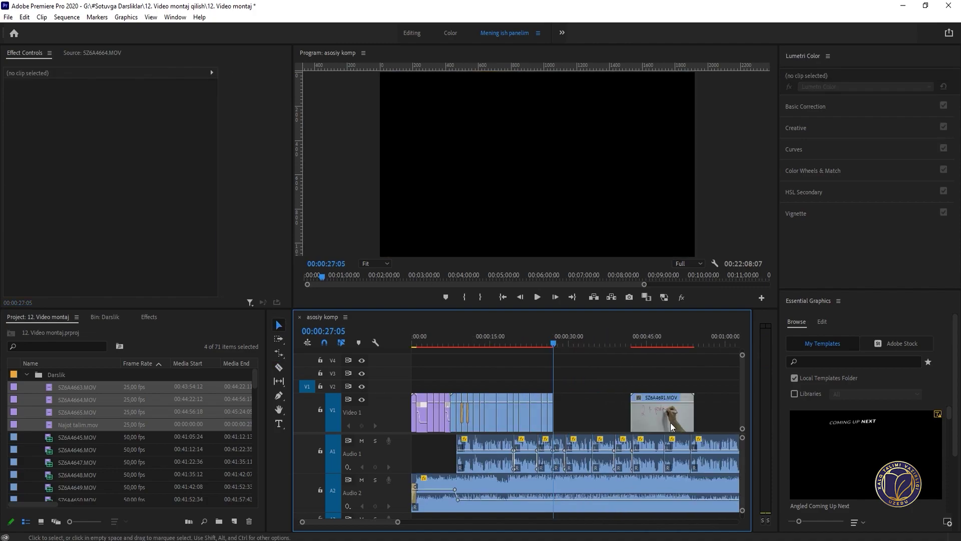
drag(665, 416, 594, 408)
key(equal)
key(equal)
click(587, 341)
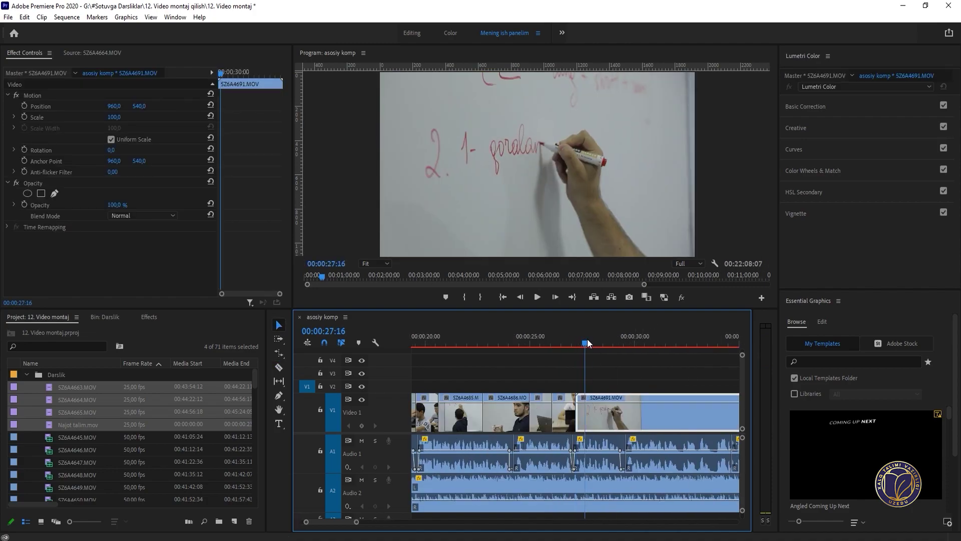
Step: Play the close-up of writing in SZ6A4691.MOV and split the clip at 00:00:29:10
click(571, 345)
key(space)
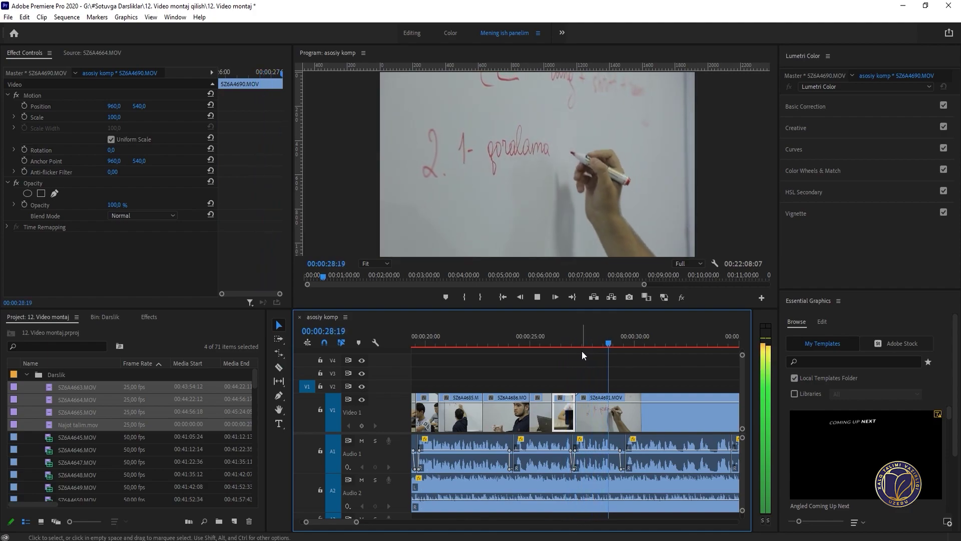
key(space)
key(ctrl+k)
key(minus)
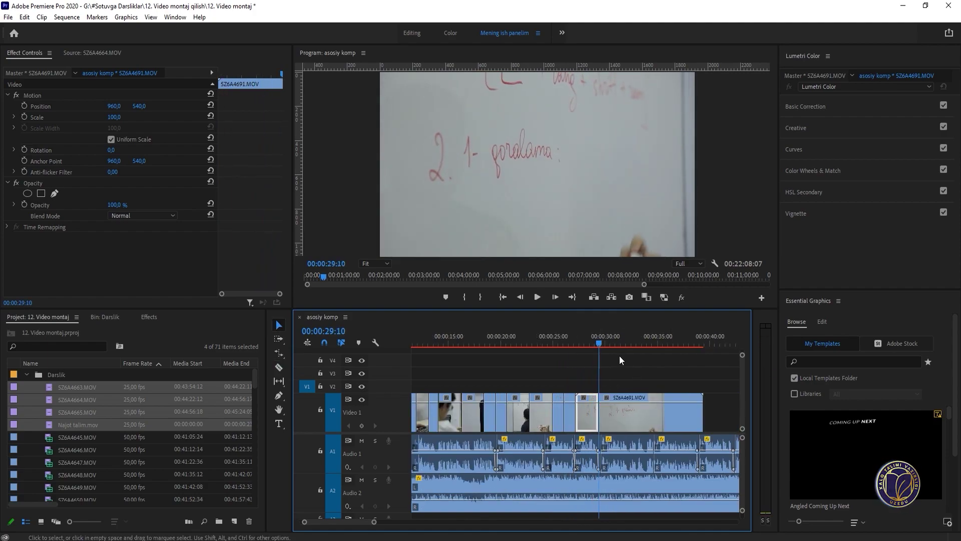
Step: Split the rest of SZ6A4691.MOV at about 00:00:35, delete the part before it and move the teacher shot behind the writing close-up
drag(605, 341, 655, 357)
key(c)
click(652, 407)
key(v)
key(Delete)
drag(667, 419, 612, 408)
click(587, 341)
key(space)
key(equal)
key(equal)
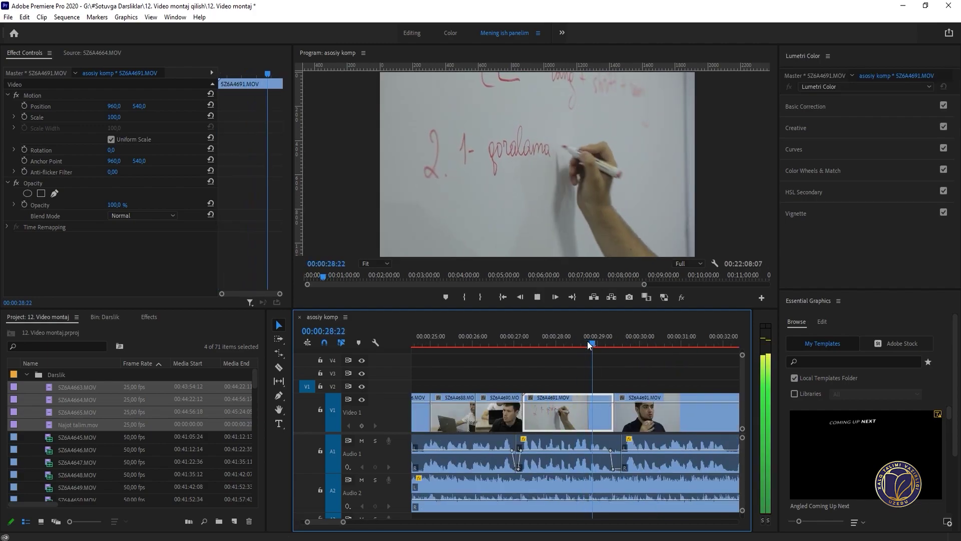
Step: Play into the teacher shot of SZ6A4691.MOV, split it at 00:00:31:14 and delete the remainder
scroll(617, 358, down, 4)
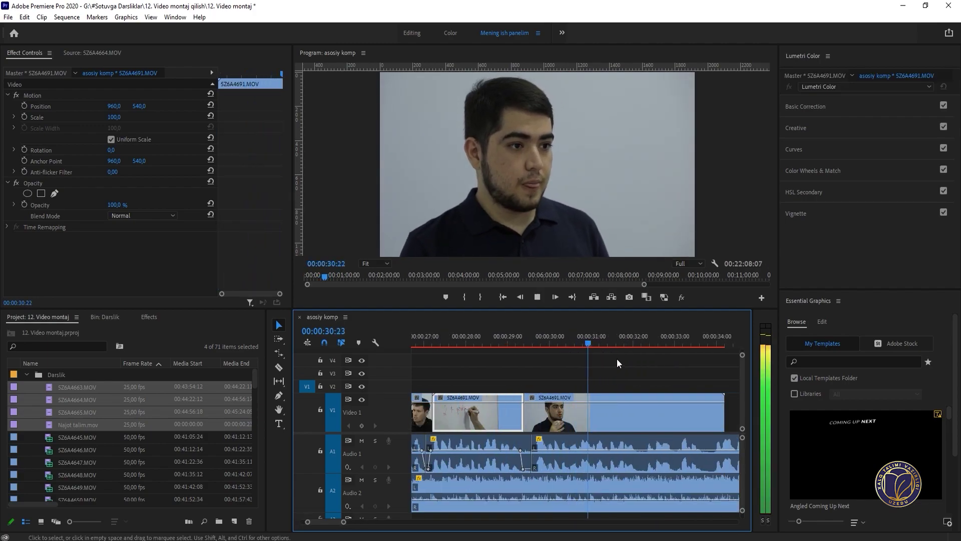
key(space)
key(c)
click(555, 406)
key(v)
click(568, 406)
key(Delete)
key(minus)
key(minus)
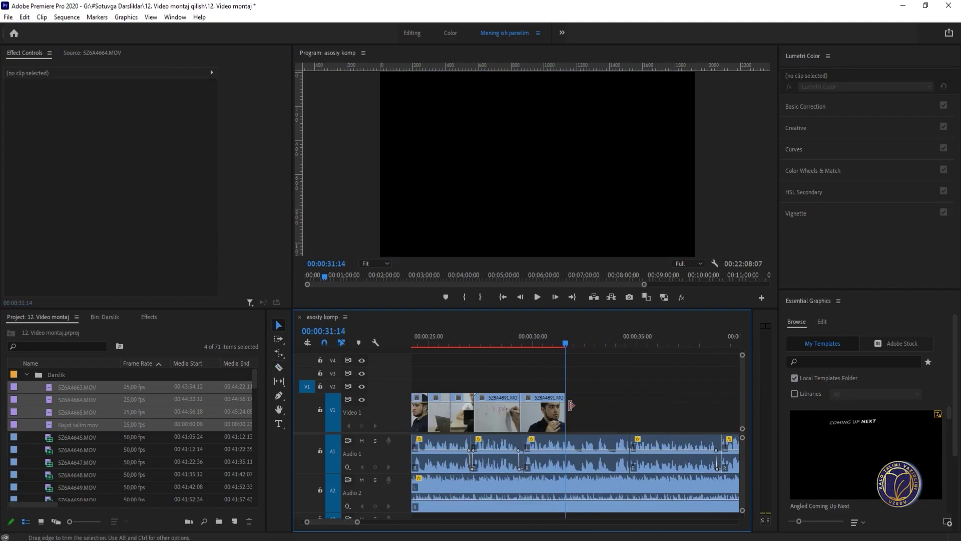
Step: Play the assembled shots through to the end of the trimmed teacher shot
click(490, 341)
key(space)
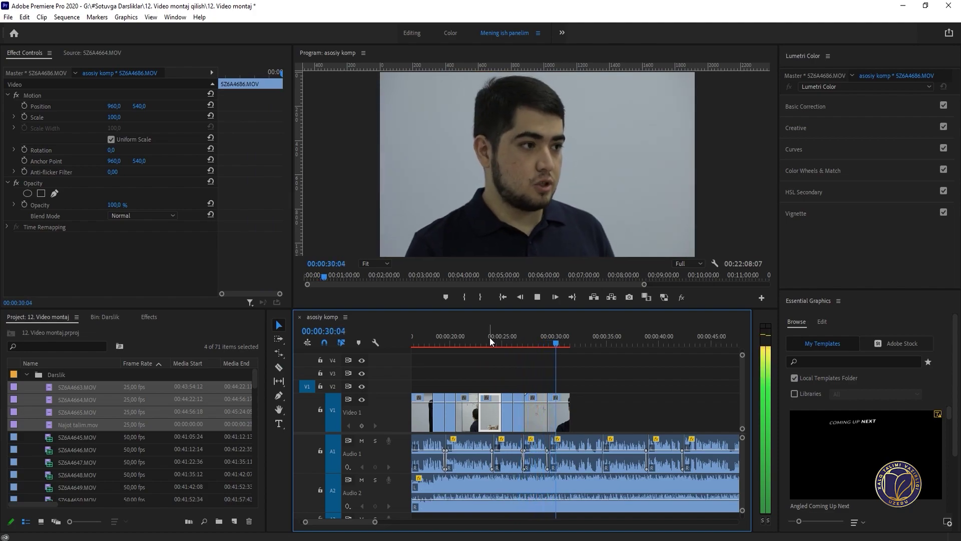
key(space)
key(minus)
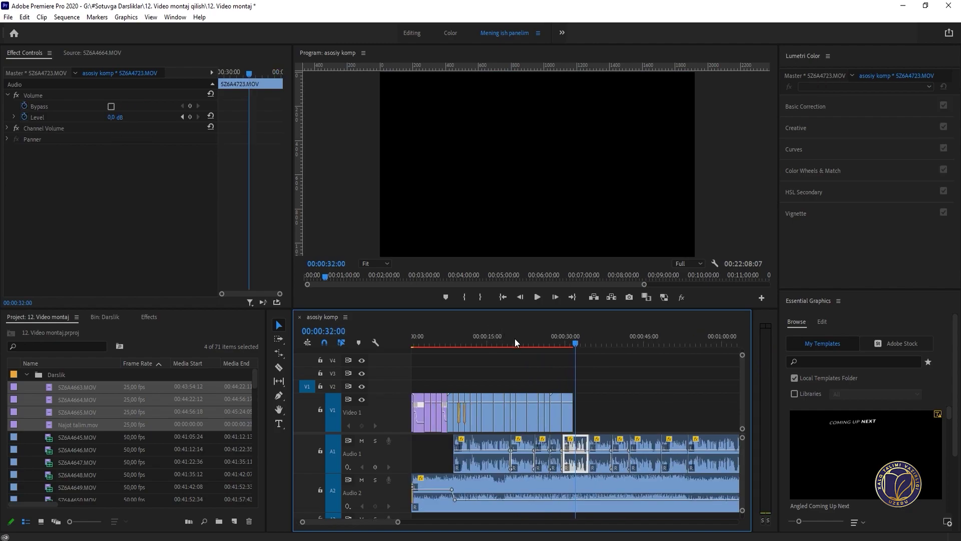
Step: Add a Scale keyframe at 100 at the start of the laptop shot SZ6A4688.MOV, 00:00:25:00
click(544, 341)
key(equal)
key(equal)
key(equal)
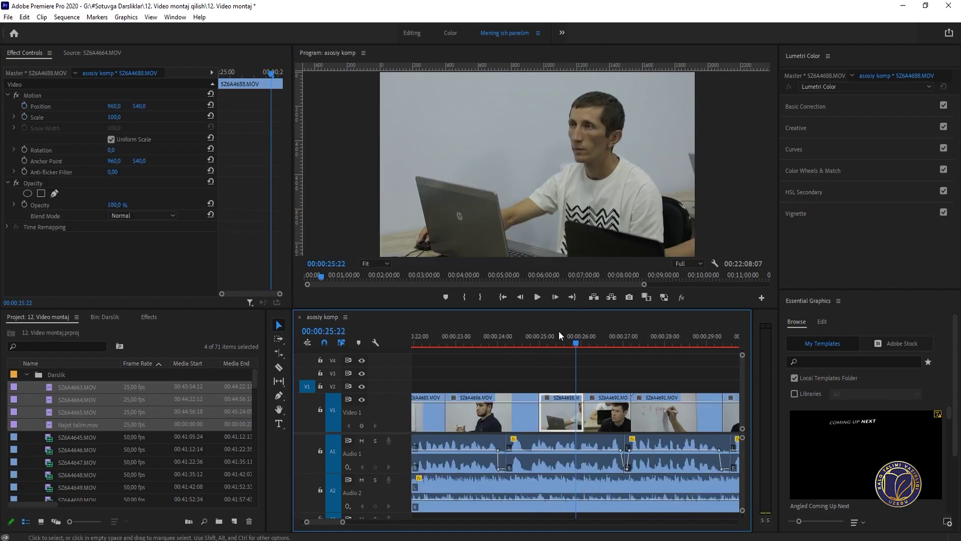
click(542, 332)
scroll(541, 332, up, 2)
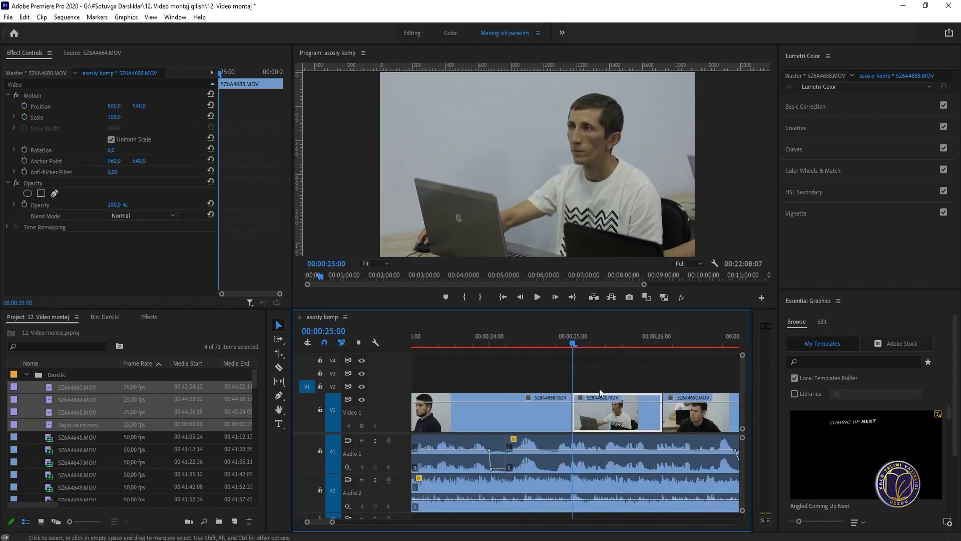
scroll(600, 389, down, 2)
click(24, 117)
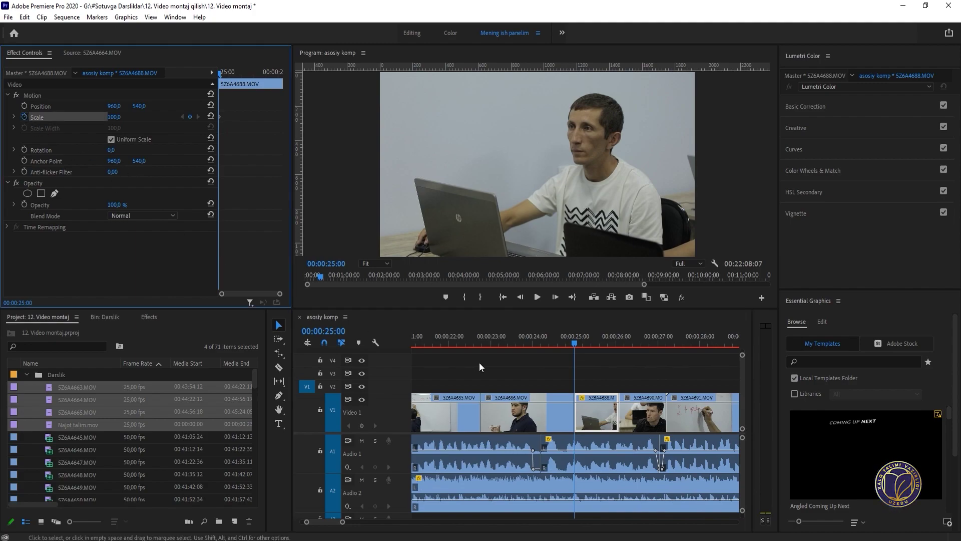
Step: Add a Scale keyframe of 104 to SZ6A4688.MOV and shift it to the clip's end
click(590, 343)
click(114, 117)
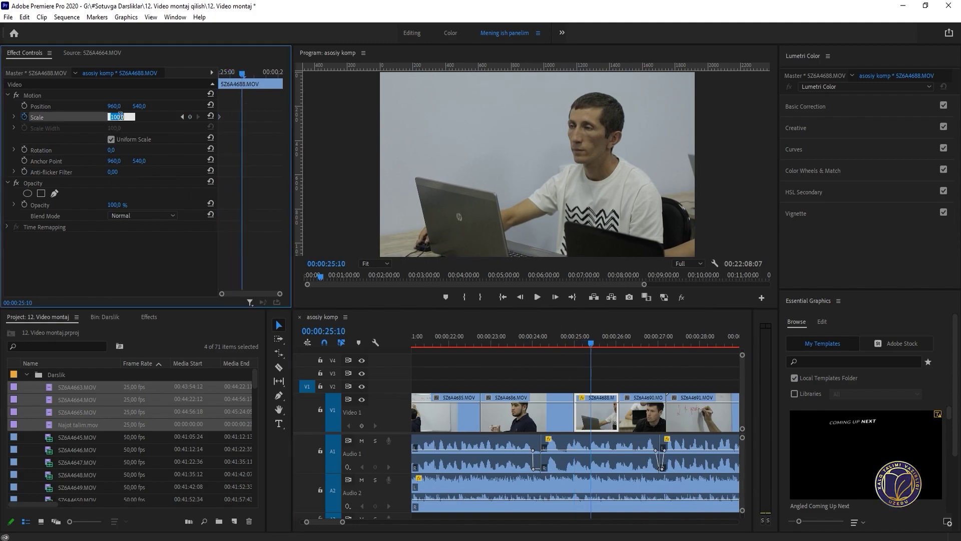
text(104)
key(Return)
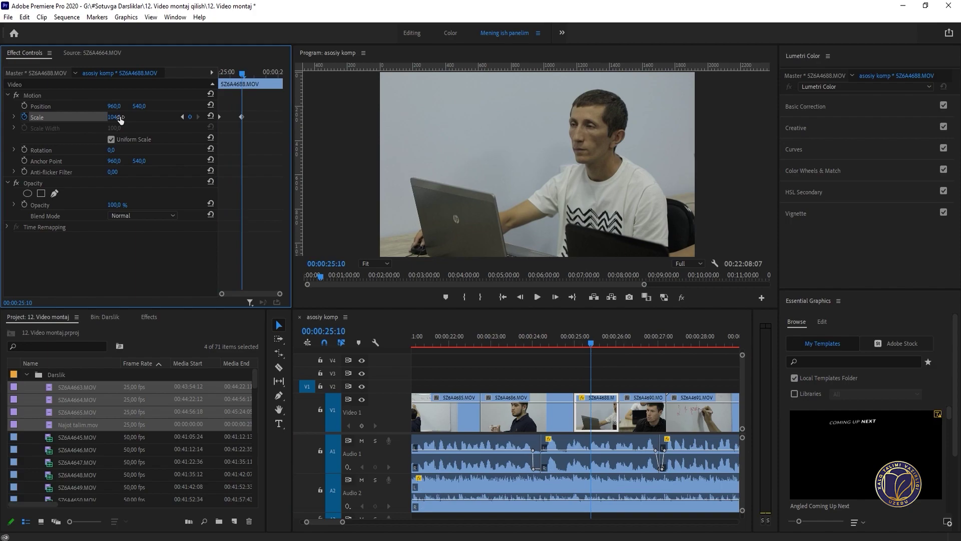
drag(243, 116, 319, 124)
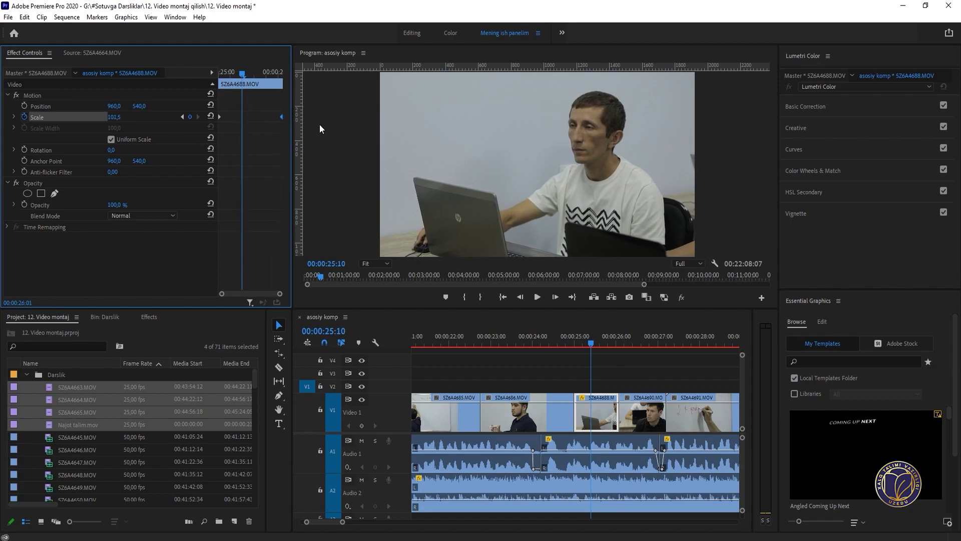
Step: Play the slow zoom on SZ6A4688.MOV through to the following student shot
click(570, 336)
key(space)
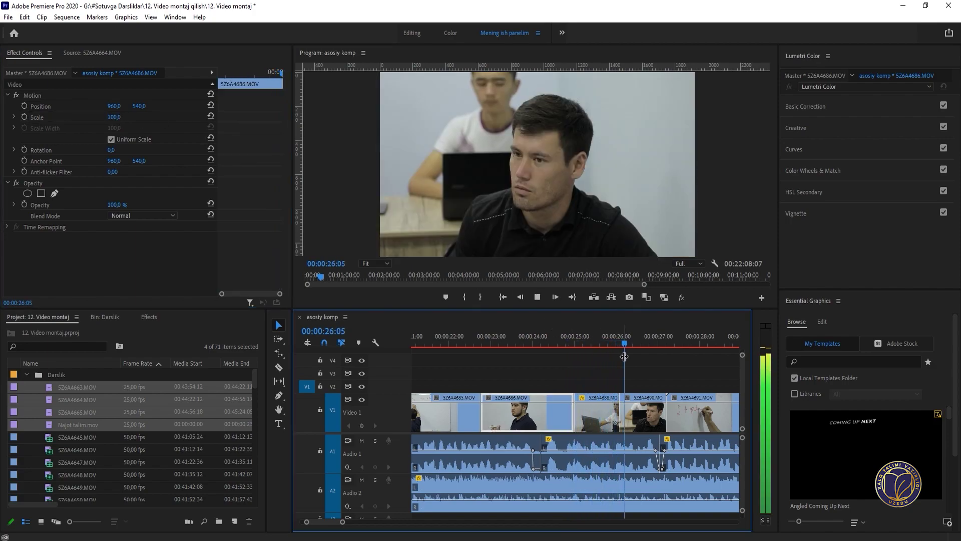
key(space)
Step: Set the Scale of SZ6A4690.MOV to 105 and keyframe it at the clip's start, 00:00:26:02
key(=)
key(=)
key(Left)
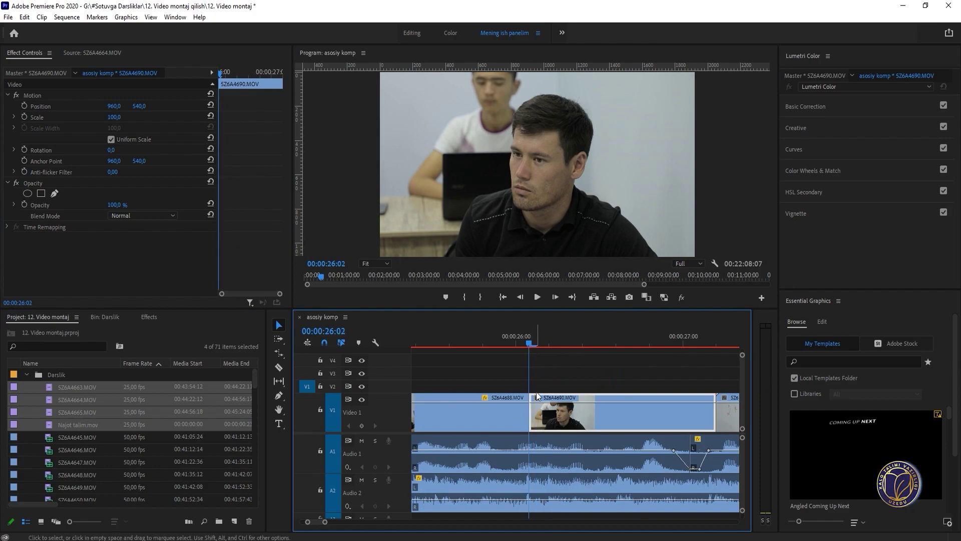
click(111, 117)
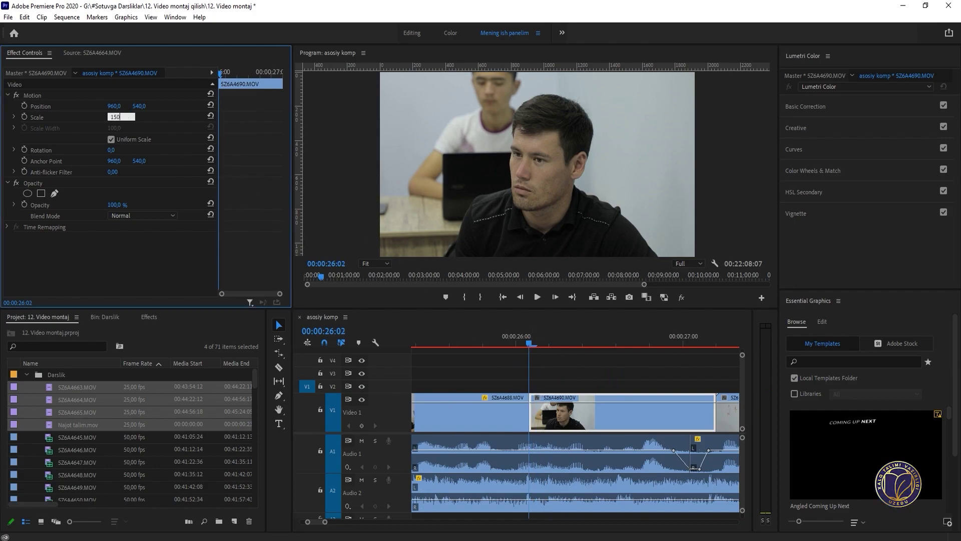
key(Return)
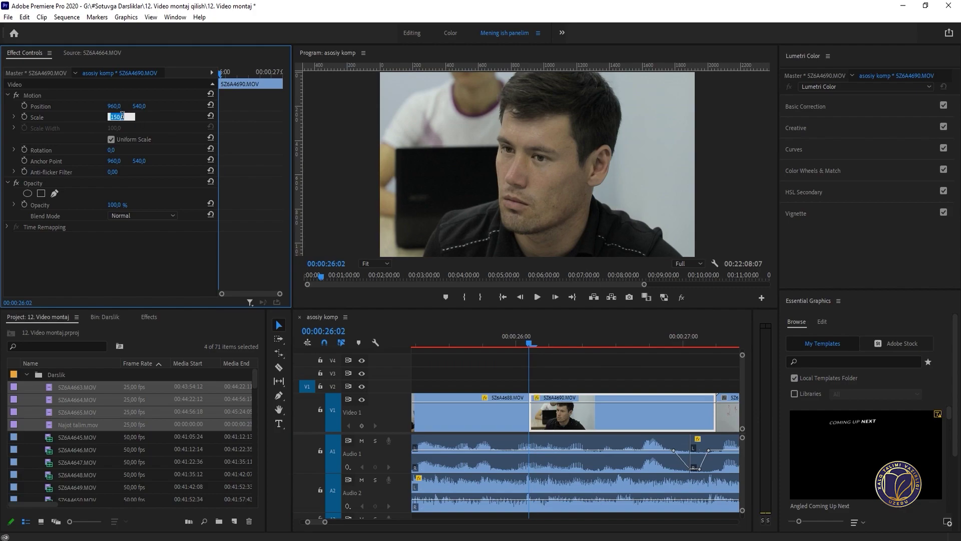
key(Return)
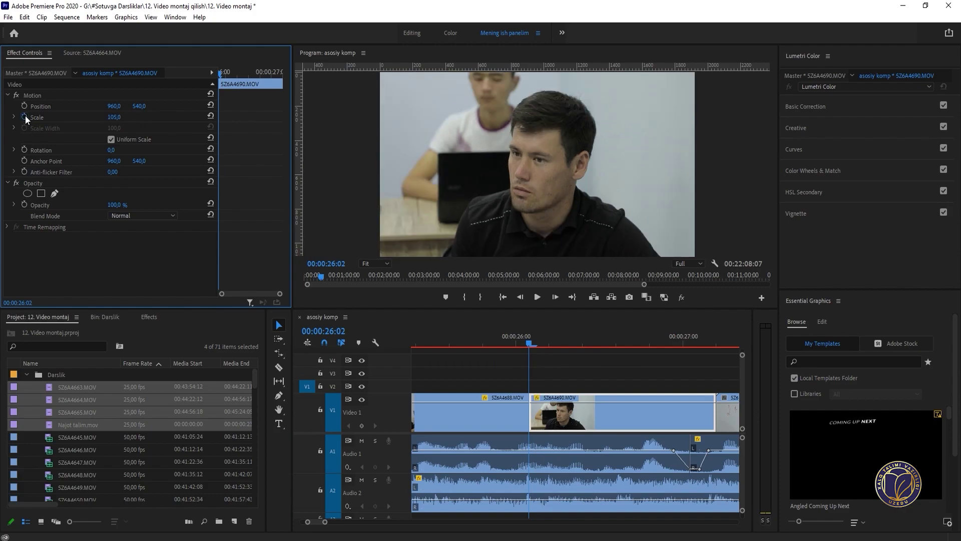
Step: Add a Scale keyframe of 100 to SZ6A4690.MOV and shift it to the clip's end
key(space)
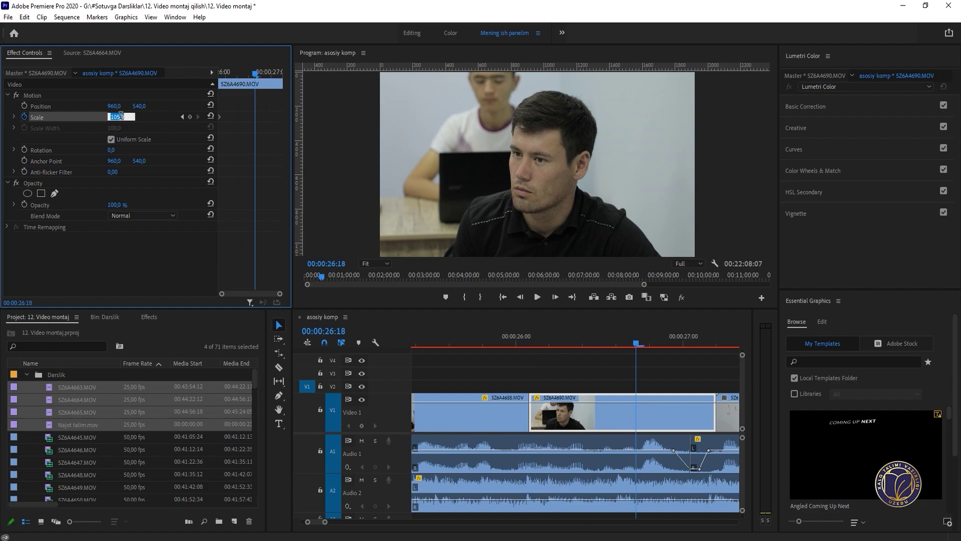
key(Return)
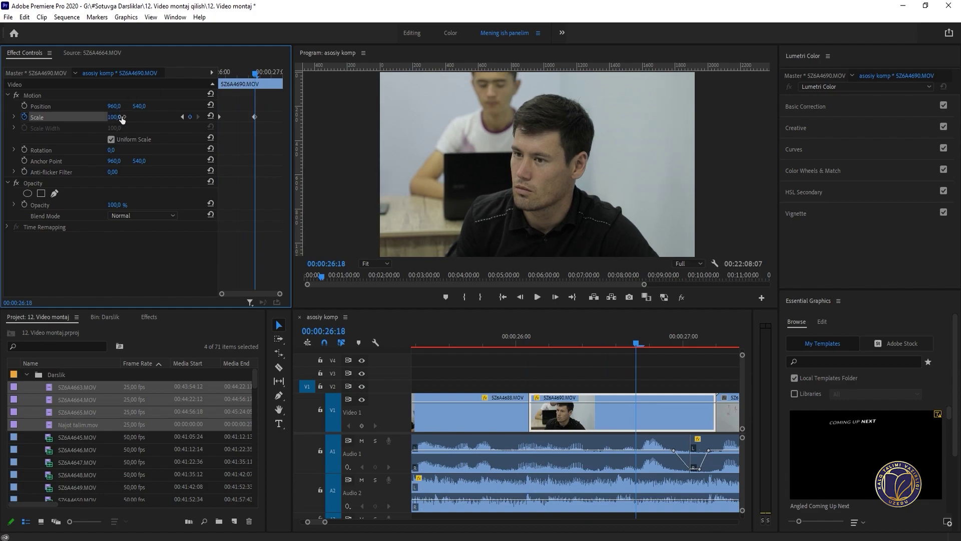
drag(254, 117, 282, 117)
Step: Play from just before SZ6A4688.MOV through both zoomed shots to the end of the teacher shot
click(484, 336)
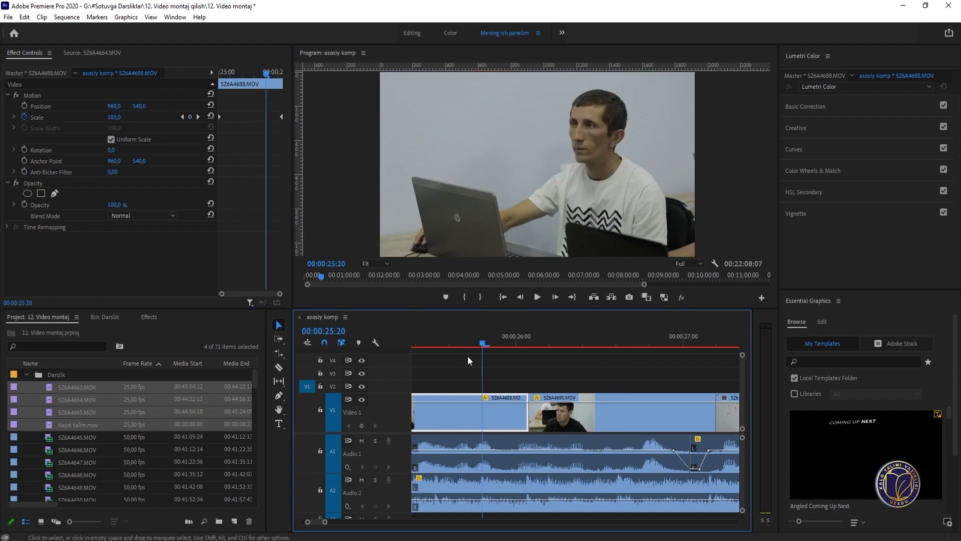
key(minus)
click(496, 347)
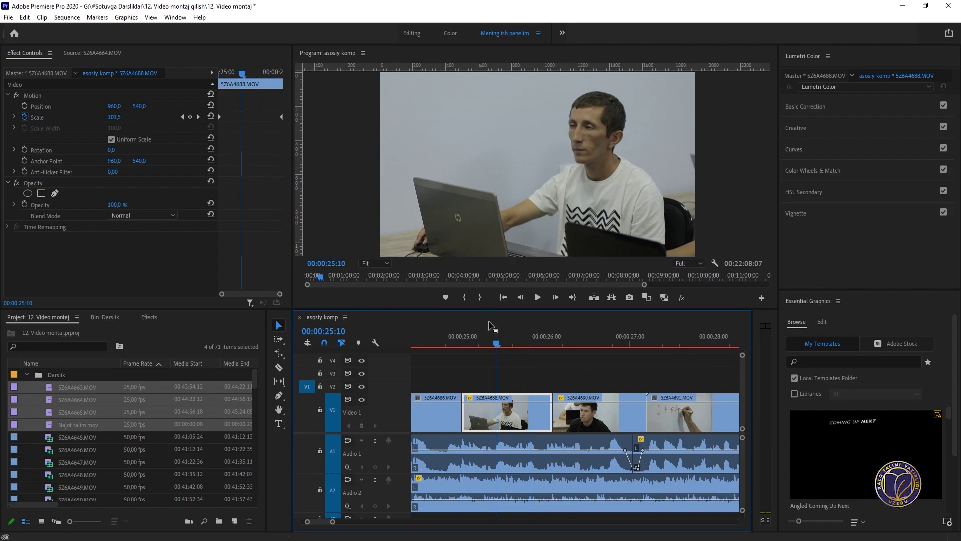
drag(498, 345, 458, 358)
key(space)
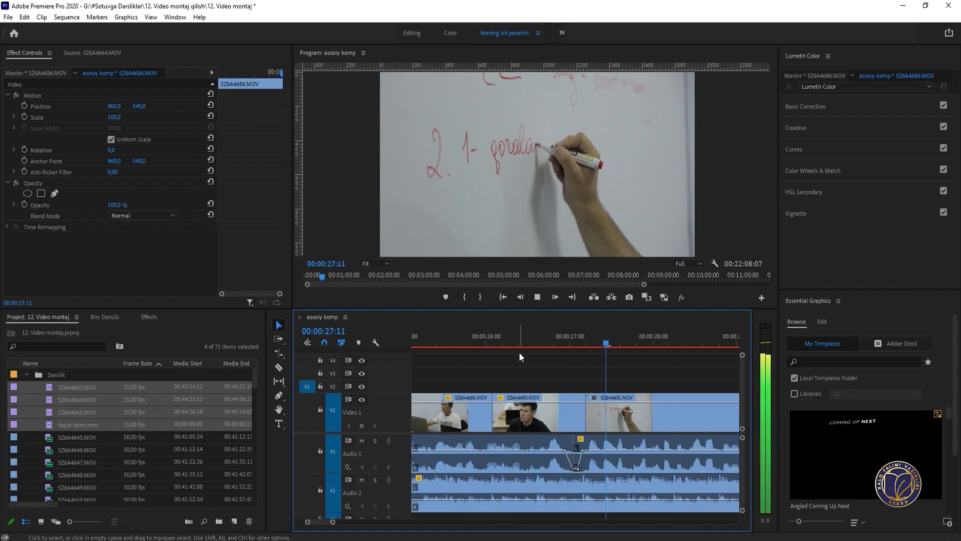
key(minus)
key(minus)
scroll(599, 368, down, 3)
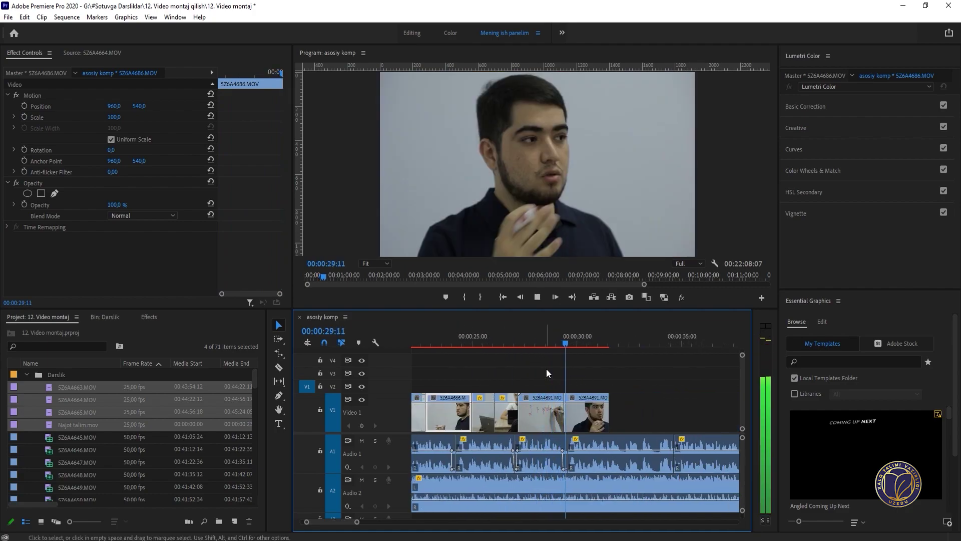
key(equal)
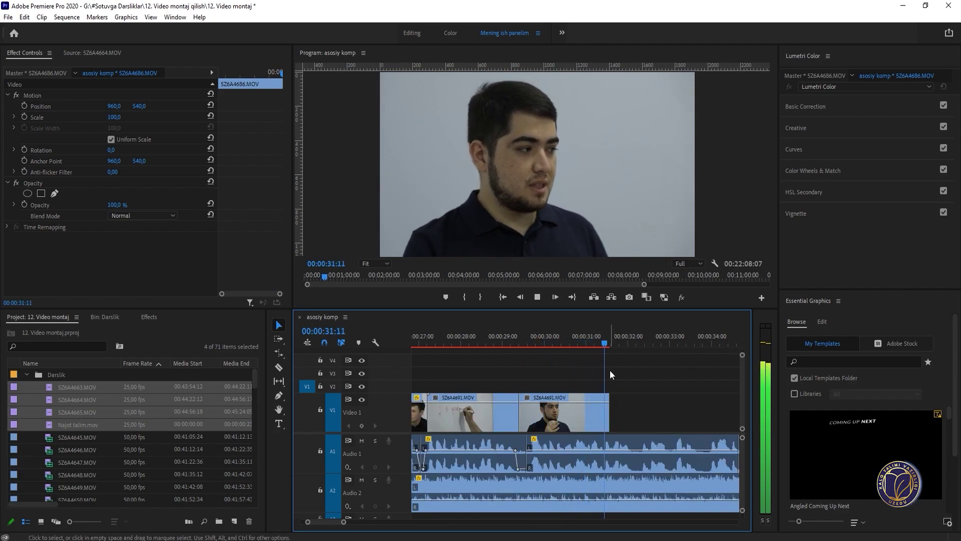
key(minus)
key(minus)
key(space)
Step: Cut the classroom shot SZ6A4696.MOV at about 00:04:36 out of the raw footage on Video 1
key(minus)
key(minus)
key(minus)
click(543, 340)
key(equal)
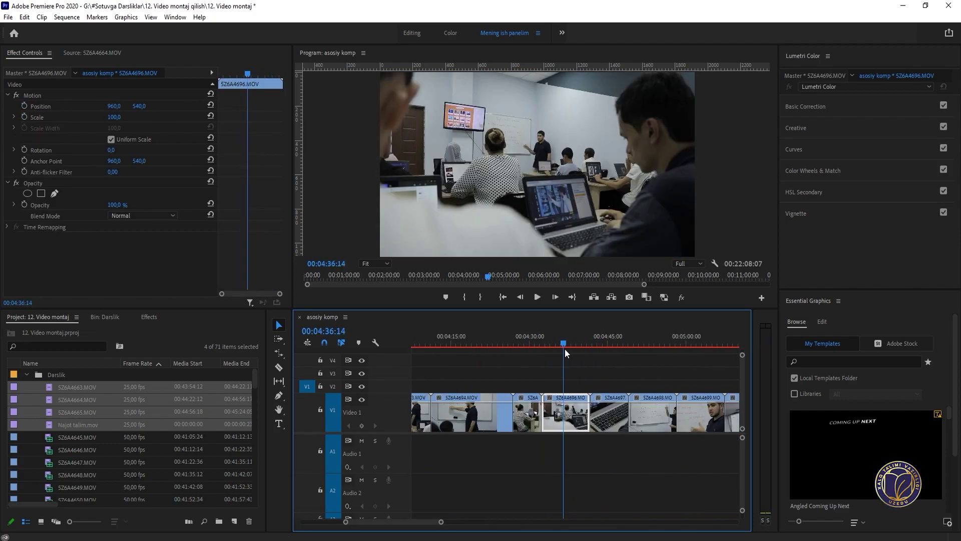
click(565, 349)
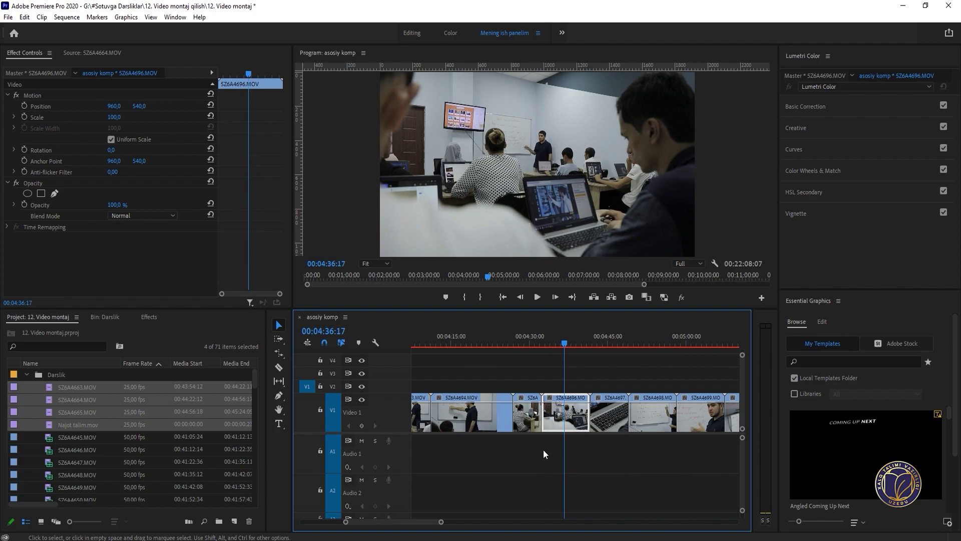
key(ctrl+x)
Step: Paste SZ6A4696.MOV on Video 1 at the end of the teacher shot, about 00:00:31:11
key(minus)
key(minus)
key(minus)
key(minus)
click(419, 341)
key(equal)
key(equal)
key(equal)
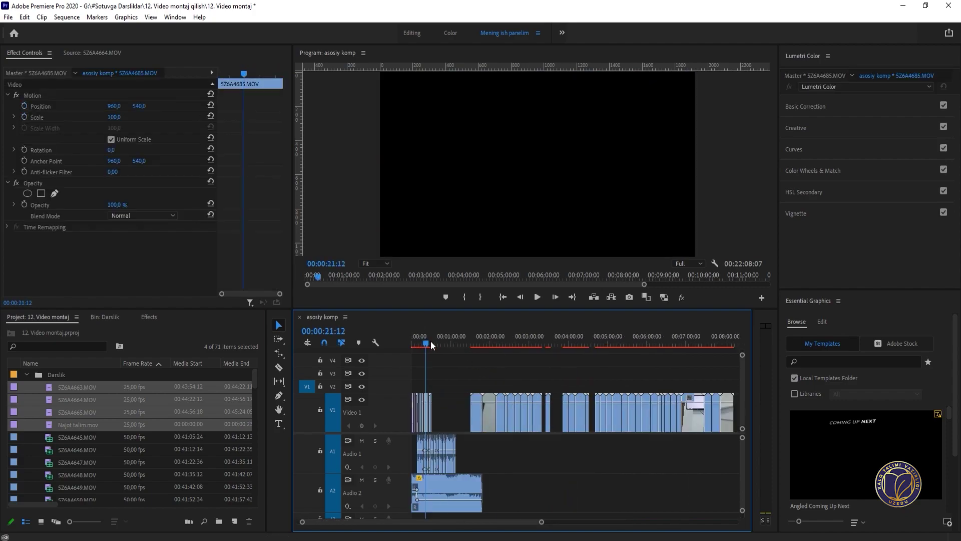
click(494, 342)
key(equal)
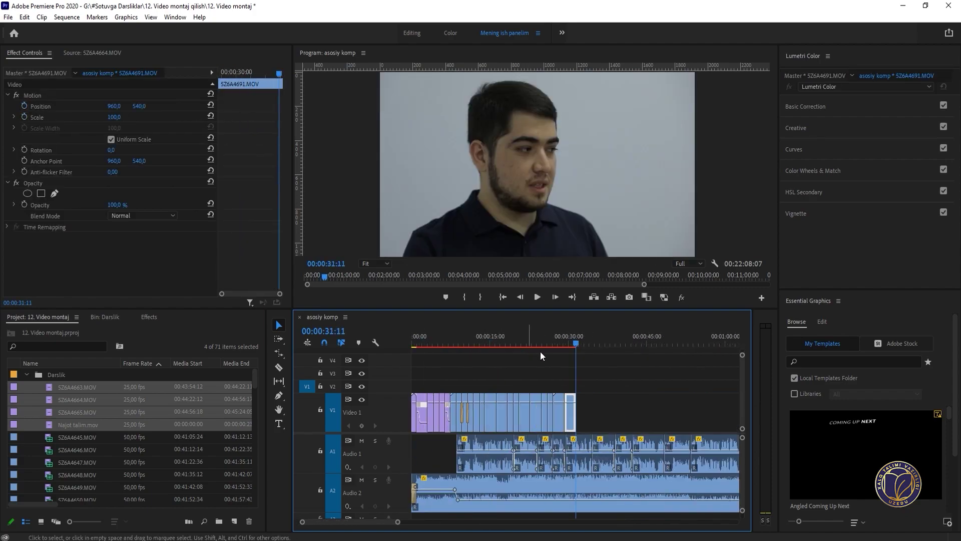
key(ctrl+v)
Step: Scrub through the pasted SZ6A4696.MOV, split it and delete the part before the split
drag(585, 344, 623, 345)
key(minus)
key(minus)
key(equal)
click(542, 342)
key(equal)
key(equal)
key(c)
click(605, 394)
key(v)
click(584, 407)
key(Delete)
Step: Split SZ6A4696.MOV once more, delete the part before the split and move the rest directly behind the teacher shot
key(c)
click(624, 400)
key(v)
click(614, 411)
key(Delete)
drag(638, 410, 519, 409)
Step: Play through the join with the classroom shot, split SZ6A4696.MOV at 00:00:33:18 and delete the remainder
drag(500, 337, 487, 338)
key(equal)
key(space)
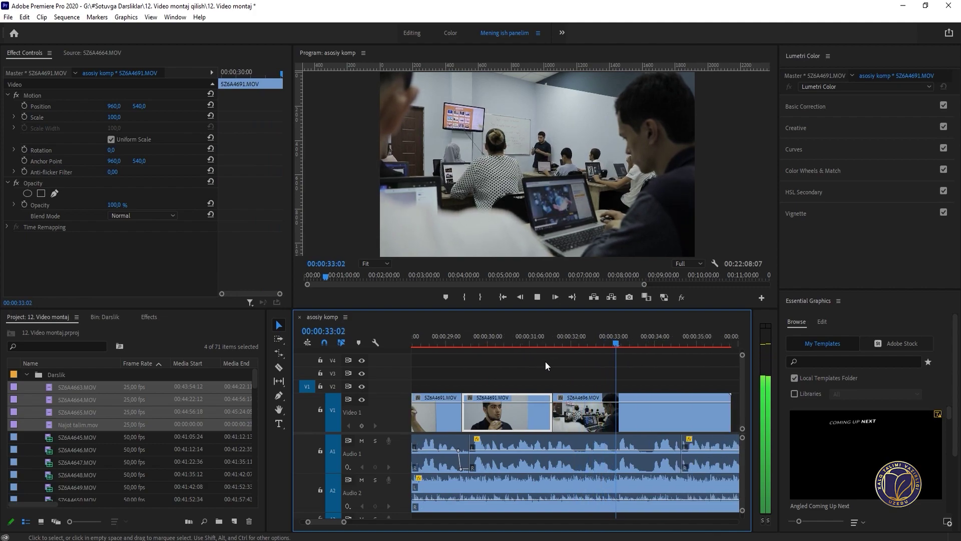
click(651, 402)
key(Delete)
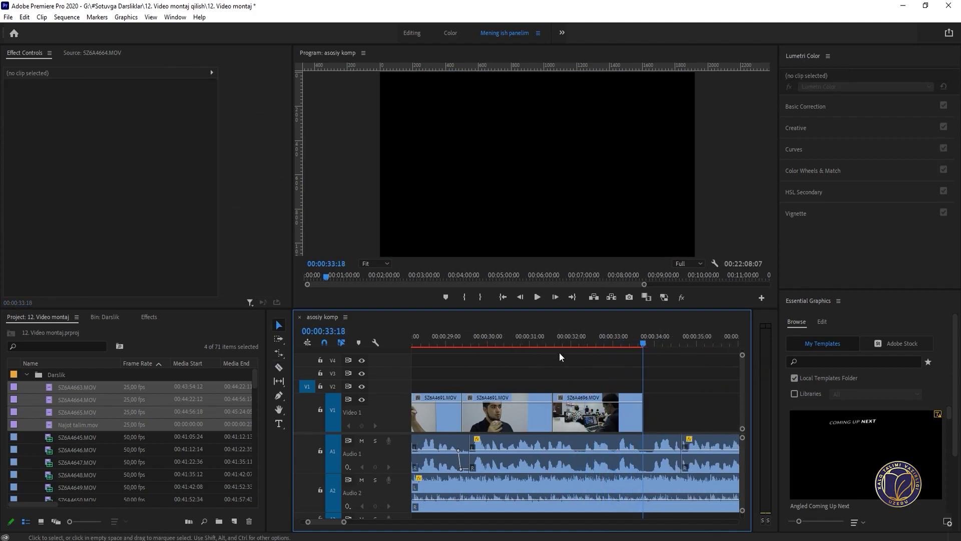
Step: Play from the teacher shot through the trimmed classroom shot against the voice-over
click(507, 342)
key(space)
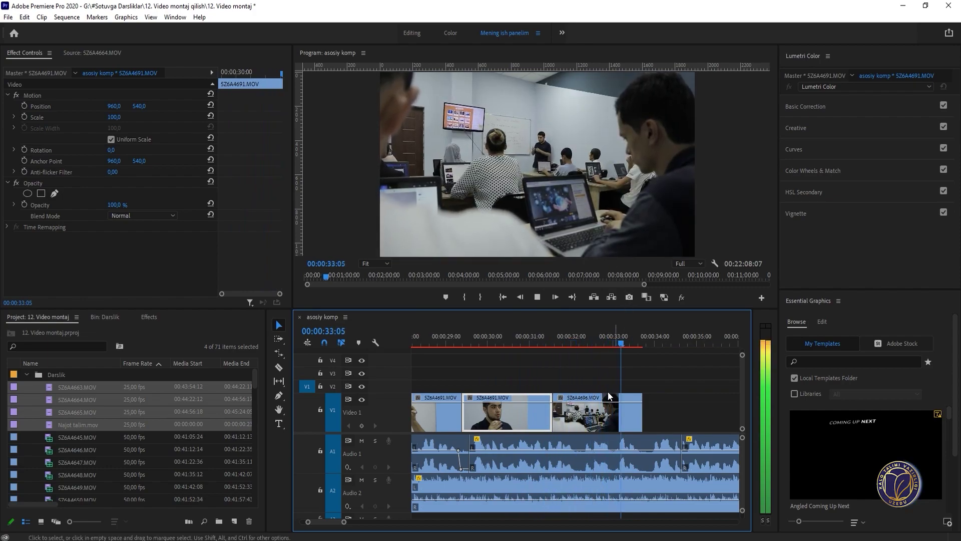
scroll(593, 349, down, 2)
key(minus)
key(minus)
key(minus)
key(minus)
key(space)
Step: Look through the raw footage on Video 1 and remove the laptop keyboard clip SZ6A4697.MOV at about 00:04:45
key(minus)
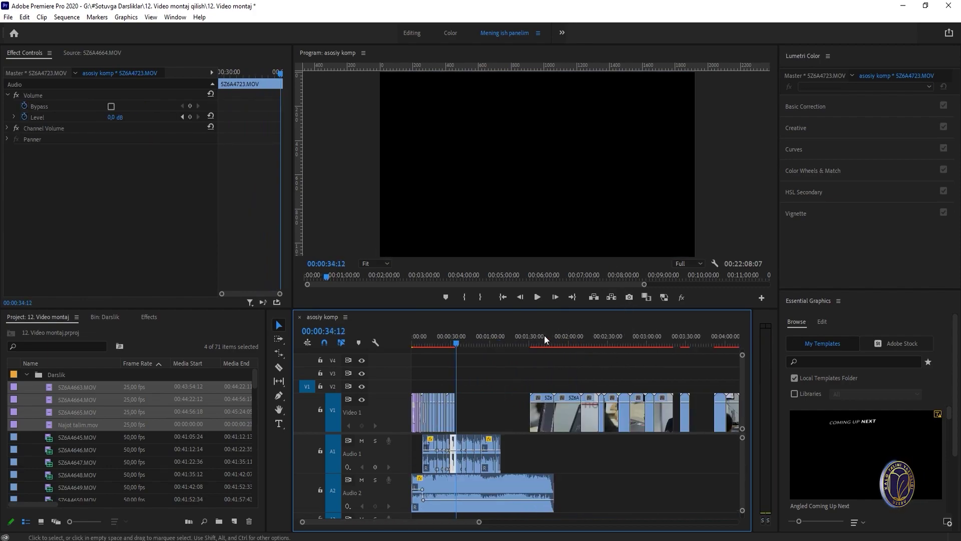
click(542, 337)
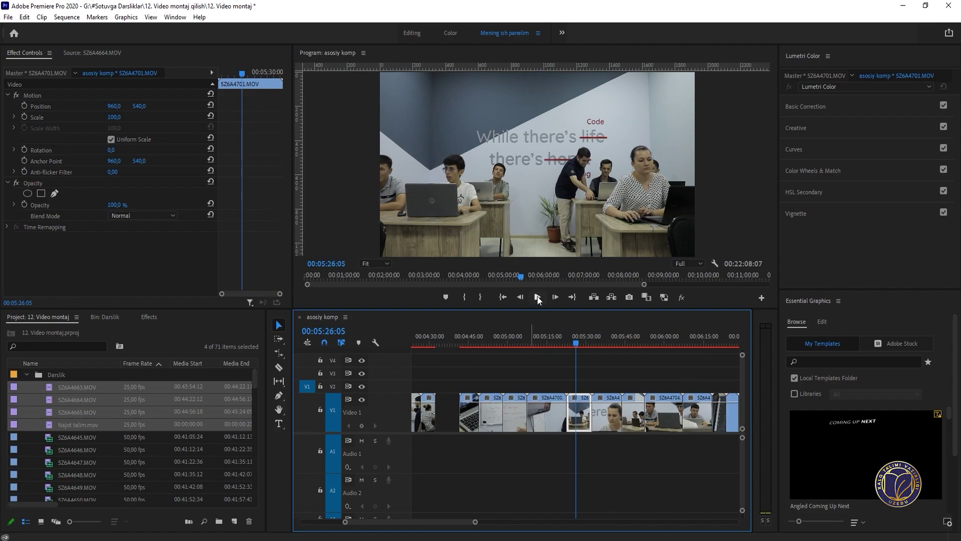
key(minus)
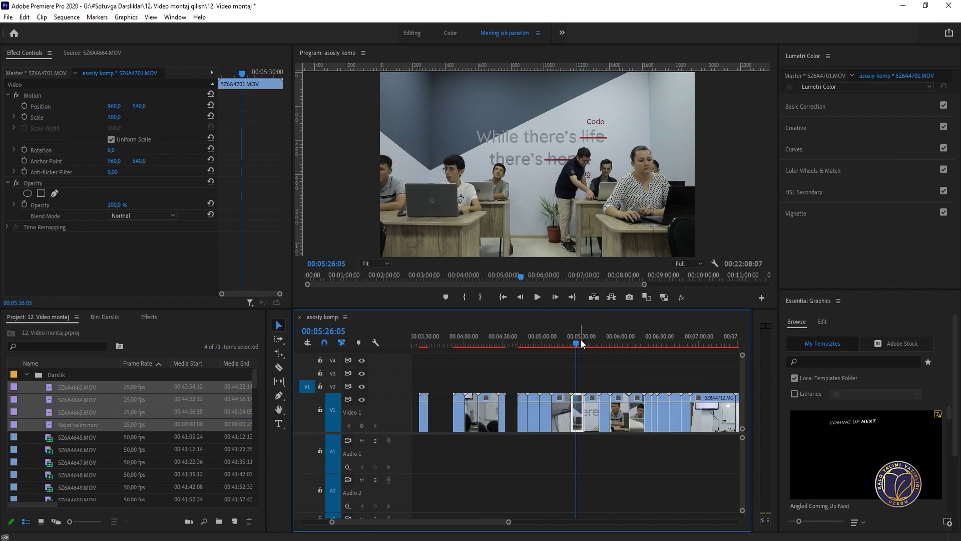
key(minus)
key(minus)
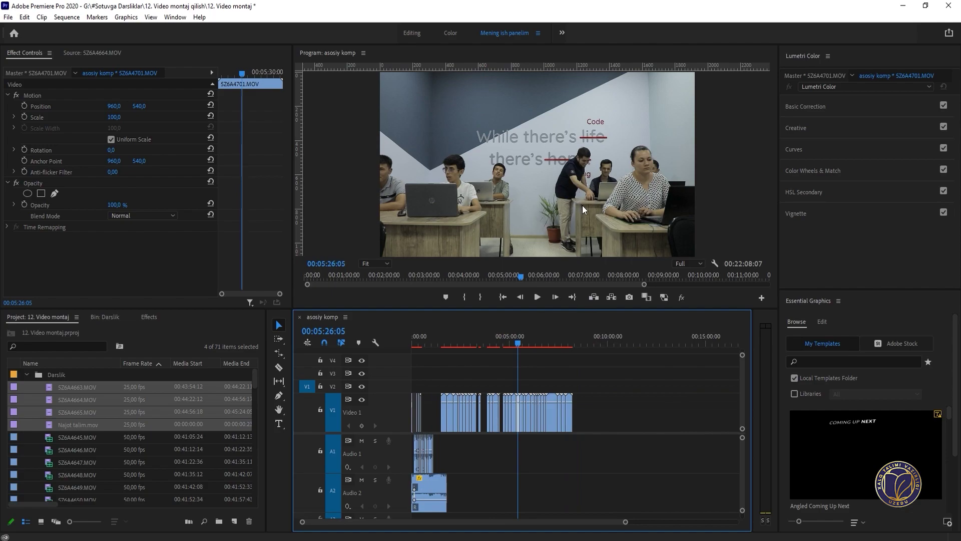
key(equal)
key(equal)
key(equal)
key(equal)
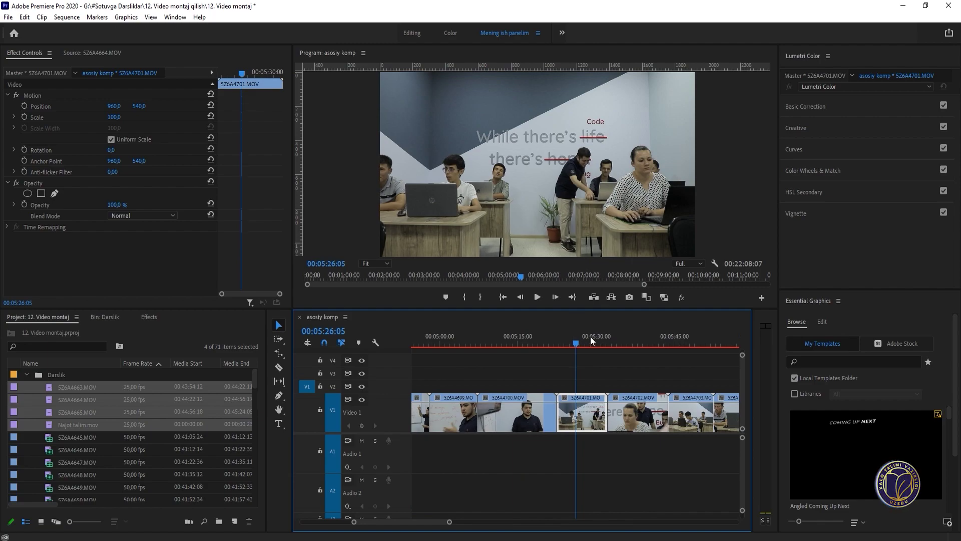
drag(590, 335, 674, 349)
drag(654, 416, 674, 416)
key(Delete)
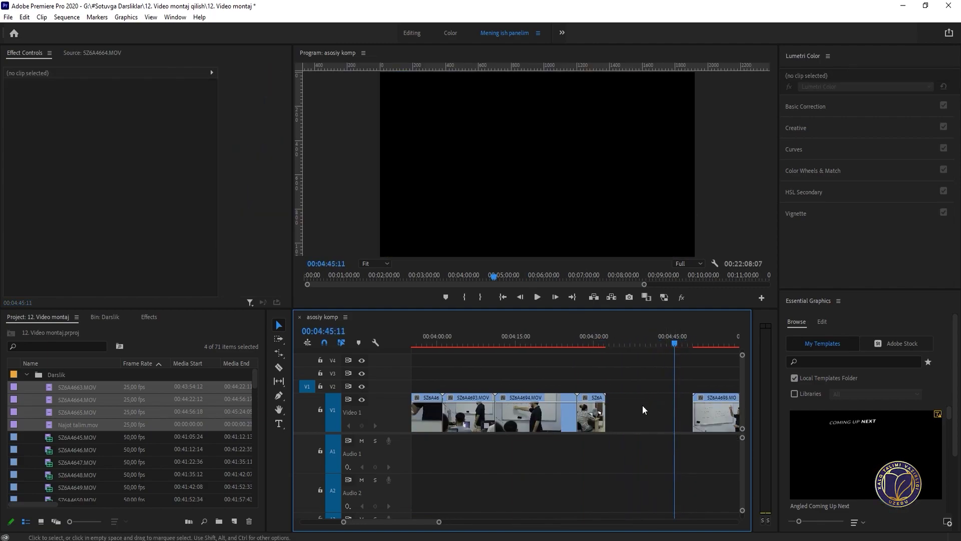
Step: Move the laptop keyboard clip SZ6A4697.MOV directly behind the classroom shot SZ6A4696.MOV at the end of the edited shots
key(minus)
key(minus)
key(minus)
click(430, 343)
key(equal)
key(equal)
key(equal)
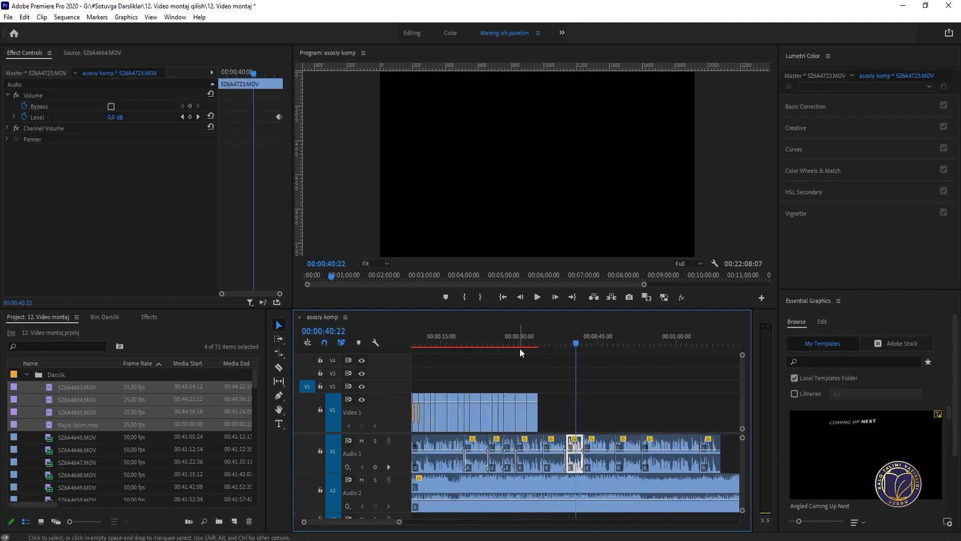
mouse_move(520, 345)
mouse_down()
mouse_move(545, 345)
mouse_move(535, 344)
mouse_up()
key(equal)
key(equal)
key(equal)
drag(677, 424, 633, 422)
Step: Play the laptop keyboard shot against the voice-over, split it at 00:00:34:20 and delete the remainder
key(space)
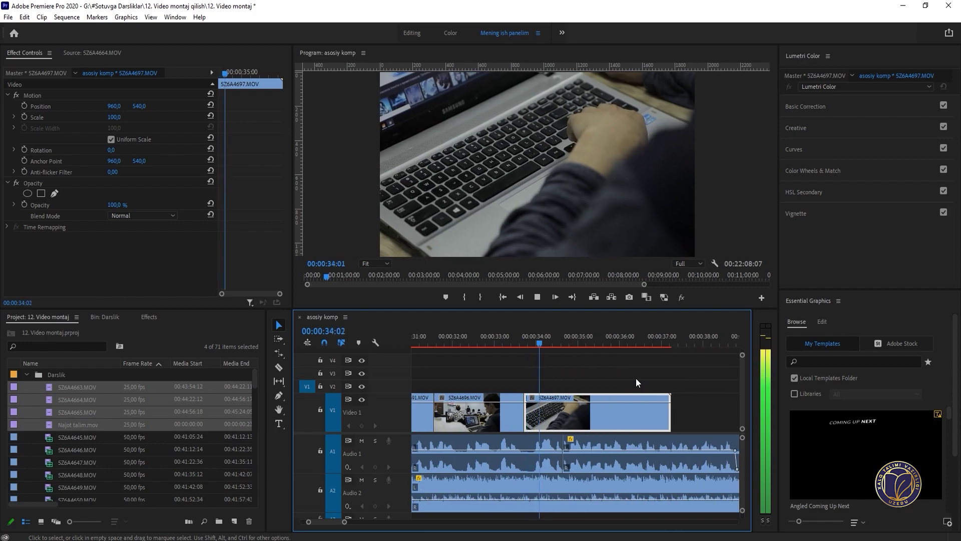
key(space)
click(593, 407)
key(Delete)
Step: Cut the group of raw clips starting with SZ6A4701.MOV, around 00:05:34, from Video 1
key(minus)
key(minus)
key(minus)
key(minus)
key(minus)
key(minus)
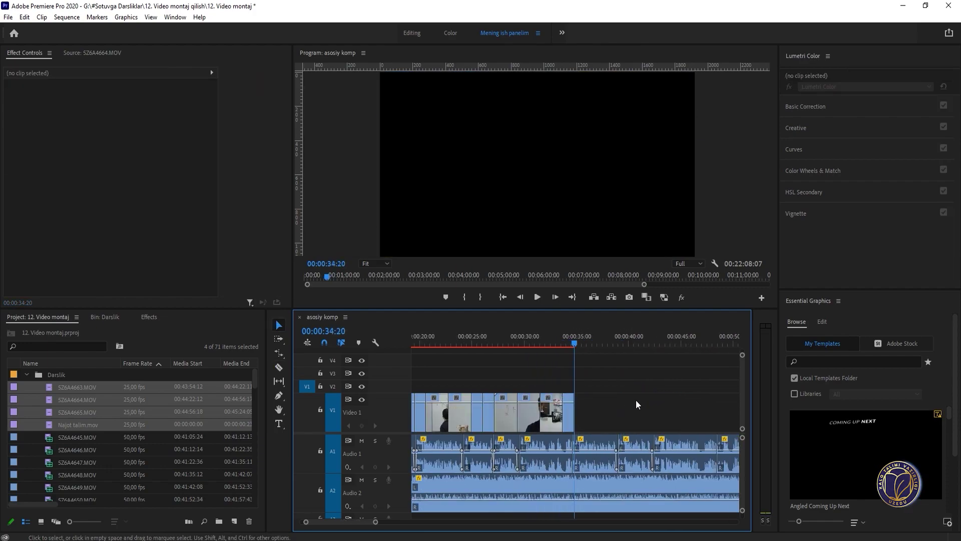
click(605, 346)
key(equal)
click(613, 346)
drag(614, 356, 625, 358)
key(equal)
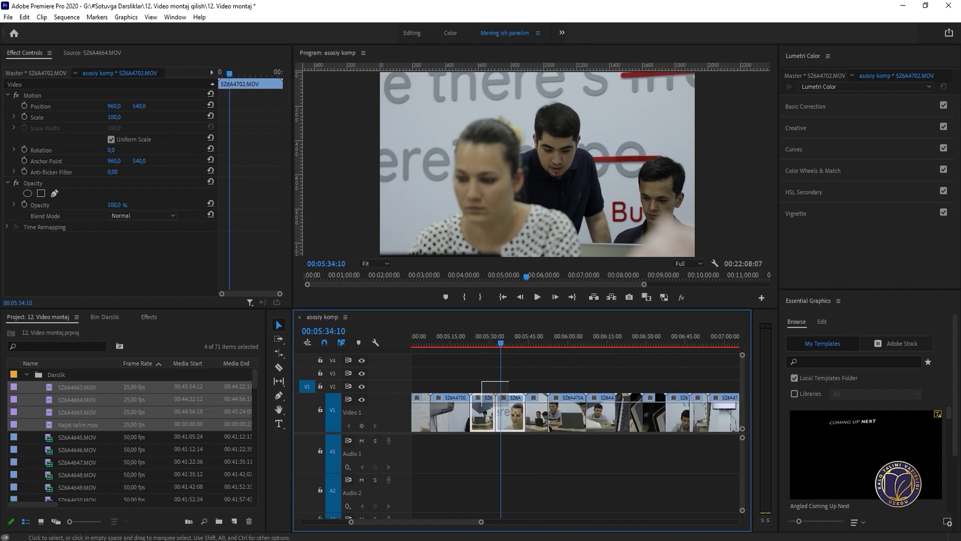
drag(515, 412, 686, 451)
key(Delete)
Step: Shift the remaining raw footage on Video 1 further along and paste the cut clips at 00:01:24:08
key(minus)
key(minus)
key(minus)
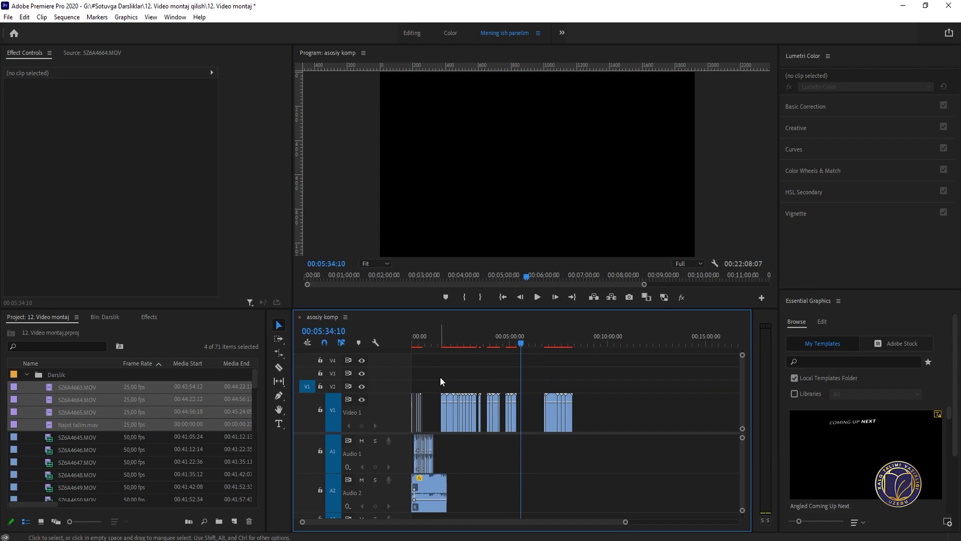
drag(440, 382, 623, 413)
click(440, 333)
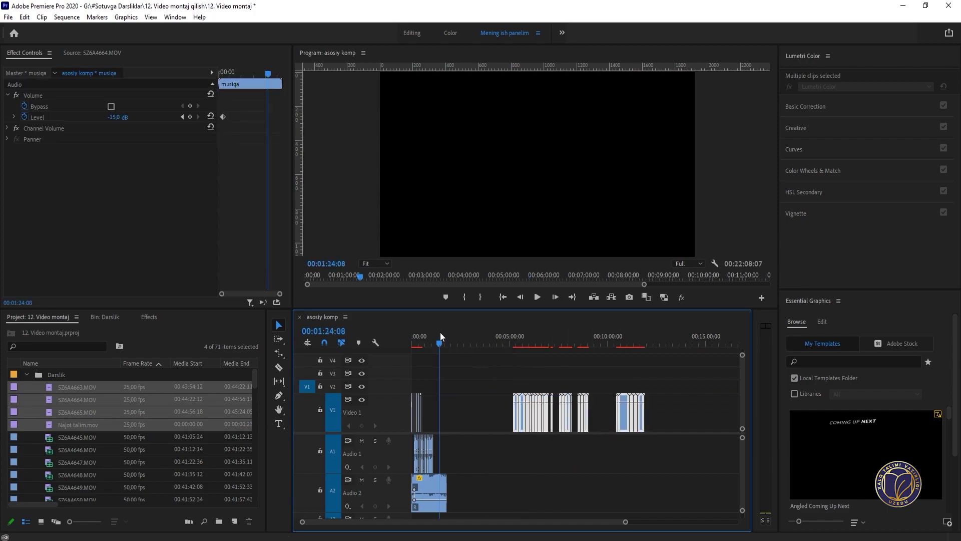
key(ctrl+v)
Step: Trim the start of SZ6A4701.MOV to 00:01:28:11 and move the clip directly behind the laptop keyboard shot
click(442, 333)
key(equal)
key(equal)
key(equal)
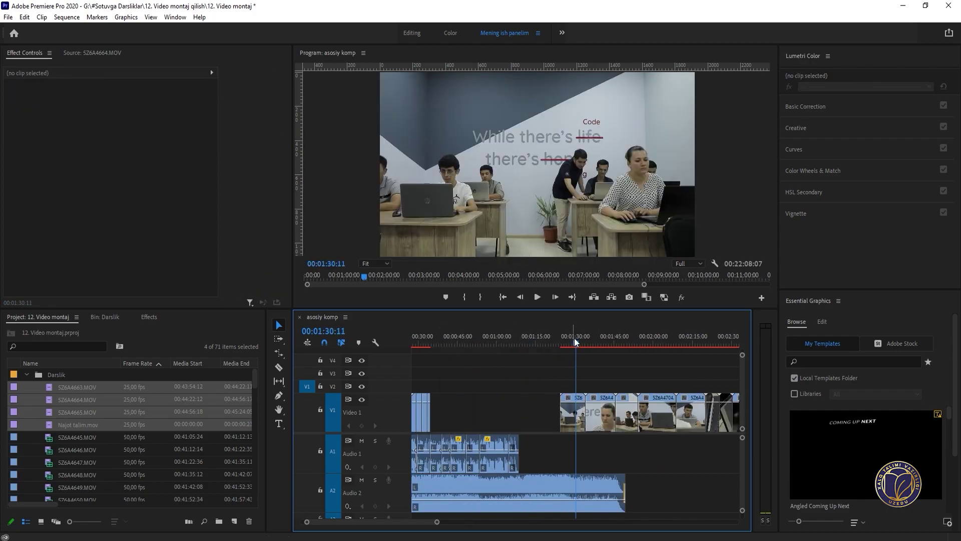
click(574, 342)
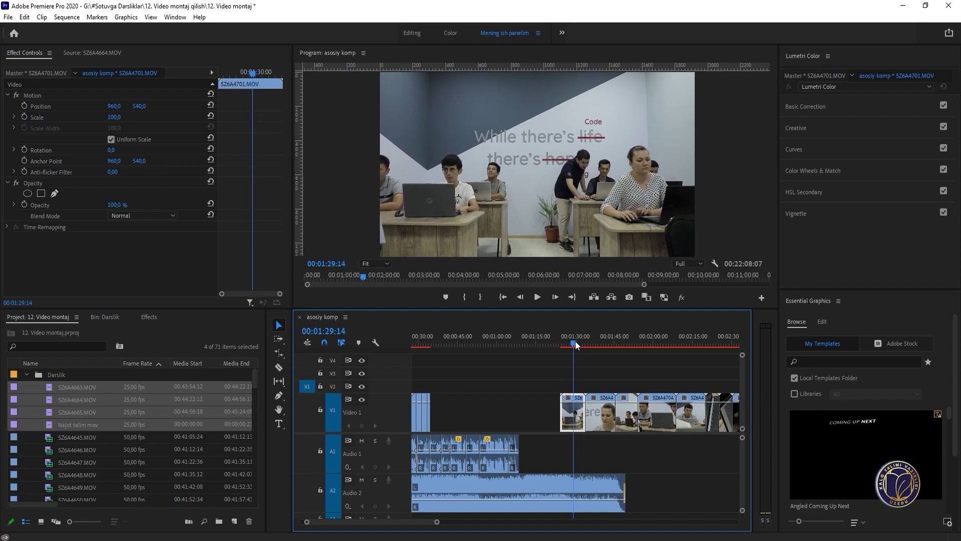
drag(575, 341, 572, 343)
drag(568, 413, 449, 402)
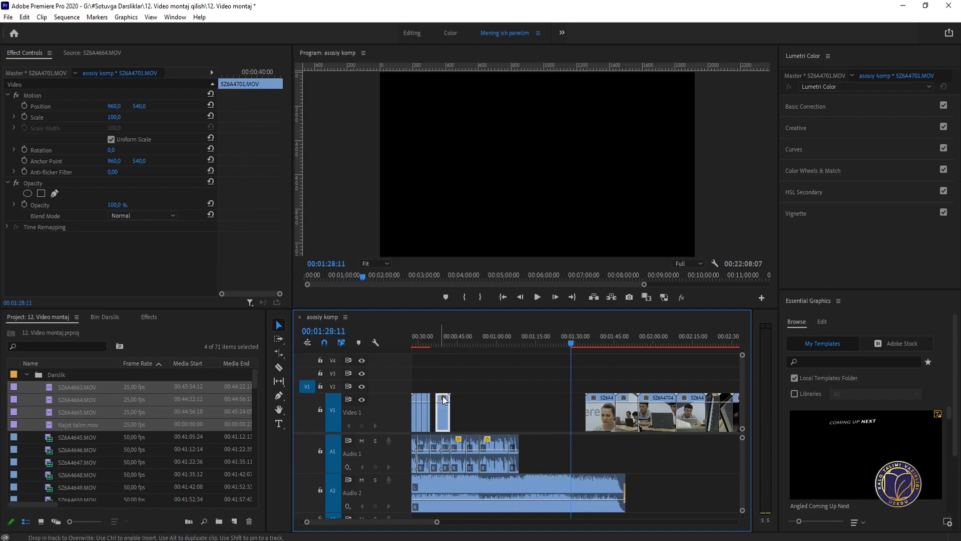
click(435, 339)
key(equal)
key(equal)
key(equal)
drag(621, 415, 580, 412)
Step: Play SZ6A4701.MOV against the voice-over, split it at 00:00:35:24 and delete the remainder
click(529, 339)
key(space)
key(equal)
key(equal)
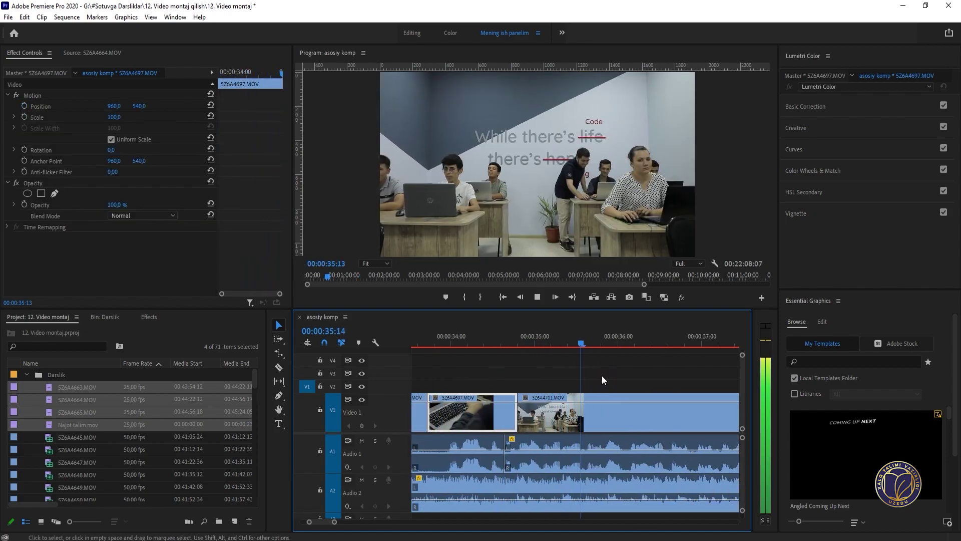
key(space)
key(c)
click(617, 409)
key(v)
click(639, 411)
key(Delete)
Step: Play from the laptop keyboard shot through the trimmed SZ6A4701.MOV against the voice-over
key(minus)
click(525, 342)
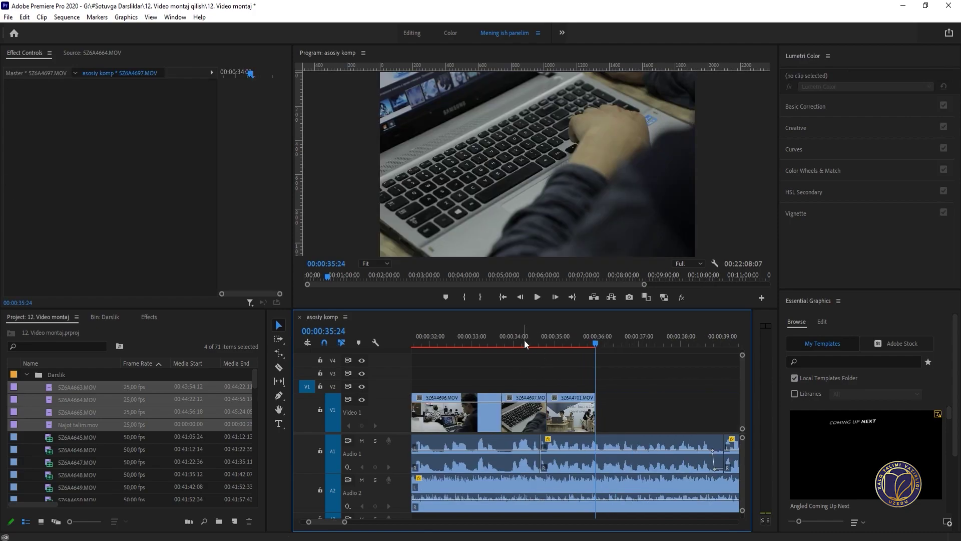
click(526, 342)
key(space)
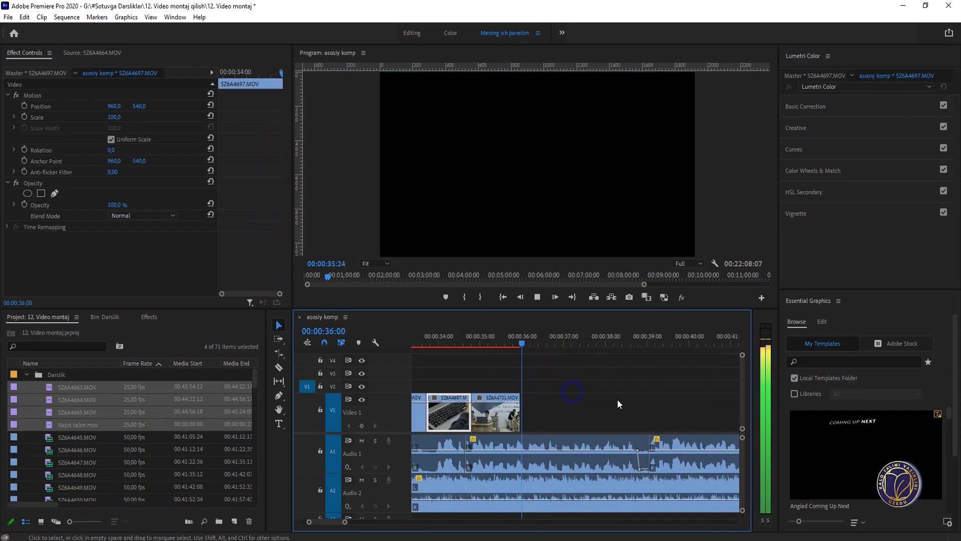
Step: Trim the start of SZ6A4702.MOV to 00:01:39:02 and move the clip directly behind SZ6A4701.MOV
key(minus)
key(minus)
key(minus)
key(minus)
click(671, 343)
key(equal)
key(equal)
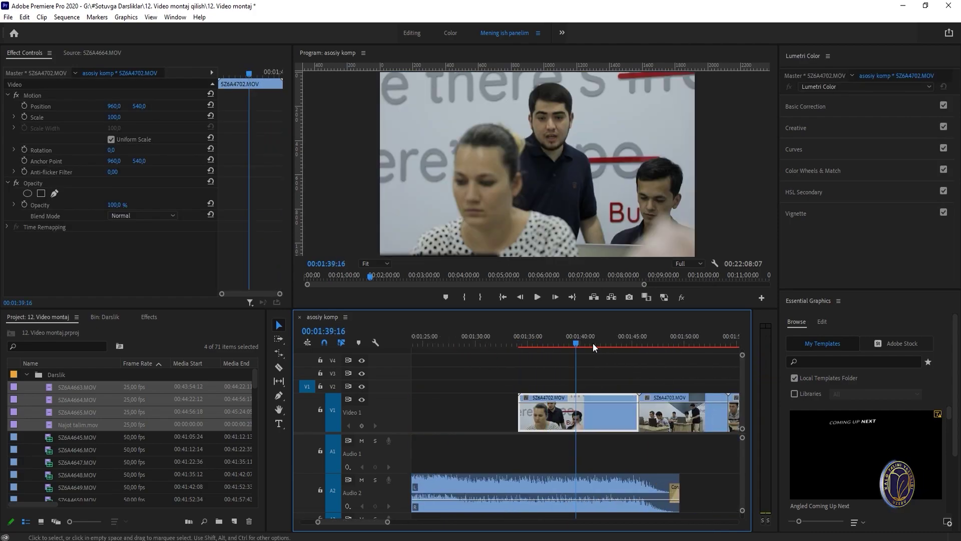
mouse_move(582, 344)
mouse_down()
mouse_move(559, 343)
mouse_move(579, 346)
mouse_move(570, 345)
mouse_up()
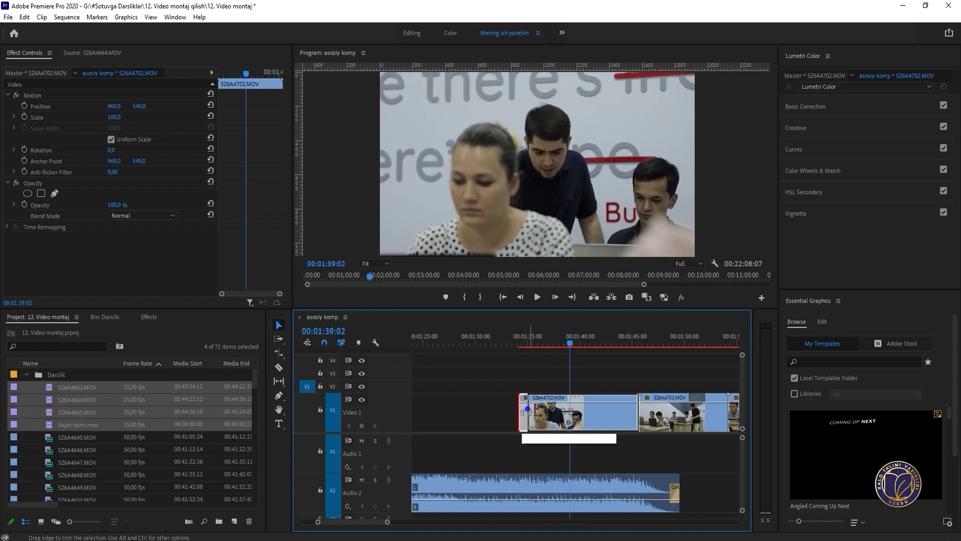
drag(535, 408, 440, 403)
Step: Play the join from SZ6A4701.MOV into SZ6A4702.MOV against the voice-over
key(minus)
key(minus)
key(minus)
click(438, 340)
key(equal)
key(equal)
key(equal)
key(equal)
click(536, 343)
key(space)
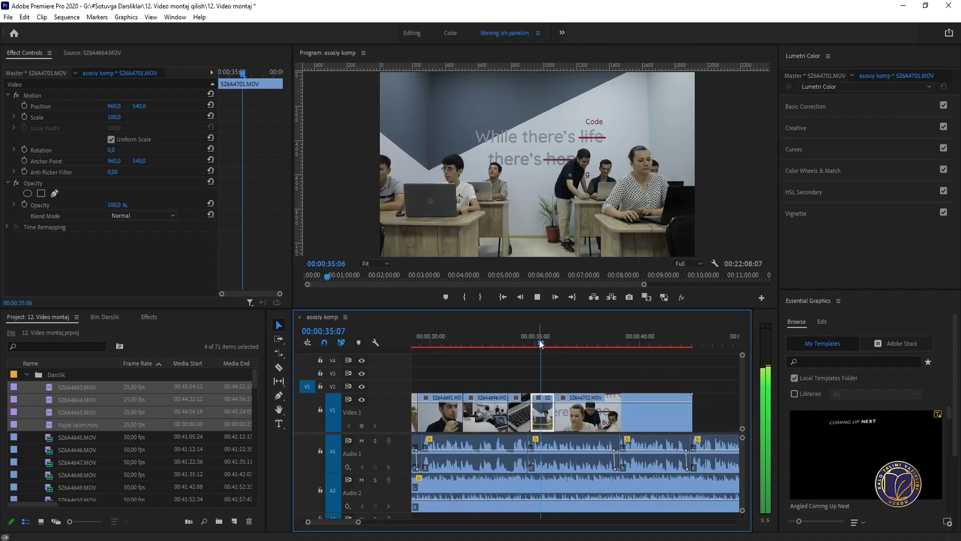
key(space)
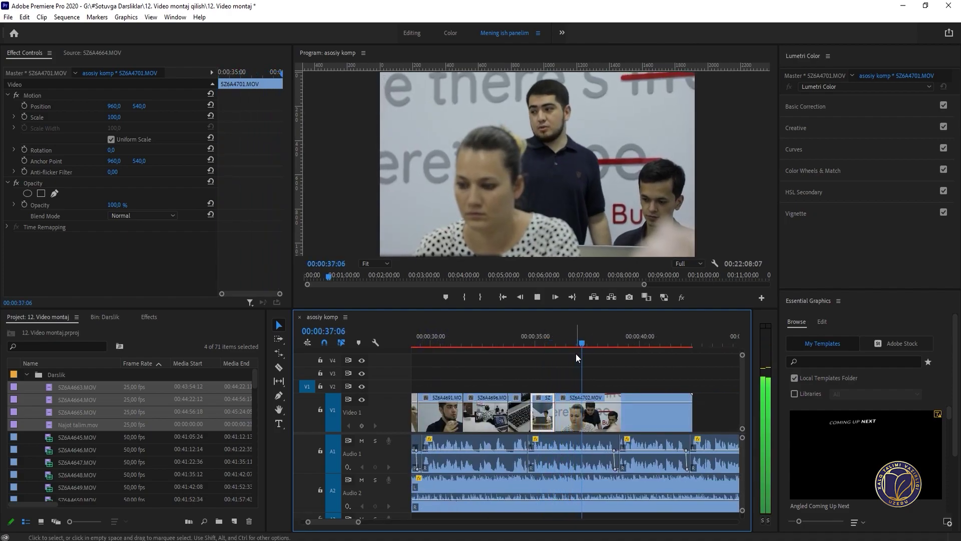
Step: Split SZ6A4702.MOV at 00:00:38:02 and delete the remainder
key(space)
click(639, 404)
key(c)
click(600, 415)
key(v)
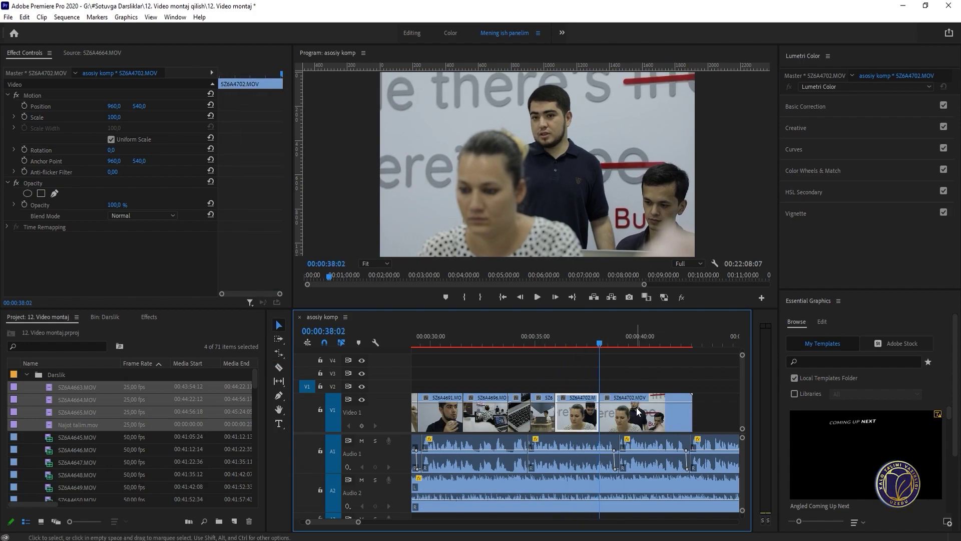
click(635, 407)
key(Delete)
Step: Look through the raw classroom and laptop clips from SZ6A4703.MOV onward for the next shot
key(minus)
key(minus)
key(minus)
key(minus)
click(555, 342)
key(equal)
key(equal)
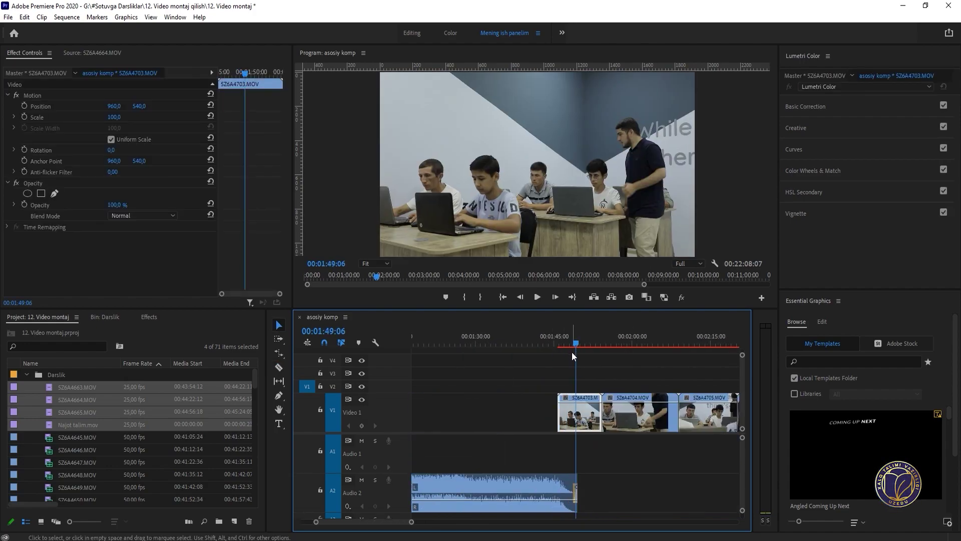
click(566, 342)
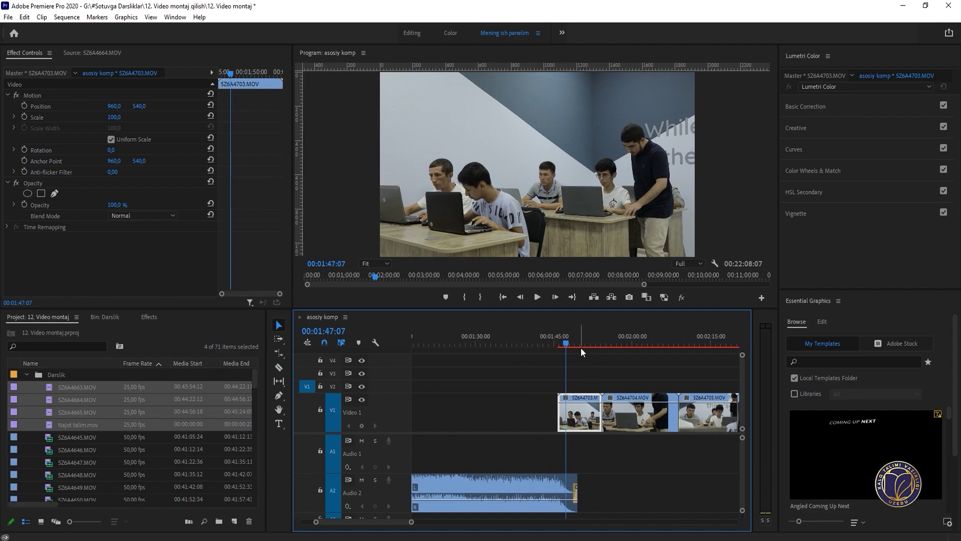
key(minus)
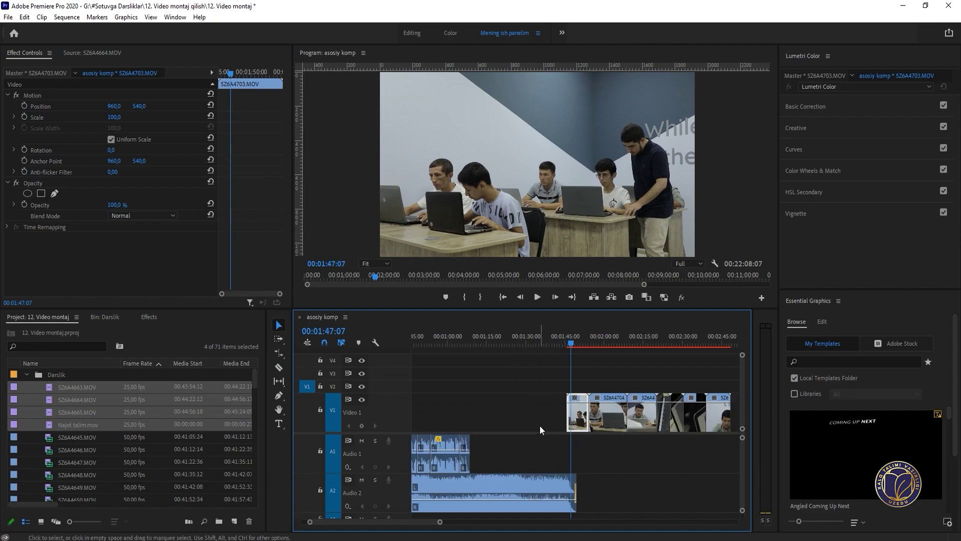
click(609, 342)
drag(610, 341, 673, 353)
Step: Trim the start of the laptop typing clip SZ6A4708.MOV to 00:02:27:22
key(equal)
mouse_move(586, 347)
mouse_down()
mouse_move(612, 345)
mouse_move(597, 350)
mouse_up()
drag(572, 418, 587, 419)
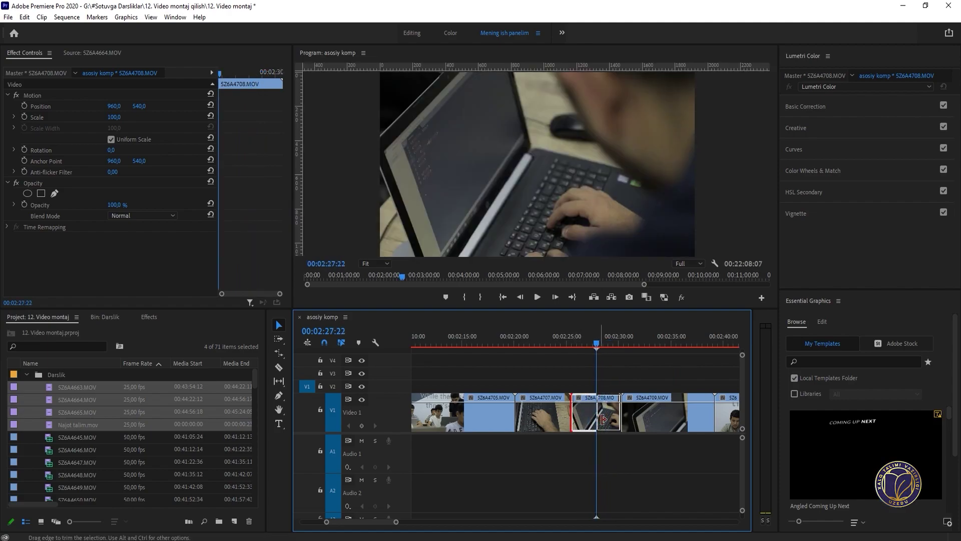
Step: Move the trimmed laptop typing clip SZ6A4708.MOV directly behind SZ6A4702.MOV
key(Delete)
key(minus)
key(minus)
key(minus)
key(minus)
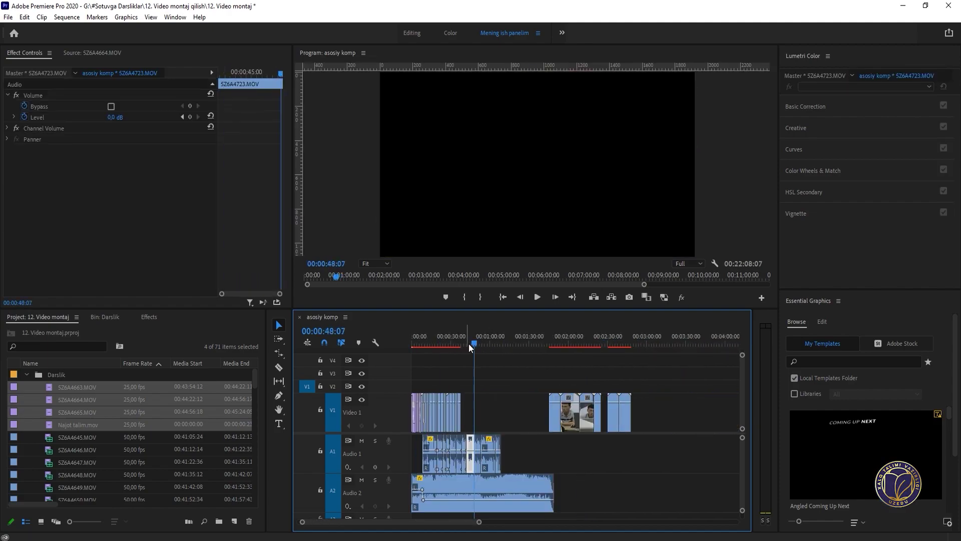
key(equal)
key(equal)
key(equal)
key(equal)
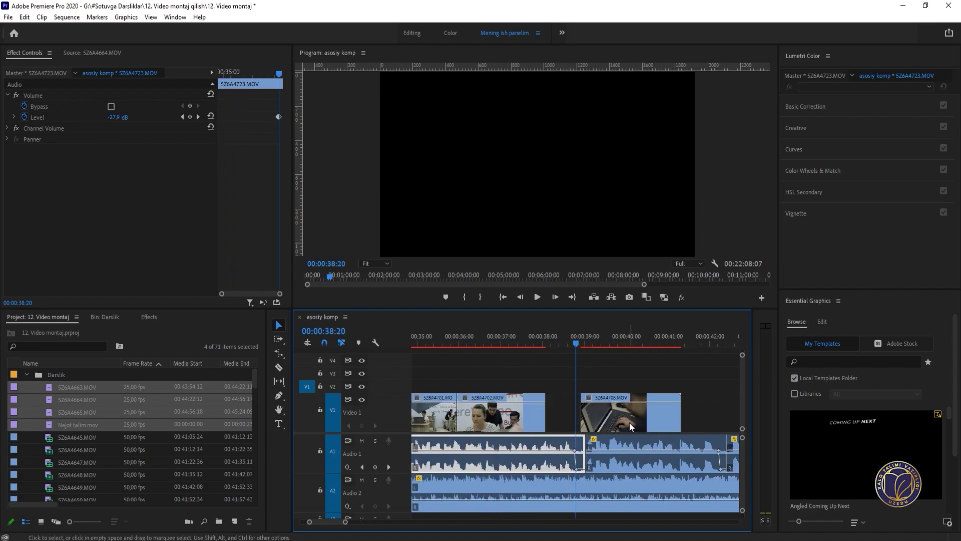
drag(630, 422, 597, 417)
Step: Play SZ6A4708.MOV against the voice-over, split it at 00:00:40:08, delete the remainder and close the Source monitor
click(527, 342)
key(space)
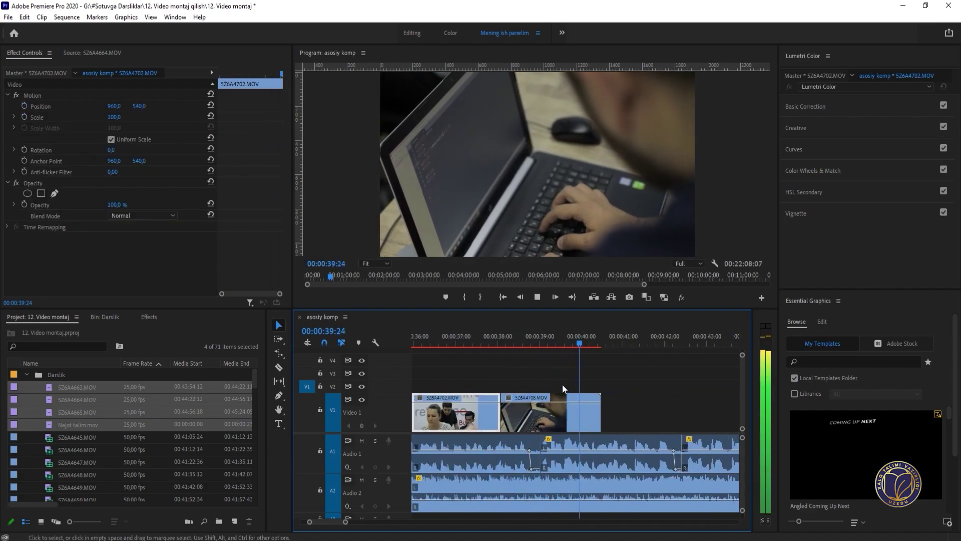
key(space)
double_click(598, 411)
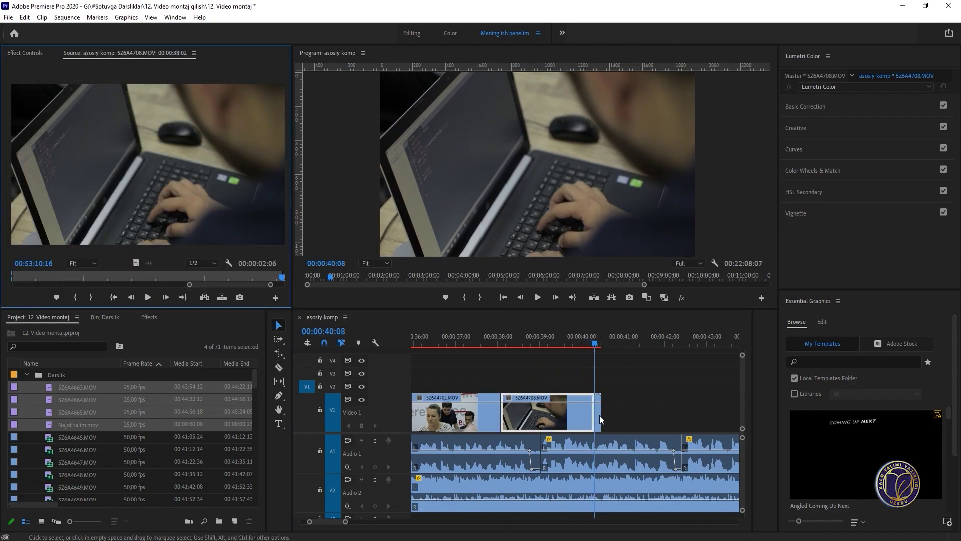
click(598, 416)
key(Delete)
click(193, 53)
click(220, 55)
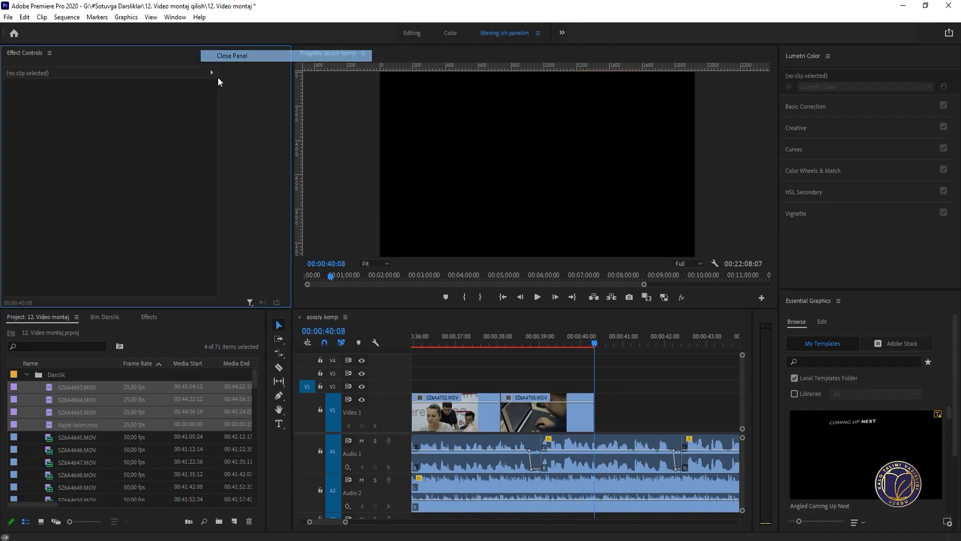
Step: Trim the start of the classroom clip SZ6A4703.MOV and move the clip close behind the laptop typing shot
scroll(634, 395, down, 3)
key(minus)
key(minus)
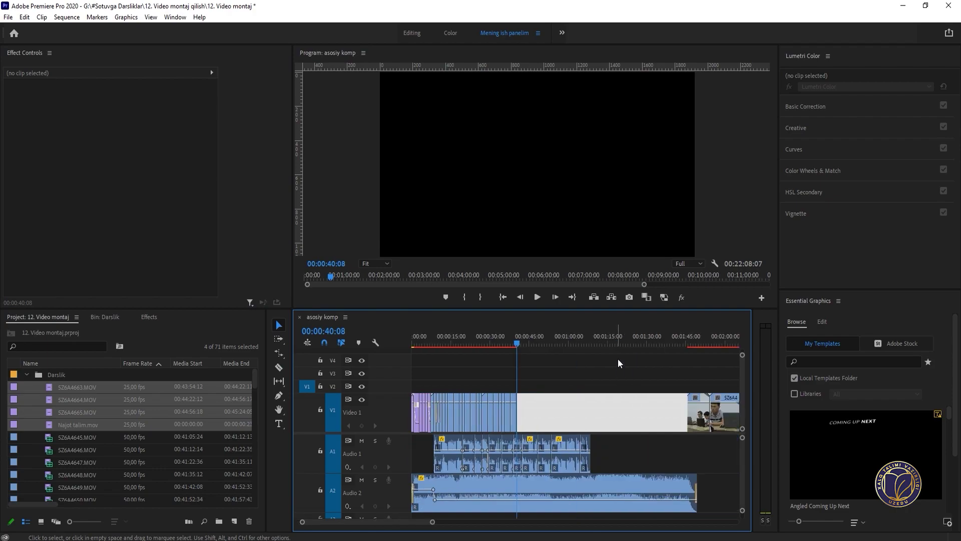
click(695, 331)
key(equal)
key(equal)
key(minus)
mouse_move(576, 344)
mouse_down()
mouse_move(593, 342)
mouse_move(586, 345)
mouse_up()
drag(564, 414, 469, 403)
Step: Close the gap between the laptop typing shot SZ6A4708.MOV and SZ6A4703.MOV on Video 1
key(minus)
key(minus)
click(464, 334)
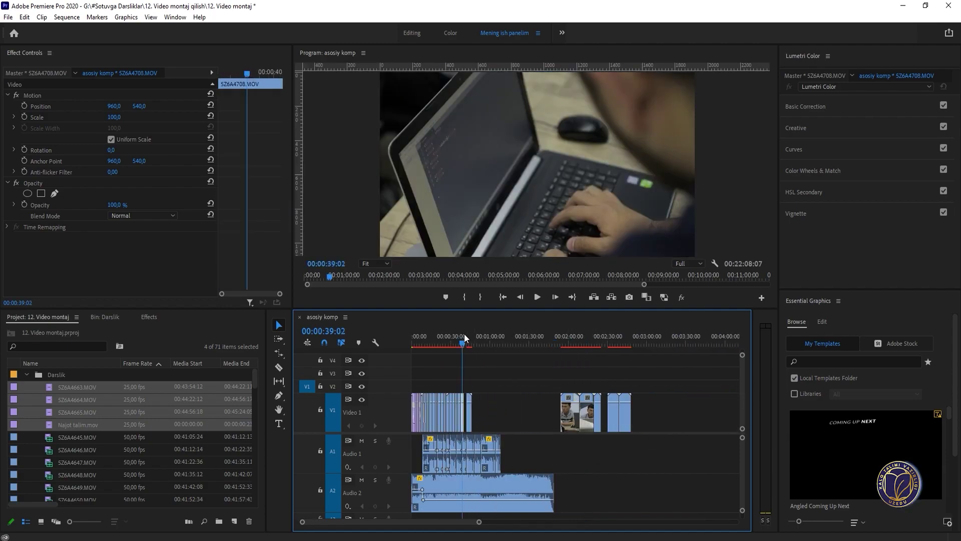
key(equal)
key(equal)
key(equal)
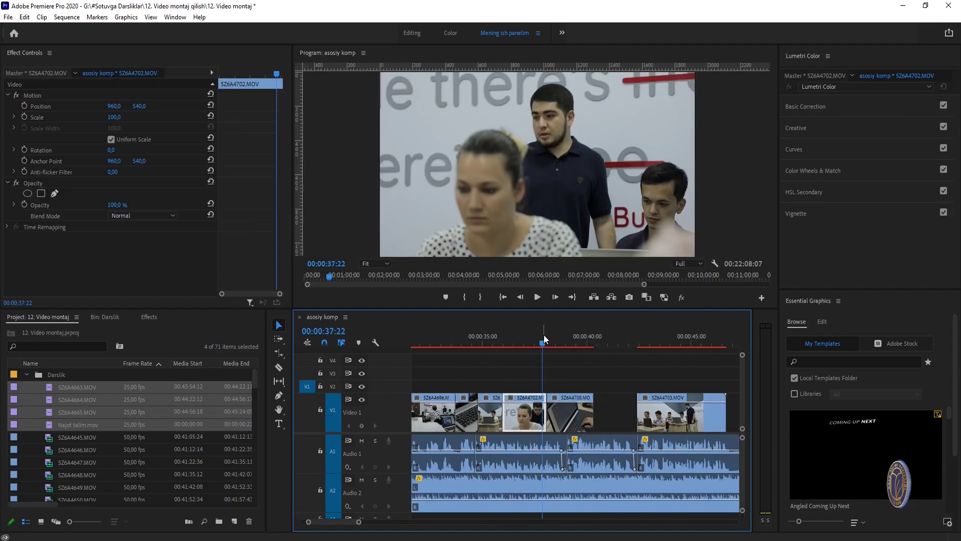
click(626, 410)
key(Delete)
Step: Play through SZ6A4703.MOV against the voice-over, split it at 00:00:42:12 and delete the remainder
click(630, 416)
key(space)
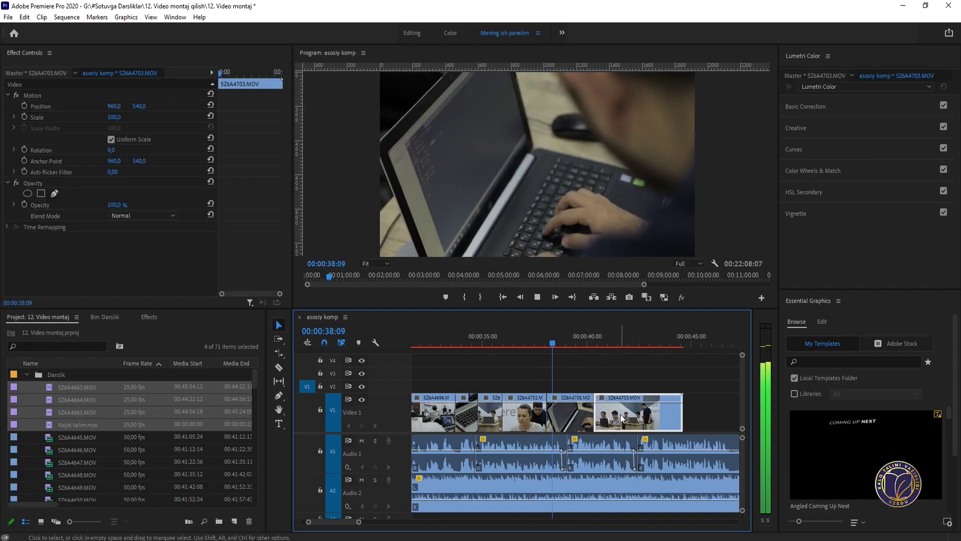
key(equal)
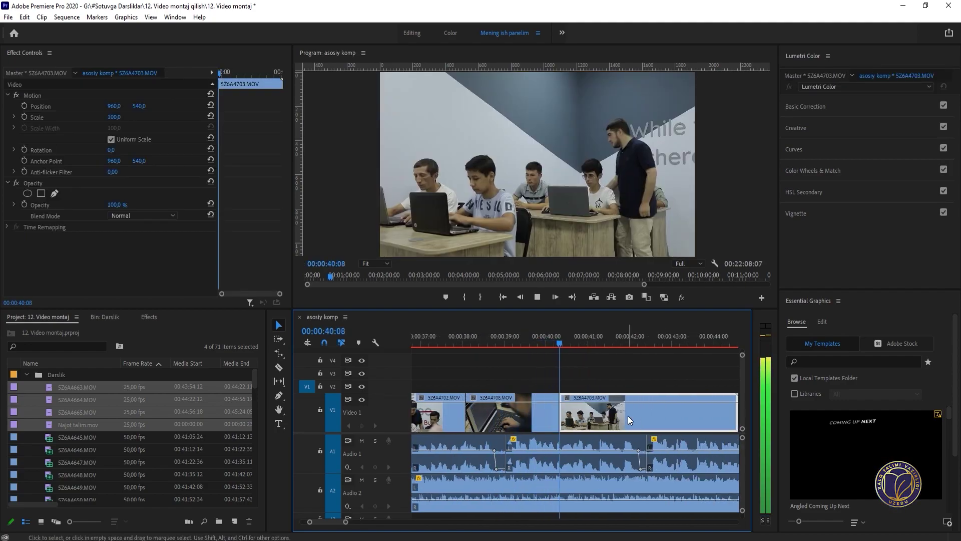
scroll(639, 421, down, 1)
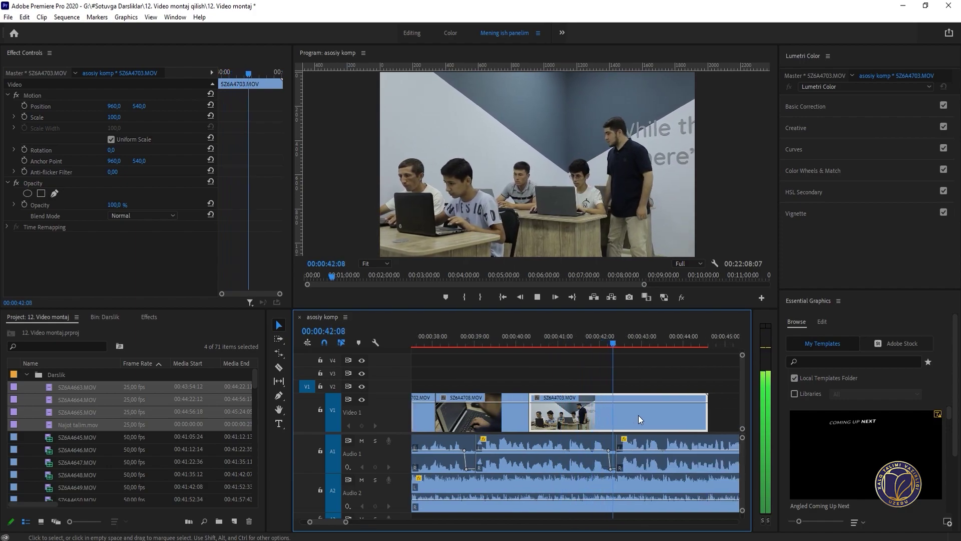
key(space)
key(c)
click(624, 414)
key(v)
click(649, 417)
key(Delete)
Step: Extend the end of SZ6A4703.MOV slightly to match the voice-over and play its ending again
key(minus)
key(minus)
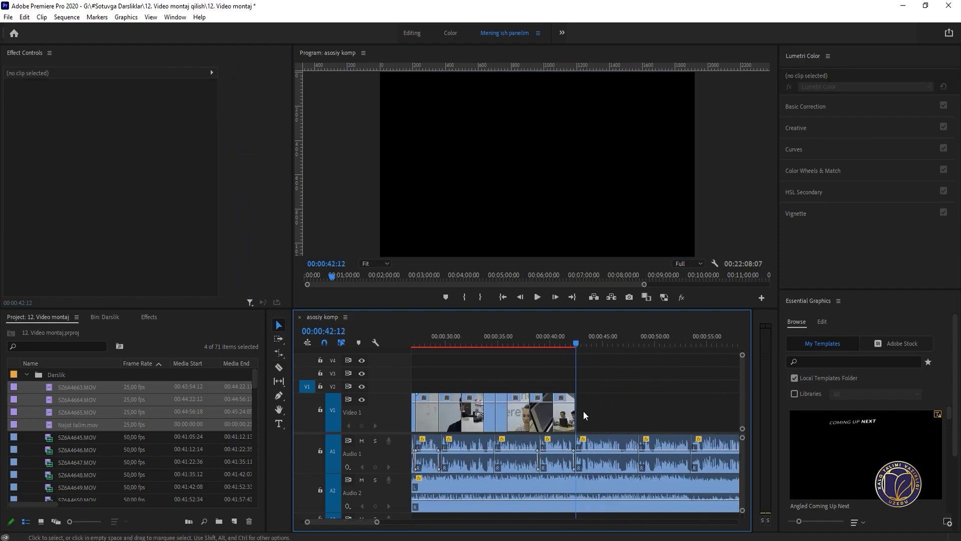
key(equal)
key(equal)
key(equal)
click(552, 335)
key(space)
key(space)
drag(568, 421, 585, 421)
click(554, 338)
key(space)
click(554, 339)
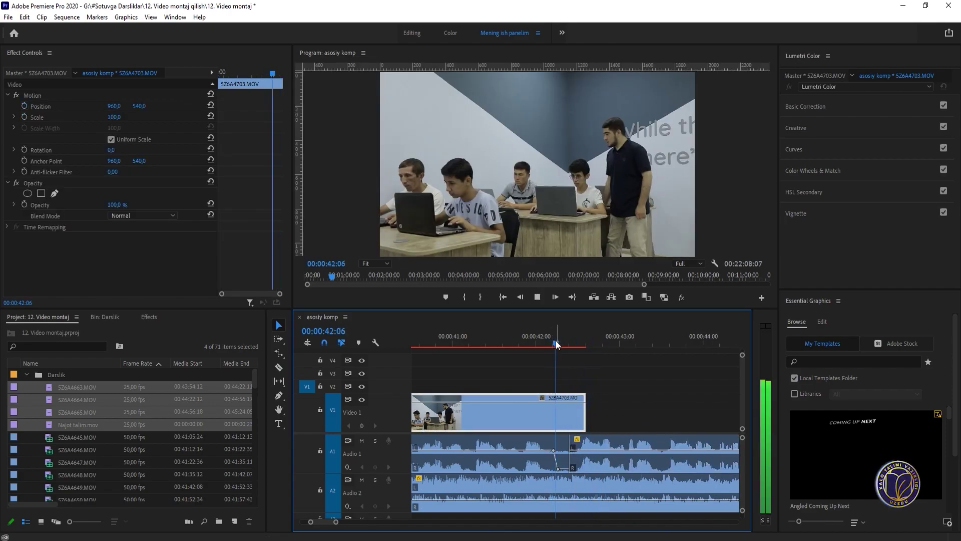
Step: Shorten the end of SZ6A4703.MOV slightly on Video 1 to fit the voice-over and replay its ending
key(space)
key(equal)
drag(627, 418, 576, 400)
key(minus)
key(minus)
key(minus)
click(545, 336)
key(space)
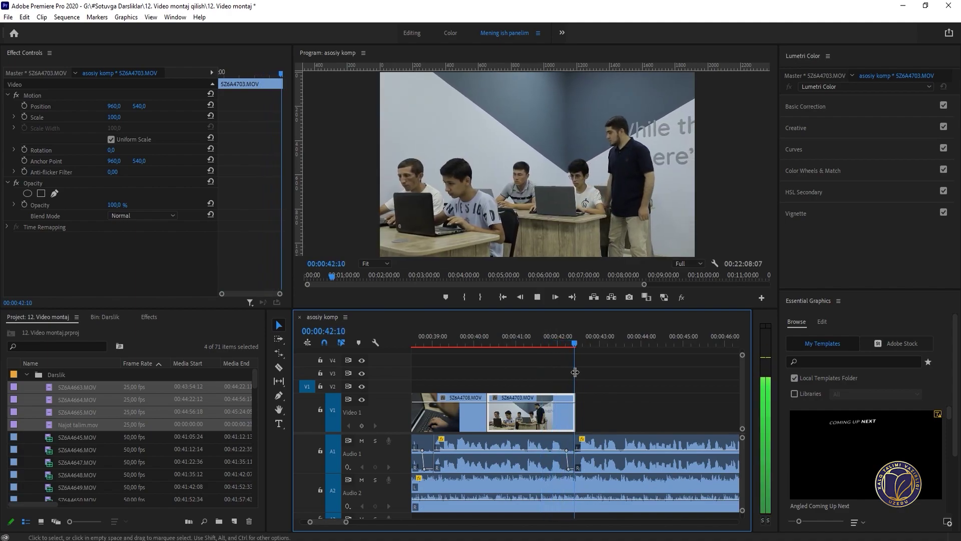
Step: Trim the start of the unused laptop screen clip SZ6A4709.MOV to 00:02:34:02 and close the gap to SZ6A4707.MOV
key(minus)
key(minus)
key(minus)
key(minus)
key(space)
click(562, 343)
key(equal)
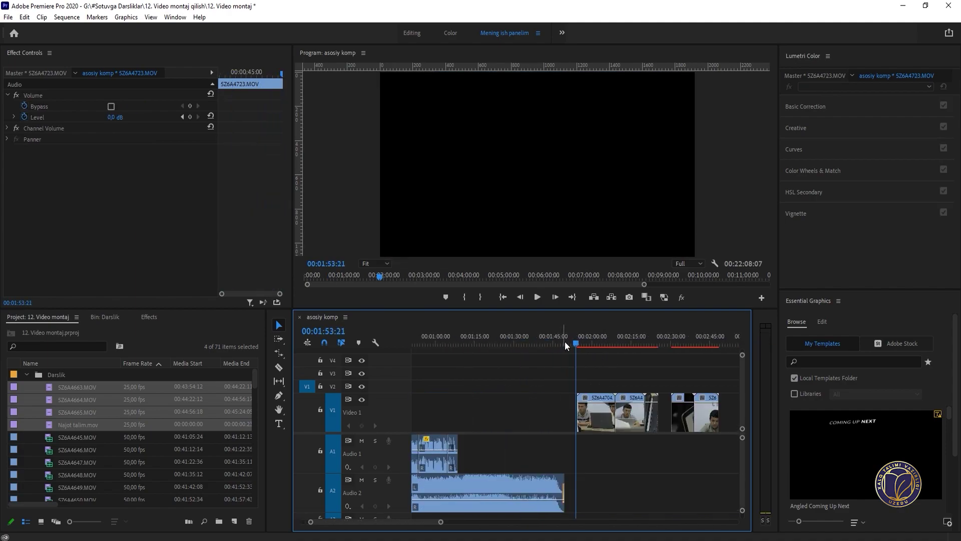
key(equal)
drag(598, 337, 608, 338)
key(space)
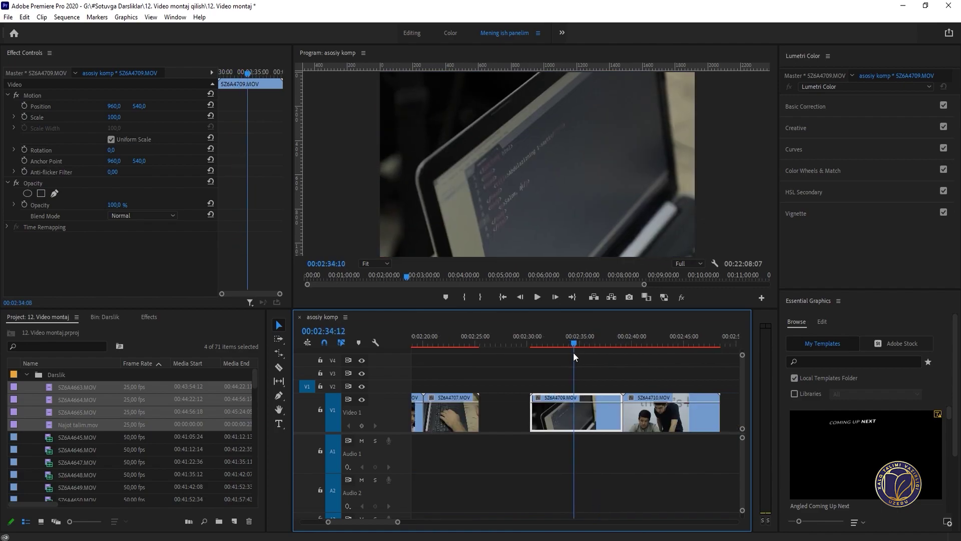
drag(573, 356, 570, 356)
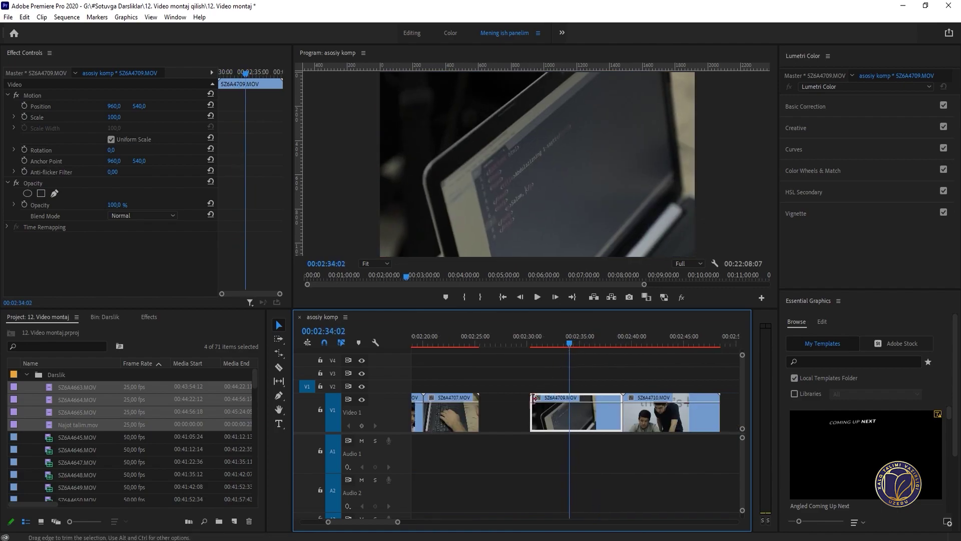
drag(532, 415, 571, 414)
key(minus)
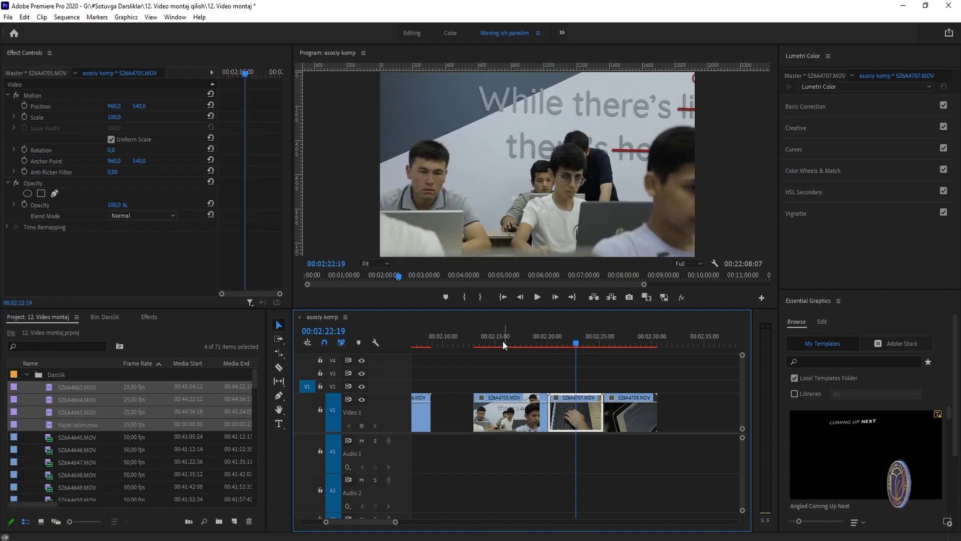
Step: Look through the unused clips and move SZ6A4710.MOV directly behind SZ6A4709.MOV
drag(503, 341, 622, 374)
key(minus)
key(minus)
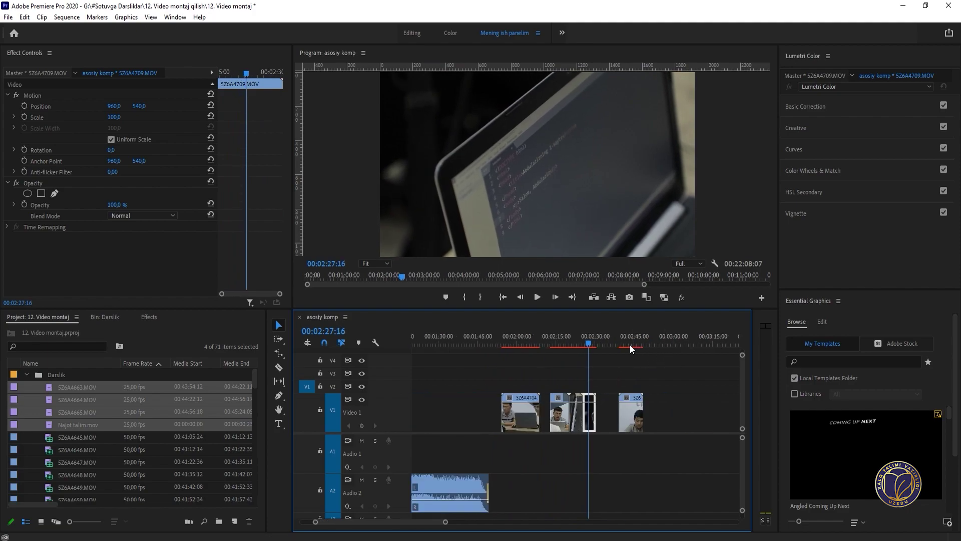
click(630, 344)
key(equal)
drag(583, 418, 535, 417)
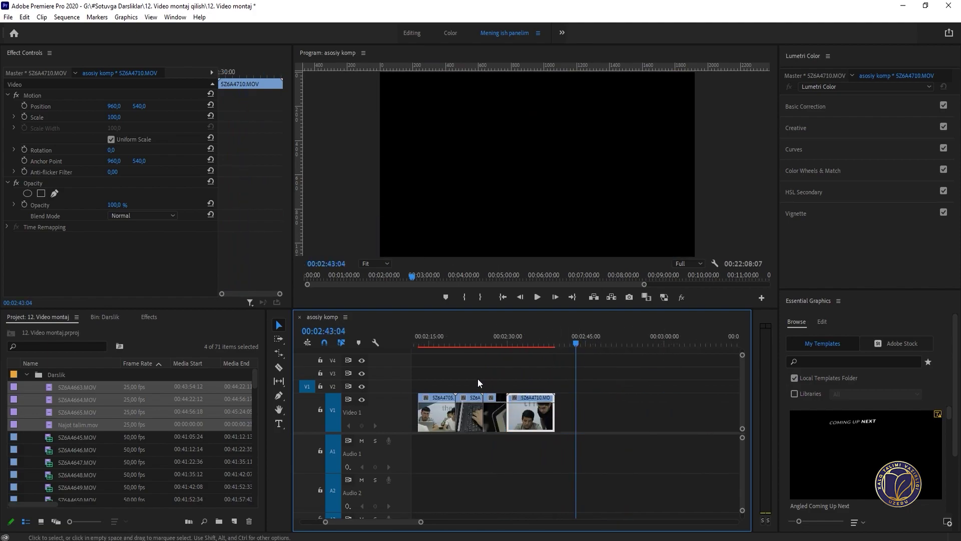
Step: Cut SZ6A4707.MOV, SZ6A4709.MOV and SZ6A4710.MOV from the unused footage and paste them at 00:00:48:07 on Video 1
drag(478, 377, 531, 415)
key(Delete)
key(minus)
key(minus)
key(minus)
click(443, 336)
key(equal)
key(equal)
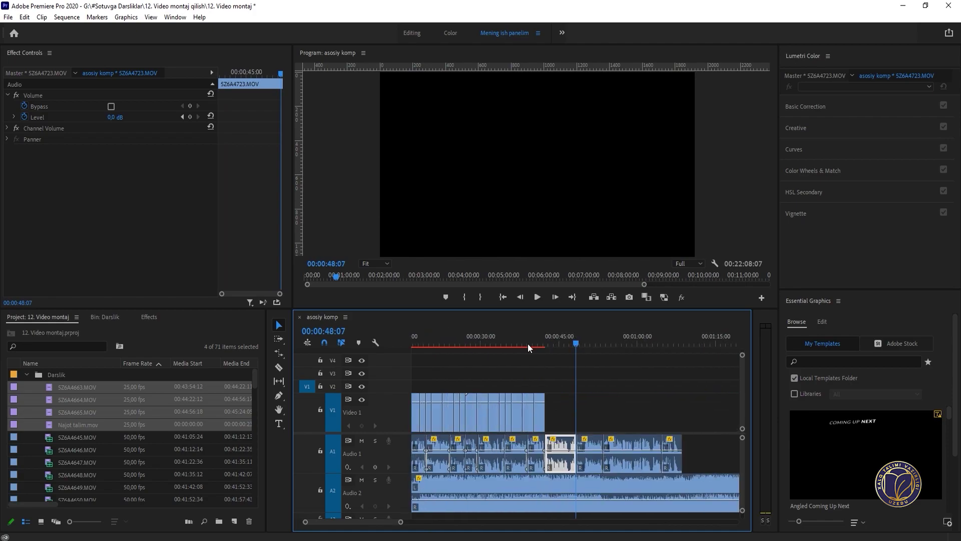
key(ctrl+v)
Step: Shorten the laptop typing clip SZ6A4707.MOV and place it directly after SZ6A4703.MOV on Video 1
click(564, 341)
key(equal)
key(equal)
scroll(632, 383, down, 1)
click(649, 343)
drag(651, 353, 656, 353)
drag(638, 410, 591, 417)
Step: Play SZ6A4707.MOV against the voice-over, split it at 00:00:44:16 and delete the remainder
click(570, 339)
key(equal)
key(space)
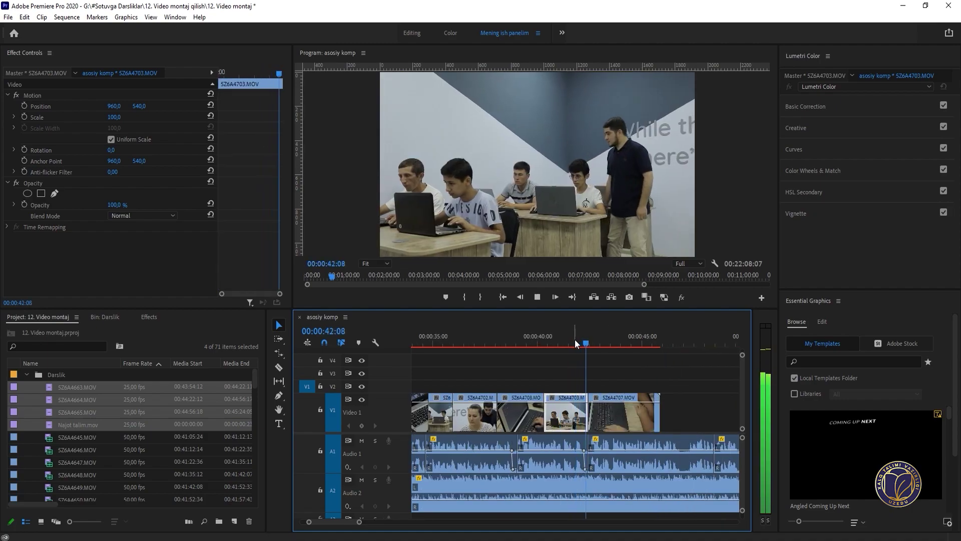
key(equal)
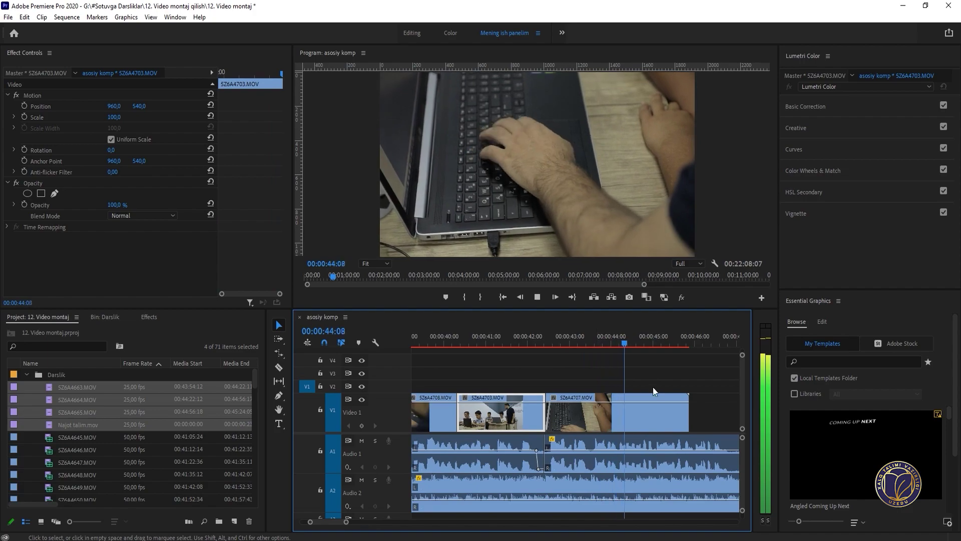
key(space)
click(648, 409)
key(ctrl+k)
click(655, 409)
key(Delete)
Step: Move the laptop screen clip SZ6A4709.MOV onto Video 1 directly after SZ6A4707.MOV
key(minus)
key(minus)
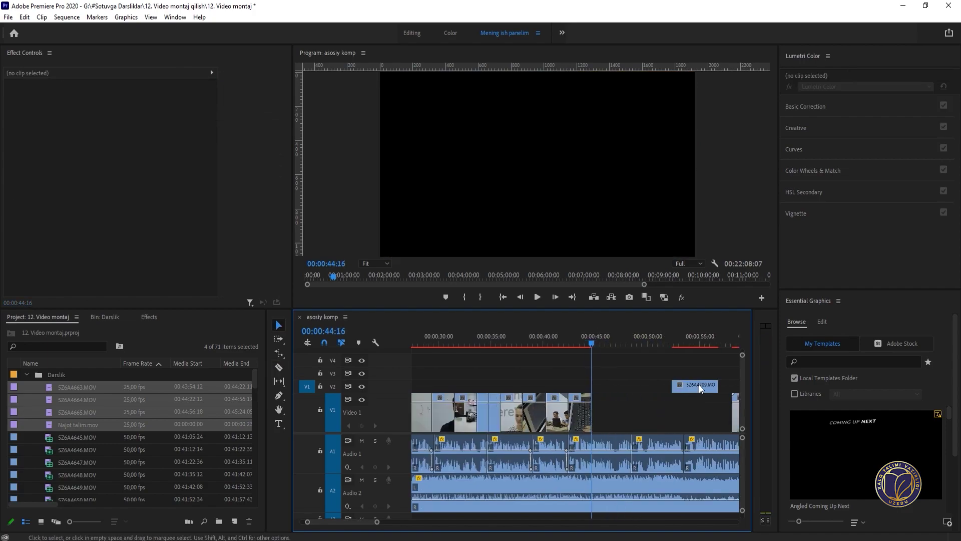
drag(698, 385, 624, 395)
key(equal)
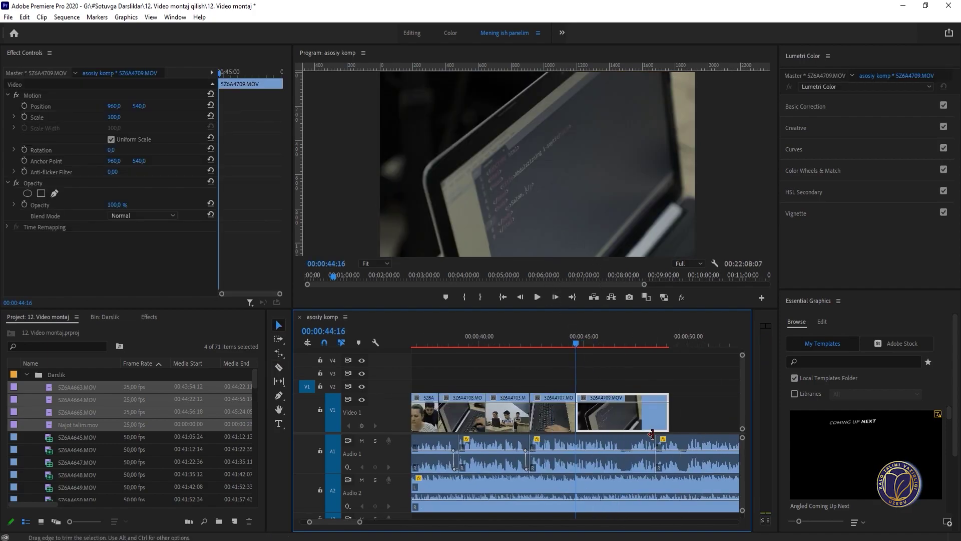
Step: Play SZ6A4709.MOV against the voice-over, split it at 00:00:46:22 and delete the remainder
click(560, 342)
key(space)
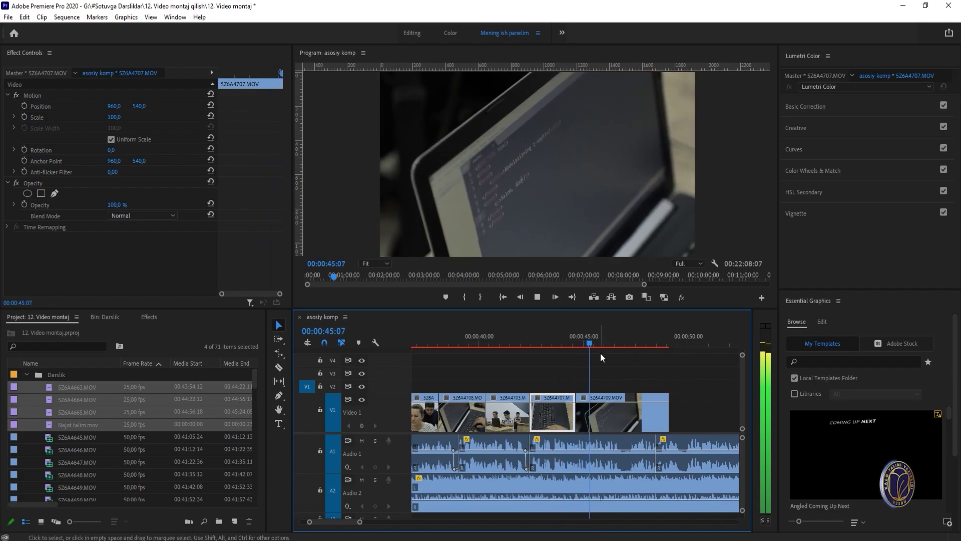
key(space)
key(c)
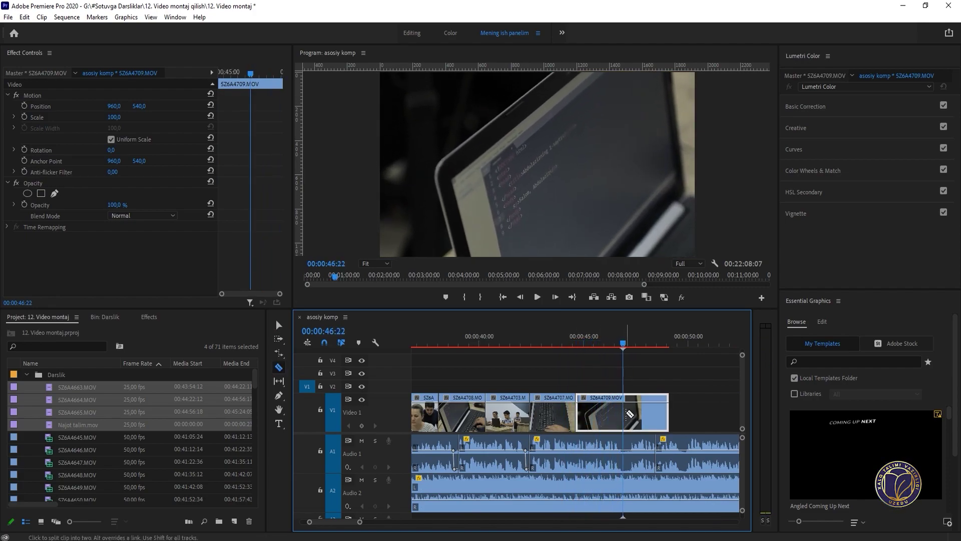
click(622, 408)
key(v)
key(Delete)
Step: Shorten the teacher and student clip SZ6A4710.MOV and place it directly after SZ6A4709.MOV on Video 1
click(576, 343)
drag(582, 350, 664, 340)
key(minus)
key(minus)
drag(648, 408, 601, 411)
Step: Play SZ6A4710.MOV against the voice-over, split it at 00:00:49:00 and delete the remainder
click(581, 340)
key(=)
key(=)
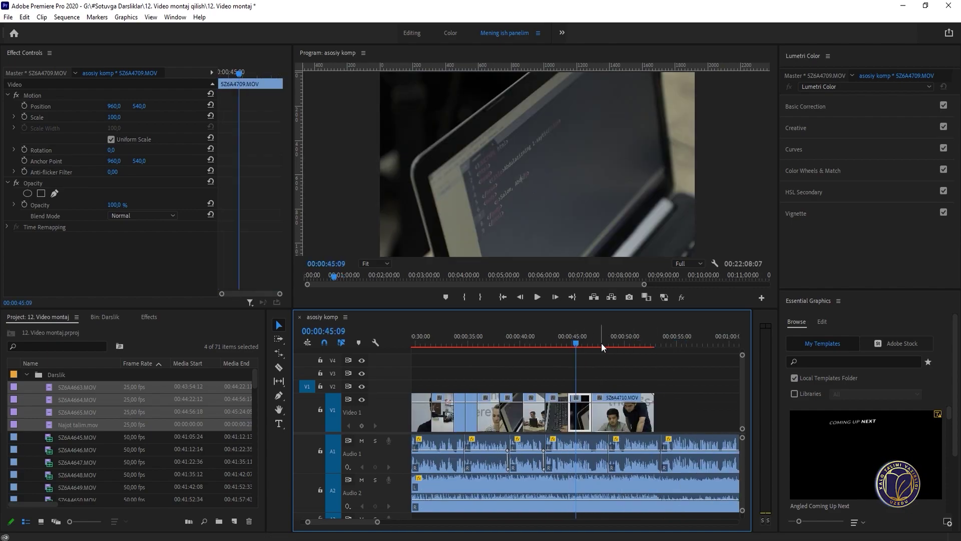
key(space)
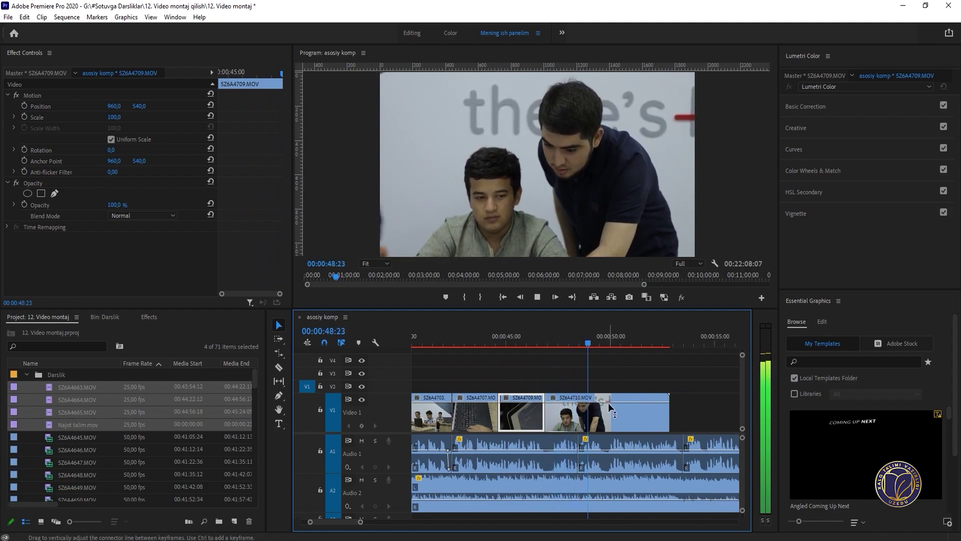
key(space)
key(c)
click(589, 406)
key(v)
key(Delete)
Step: Look through the leftover clips around 00:02:00:00 on Video 1 and delete them
key(minus)
key(minus)
key(minus)
key(minus)
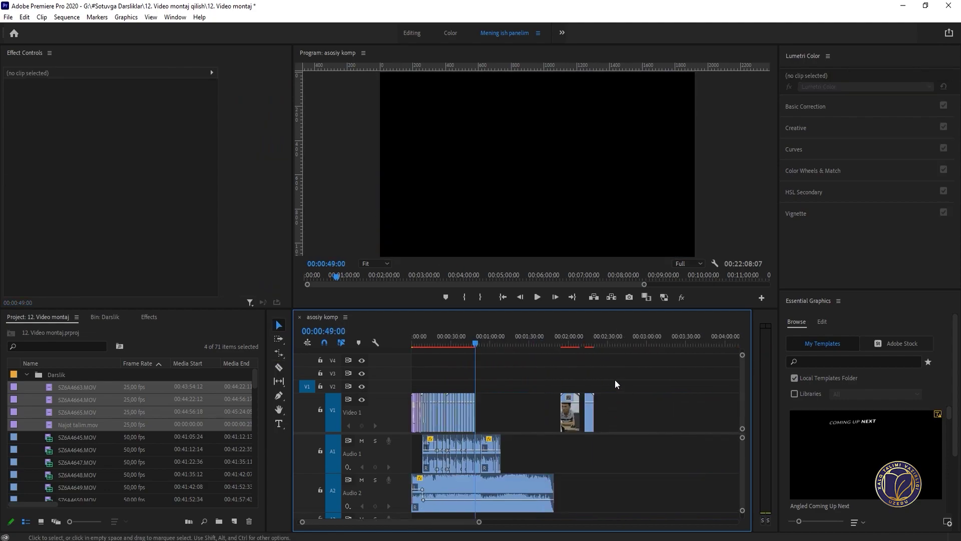
click(567, 338)
key(=)
drag(582, 342, 625, 351)
drag(566, 377, 641, 406)
key(Delete)
Step: Scrub to the unused whiteboard footage near 00:08:45:00 and delete the empty gap behind that clip group
key(minus)
key(minus)
key(minus)
drag(550, 343, 583, 344)
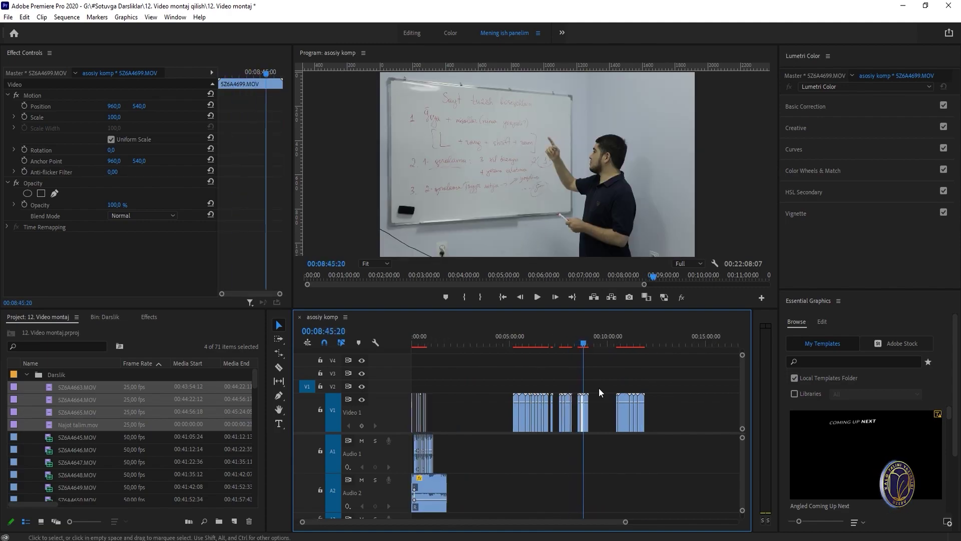
click(601, 404)
key(Delete)
Step: Scrub through the last clip group and cut the clips SZ6A4711.MOV to SZ6A4716.MOV from Video 1
key(equal)
key(equal)
click(621, 343)
key(equal)
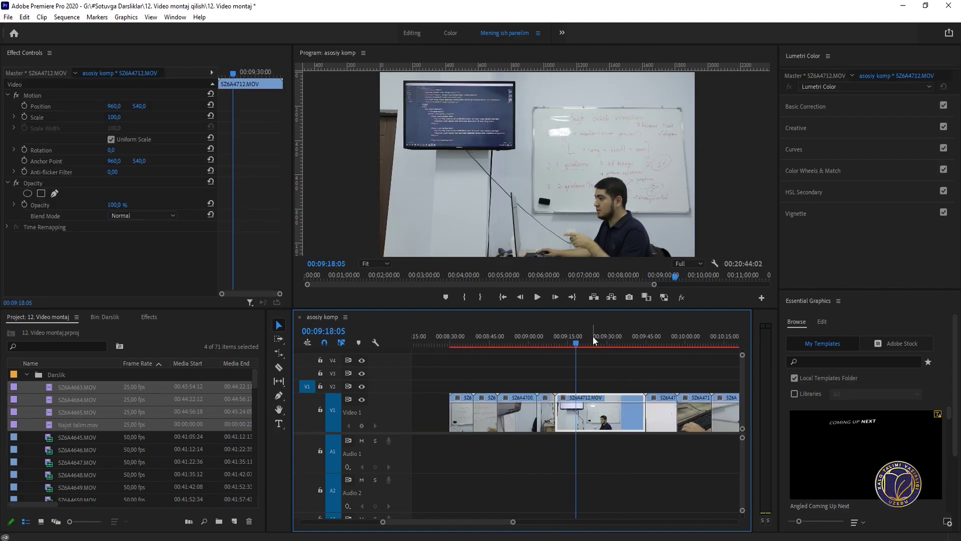
drag(659, 348, 561, 351)
key(minus)
key(equal)
key(minus)
drag(698, 376, 579, 417)
key(Delete)
Step: Paste the cut clips SZ6A4711.MOV to SZ6A4716.MOV on Video 1 shortly behind the edited part of the sequence
key(minus)
key(minus)
key(minus)
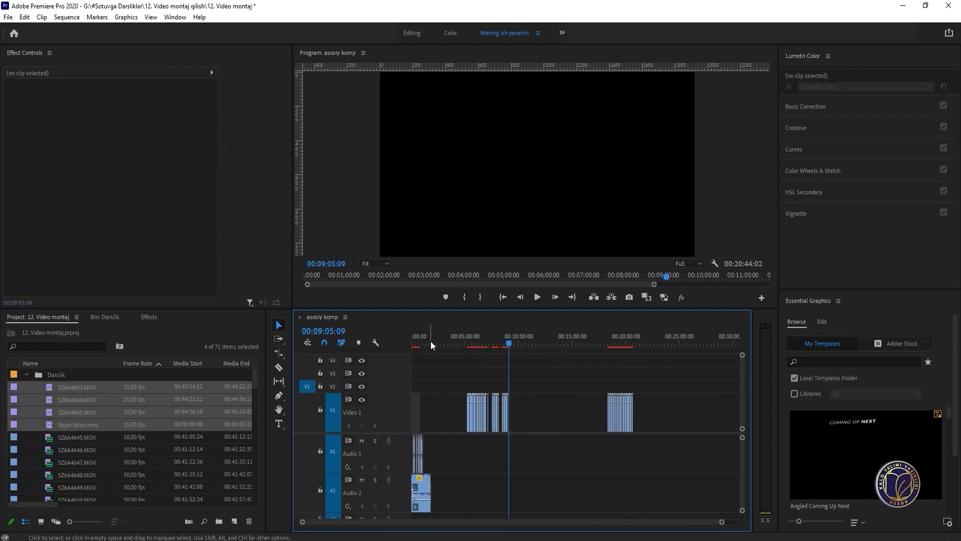
drag(431, 341, 472, 349)
key(equal)
key(equal)
key(equal)
key(equal)
click(495, 342)
key(ctrl+v)
key(minus)
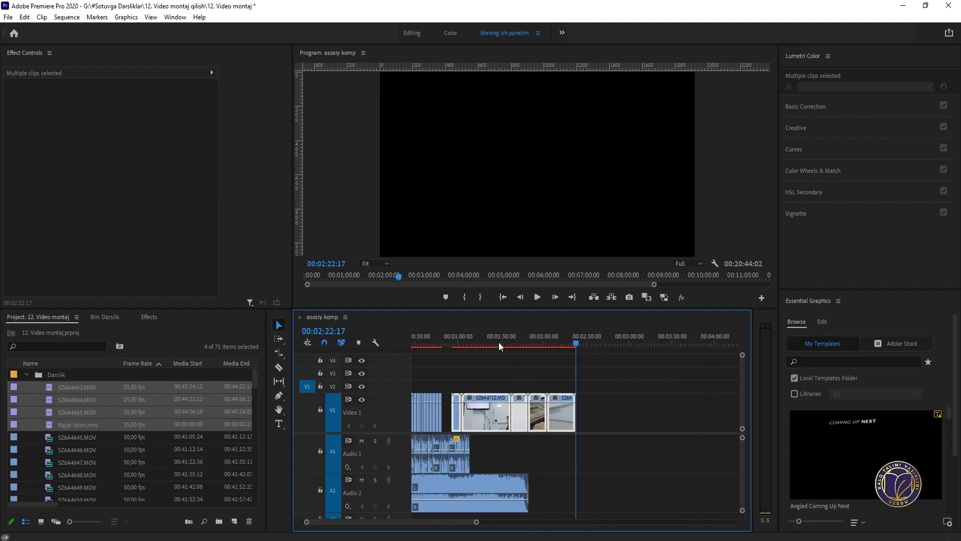
Step: Shift the pasted clip group slightly later on Video 1 so it starts at about 00:01:00:00
key(minus)
click(465, 343)
key(equal)
key(equal)
key(equal)
drag(557, 414, 582, 416)
click(536, 372)
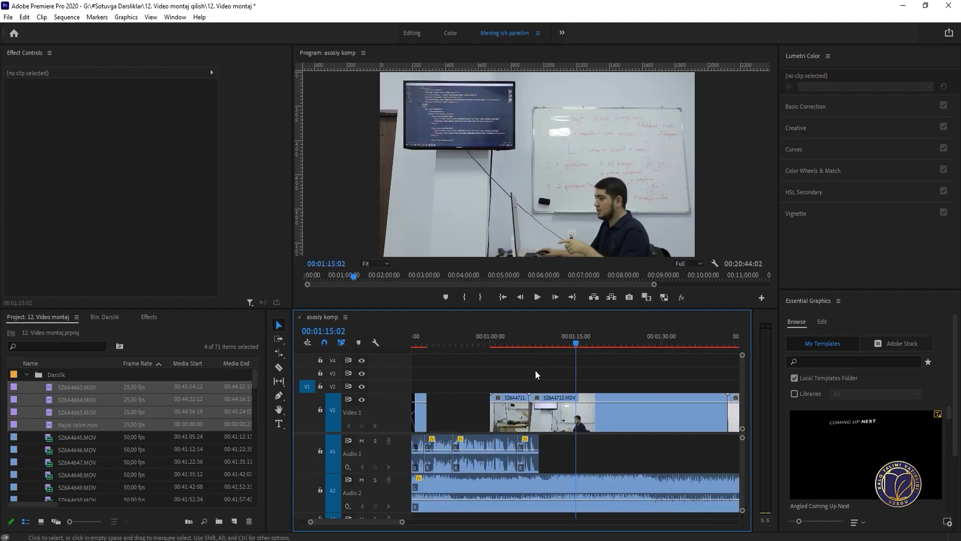
Step: Scrub through the pasted clips SZ6A4711.MOV to SZ6A4716.MOV to examine which shots suit the next voice-over passage
click(507, 341)
key(equal)
key(minus)
key(minus)
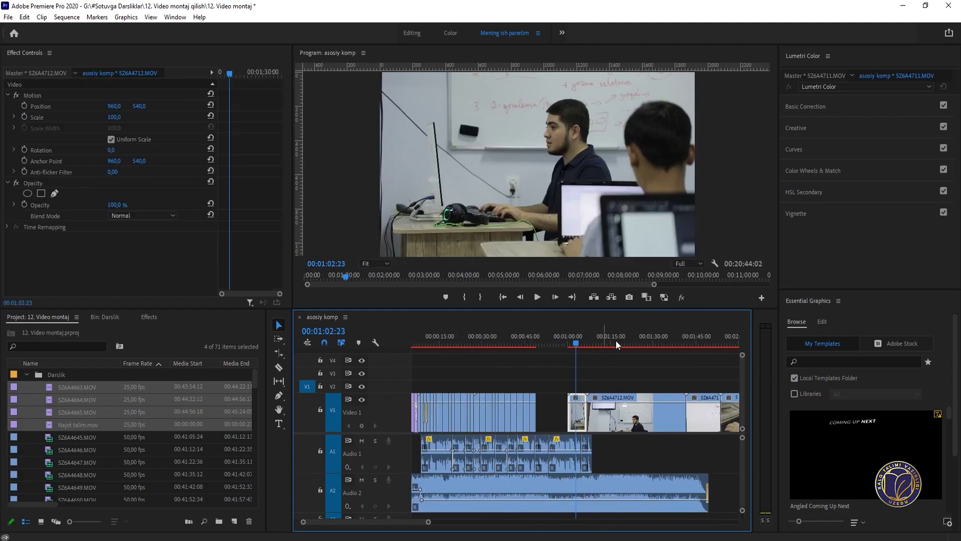
drag(616, 341, 702, 353)
key(equal)
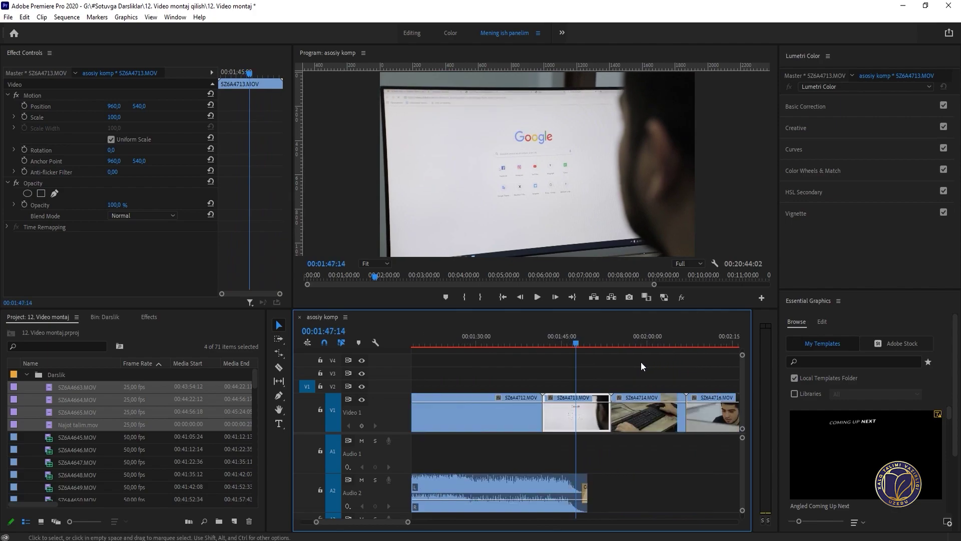
key(minus)
click(603, 341)
key(equal)
key(equal)
drag(580, 341, 617, 350)
key(minus)
key(minus)
key(minus)
click(479, 340)
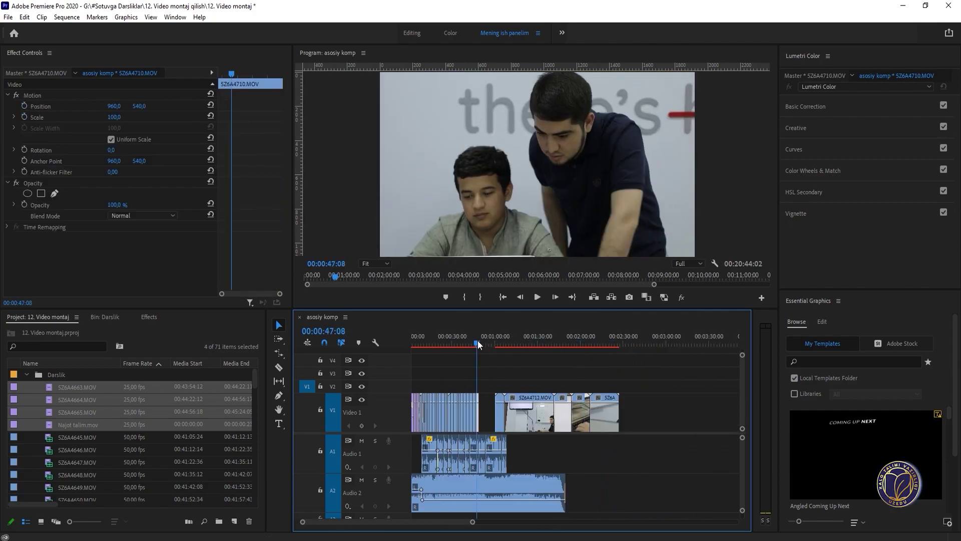
Step: Split SZ6A4714.MOV at 00:01:59:19 on V1 and delete the part before the cut
drag(478, 344, 591, 345)
key(equal)
key(equal)
key(equal)
key(c)
click(590, 410)
key(v)
click(580, 410)
key(Delete)
Step: Cut the remaining part of SZ6A4714.MOV and paste it on V1 at about 00:00:49:14
click(618, 416)
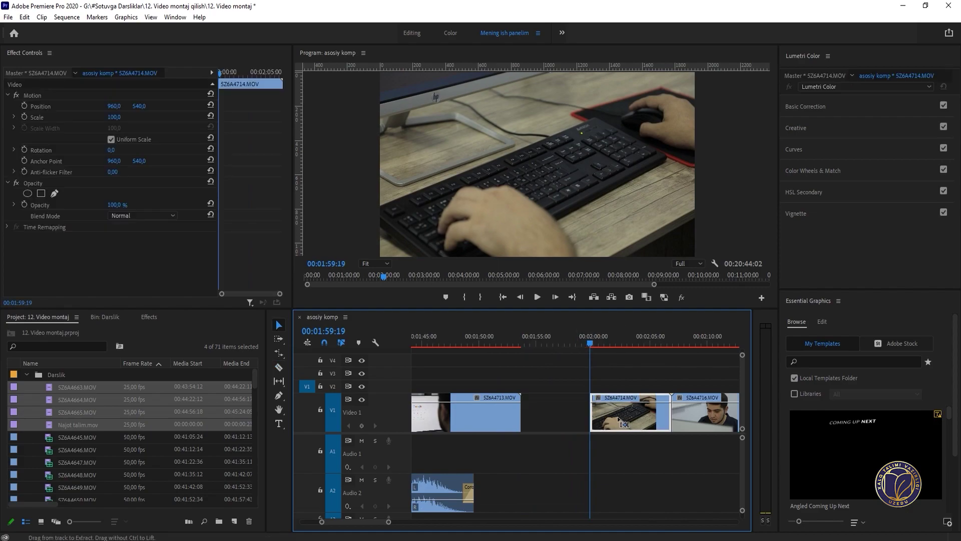
key(ctrl+x)
key(minus)
key(minus)
key(minus)
click(476, 338)
key(equal)
key(equal)
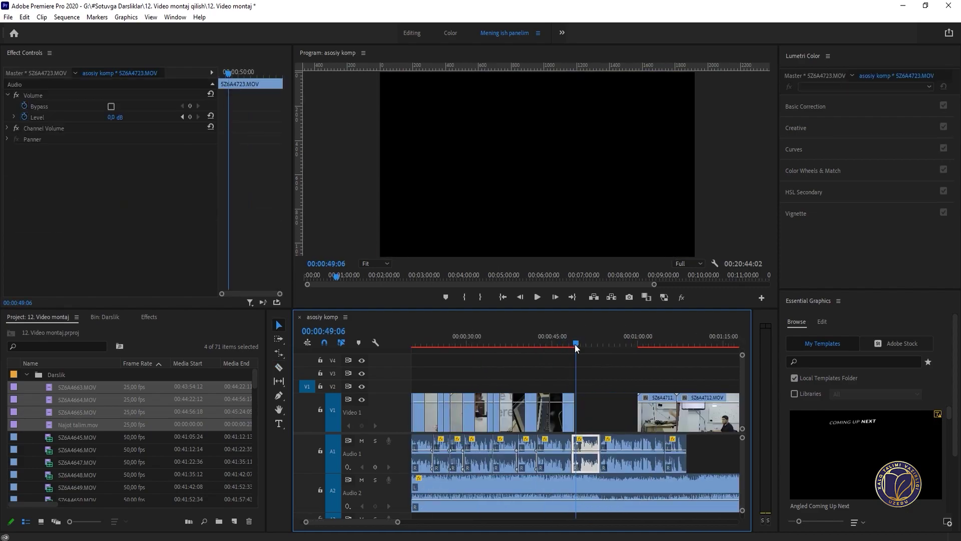
key(equal)
click(580, 341)
key(ctrl+v)
Step: Close the gap by moving SZ6A4714.MOV flush against the end of SZ6A4710.MOV
click(579, 341)
key(equal)
key(equal)
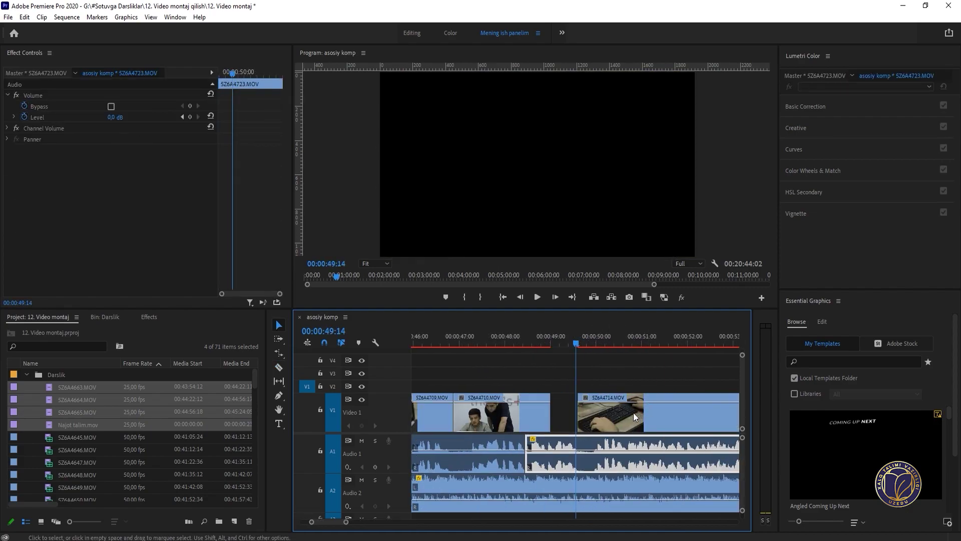
drag(632, 412, 611, 411)
Step: Split SZ6A4714.MOV at 00:00:52:12, delete its first part and move the rest back against SZ6A4710.MOV
click(507, 338)
key(space)
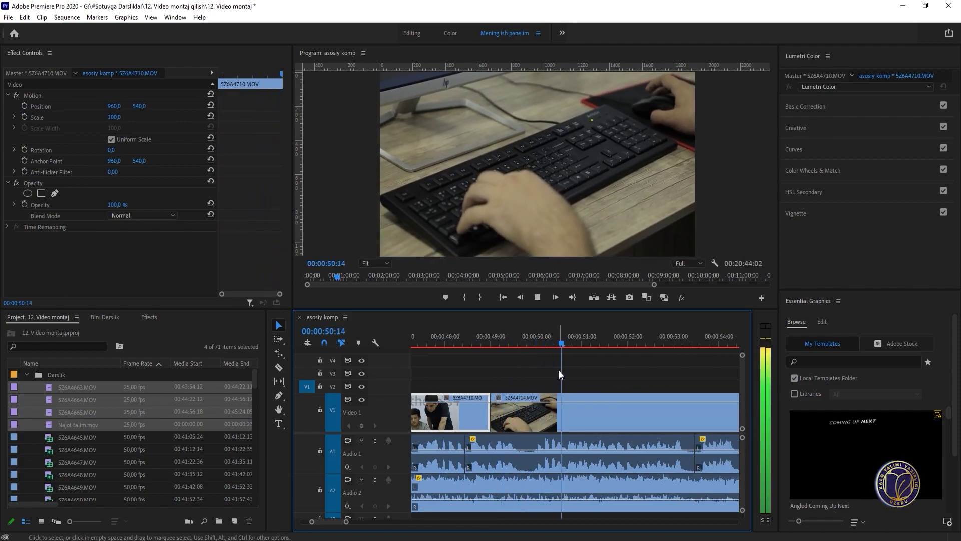
key(minus)
click(619, 343)
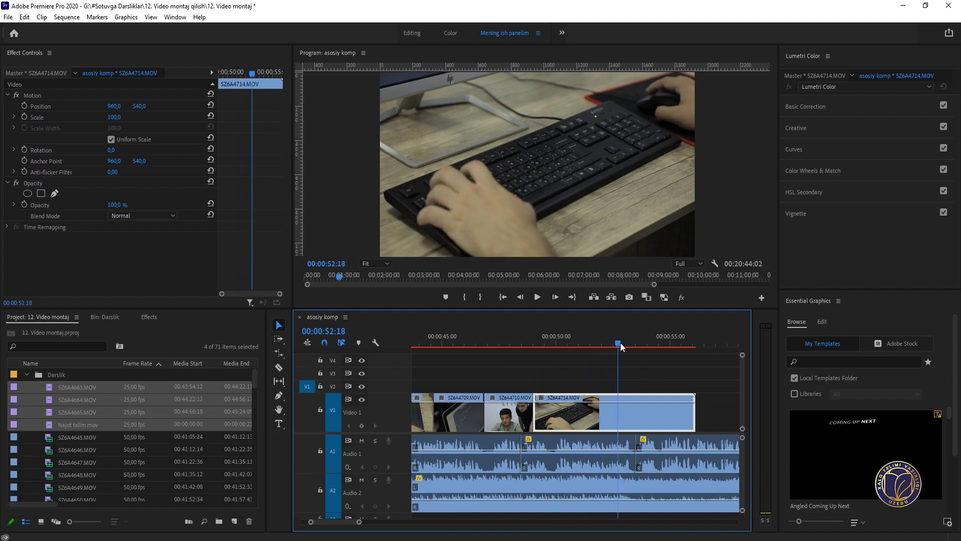
mouse_move(621, 344)
mouse_down()
mouse_move(606, 344)
mouse_move(613, 349)
mouse_up()
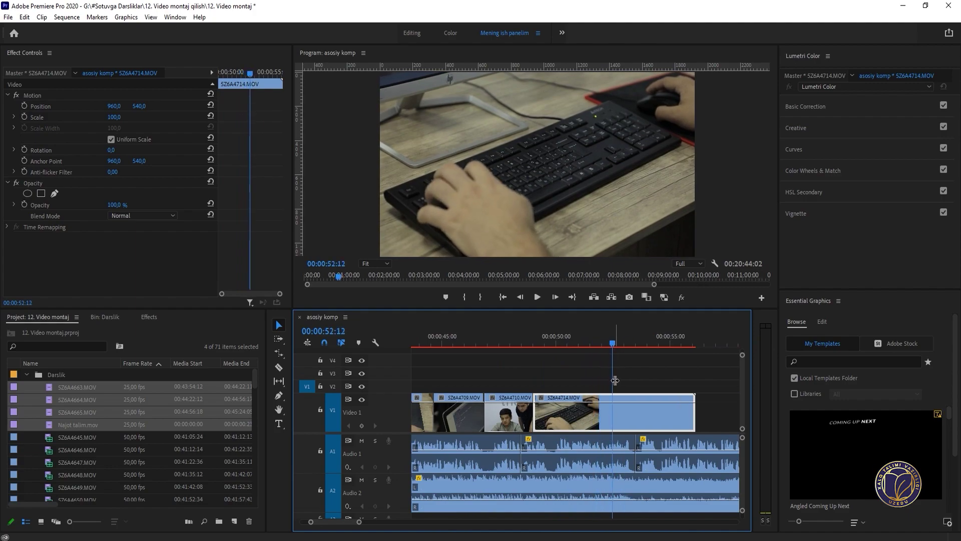
key(c)
click(613, 404)
key(v)
click(601, 404)
key(Delete)
drag(641, 405, 560, 405)
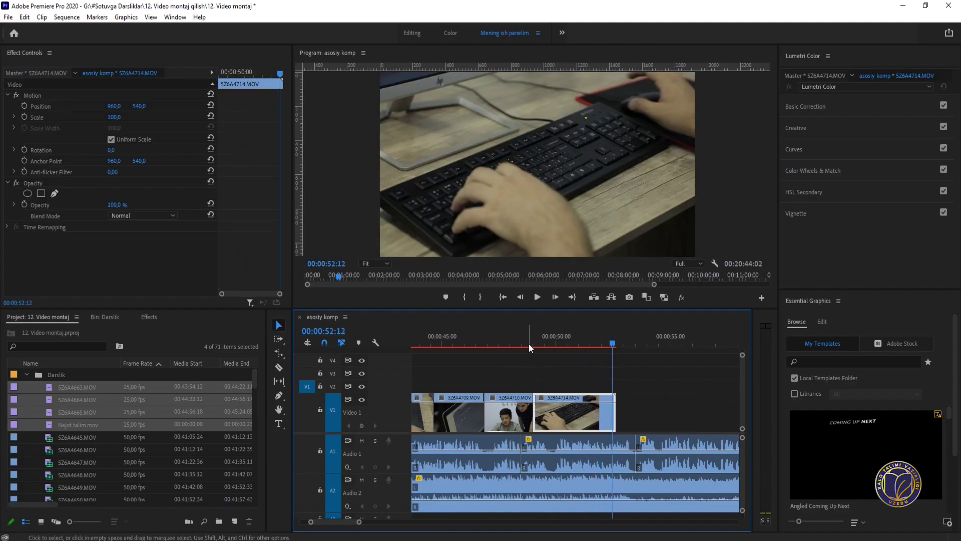
Step: Play across the new edit, split SZ6A4714.MOV at 00:00:50:02 and delete the part after the cut
click(527, 337)
key(space)
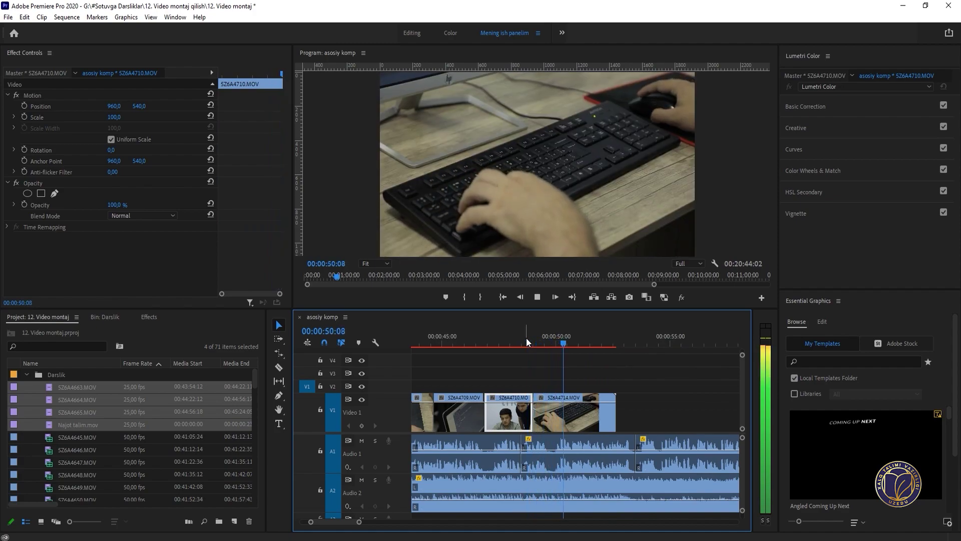
click(526, 339)
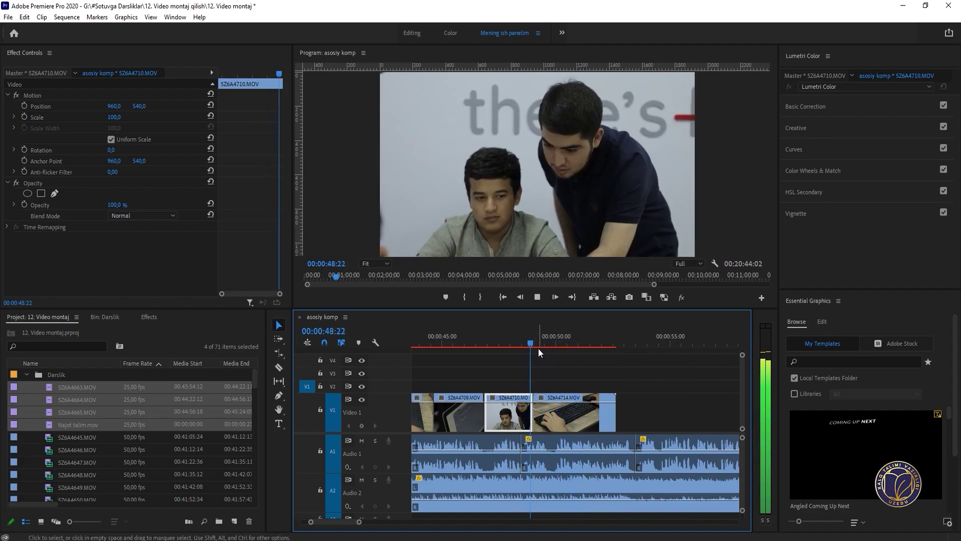
key(space)
key(c)
click(558, 408)
key(v)
click(577, 408)
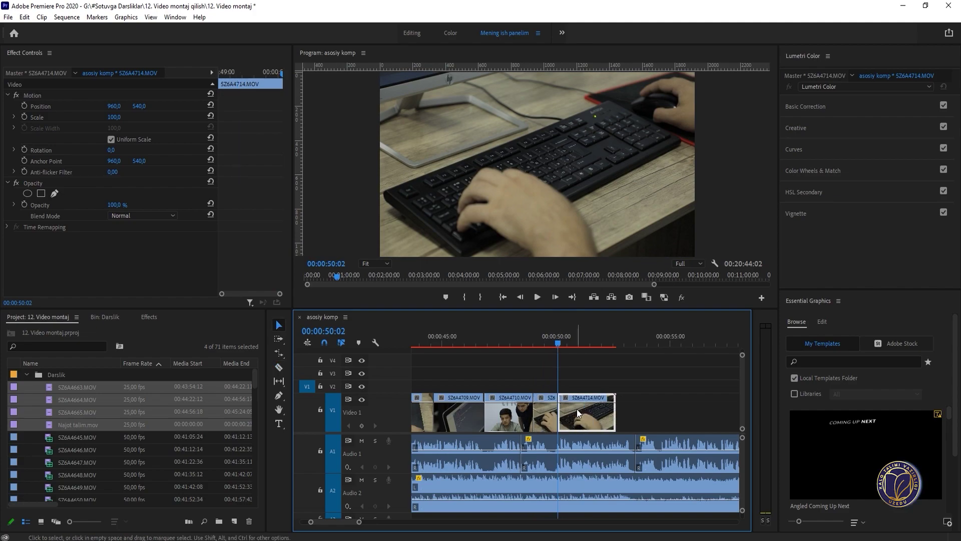
key(Delete)
Step: Split SZ6A4713.MOV at 00:01:43:06 and delete the part before the cut
key(minus)
key(minus)
key(minus)
key(equal)
click(687, 341)
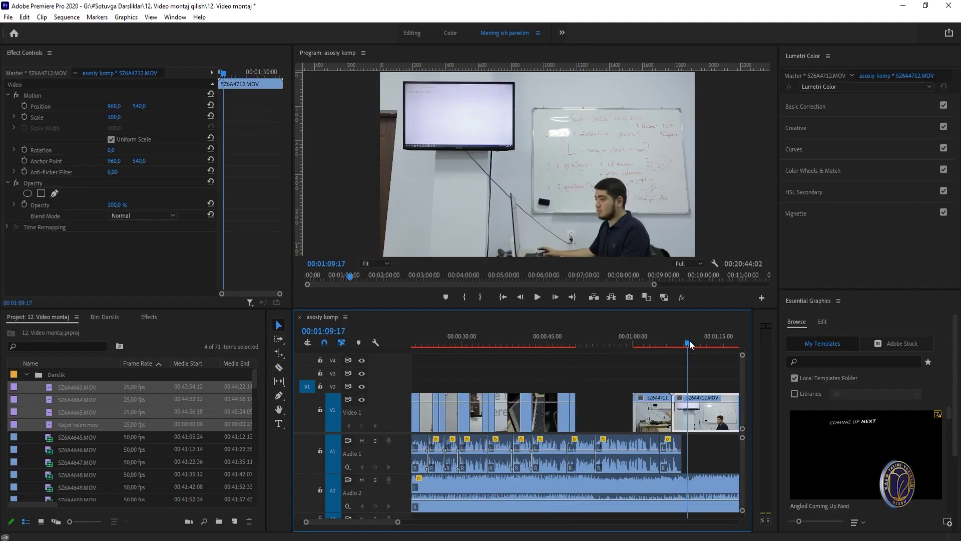
key(minus)
drag(689, 340, 717, 347)
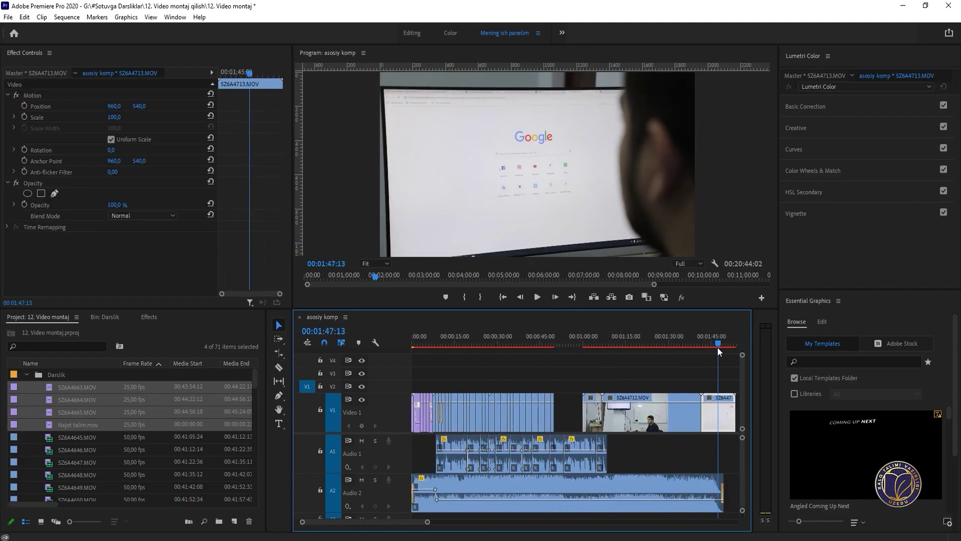
key(equal)
drag(568, 337, 526, 345)
key(ctrl+k)
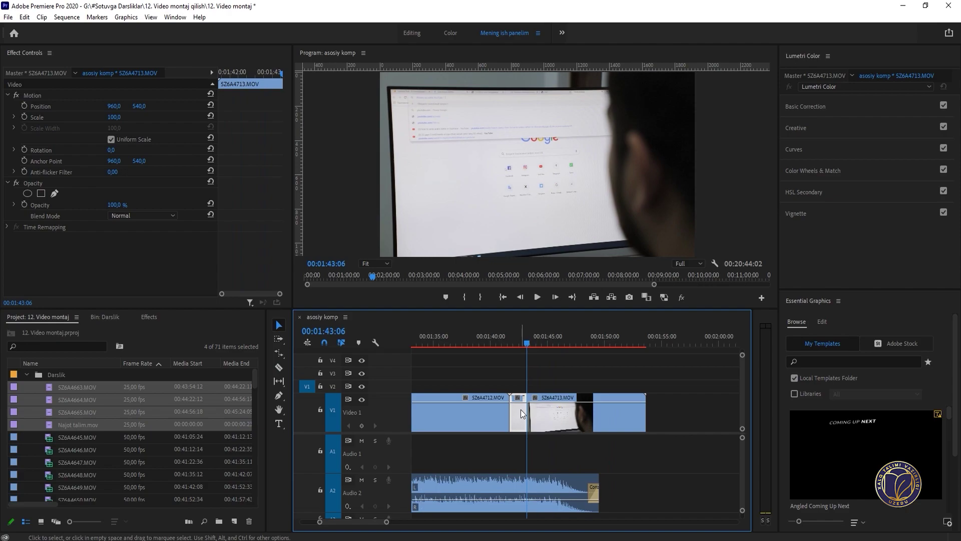
key(Delete)
Step: Cut the remaining SZ6A4713.MOV clip out of V1 and shift SZ6A4711.MOV and SZ6A4712.MOV against the start of SZ6A4716.MOV
click(546, 416)
key(minus)
key(minus)
key(Delete)
key(minus)
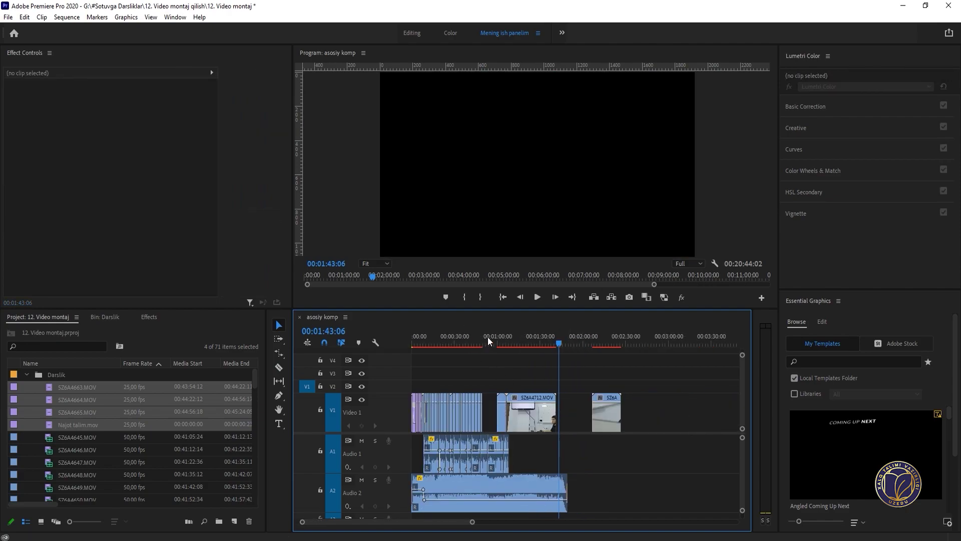
drag(530, 410, 563, 418)
Step: Paste SZ6A4713.MOV on V1 directly after the shortened SZ6A4714.MOV clip
click(494, 334)
key(ctrl+v)
click(491, 334)
key(equal)
key(equal)
Step: Split SZ6A4713.MOV at 00:00:53:01, remove its first part and place the rest directly after SZ6A4714.MOV
click(536, 347)
key(space)
key(equal)
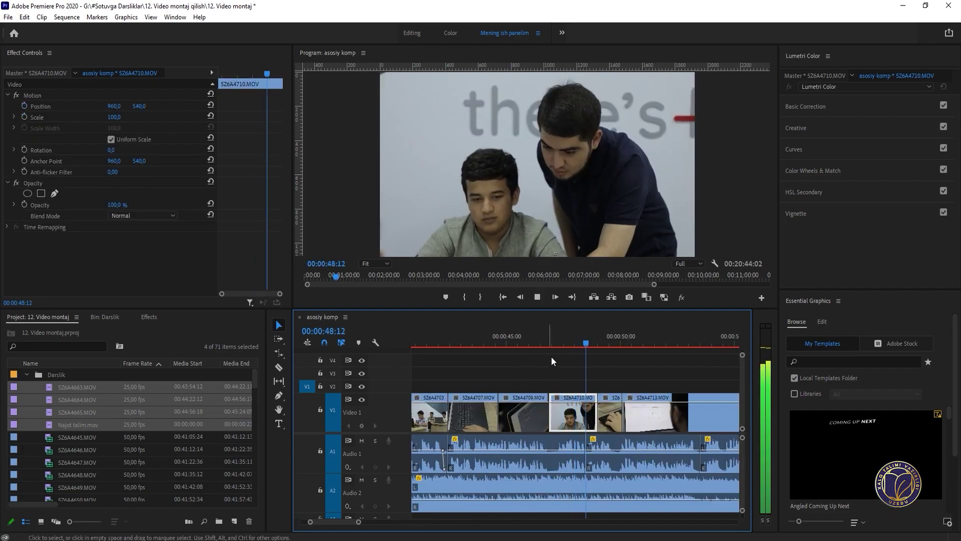
scroll(582, 374, down, 2)
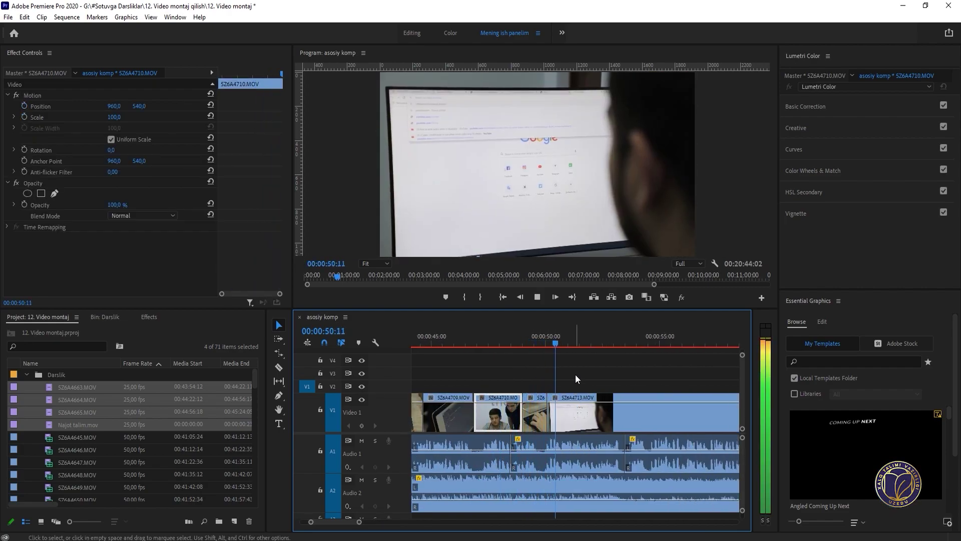
drag(601, 343, 616, 343)
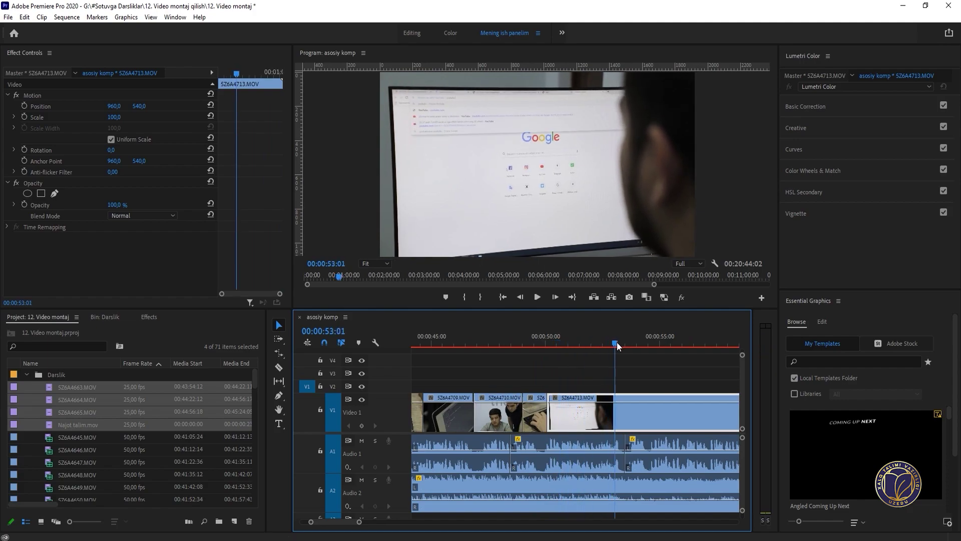
key(c)
click(615, 411)
key(v)
drag(634, 414, 564, 405)
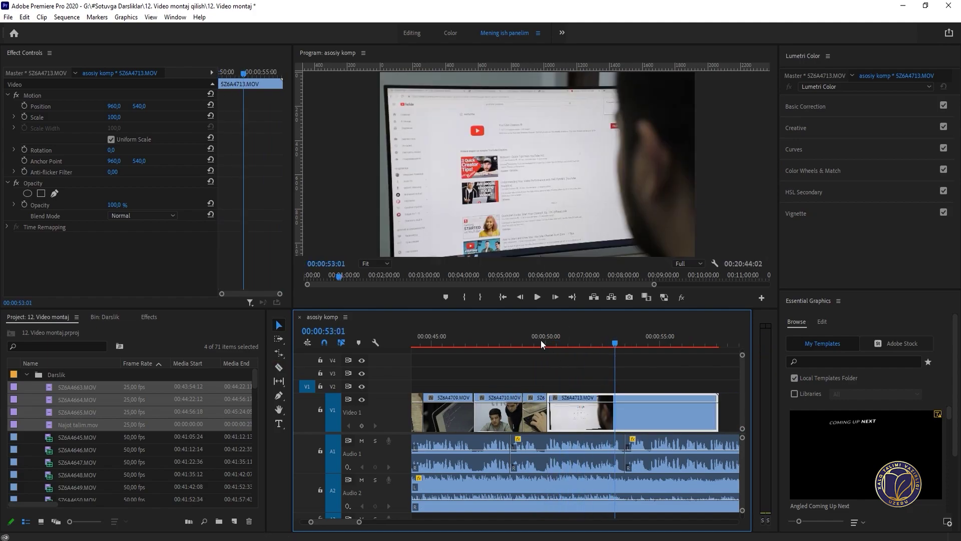
Step: Play across the edit, split SZ6A4713.MOV at 00:00:52:07 and delete the part after the cut
click(542, 342)
key(space)
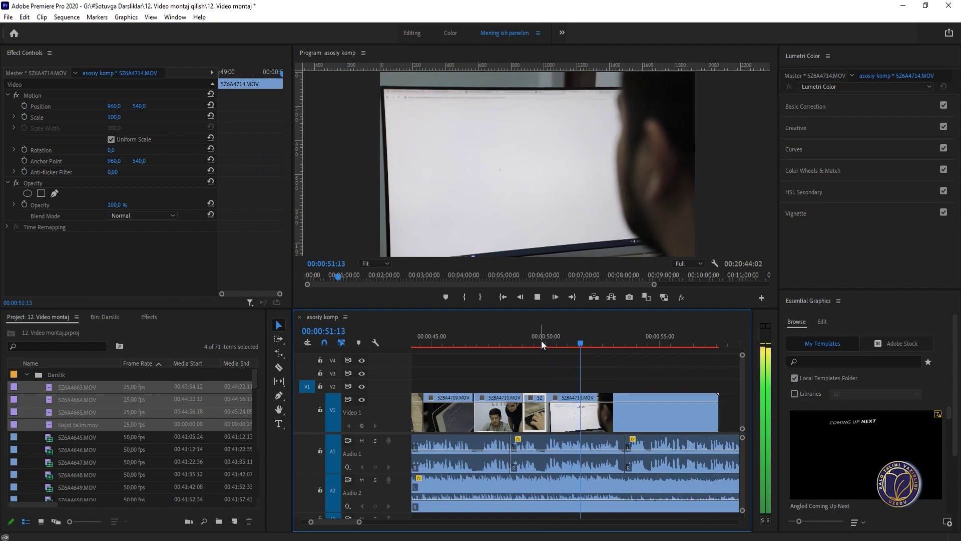
key(space)
click(596, 414)
key(ctrl+k)
click(611, 415)
key(Delete)
Step: Trim the start of SZ6A4712.MOV to about 00:01:37:18 and move the clip up to V2, starting where SZ6A4711.MOV ends
key(minus)
key(minus)
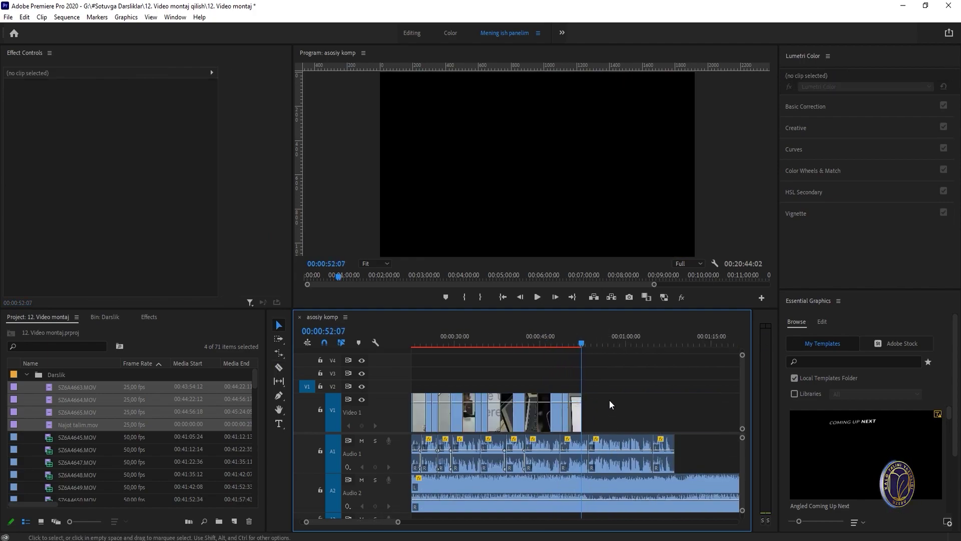
key(minus)
drag(658, 335, 665, 335)
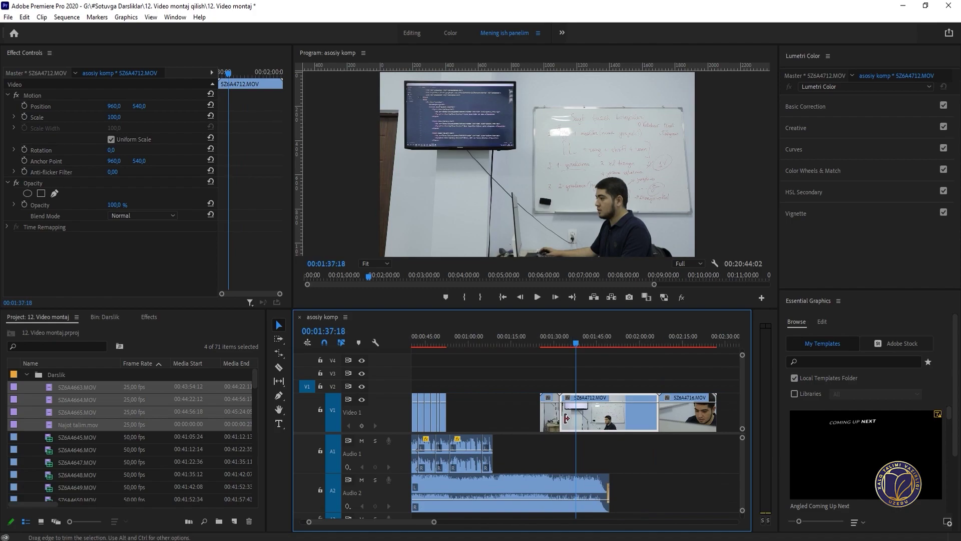
drag(562, 417, 581, 417)
drag(614, 416, 599, 393)
Step: Bring SZ6A4716.MOV forward on V1, trim its start and place it directly after SZ6A4713.MOV
click(454, 338)
click(458, 338)
drag(675, 404, 475, 386)
key(=)
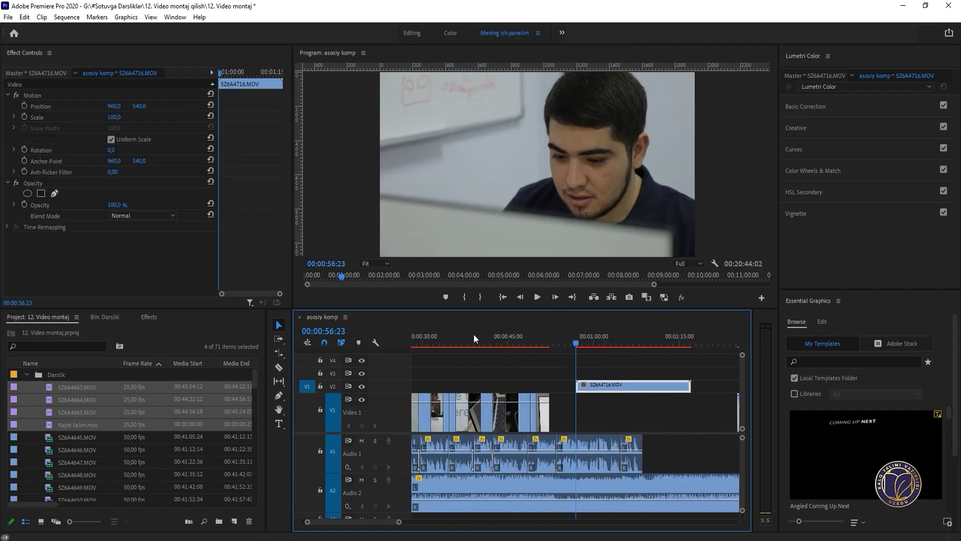
drag(608, 388, 609, 408)
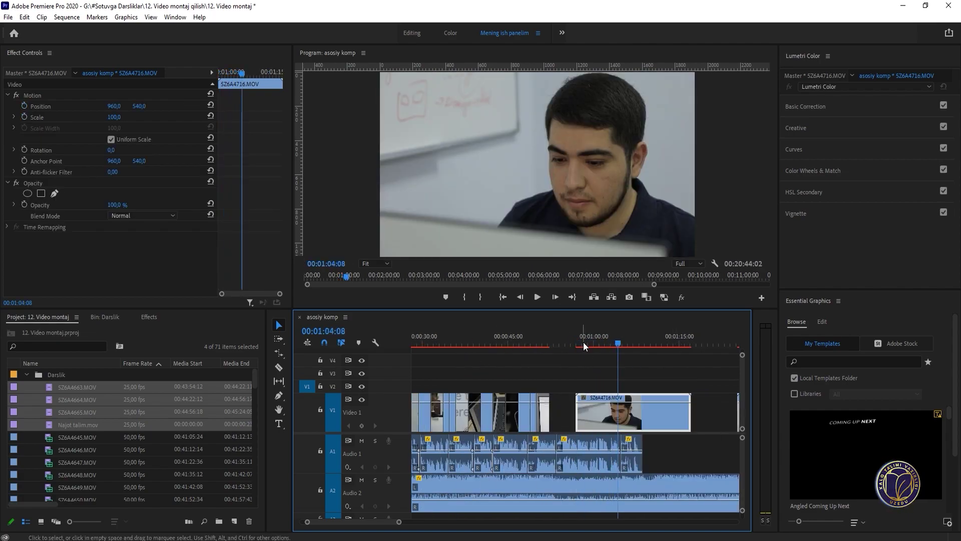
drag(584, 341, 597, 344)
mouse_move(578, 411)
mouse_down()
mouse_move(591, 412)
mouse_move(576, 410)
mouse_up()
Step: Play across the edit, split SZ6A4716.MOV at 00:00:54:11 and delete the part after the cut
click(545, 343)
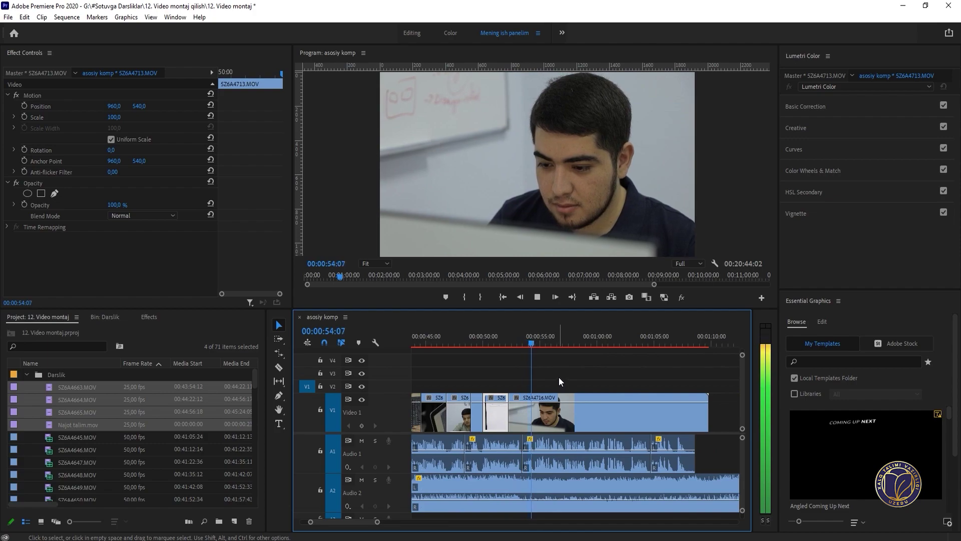
key(space)
click(538, 405)
key(c)
click(534, 405)
key(v)
click(568, 411)
click(569, 411)
key(Delete)
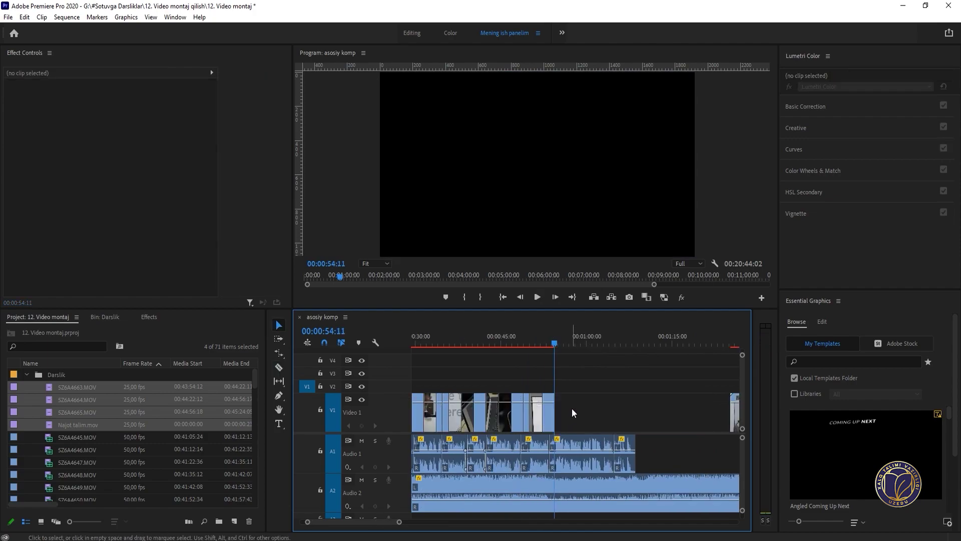
Step: Trim the start of SZ6A4711.MOV to 00:01:25:24 and move the clip directly after SZ6A4716.MOV on V1
key(backslash)
click(664, 336)
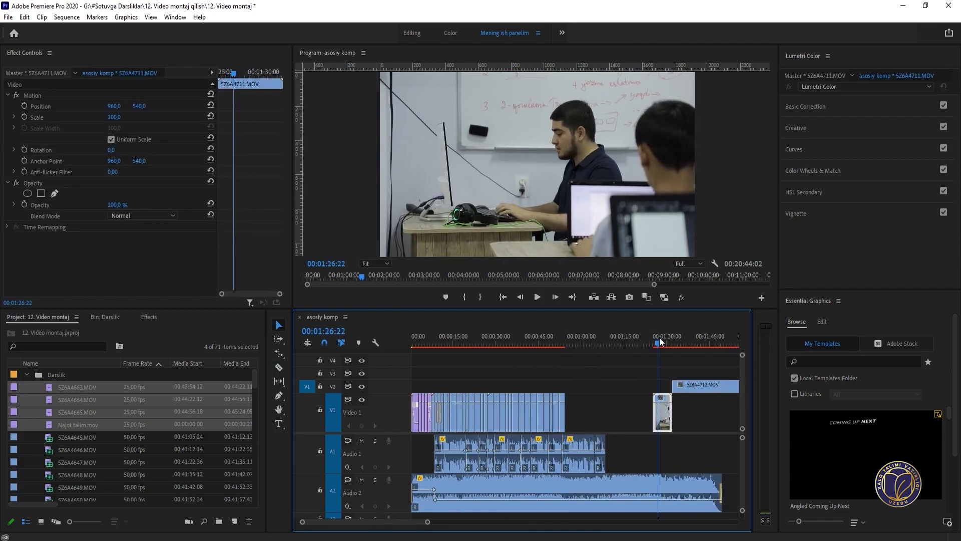
key(equal)
key(equal)
drag(659, 338, 555, 342)
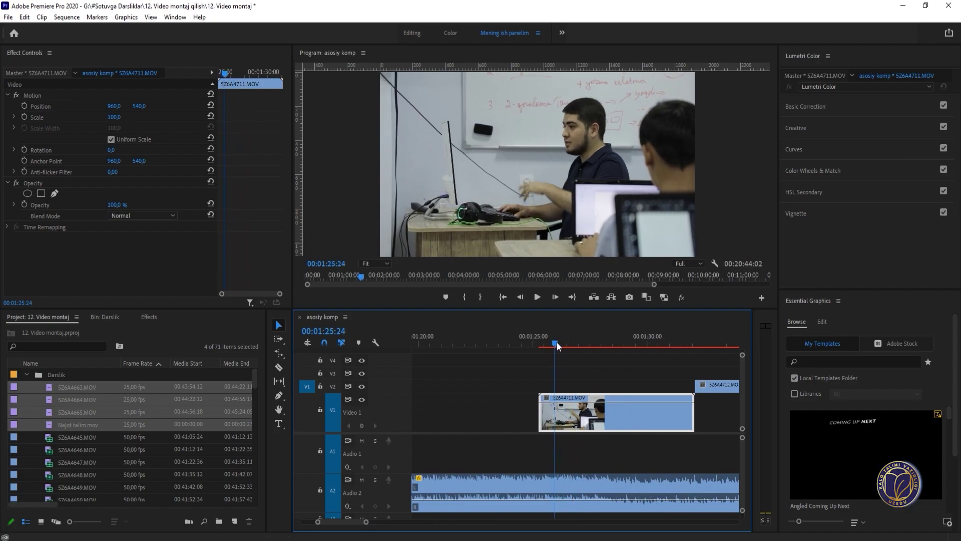
drag(540, 413, 486, 412)
key(minus)
key(minus)
key(minus)
Step: Play the new edits and ripple-trim the end of SZ6A4716.MOV to about 00:00:53:09
click(476, 343)
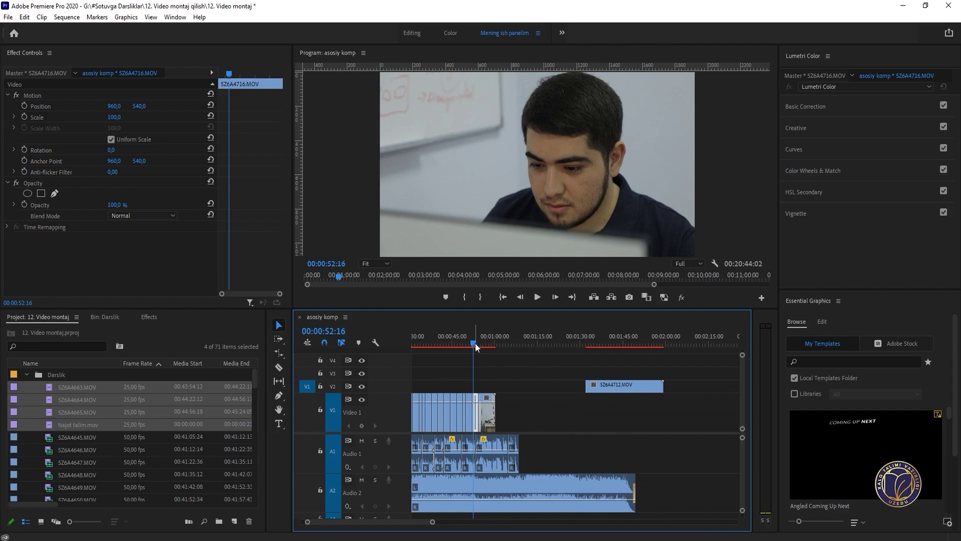
key(equal)
key(equal)
key(equal)
key(space)
click(528, 335)
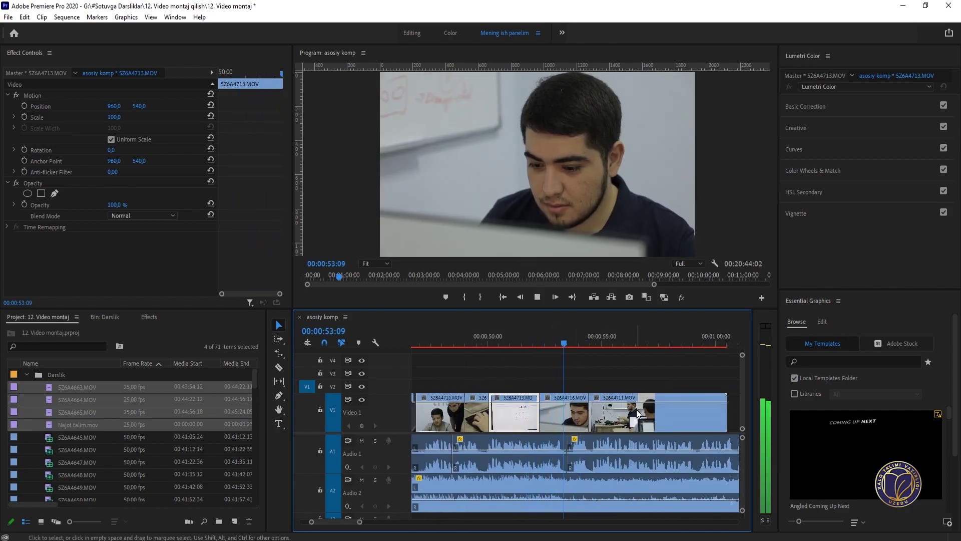
key(w)
Step: Play through the last edits, split SZ6A4711.MOV at 00:00:55:16 and delete the part after the cut
click(524, 342)
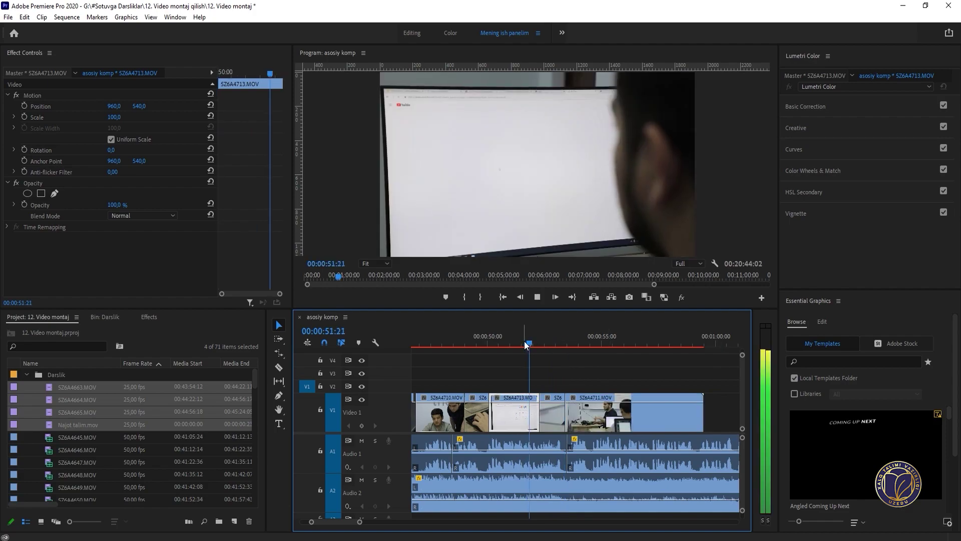
key(space)
scroll(560, 368, down, 2)
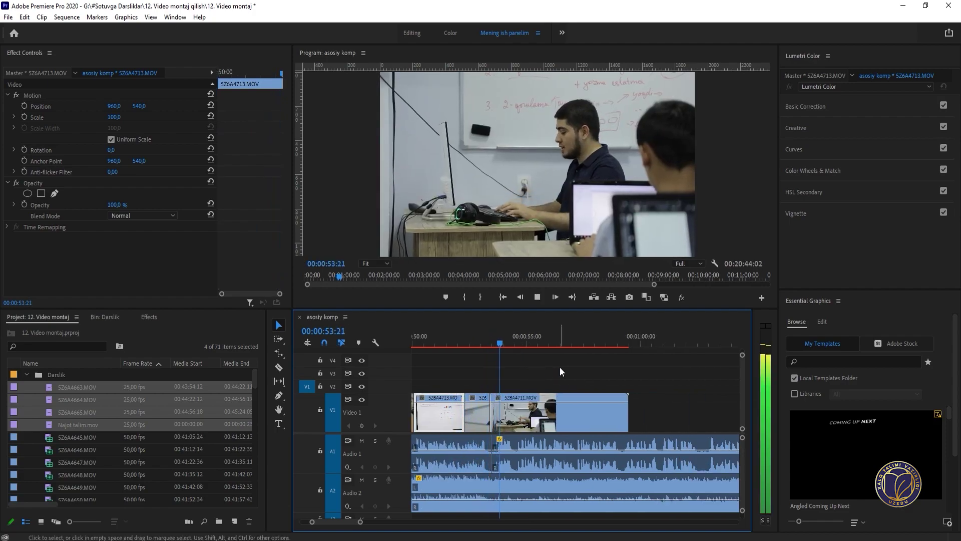
key(space)
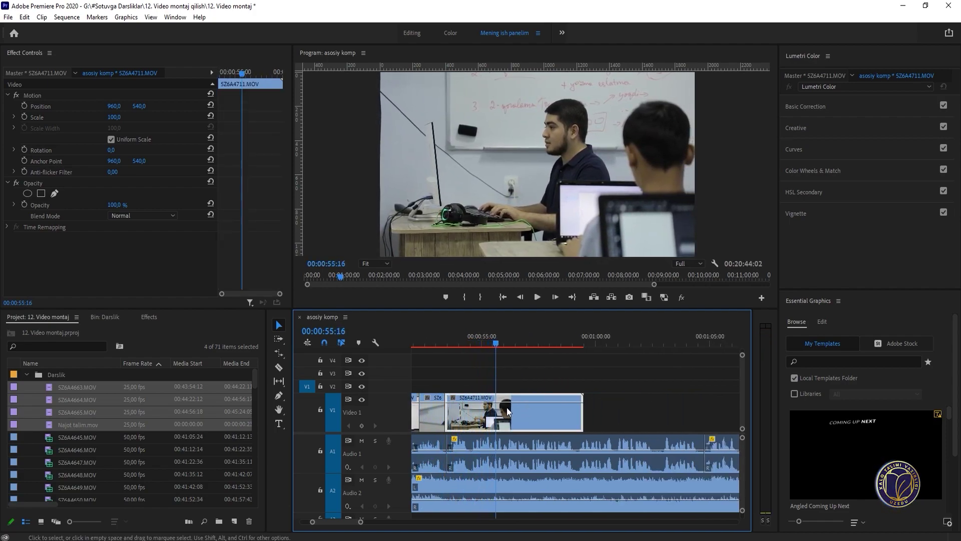
key(c)
click(496, 410)
key(v)
click(539, 411)
key(Delete)
Step: Play the audio beyond the last edited video clip and examine the remaining clips across the timeline
key(minus)
key(space)
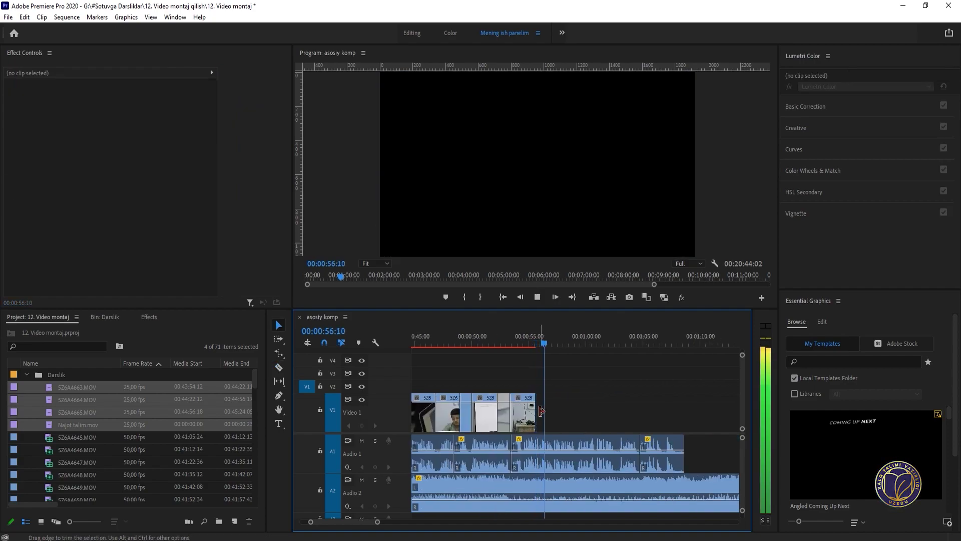
key(minus)
key(minus)
key(minus)
key(minus)
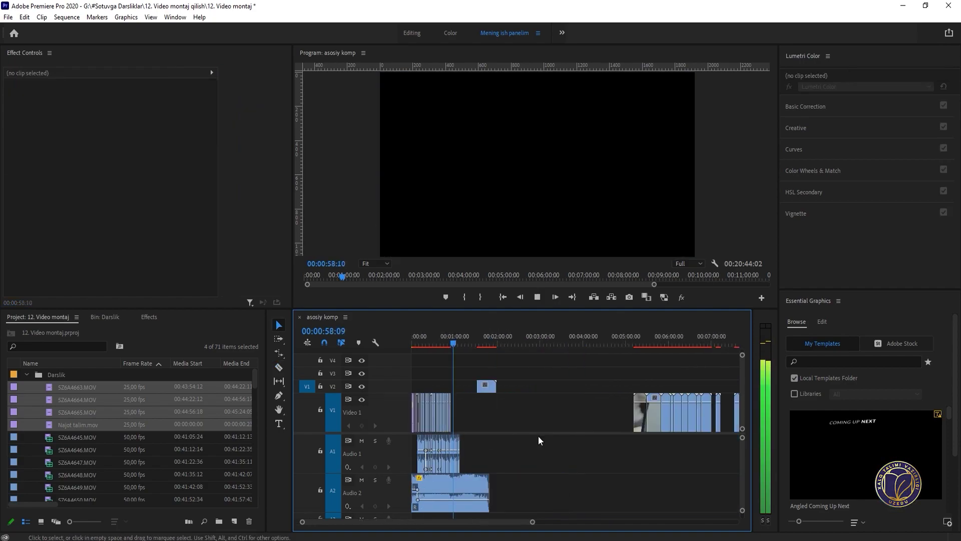
key(equal)
key(equal)
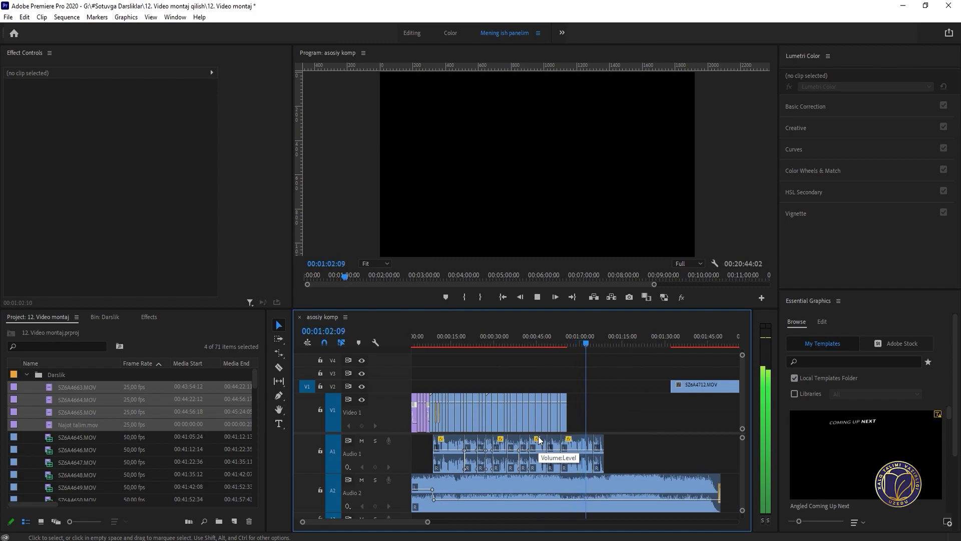
Step: Play the rest of the voice track through its end and examine where unused clips sit further along the timeline
key(equal)
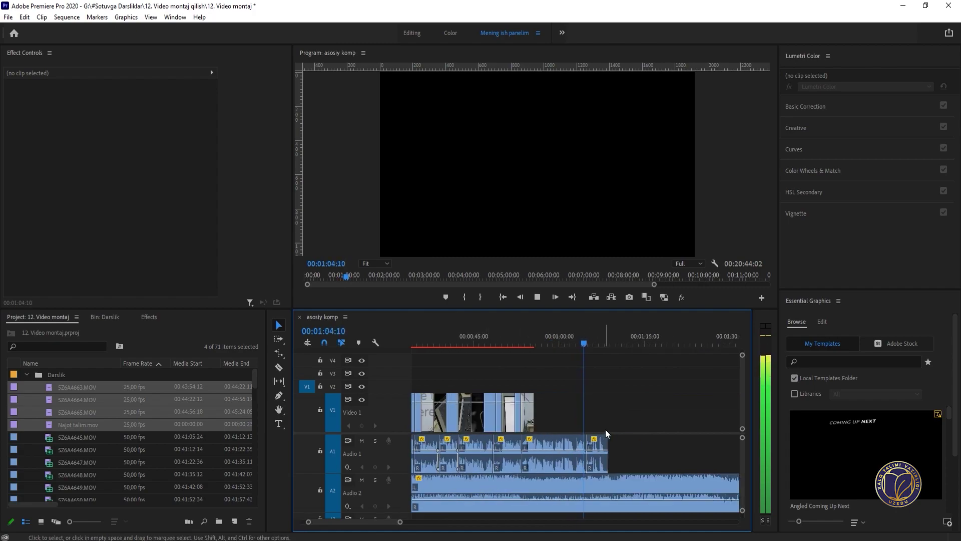
key(equal)
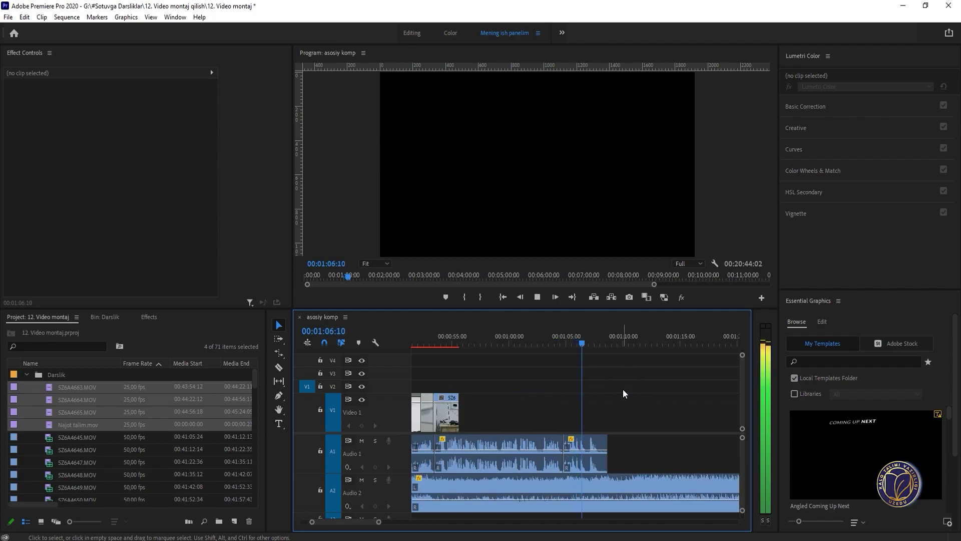
key(minus)
key(minus)
key(minus)
key(minus)
key(minus)
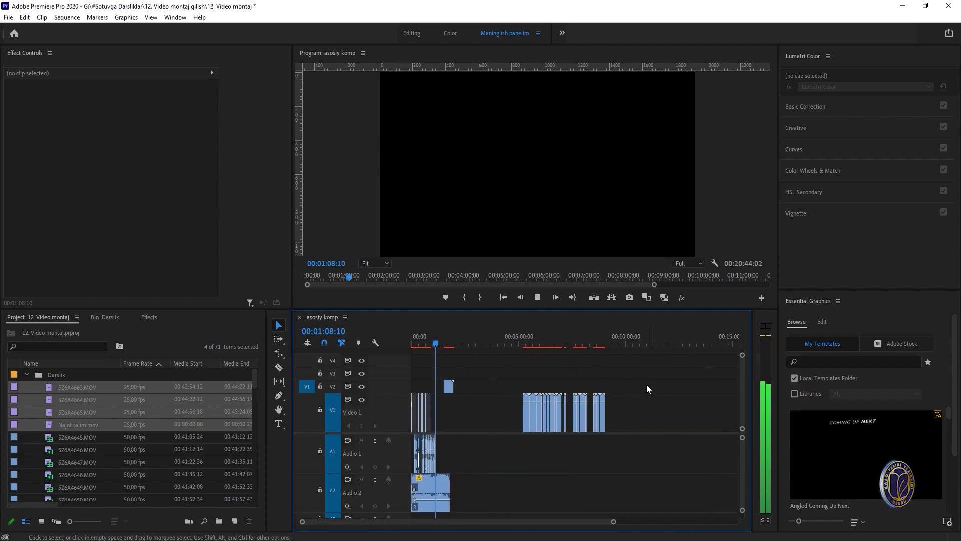
key(space)
Step: Cut SZ6A4683.MOV and the short clip beside it, near 00:06:37:05, out of the unused footage on V1
click(536, 340)
key(equal)
key(equal)
mouse_move(600, 342)
mouse_down()
mouse_move(630, 341)
mouse_move(548, 338)
mouse_move(682, 355)
mouse_move(591, 338)
mouse_move(542, 345)
mouse_move(596, 349)
mouse_up()
key(equal)
key(equal)
key(minus)
drag(583, 416, 596, 418)
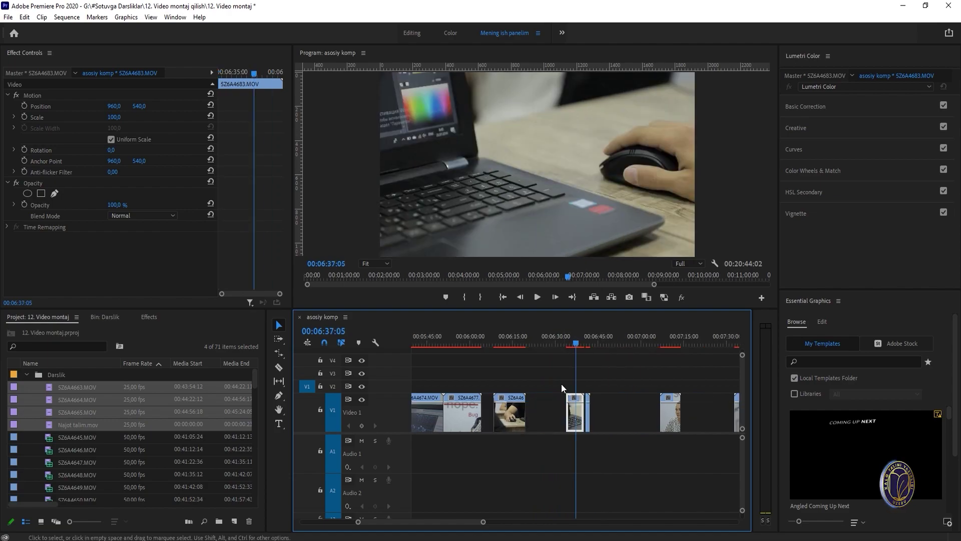
key(Delete)
key(minus)
key(minus)
key(minus)
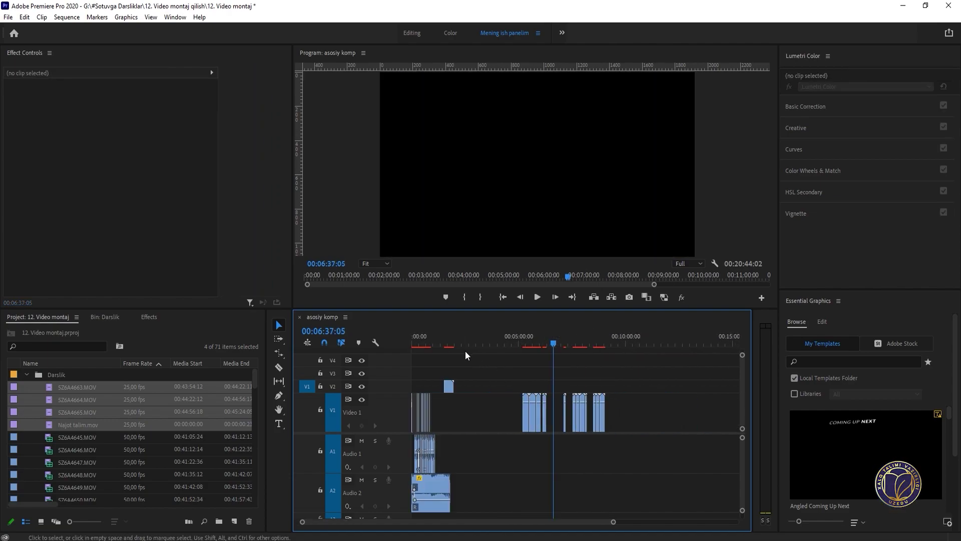
Step: Paste the cut clips back on V1 with SZ6A4683.MOV directly after SZ6A4711.MOV
drag(445, 344, 437, 343)
key(equal)
key(equal)
key(equal)
click(523, 343)
key(equal)
key(equal)
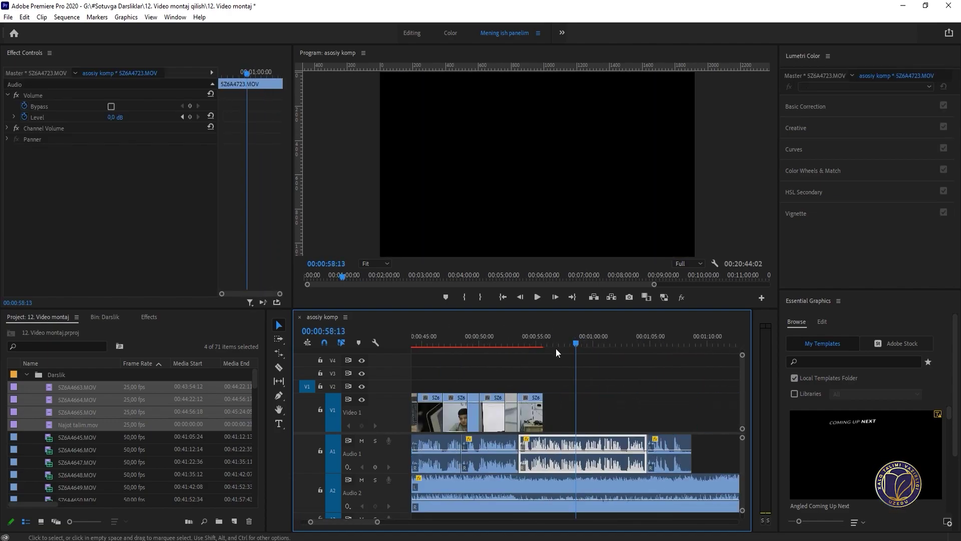
key(ctrl+z)
Step: Play the new transition from 00:00:55:00, split SZ6A4683.MOV at 00:00:57:18 and delete the part after the cut
click(537, 343)
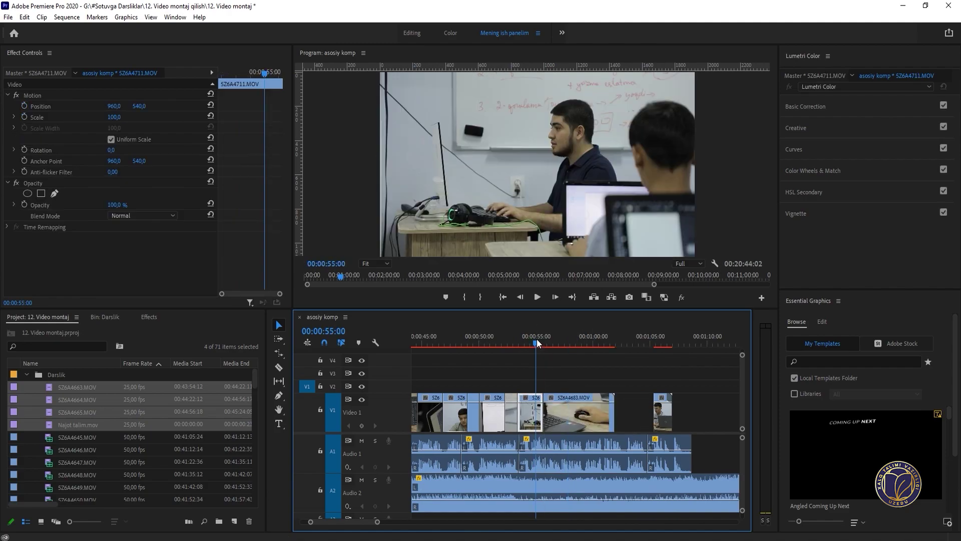
key(equal)
key(equal)
key(space)
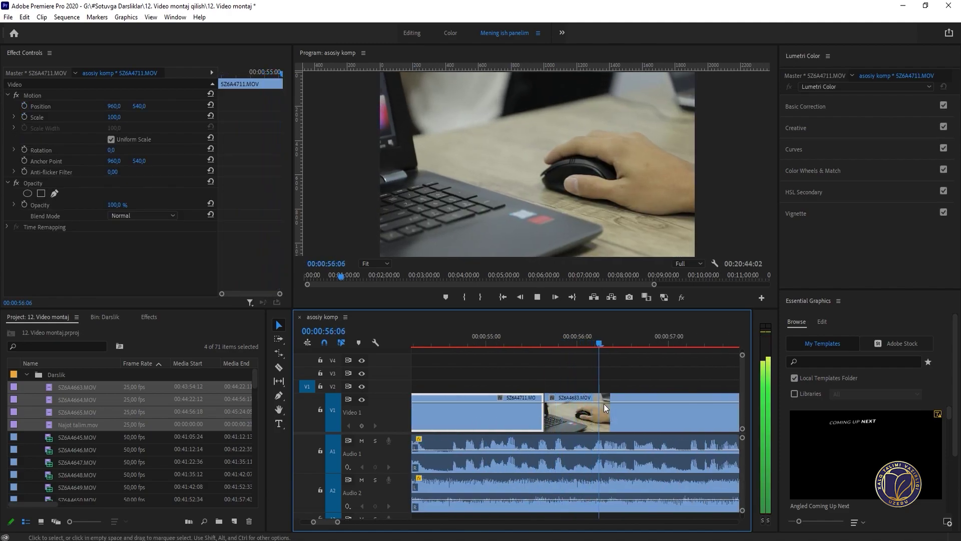
scroll(604, 404, down, 1)
key(minus)
key(space)
key(c)
click(602, 416)
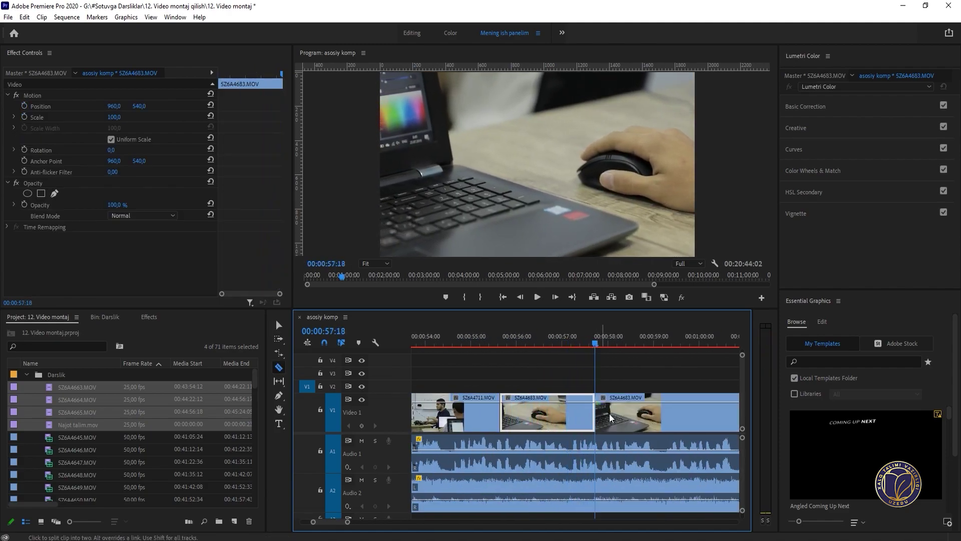
key(v)
click(609, 416)
key(Delete)
Step: Place SZ6A4678.MOV directly after SZ6A4683.MOV on V1, preview it and shift it forward in time by about one second
key(minus)
key(minus)
drag(668, 419, 595, 411)
key(space)
key(equal)
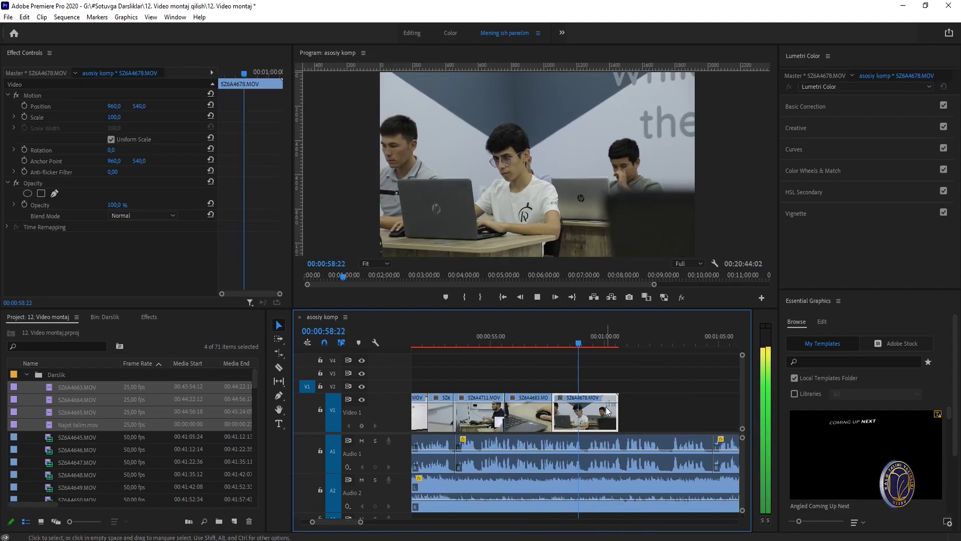
click(608, 349)
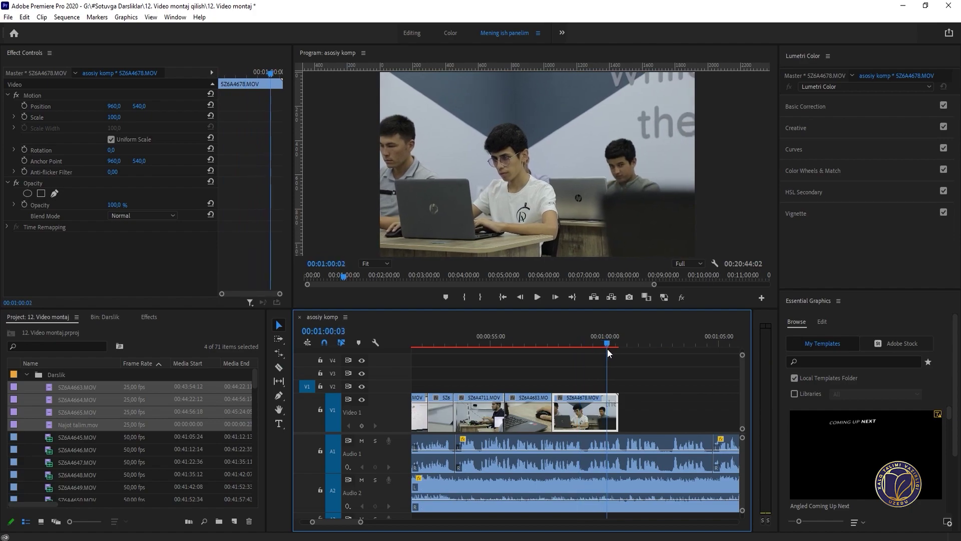
mouse_move(576, 412)
mouse_down()
mouse_move(631, 412)
mouse_move(560, 407)
mouse_up()
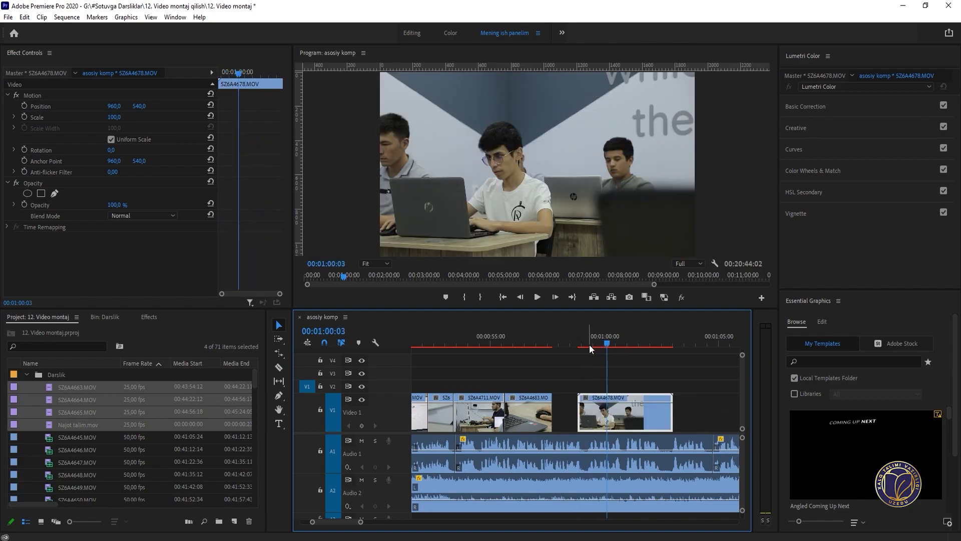
Step: Split SZ6A4678.MOV at 00:01:00:16 and delete both parts from V1
drag(590, 345, 619, 353)
key(c)
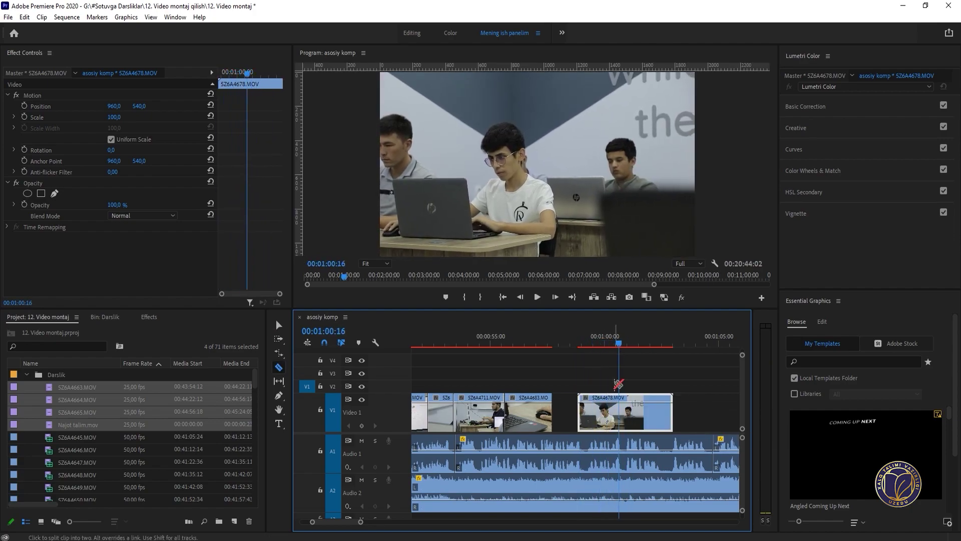
click(620, 405)
key(v)
click(605, 409)
key(Delete)
key(space)
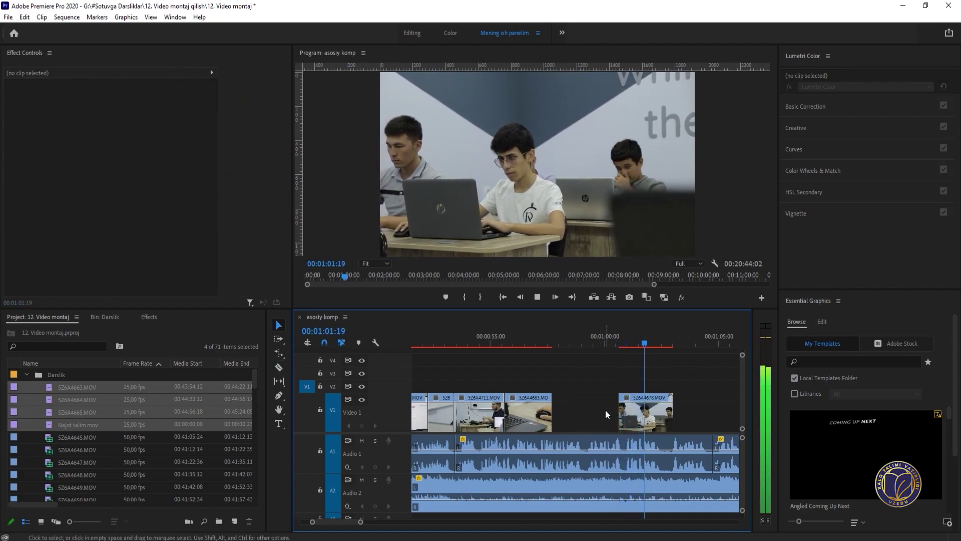
click(641, 427)
key(Delete)
Step: Examine the unused clips on V1 around 00:07:44:13 for a replacement shot
key(backslash)
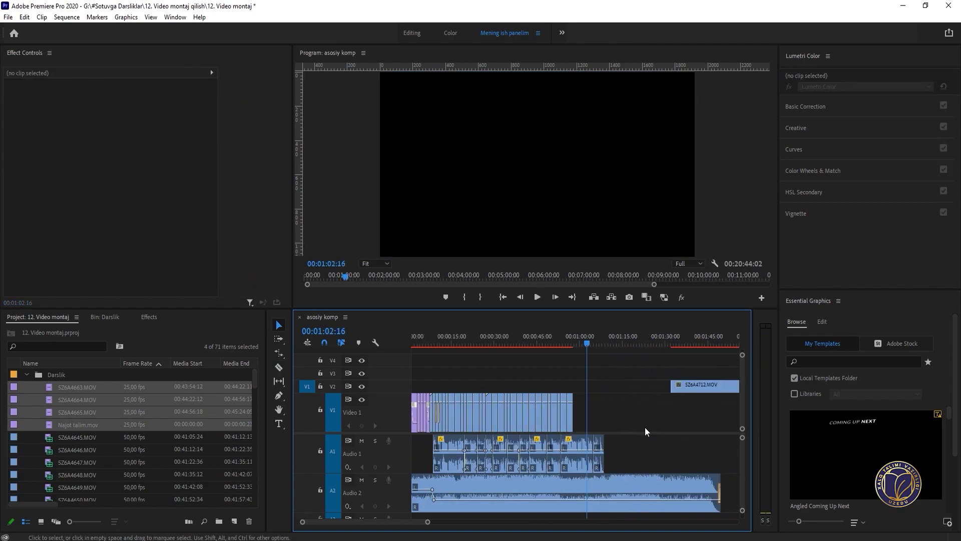
key(minus)
key(minus)
key(minus)
click(579, 344)
key(equal)
key(equal)
key(equal)
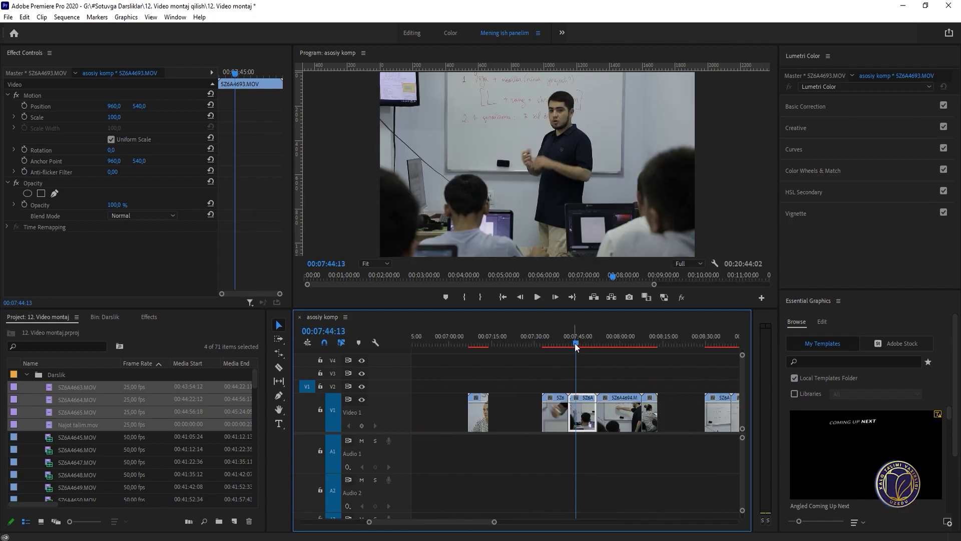
Step: Move SZ6A4712.MOV from V2 down to V1 so that it starts at 00:01:00:24
click(539, 339)
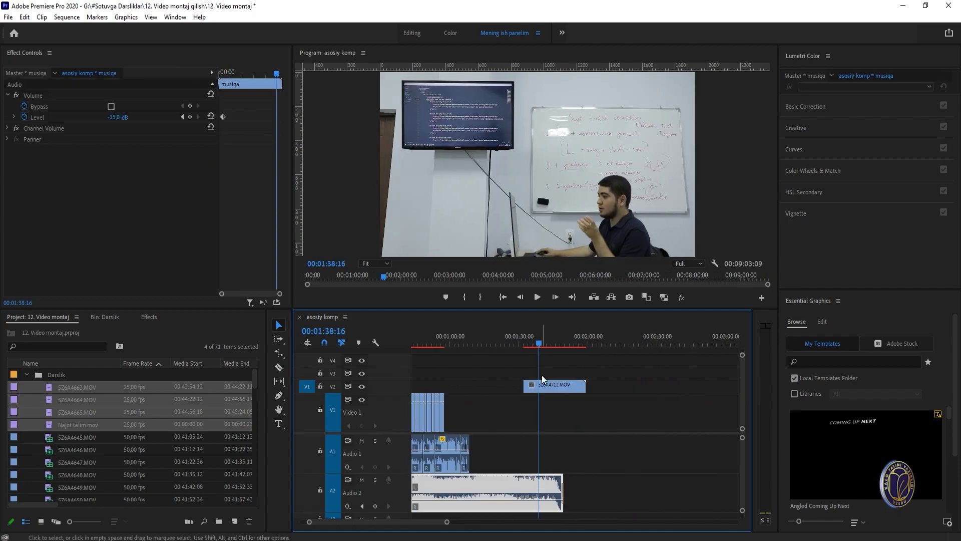
drag(541, 379, 472, 405)
click(452, 338)
key(equal)
key(equal)
key(equal)
drag(622, 420, 602, 420)
Step: Play SZ6A4712.MOV, split it at the end of the voice track and delete the part after the cut
key(space)
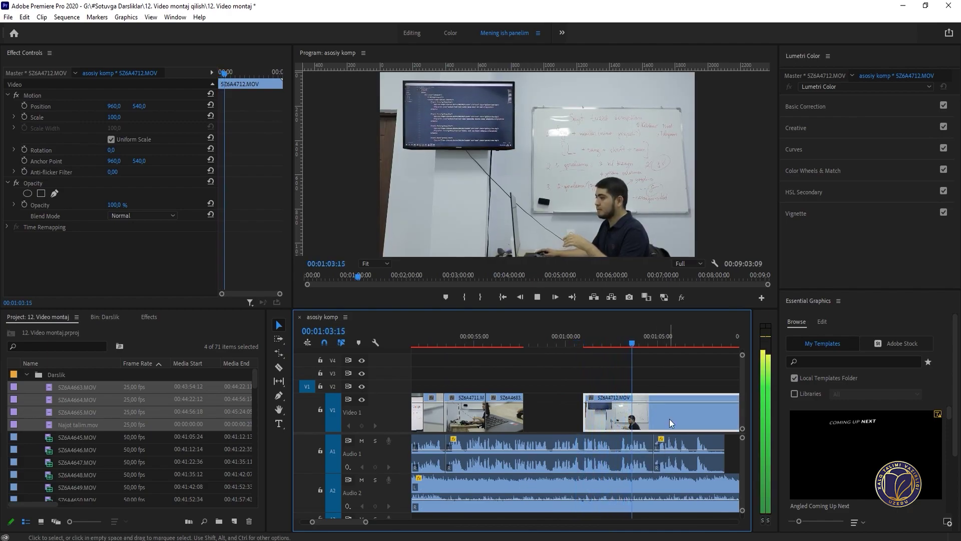
key(space)
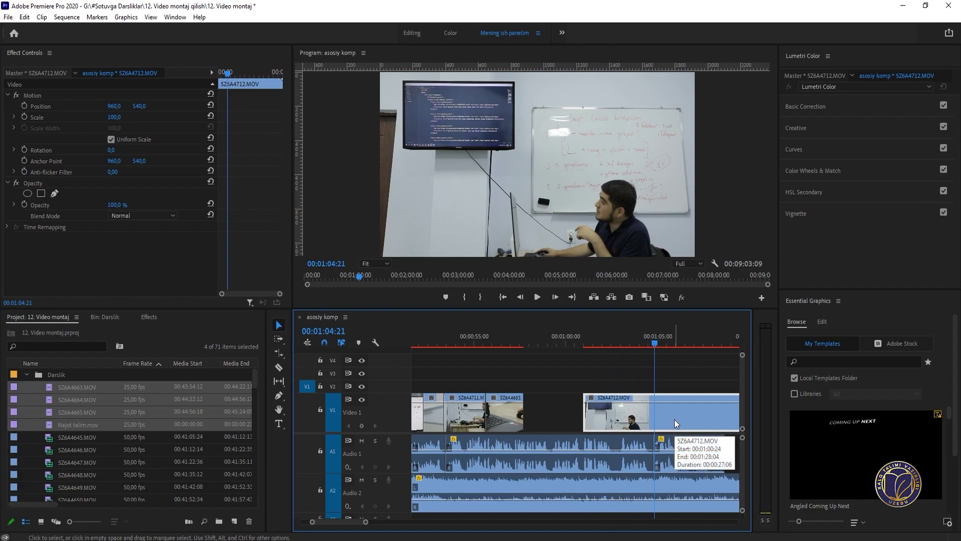
key(space)
key(minus)
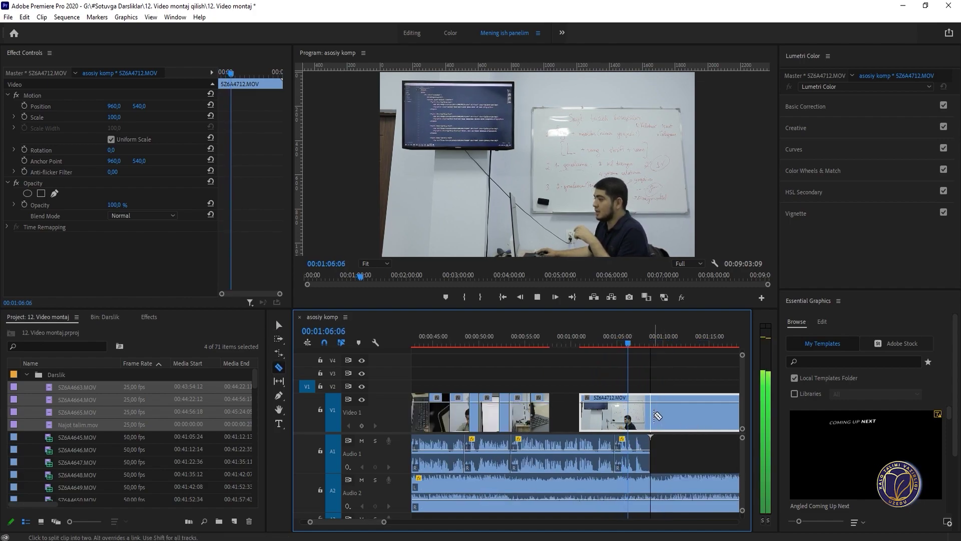
key(Delete)
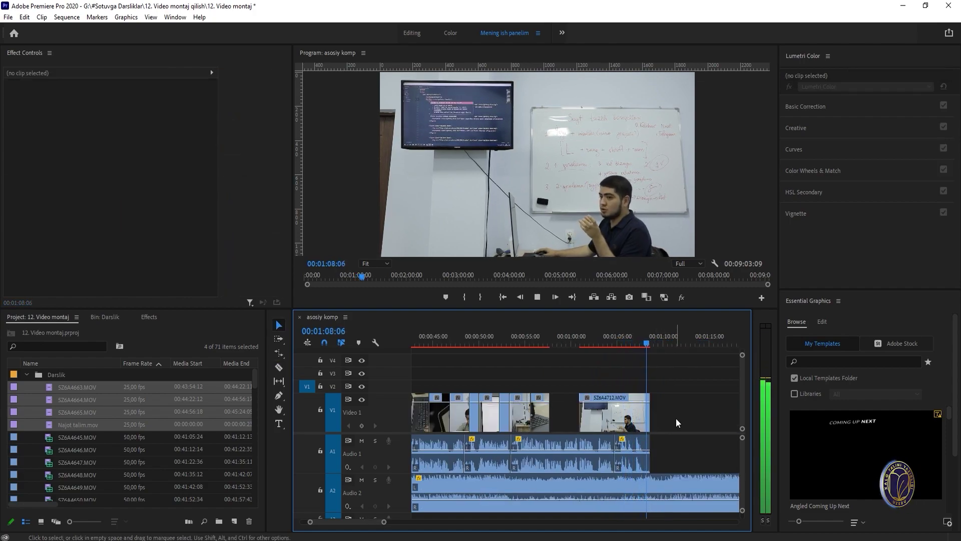
Step: Find SZ6A4677.MOV among the unused clips near 00:05:58:16 and cut it from V1
key(minus)
key(minus)
key(minus)
key(minus)
click(601, 341)
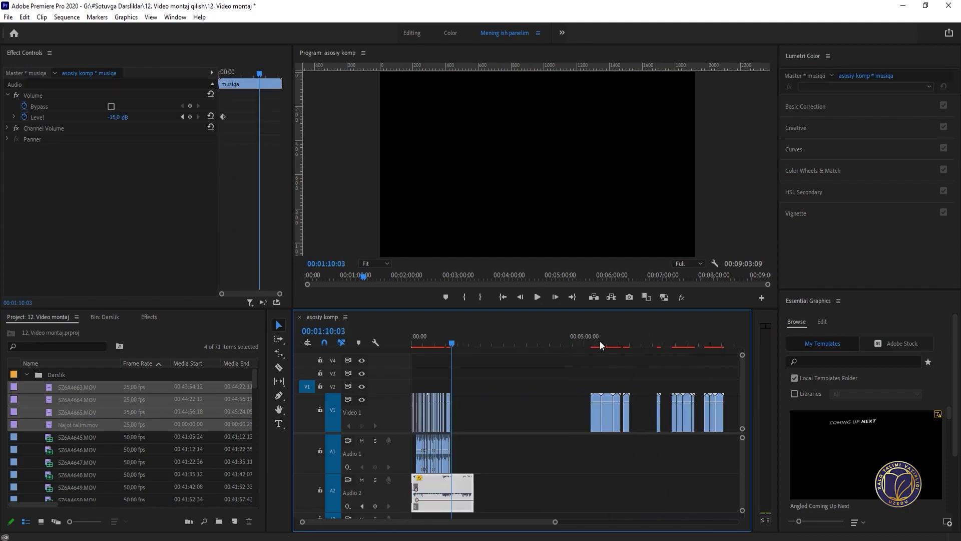
key(equal)
key(equal)
key(equal)
key(equal)
drag(609, 342, 667, 347)
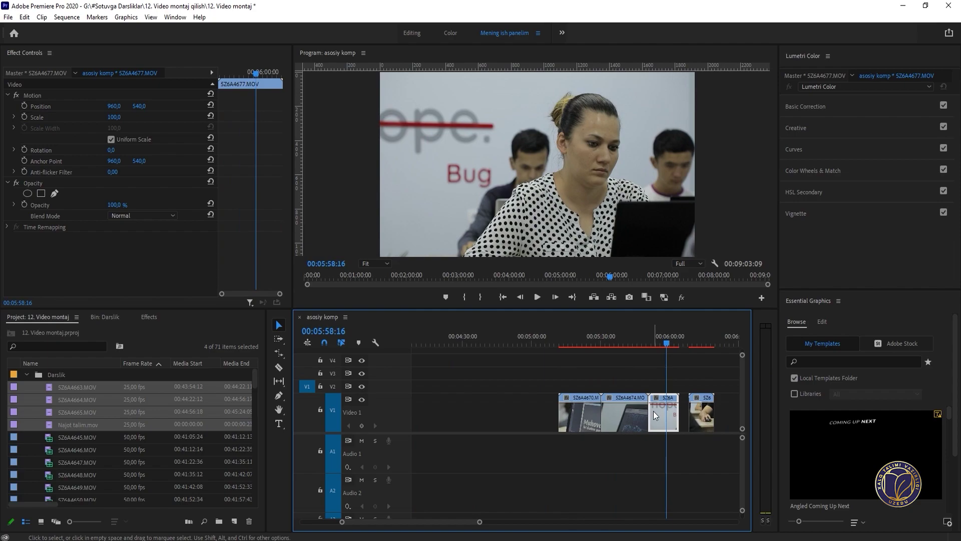
drag(649, 410, 666, 410)
key(Delete)
key(minus)
key(minus)
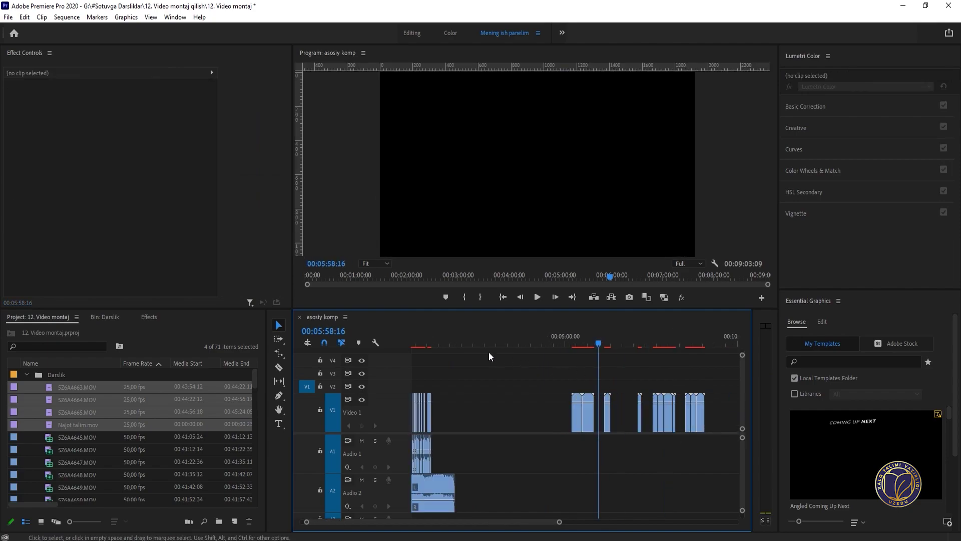
Step: Paste SZ6A4677.MOV on V1 a few seconds beyond the end of the voice track
click(428, 339)
key(equal)
key(equal)
key(equal)
click(642, 339)
key(ctrl+v)
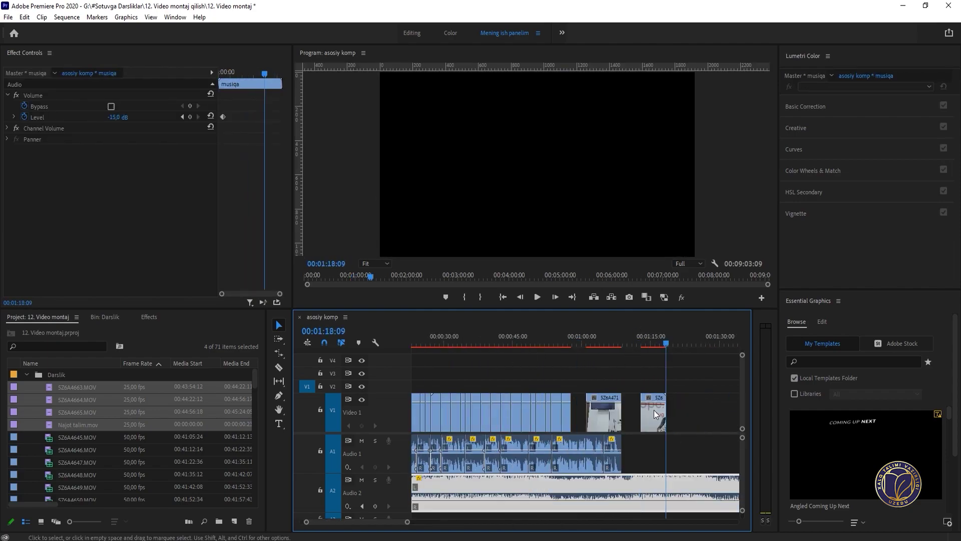
Step: Move SZ6A4677.MOV onto V2 so that it starts at 00:00:57:18, where SZ6A4683.MOV ends, and play across the join
drag(653, 410, 585, 373)
click(567, 338)
key(equal)
key(equal)
click(559, 339)
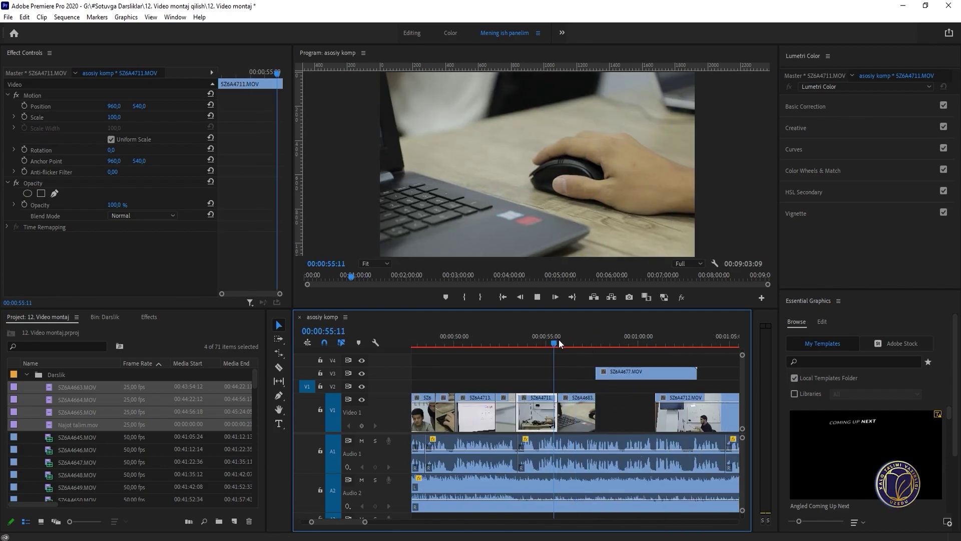
key(space)
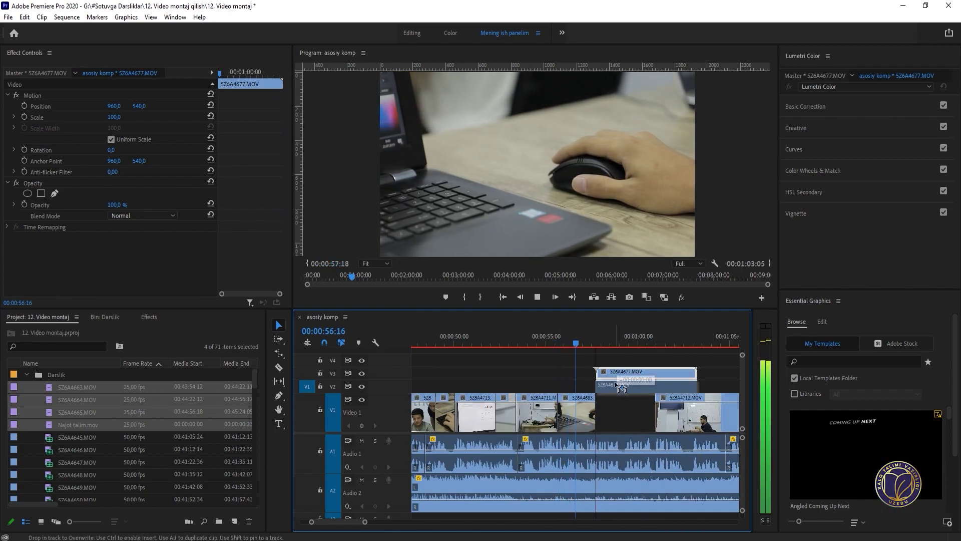
drag(617, 374, 615, 384)
scroll(616, 386, down, 1)
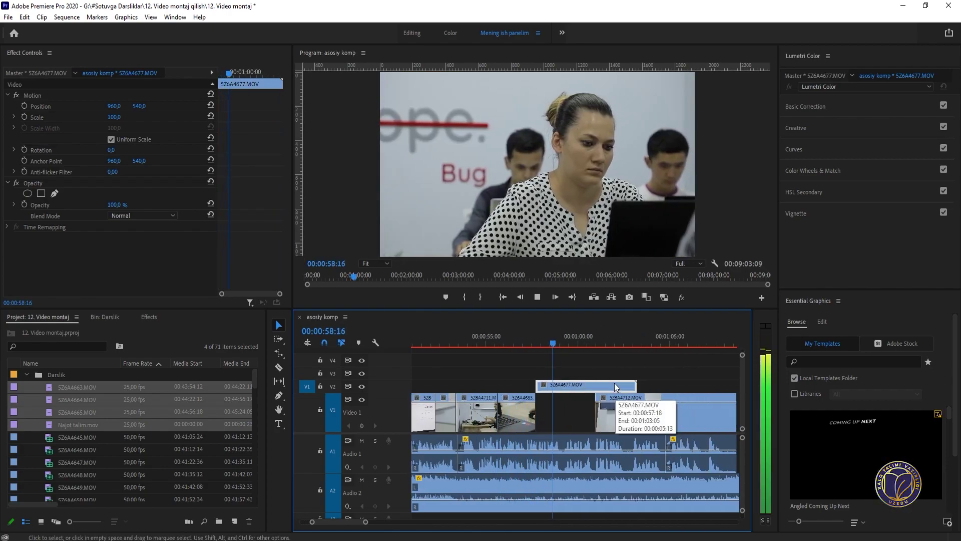
Step: Split SZ6A4677.MOV at 00:00:59:24 and delete the part after the cut
key(space)
key(ctrl+k)
click(591, 388)
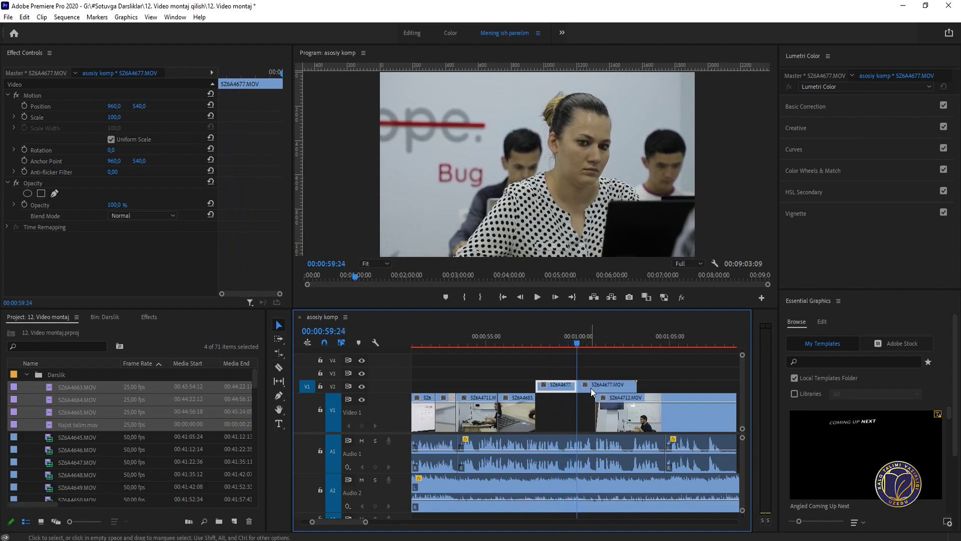
key(Delete)
Step: Move the trimmed SZ6A4677.MOV down to V1 after SZ6A4683.MOV and close the gap before SZ6A4712.MOV
key(minus)
drag(560, 386, 576, 420)
click(610, 420)
key(minus)
Step: Play the edited sequence from about 00:00:51 towards the end of the voice track and recheck the last clip at 00:01:05:06
drag(562, 339, 508, 344)
key(space)
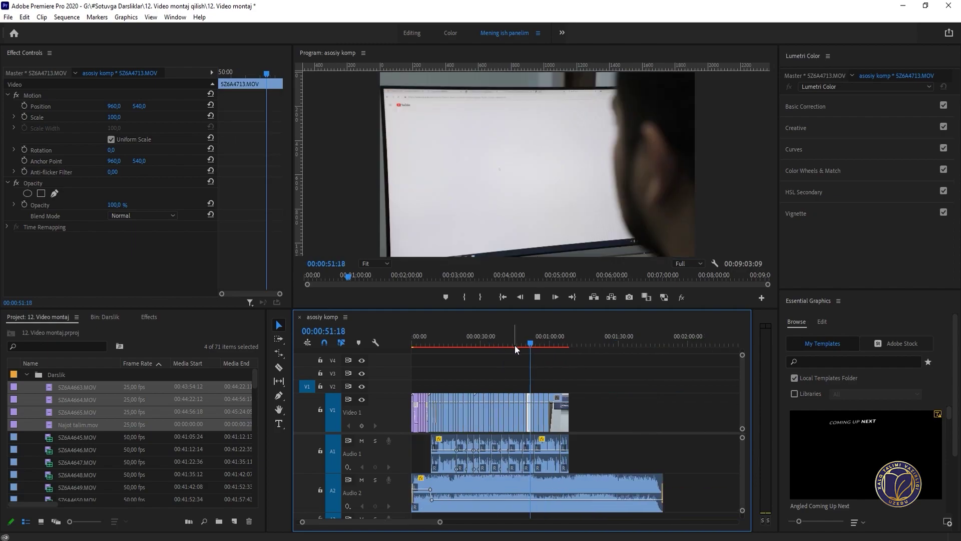
key(equal)
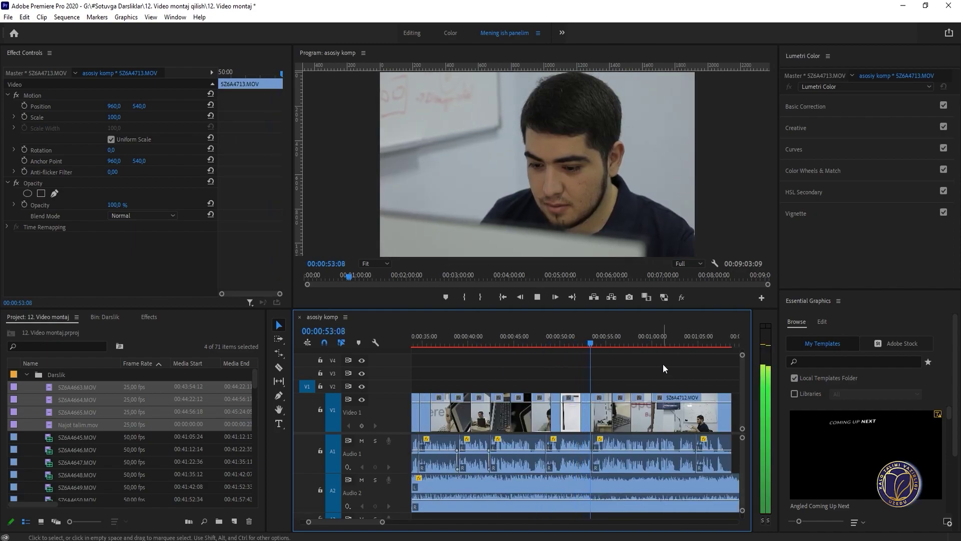
key(equal)
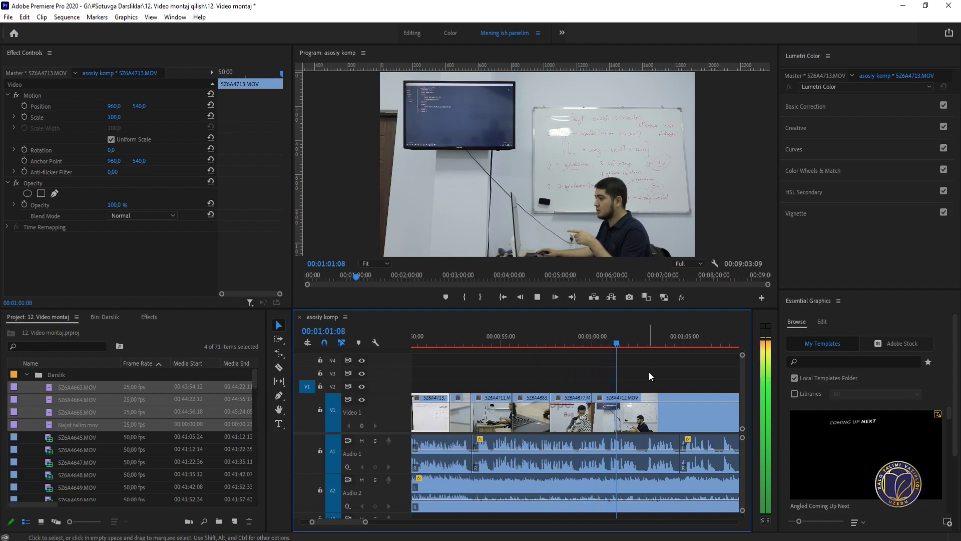
key(minus)
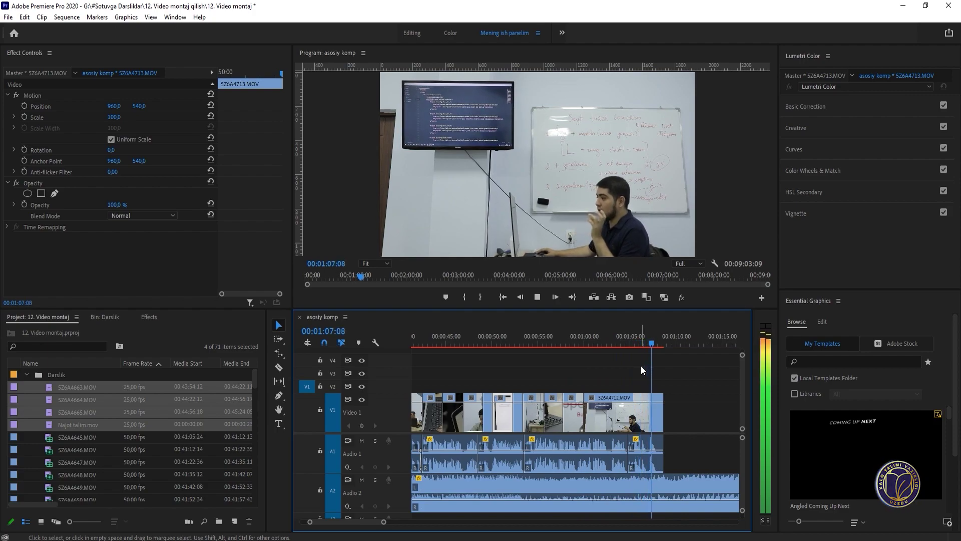
key(minus)
drag(577, 335, 604, 338)
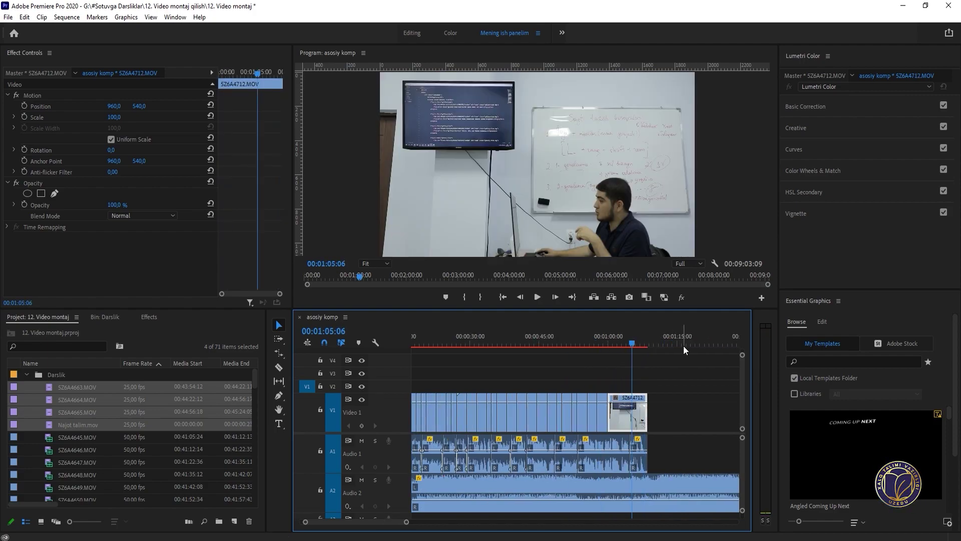
key(minus)
key(minus)
key(equal)
key(equal)
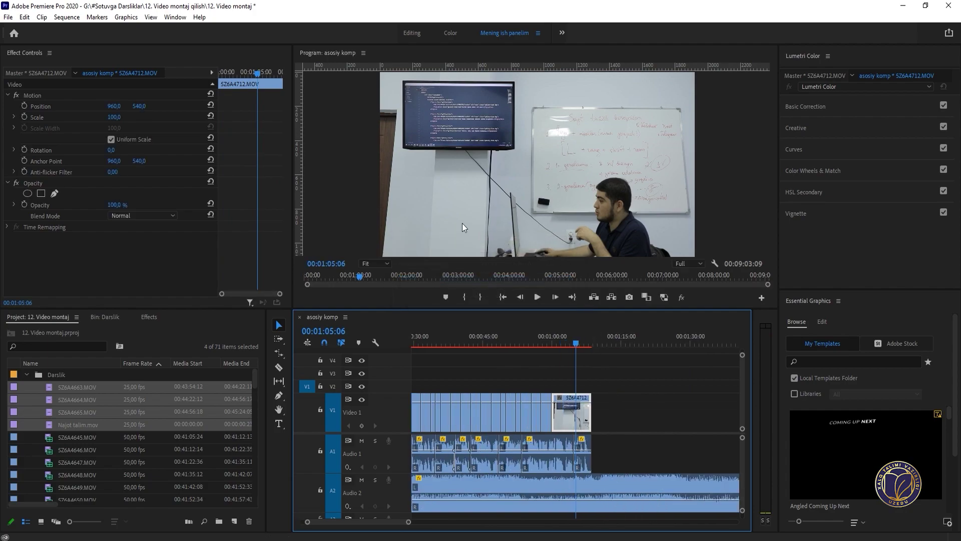
Step: Place Scene 09_2.mov on V3 above the end of SZ6A4712.MOV, starting at 00:01:03:16, and check the title at 00:01:06:15
click(34, 377)
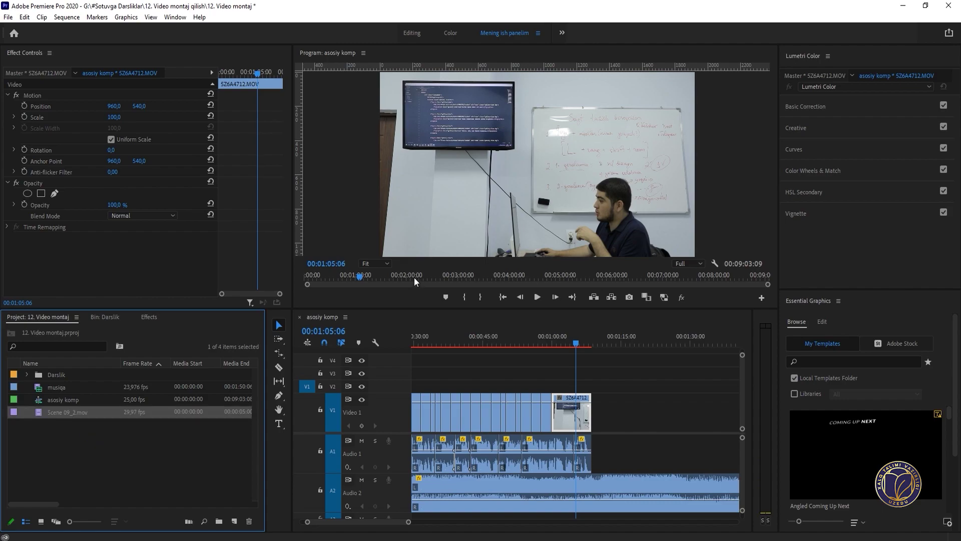
drag(73, 409, 558, 395)
key(=)
drag(581, 329, 601, 343)
drag(601, 384, 600, 372)
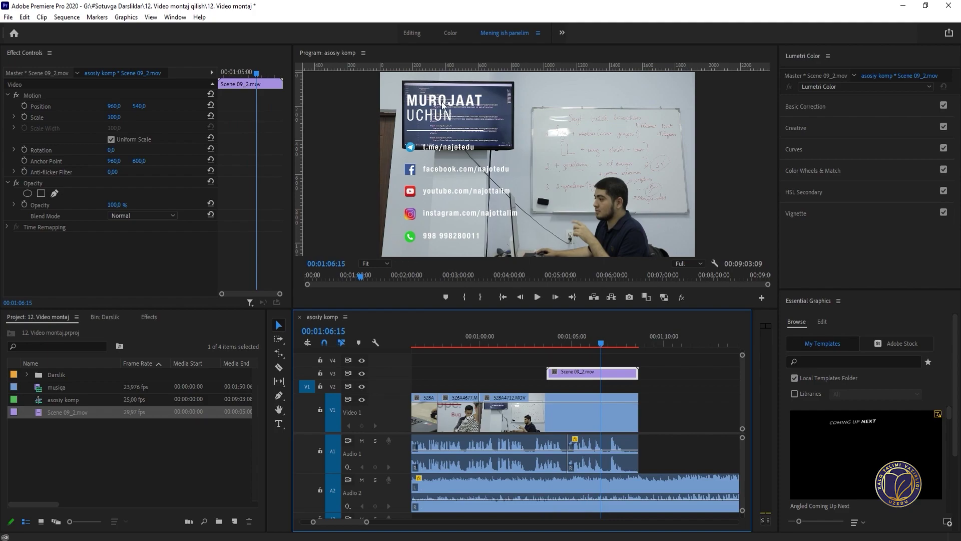
Step: Create a 1920 × 1080 Black Video item at 25 fps and place it on V2 directly beneath Scene 09_2.mov
click(234, 521)
click(265, 453)
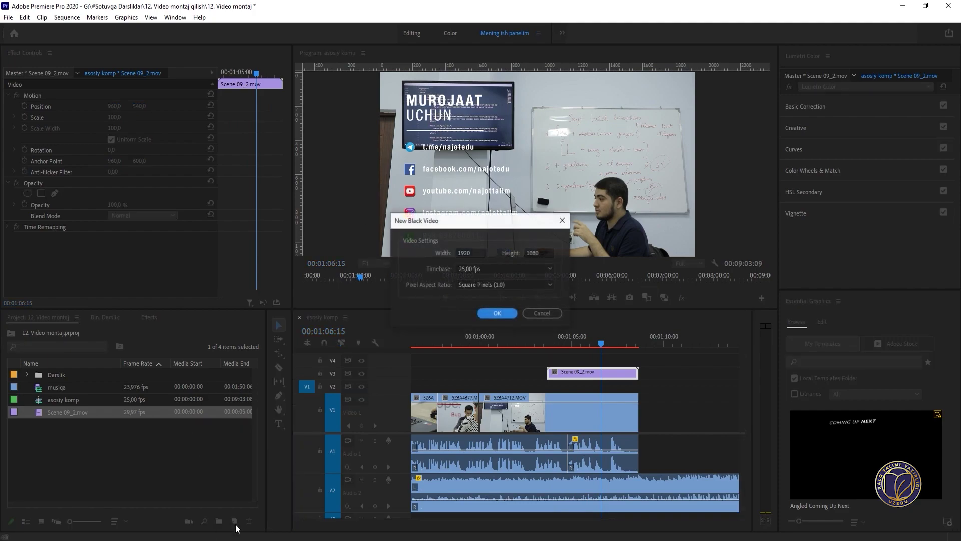
click(486, 314)
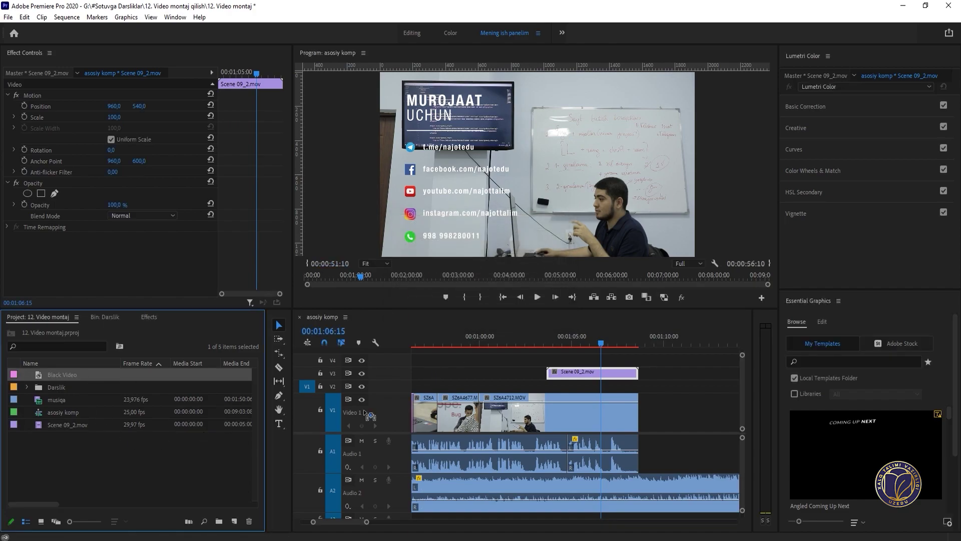
drag(370, 416, 556, 385)
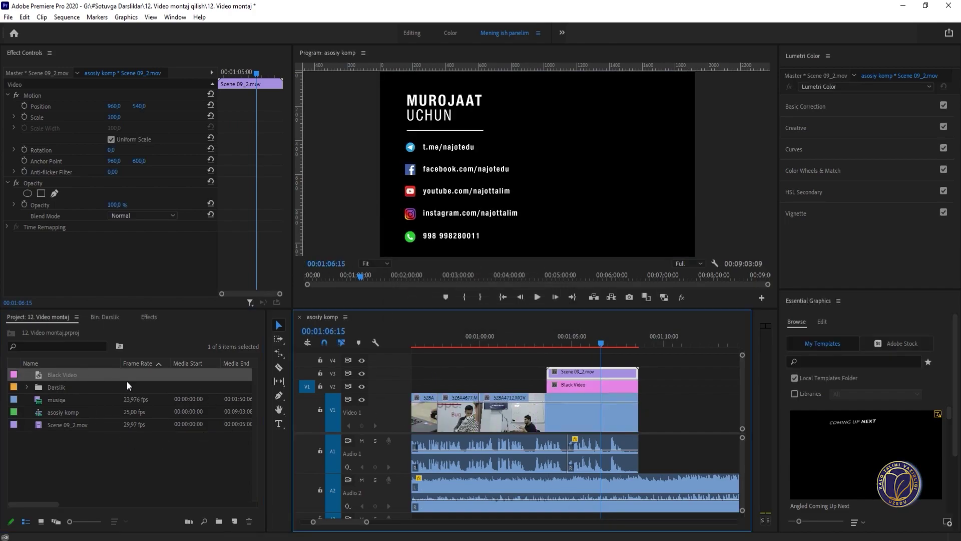
Step: Set the Black Video clip's horizontal position to -4 and its opacity to 70% so it darkens the area behind the title
click(602, 387)
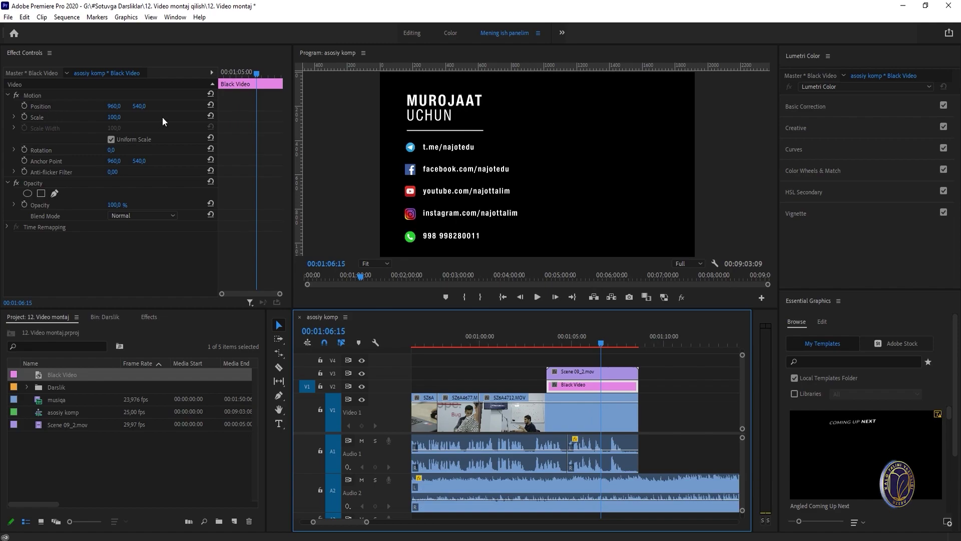
drag(115, 111, 2, 111)
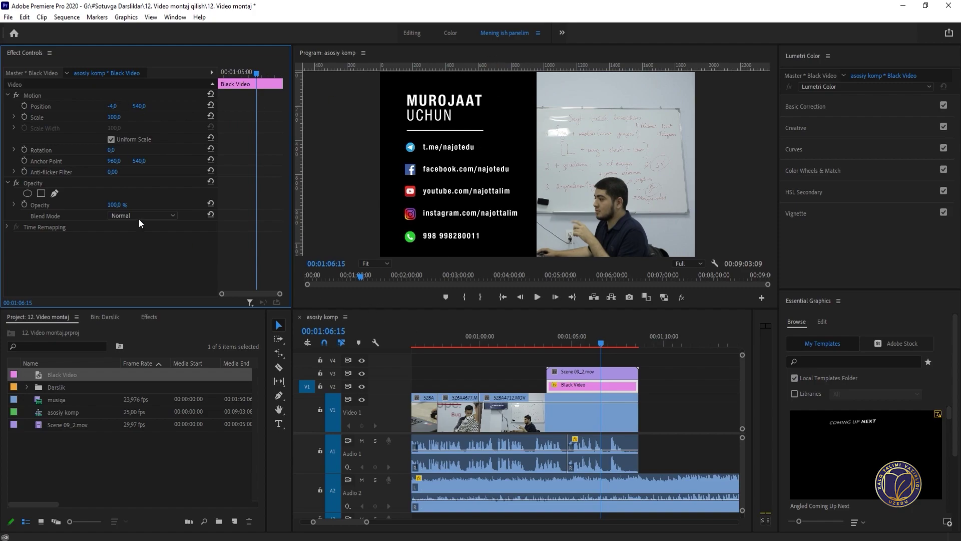
drag(116, 205, 97, 205)
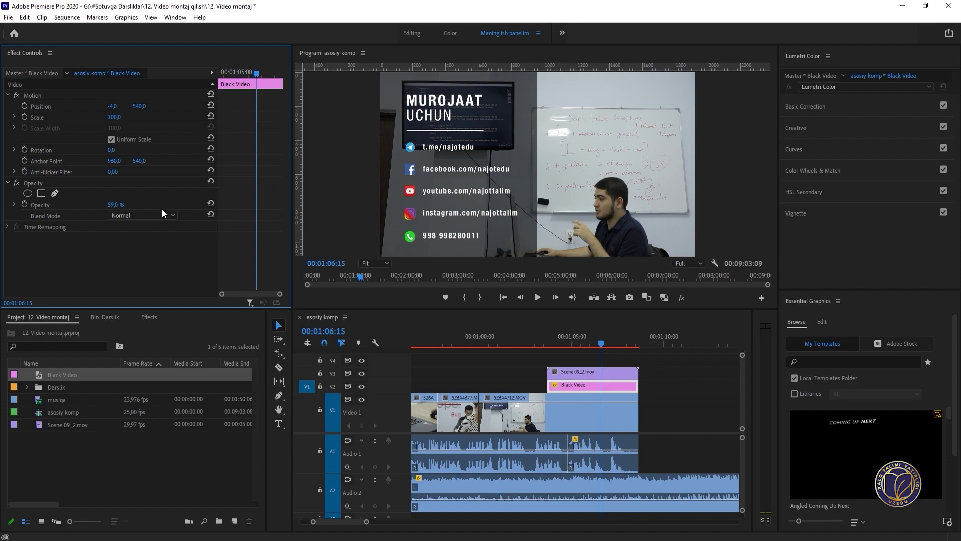
drag(116, 205, 125, 205)
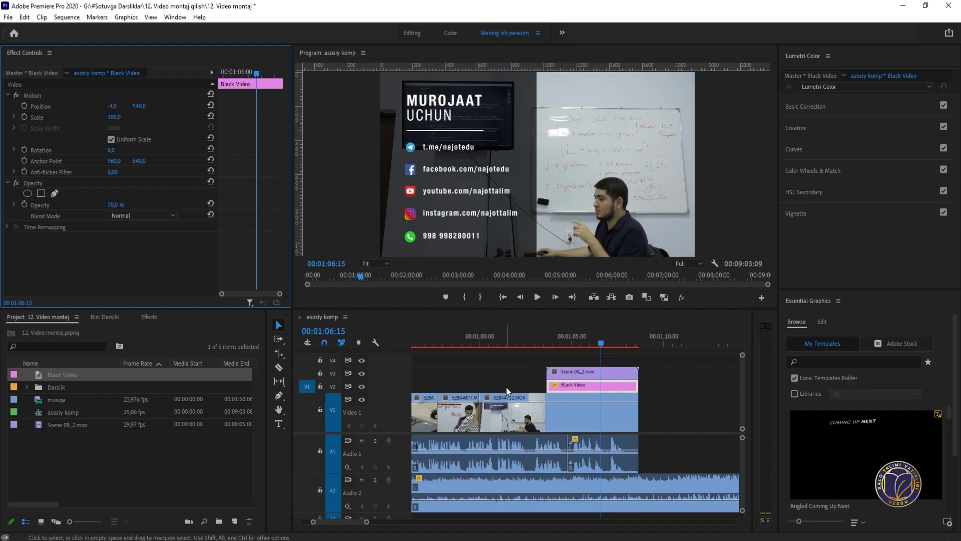
Step: Animate the Black Video's Position from -984 at 00:01:03:16 to -4 about one second after that, so it slides in
drag(579, 350, 543, 344)
key(=)
click(561, 385)
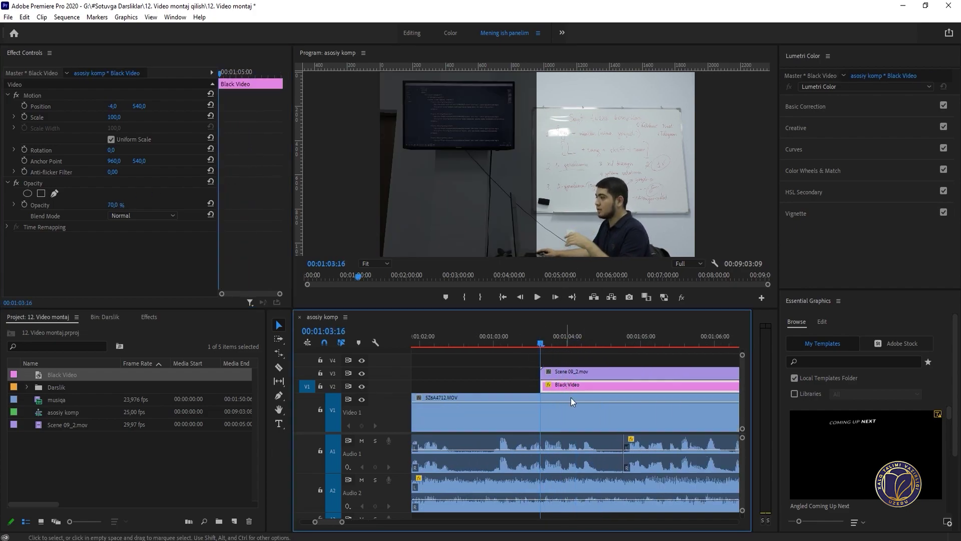
key(minus)
click(24, 107)
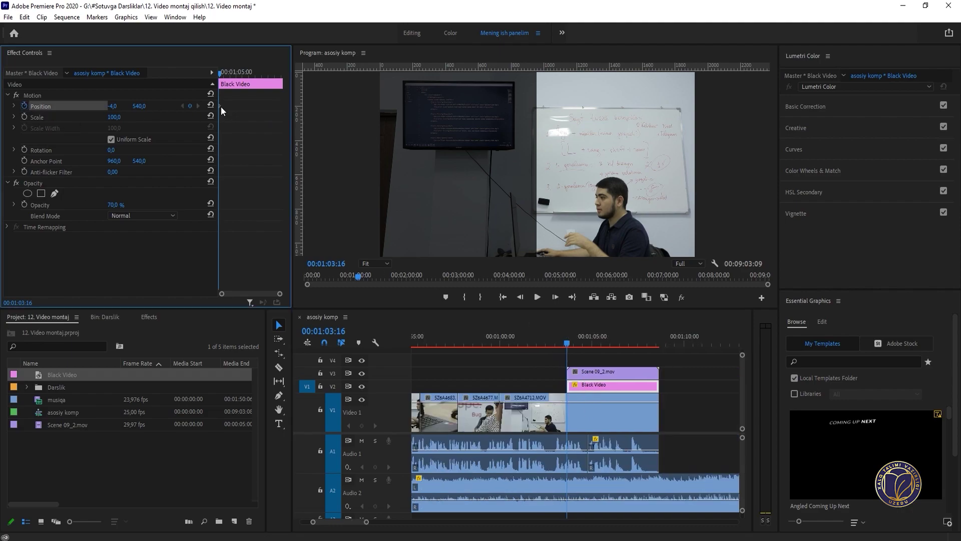
drag(220, 106, 234, 108)
drag(113, 106, 60, 106)
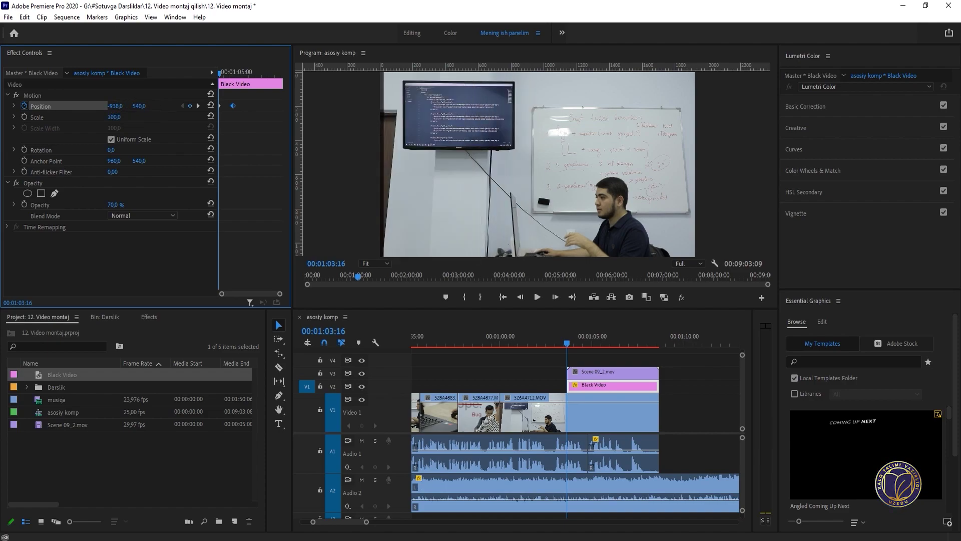
Step: Apply Ease Out to the first Position keyframe and Ease In to the second, and shape the velocity curve to peak early
right_click(221, 106)
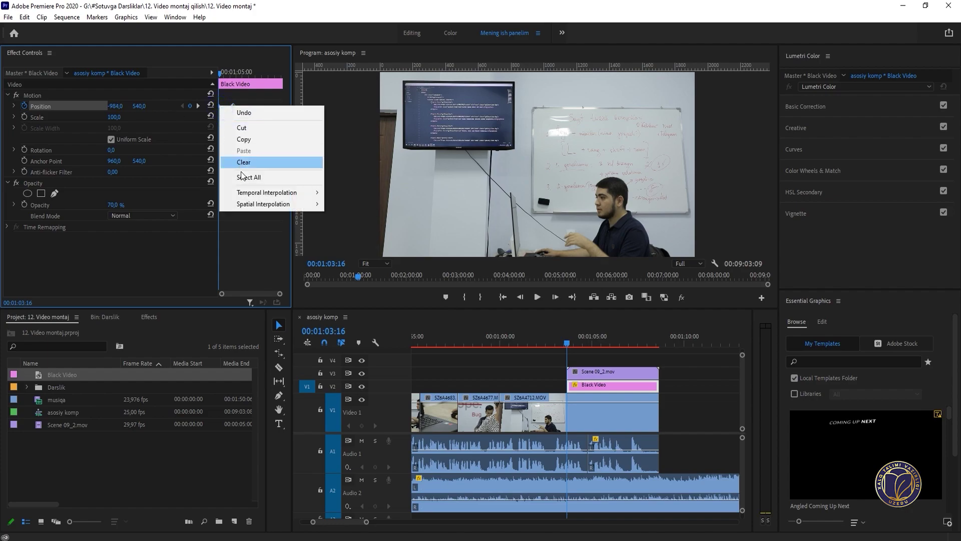
mouse_move(292, 206)
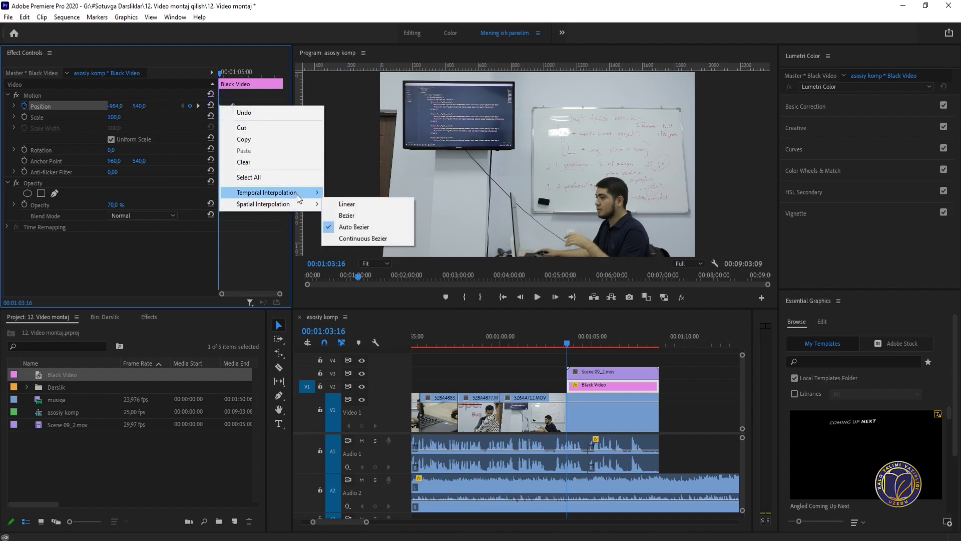
mouse_move(296, 194)
click(357, 265)
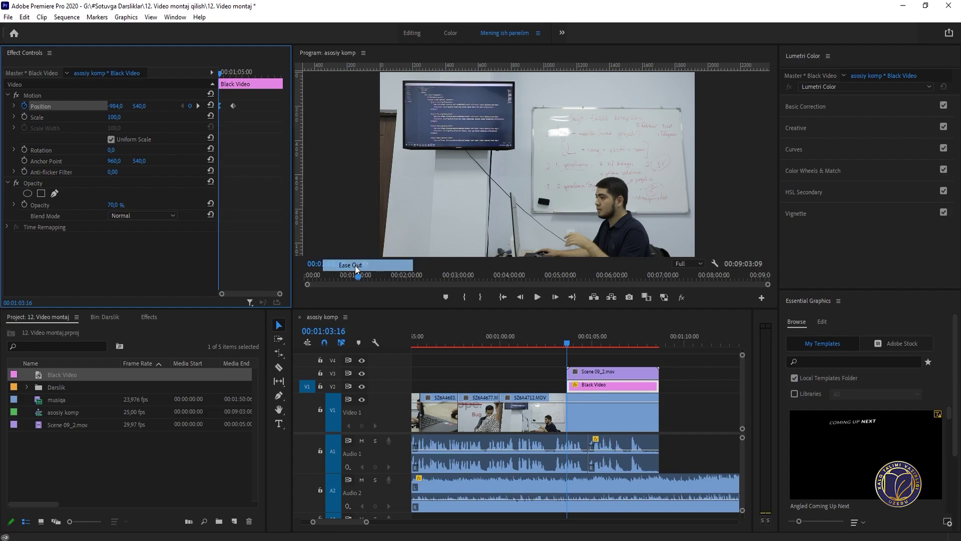
right_click(231, 107)
mouse_move(301, 194)
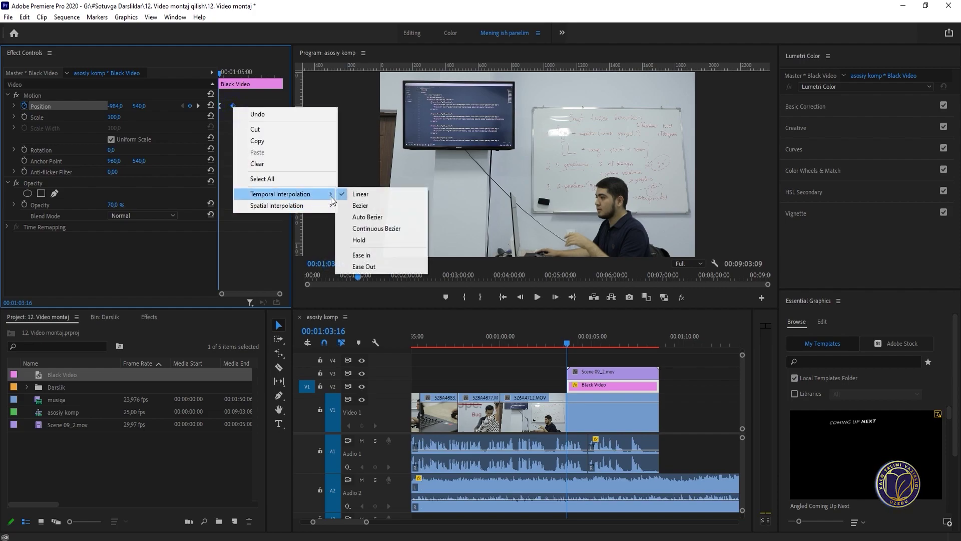
click(379, 255)
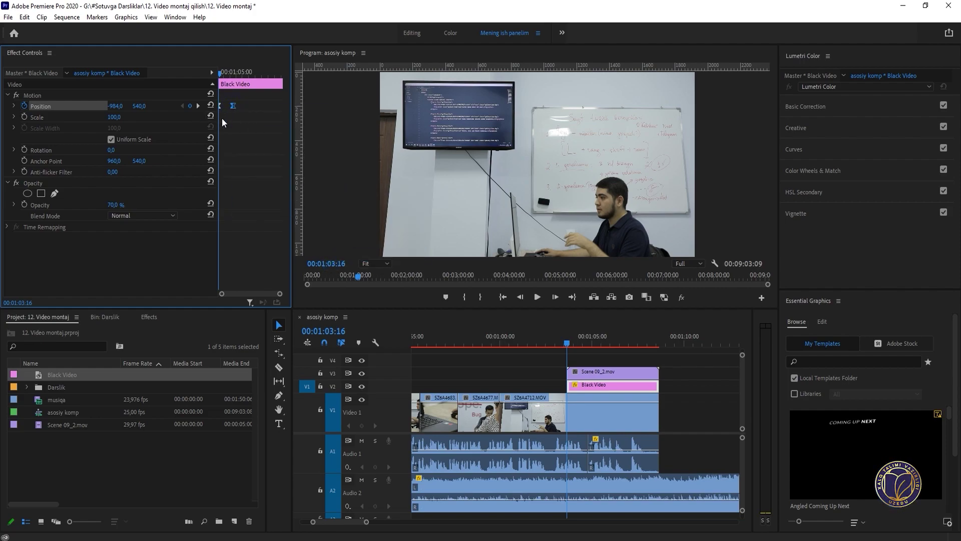
click(13, 106)
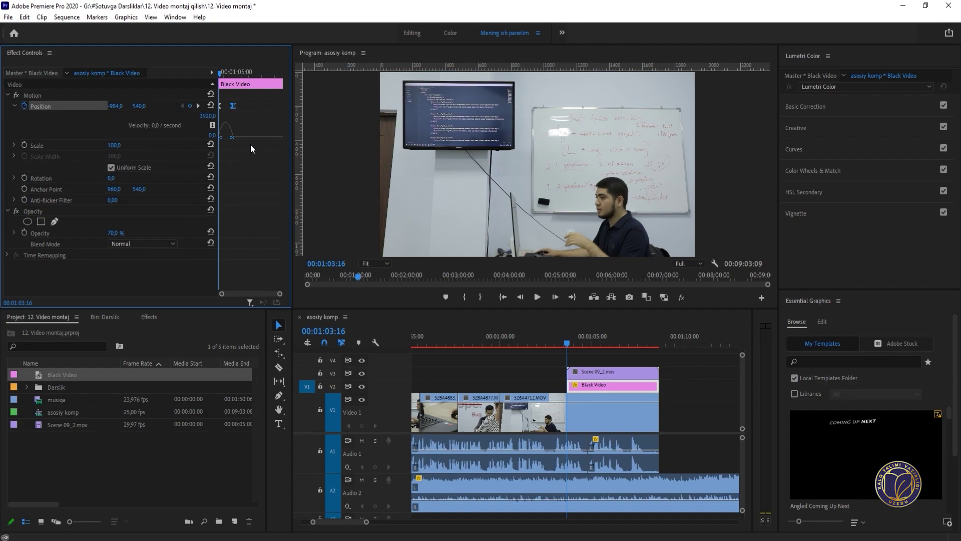
scroll(247, 143, up, 1)
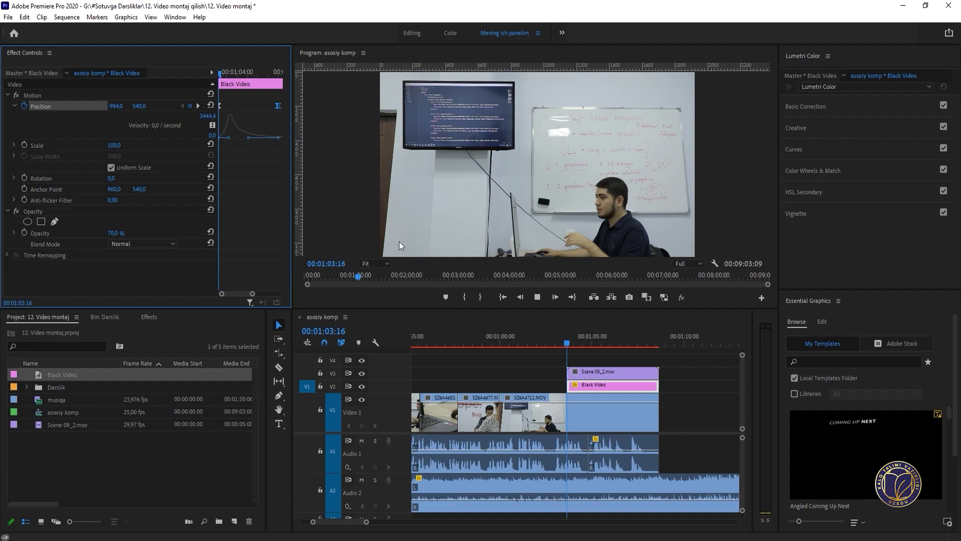
Step: Slow the Black Video's slide-in by moving its second Position keyframe later, just past 00:01:04:23
click(503, 359)
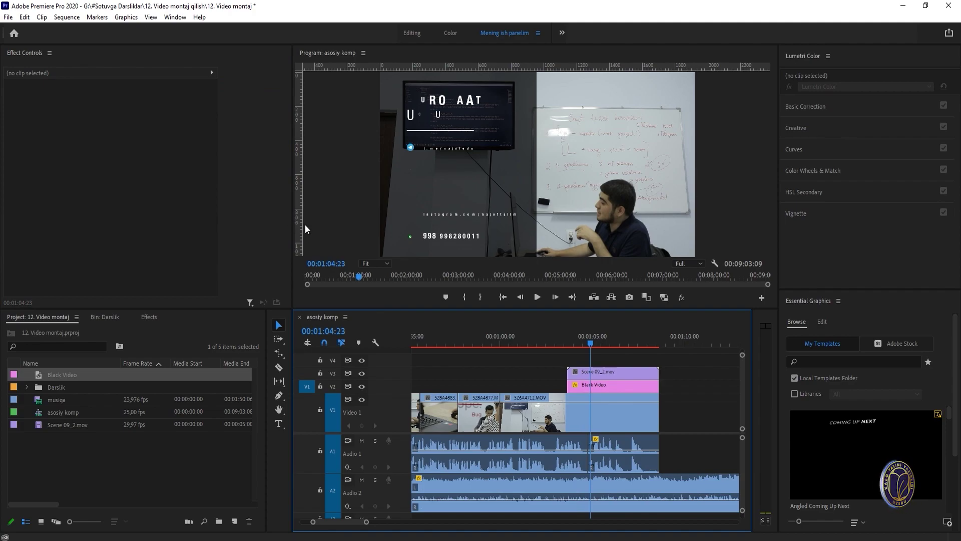
click(620, 386)
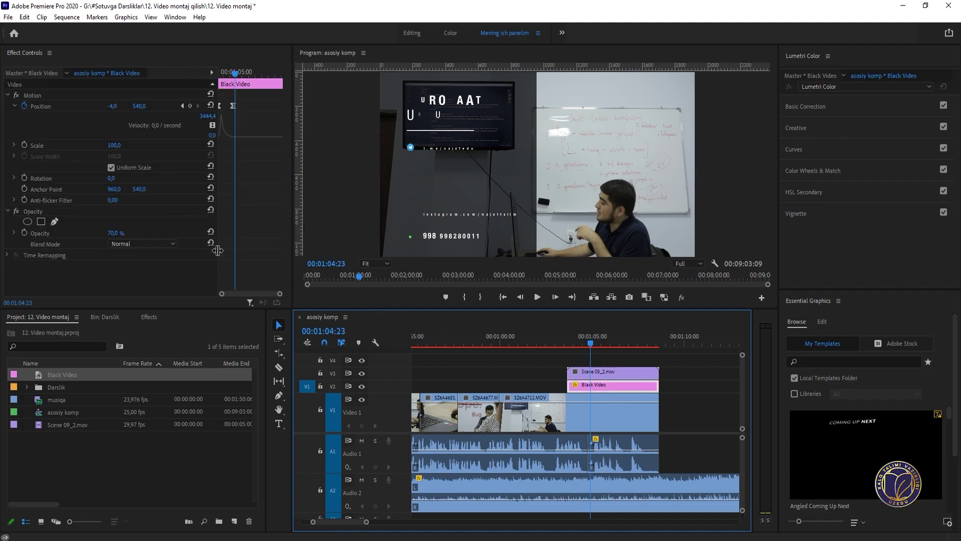
drag(217, 250, 180, 251)
drag(199, 104, 211, 107)
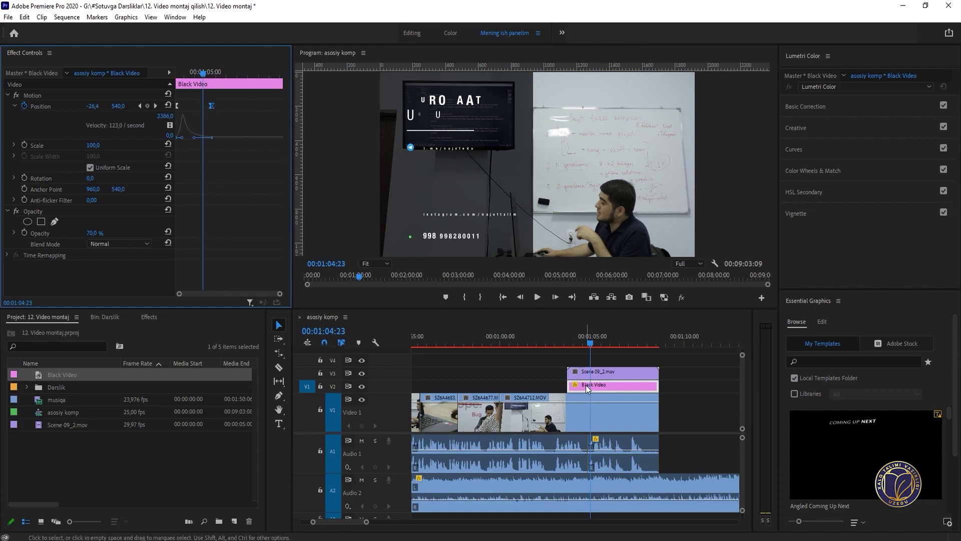
Step: Play the sequence from about 00:01:03:00 through the end of the title to check the slide-in
click(556, 333)
key(space)
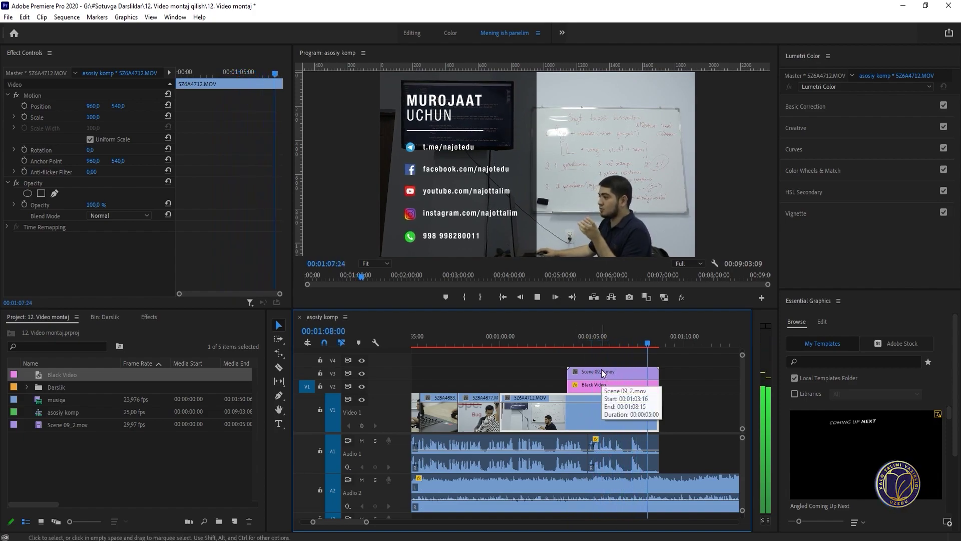
click(550, 340)
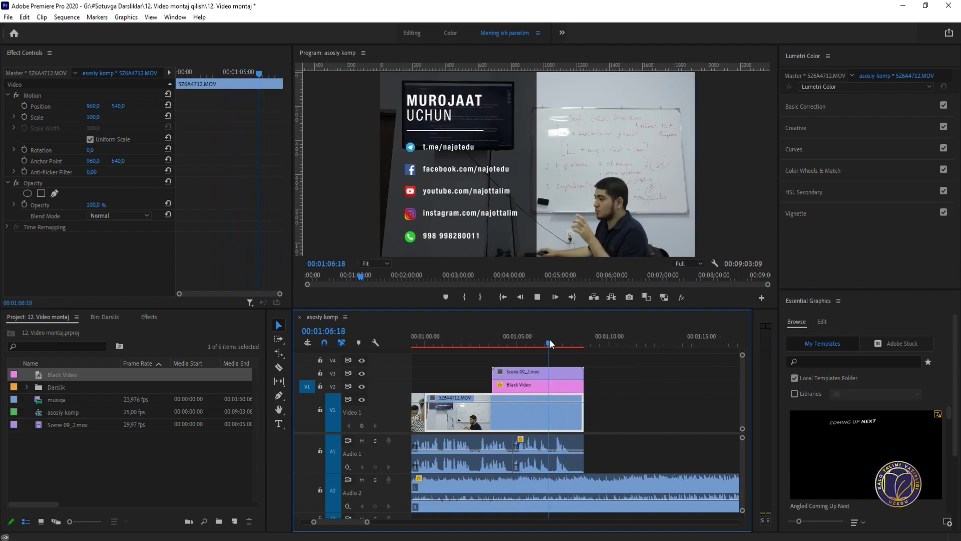
key(=)
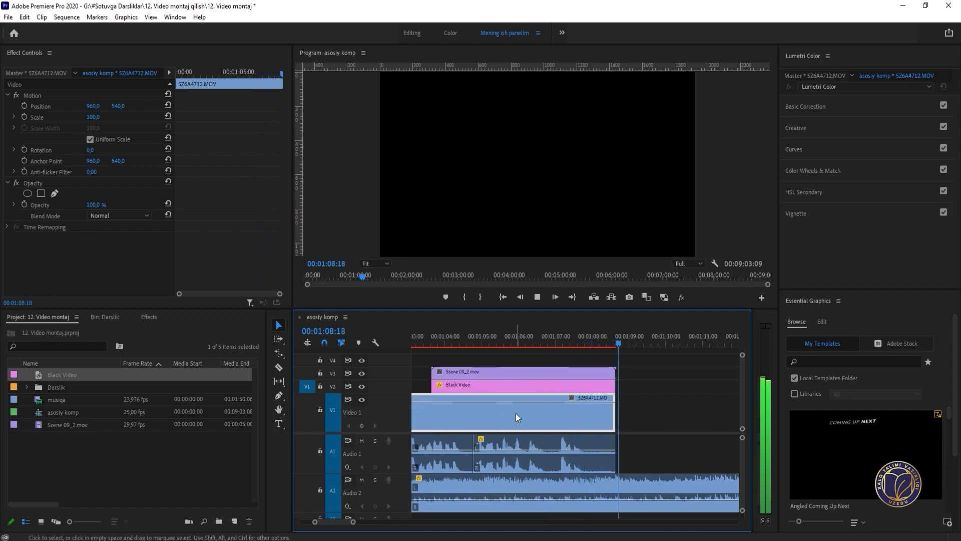
key(space)
Step: Split the musiqa clip on A2 at 00:01:45:16 to separate its fading ending from the rest
key(minus)
key(minus)
key(minus)
key(minus)
key(minus)
click(530, 344)
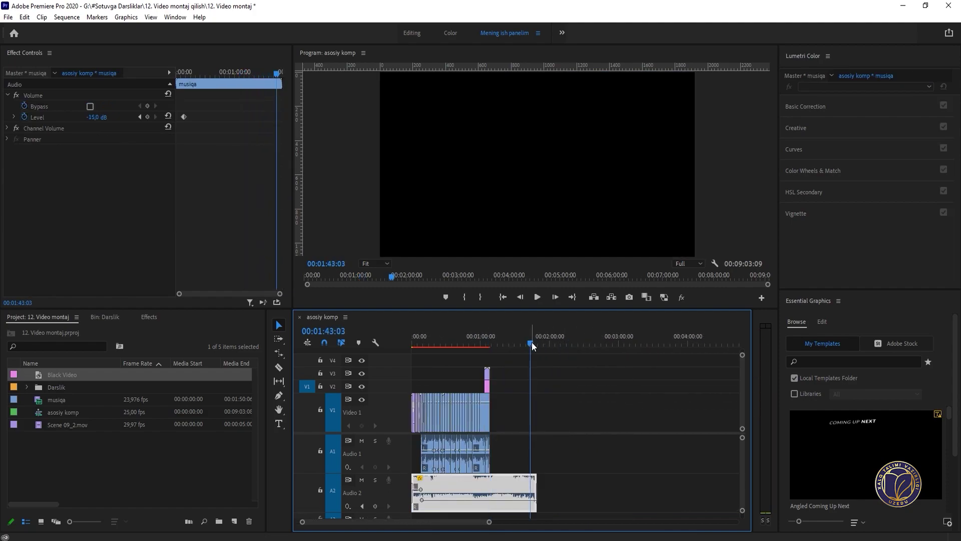
key(equal)
key(equal)
key(equal)
click(588, 344)
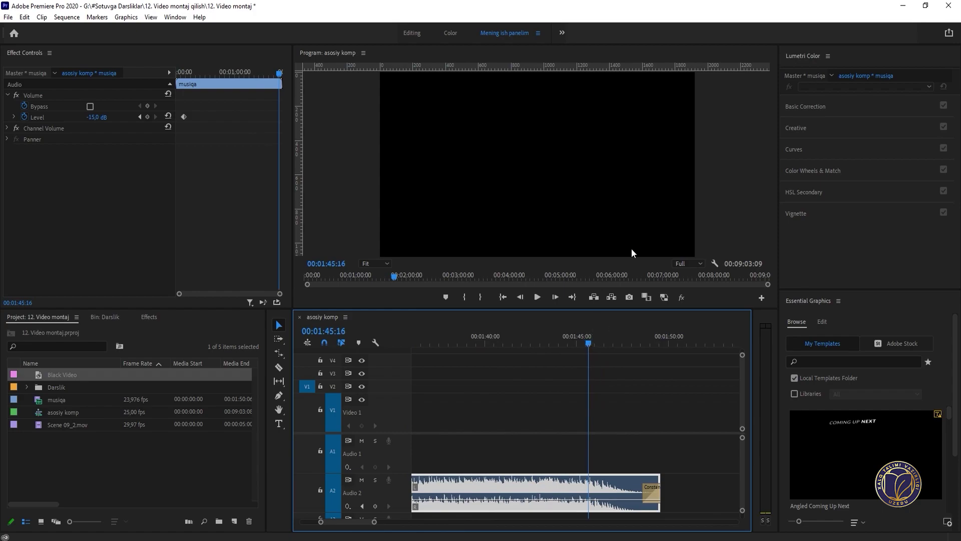
key(c)
click(588, 488)
key(v)
key(minus)
key(minus)
key(minus)
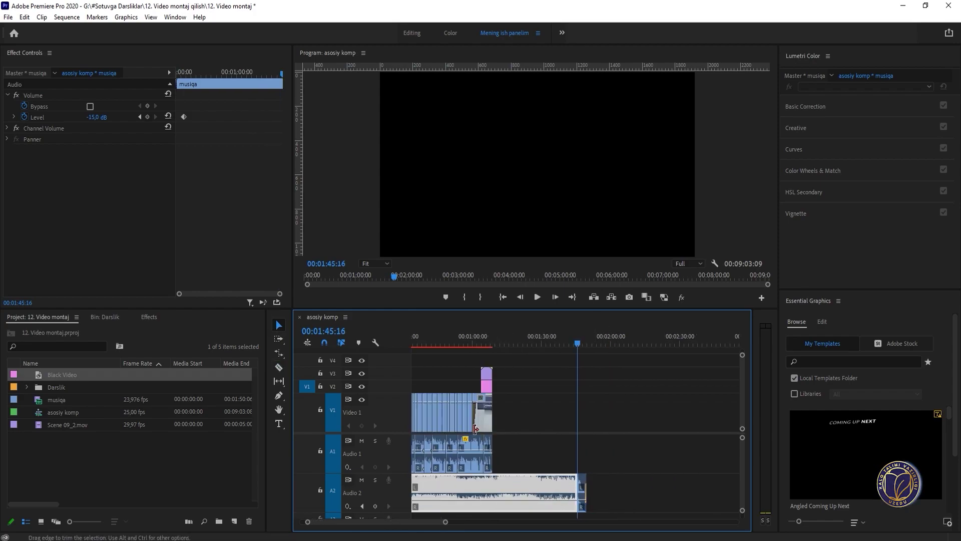
Step: Play the ending from 00:01:05:01, split musiqa where the video ends, and delete its section up to the separated fading ending
click(484, 343)
key(equal)
key(equal)
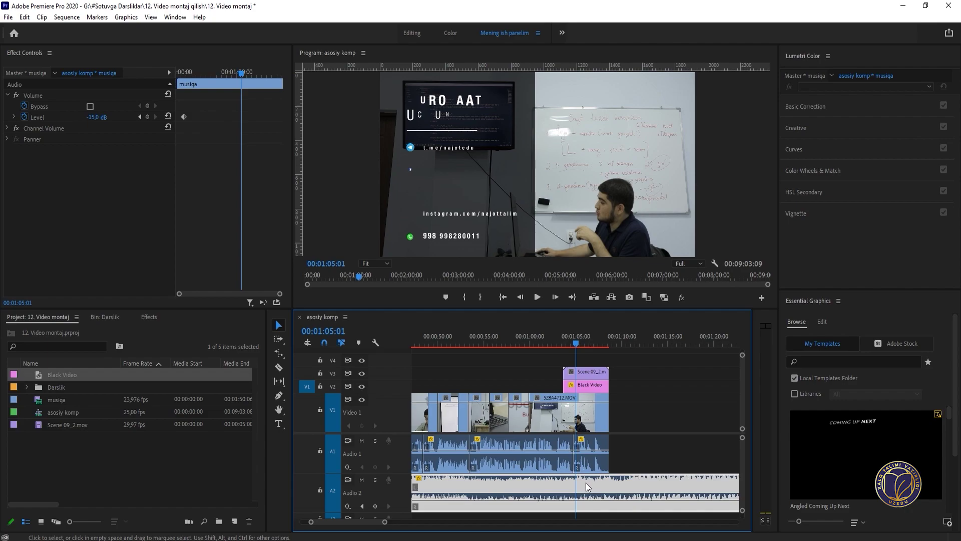
key(minus)
key(minus)
key(minus)
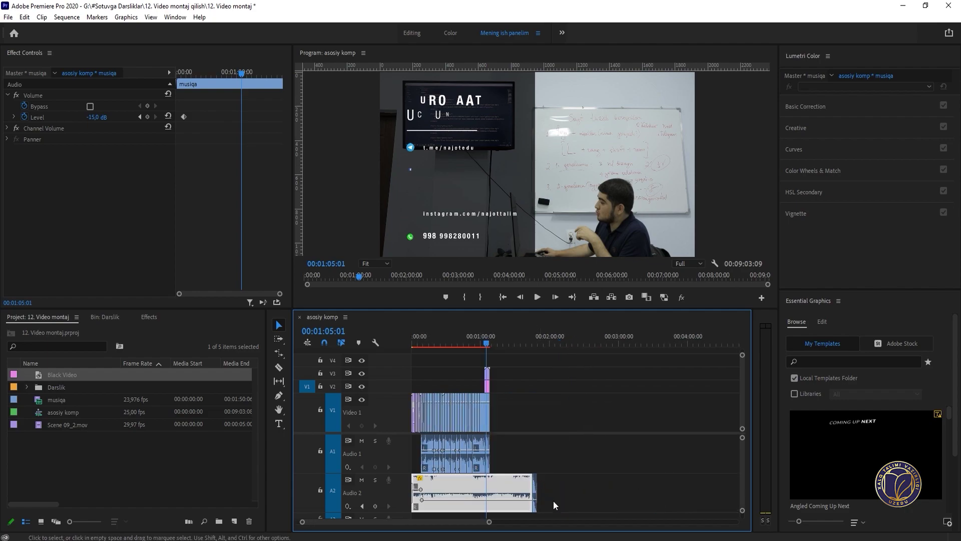
key(equal)
key(equal)
key(equal)
key(equal)
key(space)
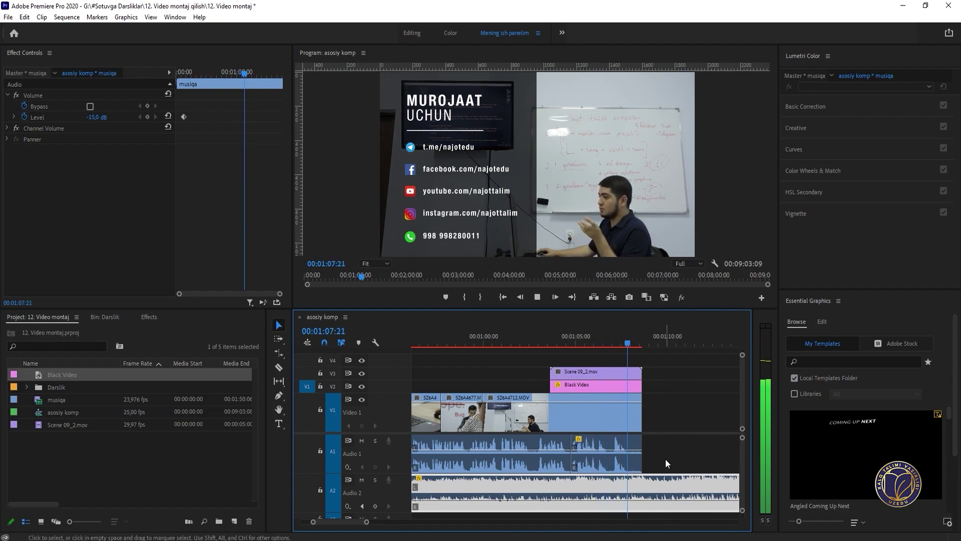
key(space)
key(c)
click(643, 486)
key(v)
click(663, 487)
key(Delete)
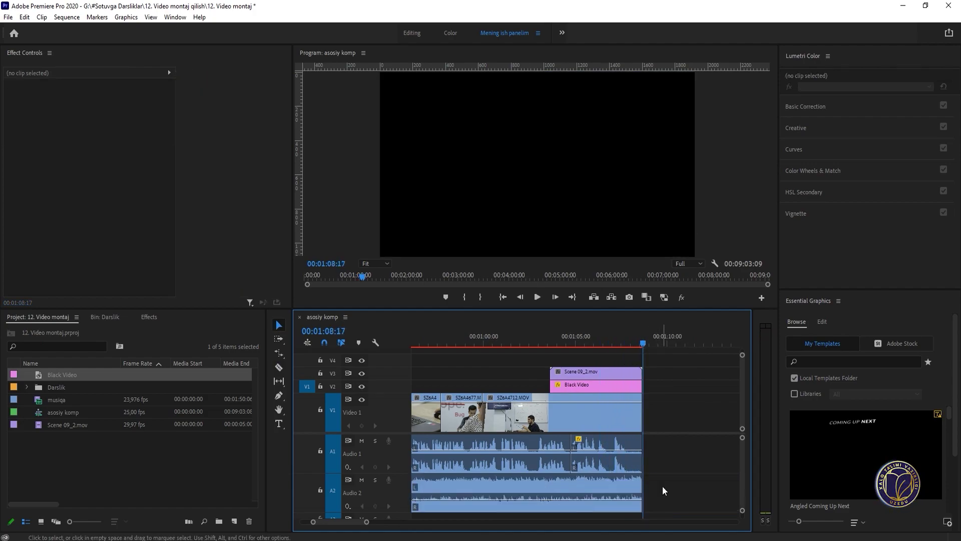
Step: Close the gap on A2 before the fading ending of musiqa and play across the join
click(662, 486)
key(Delete)
key(equal)
key(equal)
click(547, 342)
key(space)
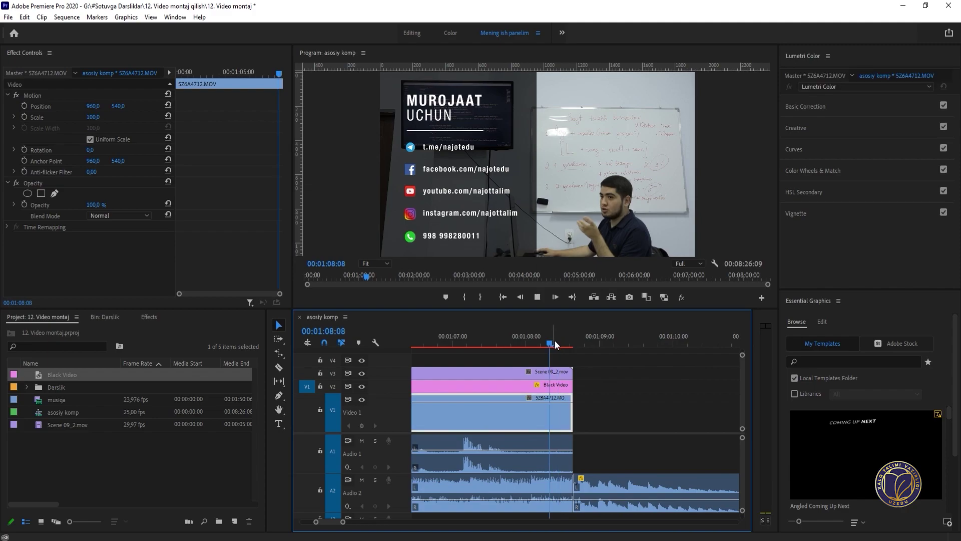
mouse_move(555, 340)
mouse_down()
mouse_move(566, 347)
mouse_move(546, 347)
mouse_up()
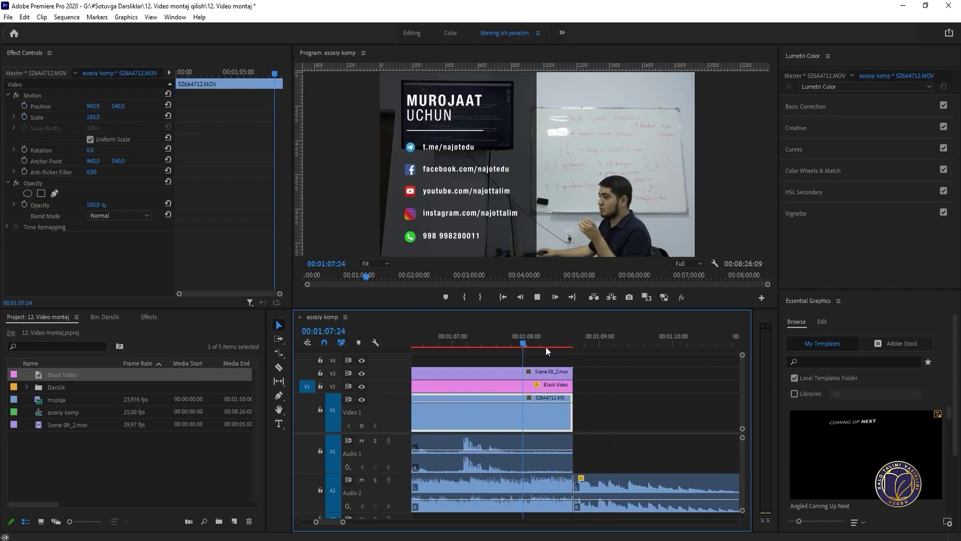
key(space)
Step: Move the fading ending of musiqa earlier on A2 to about 00:01:08:15 and play across the join
key(equal)
key(equal)
drag(640, 480, 584, 482)
click(537, 414)
key(space)
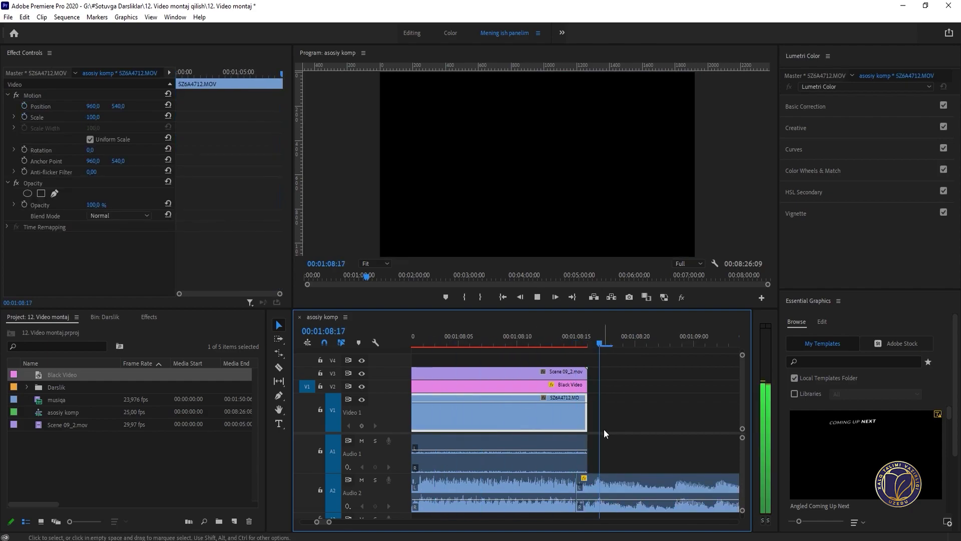
Step: Play repeatedly across the join between the two musiqa sections on A2 near 00:01:08:15 to check how it sounds
key(minus)
click(576, 344)
key(minus)
key(minus)
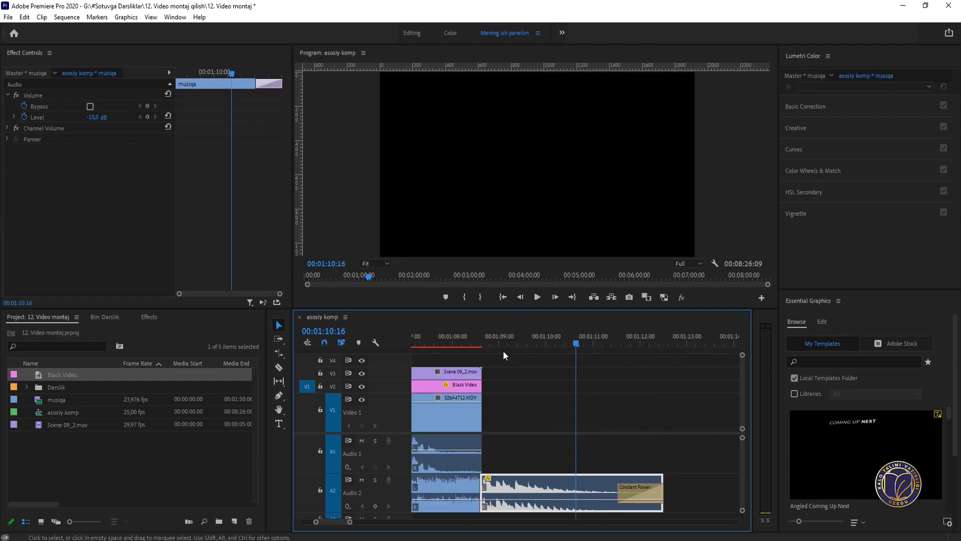
click(486, 344)
key(equal)
key(equal)
key(equal)
drag(538, 480, 549, 485)
click(488, 335)
key(space)
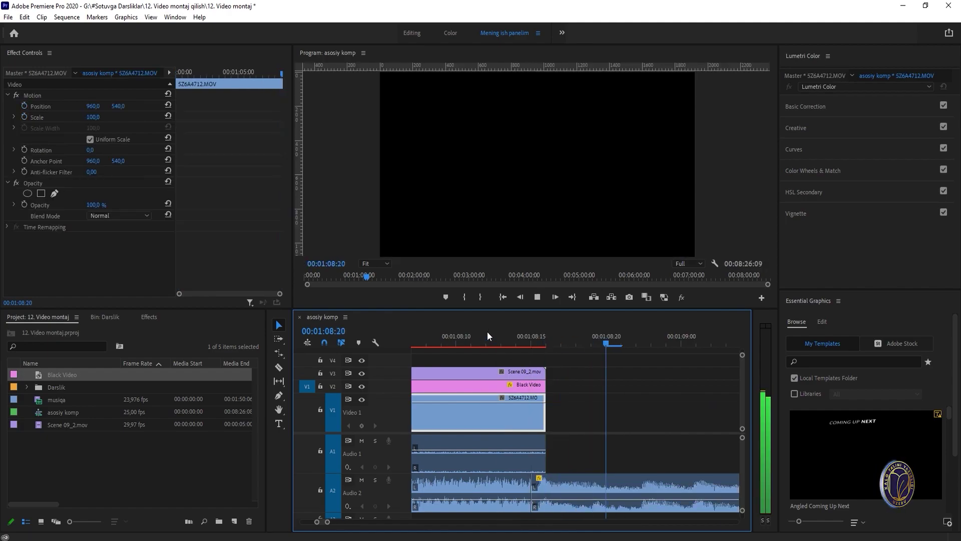
click(483, 333)
key(minus)
key(minus)
click(468, 337)
key(space)
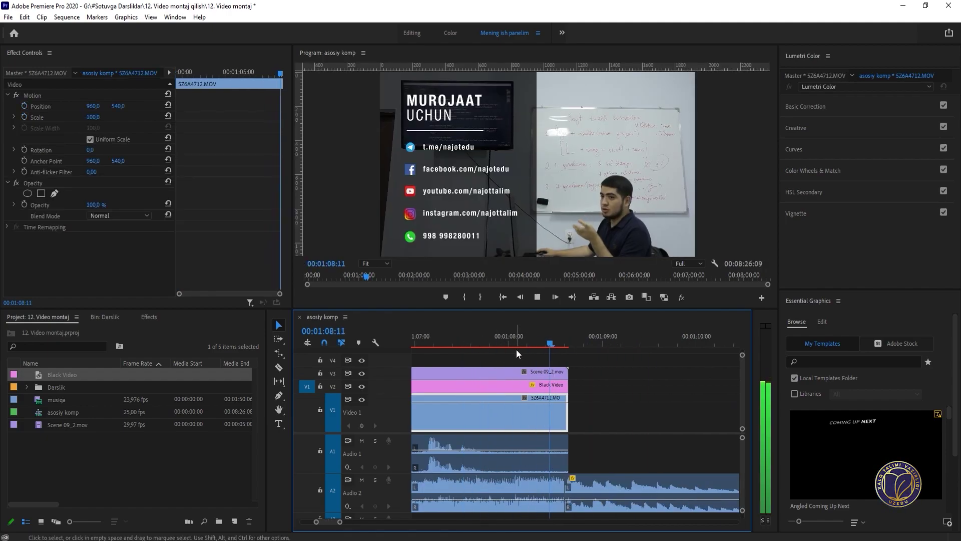
Step: Add a Constant Power crossfade at the musiqa join on A2, shorten it to 00:00:00:15 and play across it
key(minus)
click(549, 341)
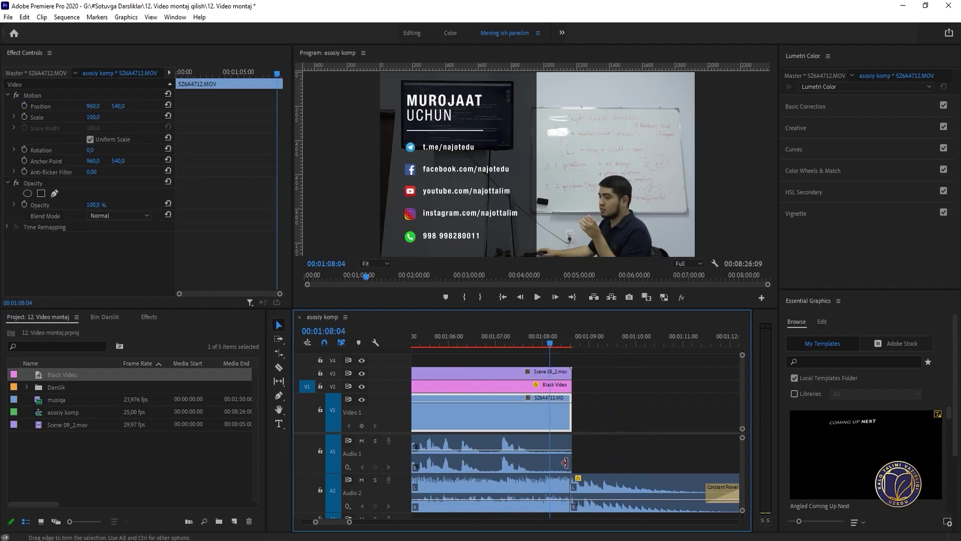
click(569, 483)
key(ctrl+shift+d)
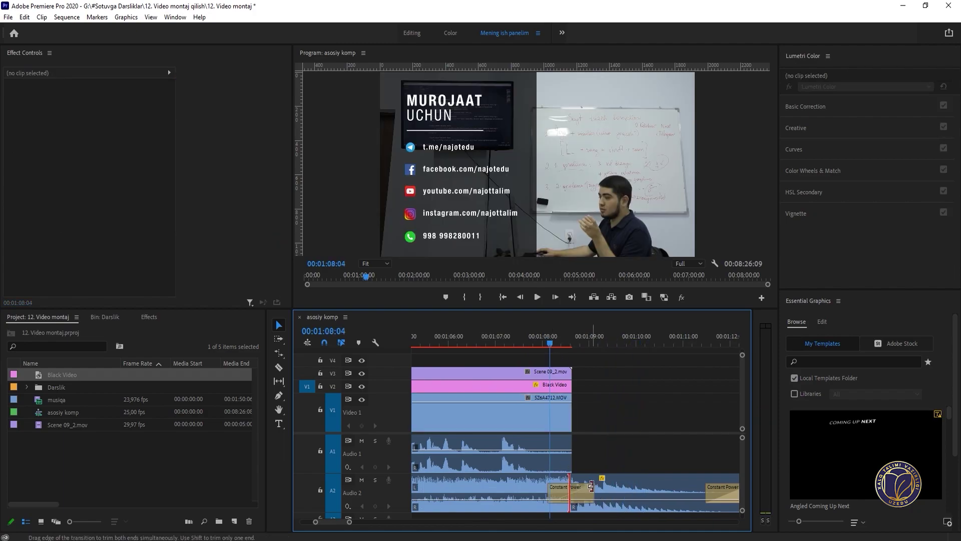
drag(591, 486, 582, 487)
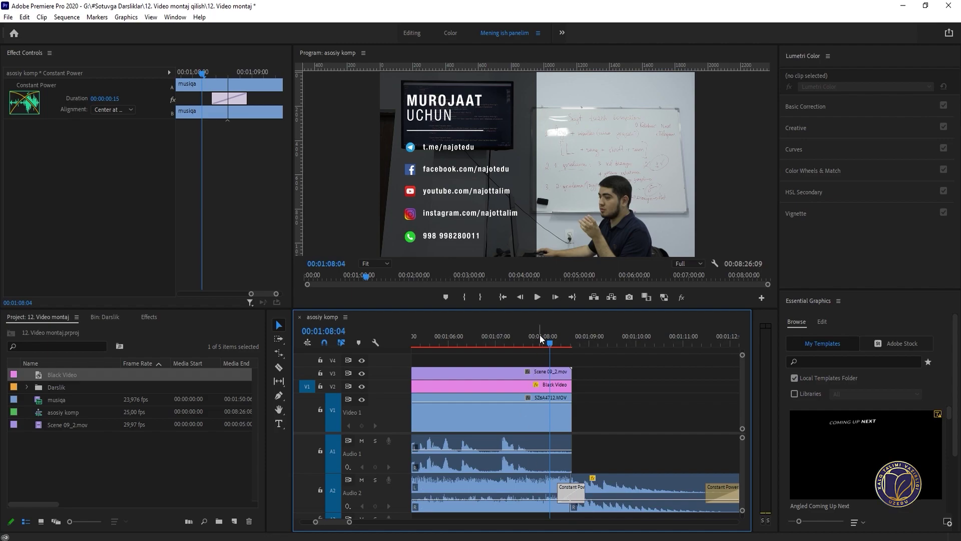
click(523, 337)
key(space)
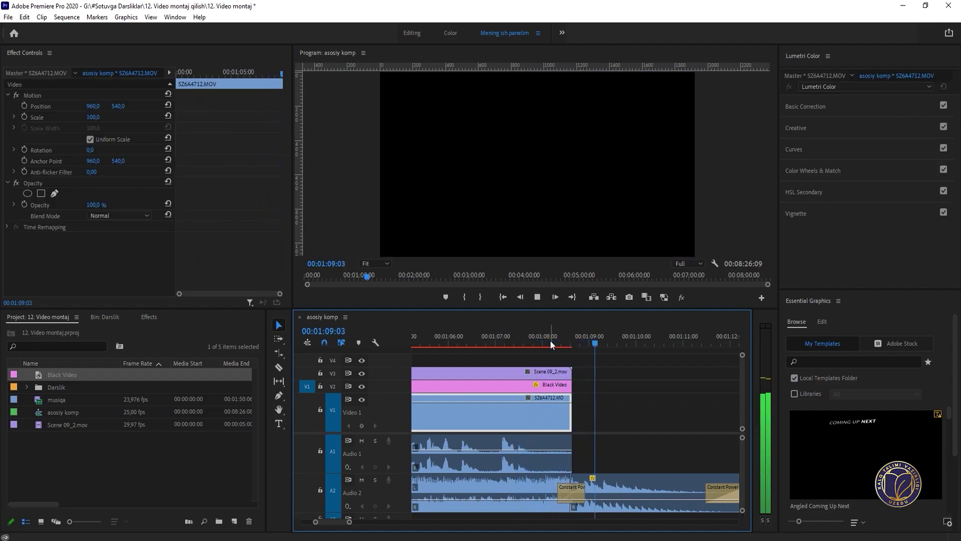
Step: Extend SZ6A4712.MOV on V1 and Black Video on V2 to 00:01:10:14 over the fading music
key(minus)
key(space)
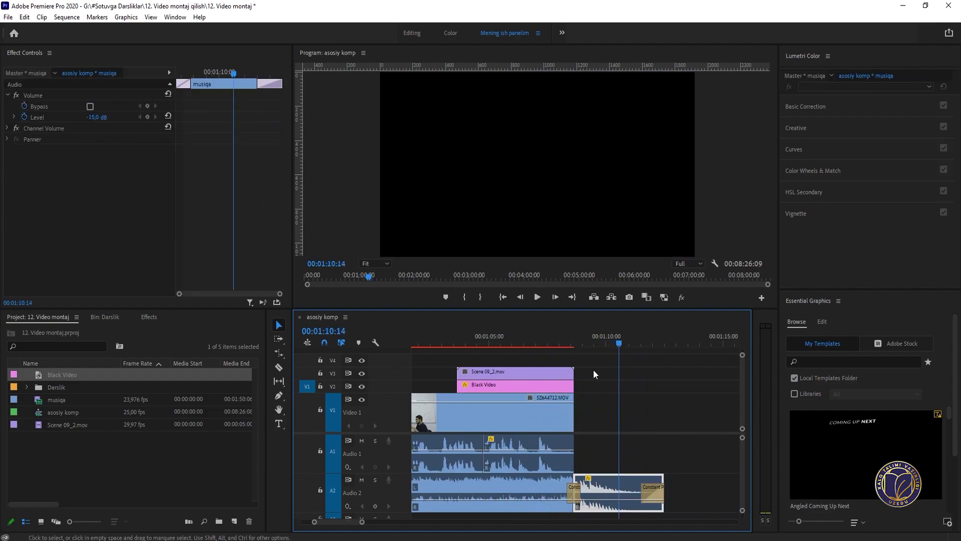
drag(593, 370, 618, 423)
drag(569, 385, 618, 385)
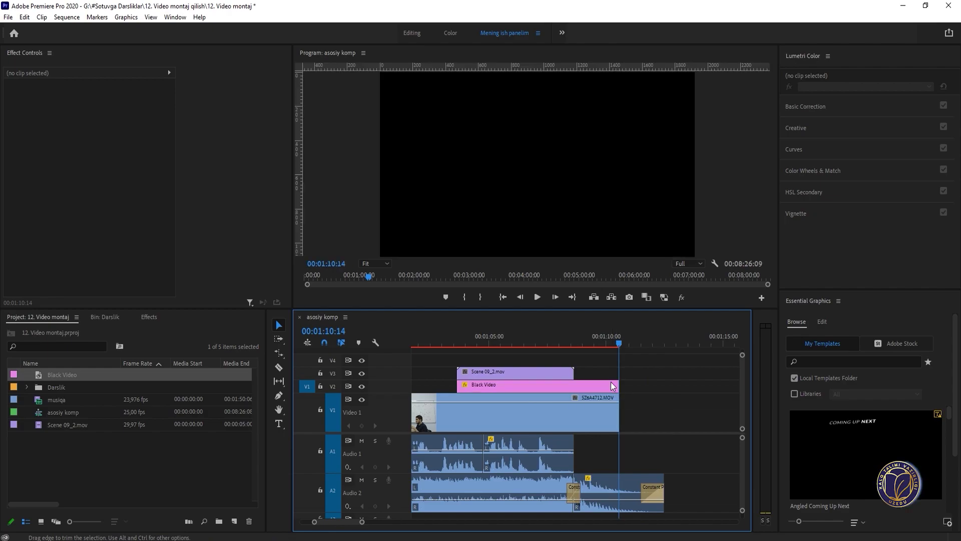
Step: Split Scene 09_2.mov on V3 at 00:01:08:08 and rate-stretch its last piece to the end of Black Video
drag(570, 341, 529, 344)
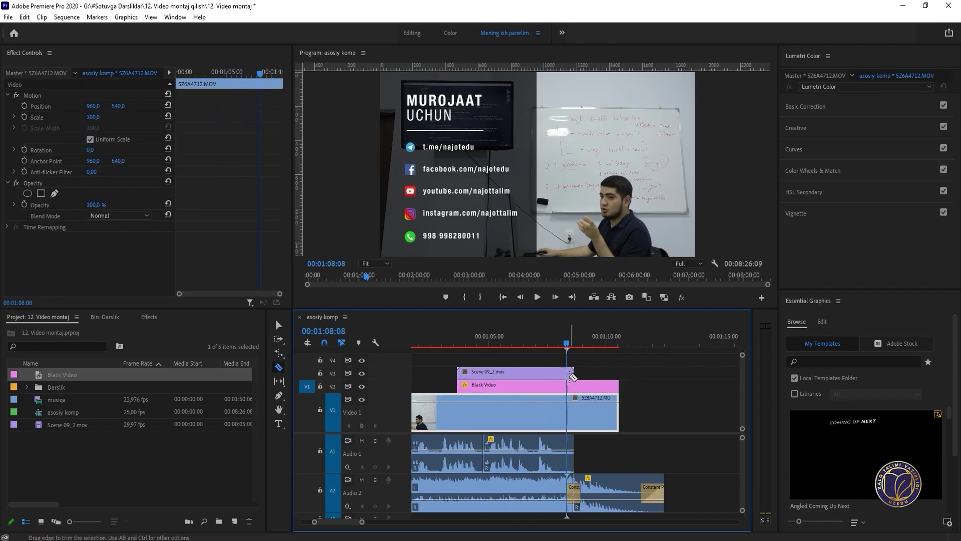
click(560, 372)
key(=)
key(r)
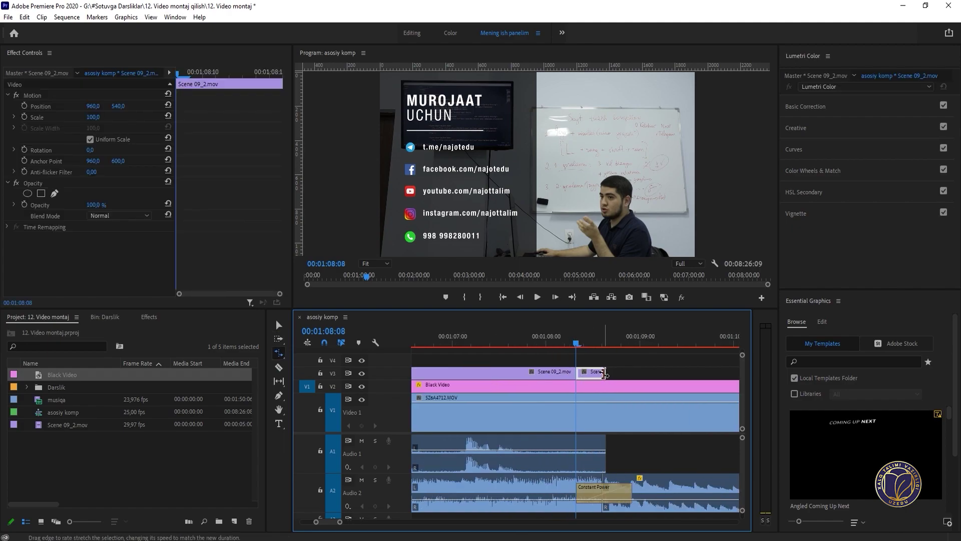
drag(590, 373, 681, 375)
key(v)
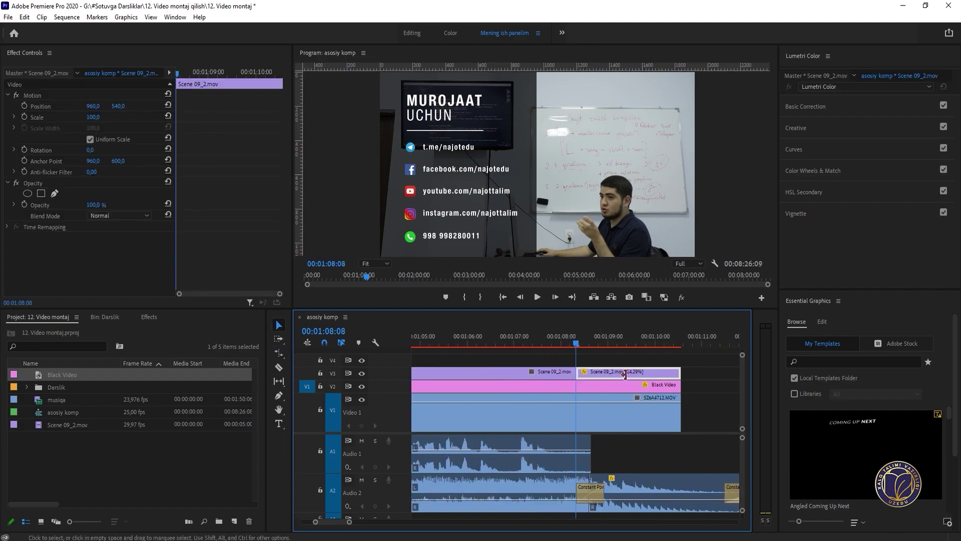
Step: Play the ending from the start of the contact title to check the stretched Scene 09_2.mov
key(-)
key(-)
click(522, 344)
key(space)
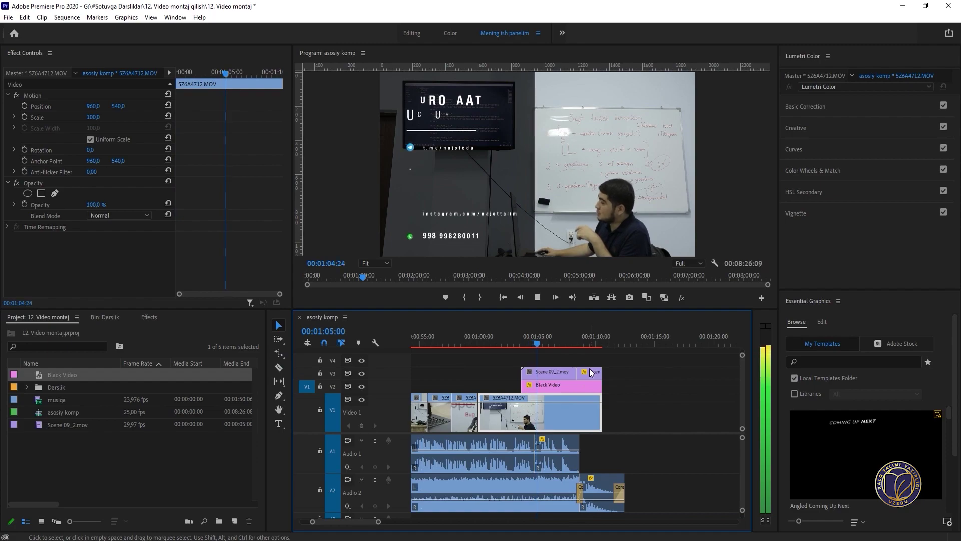
key(=)
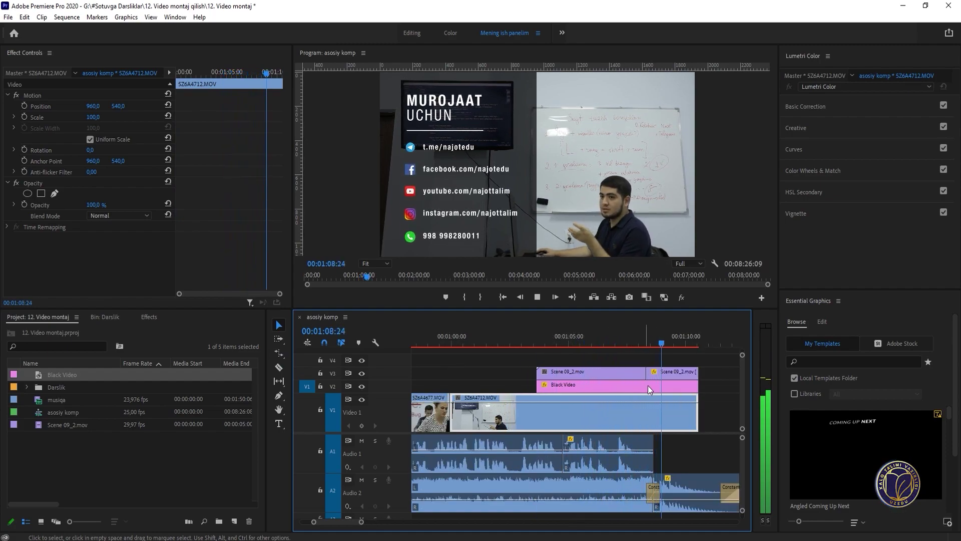
key(space)
click(613, 345)
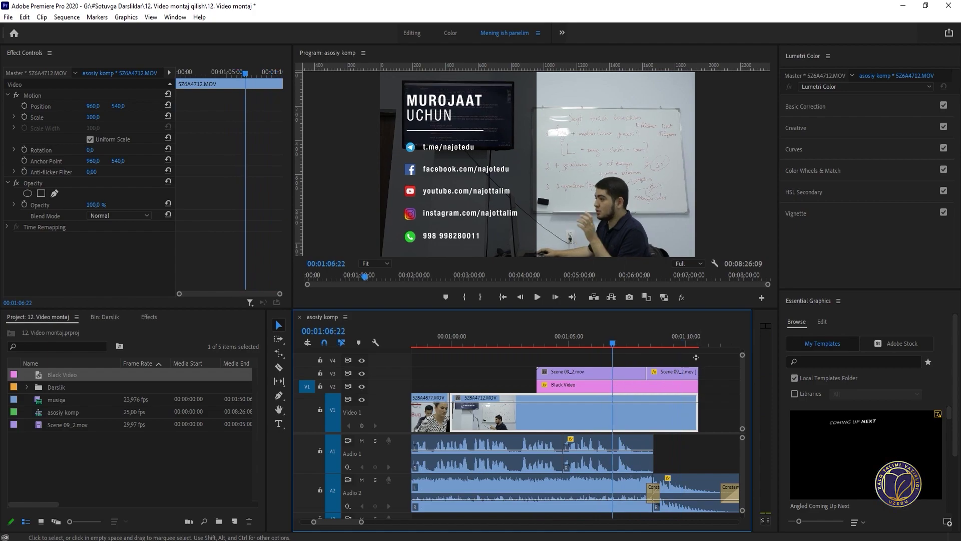
Step: Nest SZ6A4712.MOV, Black Video and both Scene 09_2.mov pieces at the end under the name Nested Sequence 01
drag(700, 356, 565, 422)
right_click(565, 422)
click(610, 300)
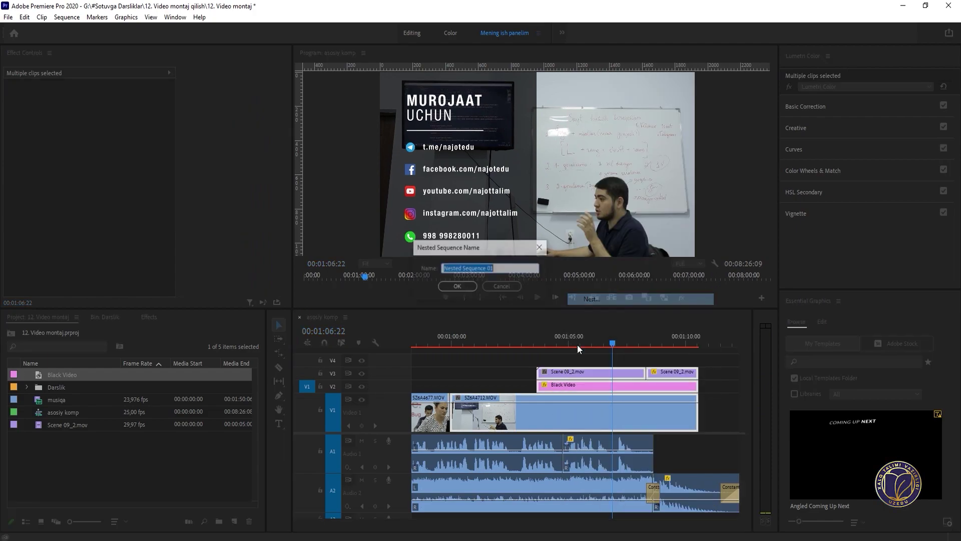
click(457, 288)
Step: Add a Cross Dissolve at the end of Nested Sequence 01 and lengthen it to 00:00:01:24
click(683, 419)
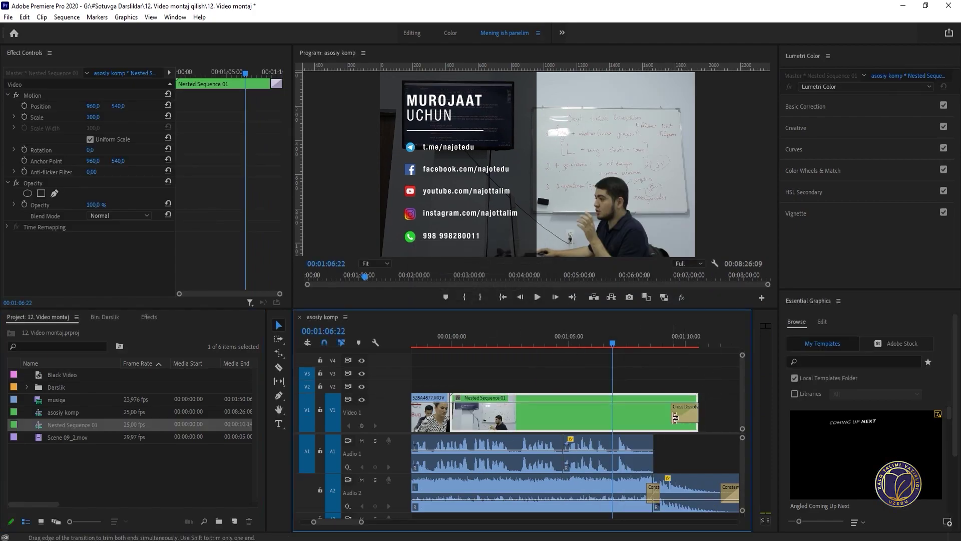
key(ctrl+d)
drag(676, 419, 654, 419)
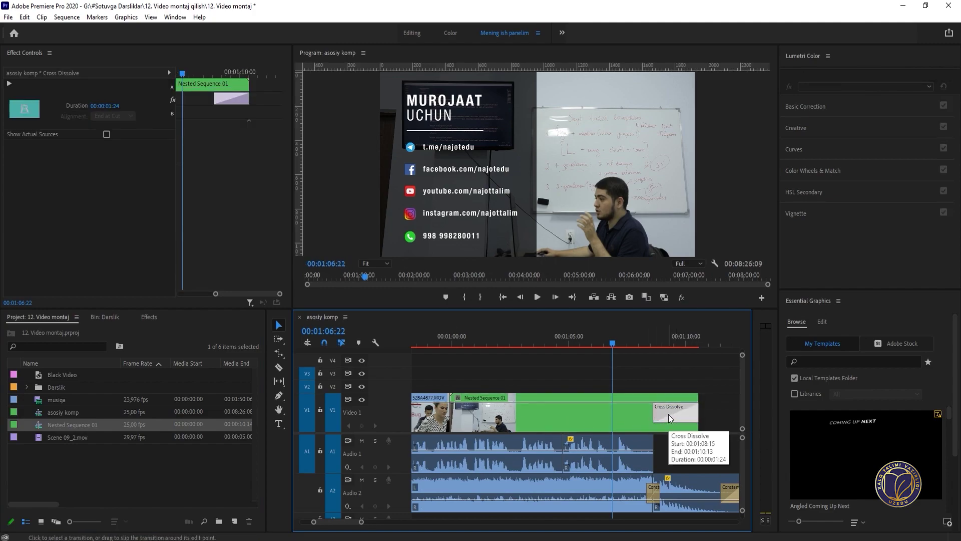
Step: Play the ending through the fade-out of Nested Sequence 01 and the fading music
key(space)
key(space)
click(658, 426)
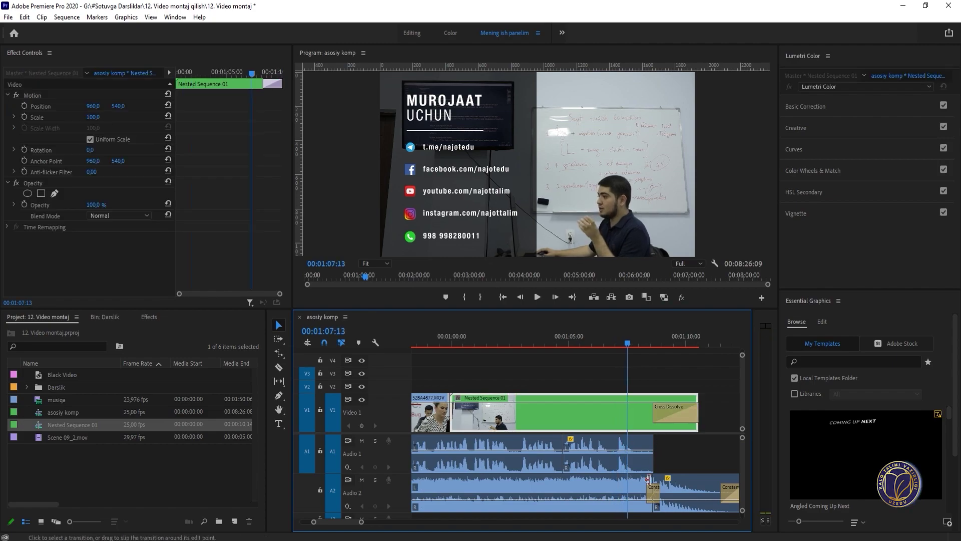
key(space)
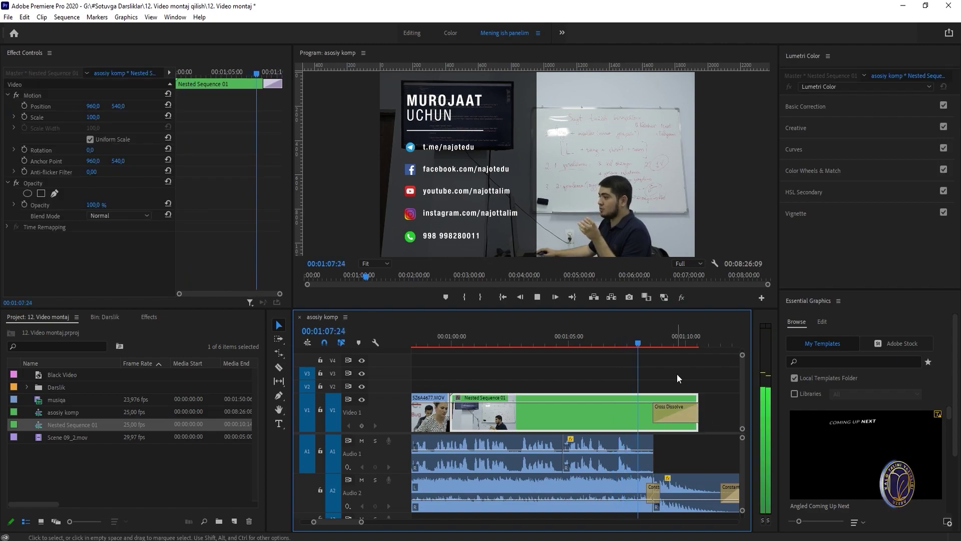
scroll(677, 375, down, 2)
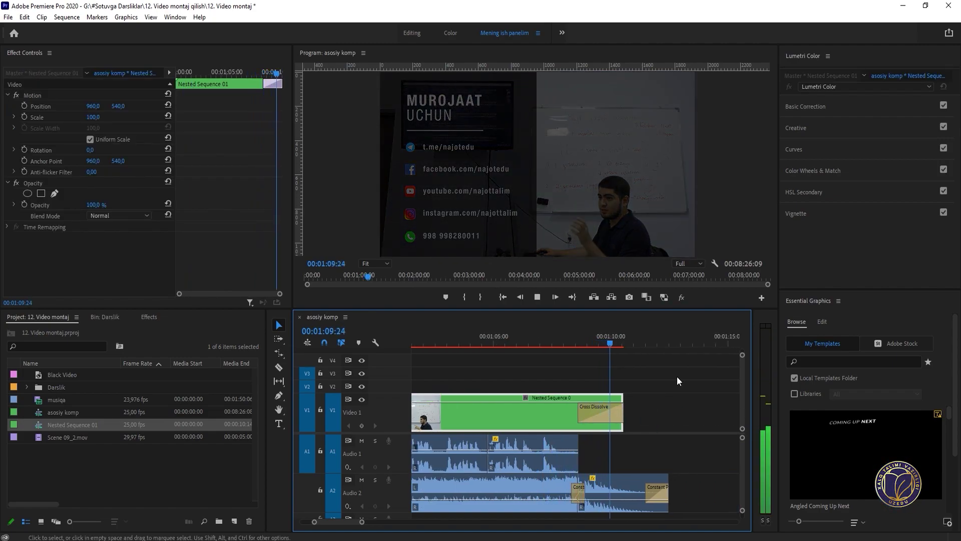
key(minus)
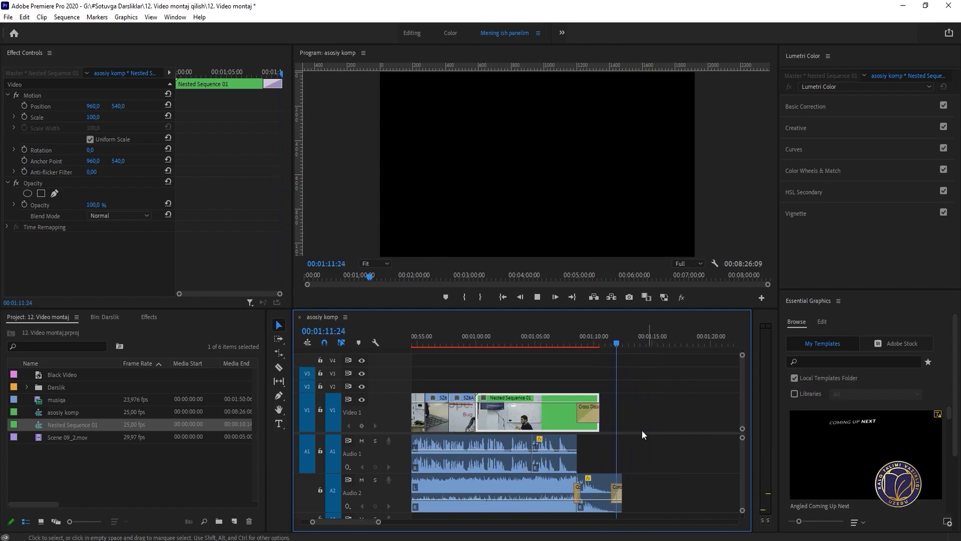
Step: Return to the start of the asosiy komp sequence and play the whole video through
key(minus)
key(minus)
key(minus)
drag(506, 346, 362, 350)
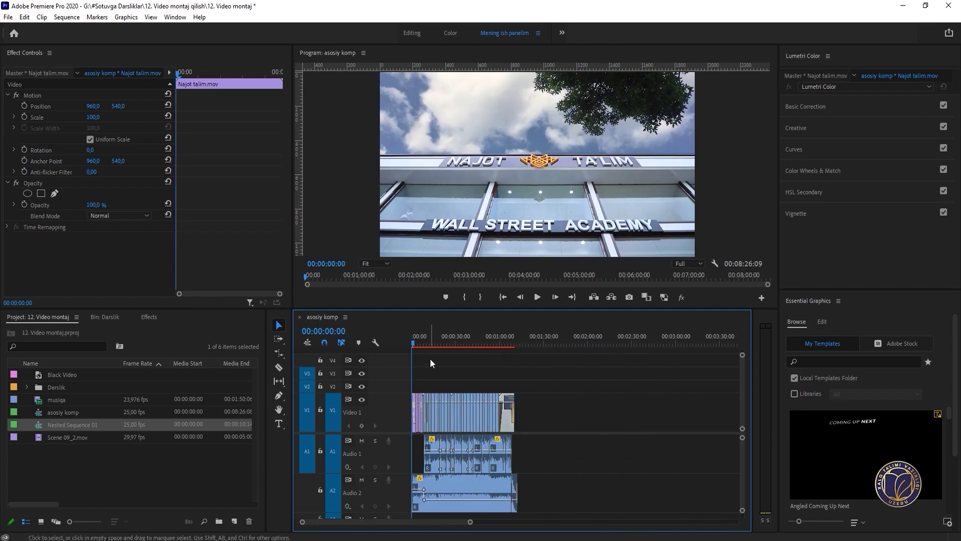
key(space)
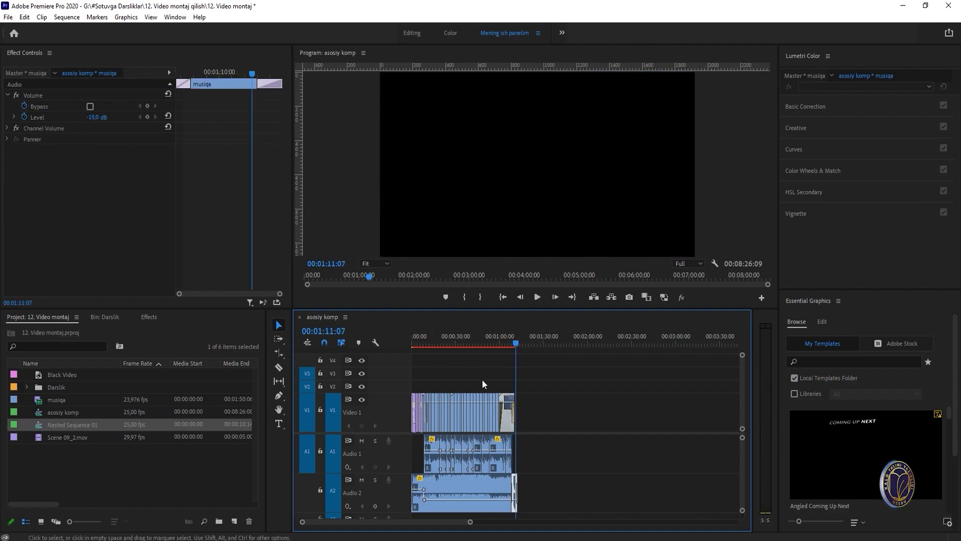
Step: Show Lumetri Color's Basic Correction controls for the clip at 00:00:12:20 and make room for the full set
click(474, 337)
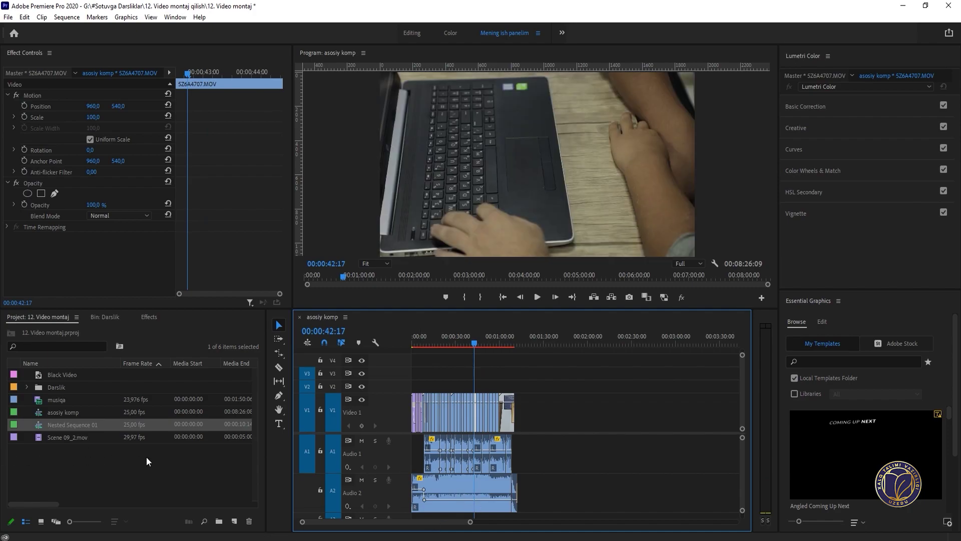
key(=)
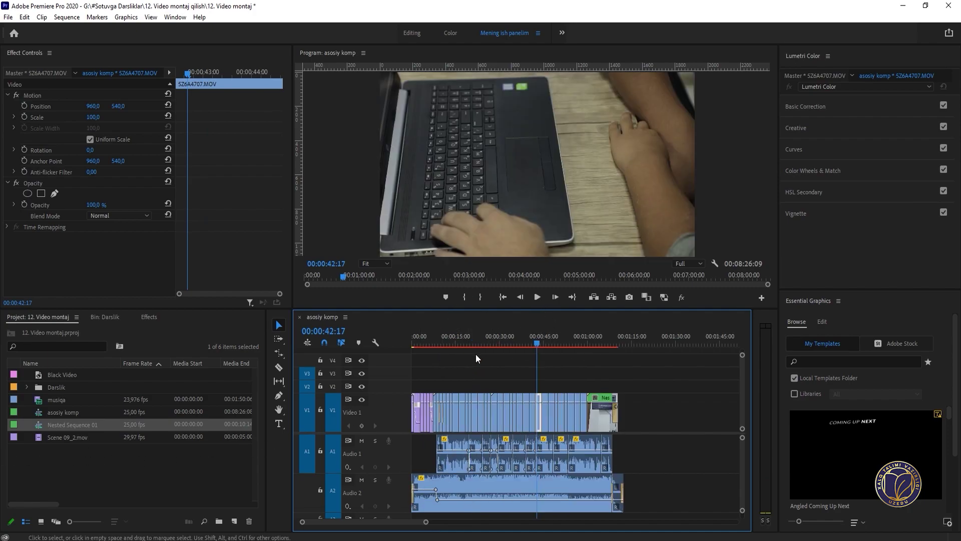
drag(420, 335, 449, 341)
key(=)
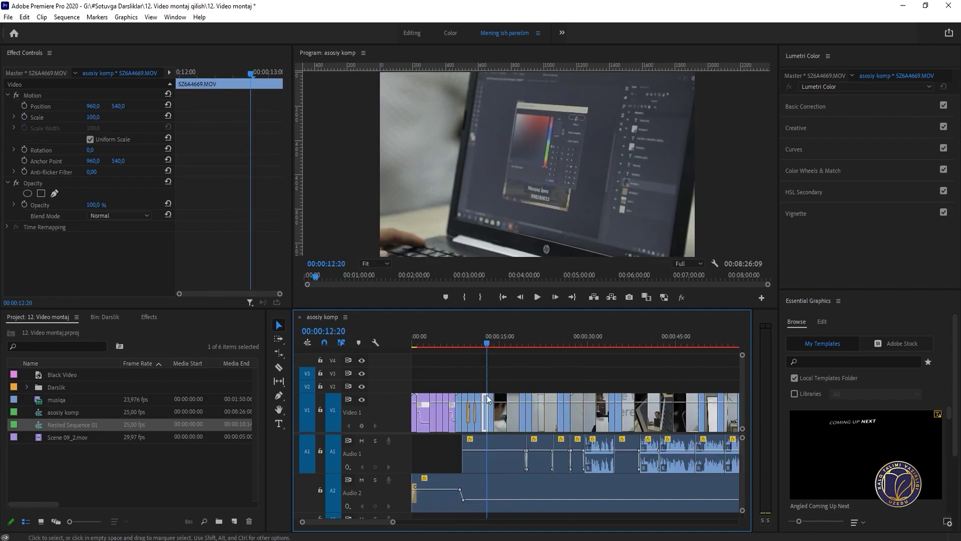
key(=)
key(-)
key(-)
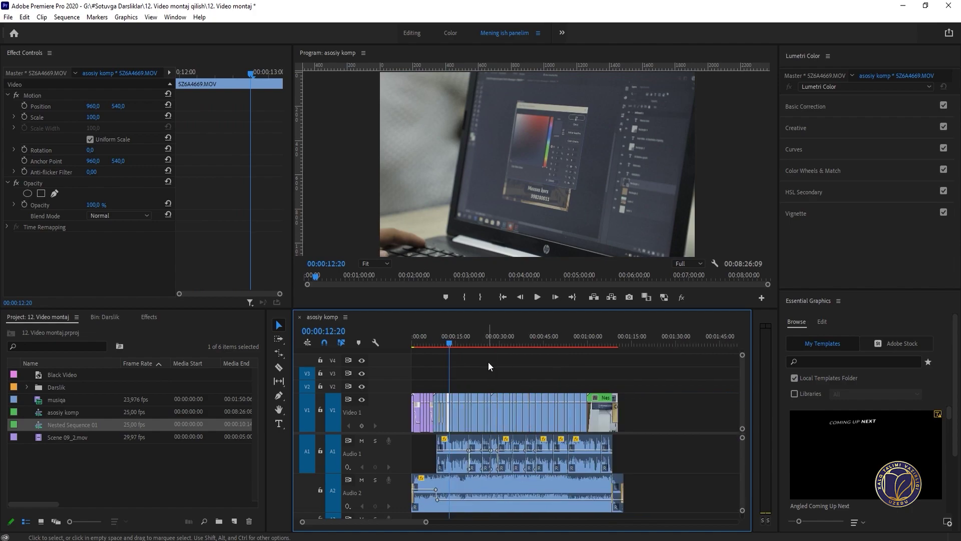
click(857, 112)
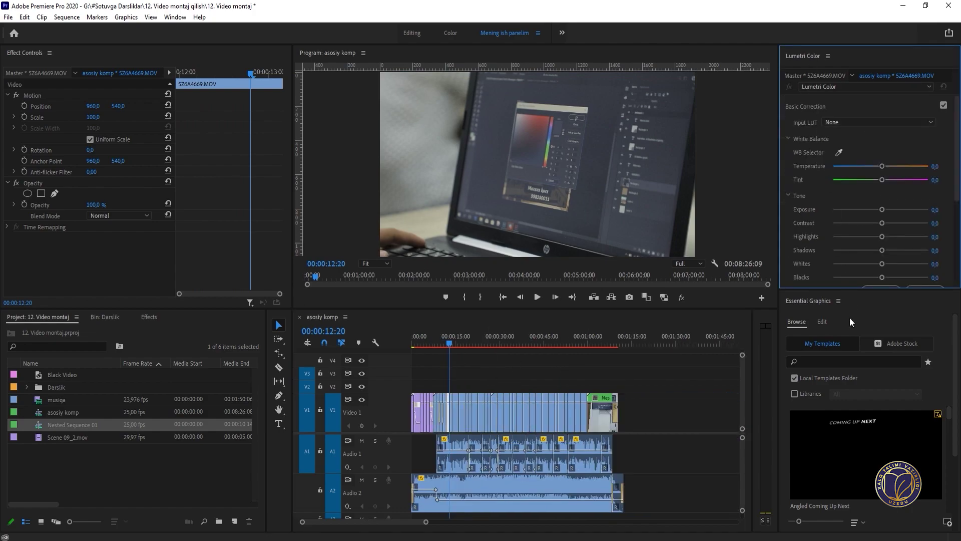
drag(839, 289, 856, 443)
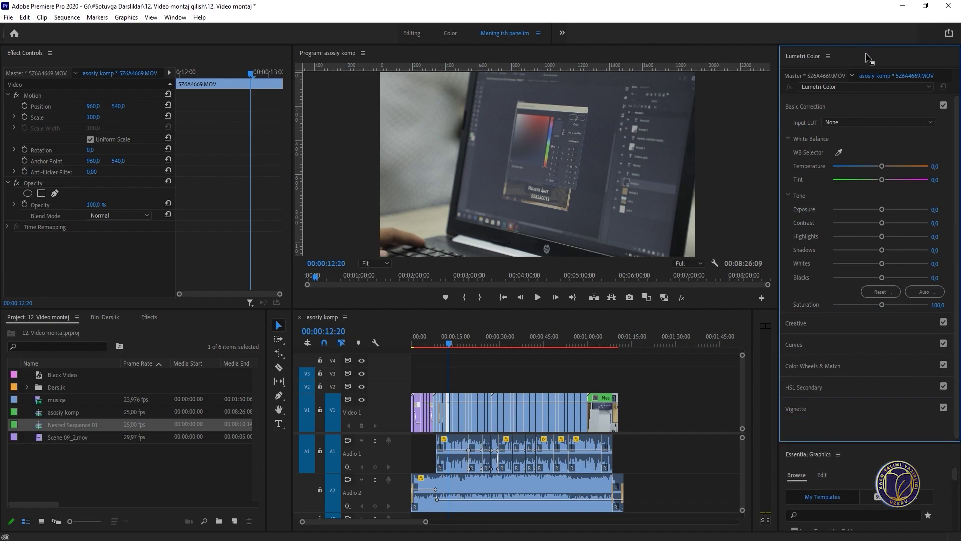
Step: Scrub through the V1 clips between 00:00:08:18 and 00:00:21:09 to examine the footage's colours
click(473, 364)
key(=)
key(=)
click(518, 342)
key(=)
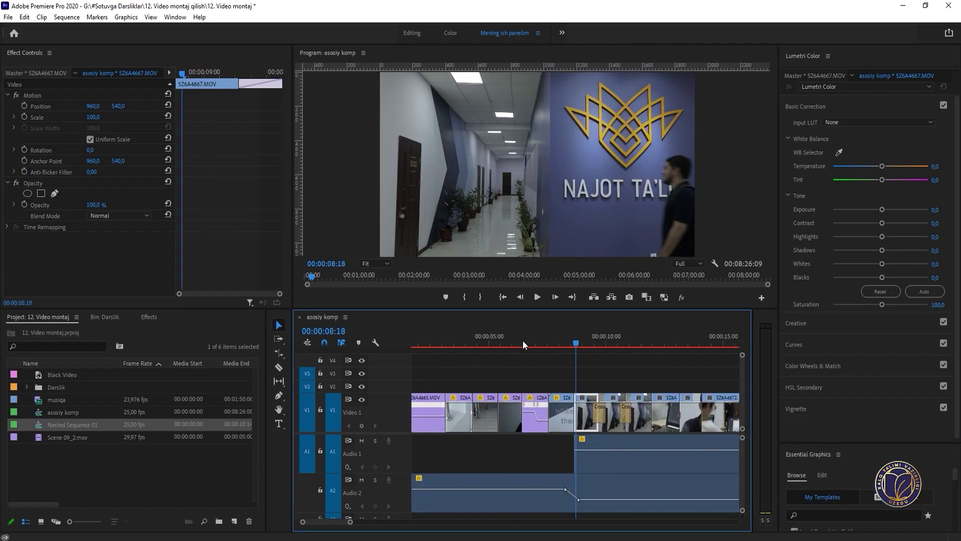
key(=)
drag(568, 342, 692, 353)
key(-)
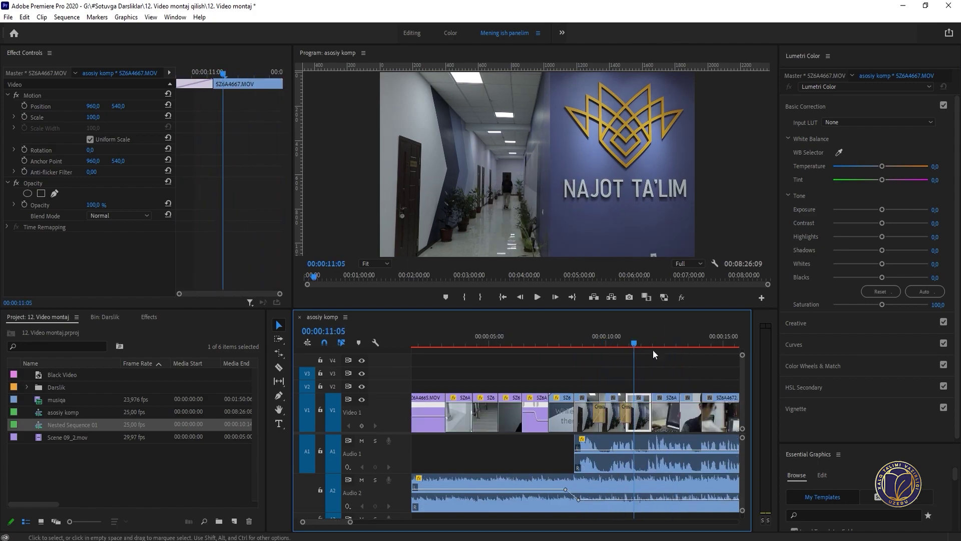
key(minus)
drag(560, 341, 660, 347)
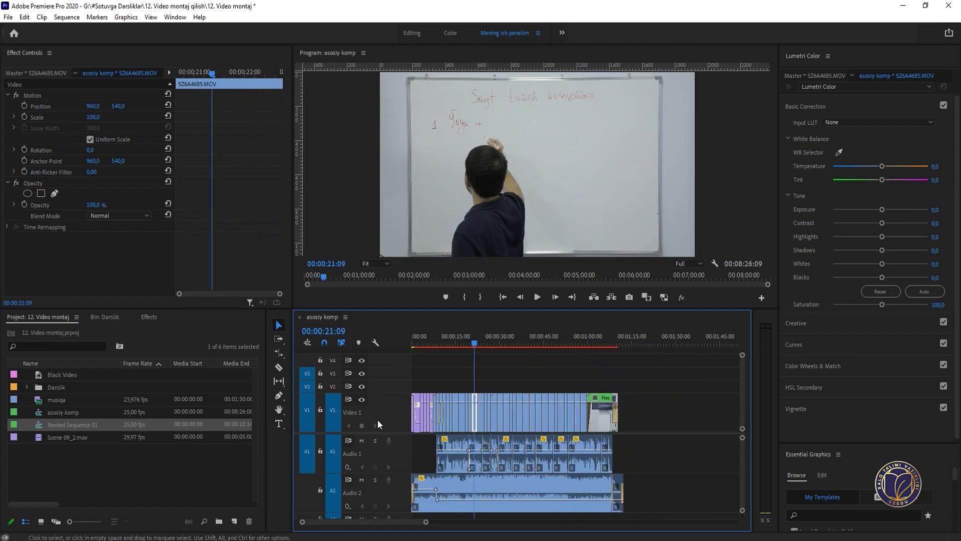
Step: Create a 1920 by 1080, 25 fps adjustment layer and place it on V2 across the whole length of the V1 footage
click(221, 470)
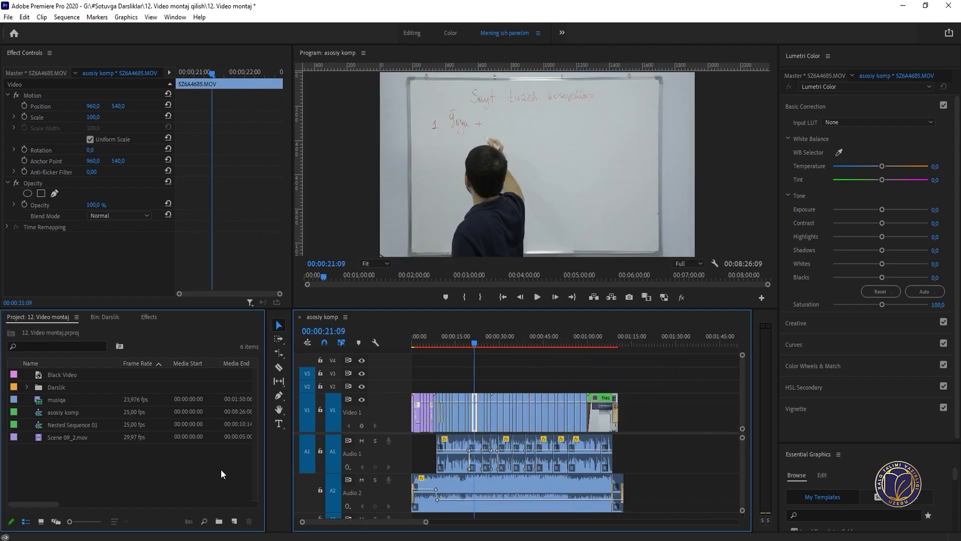
click(237, 515)
click(275, 431)
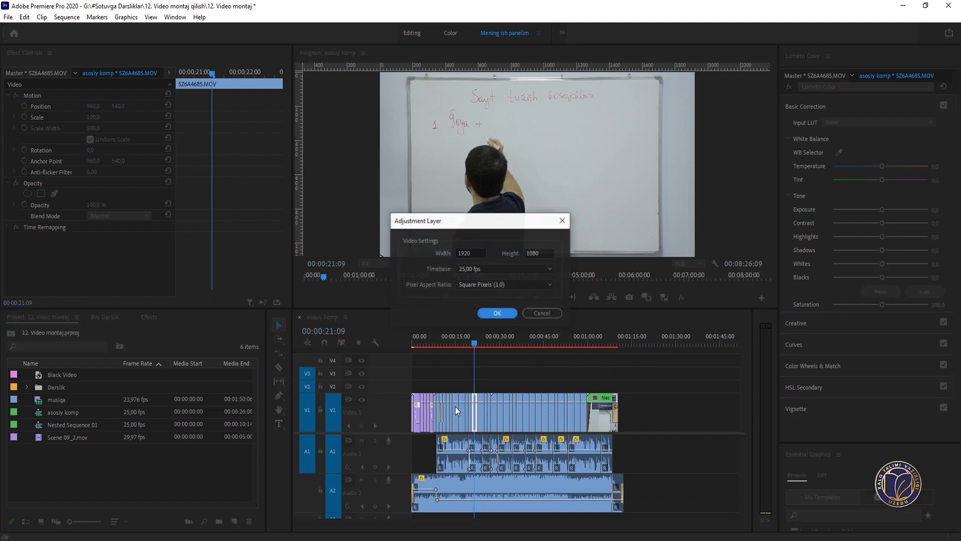
click(503, 314)
drag(65, 372, 618, 387)
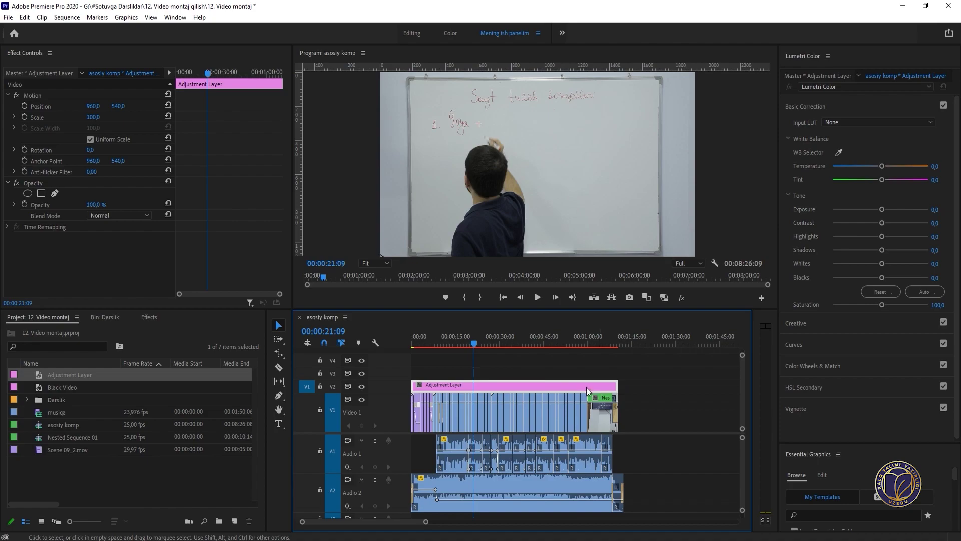
Step: With the frame at 00:00:20:09 in view, search for my color and load my color.cube as the adjustment layer's Input LUT
key(=)
key(=)
key(=)
click(552, 343)
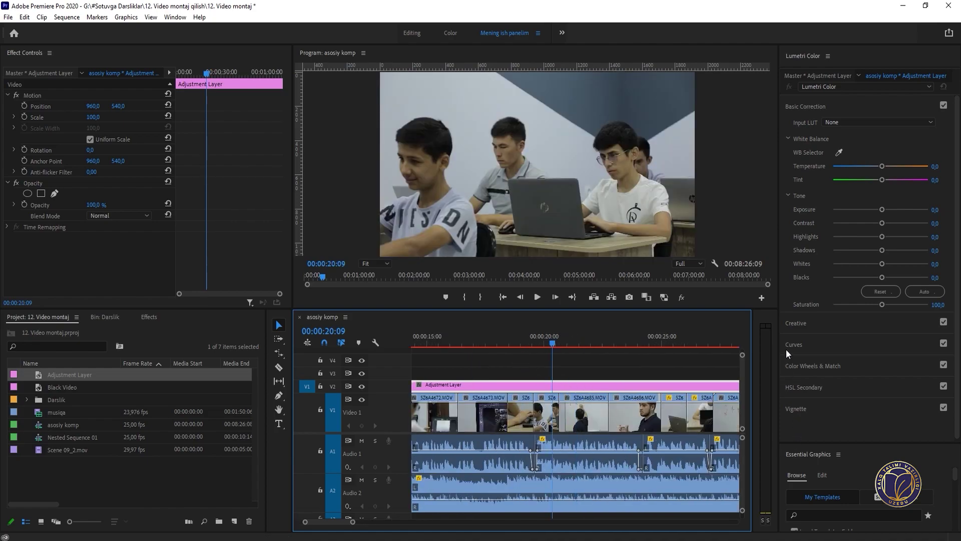
key(minus)
key(minus)
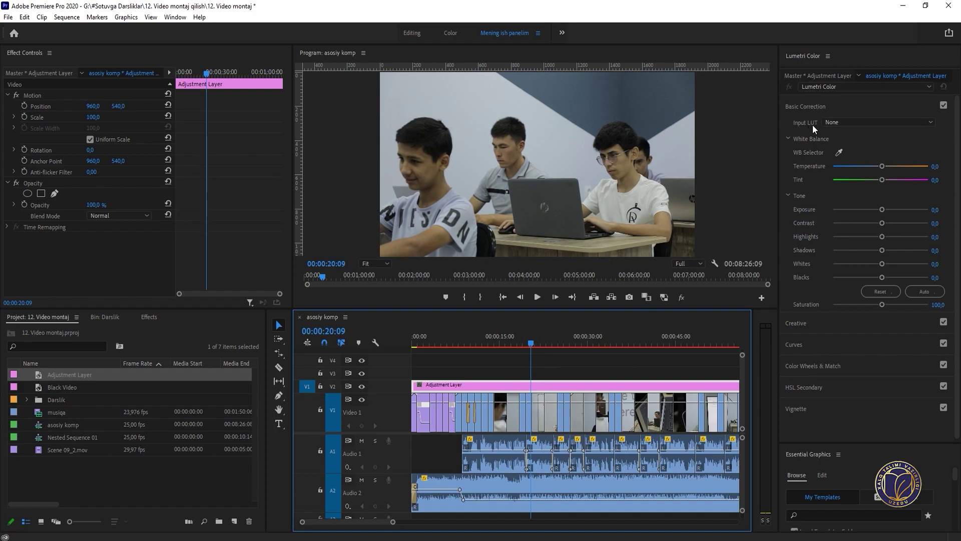
click(839, 122)
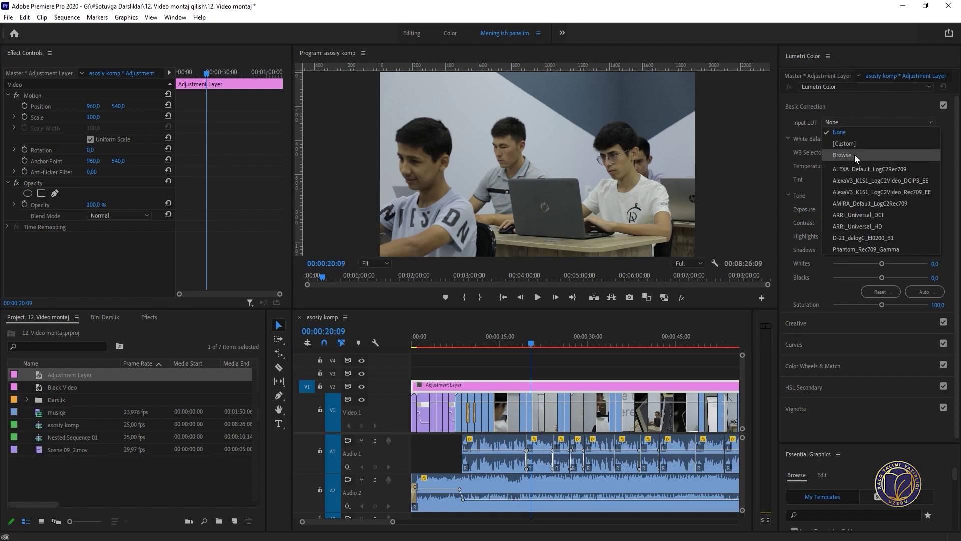
click(855, 155)
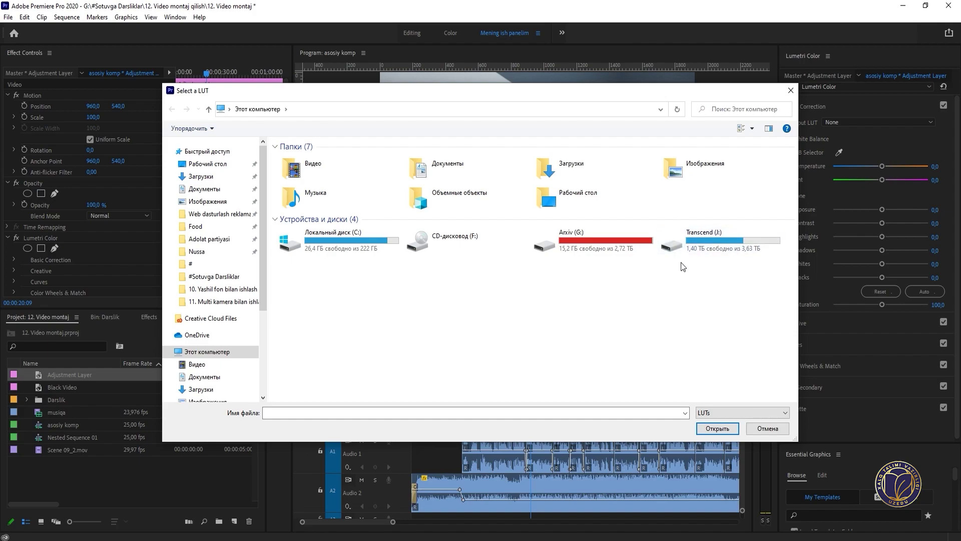
click(714, 107)
click(721, 153)
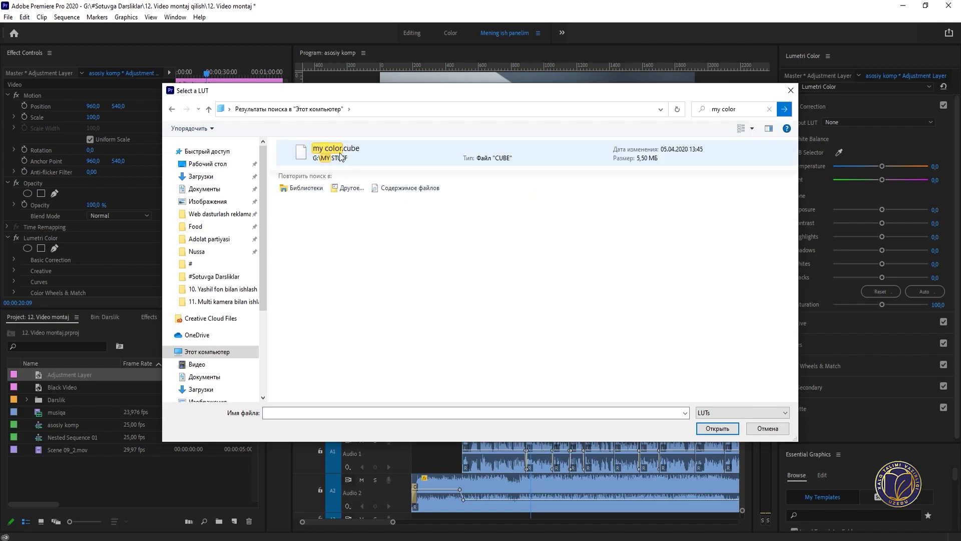
double_click(339, 156)
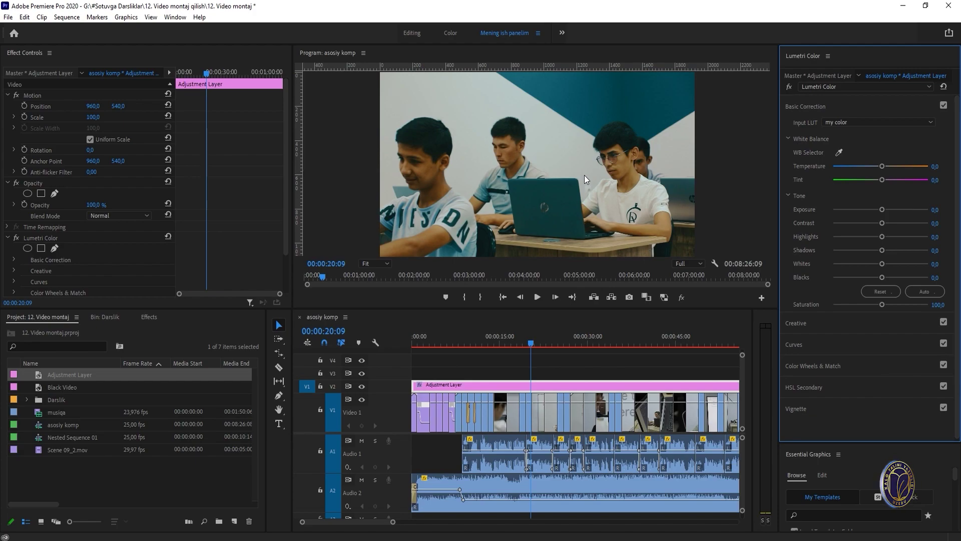
Step: Lower the adjustment layer's opacity to 29.3% and set its contrast to 50.8, checking the picture in an enlarged program view
double_click(400, 386)
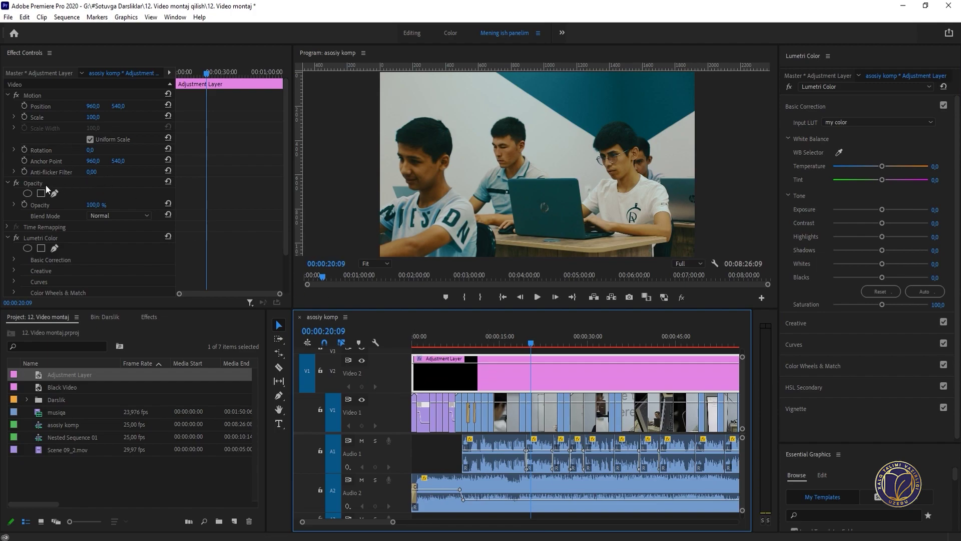
mouse_move(91, 205)
mouse_down()
mouse_move(101, 206)
mouse_move(74, 204)
mouse_up()
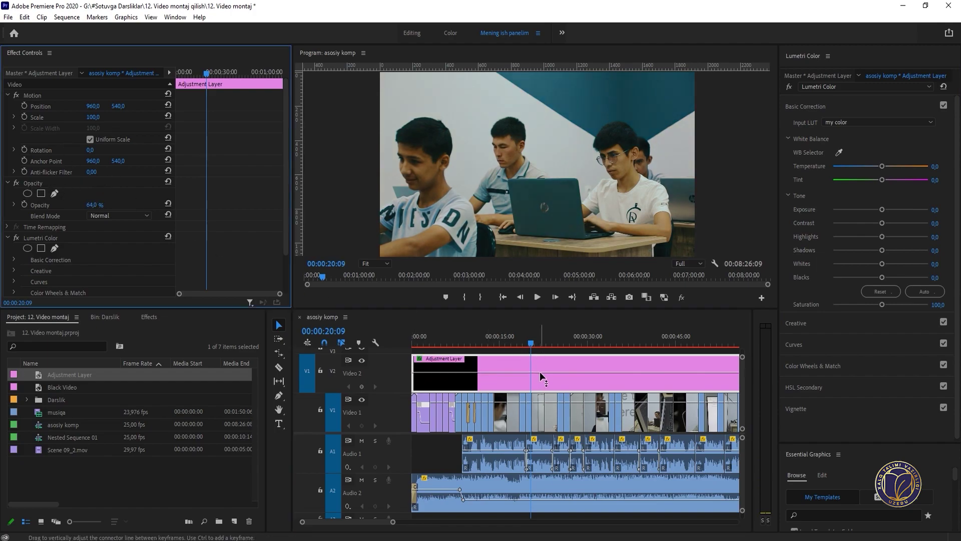
drag(540, 372, 540, 378)
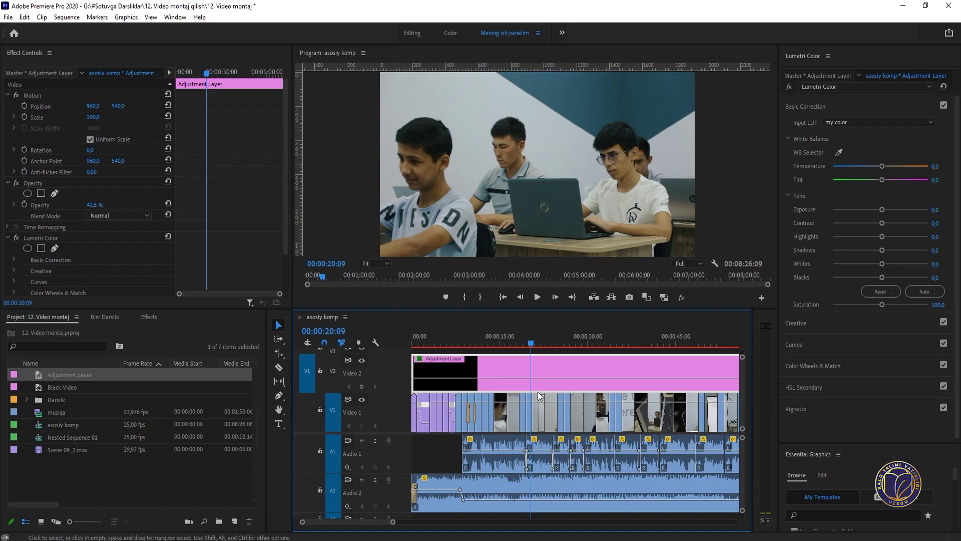
drag(545, 379, 545, 381)
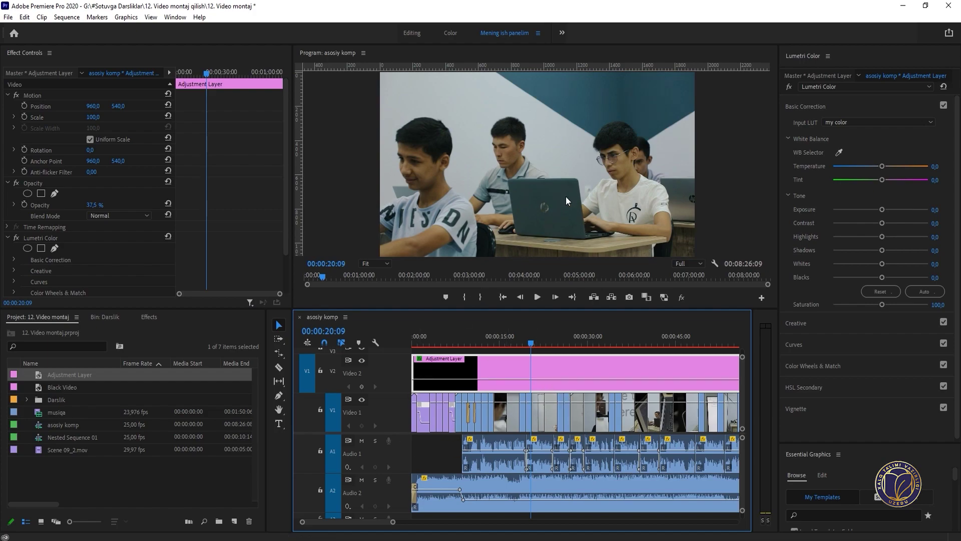
click(897, 223)
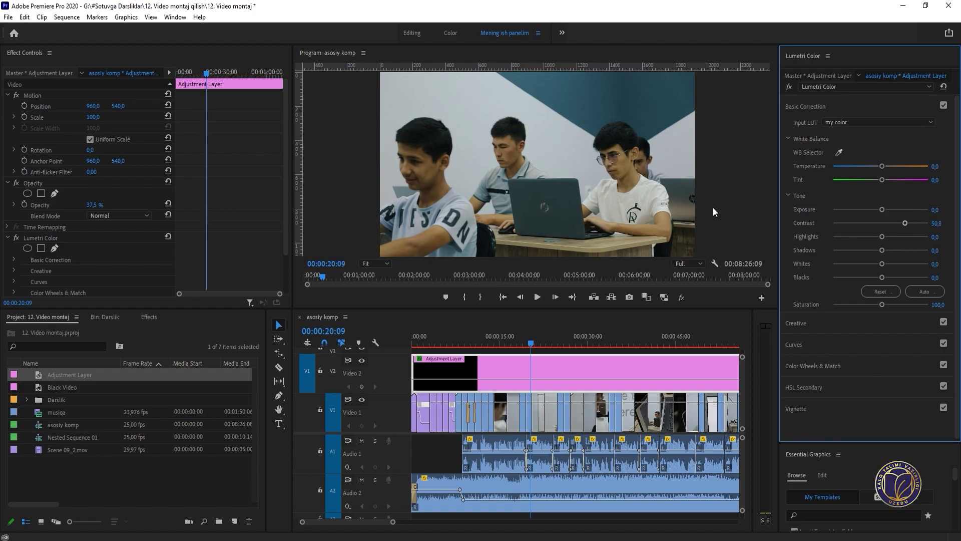
drag(624, 379, 618, 385)
key(grave)
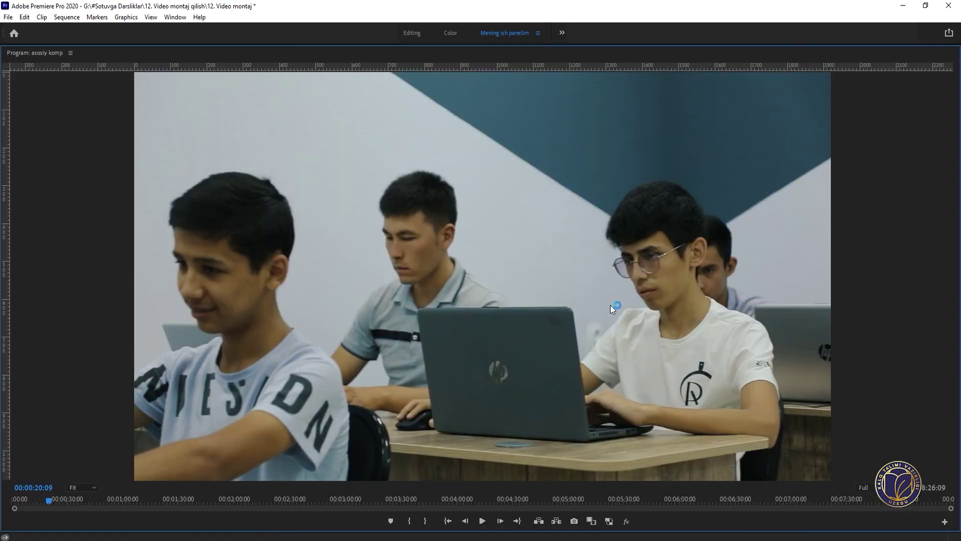
key(grave)
Step: Set the adjustment layer's saturation to 110
click(941, 304)
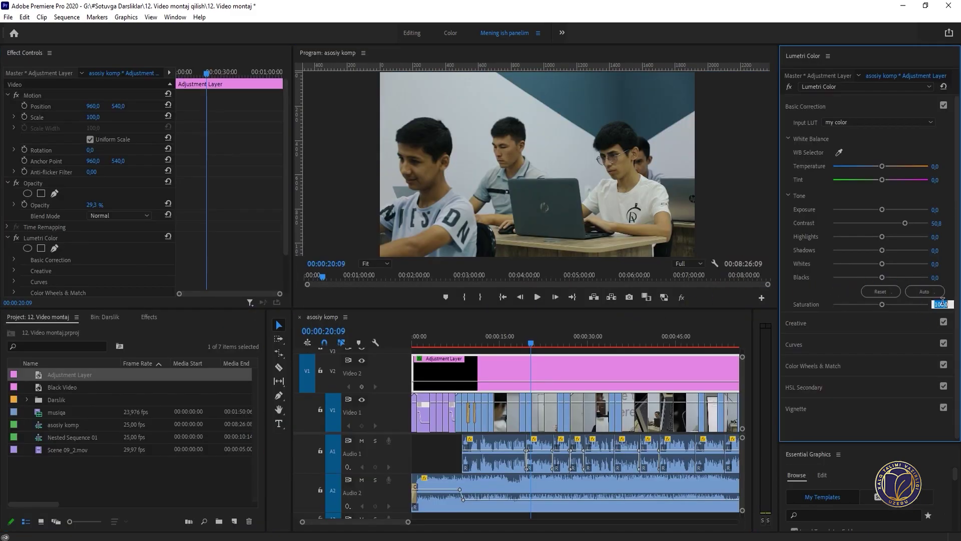
text(110)
key(Return)
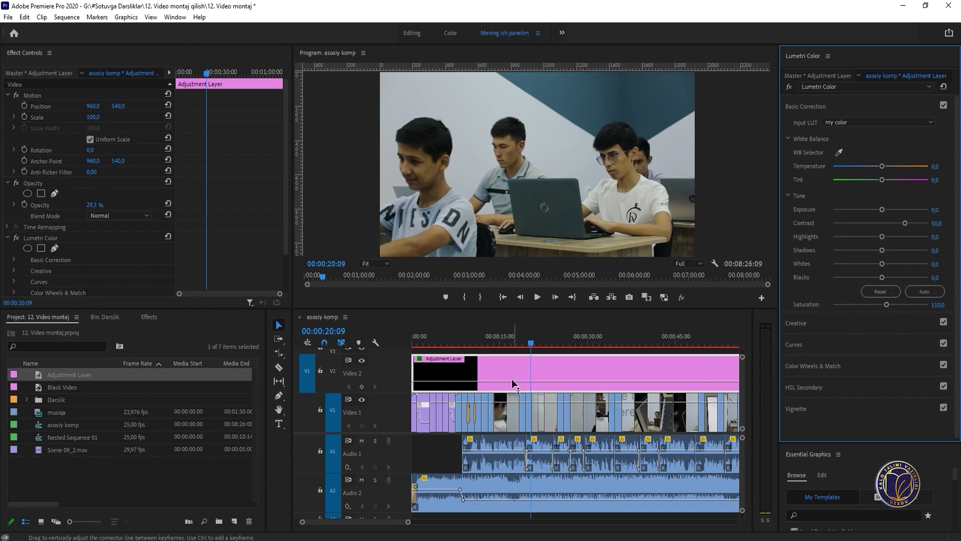
Step: Go to the opening Najot talim.mov clip and set its contrast to 63.4, exposure to -0.3 and highlights to -12
click(464, 344)
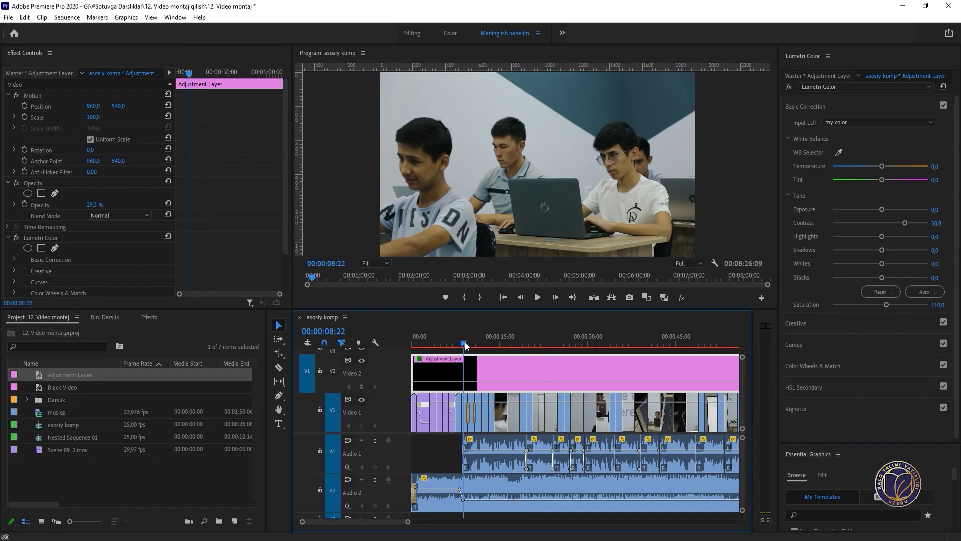
key(=)
key(=)
click(436, 345)
drag(436, 345, 425, 332)
key(=)
key(-)
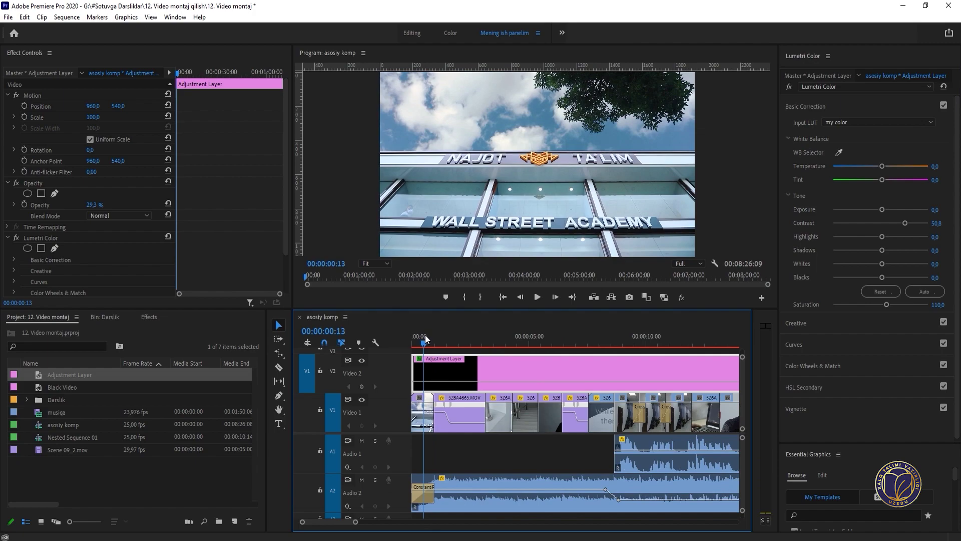
click(535, 209)
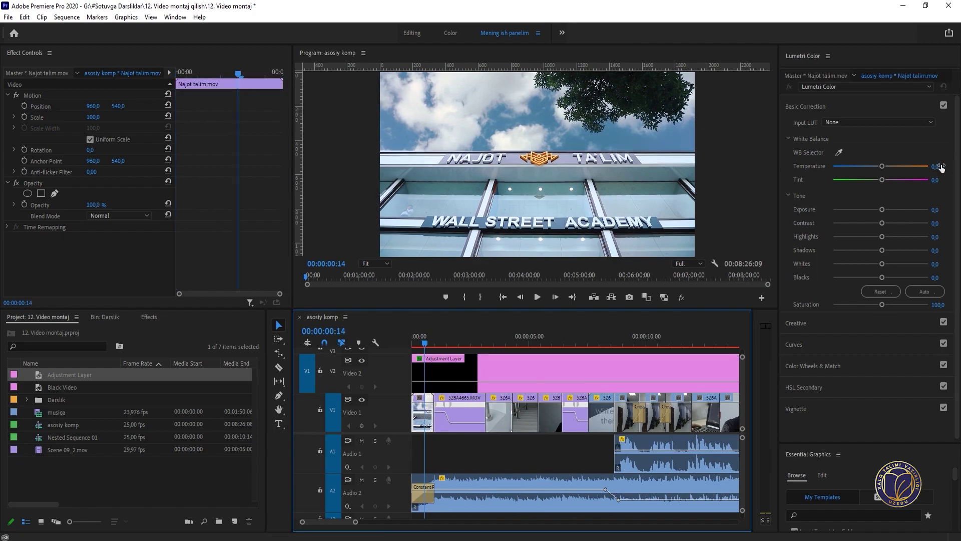
drag(879, 223, 894, 224)
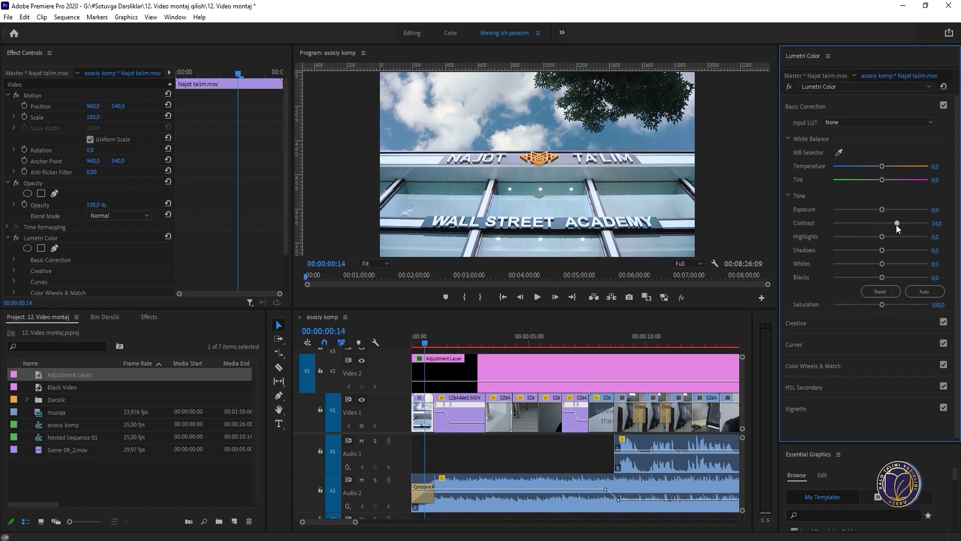
click(877, 209)
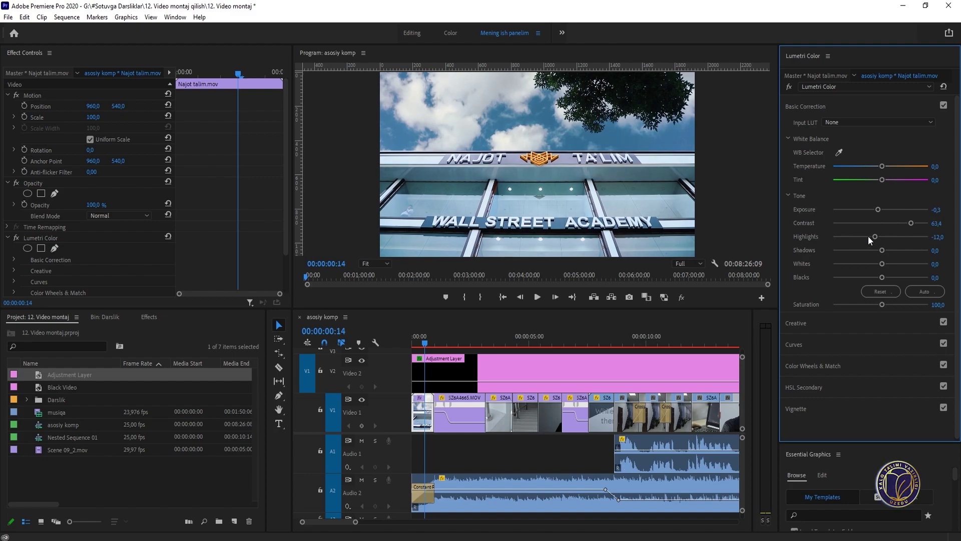
Step: Check the Najot talim.mov shot in an enlarged program view and set the clip's temperature to 12
key(grave)
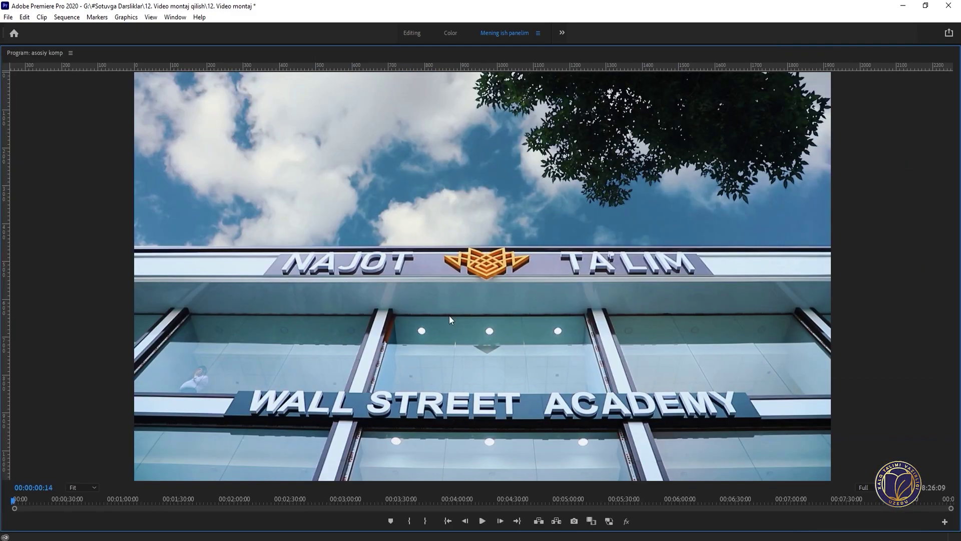
key(grave)
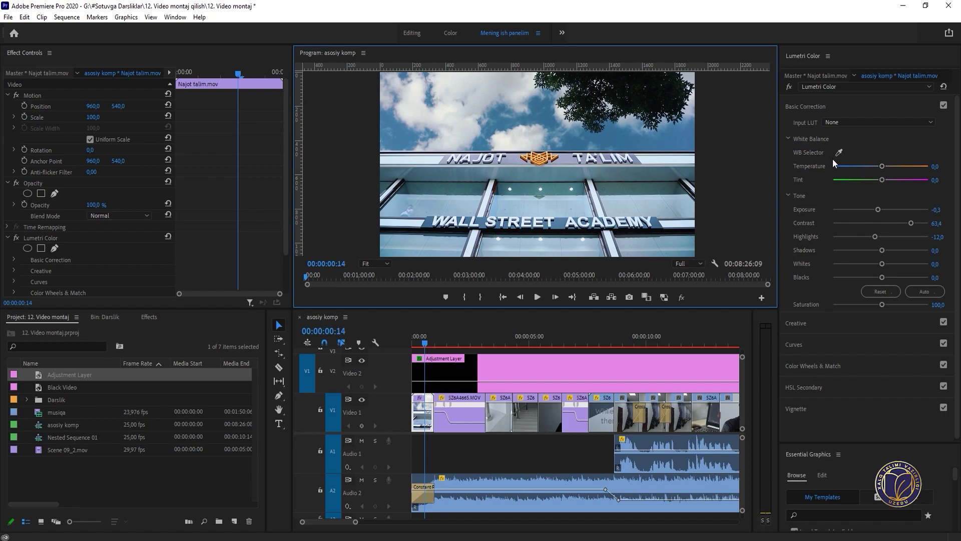
drag(882, 167, 888, 167)
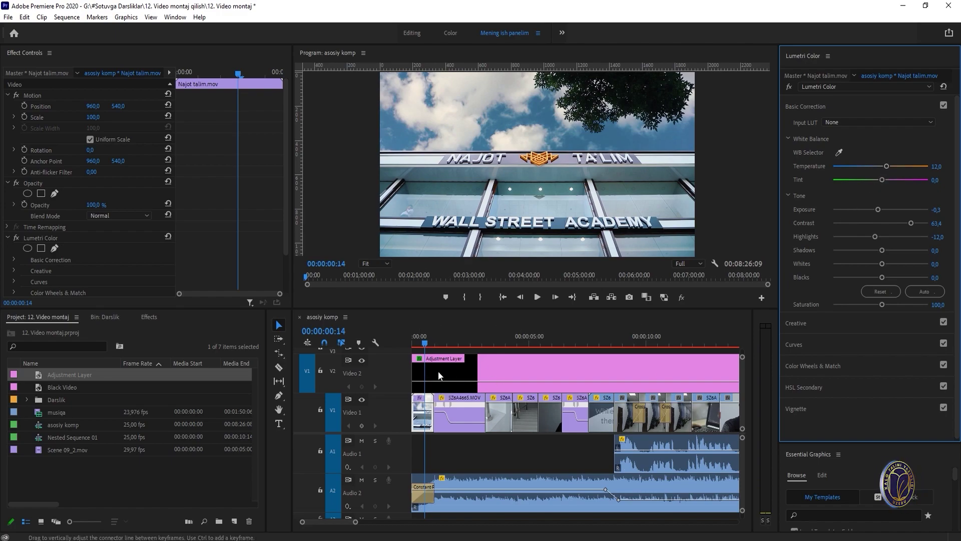
Step: Set the contrast to 33 and exposure to 0.1 on the SZ6A4665.MOV clip at 00:00:01:24
drag(441, 337, 457, 338)
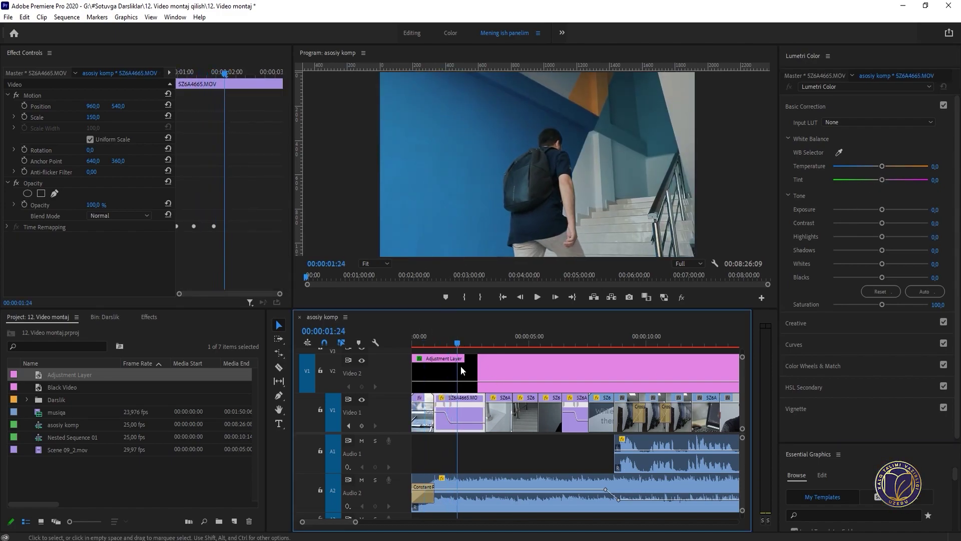
click(894, 224)
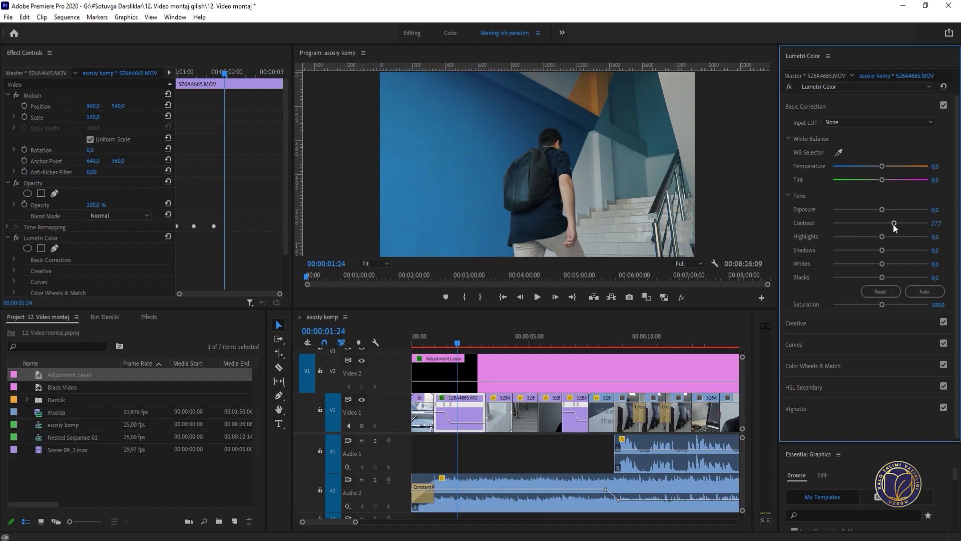
drag(896, 228, 898, 228)
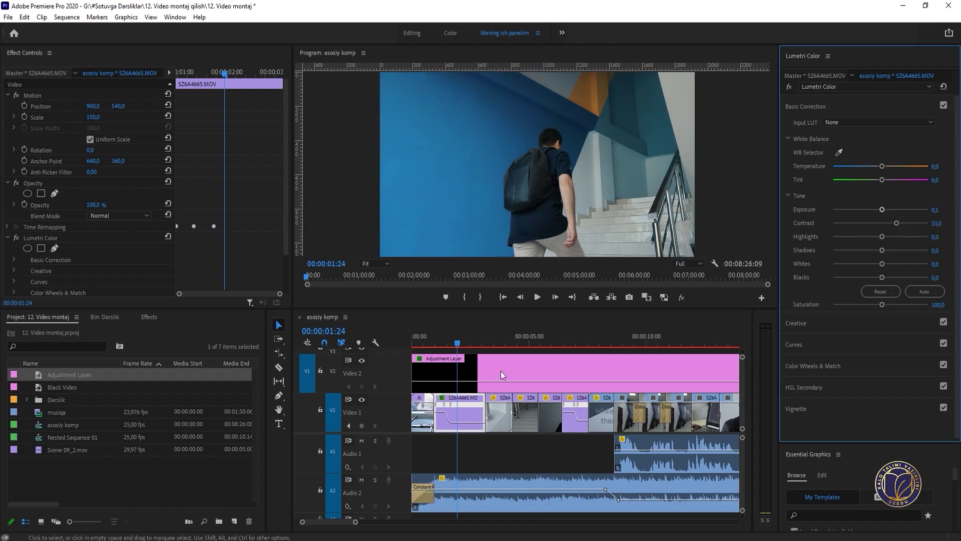
Step: Set the saturation to 110 and the contrast to about 25.7 on the SZ6A4664.MOV clip at 00:00:03:15
mouse_move(485, 344)
mouse_down()
mouse_move(507, 339)
mouse_move(498, 337)
mouse_up()
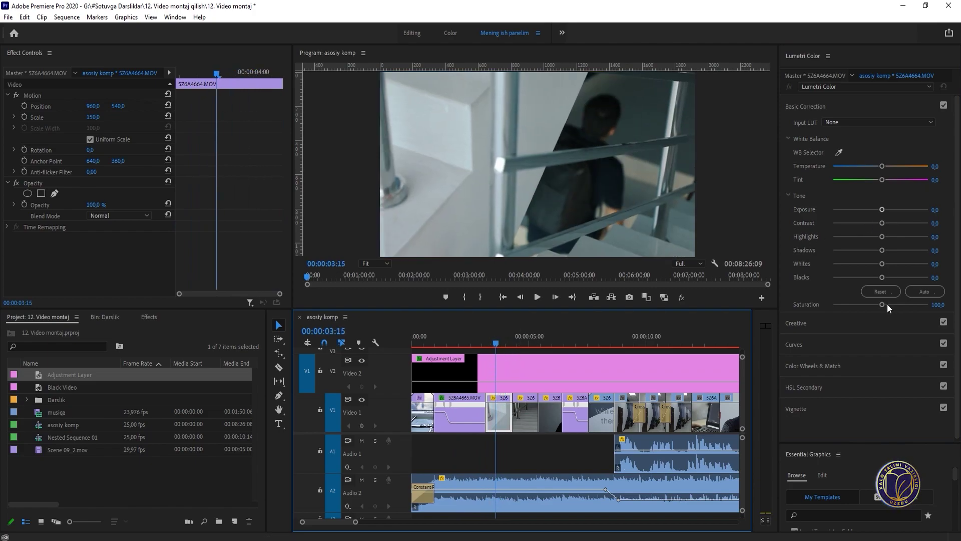
click(940, 304)
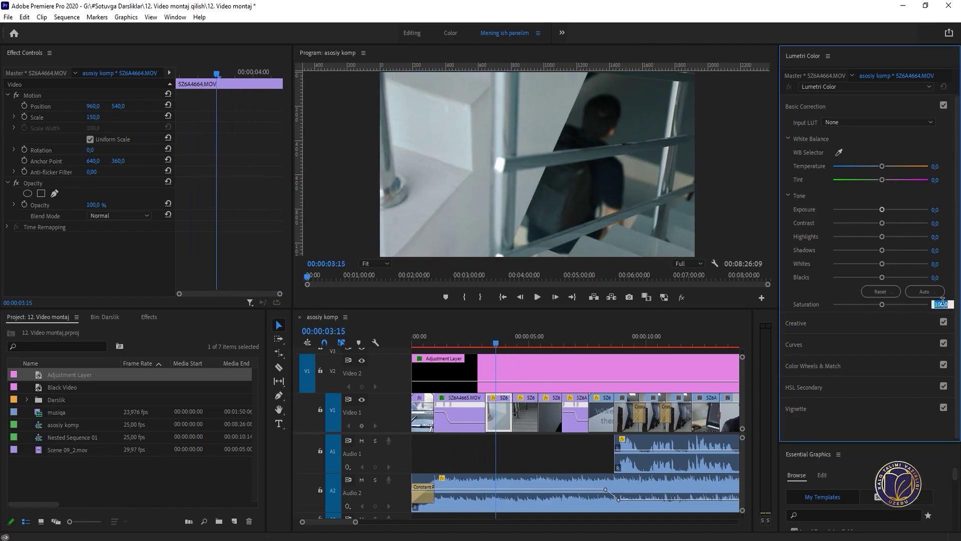
text(110)
key(Return)
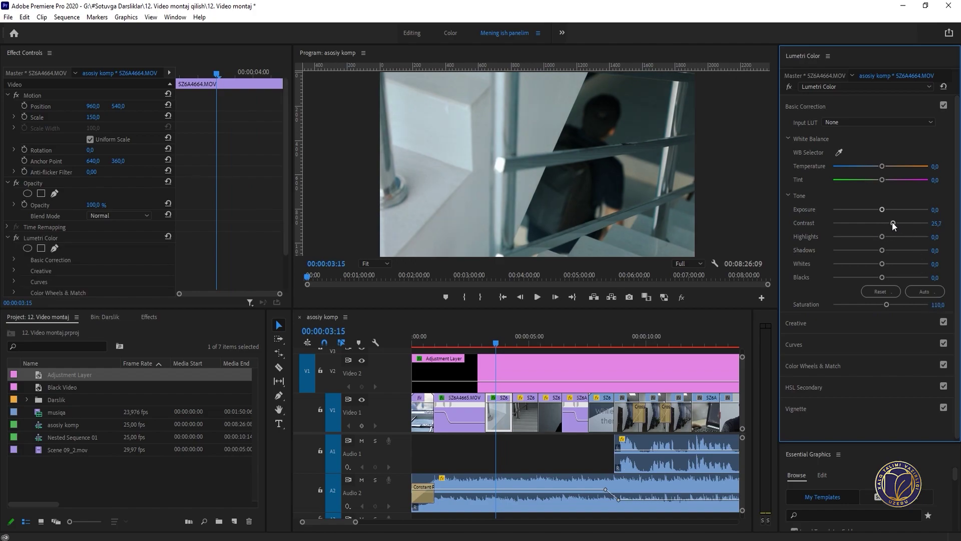
Step: Set exposure to 0.4 on the clip at 00:00:05:04, and exposure to 0.5 with highlights at -13.1 on the clip at 00:00:06:04
drag(499, 343, 532, 341)
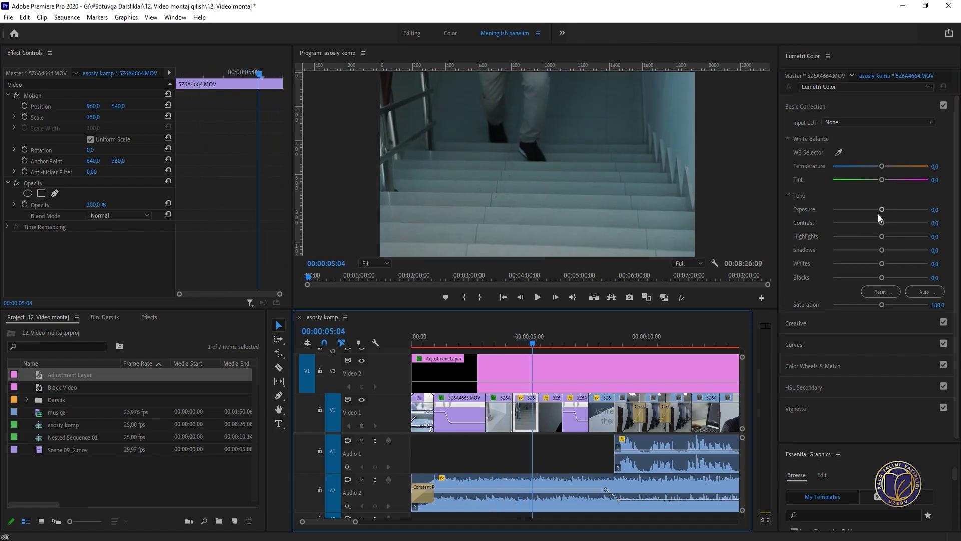
drag(883, 211, 884, 210)
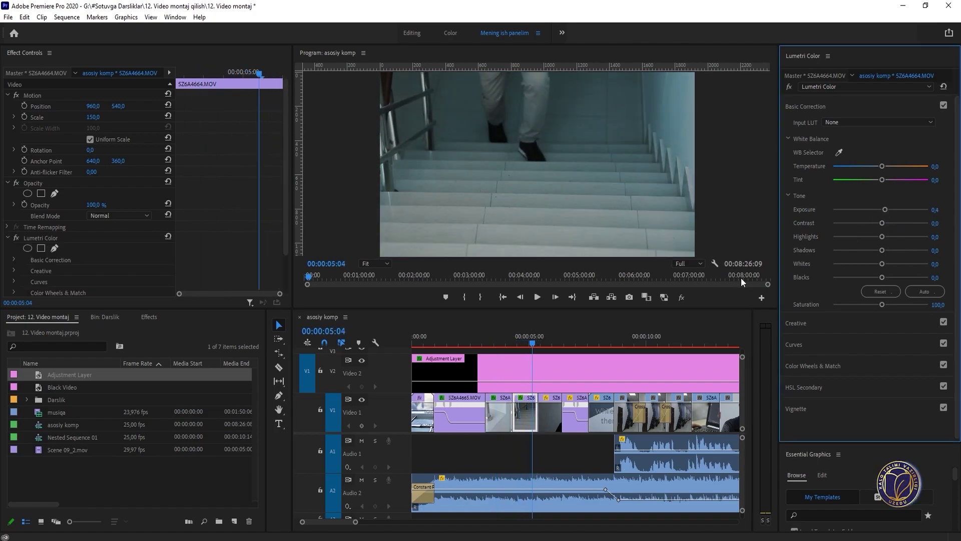
click(551, 335)
drag(551, 338, 556, 340)
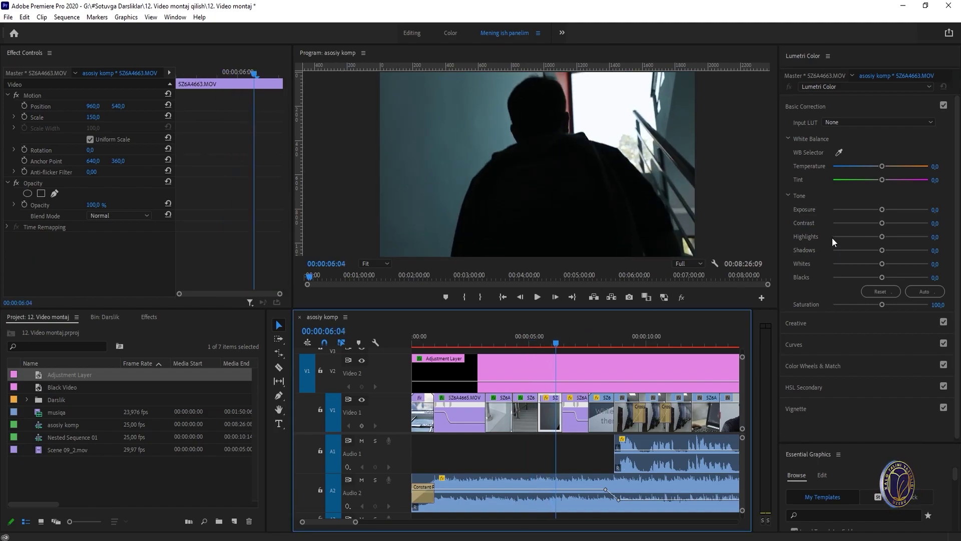
drag(882, 209, 874, 236)
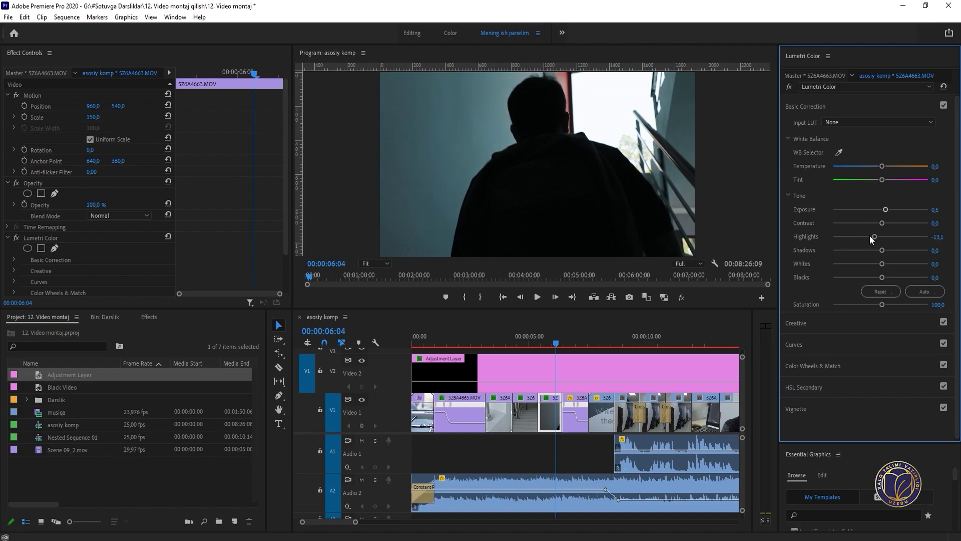
Step: Play back the previous correction, and set the contrast to 24.6 and exposure to 0.3 on the SZ6A4664.MOV clip at 00:00:07:13
click(547, 342)
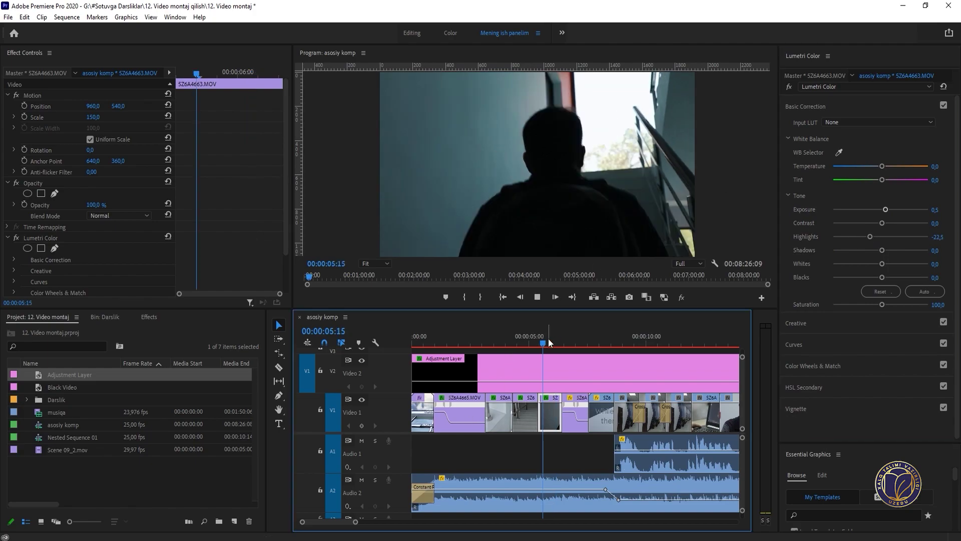
key(space)
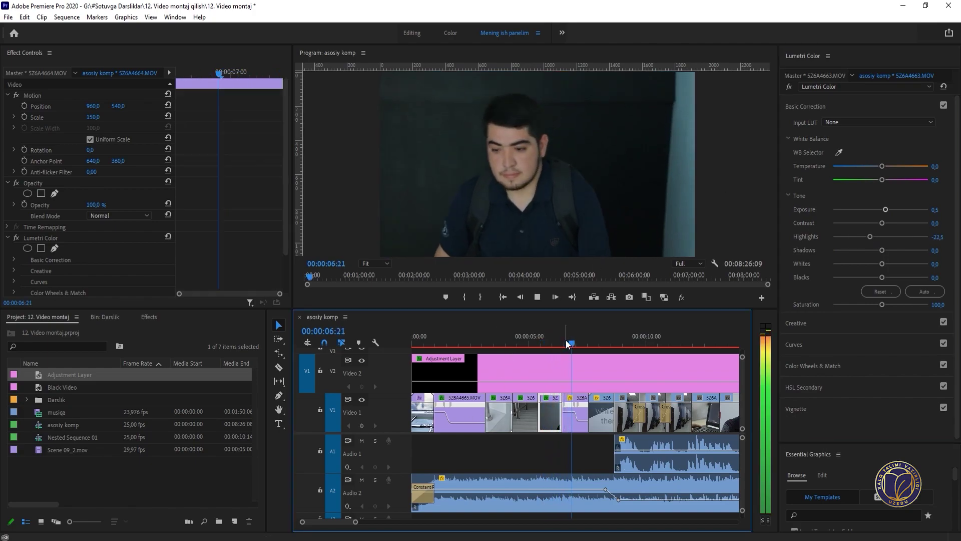
key(space)
key(=)
drag(577, 345, 605, 341)
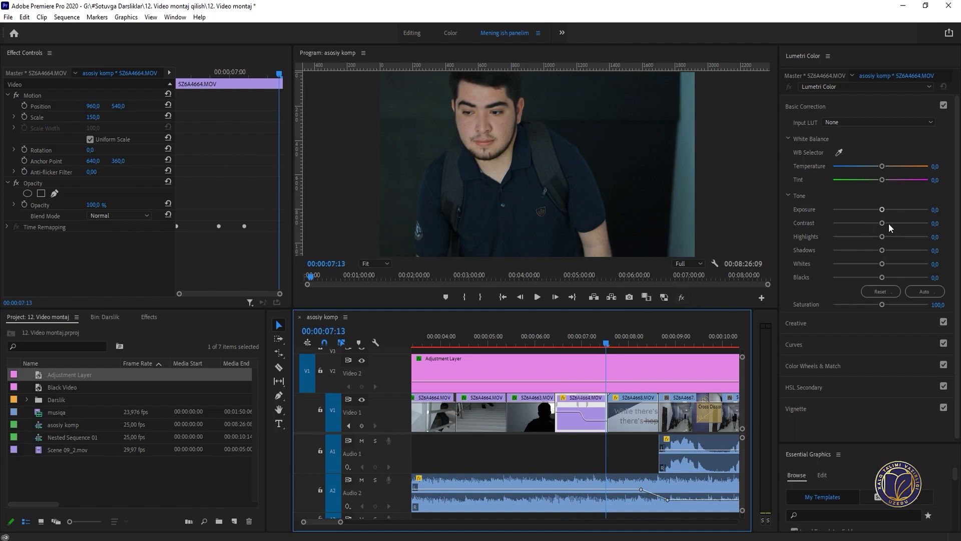
drag(889, 224, 892, 224)
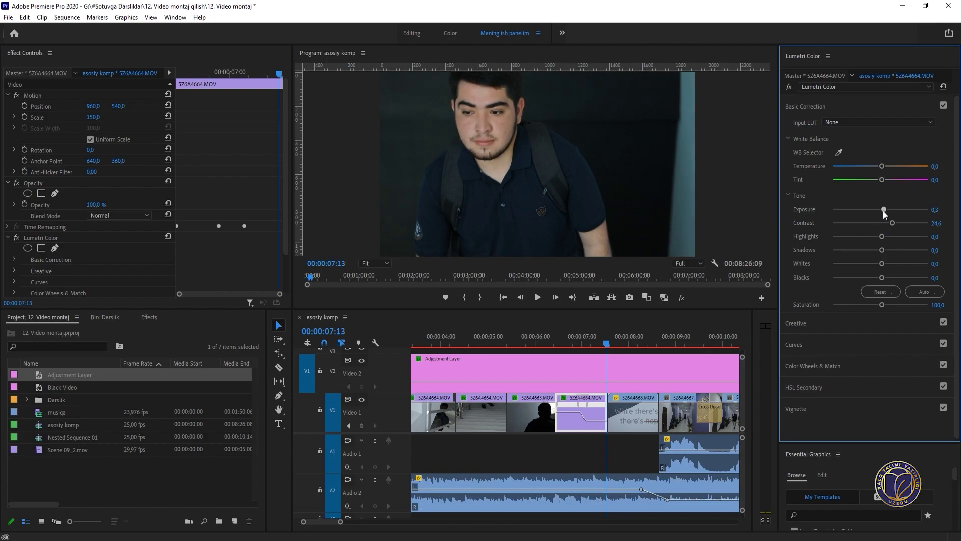
key(grave)
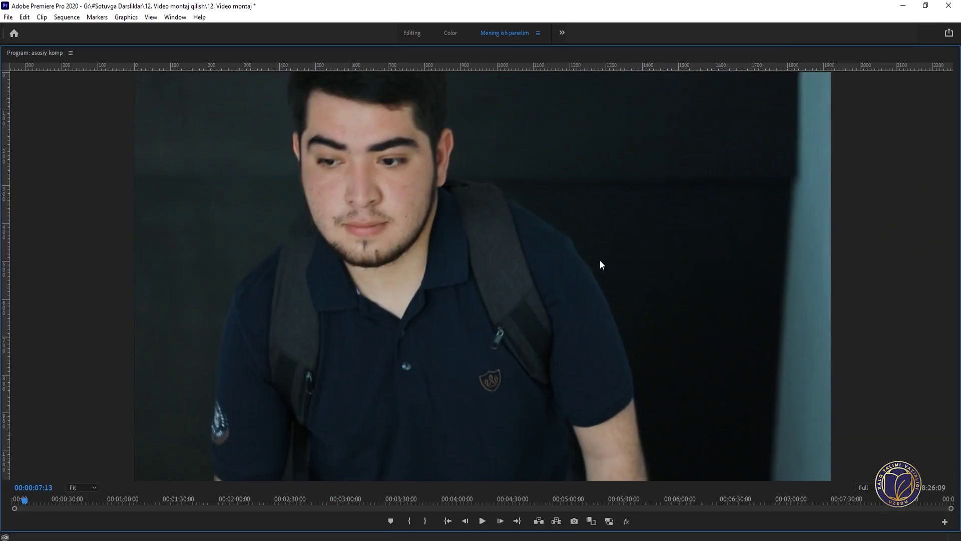
key(grave)
click(885, 211)
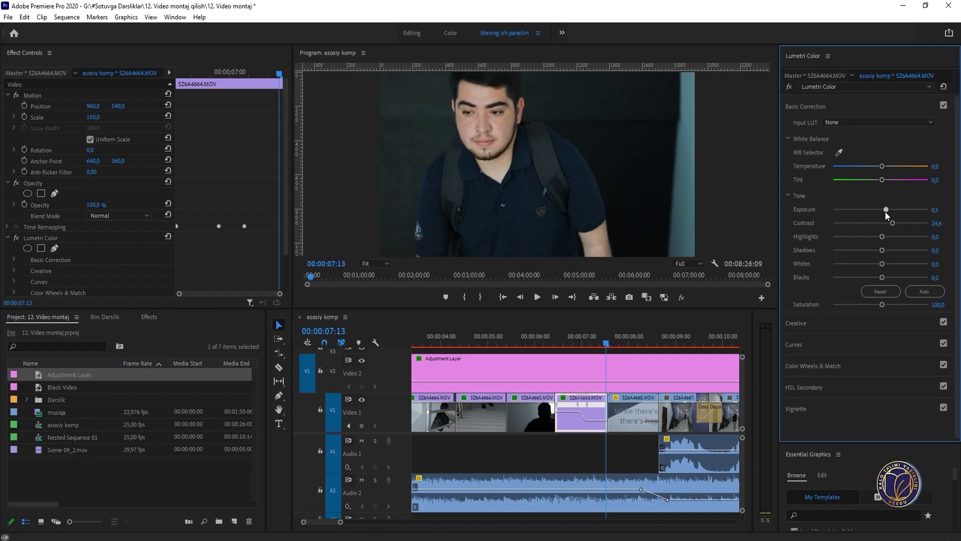
drag(884, 211, 883, 211)
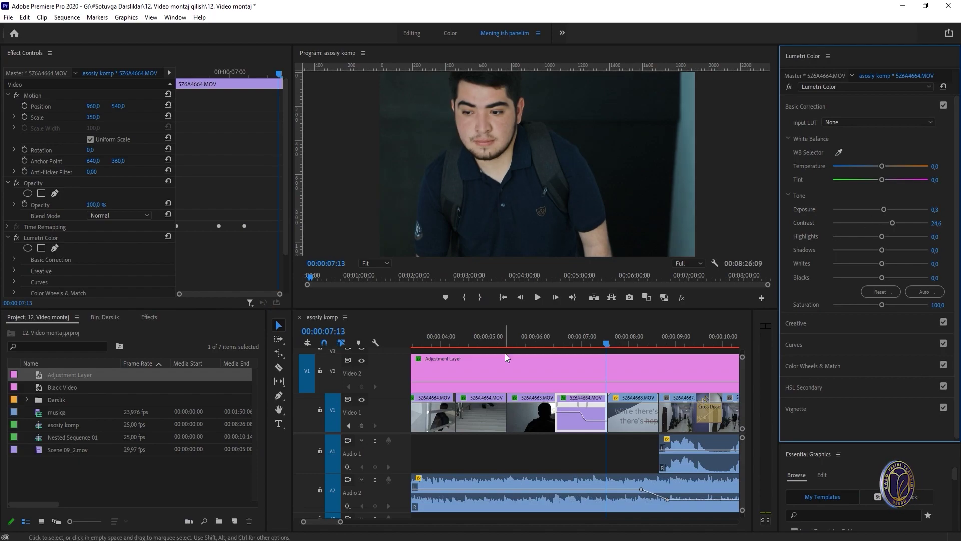
Step: Set the temperature to 8.9 and raise the contrast on the SZ6A4668.MOV clip at 00:00:08:00
drag(569, 341, 631, 343)
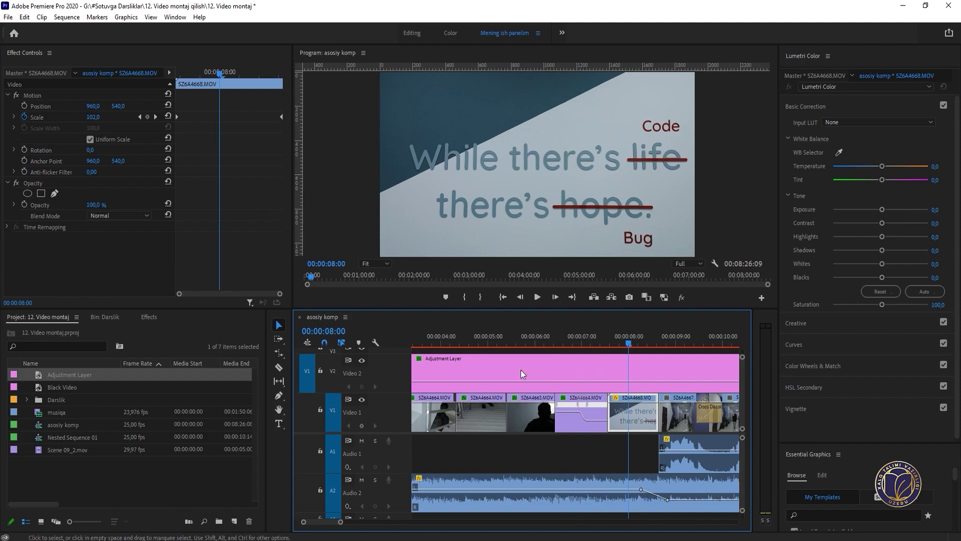
drag(886, 165, 884, 167)
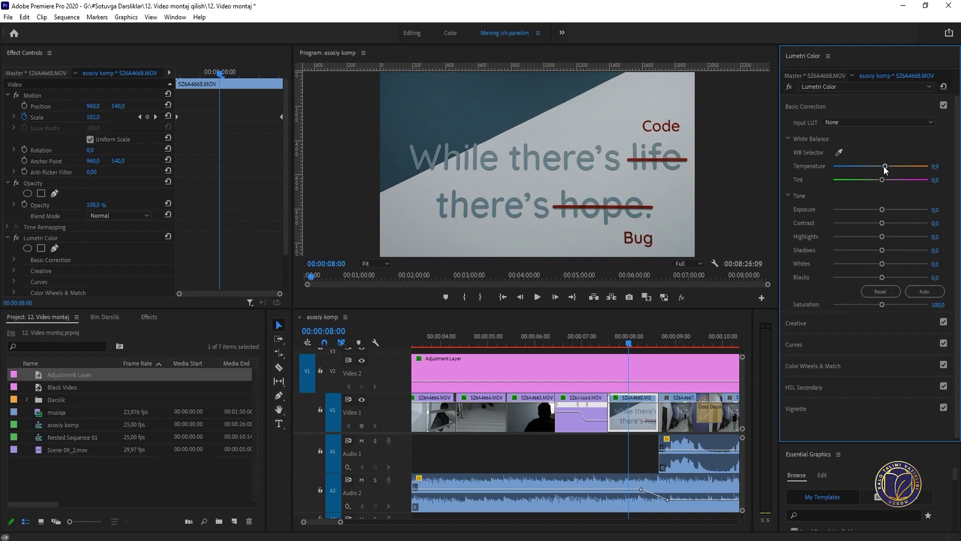
drag(882, 223, 896, 223)
Step: Set exposure to 1.5, contrast to 17.3 and highlights to -30.9 on the SZ6A4667.MOV clip at 00:00:09:07
click(669, 336)
drag(674, 338, 689, 340)
drag(884, 209, 888, 208)
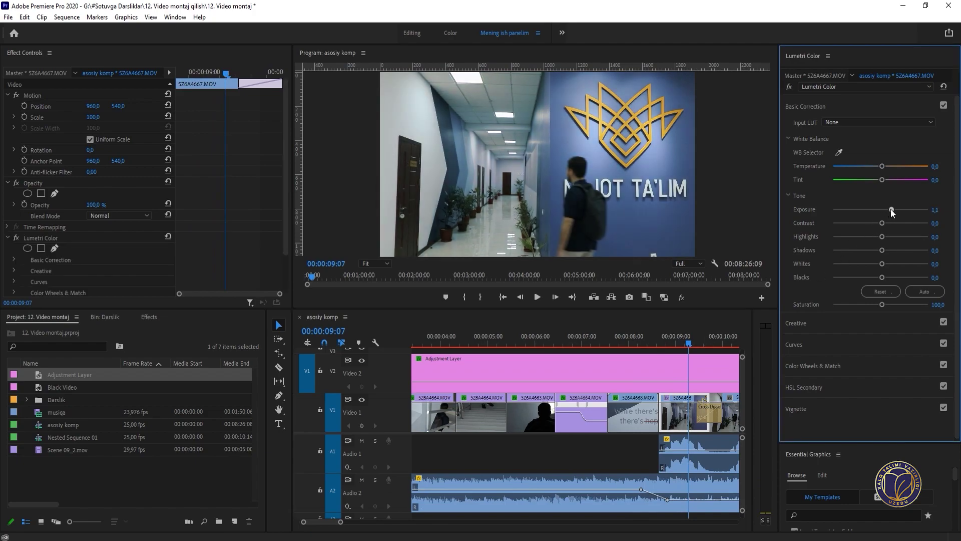
click(864, 236)
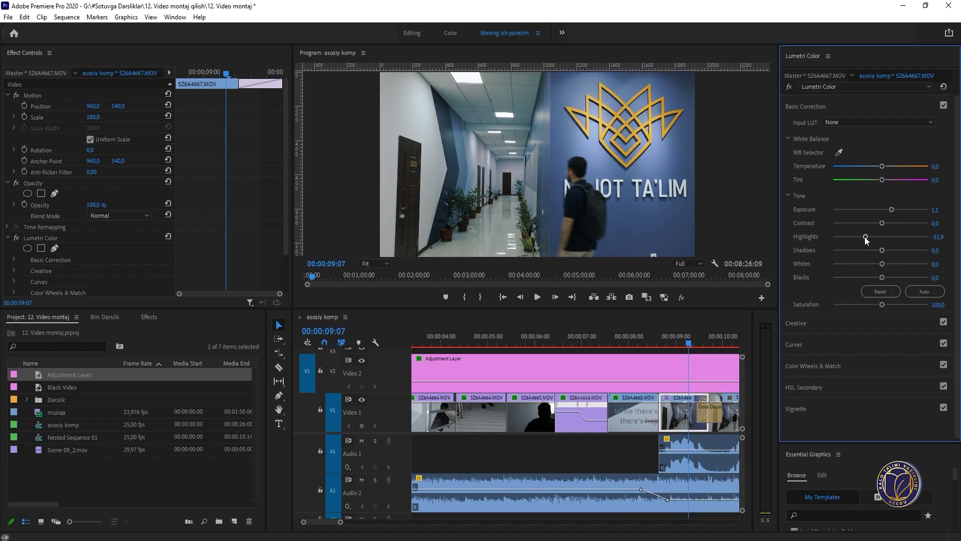
click(894, 210)
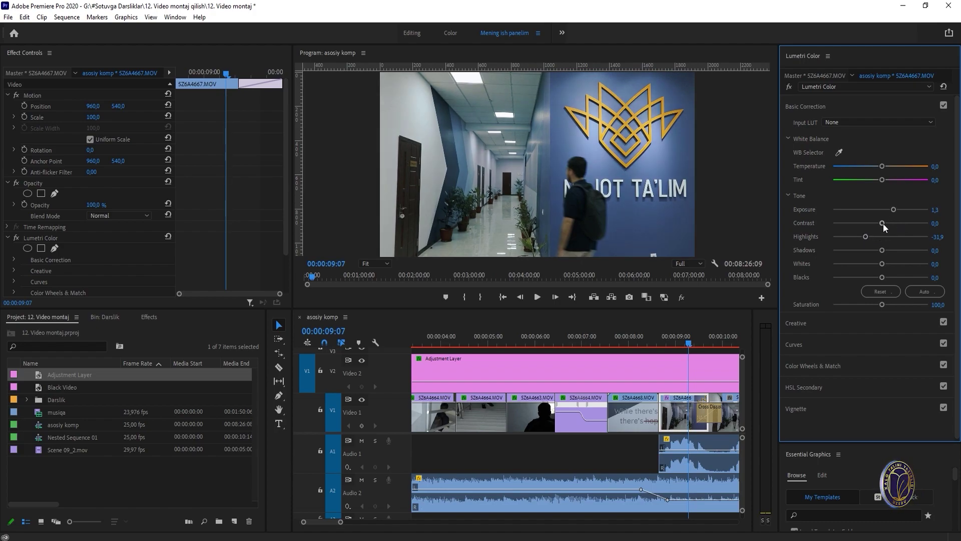
click(889, 223)
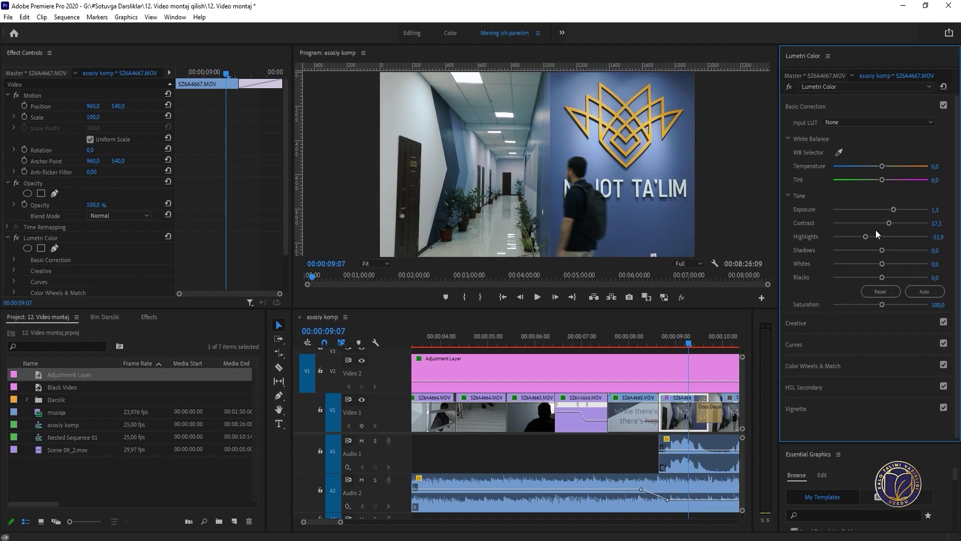
Step: Compare the SZ6A4667.MOV clip at 00:00:09:07 with its Lumetri Color effect disabled and enabled
click(42, 239)
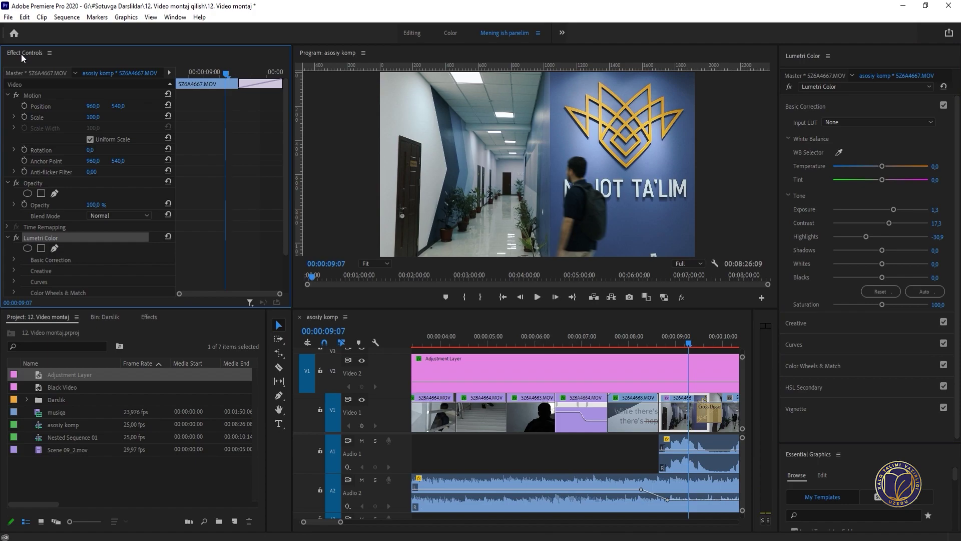
click(16, 237)
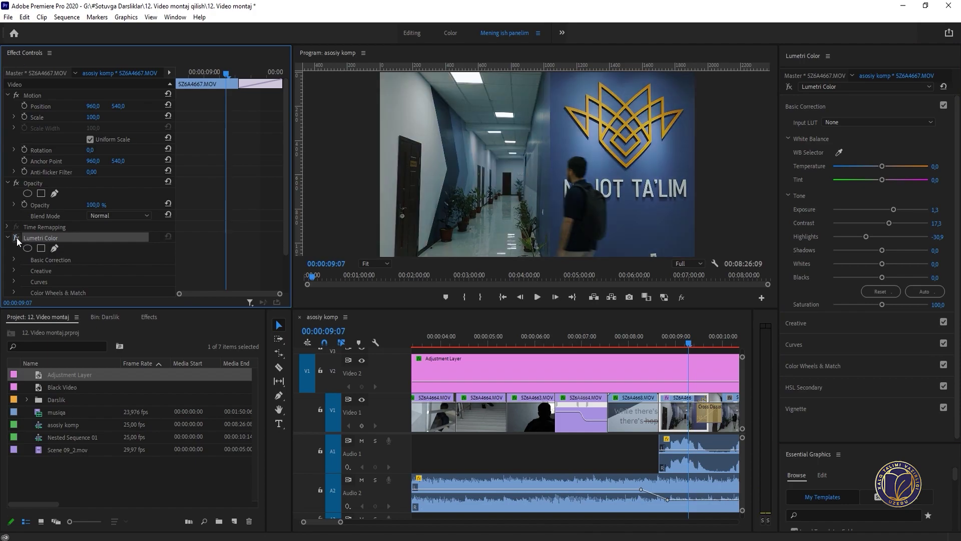
click(16, 238)
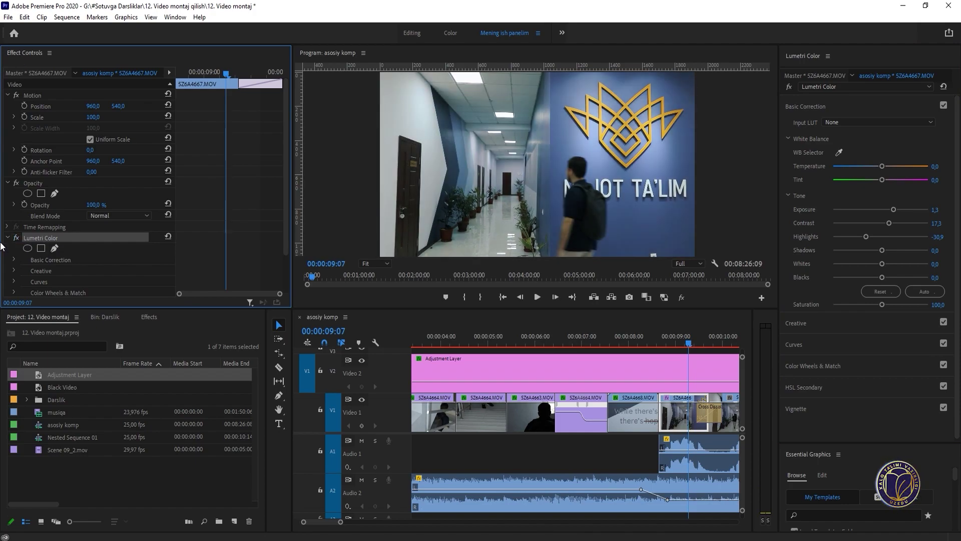
Step: Copy the clip's Lumetri Color effect onto the next two SZ6A4667.MOV clips, at 00:00:10:10 and 00:00:11:06
click(7, 238)
key(shift+3)
key(minus)
click(62, 239)
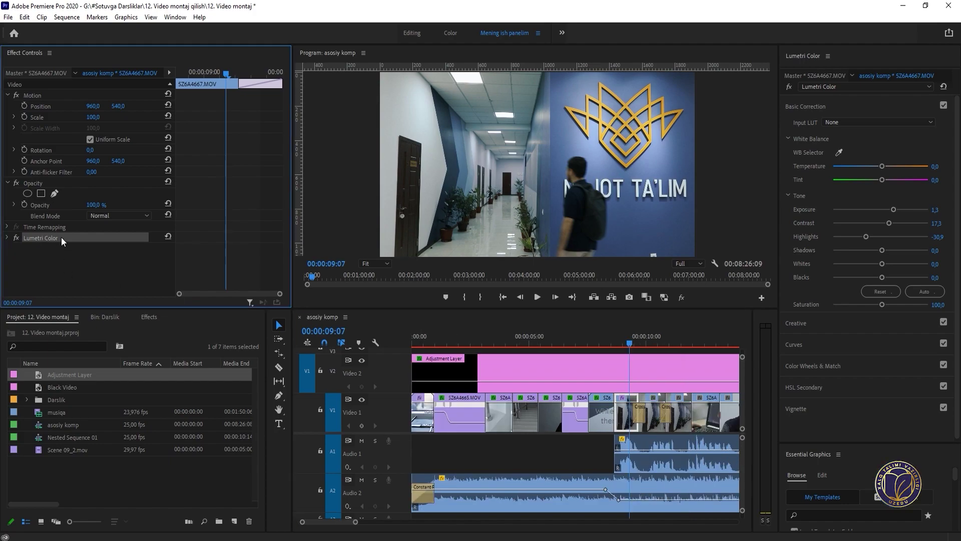
click(656, 339)
key(equal)
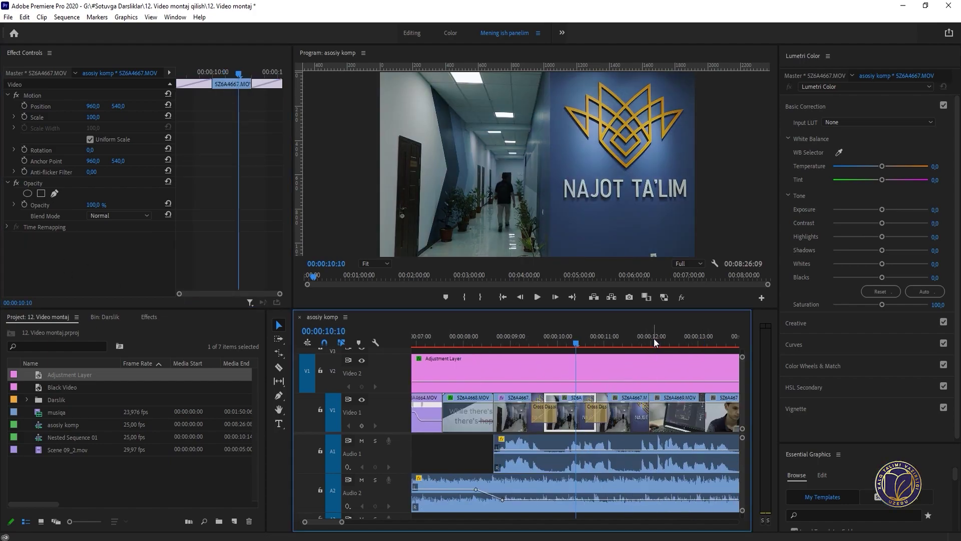
key(ctrl+v)
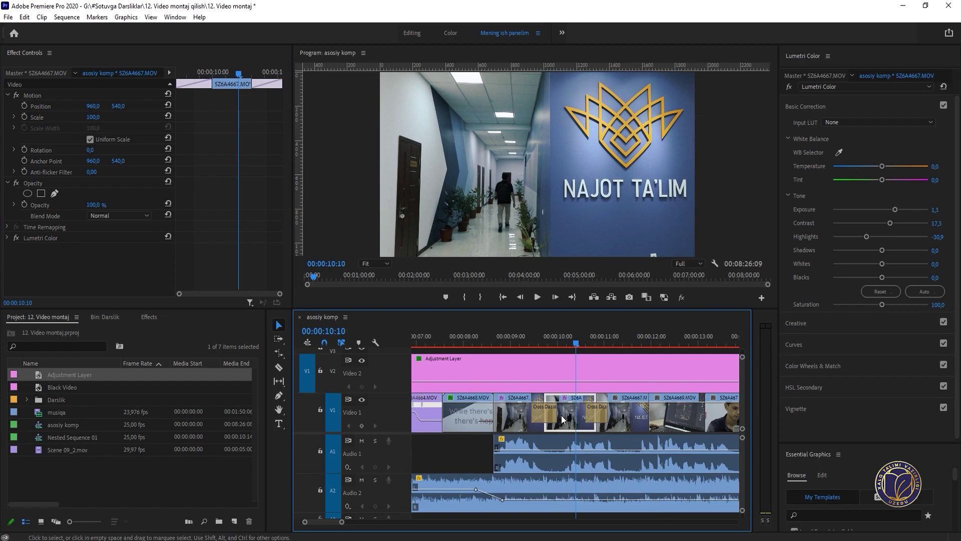
click(615, 339)
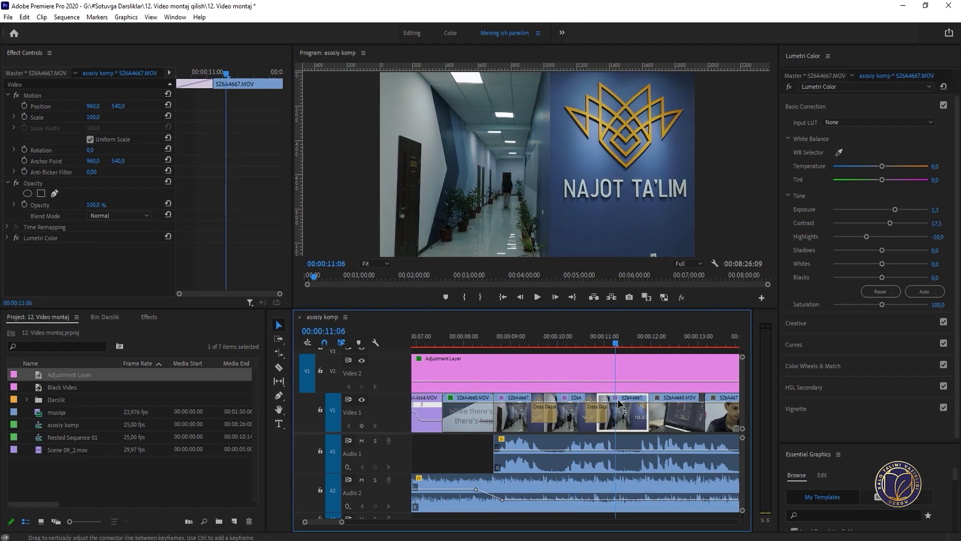
Step: Set exposure to 0.5 and contrast to 23.6, and slightly lower the highlights, on the SZ6A4669.MOV clip at 00:00:12:17
drag(617, 343, 682, 348)
click(885, 209)
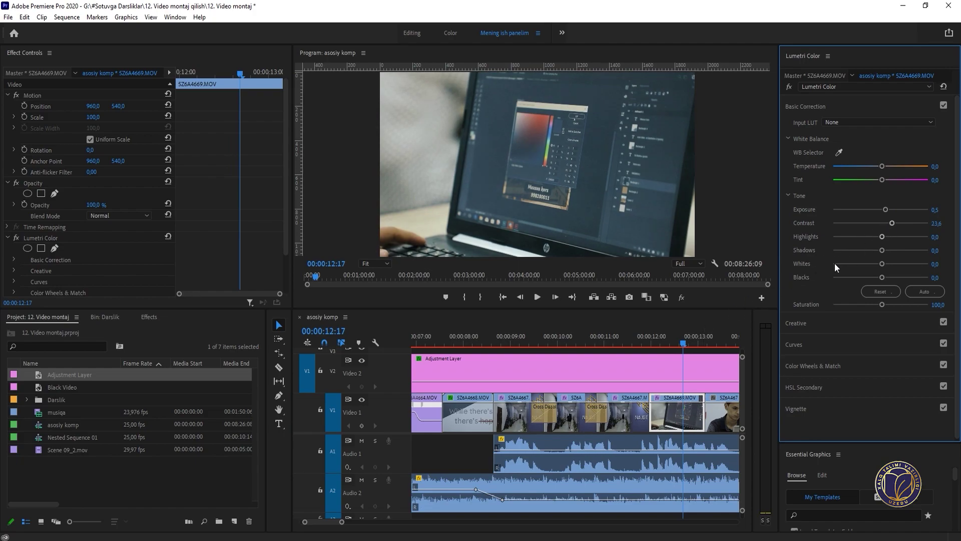
drag(880, 239, 877, 240)
Step: Set exposure to 0.9, temperature to -7.9 and tint to 15.2 on the SZ6A4676.MOV clip at 00:00:13:18, checking it in an enlarged program view
click(719, 341)
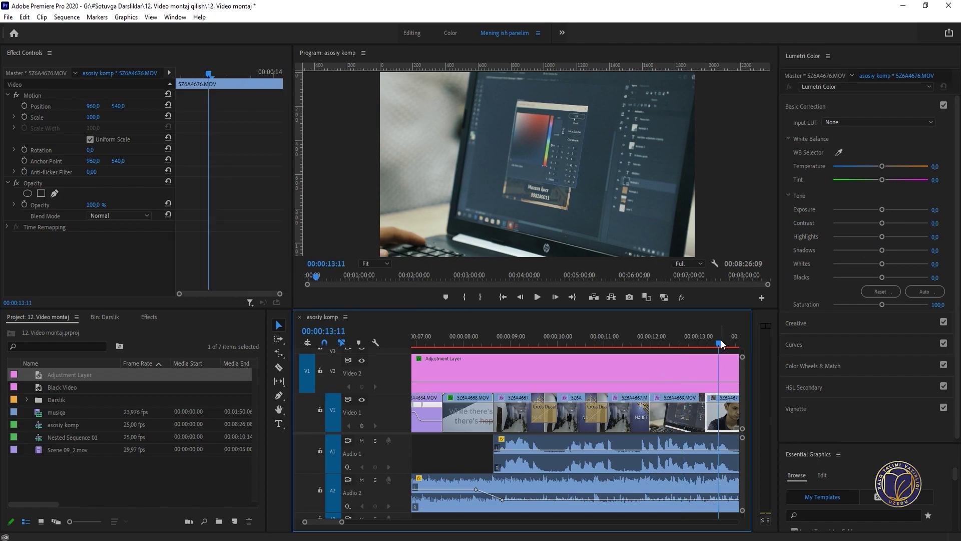
key(minus)
key(equal)
click(589, 343)
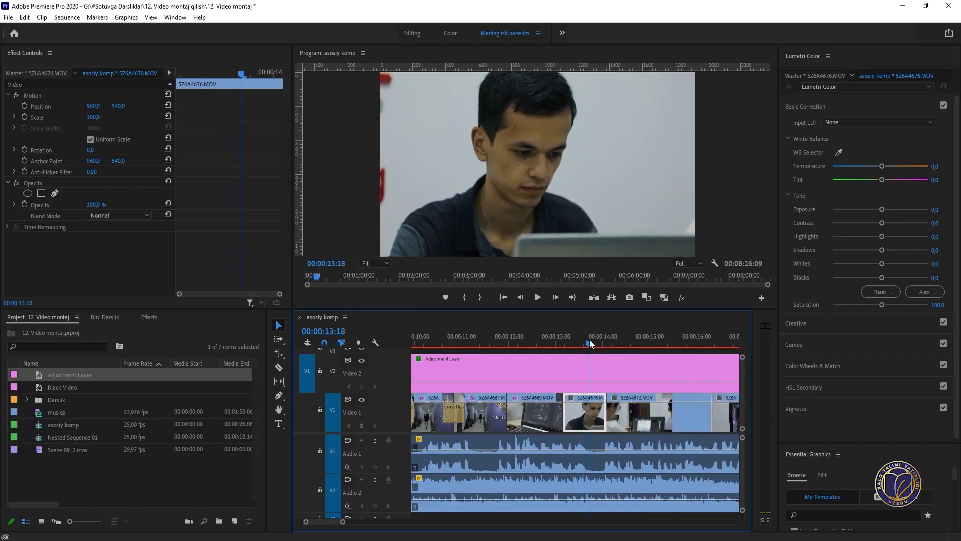
click(885, 209)
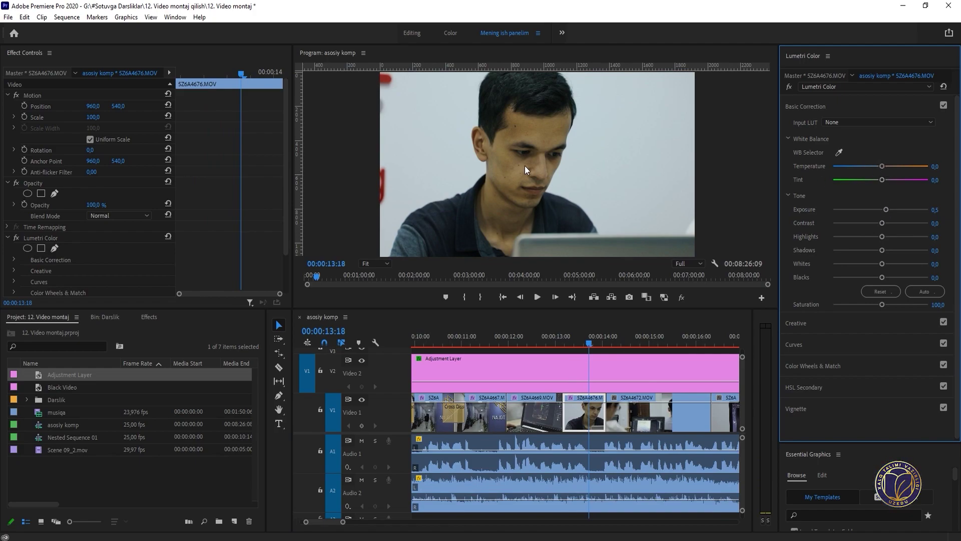
click(875, 166)
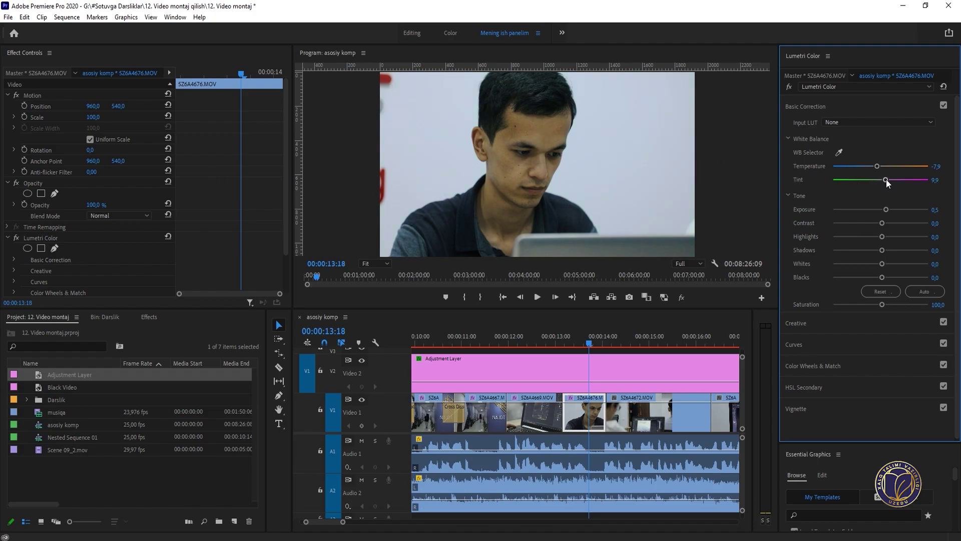
drag(888, 180, 884, 180)
drag(888, 182, 887, 180)
key(grave)
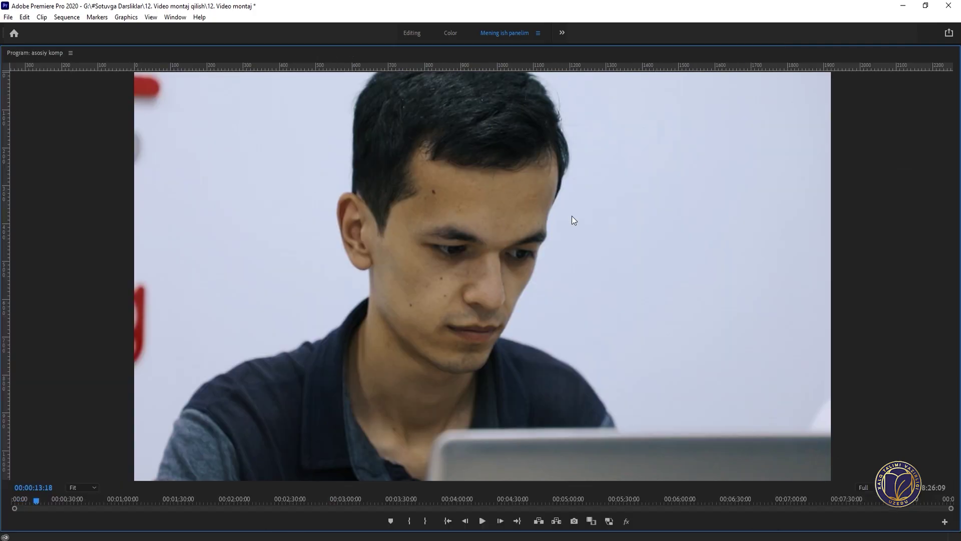
key(grave)
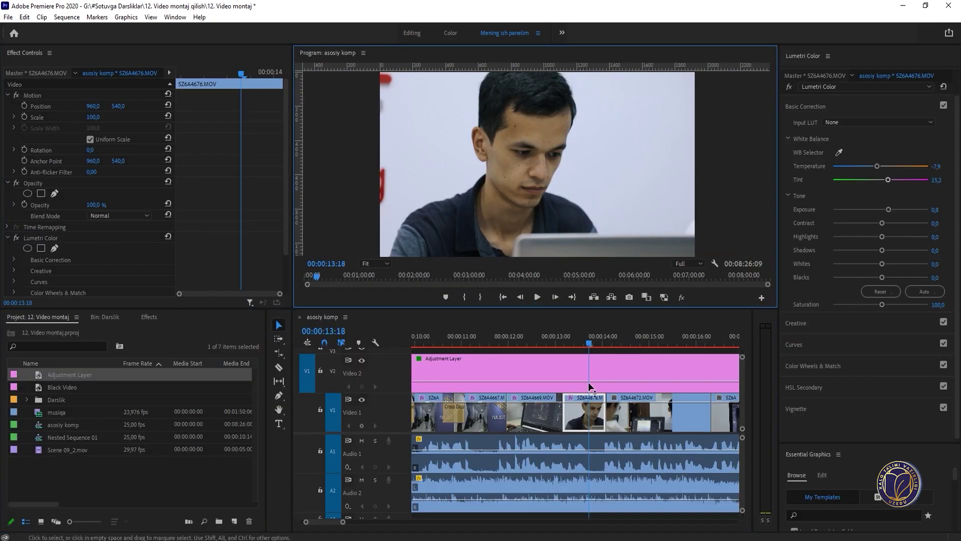
click(888, 212)
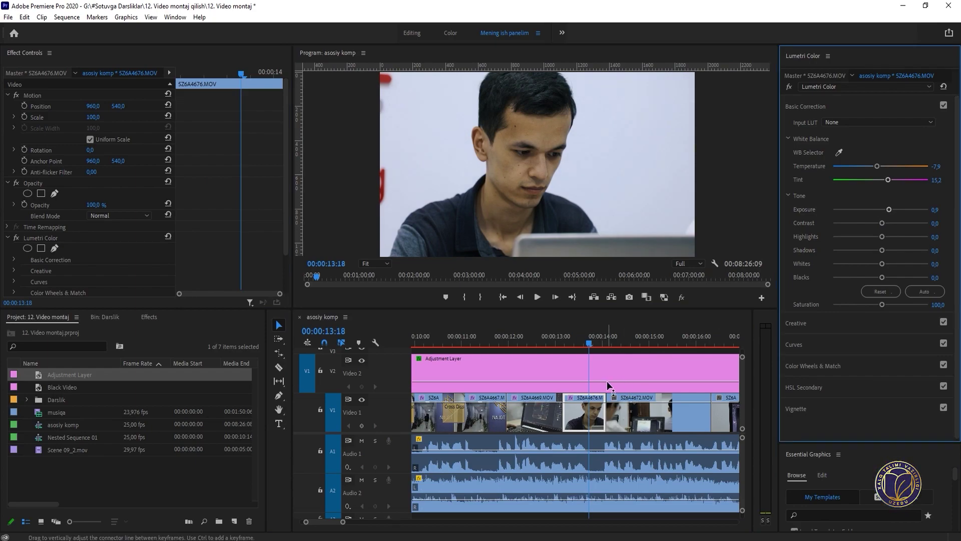
Step: Compare the SZ6A4676.MOV clip at 00:00:13:13 with its Lumetri Color effect disabled and enabled
click(548, 336)
click(580, 337)
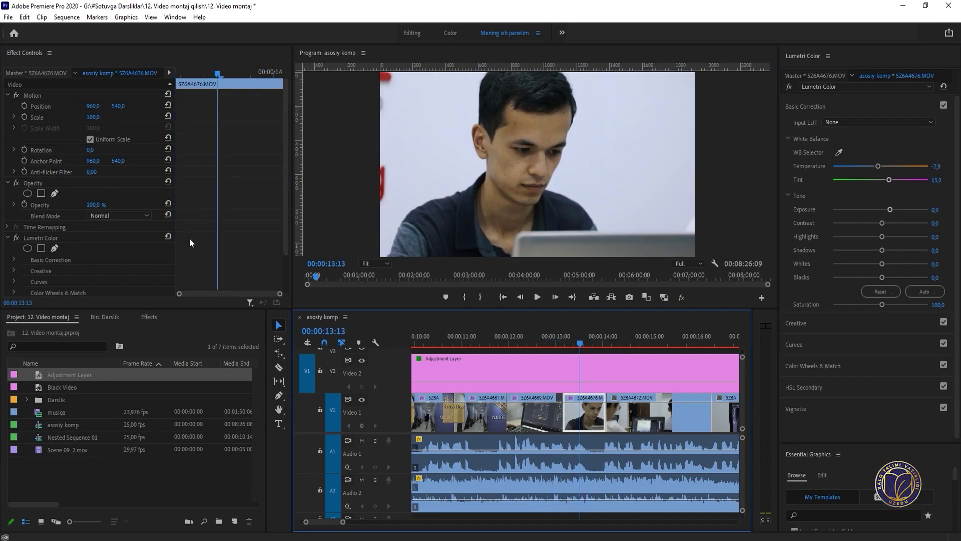
click(16, 235)
click(17, 235)
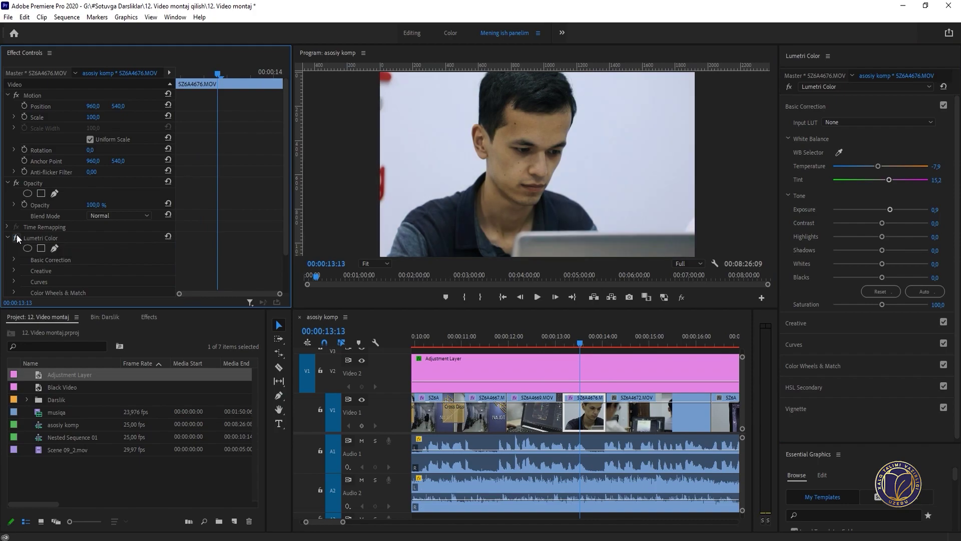
click(16, 235)
click(16, 235)
click(17, 235)
click(17, 235)
Step: Keep the tint at 15.2 and set the highlights to -17.3 on the SZ6A4676.MOV clip
drag(888, 181, 890, 181)
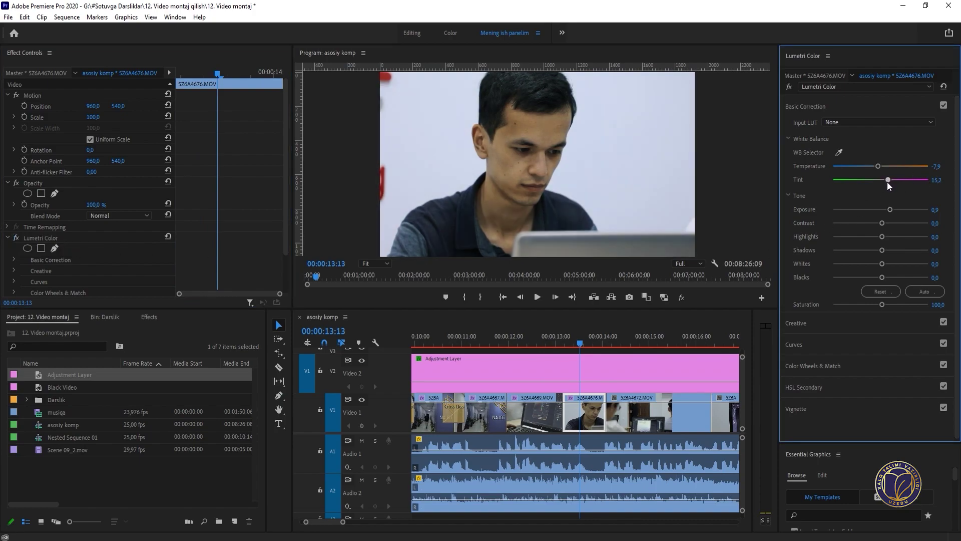
drag(560, 344, 599, 359)
click(875, 236)
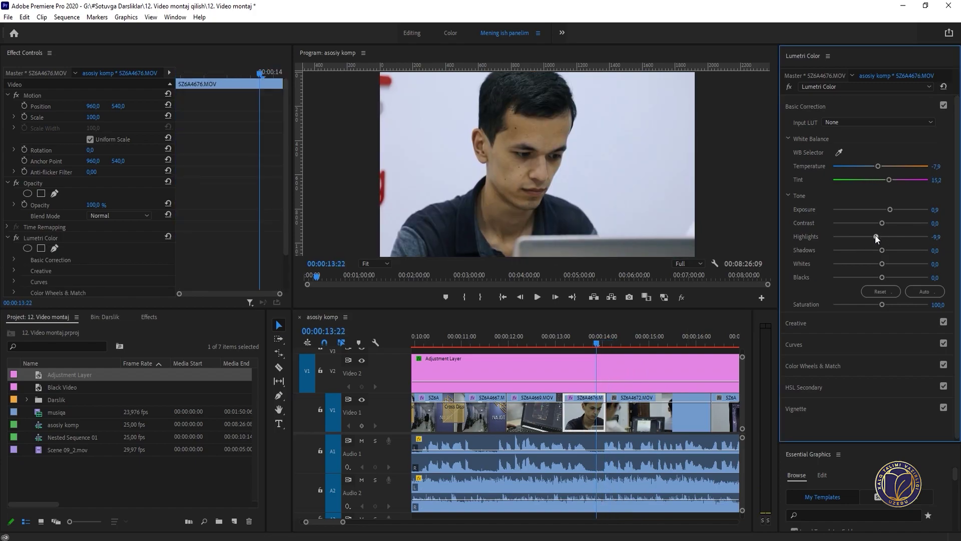
drag(874, 236, 872, 237)
Step: Copy the Lumetri Color effect from the SZ6A4676.MOV clip onto the SZ6A4672.MOV clip at 00:00:14:23
click(95, 237)
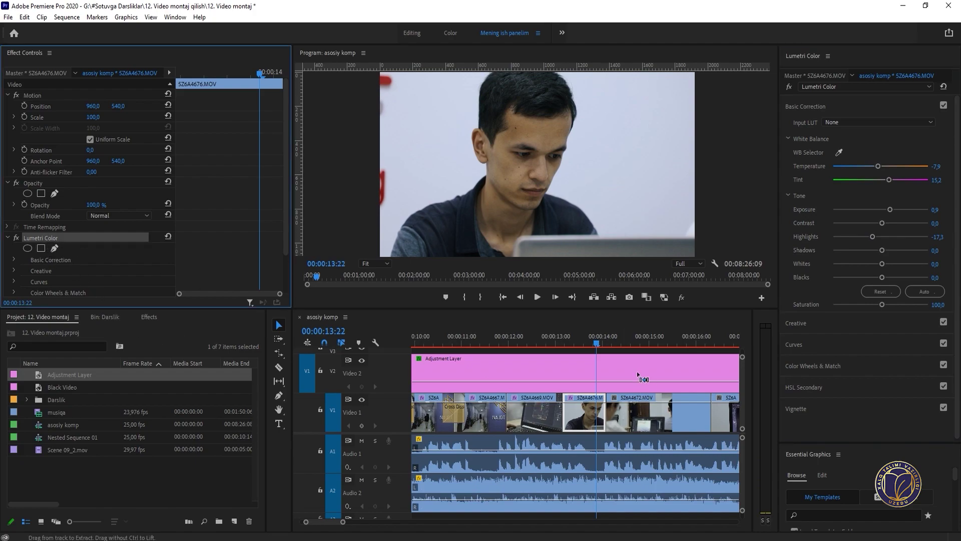
click(646, 340)
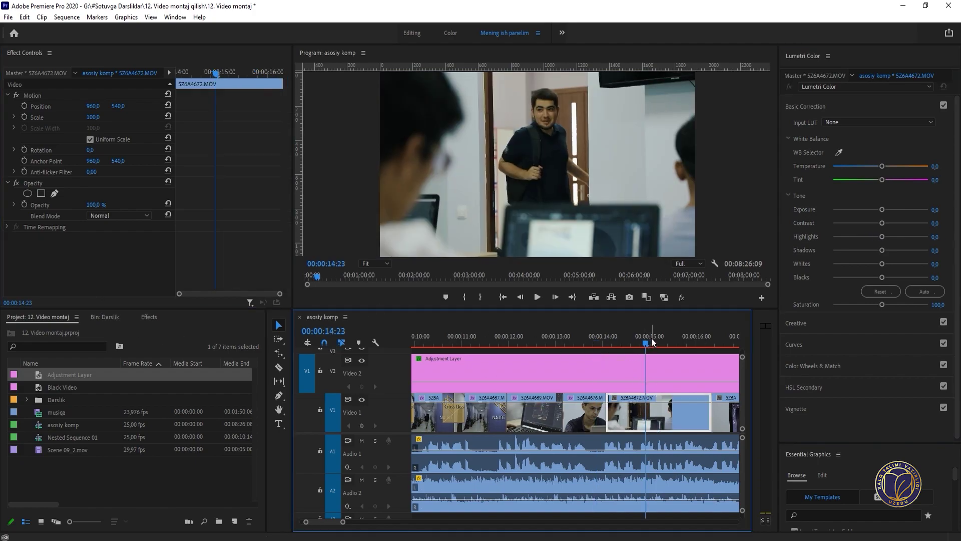
key(ctrl+v)
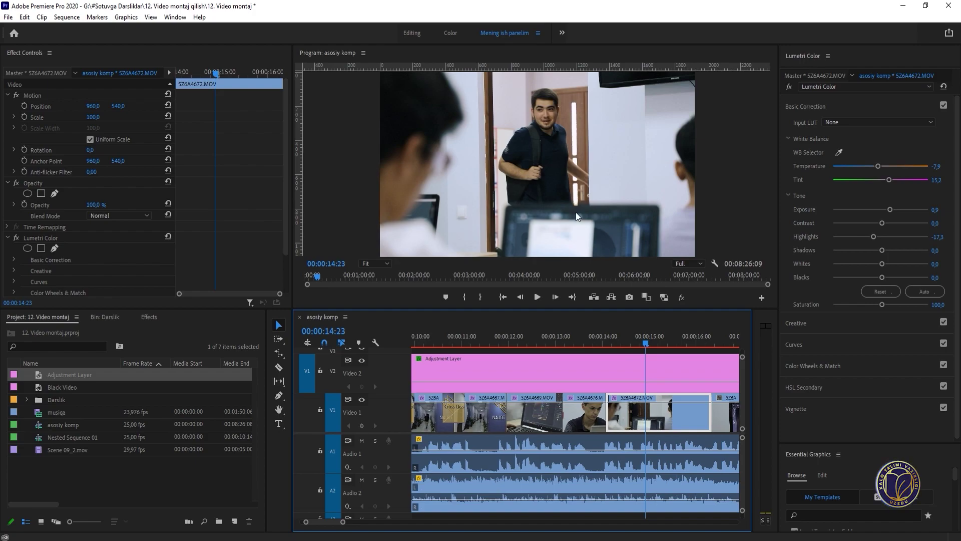
Step: Set the tint to 8.9 and exposure to 0.4 on the SZ6A4672.MOV clip and compare its Lumetri Color effect off and on
drag(887, 180, 885, 181)
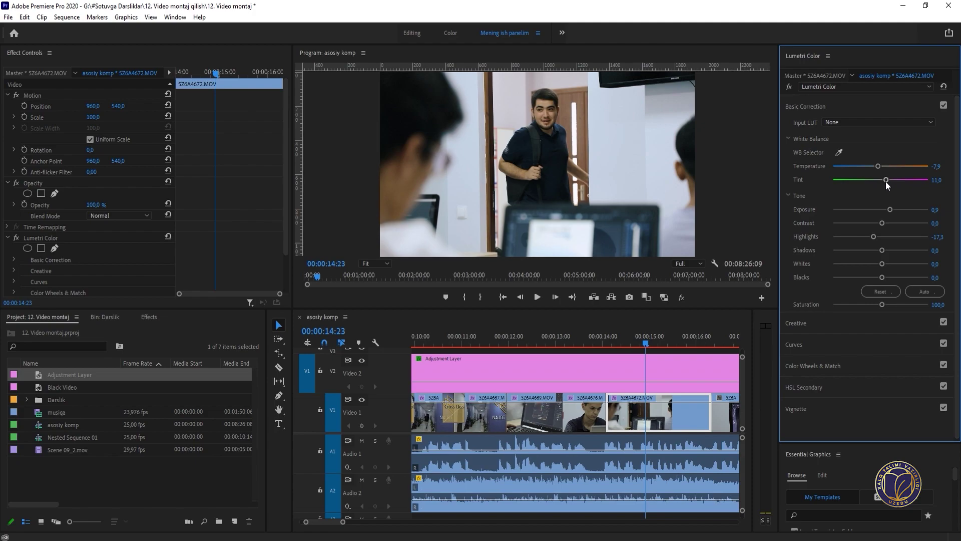
drag(885, 181, 885, 181)
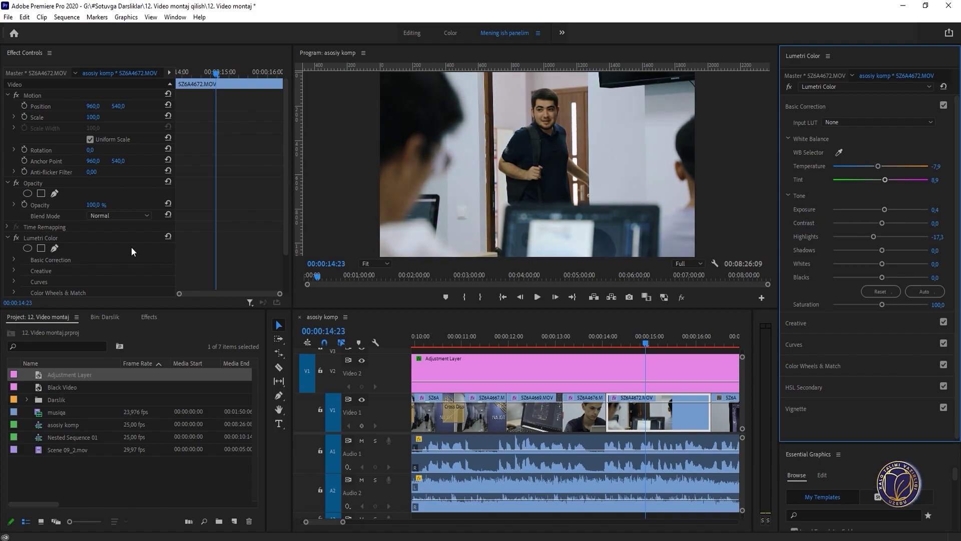
click(16, 238)
click(16, 238)
click(17, 237)
click(17, 237)
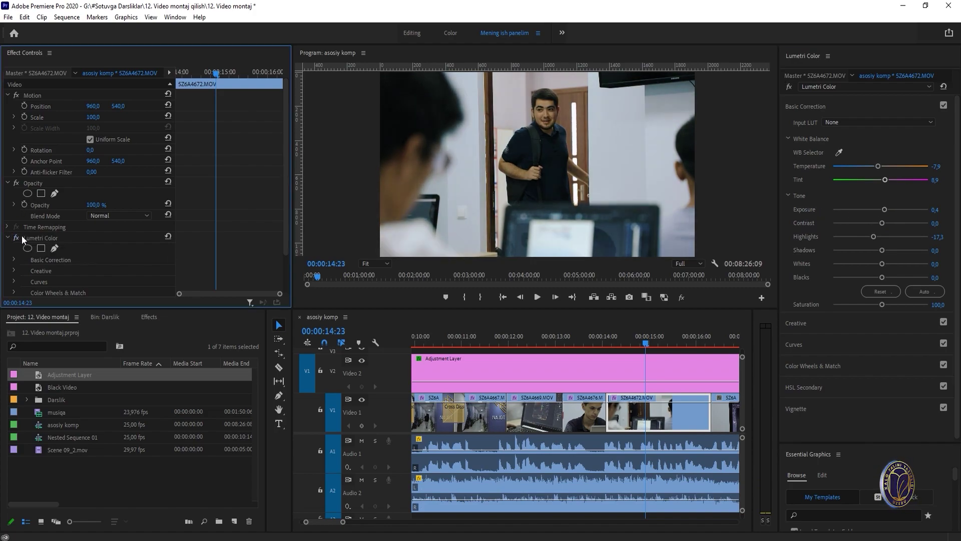
Step: Copy the Lumetri Color effect of the SZ6A4672.MOV clip and move the playhead to SZ6A4673.MOV at 00:00:17:19
click(42, 237)
click(7, 237)
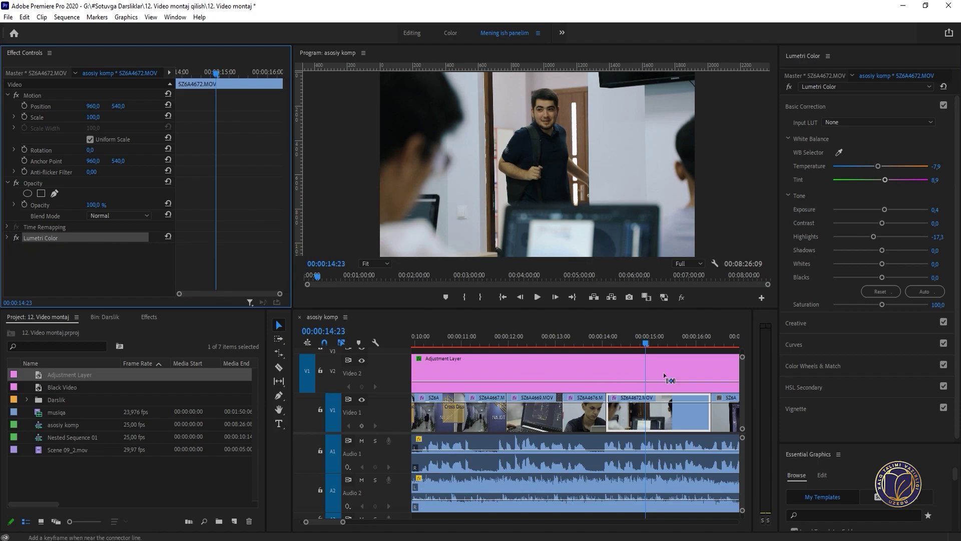
click(704, 336)
key(minus)
key(equal)
key(equal)
drag(613, 332, 647, 335)
key(minus)
click(649, 335)
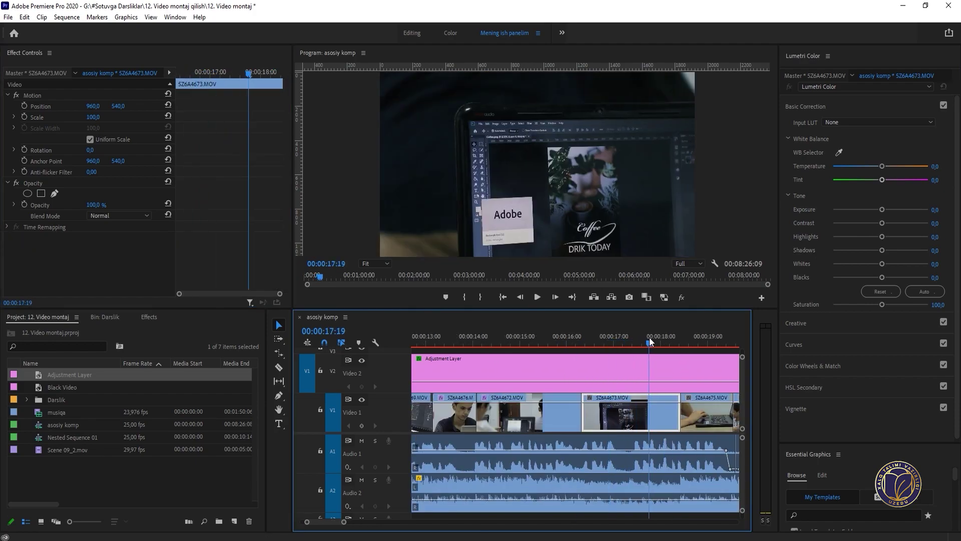
Step: Try the copied Lumetri Color effect on SZ6A4673.MOV with temperature -1.6, tint 6.8 and exposure 0.7, and delete the effect
key(ctrl+v)
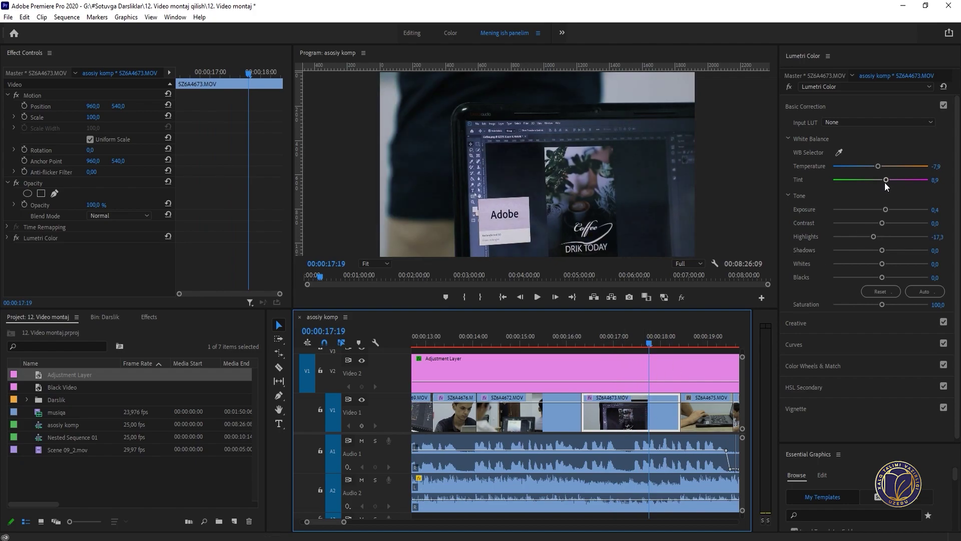
drag(885, 183, 880, 167)
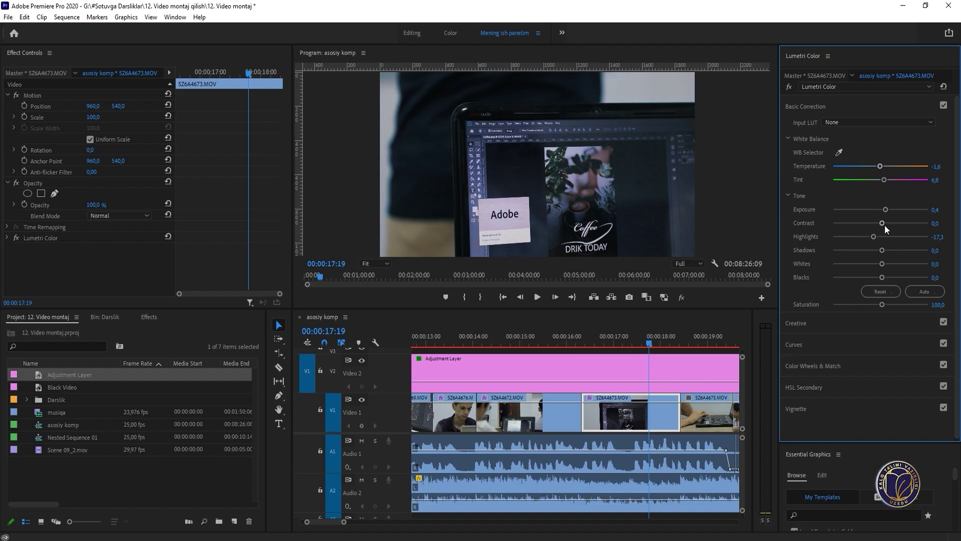
drag(886, 209, 887, 212)
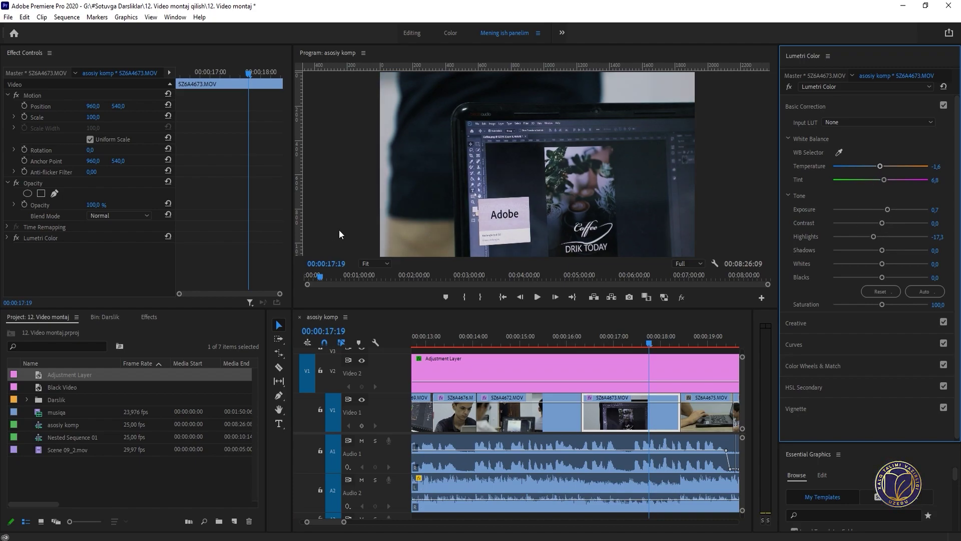
click(40, 239)
key(Delete)
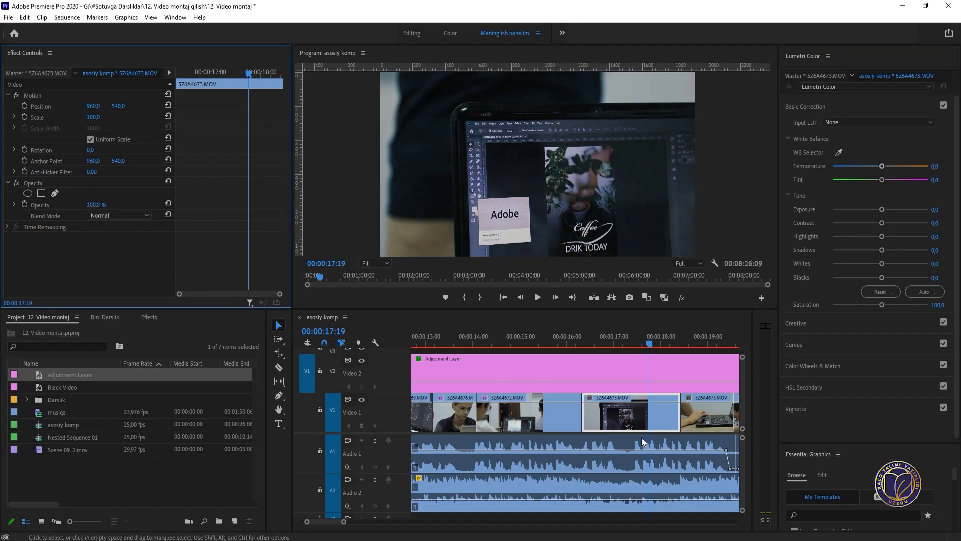
Step: Set only the exposure to 0.9 on the SZ6A4673.MOV clip and check it in an enlarged program view
drag(882, 210, 889, 211)
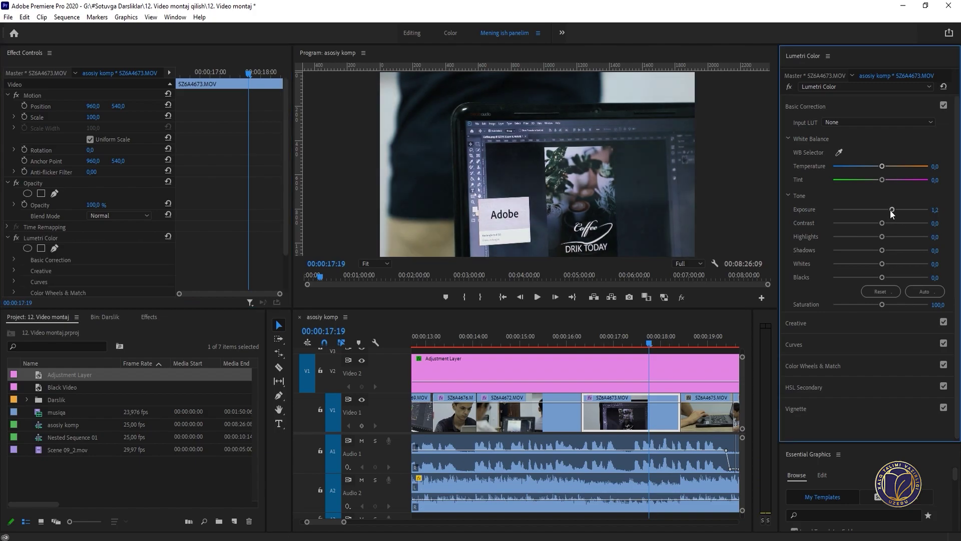
drag(891, 210, 887, 209)
key(grave)
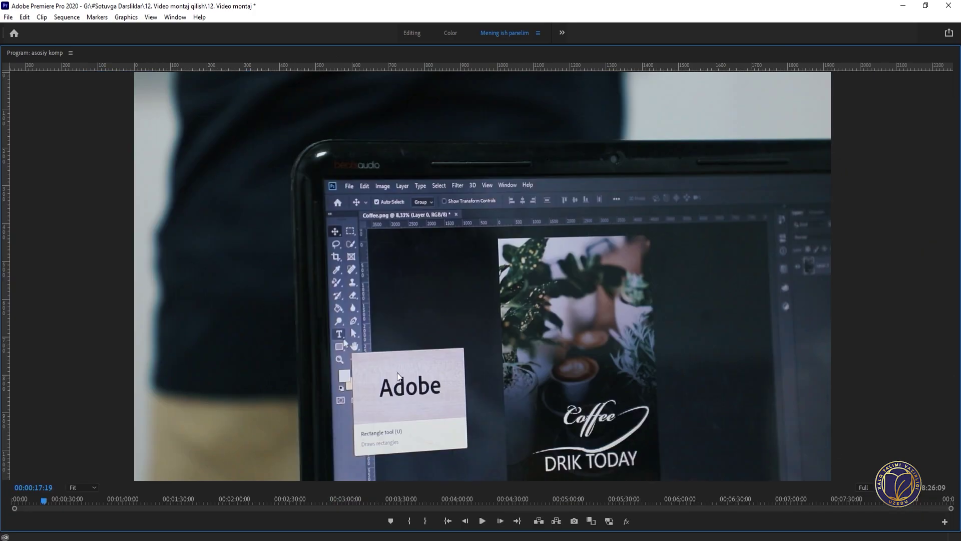
key(grave)
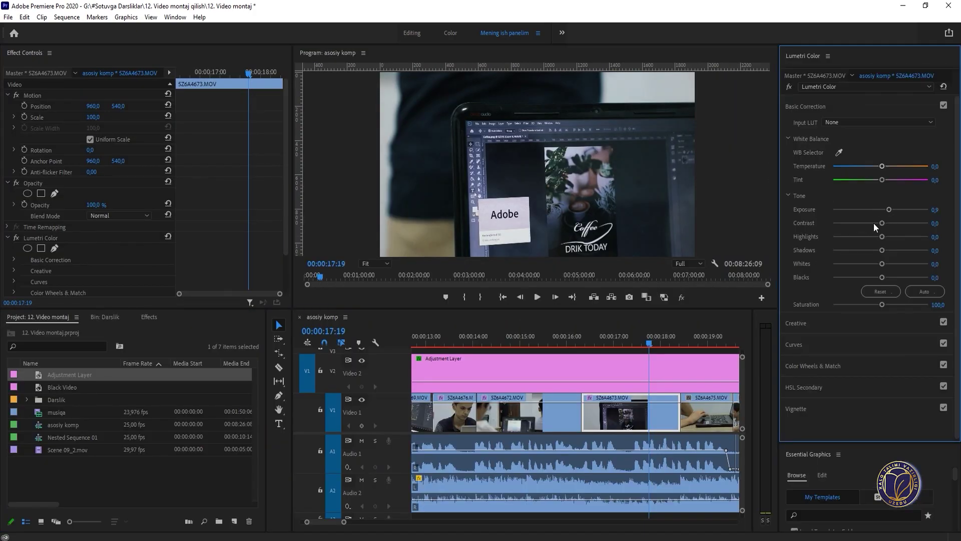
Step: Paste the copied Lumetri Color effect onto the SZ6A4675.MOV clip at 00:00:19:10 and the SZ6A4679.MOV clip at 00:00:19:24
scroll(611, 384, down, 3)
click(614, 337)
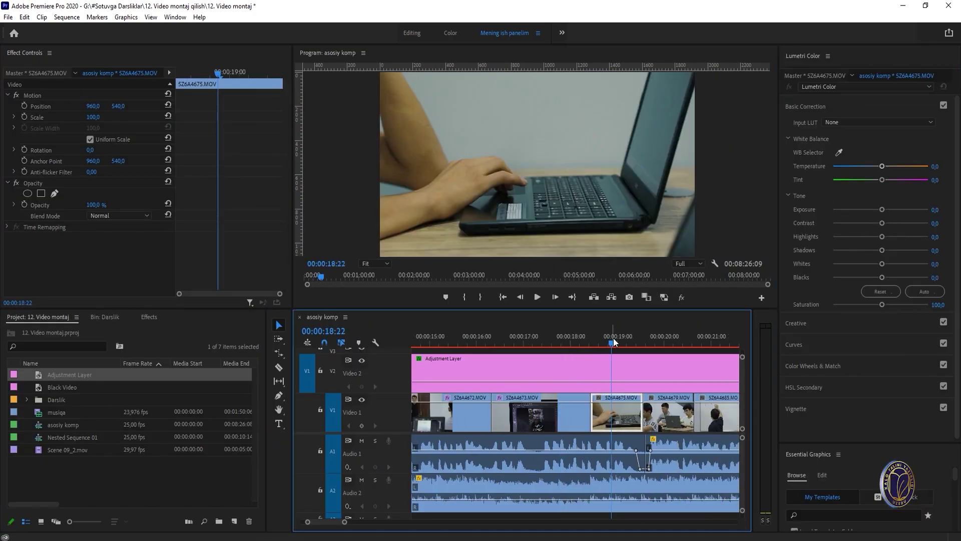
click(633, 338)
key(ctrl+v)
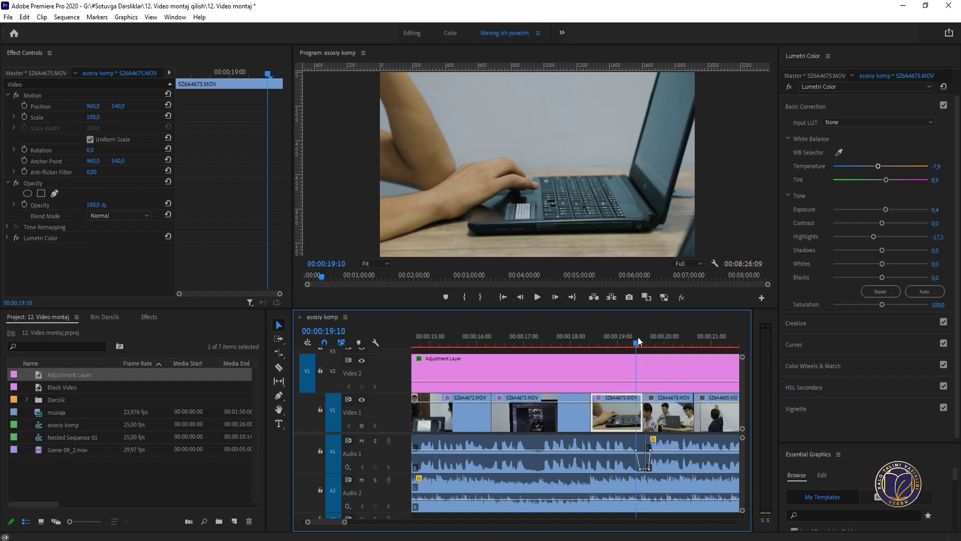
drag(638, 336, 662, 339)
click(679, 420)
key(ctrl+v)
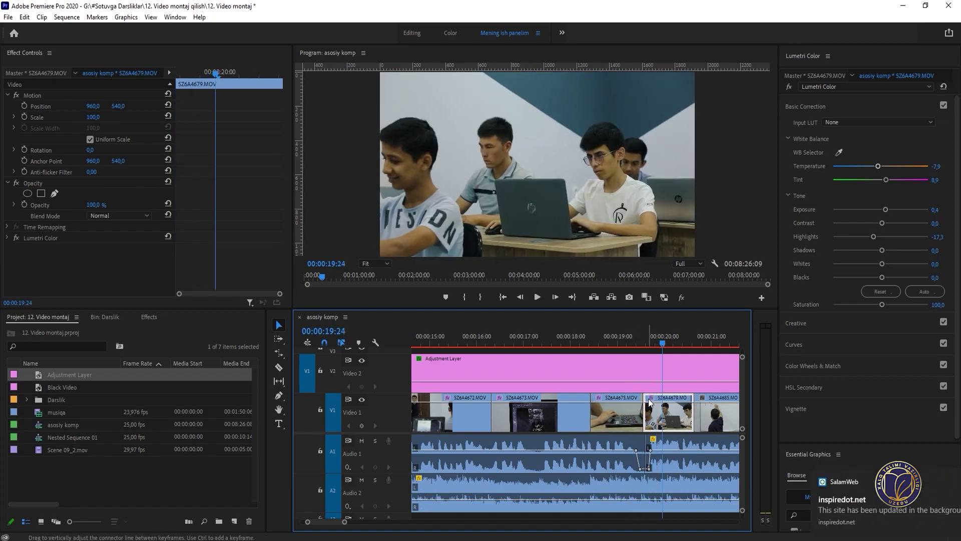
Step: Set exposure to 0.5 and highlights to -27.7 on the SZ6A4679.MOV clip, checking it in an enlarged program view
key(grave)
key(grave)
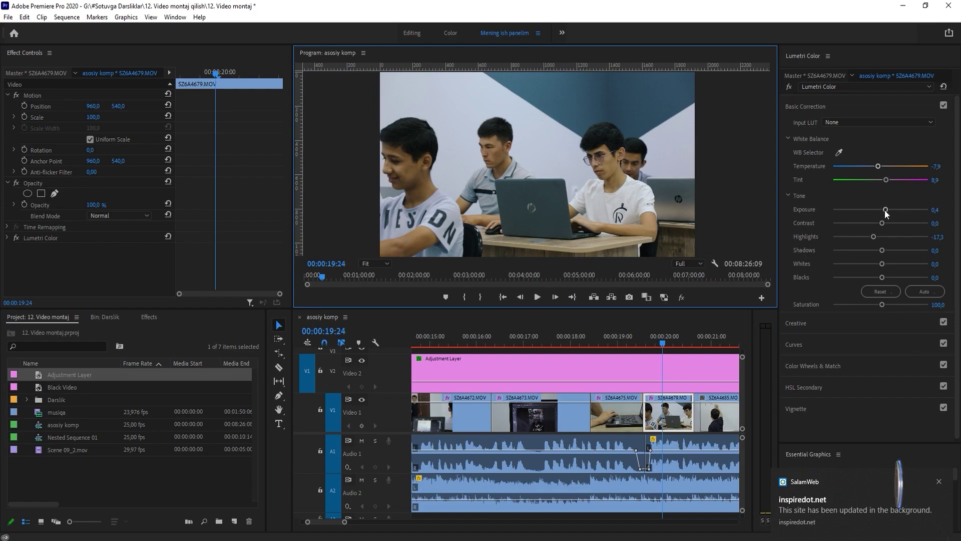
drag(885, 210, 868, 241)
key(grave)
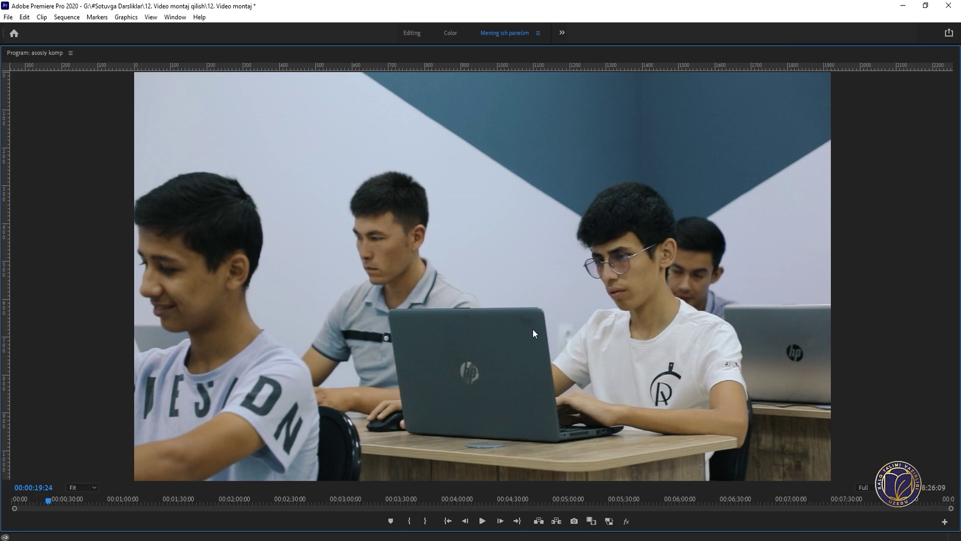
key(grave)
Step: Compare the SZ6A4679.MOV clip at 00:00:19:24 with its Lumetri Color effect disabled and enabled
click(17, 237)
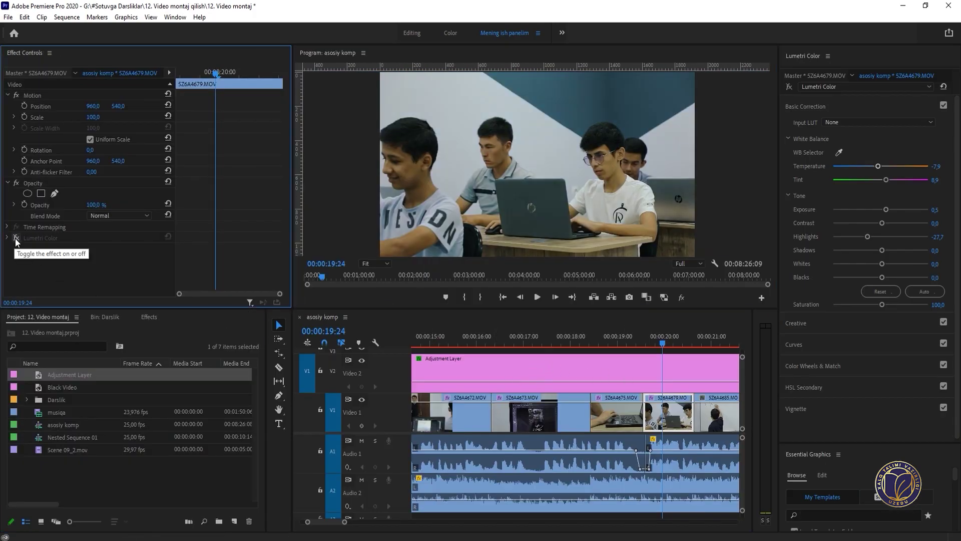
click(16, 237)
click(16, 237)
click(16, 238)
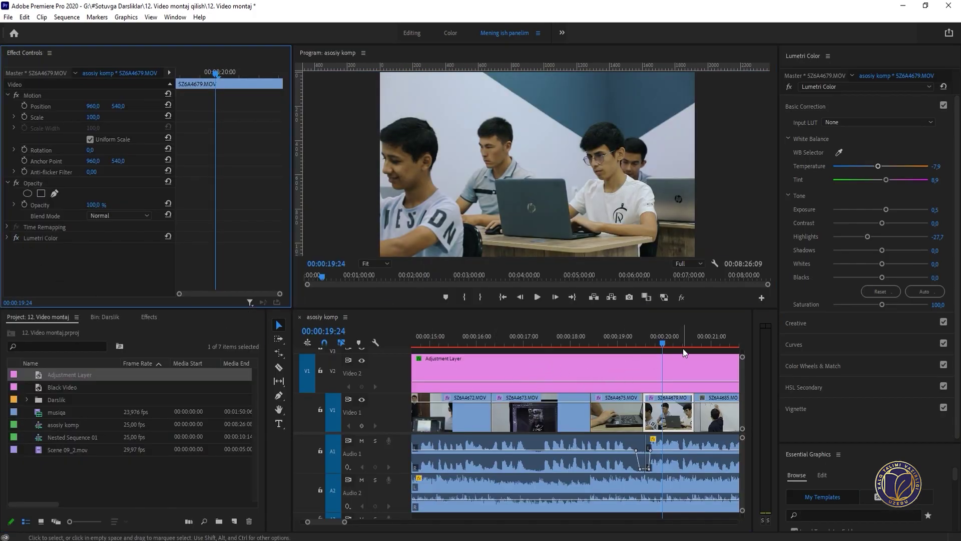
Step: Fine-tune the tint of the SZ6A4679.MOV clip and copy its Lumetri Color effect onto the SZ6A4685.MOV clip at 00:00:20:20
mouse_move(684, 351)
mouse_down()
mouse_move(702, 340)
mouse_move(682, 345)
mouse_up()
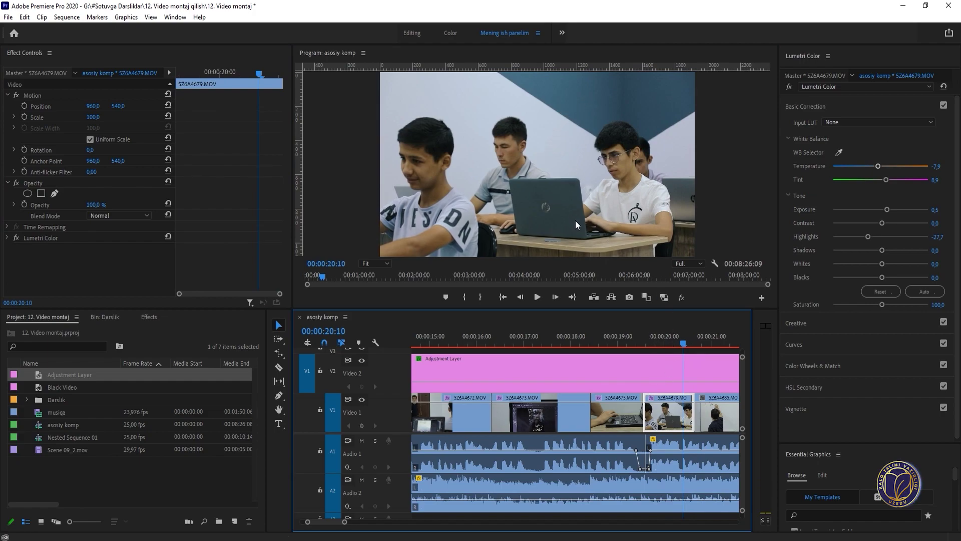
click(885, 180)
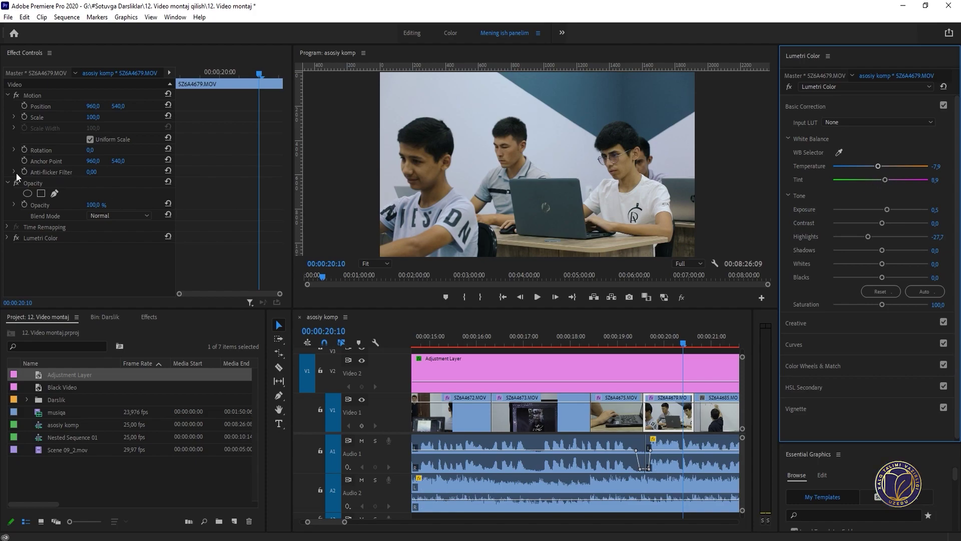
click(40, 240)
click(696, 339)
drag(696, 340, 703, 335)
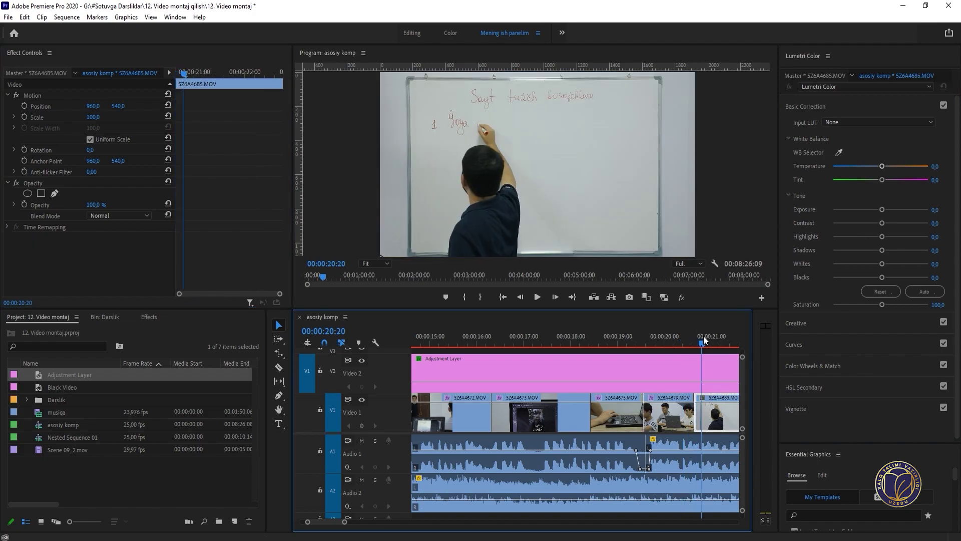
key(minus)
click(654, 412)
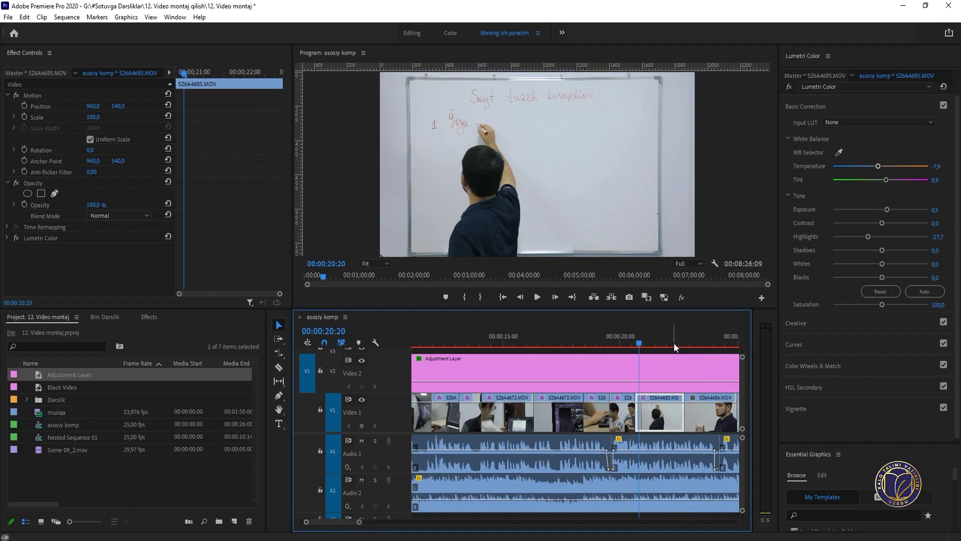
Step: Set the tint to 7 on the SZ6A4685.MOV clip at 00:00:21:24
click(666, 335)
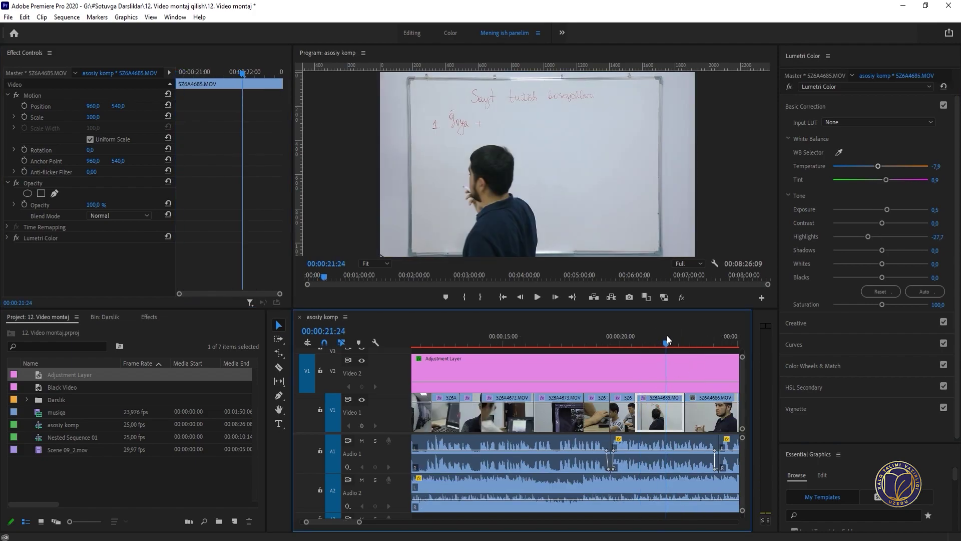
click(938, 179)
text(7)
key(Return)
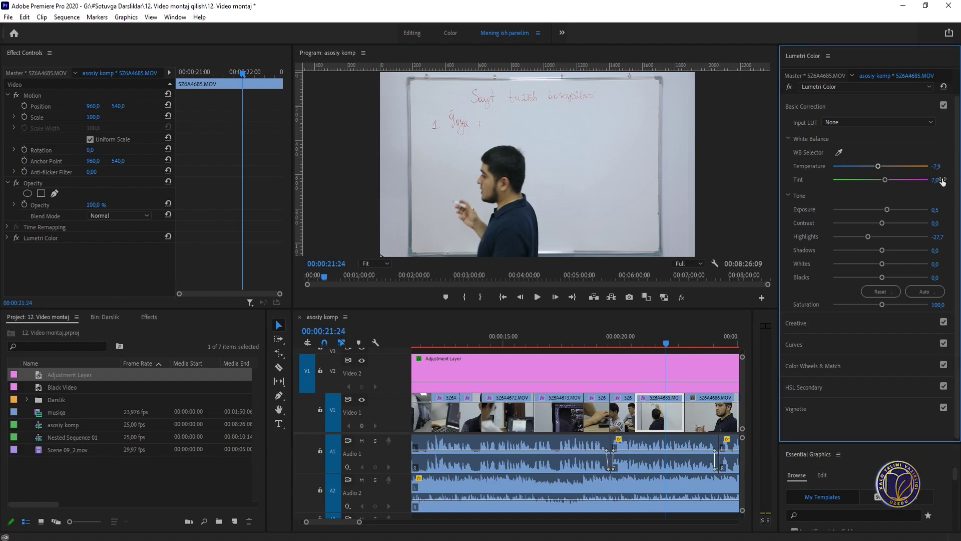
Step: Copy the Lumetri Color effect from SZ6A4685.MOV onto the SZ6A4686.MOV clip at 00:00:24:05 and set its exposure to 0.7
click(48, 239)
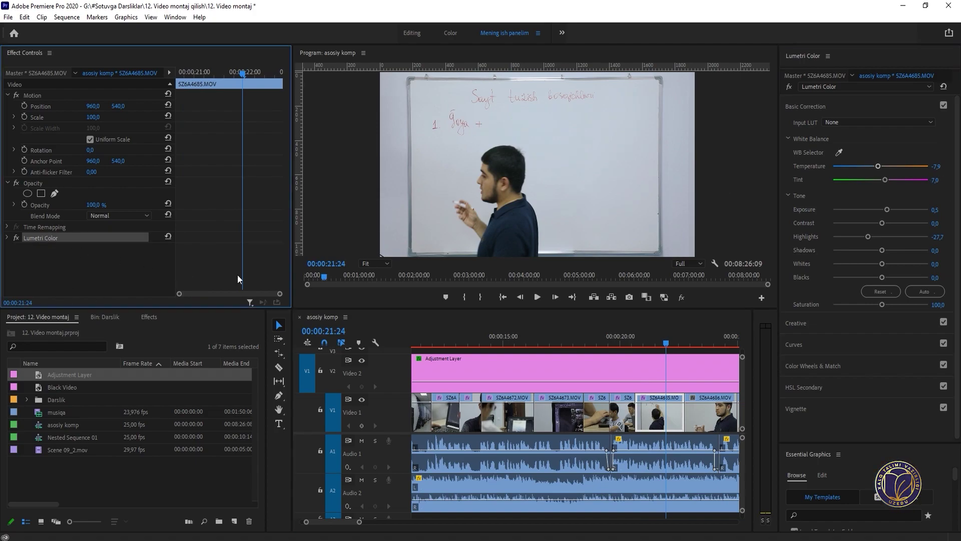
drag(711, 338, 717, 339)
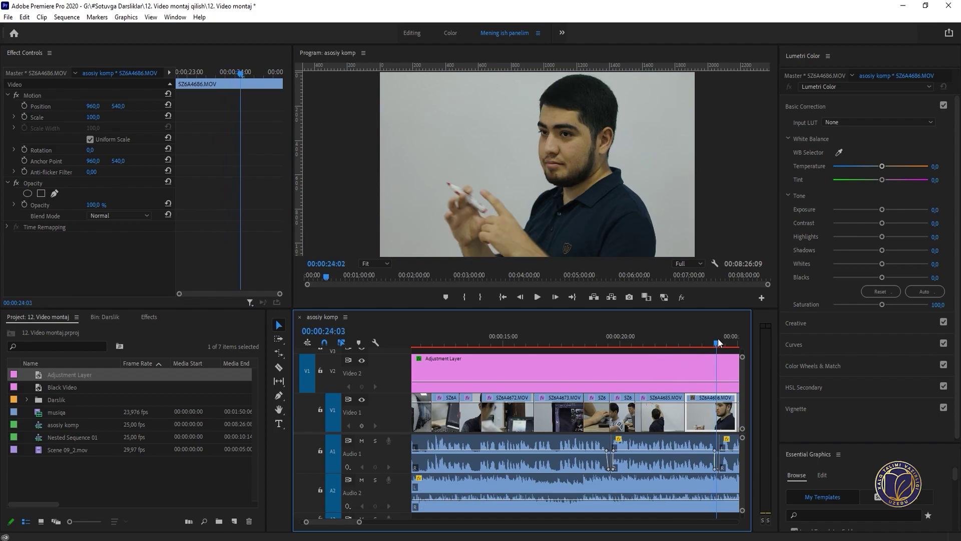
click(637, 421)
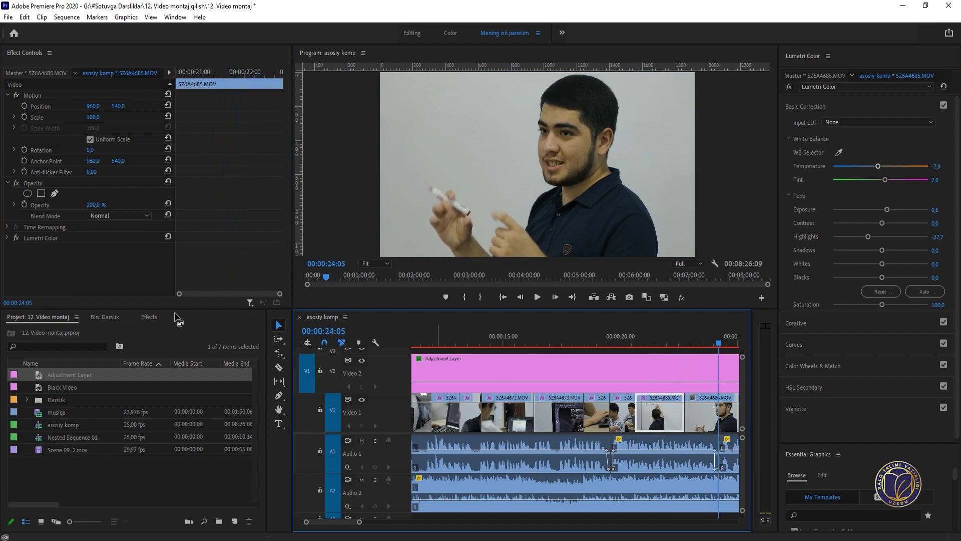
click(38, 239)
click(720, 413)
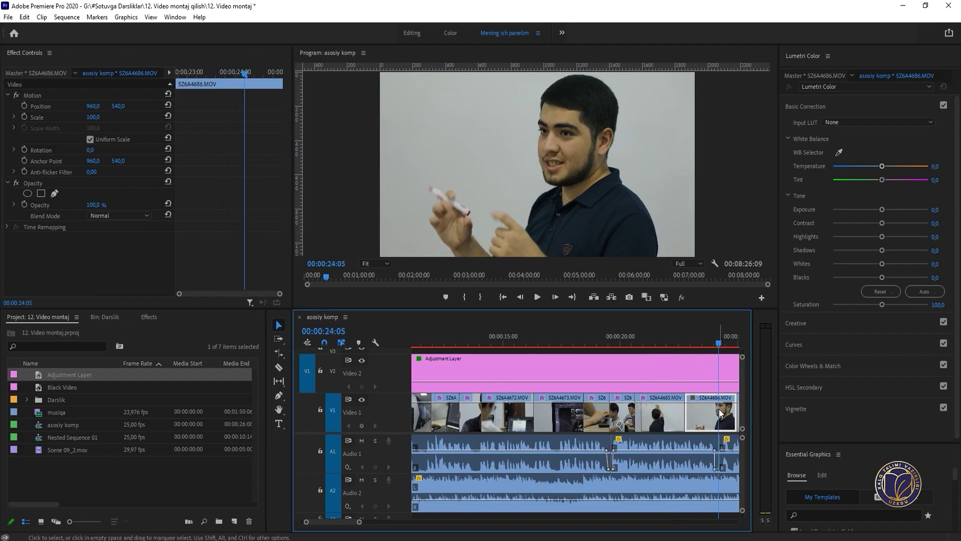
scroll(709, 410, right, 3)
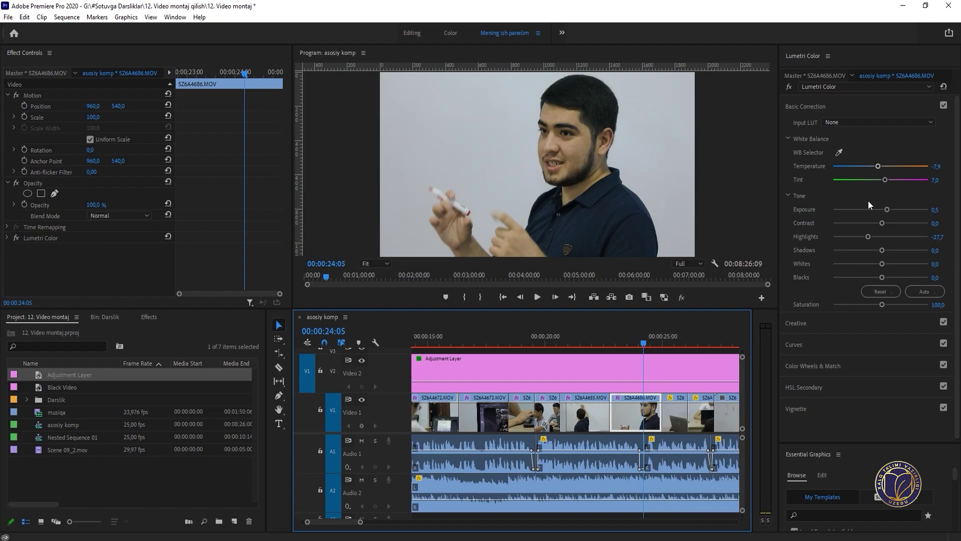
click(888, 211)
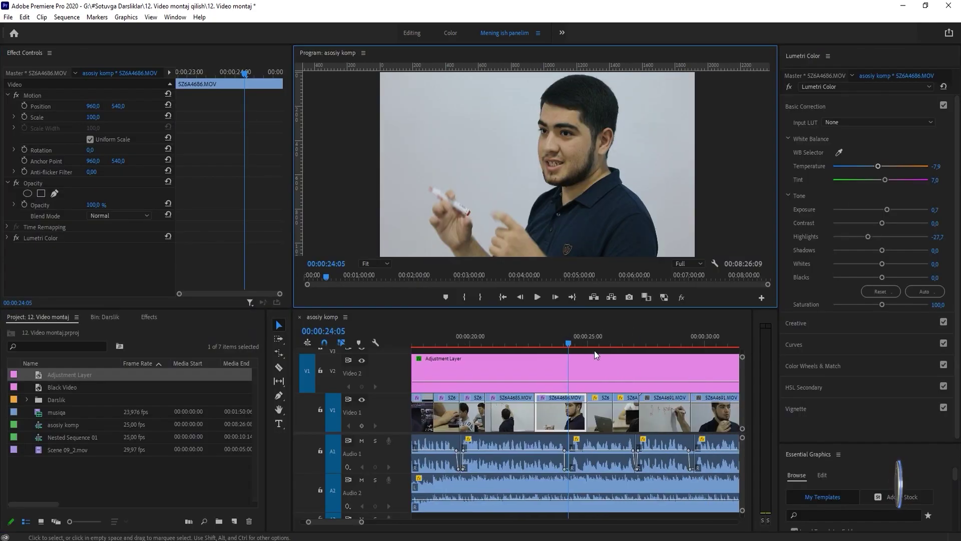
Step: Apply the copied Lumetri Color effect to the SZ6A4690.MOV clip at 00:00:26:22 with exposure 0.7
click(600, 342)
click(889, 210)
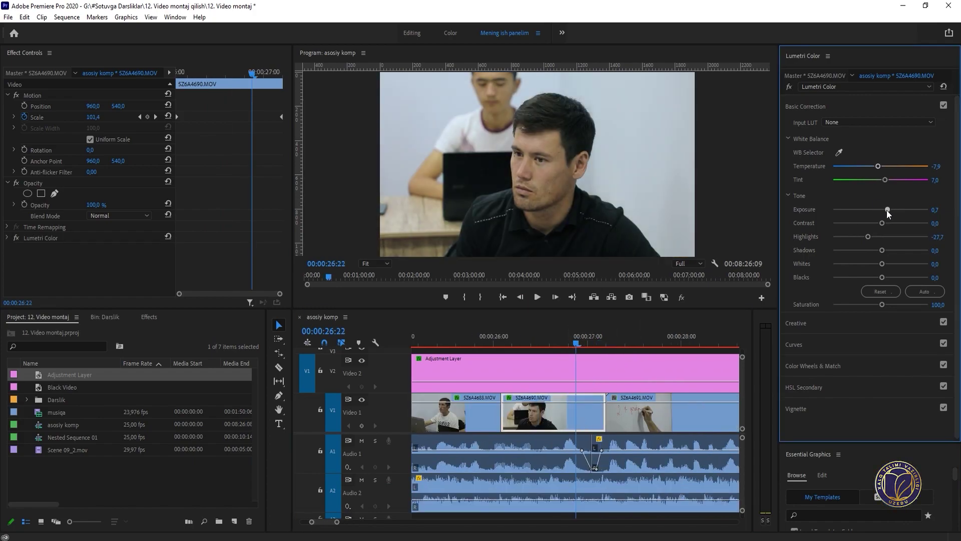
Step: Apply the copied Lumetri Color effect to both SZ6A4691.MOV clips, using exposure 0.8 and highlights -40.3 at 00:00:28:03 and exposure 1.1 at 00:00:30:21
click(636, 342)
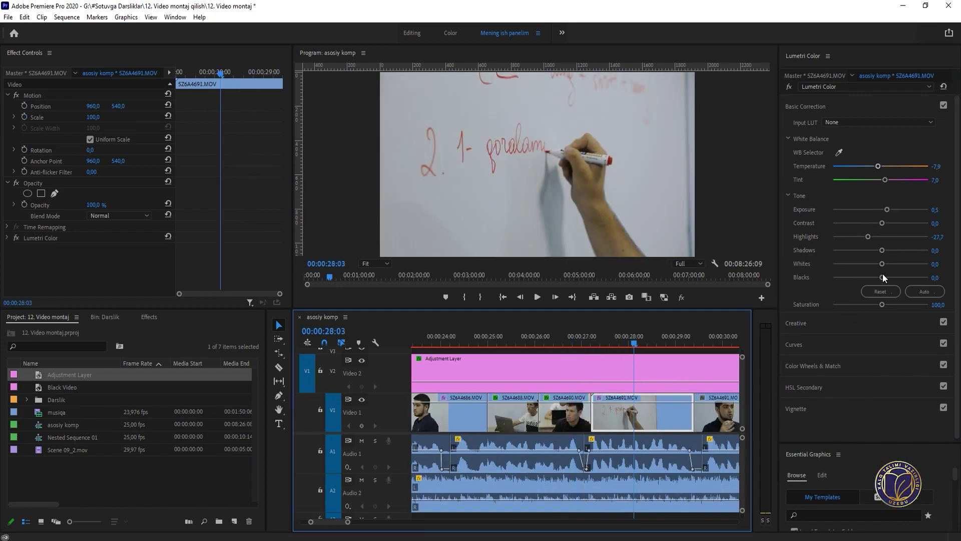
click(888, 212)
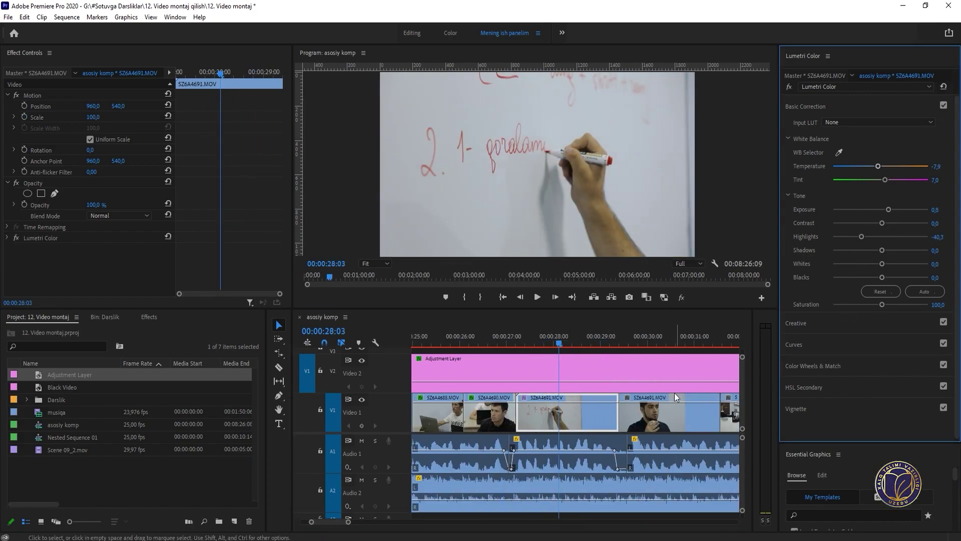
click(643, 340)
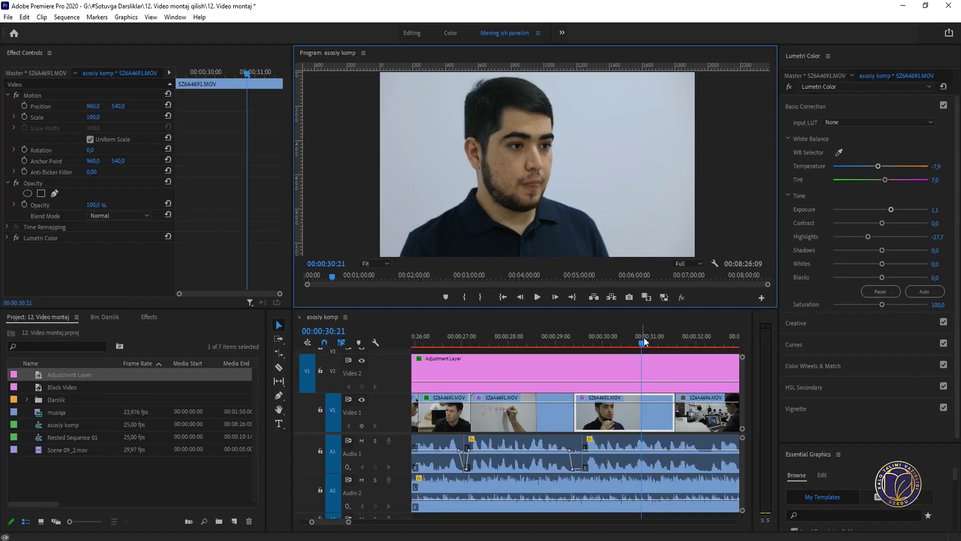
Step: Apply the copied Lumetri Color effect to the SZ6A4696.MOV, SZ6A4697.MOV, SZ6A4701.MOV and SZ6A4702.MOV clips, adjusting exposure where needed
click(631, 343)
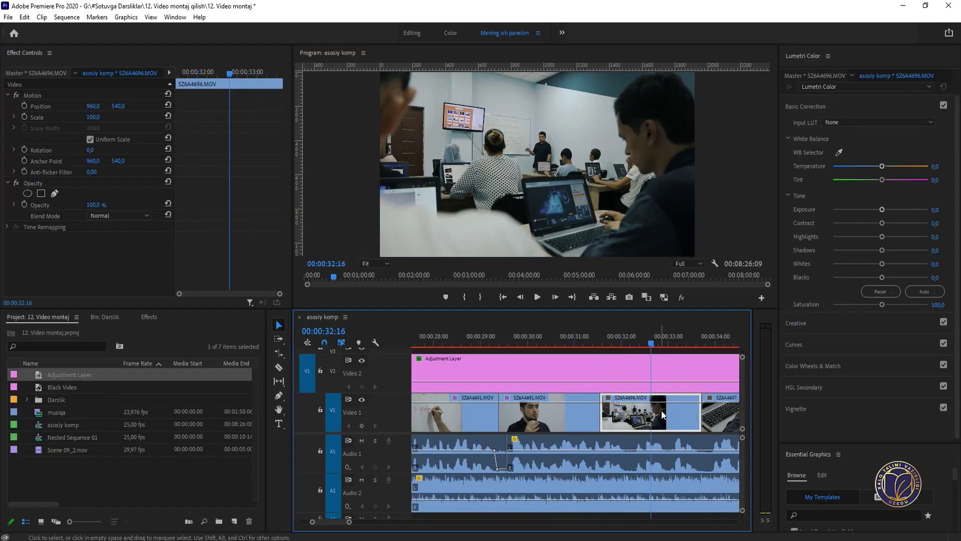
click(887, 209)
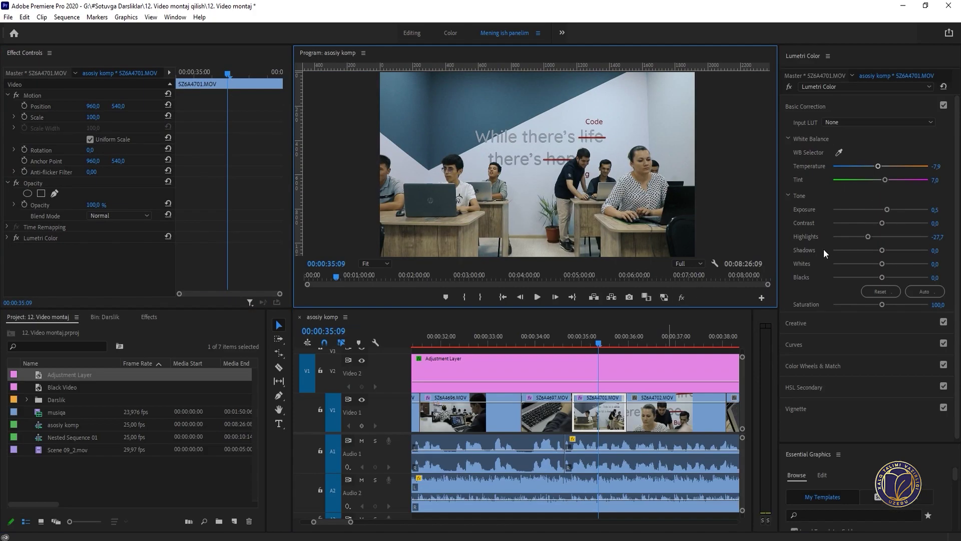
drag(886, 209, 886, 211)
scroll(617, 337, down, 1)
drag(608, 336, 632, 336)
key(ctrl+v)
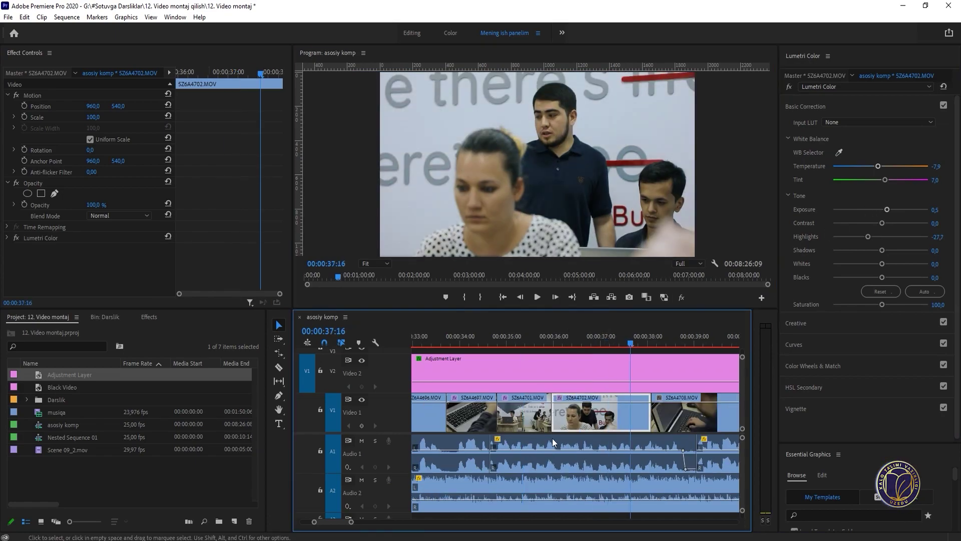
Step: Apply the copied Lumetri Color effect to the SZ6A4708.MOV clip and raise its exposure to about 1.1
scroll(600, 339, down, 2)
click(600, 338)
key(ctrl+v)
click(638, 337)
drag(887, 209, 891, 211)
scroll(605, 396, down, 2)
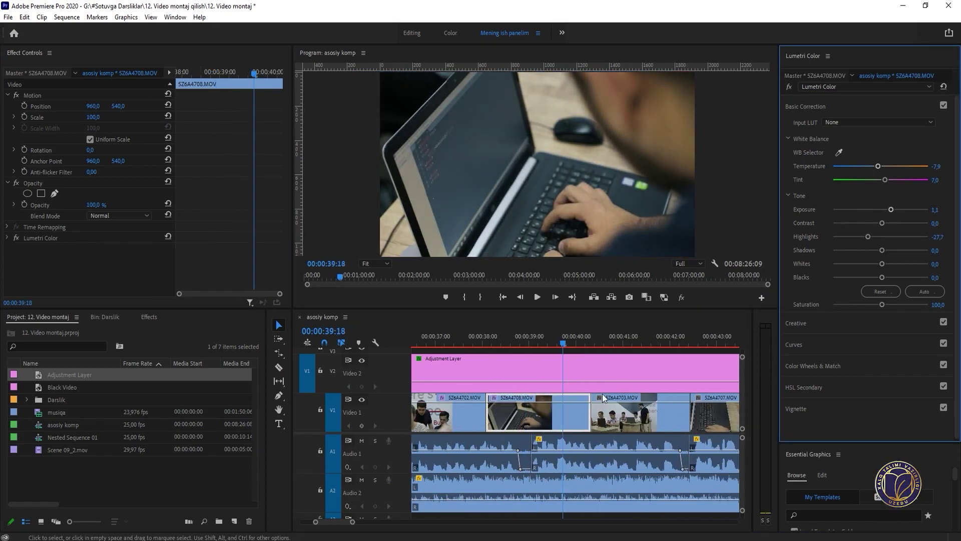
Step: Apply the copied Lumetri Color effect to the SZ6A4703.MOV clip and set its exposure to 0.7
click(656, 337)
key(ctrl+v)
scroll(650, 336, down, 2)
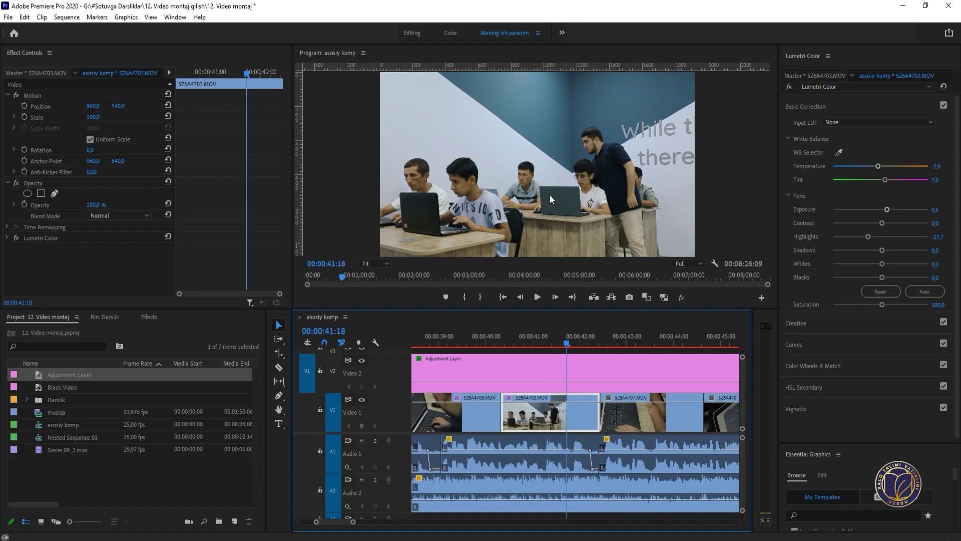
click(560, 341)
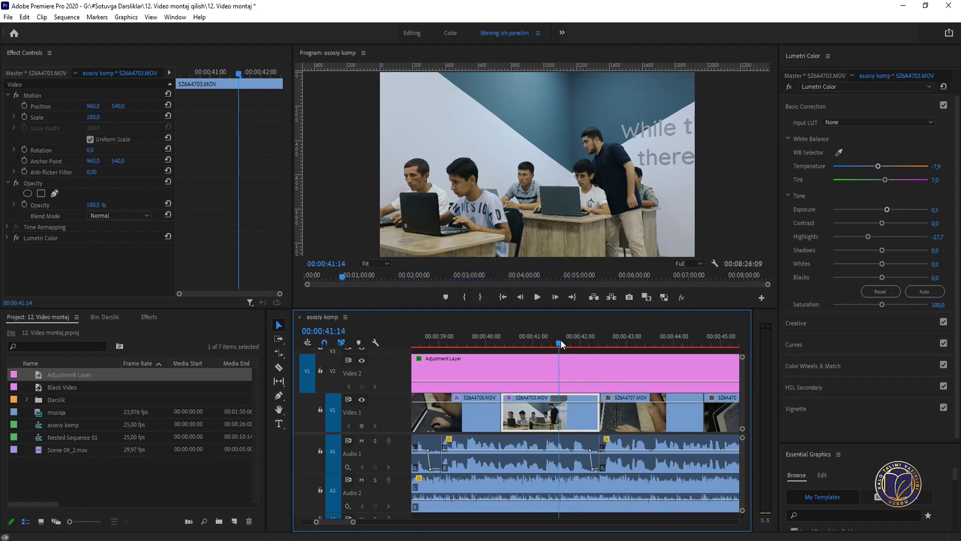
drag(561, 341, 569, 342)
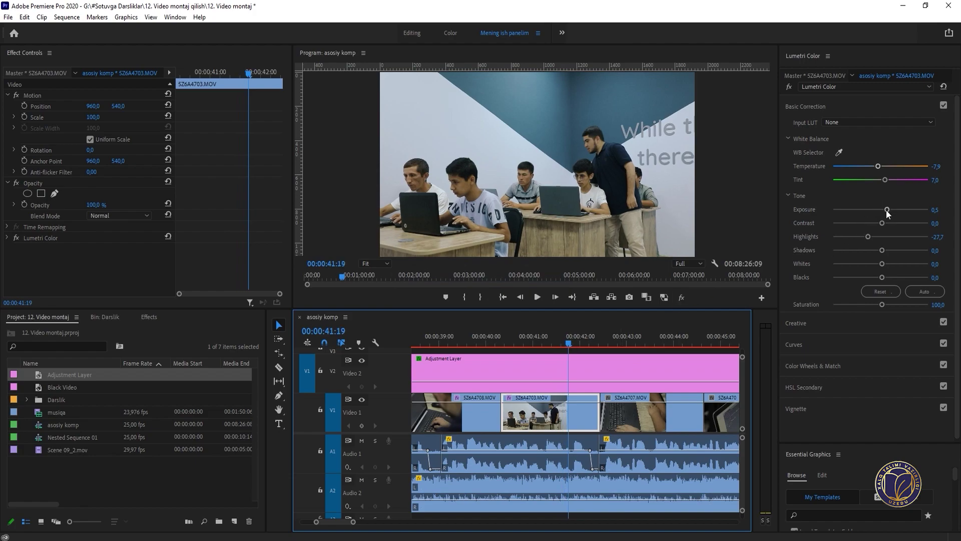
drag(886, 210, 886, 211)
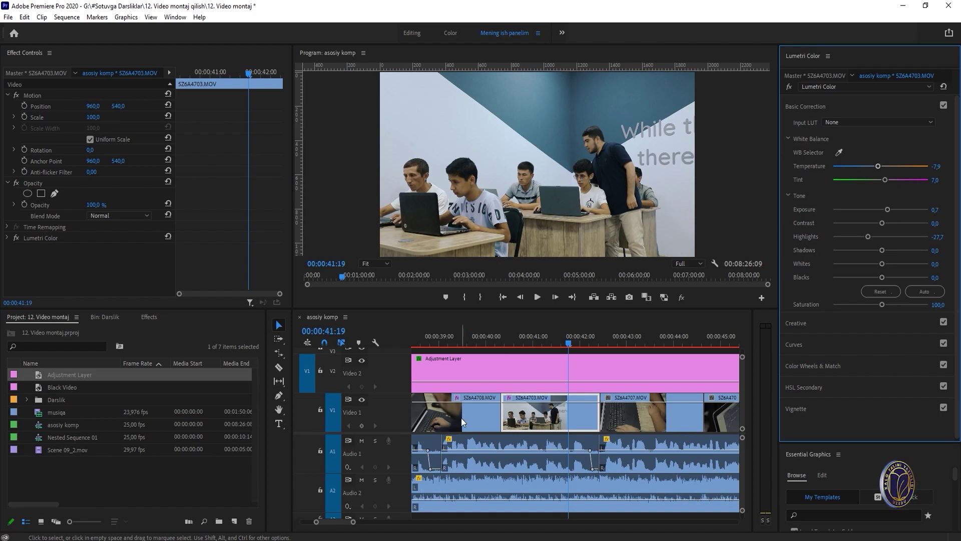
Step: Apply the copied Lumetri Color effect to the SZ6A4707.MOV clip with slightly raised exposure, and to the following SZ6A4709.MOV clip
click(625, 342)
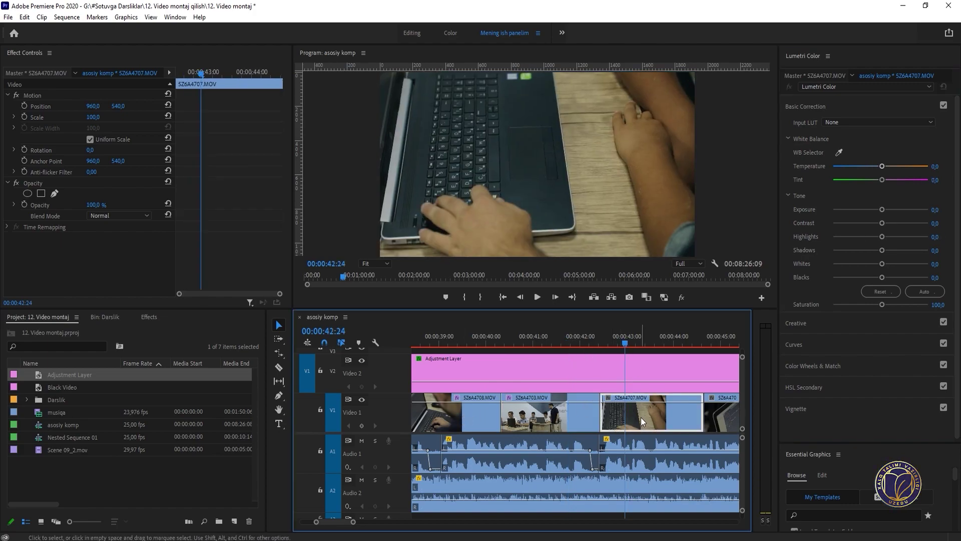
key(ctrl+v)
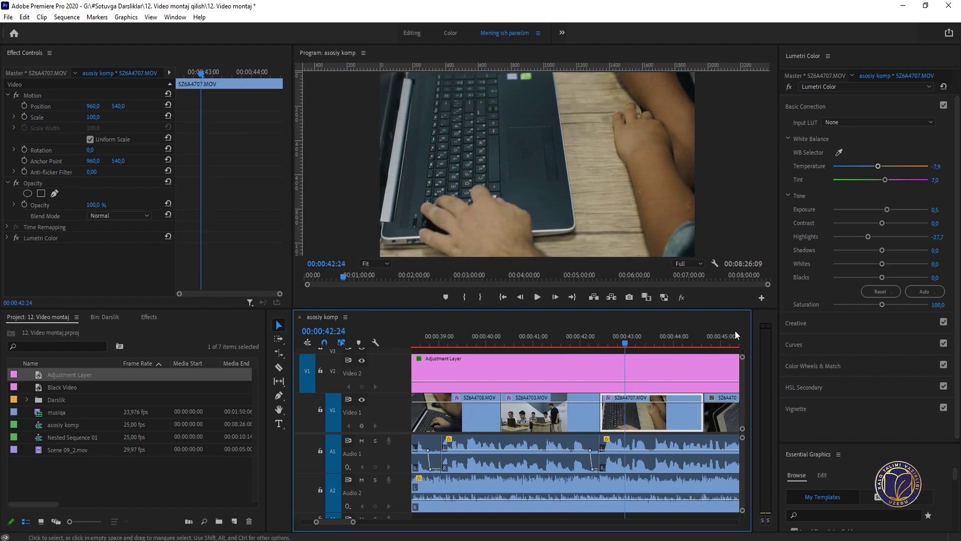
drag(885, 211, 889, 210)
scroll(605, 360, down, 2)
click(663, 341)
key(ctrl+v)
Step: Apply the copied Lumetri Color effect to the SZ6A4710.MOV clip and slightly raise its exposure
scroll(606, 359, down, 3)
click(602, 341)
key(ctrl+v)
key(grave)
key(grave)
scroll(560, 361, down, 2)
Step: Extend the copied Lumetri correction to the SZ6A4714.MOV and SZ6A4713.MOV clips, setting exposure to 0.4 on SZ6A4713.MOV
click(538, 341)
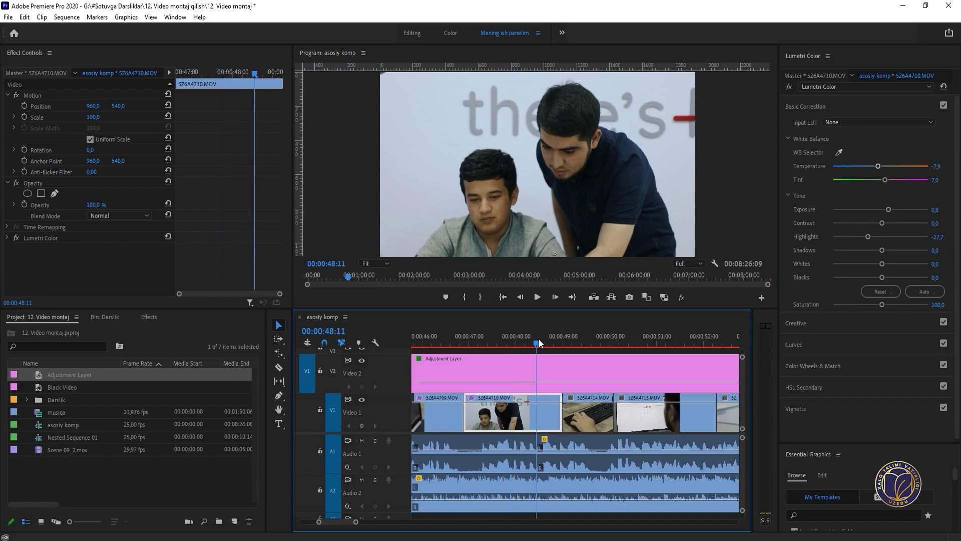
drag(539, 338, 646, 339)
click(884, 209)
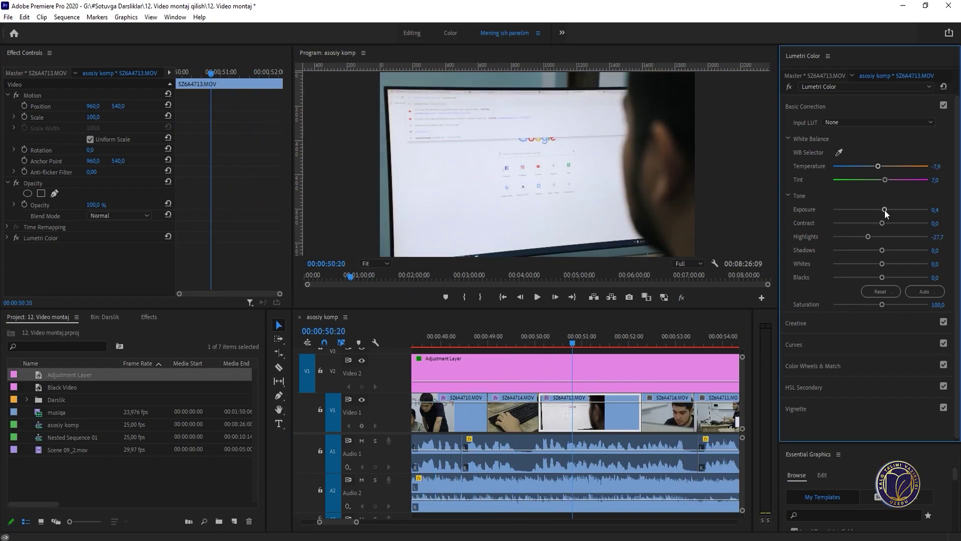
scroll(647, 368, down, 1)
scroll(647, 368, down, 1)
Step: Apply the copied Lumetri Color effect to the SZ6A4716.MOV clip at 00:00:52:17 and fine-tune its tone
click(556, 340)
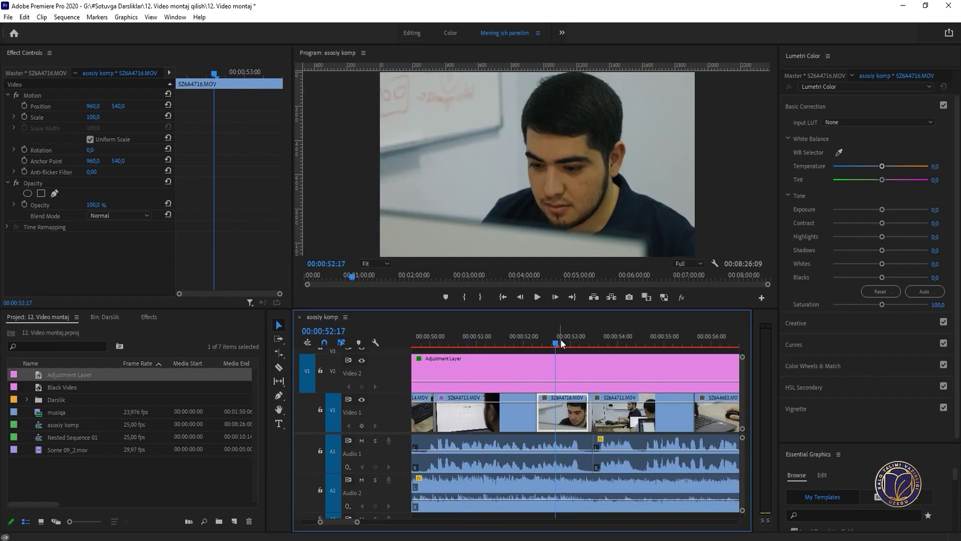
key(ctrl+v)
scroll(557, 357, down, 1)
drag(886, 210, 863, 236)
Step: Apply the copied Lumetri Color effect to the SZ6A4711.MOV clip and to the SZ6A4683.MOV clip at 00:00:56:02
click(561, 338)
click(576, 395)
key(ctrl+v)
click(616, 337)
drag(626, 334, 640, 336)
click(666, 400)
key(ctrl+v)
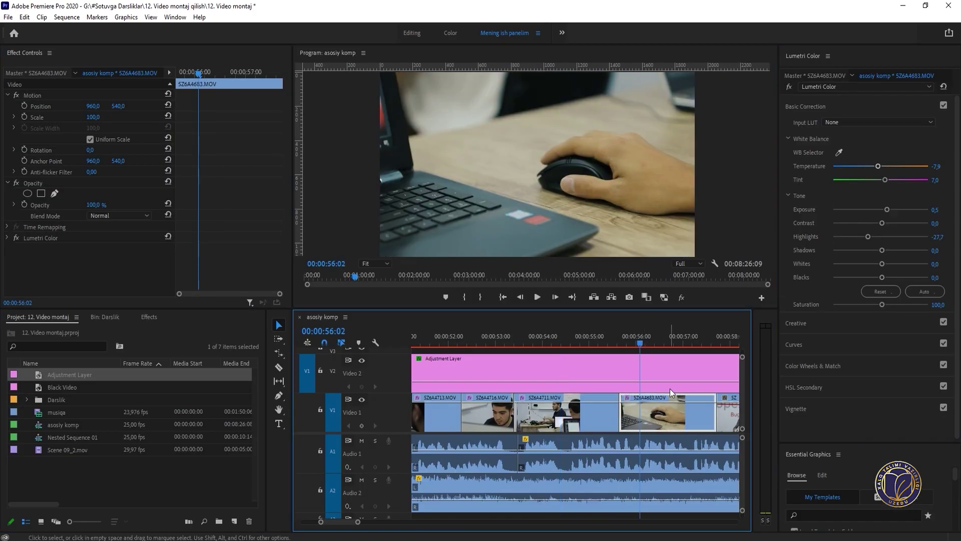
Step: Apply the copied Lumetri Color effect to the SZ6A4677.MOV clip at 00:00:58:09 with exposure 0.4 and highlights -27.7
key(minus)
click(625, 339)
click(641, 403)
key(ctrl+v)
click(868, 236)
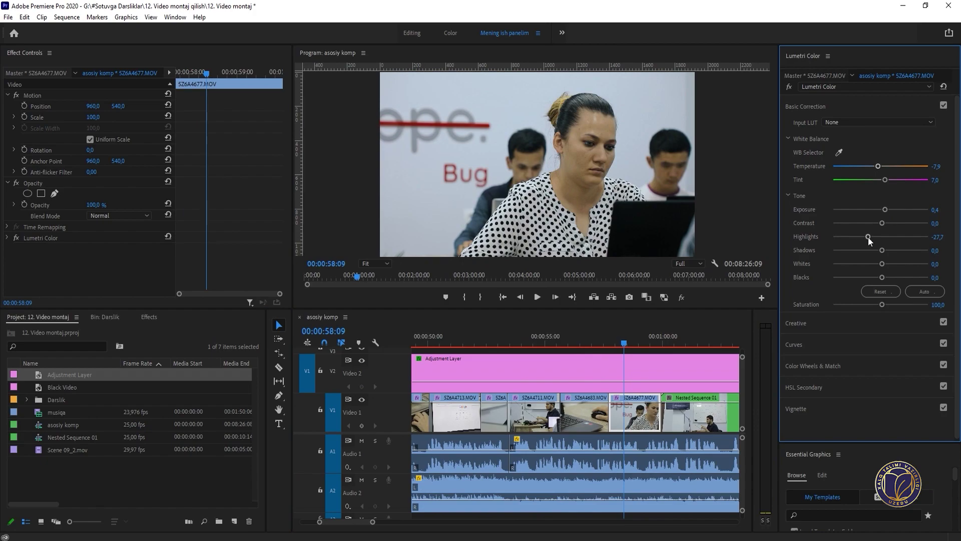
Step: Apply the copied Lumetri Color effect to the Nested Sequence 01 clip at the end of V1
scroll(651, 381, down, 1)
click(623, 403)
key(minus)
drag(620, 335, 669, 341)
key(ctrl+v)
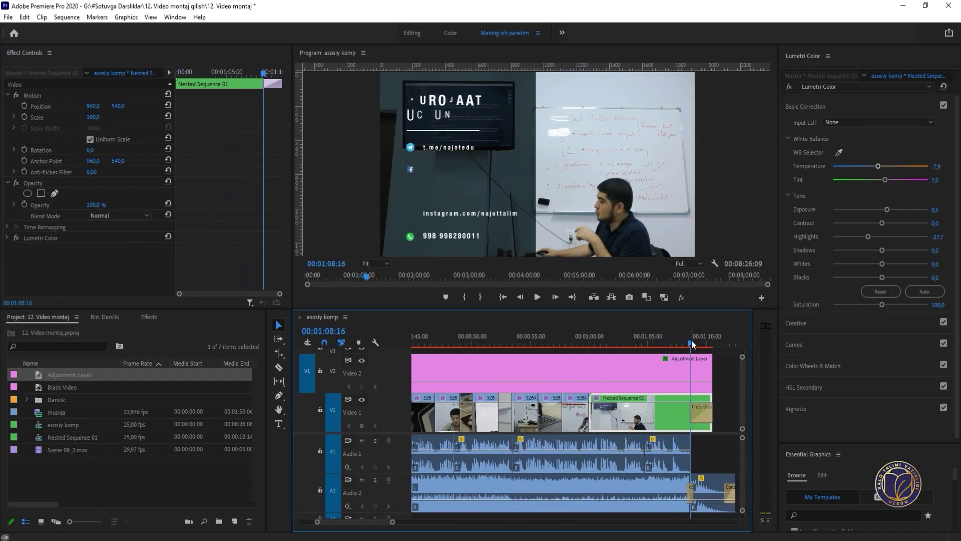
Step: Review the colour correction from the opening clips through to the SZ6A4702.MOV clip at 00:00:37:05
key(minus)
key(minus)
key(minus)
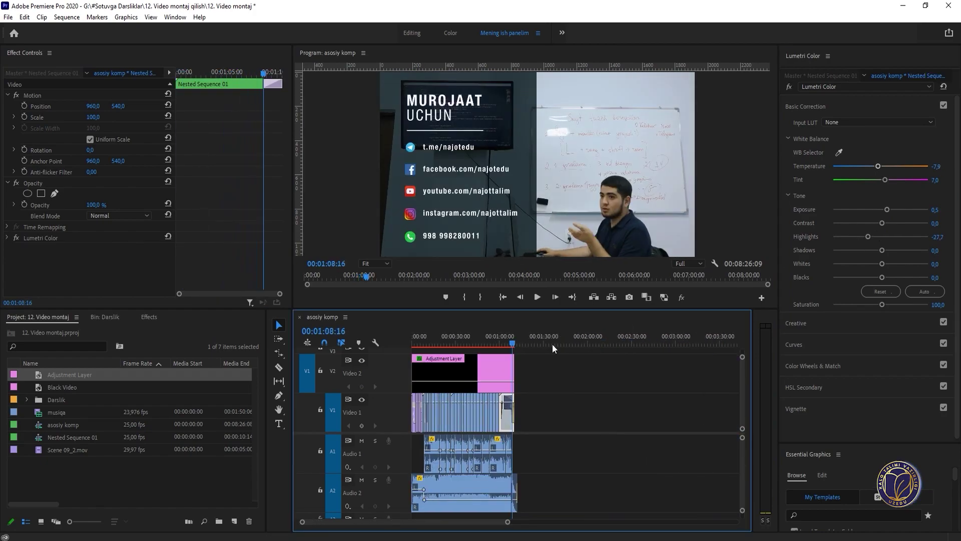
drag(501, 341, 422, 341)
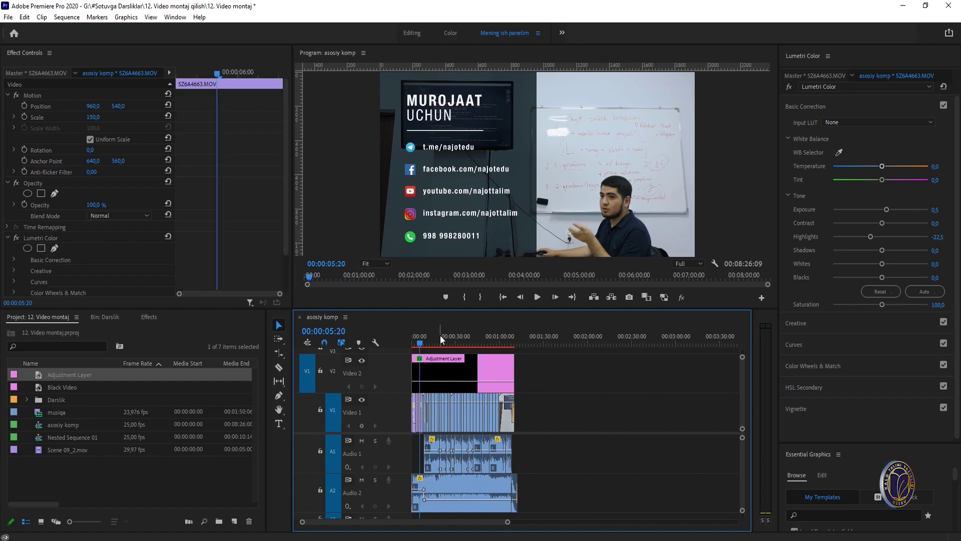
key(equal)
key(equal)
drag(479, 344, 630, 344)
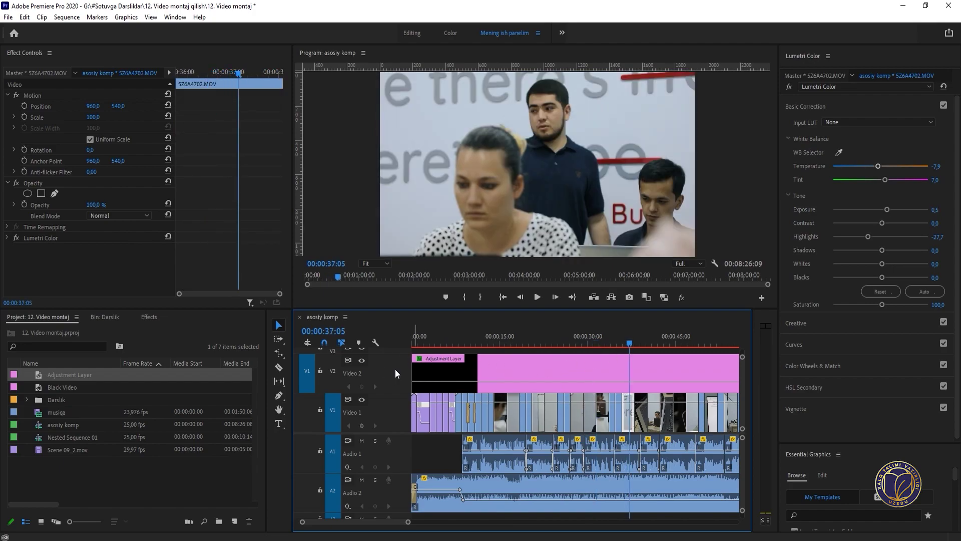
Step: Examine the corrected V1 clips between 00:00:31:02 and 00:00:37:00 and the closing contact screen for colour consistency
click(520, 339)
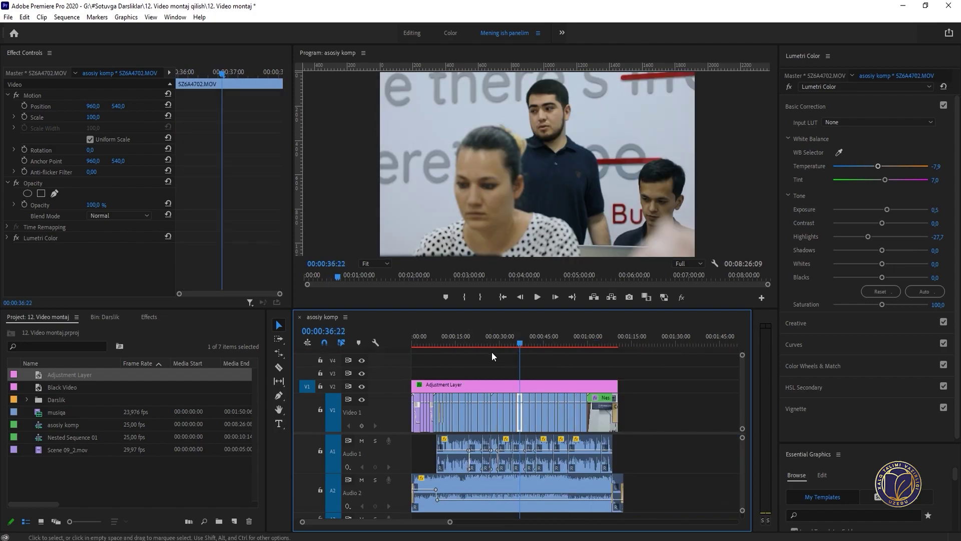
key(=)
key(=)
drag(546, 340, 550, 340)
key(=)
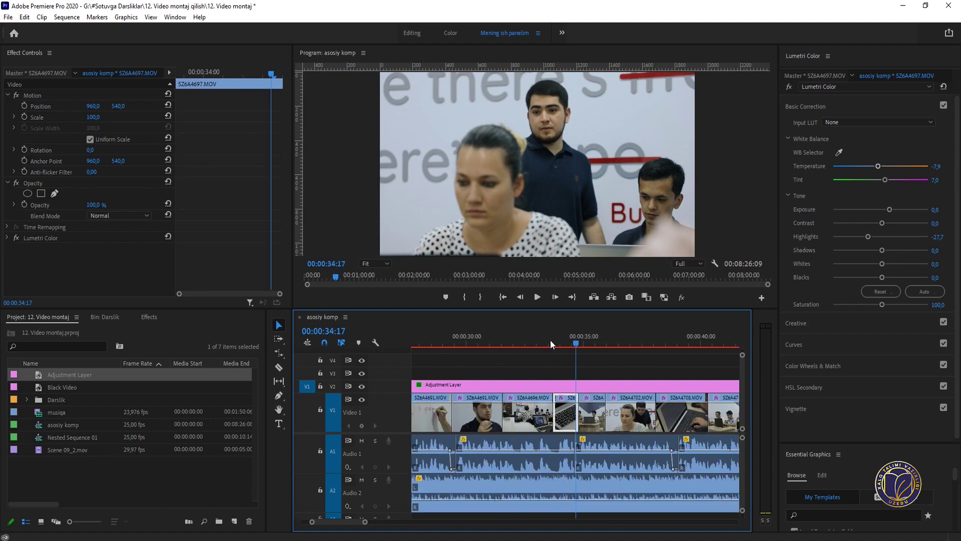
key(=)
key(-)
click(480, 337)
drag(480, 341, 490, 338)
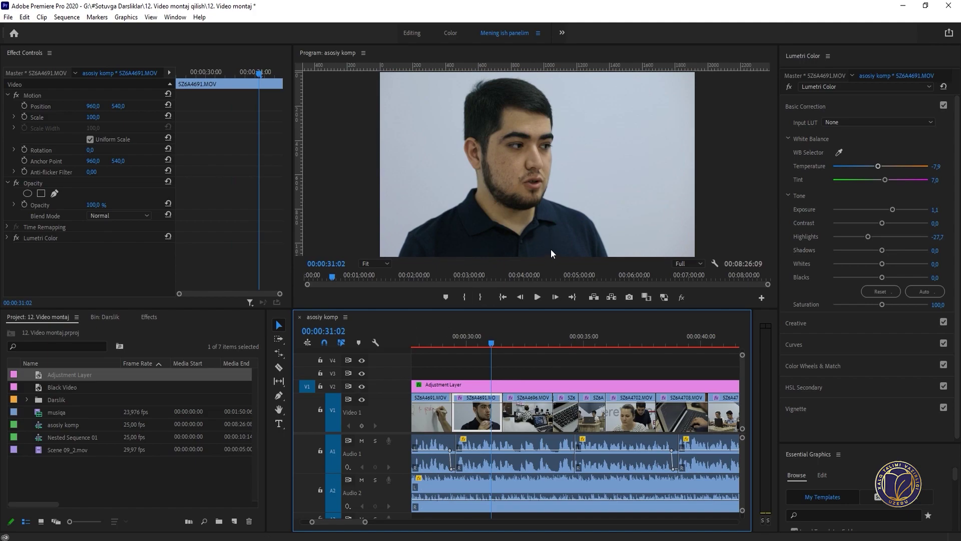
scroll(416, 357, down, 5)
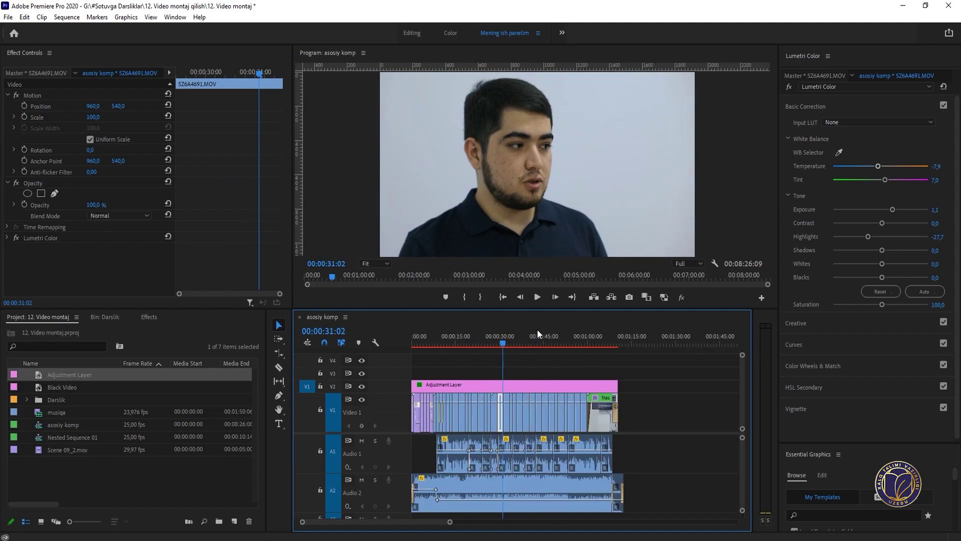
drag(539, 334, 610, 335)
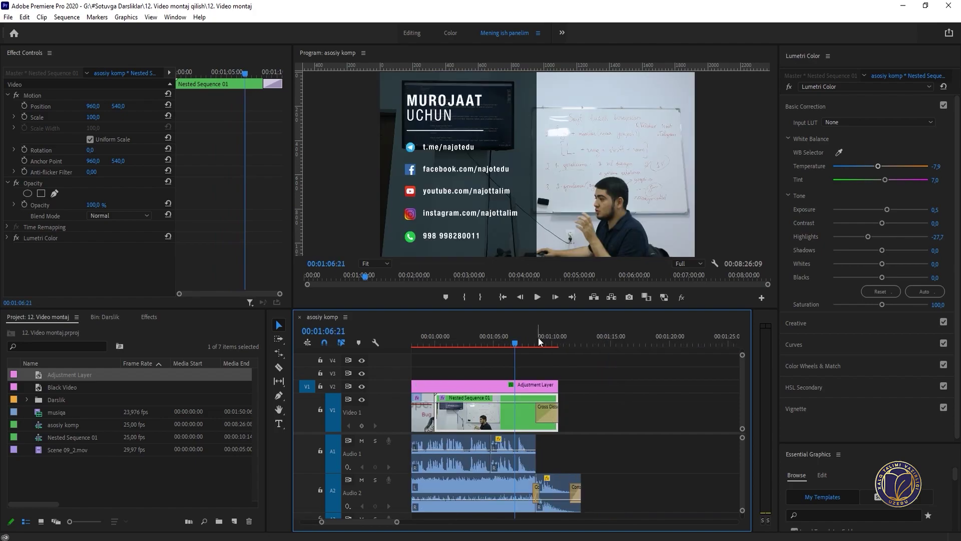